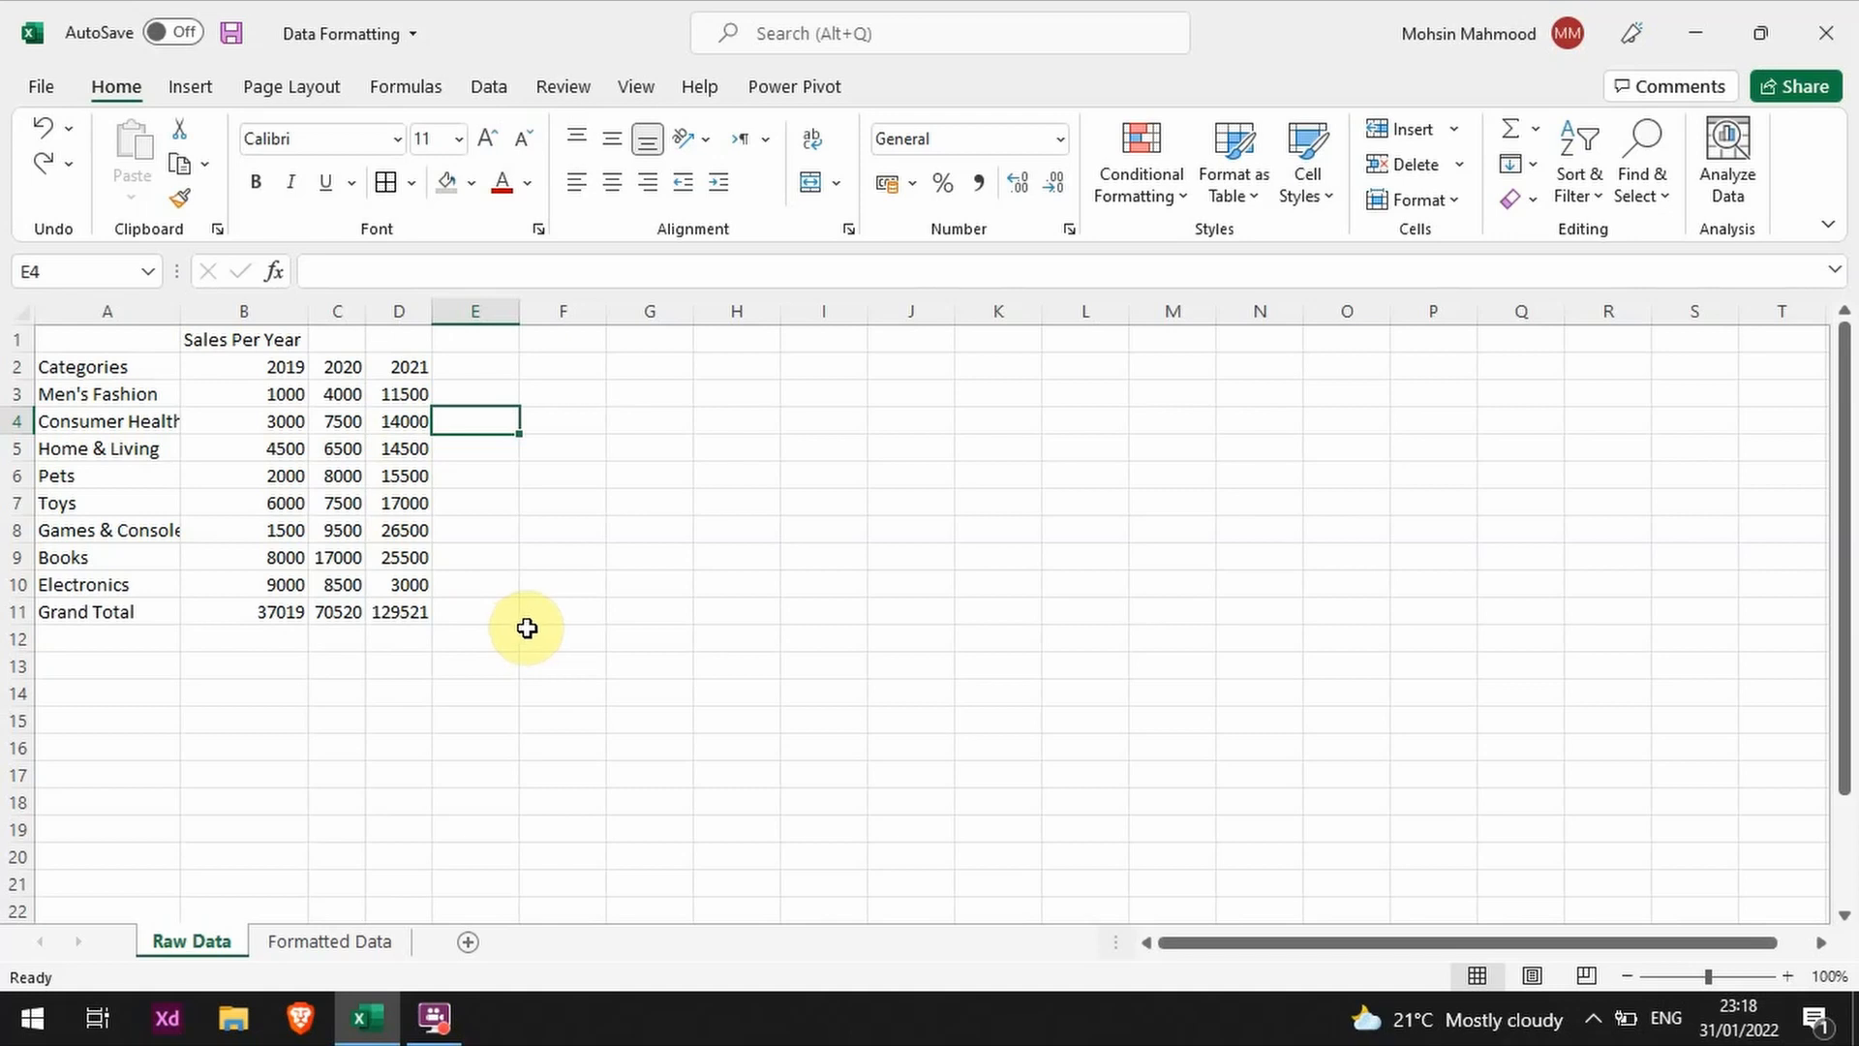
# Step: Compare the unformatted sales table on the Raw Data sheet with the finished version on the Formatted Data sheet
pyautogui.click(329, 941)
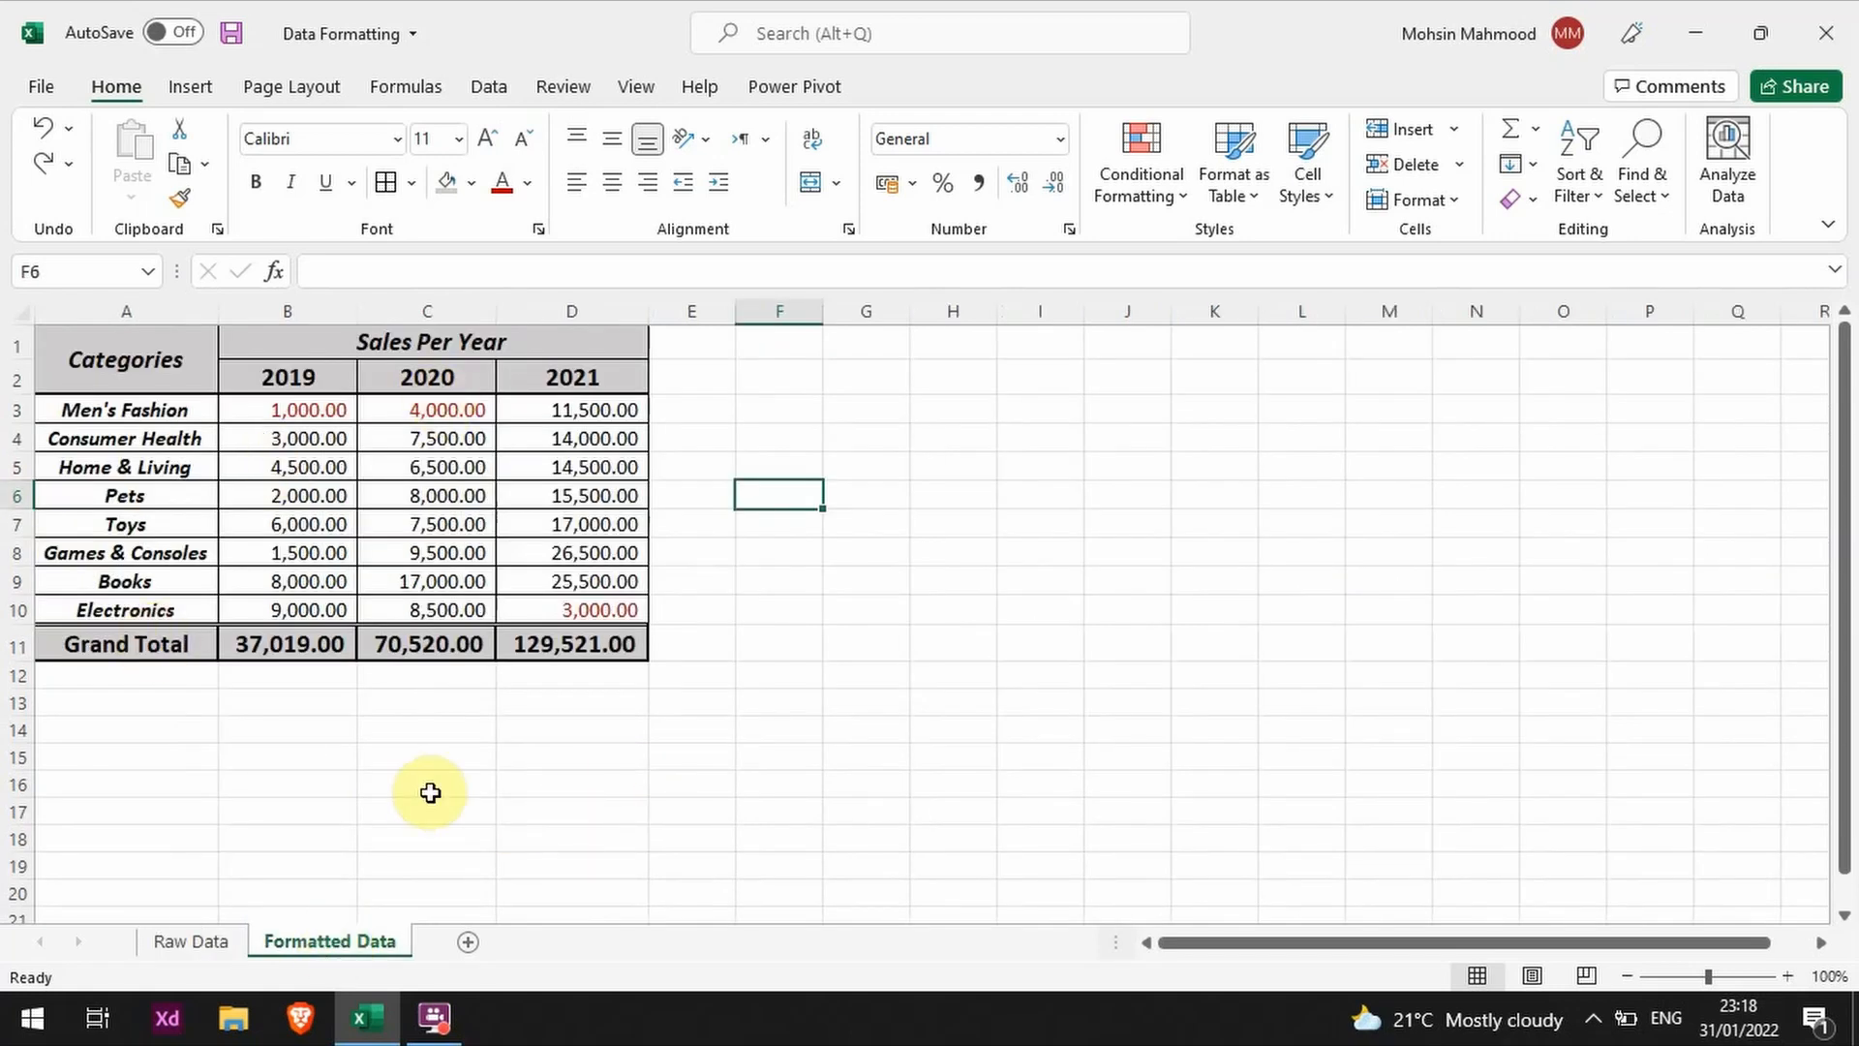
pyautogui.click(193, 939)
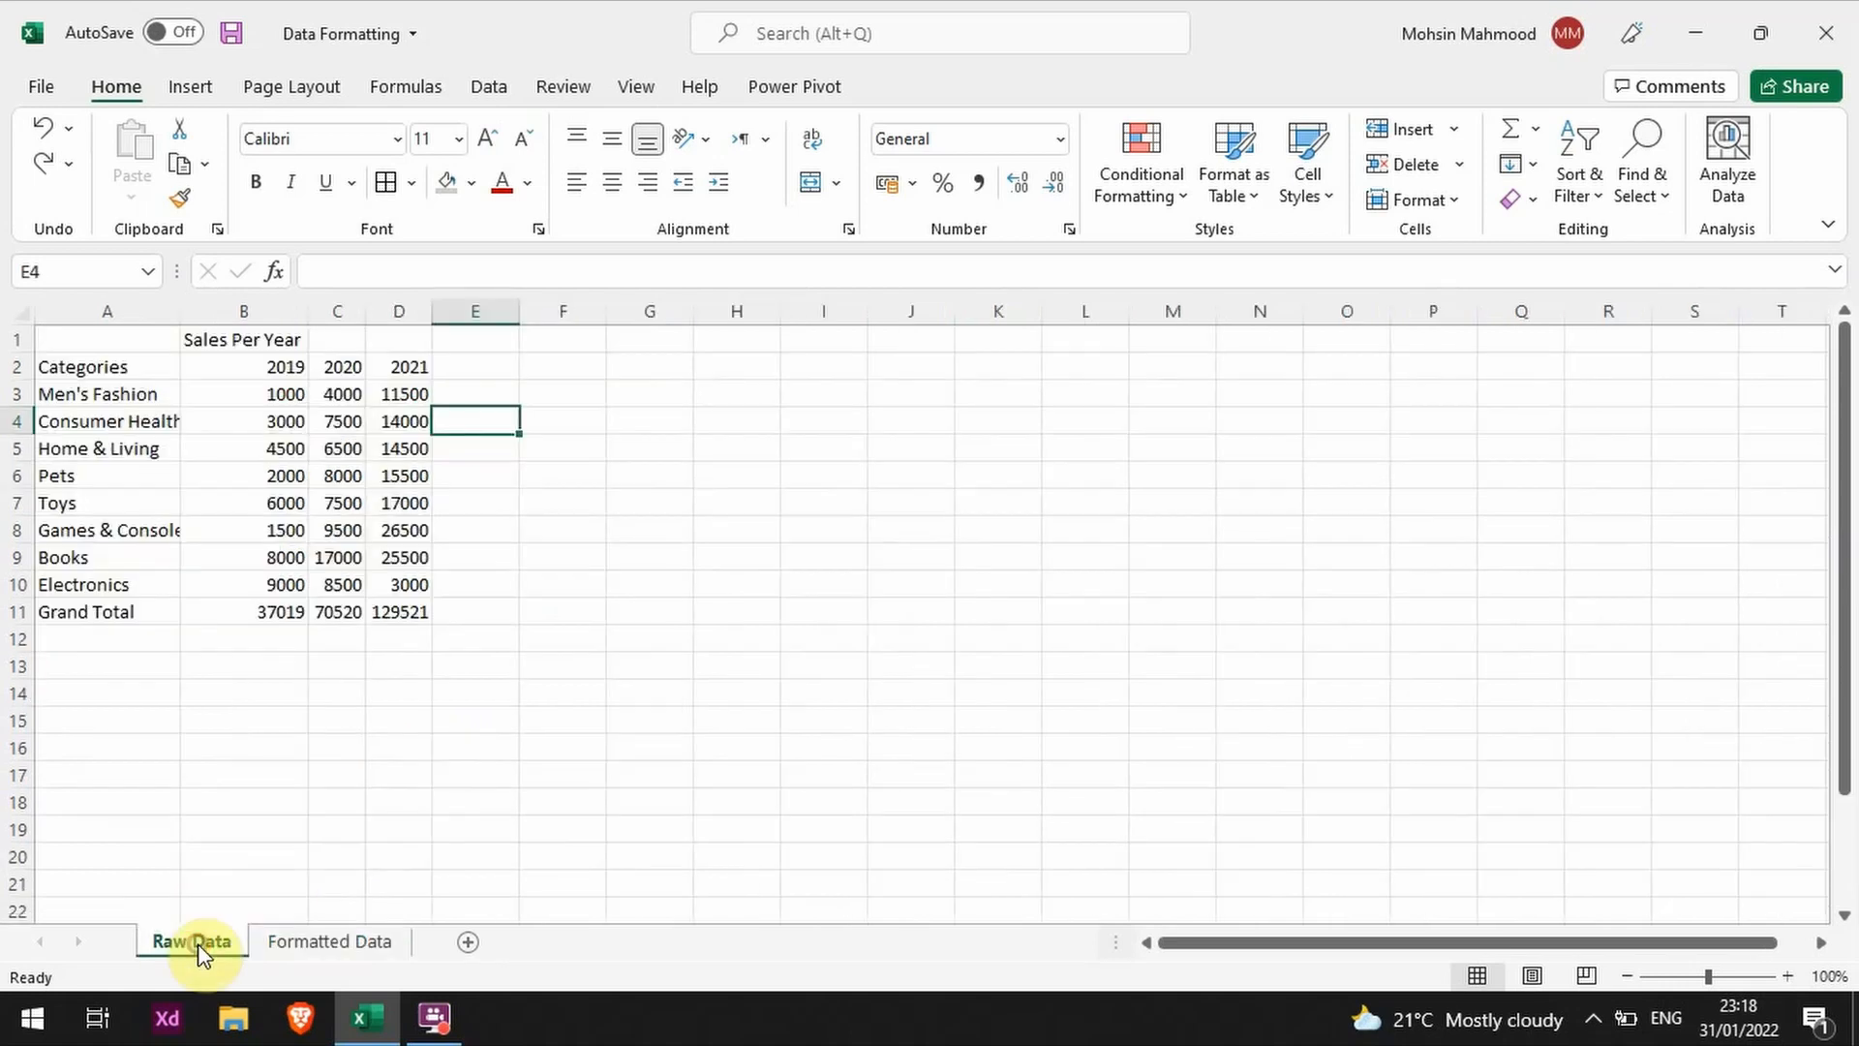
pyautogui.click(334, 944)
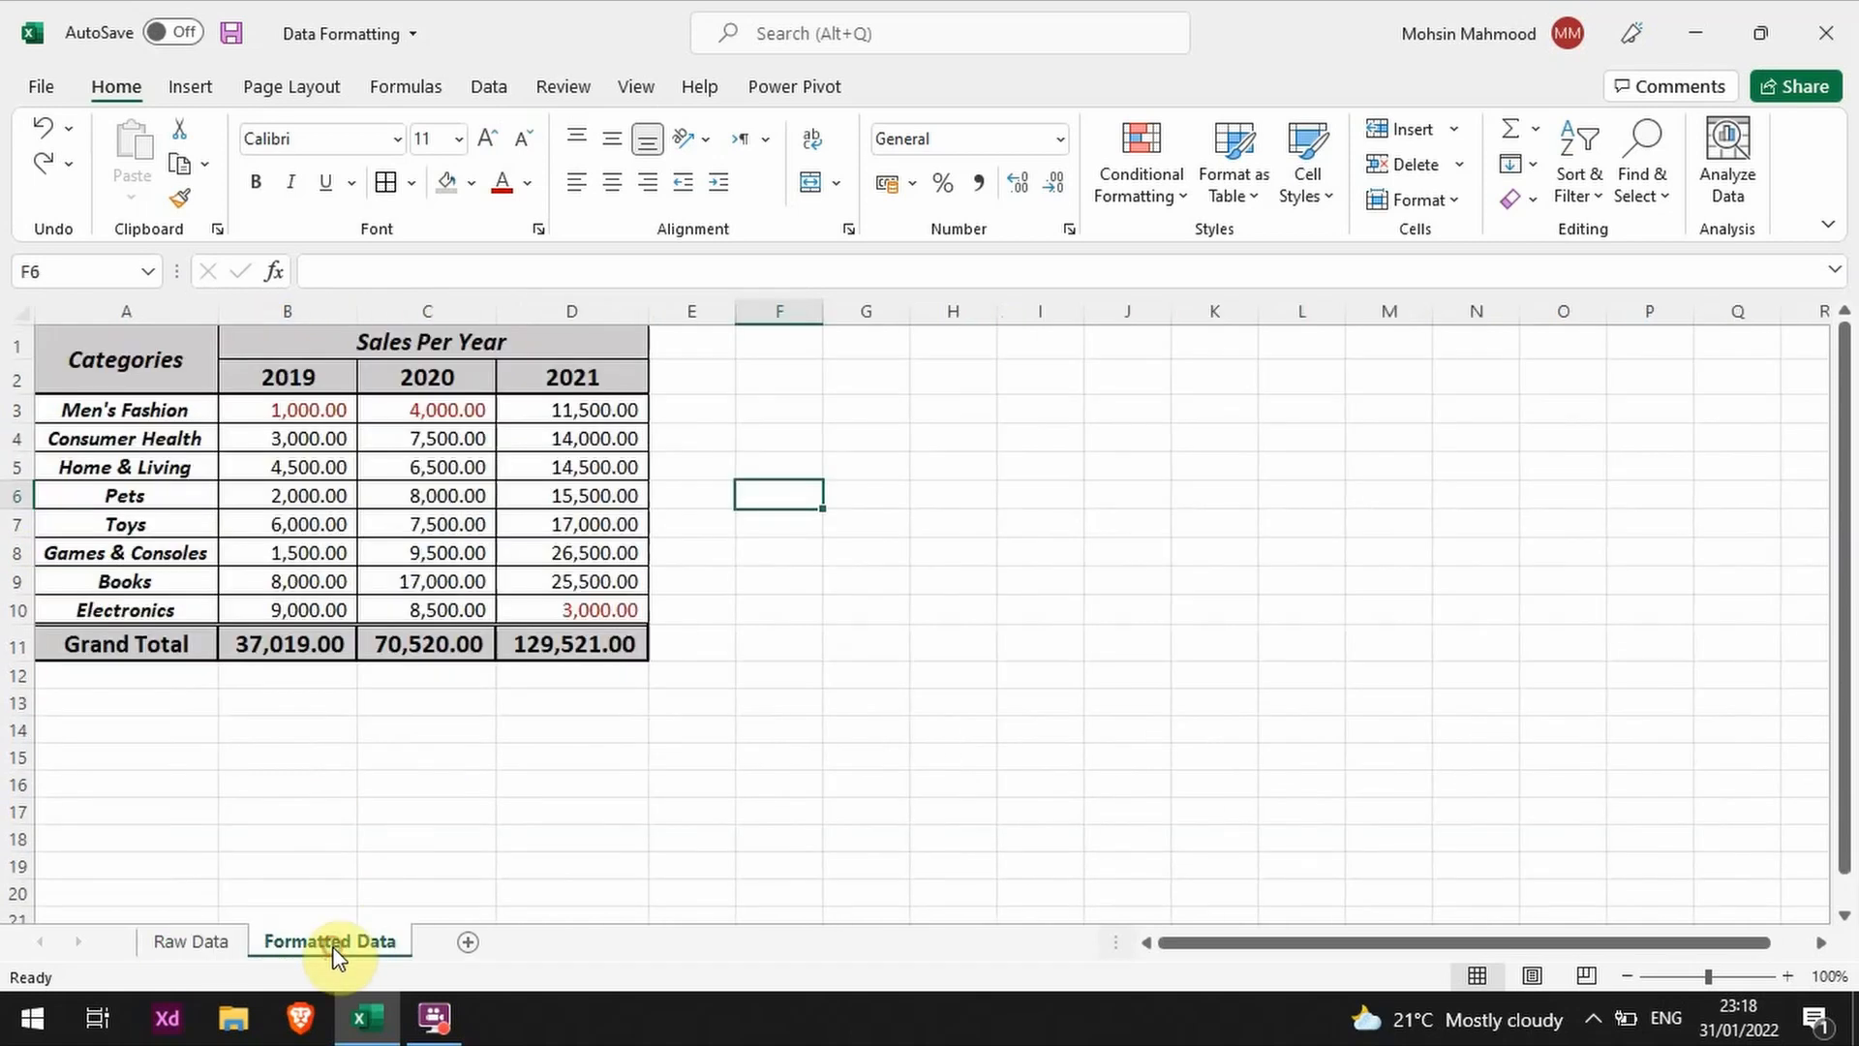
pyautogui.click(222, 944)
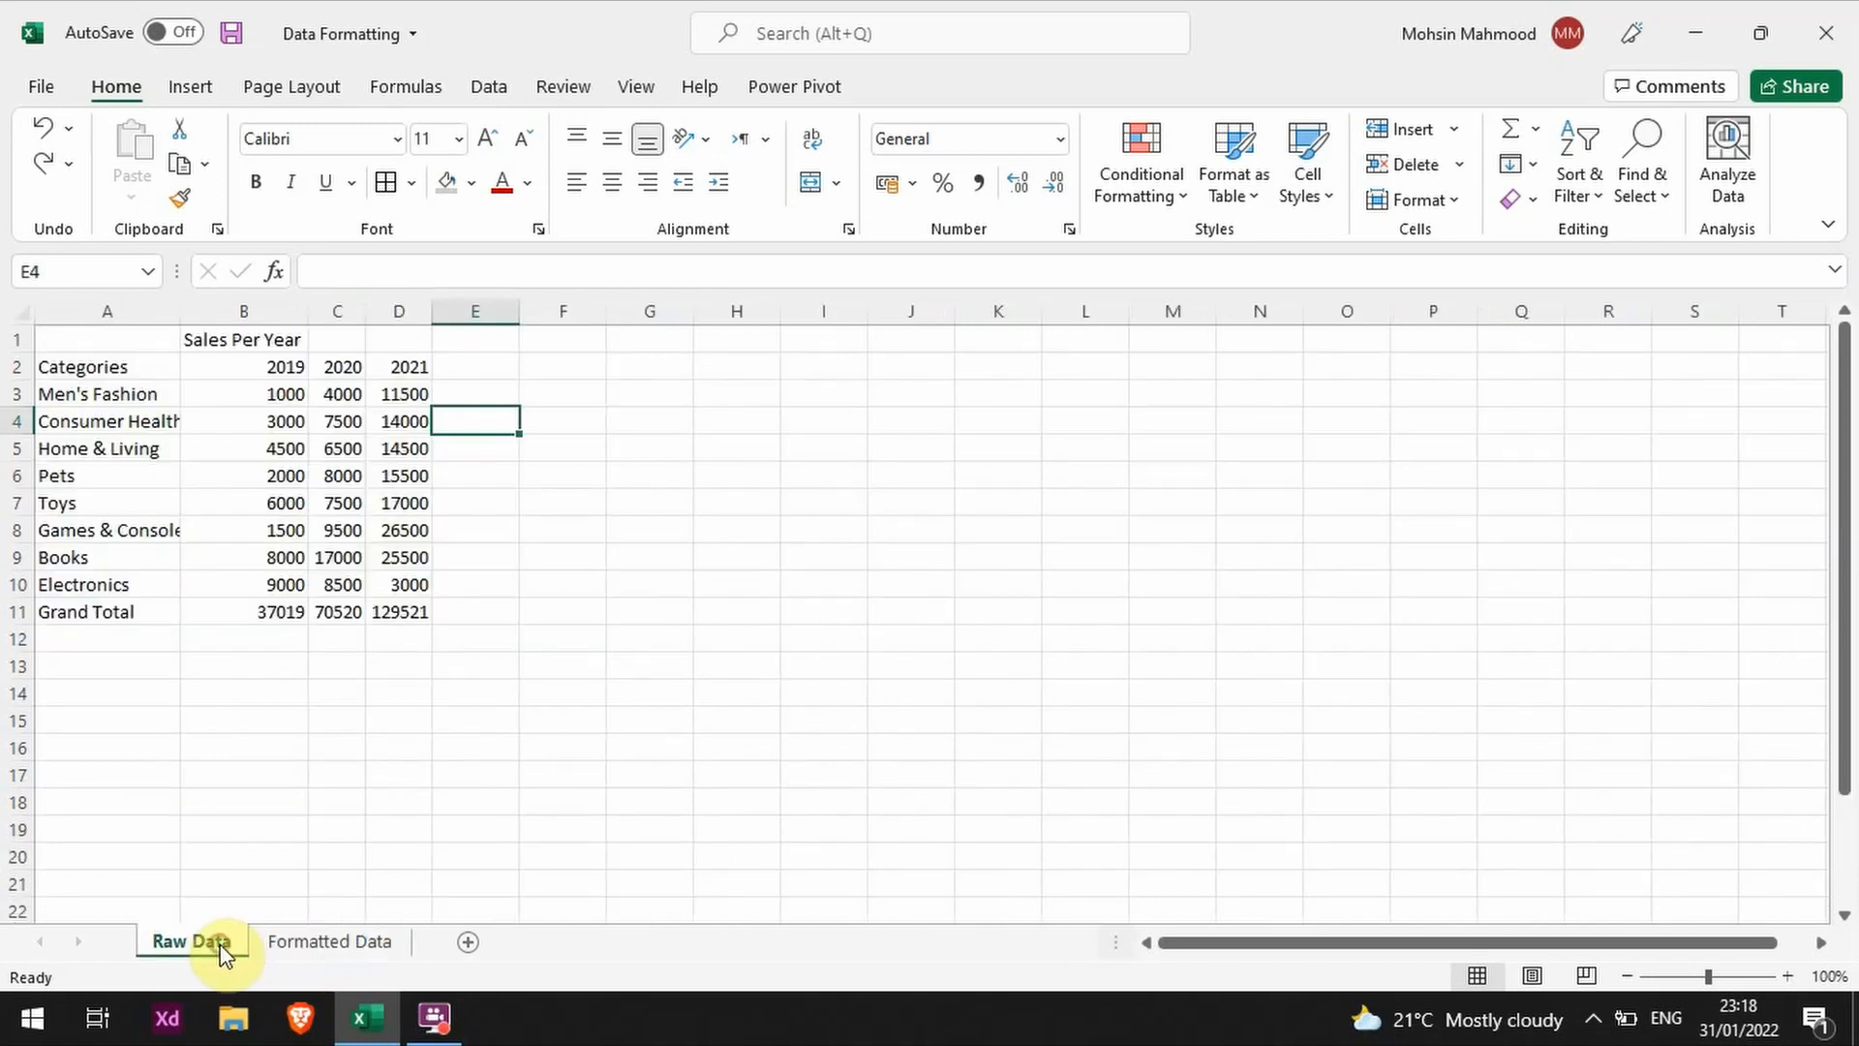
pyautogui.click(329, 944)
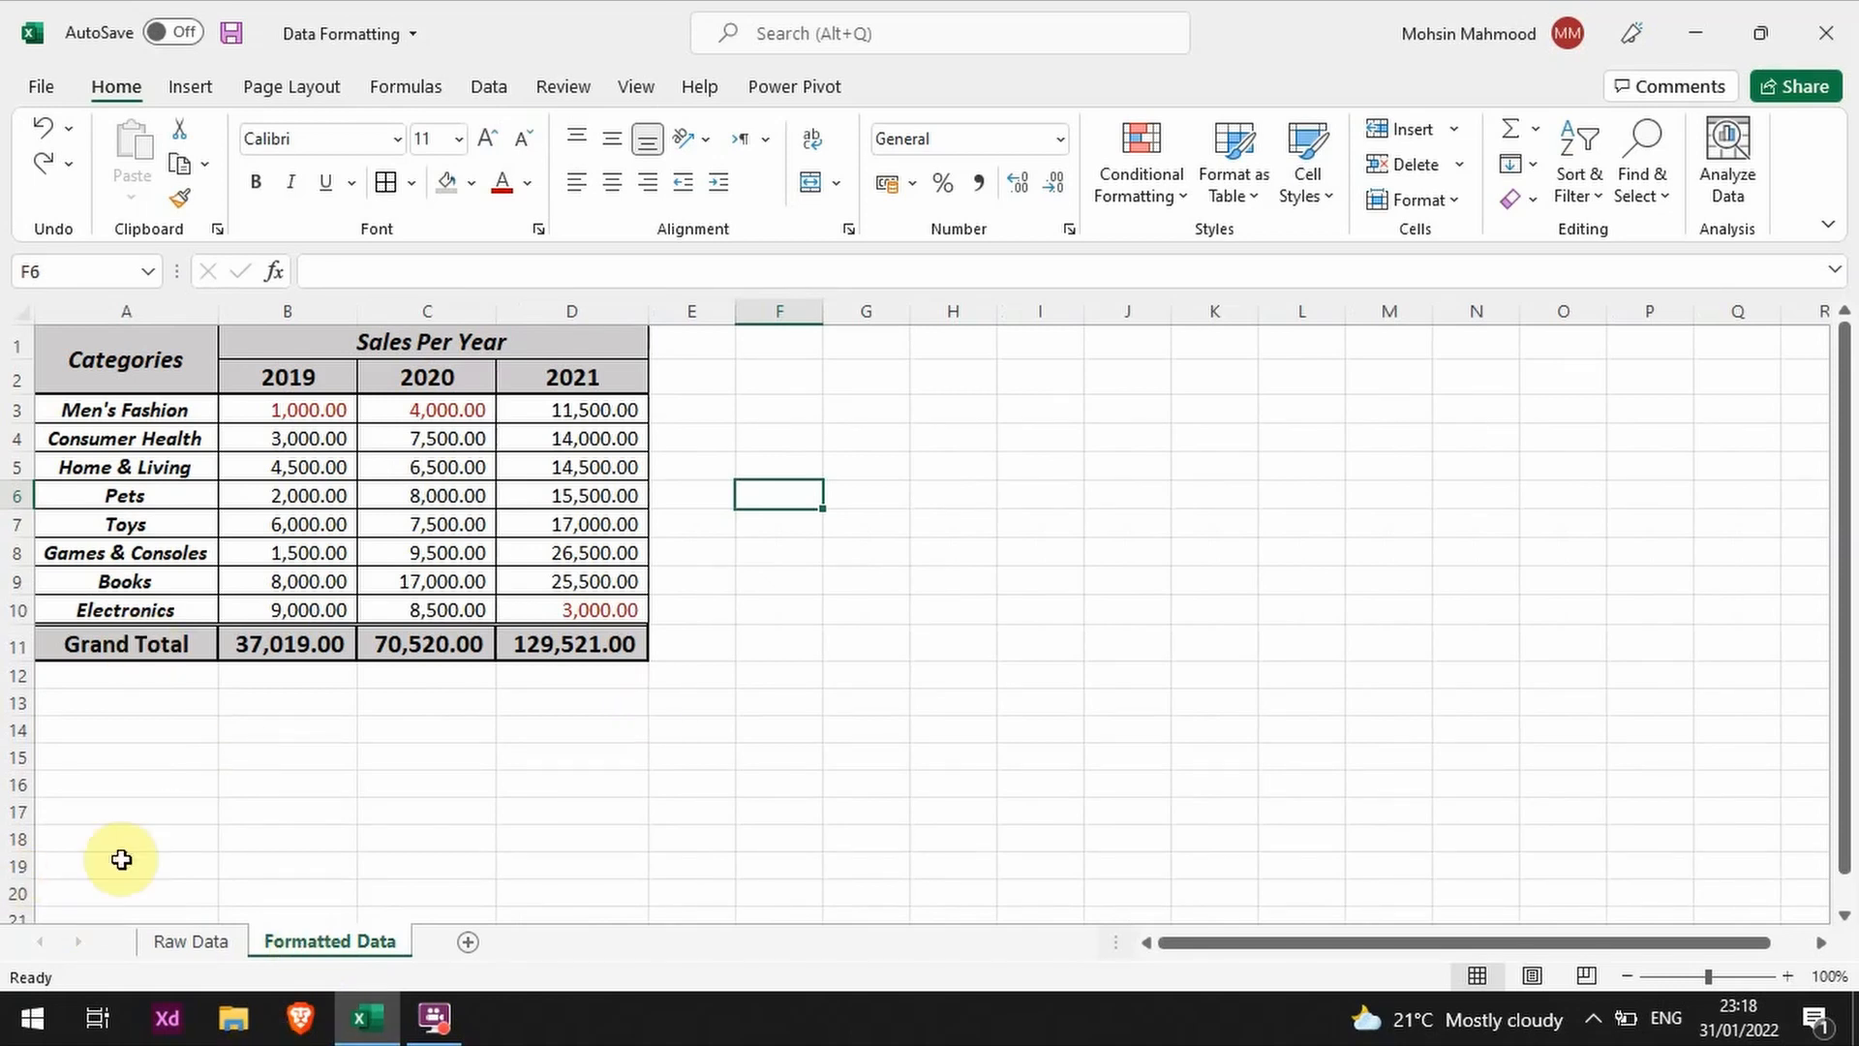
pyautogui.click(184, 938)
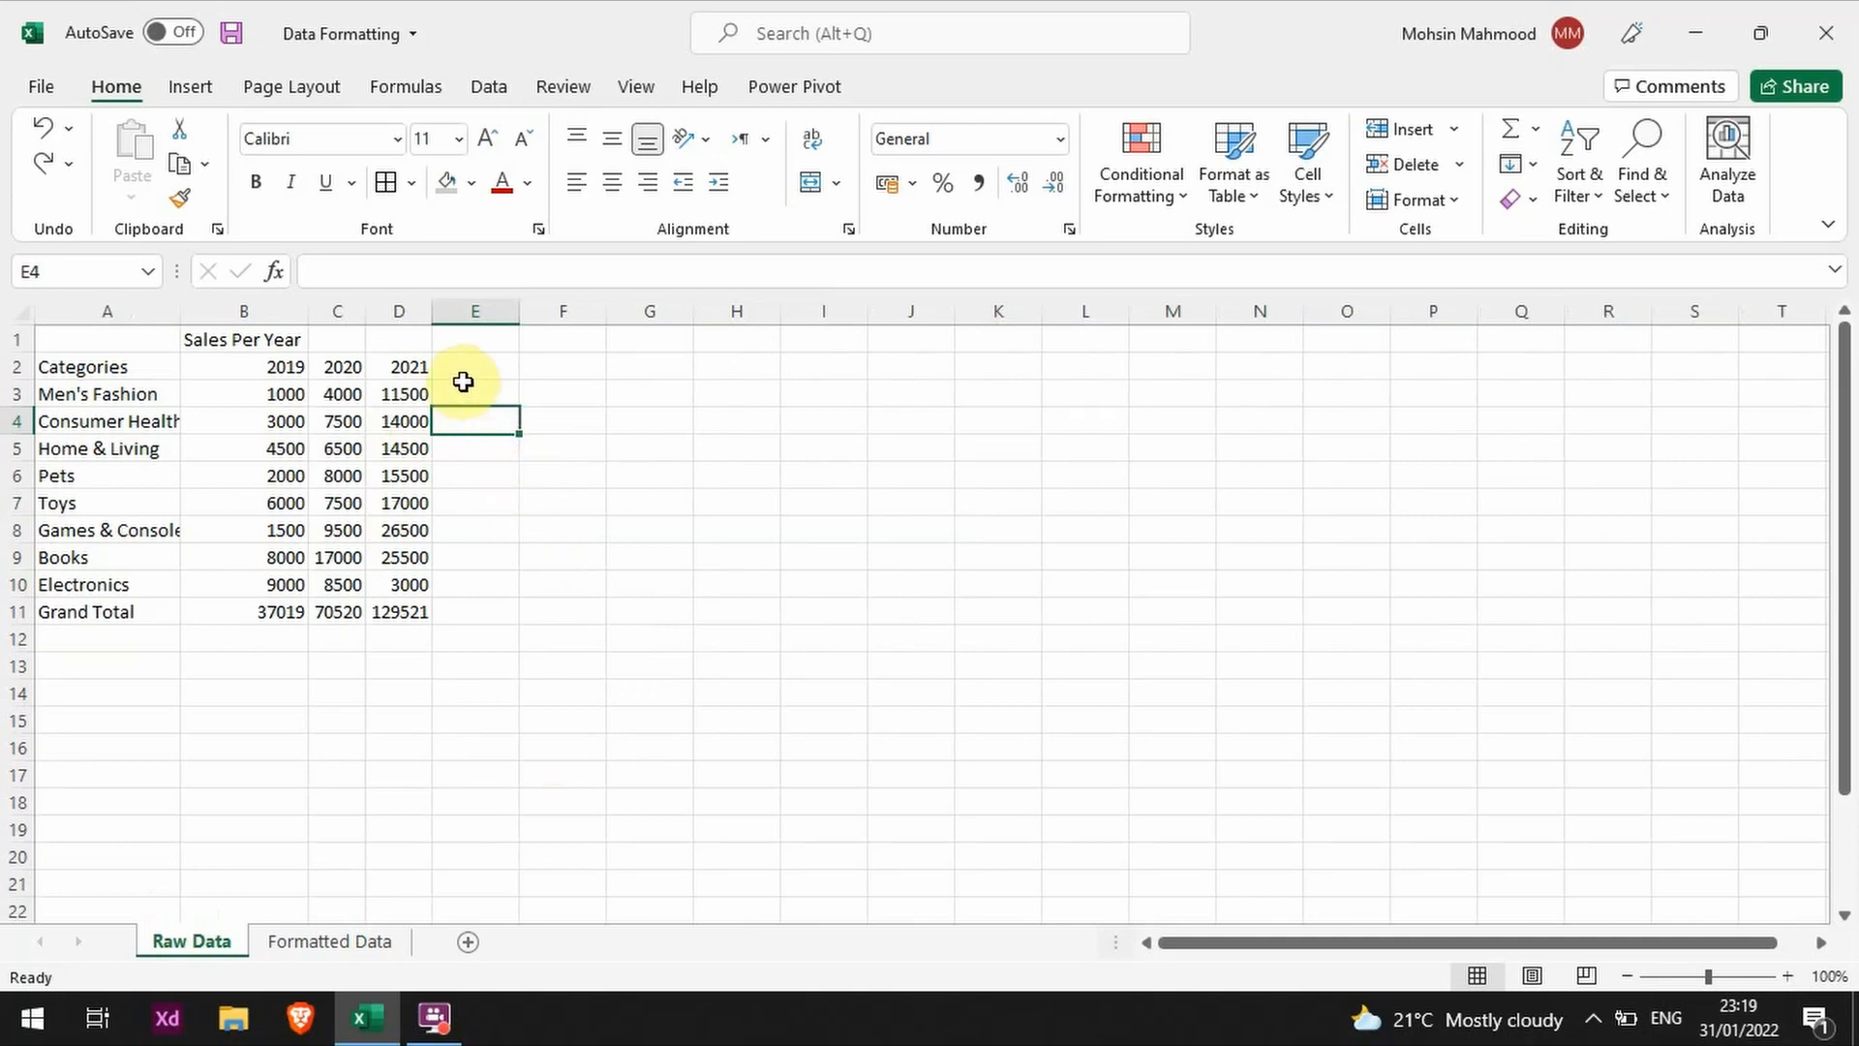
pyautogui.moveTo(388, 361); pyautogui.dragTo(91, 610)
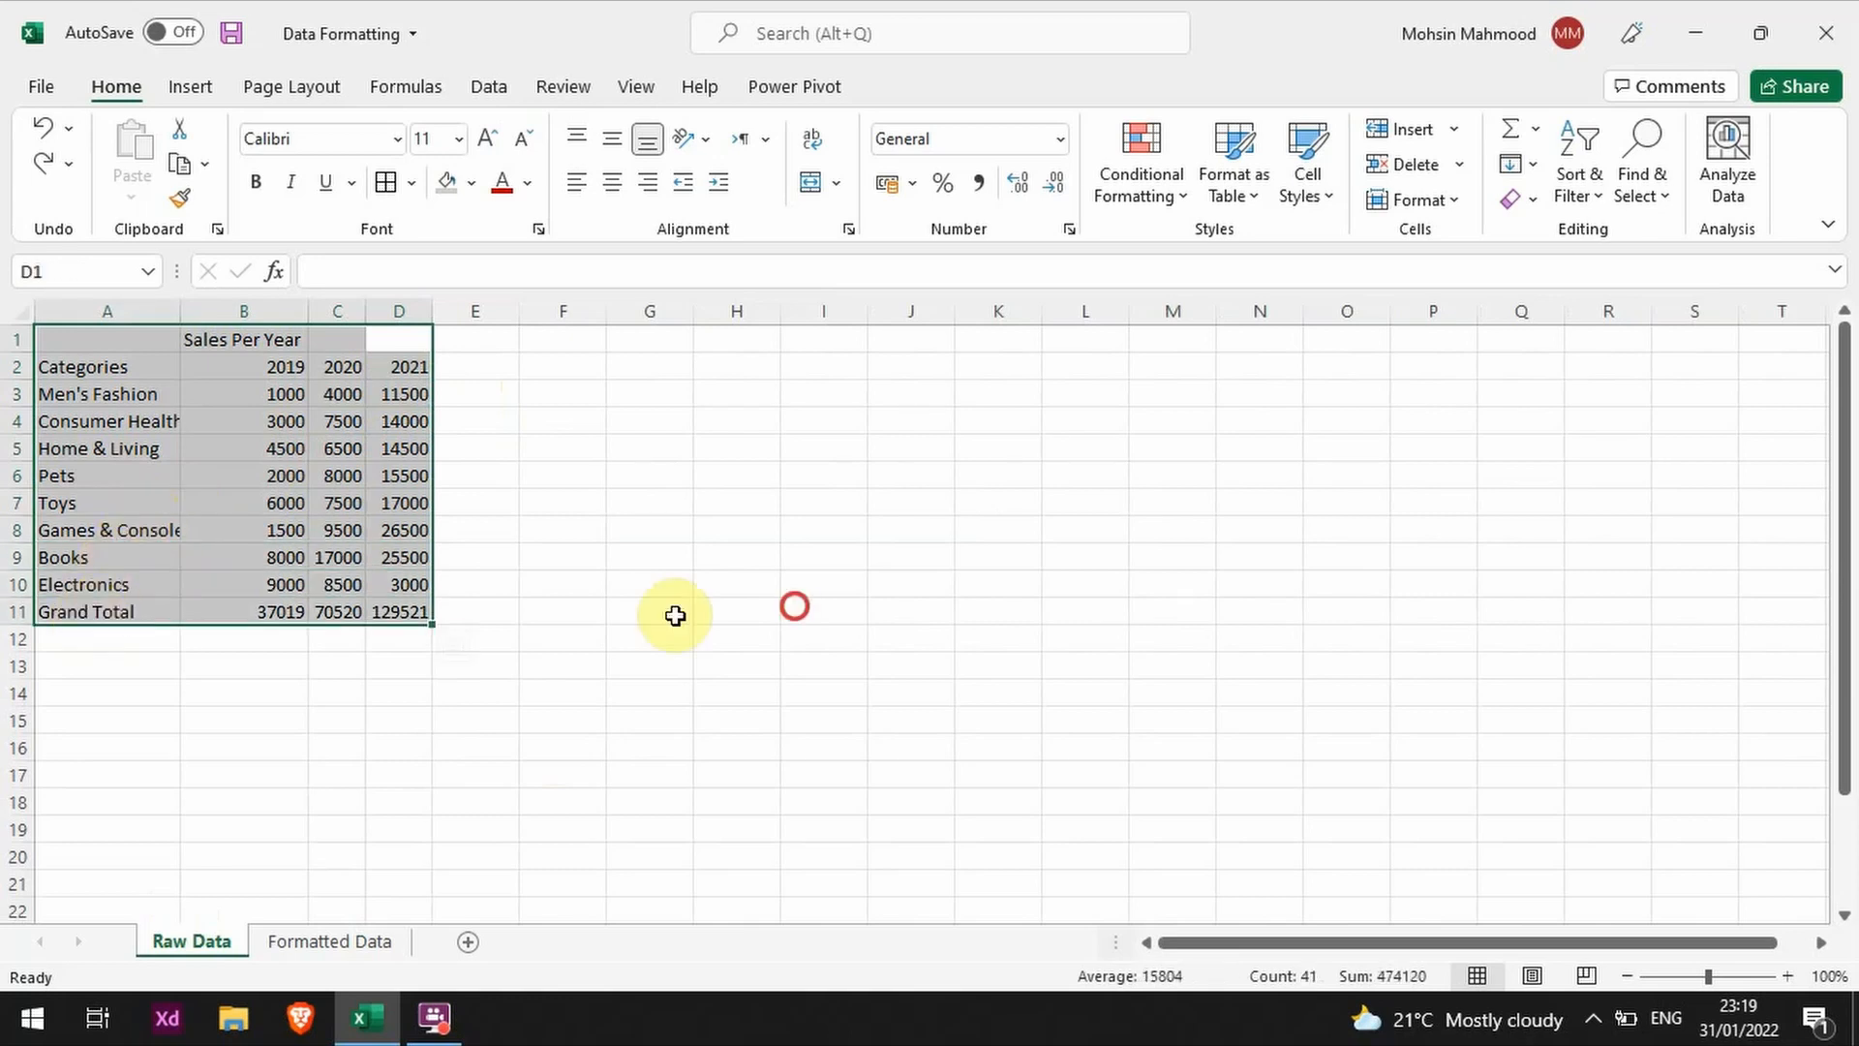
pyautogui.click(794, 608)
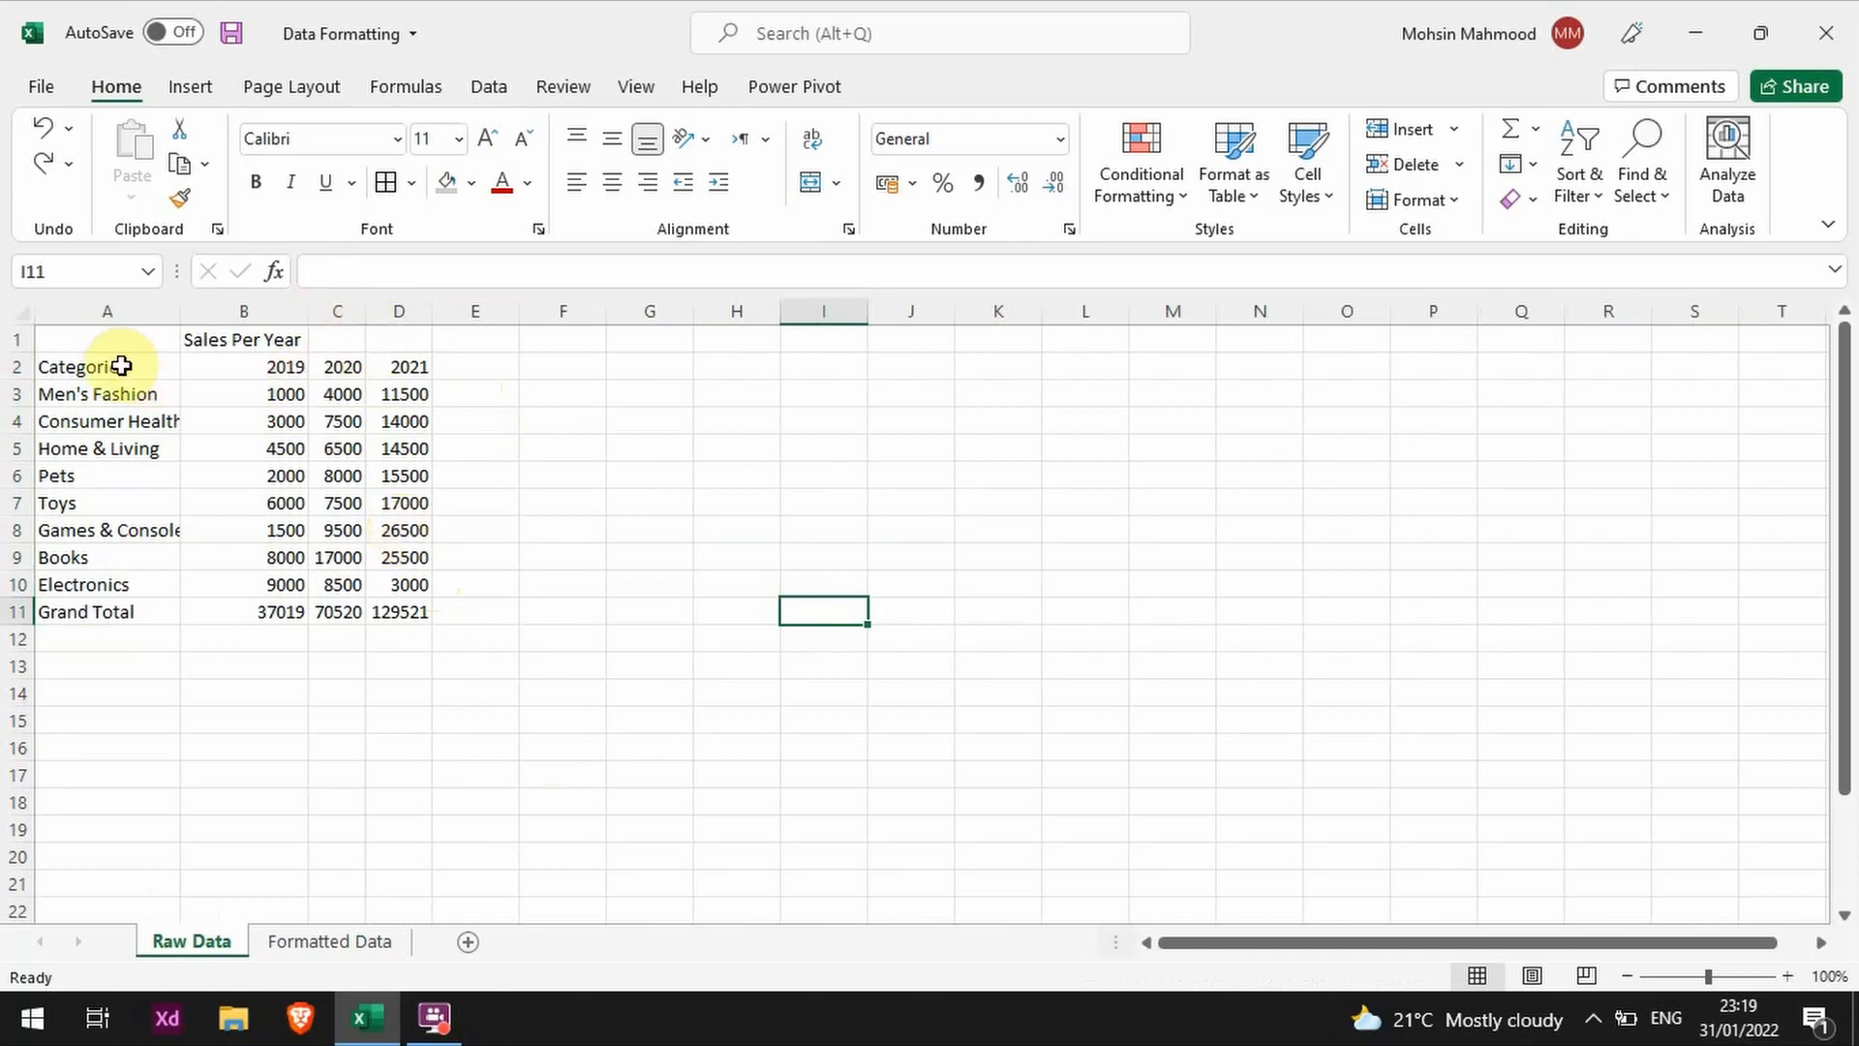
pyautogui.moveTo(397, 338); pyautogui.dragTo(124, 608)
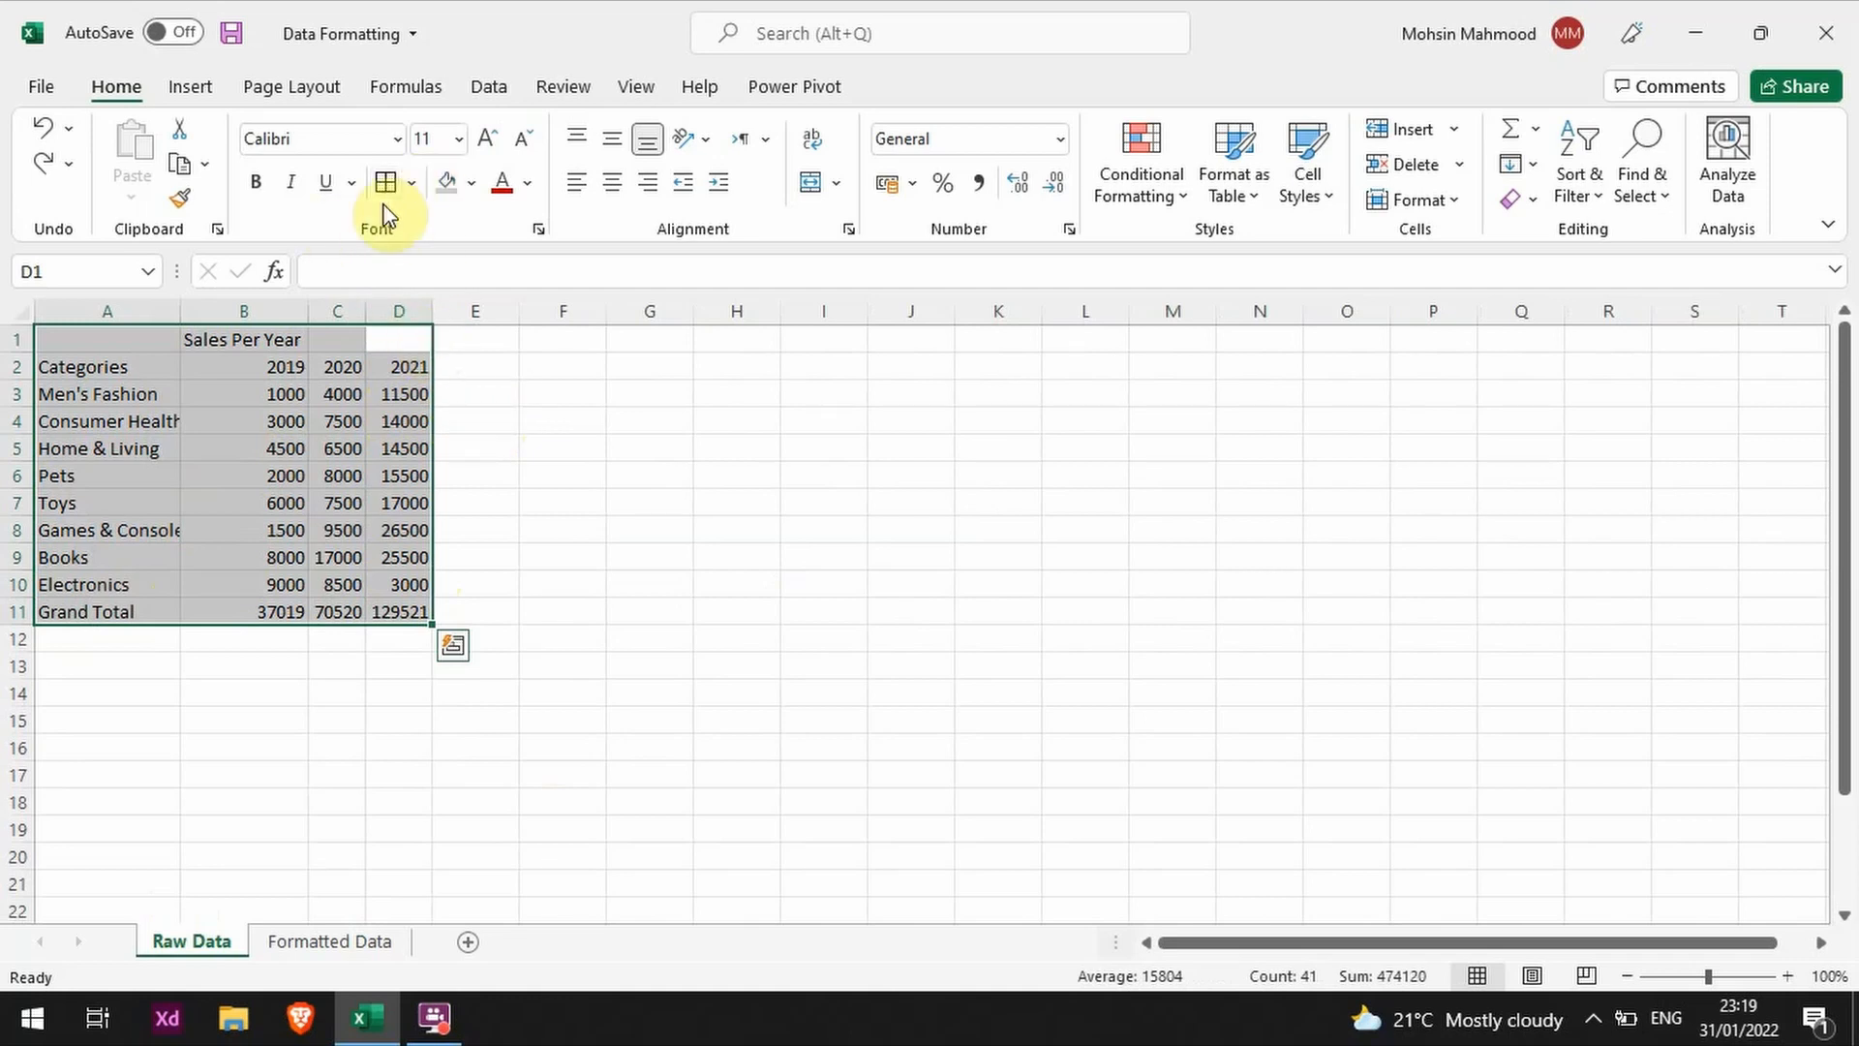
pyautogui.click(414, 185)
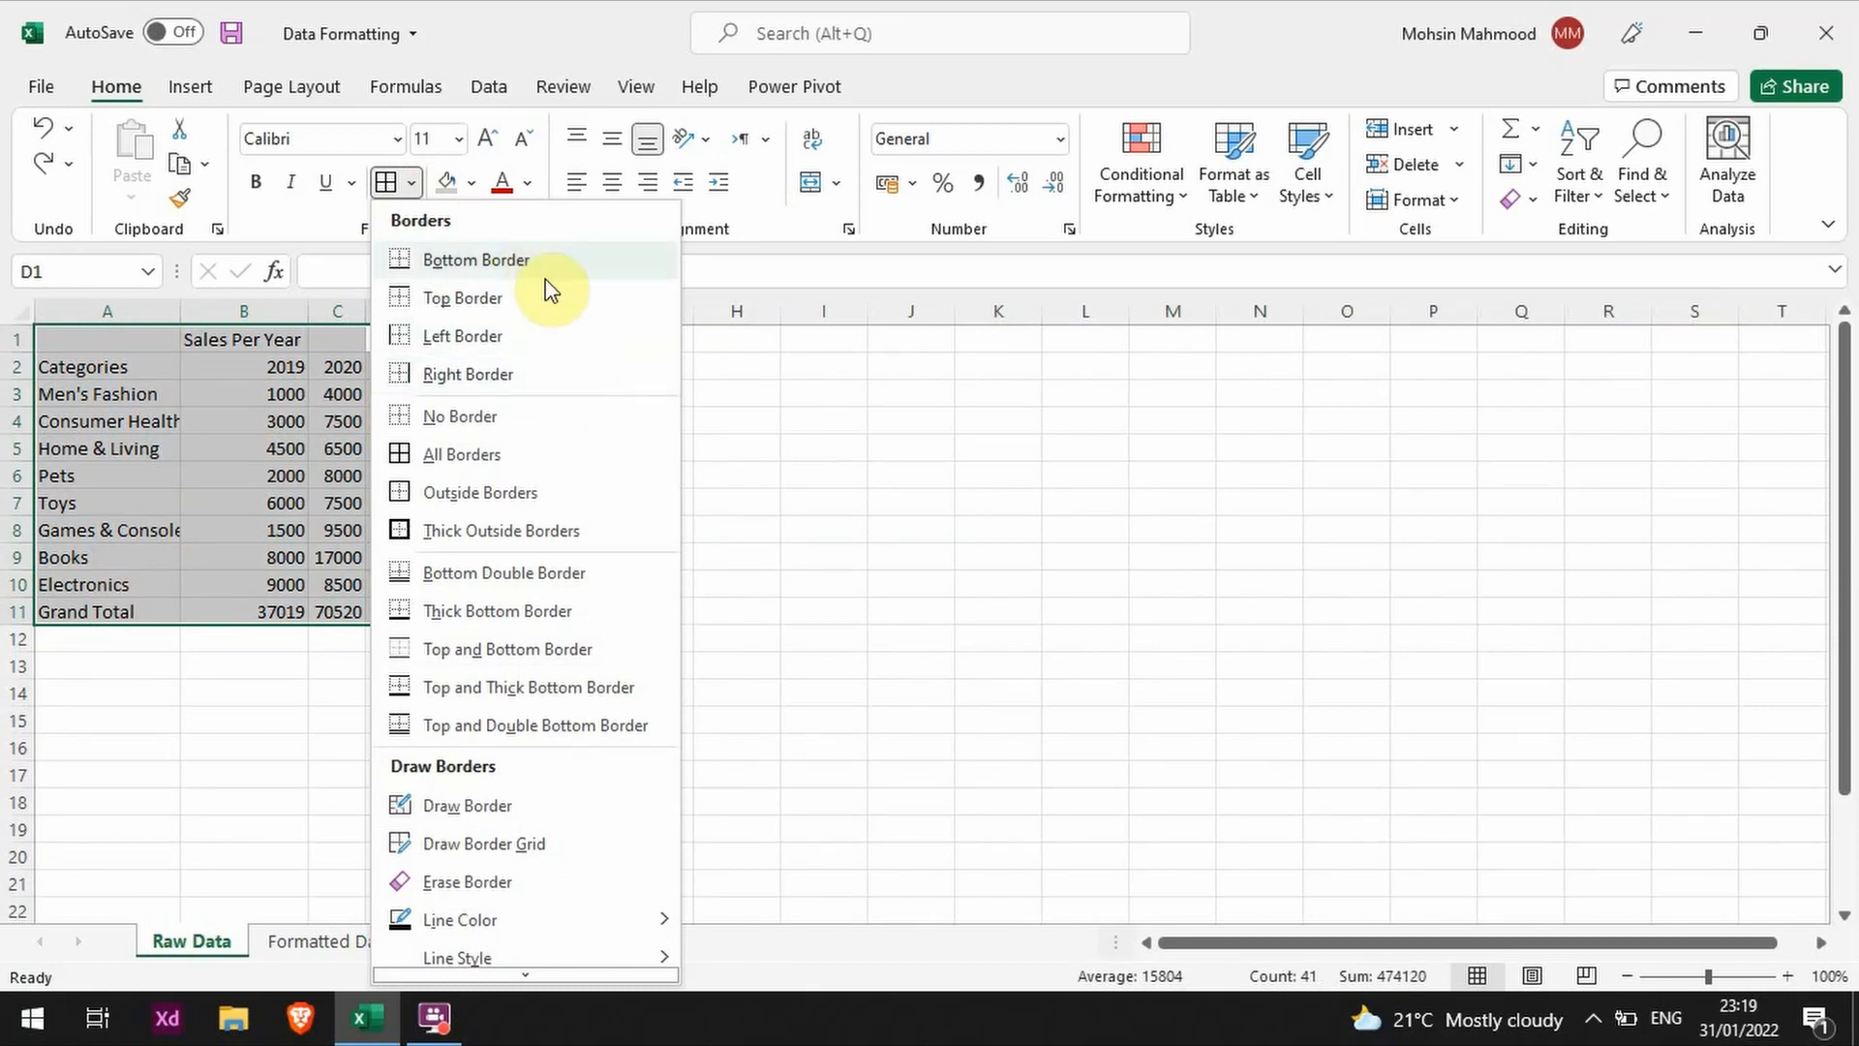
pyautogui.click(100, 344)
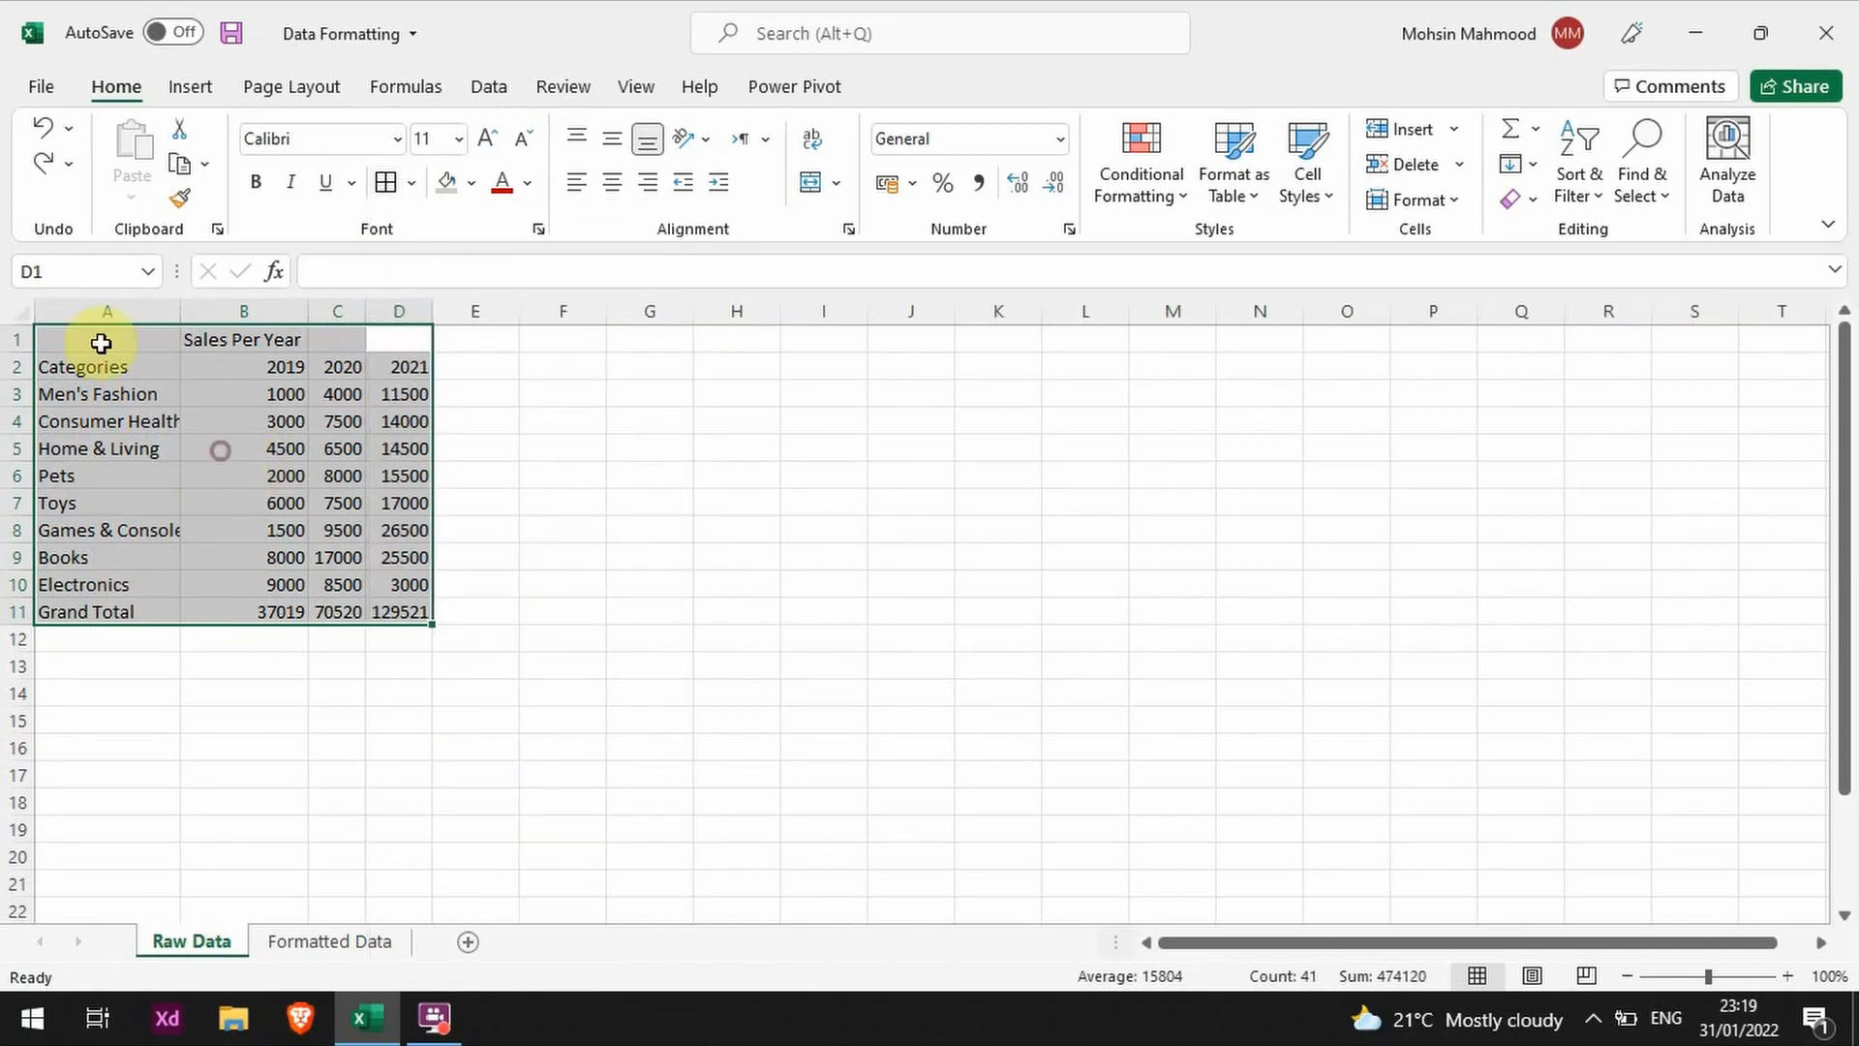
pyautogui.moveTo(76, 345); pyautogui.dragTo(378, 612)
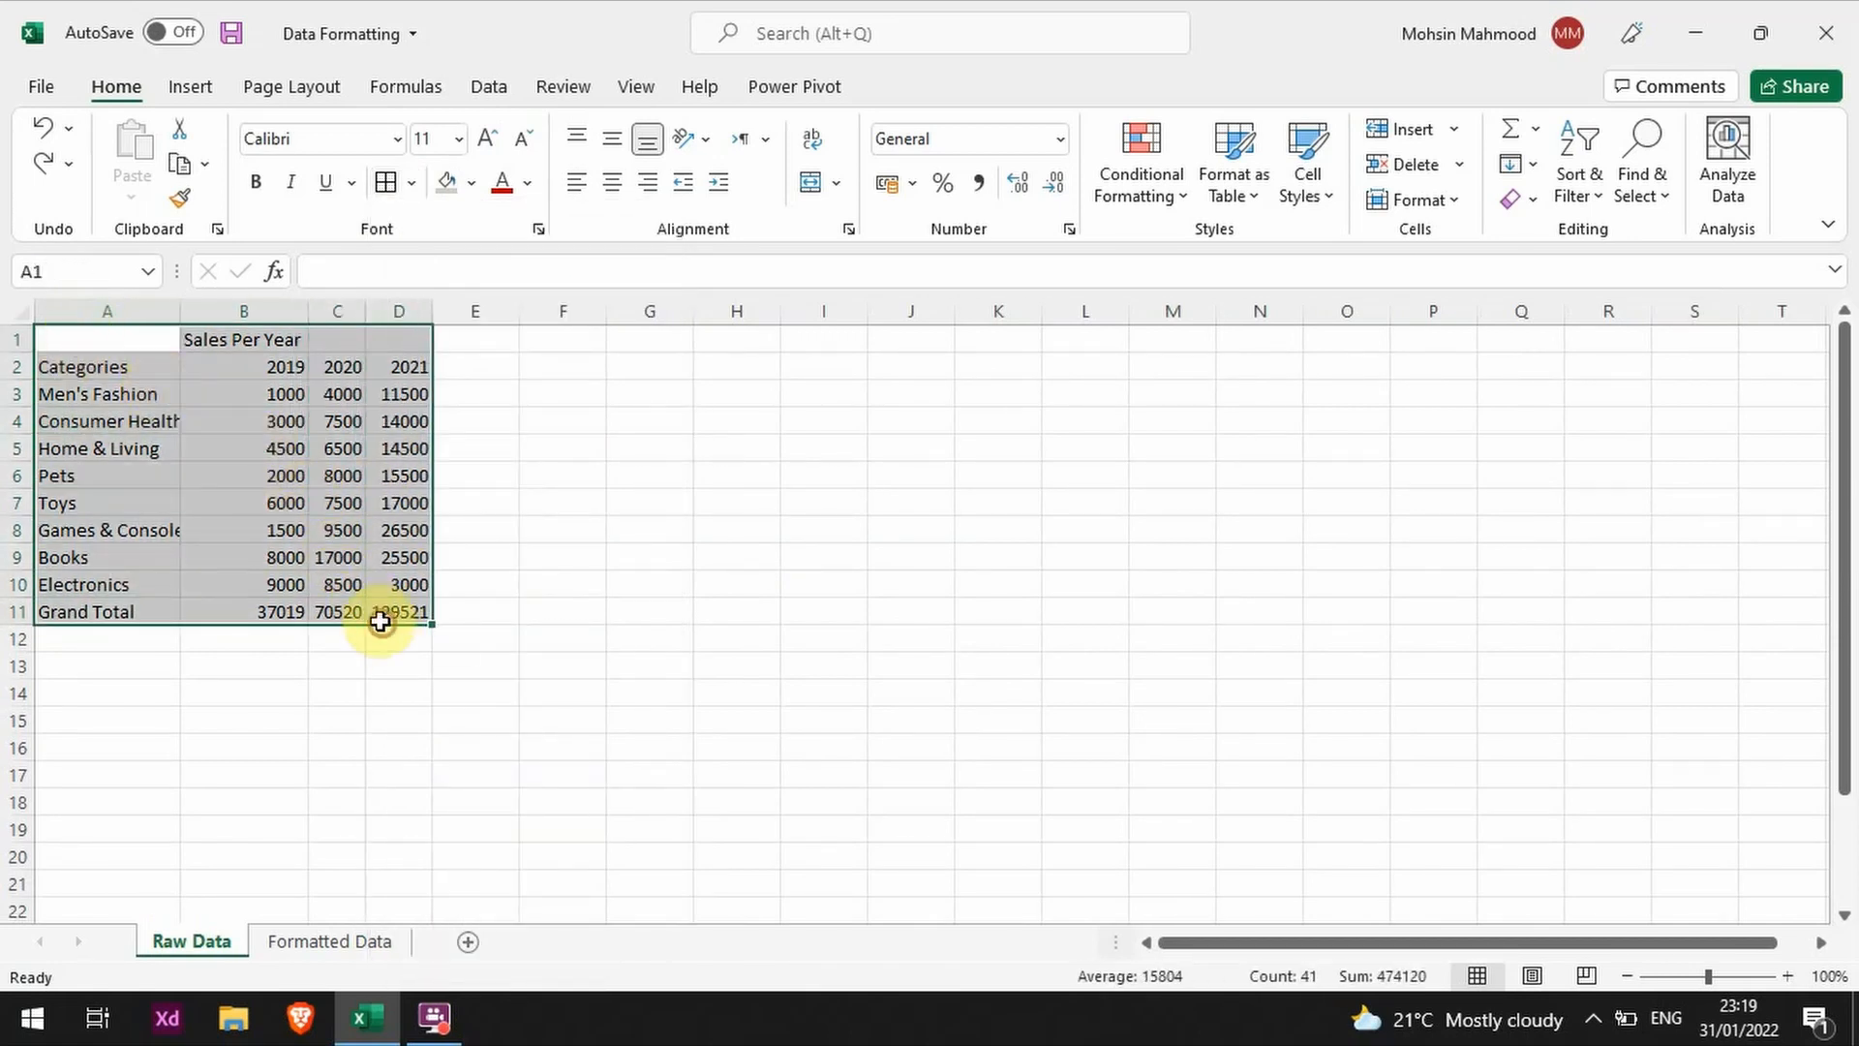
pyautogui.click(419, 184)
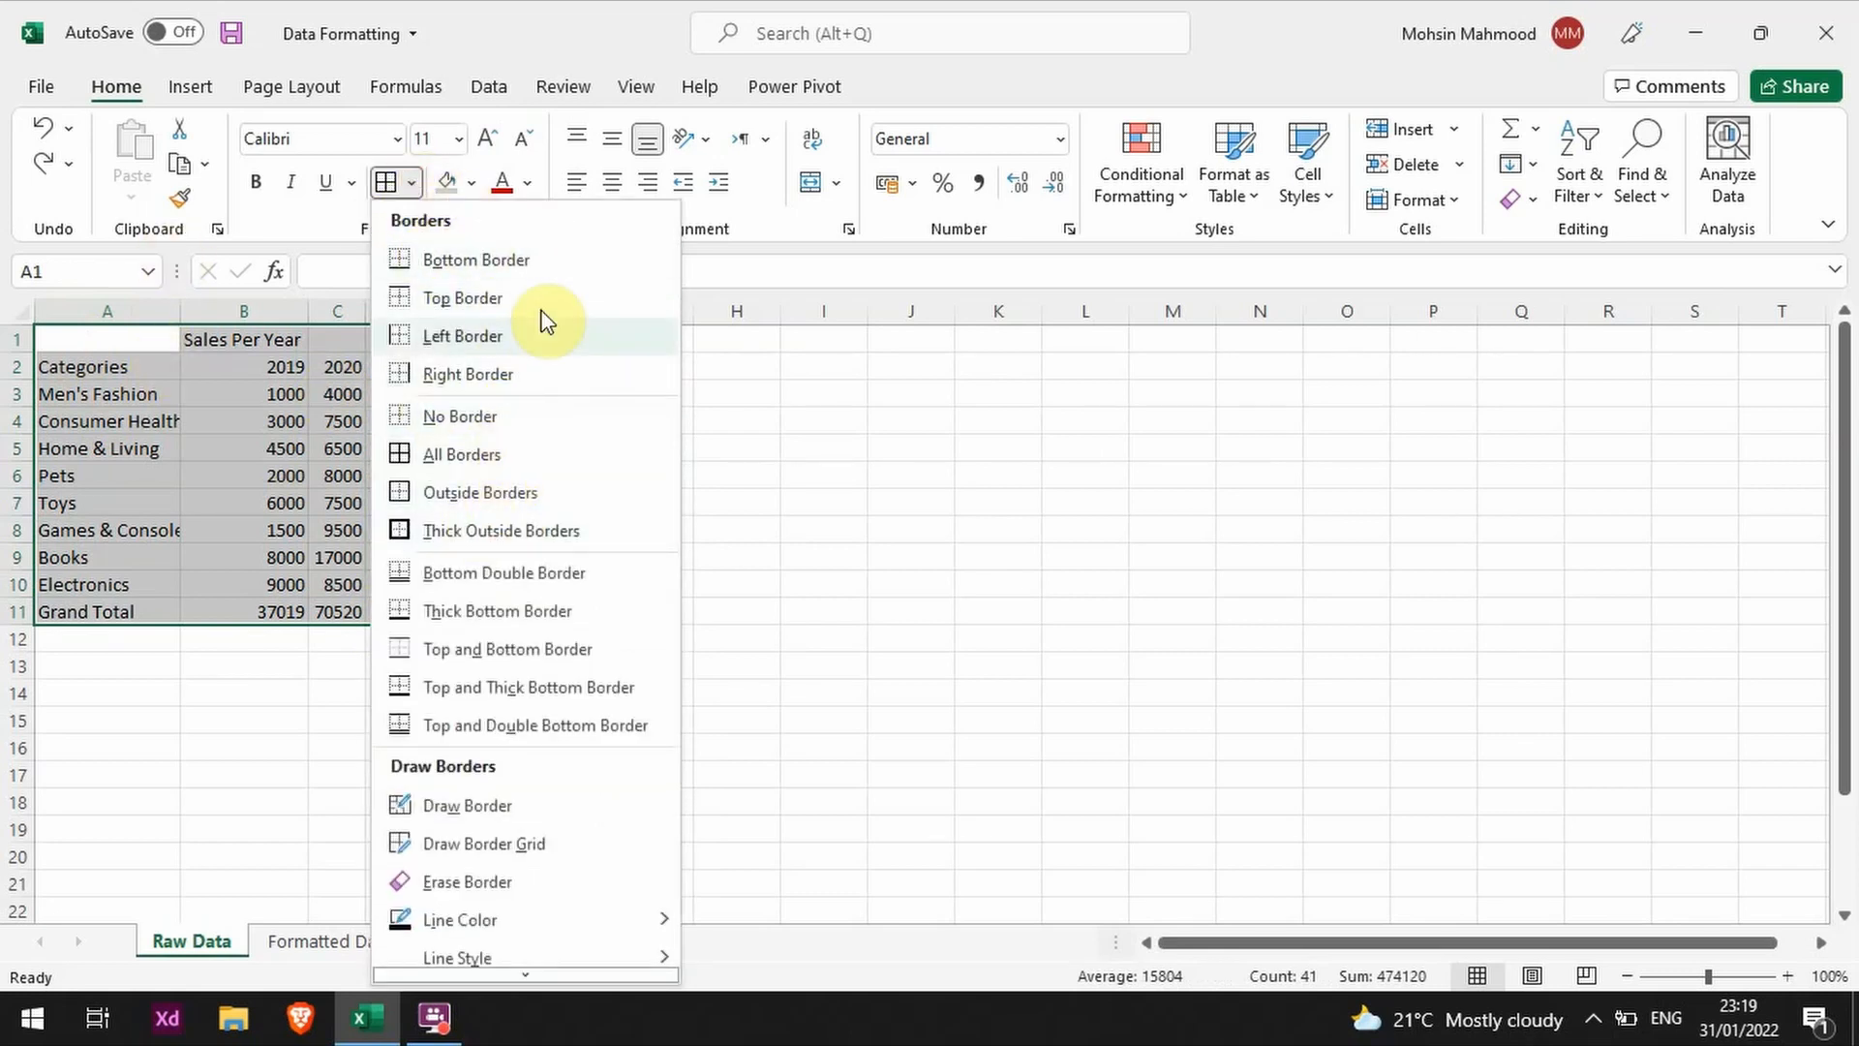
pyautogui.click(518, 457)
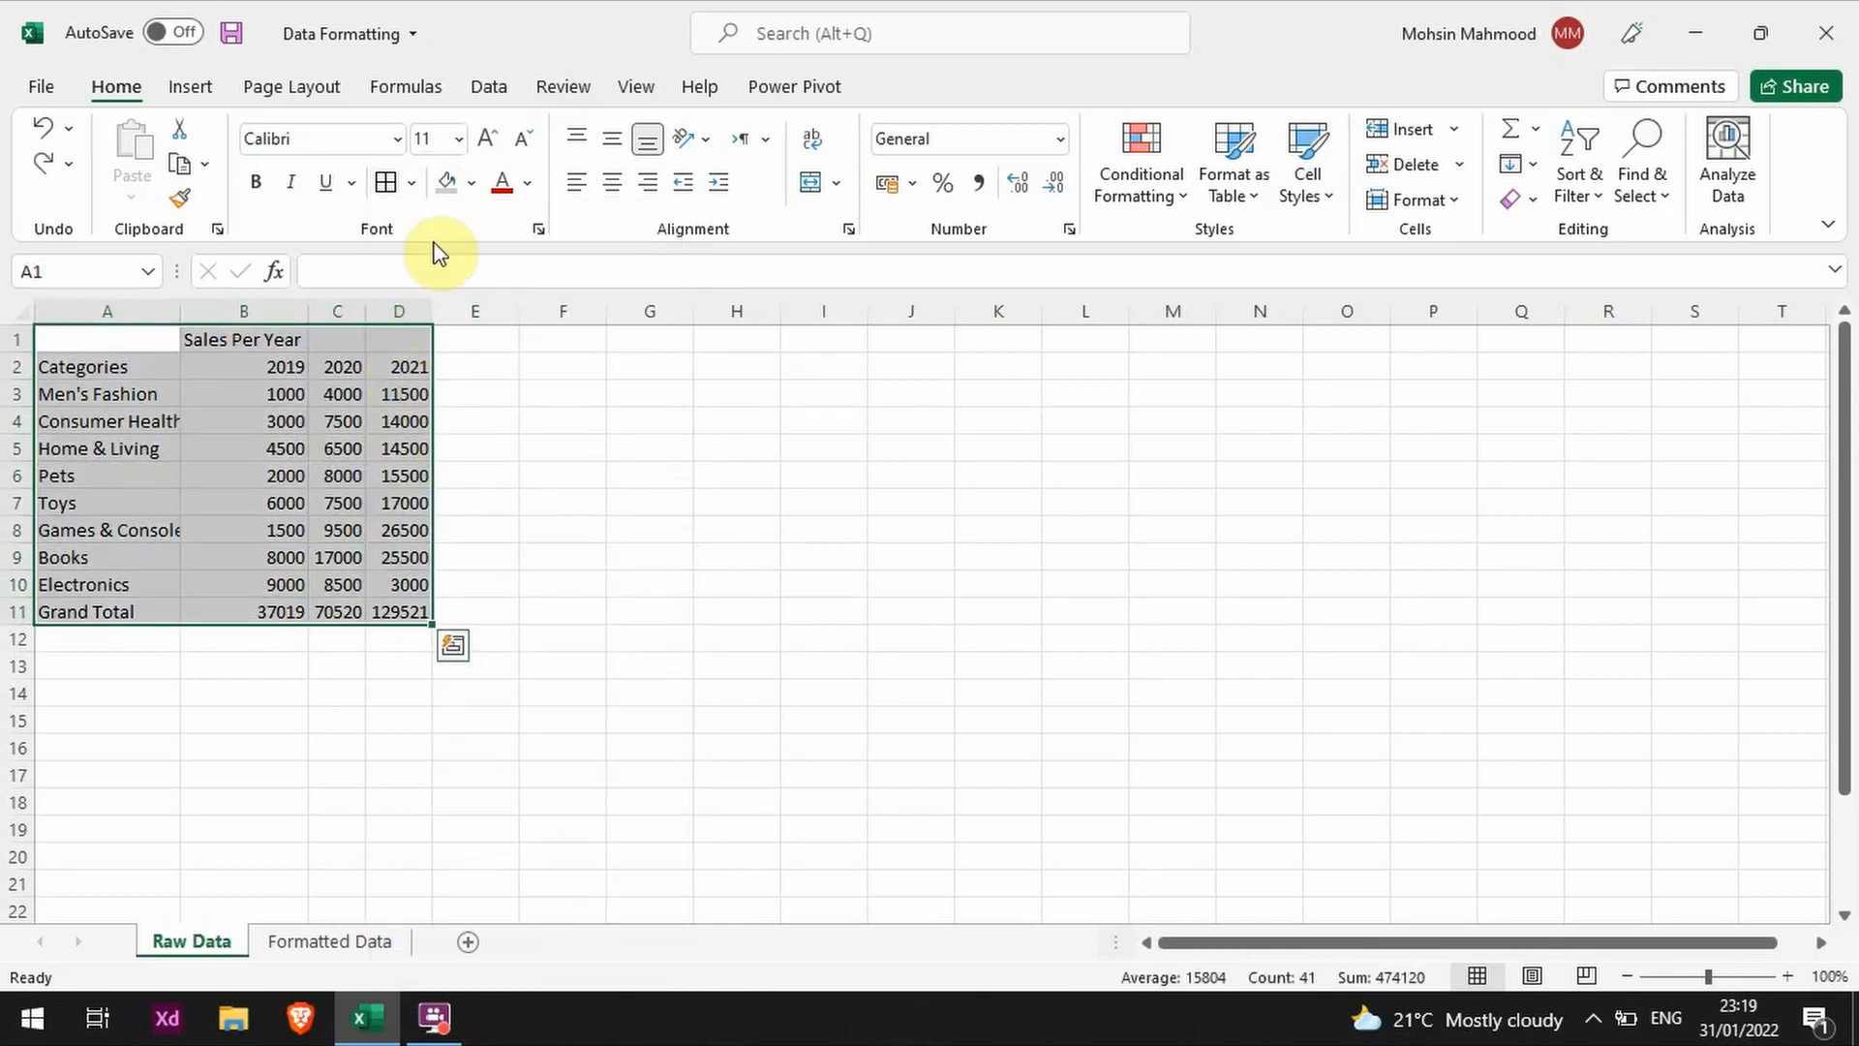
# Step: Try outlining the sales table A1:D11 on the Raw Data sheet with the Draw Border tool, and undo the outline
pyautogui.click(411, 184)
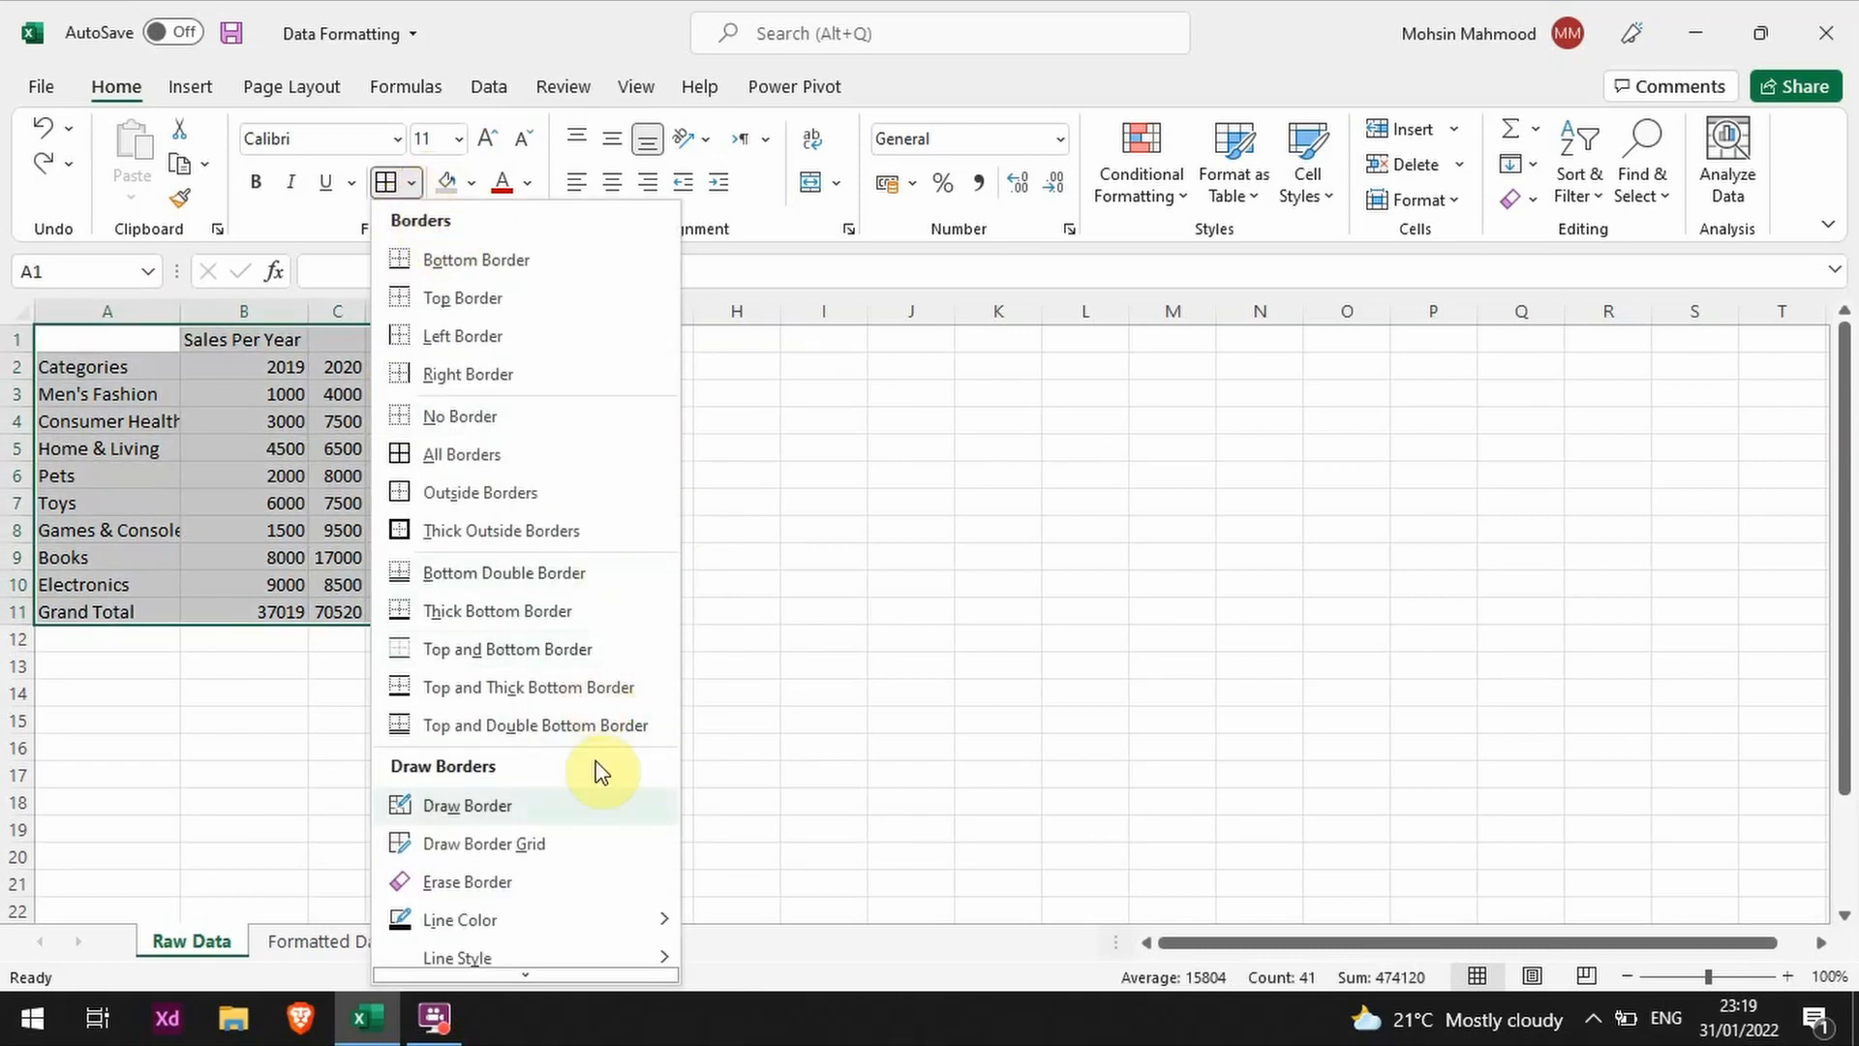
pyautogui.click(581, 805)
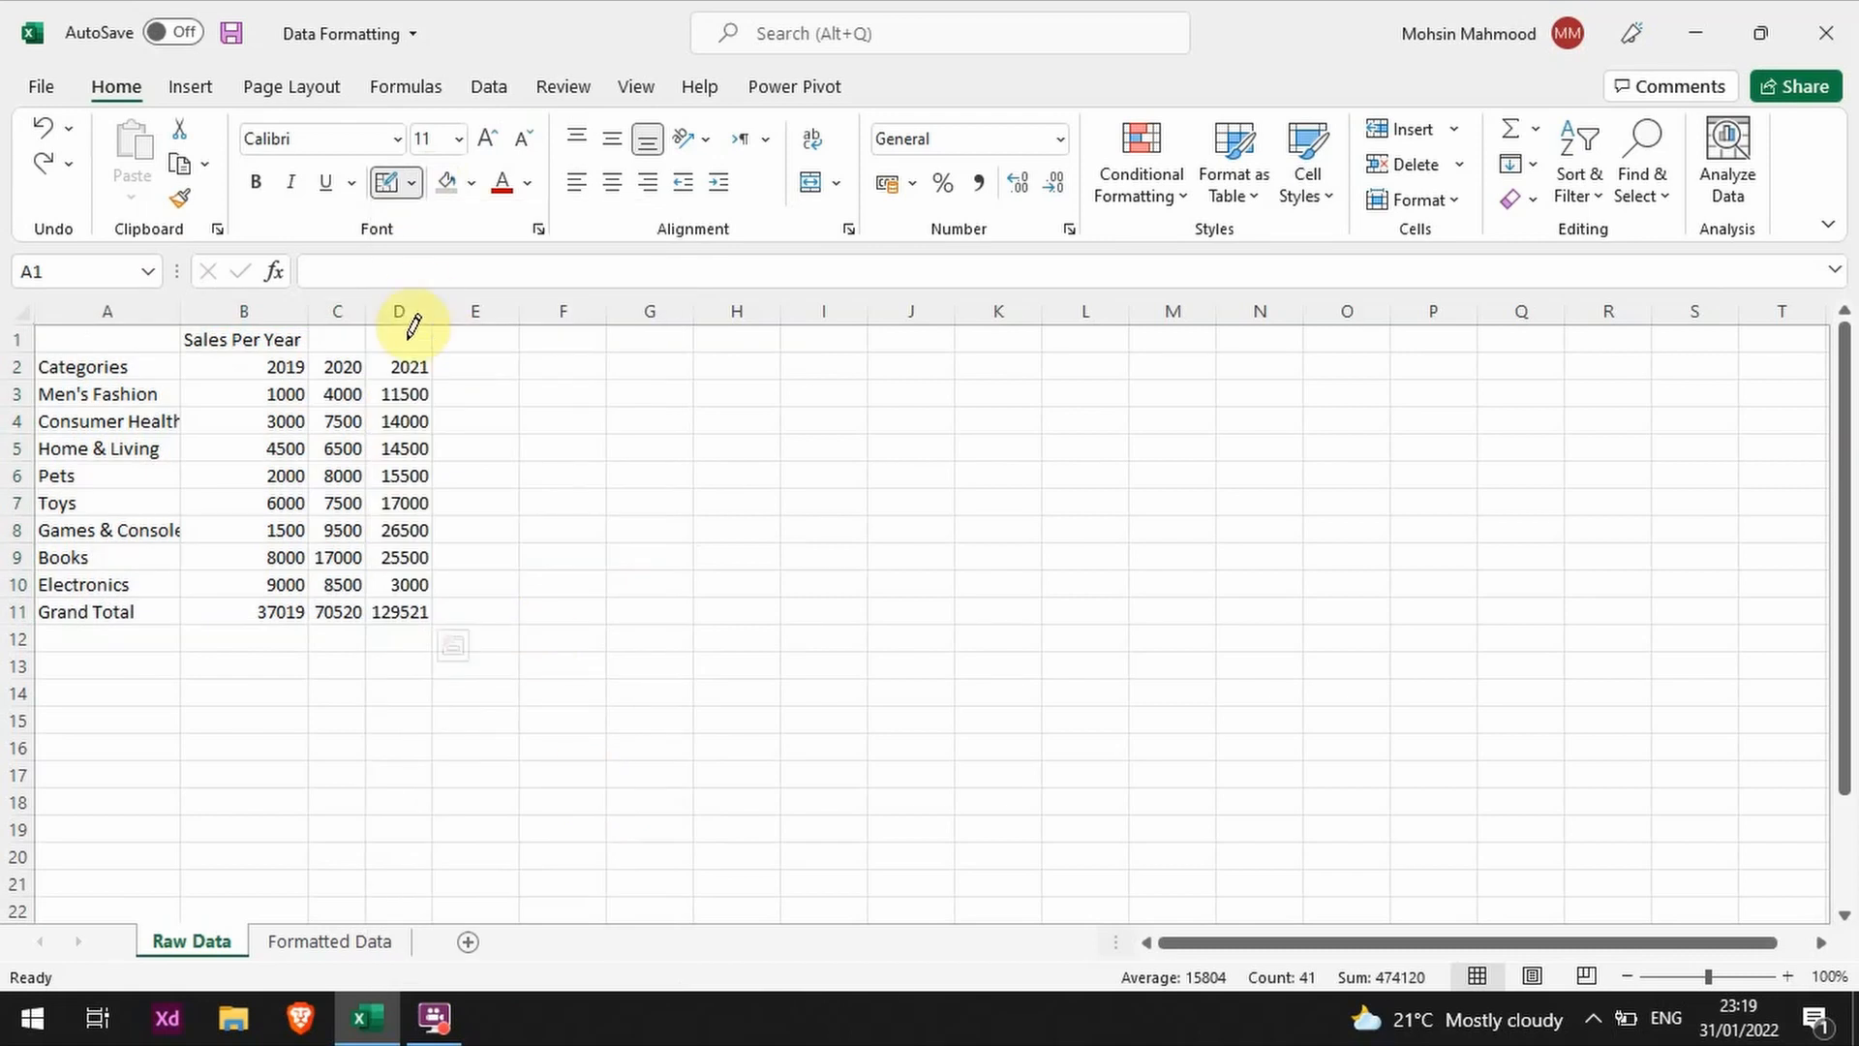
pyautogui.click(411, 184)
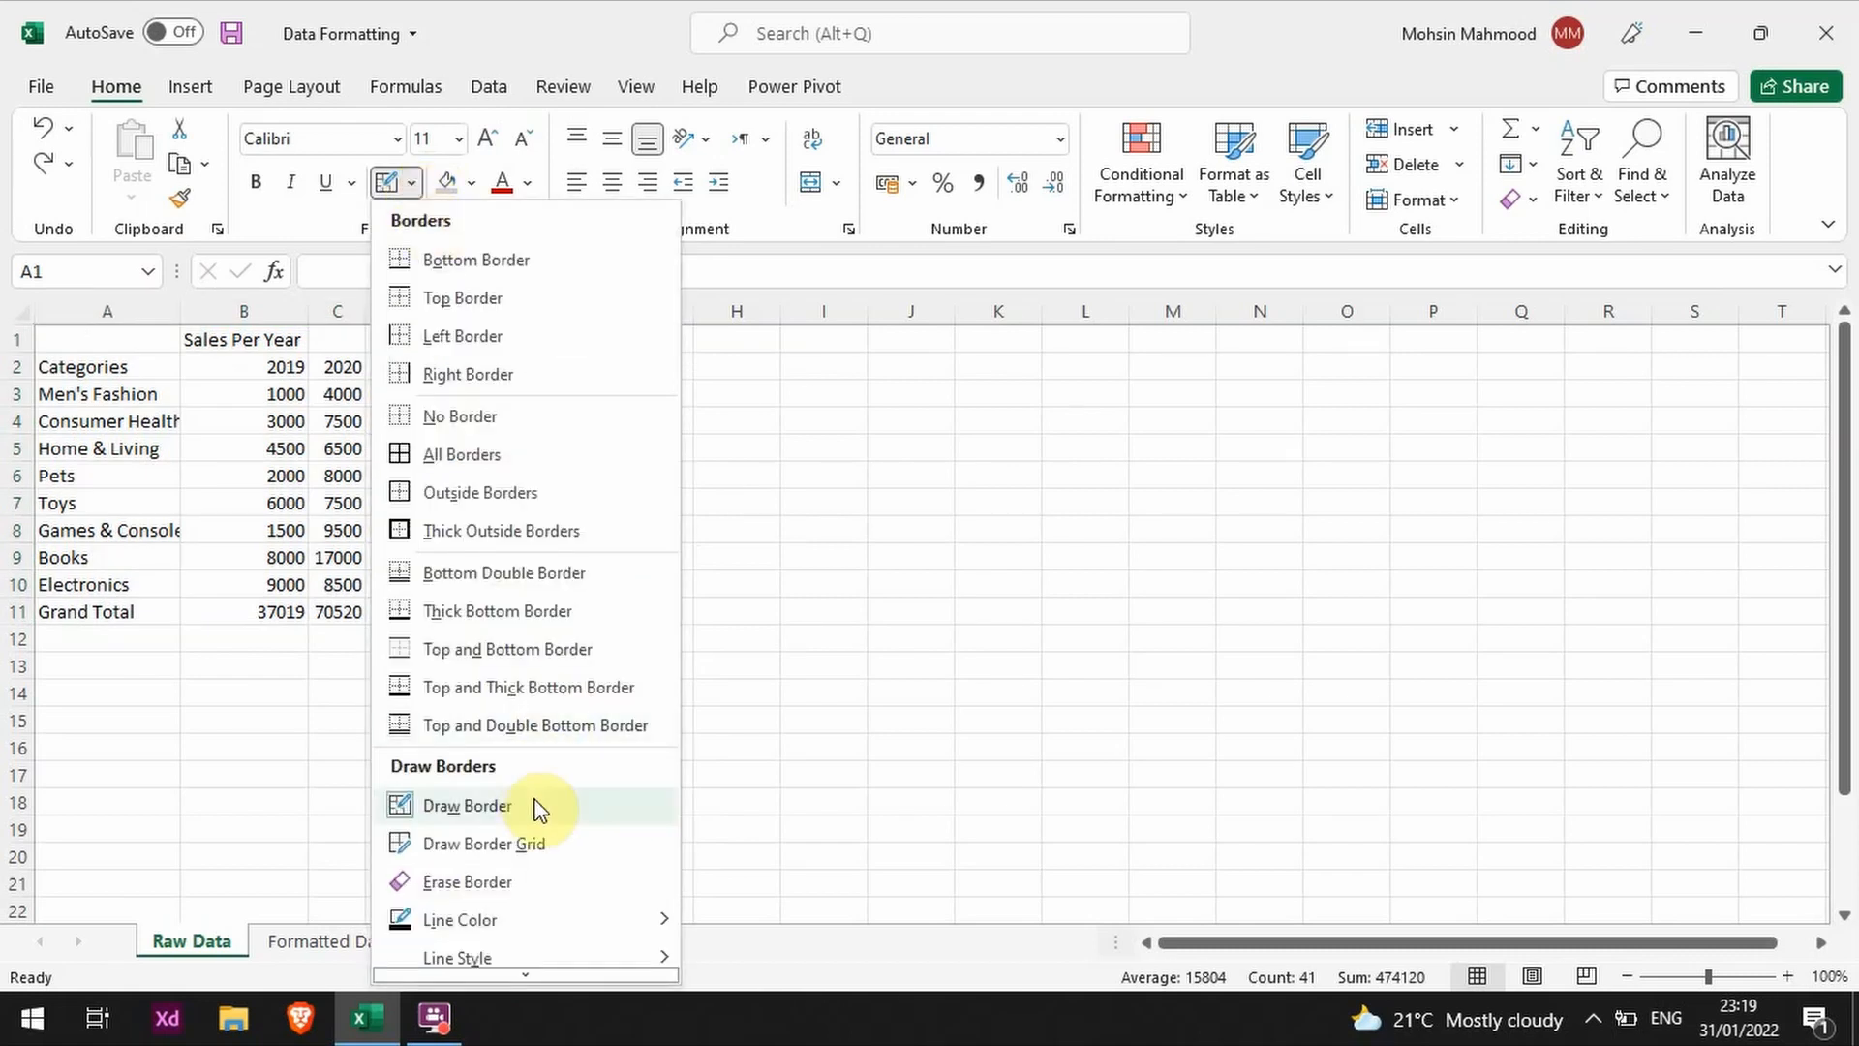
pyautogui.click(633, 808)
pyautogui.click(581, 368)
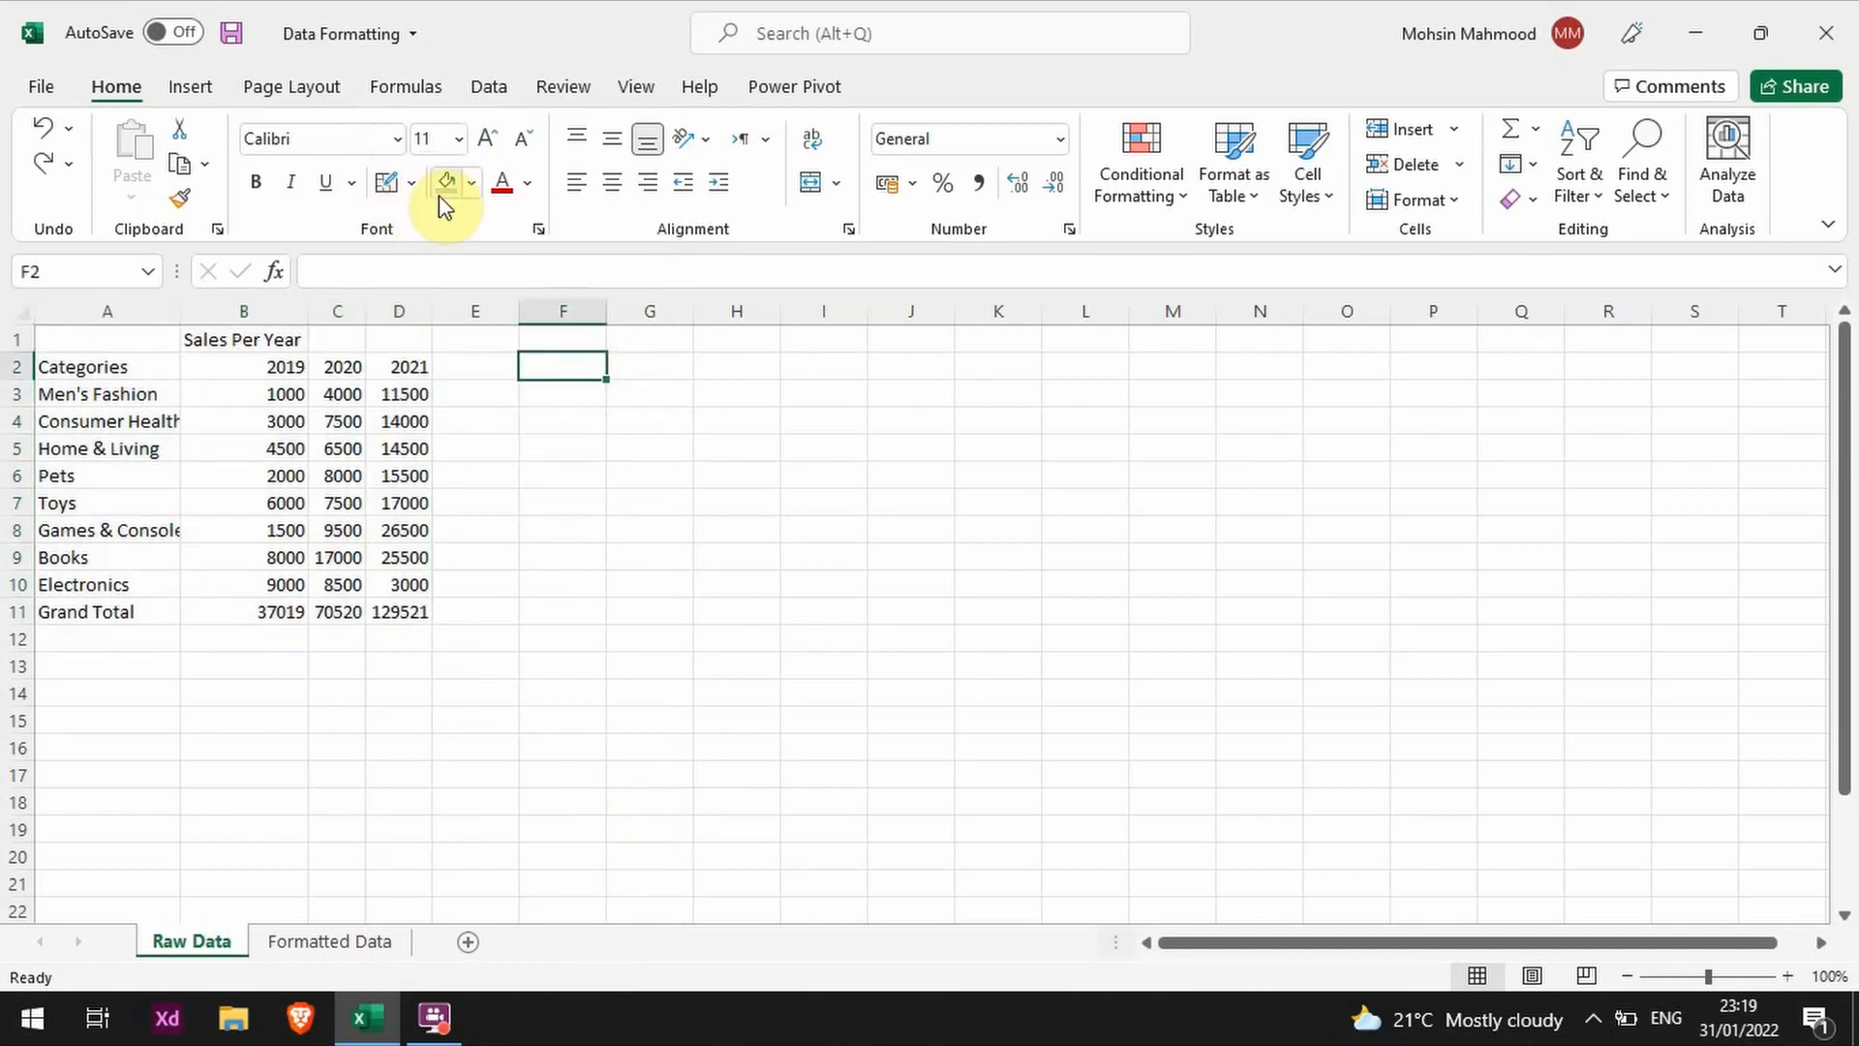
pyautogui.click(387, 182)
pyautogui.moveTo(426, 330)
pyautogui.mouseDown()
pyautogui.moveTo(173, 476)
pyautogui.moveTo(97, 570)
pyautogui.moveTo(307, 743)
pyautogui.moveTo(1369, 822)
pyautogui.moveTo(677, 581)
pyautogui.moveTo(124, 634)
pyautogui.moveTo(112, 620)
pyautogui.mouseUp()
pyautogui.hotkey('ctrl', 'z')
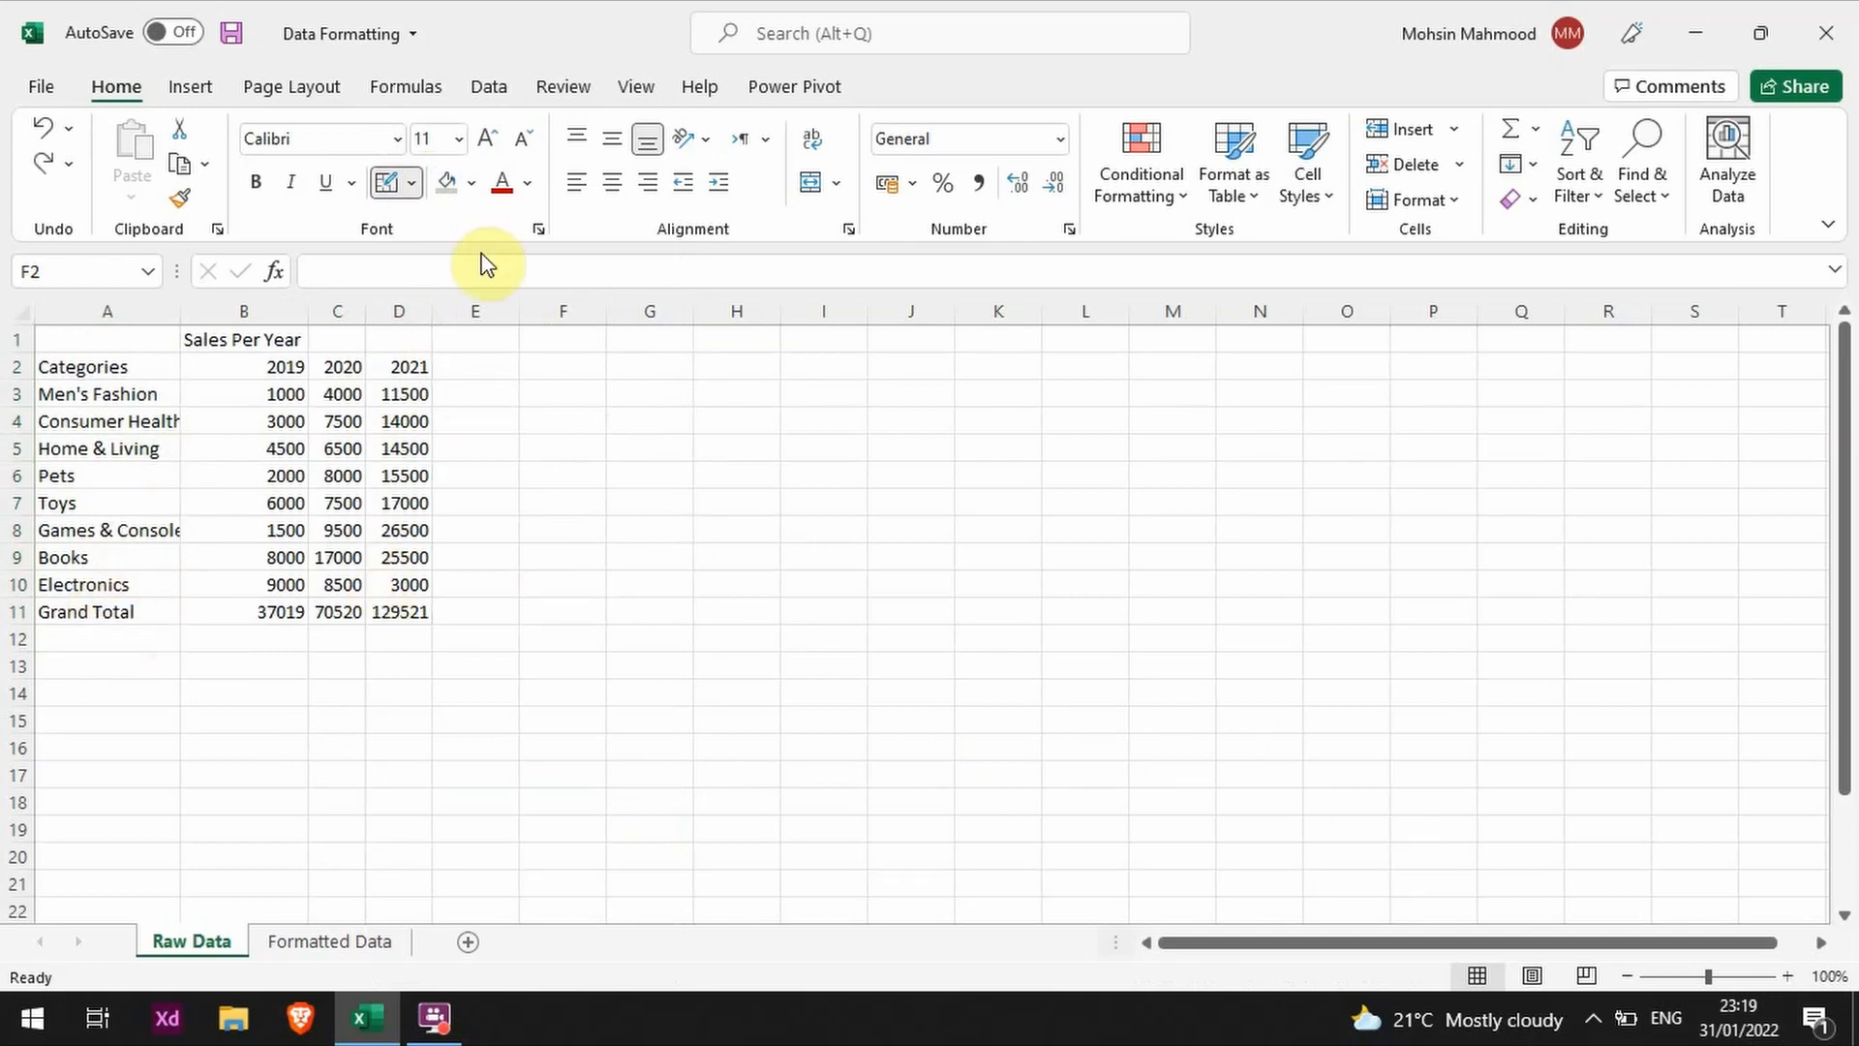
# Step: Try drawing a border grid over D1:I11 with Draw Border Grid, remove it and leave border drawing mode
pyautogui.click(413, 184)
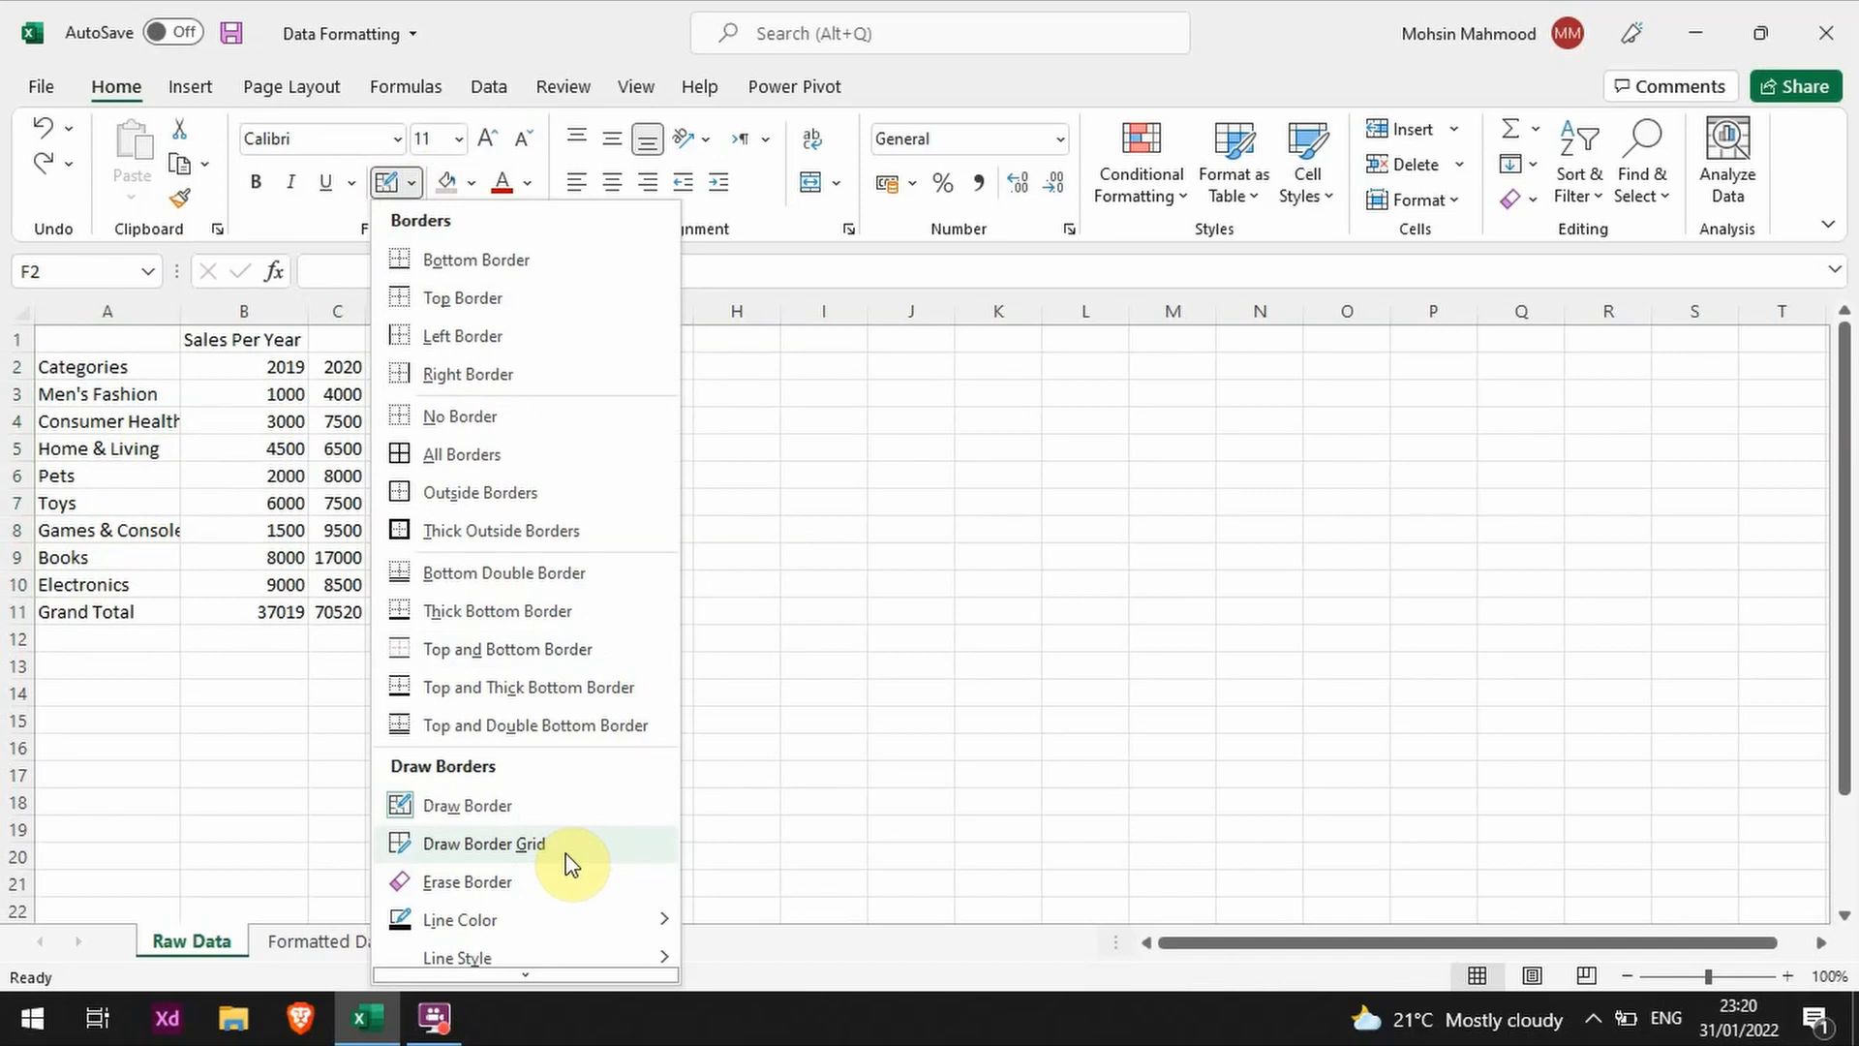
pyautogui.click(484, 843)
pyautogui.moveTo(403, 329)
pyautogui.mouseDown()
pyautogui.moveTo(78, 530)
pyautogui.moveTo(42, 611)
pyautogui.moveTo(194, 560)
pyautogui.moveTo(1208, 776)
pyautogui.moveTo(843, 612)
pyautogui.mouseUp()
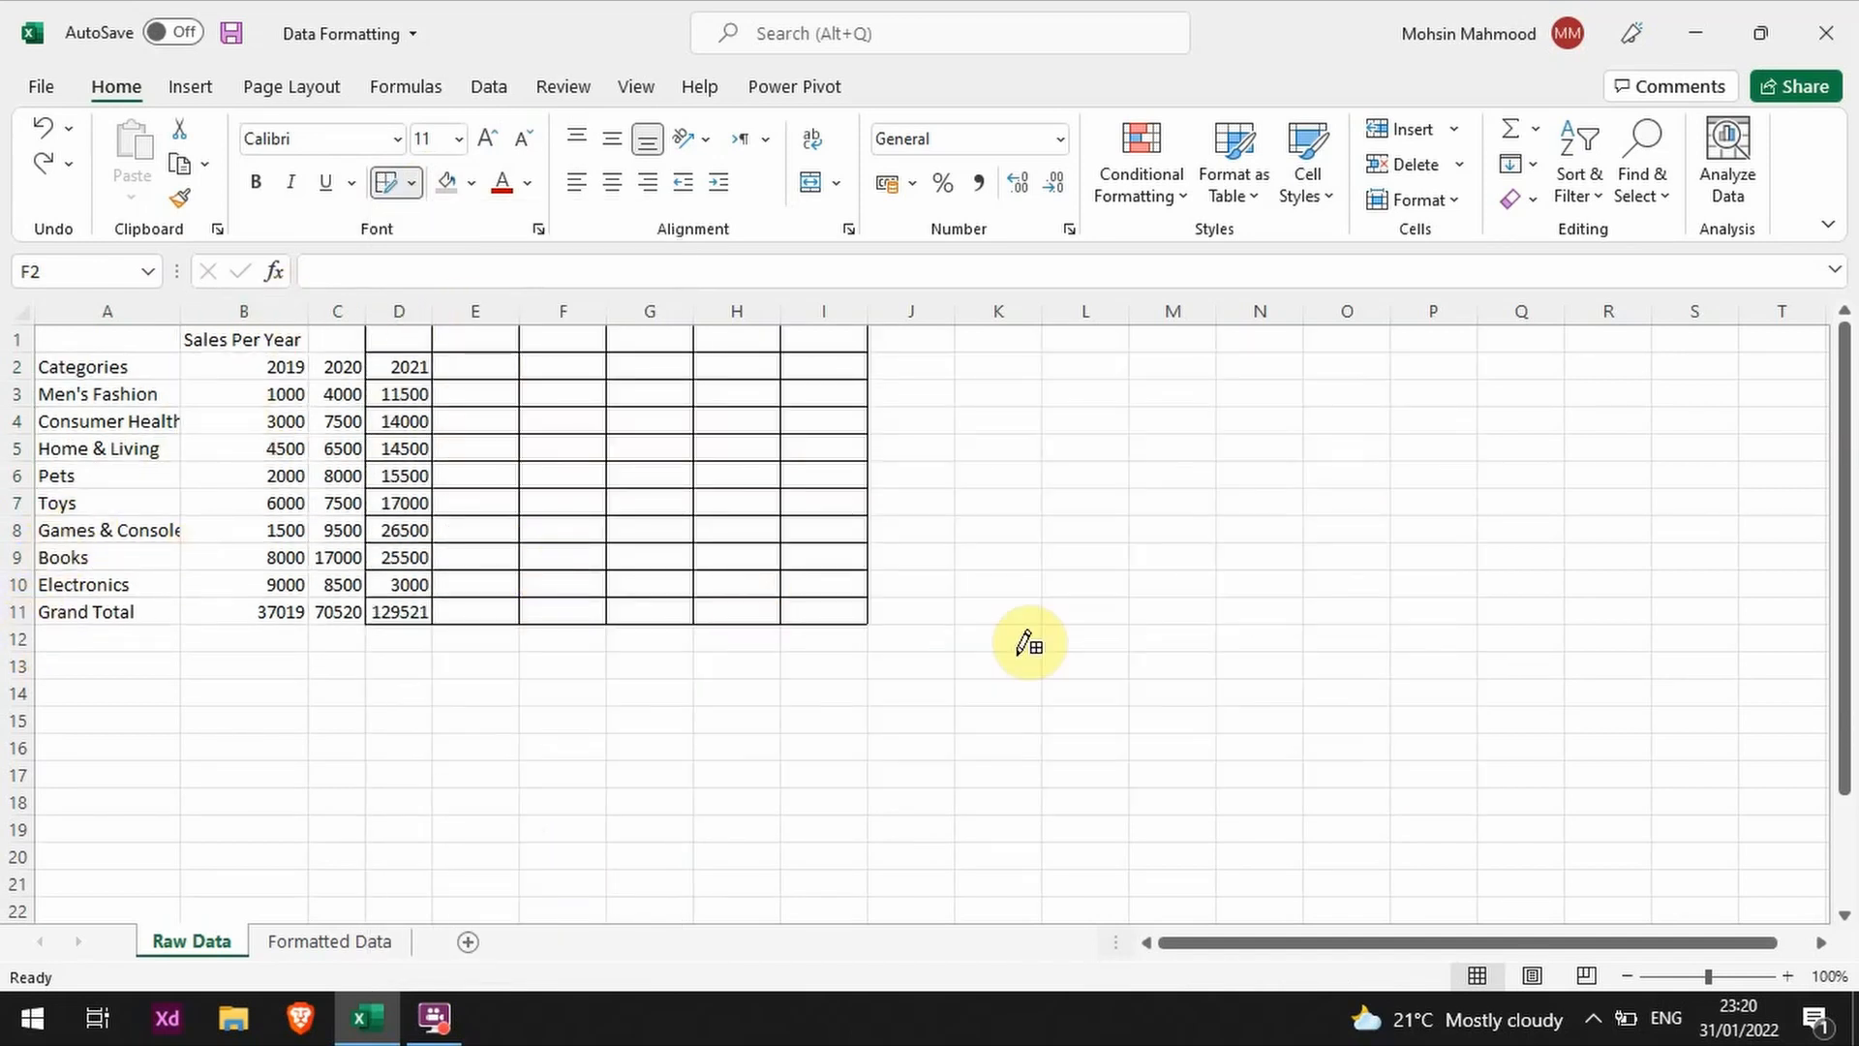
pyautogui.moveTo(1029, 642)
pyautogui.mouseDown()
pyautogui.moveTo(85, 571)
pyautogui.moveTo(20, 601)
pyautogui.moveTo(174, 531)
pyautogui.moveTo(17, 608)
pyautogui.moveTo(63, 562)
pyautogui.moveTo(44, 600)
pyautogui.moveTo(305, 518)
pyautogui.moveTo(484, 513)
pyautogui.mouseUp()
pyautogui.click(411, 182)
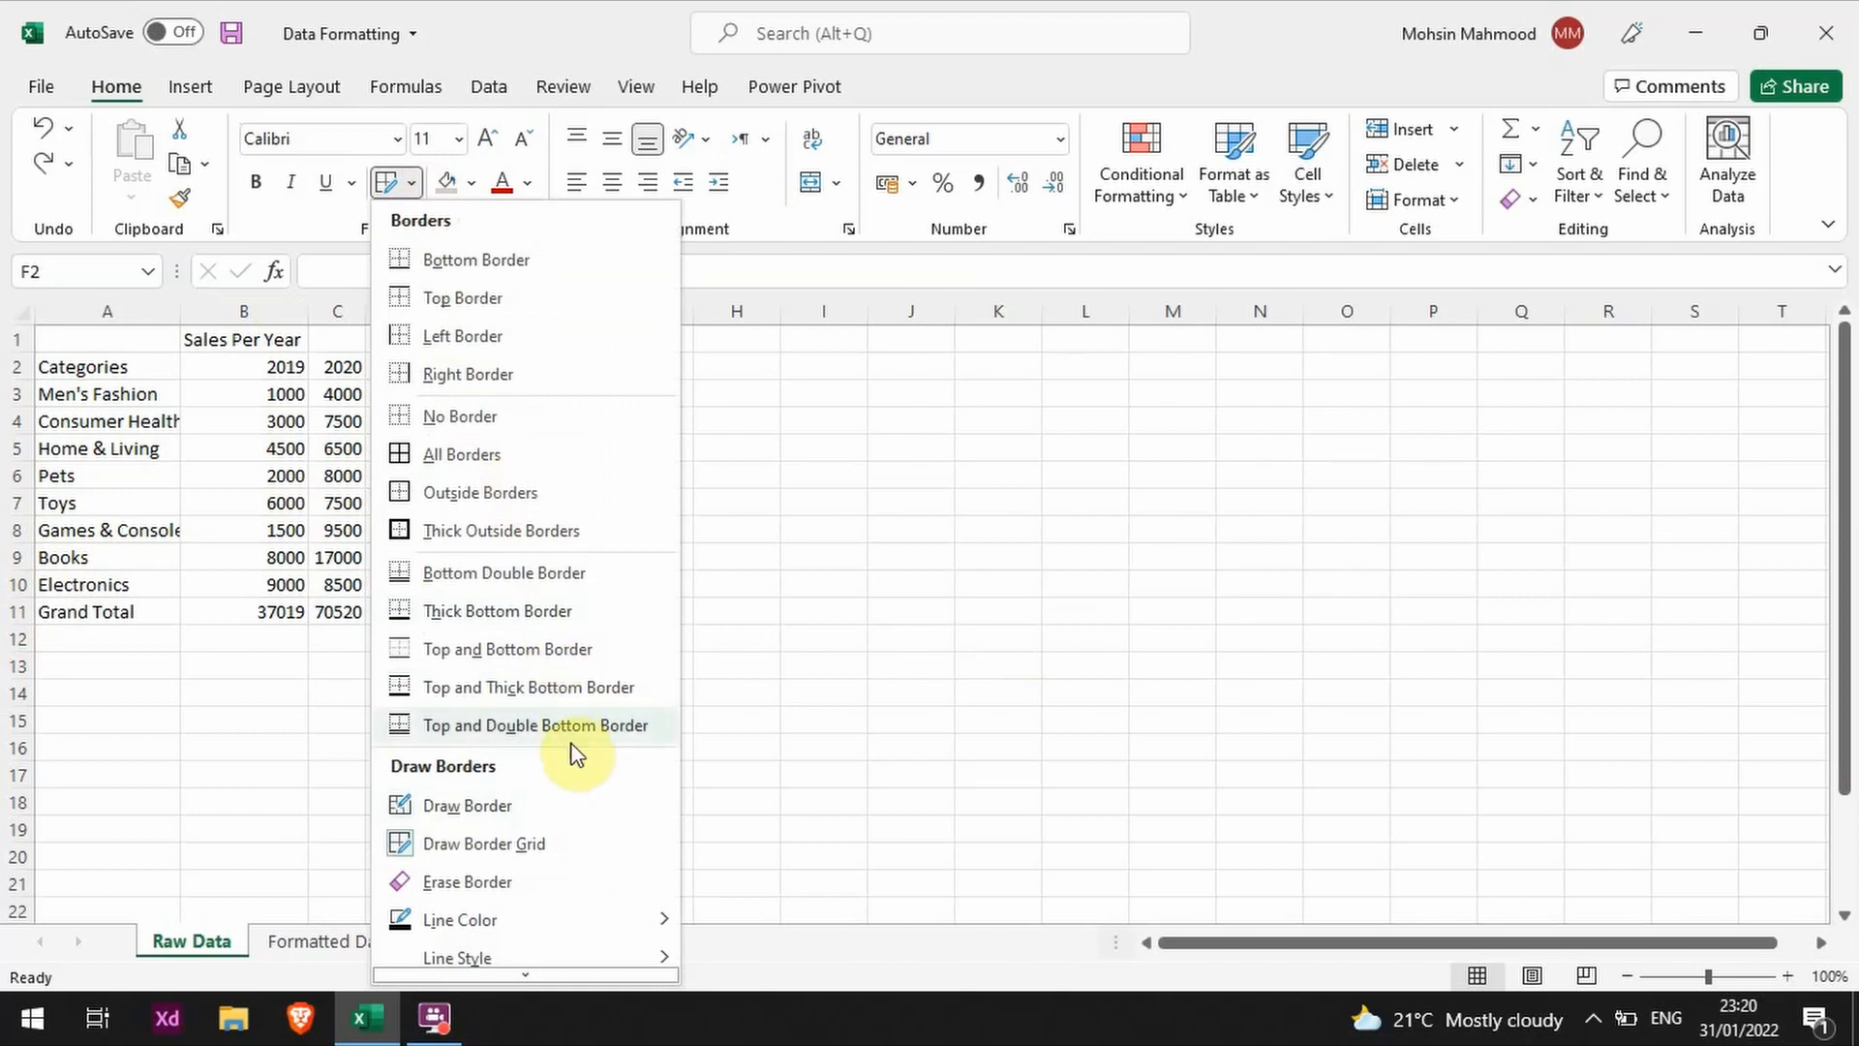
pyautogui.moveTo(543, 931)
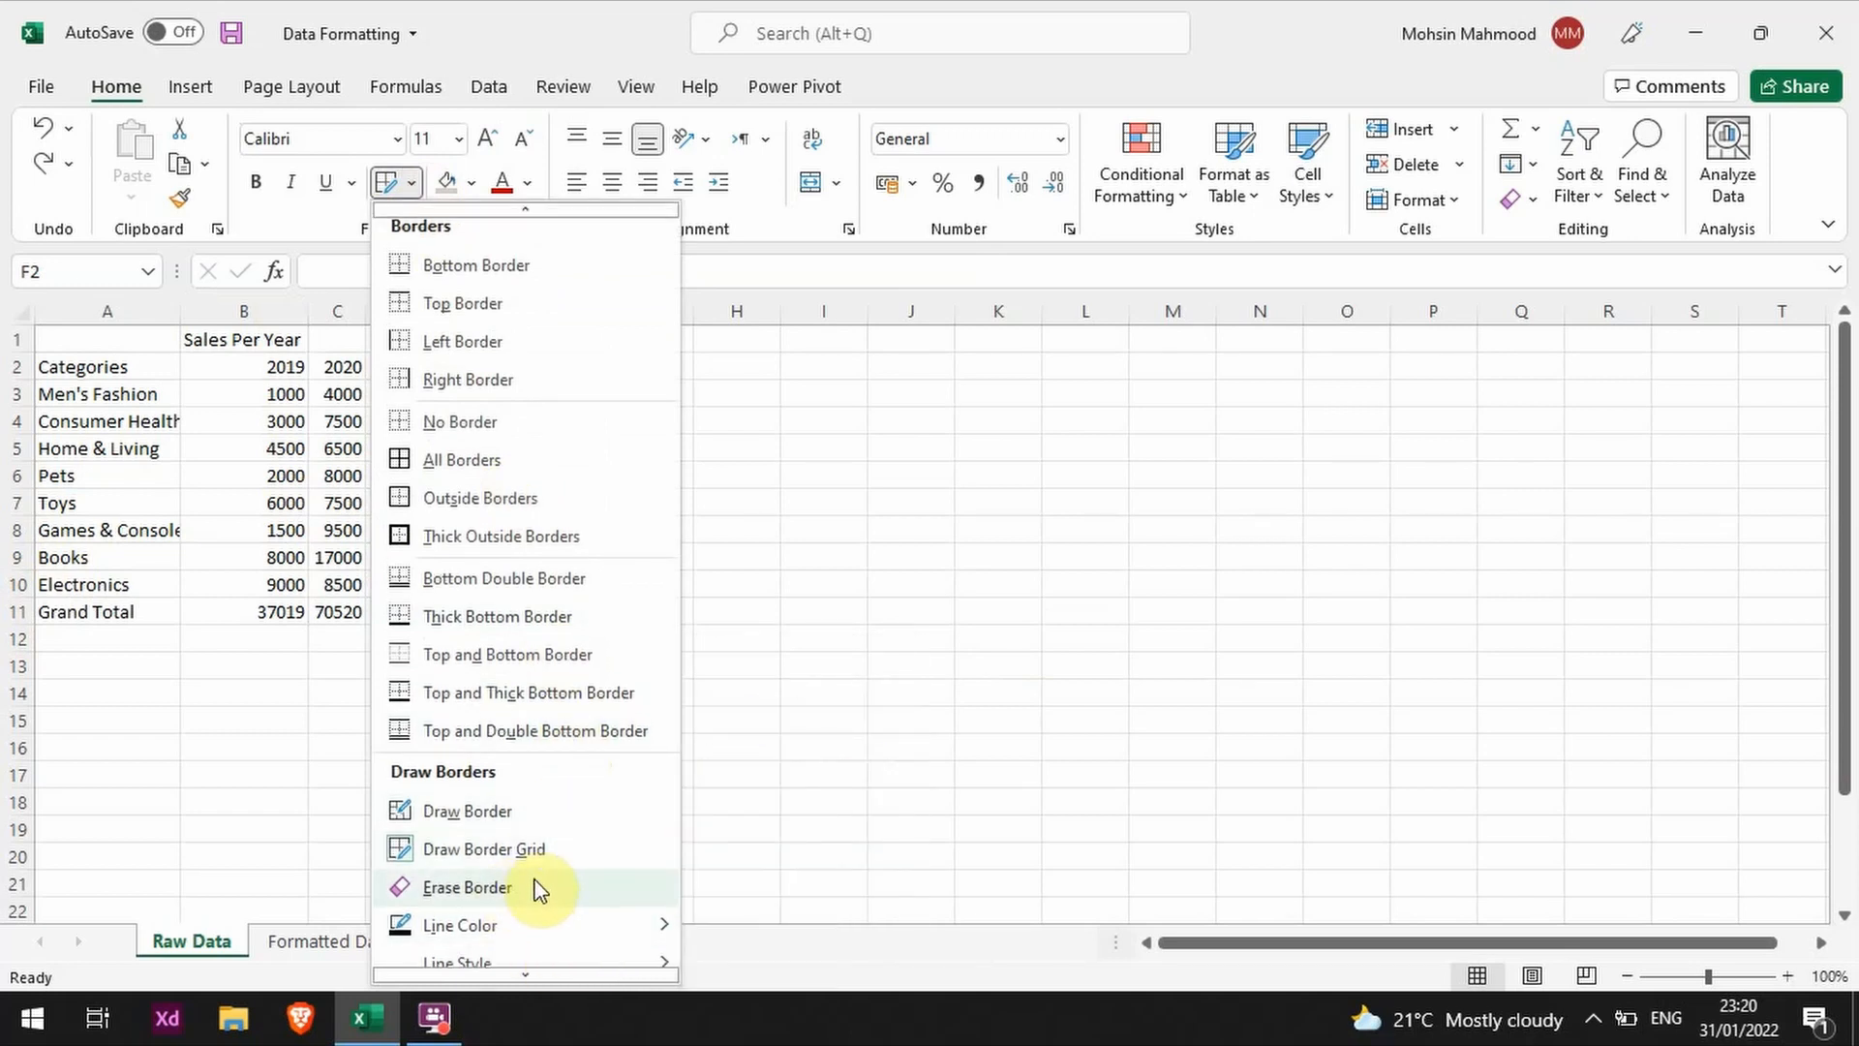
pyautogui.click(475, 900)
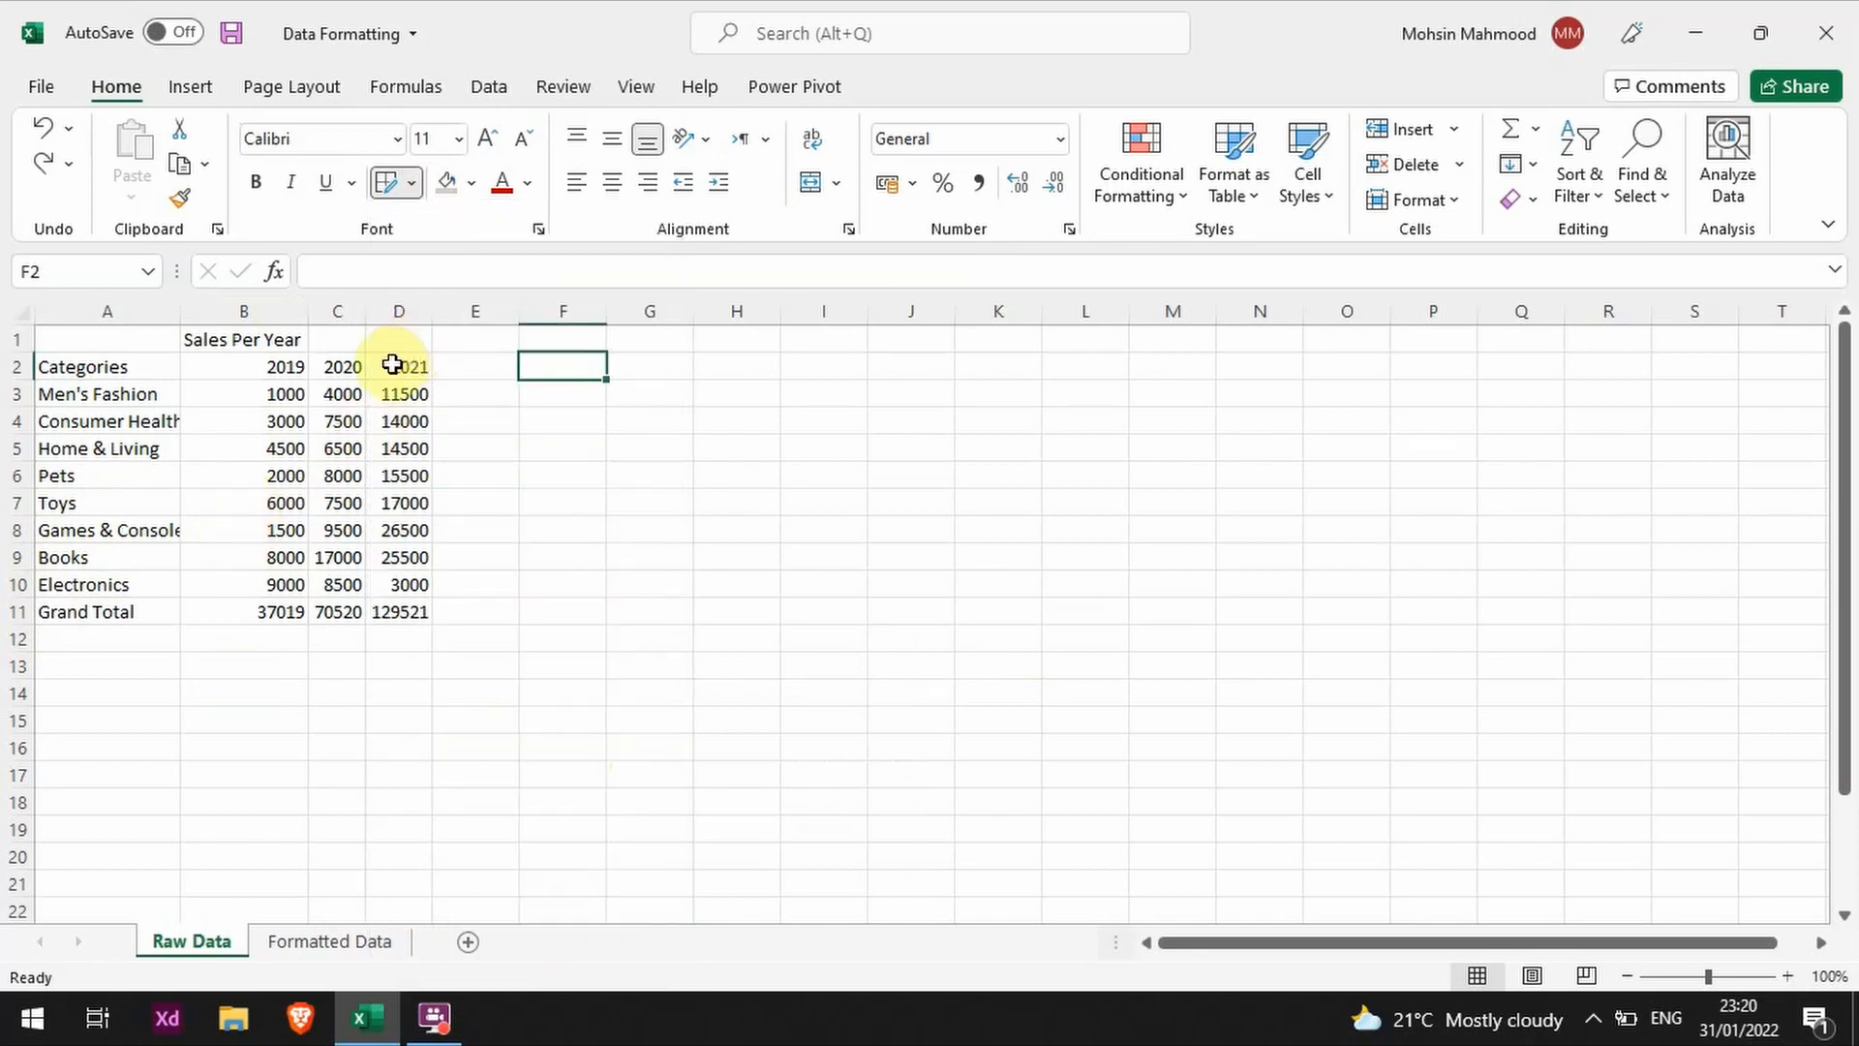
# Step: Apply All Borders to the whole sales table in A1:D11 on the Raw Data sheet
pyautogui.moveTo(399, 339); pyautogui.dragTo(136, 600)
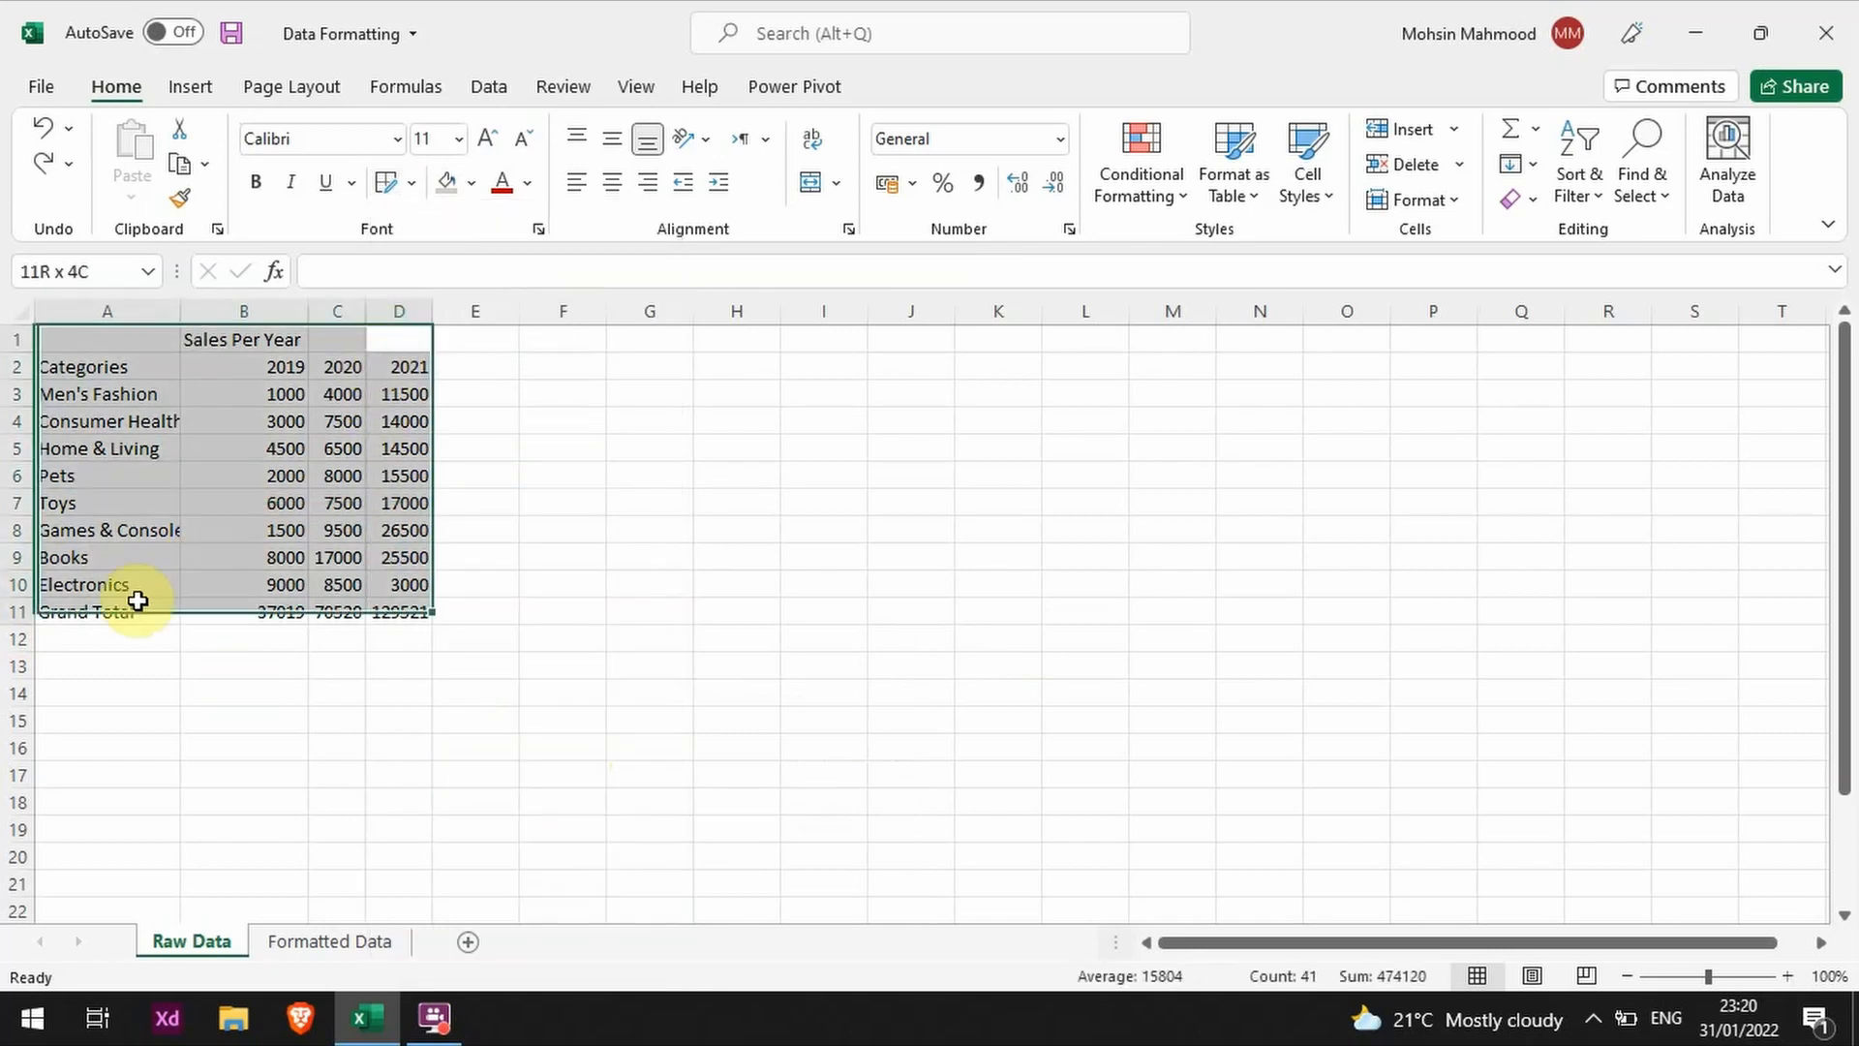
pyautogui.click(419, 174)
pyautogui.click(515, 453)
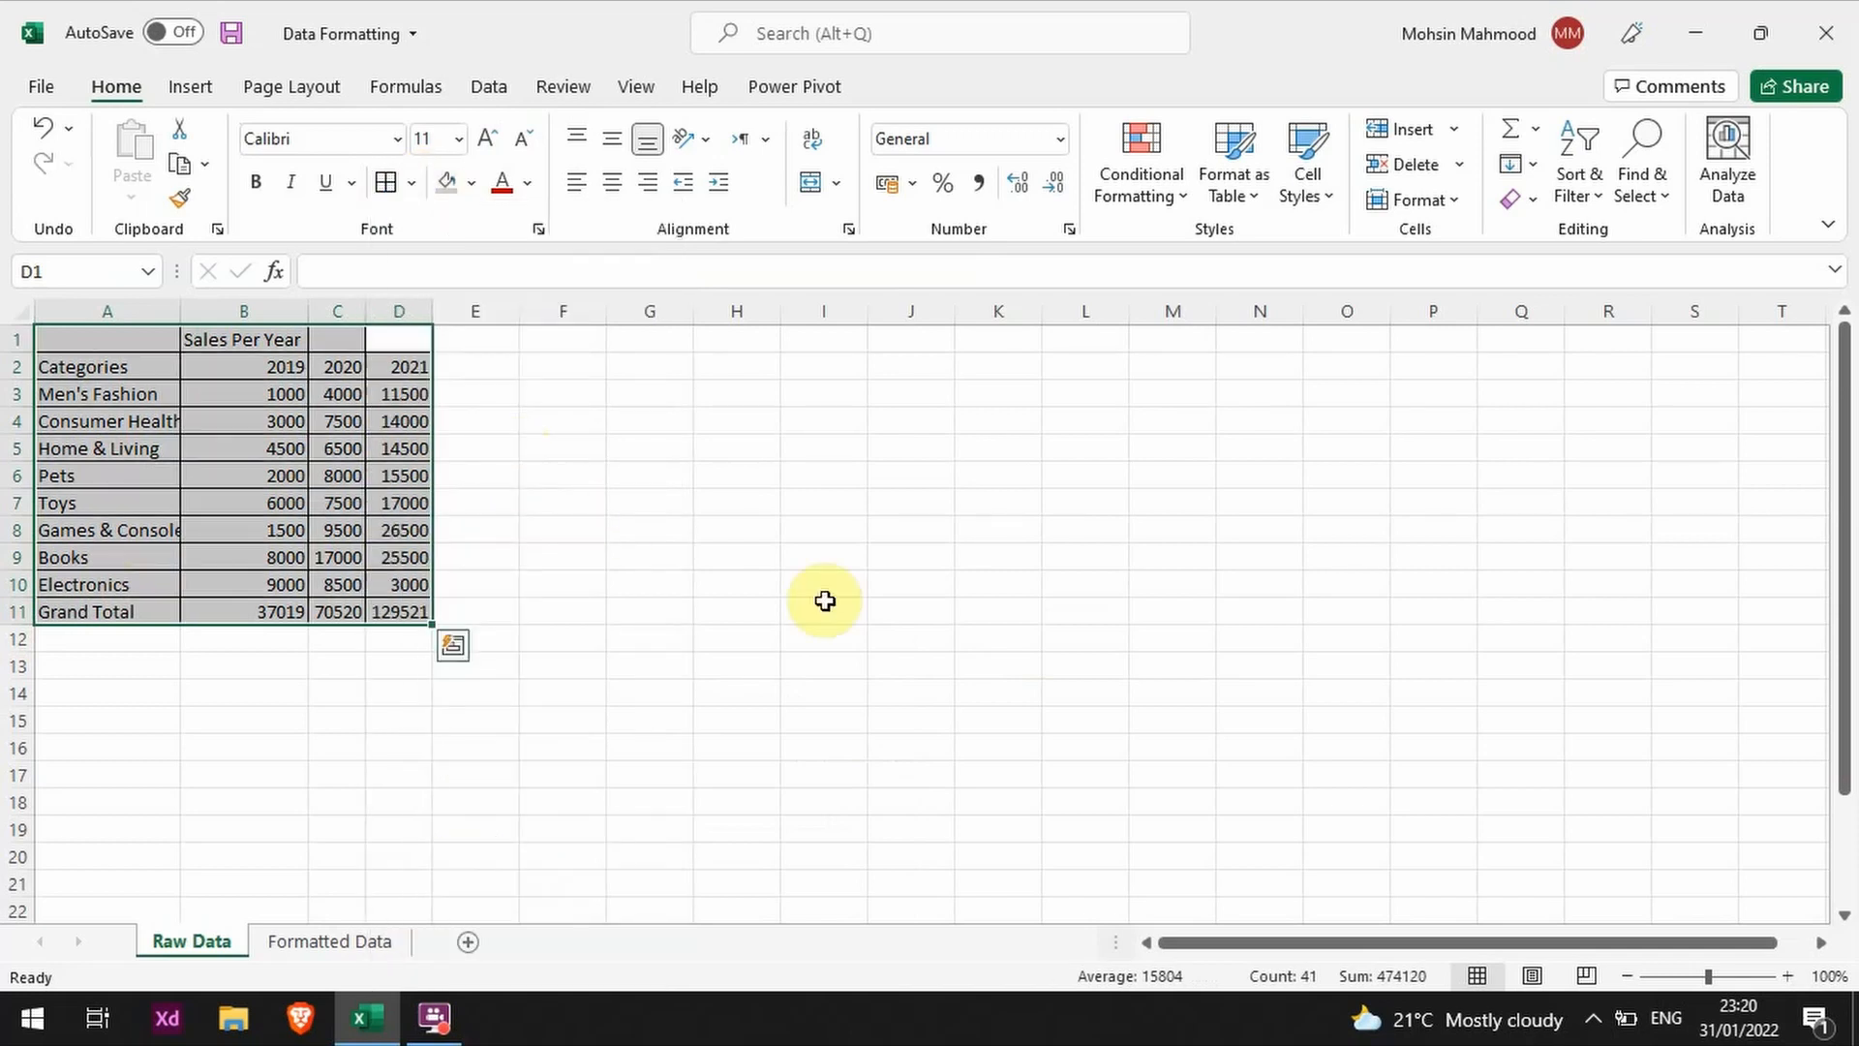
pyautogui.click(563, 611)
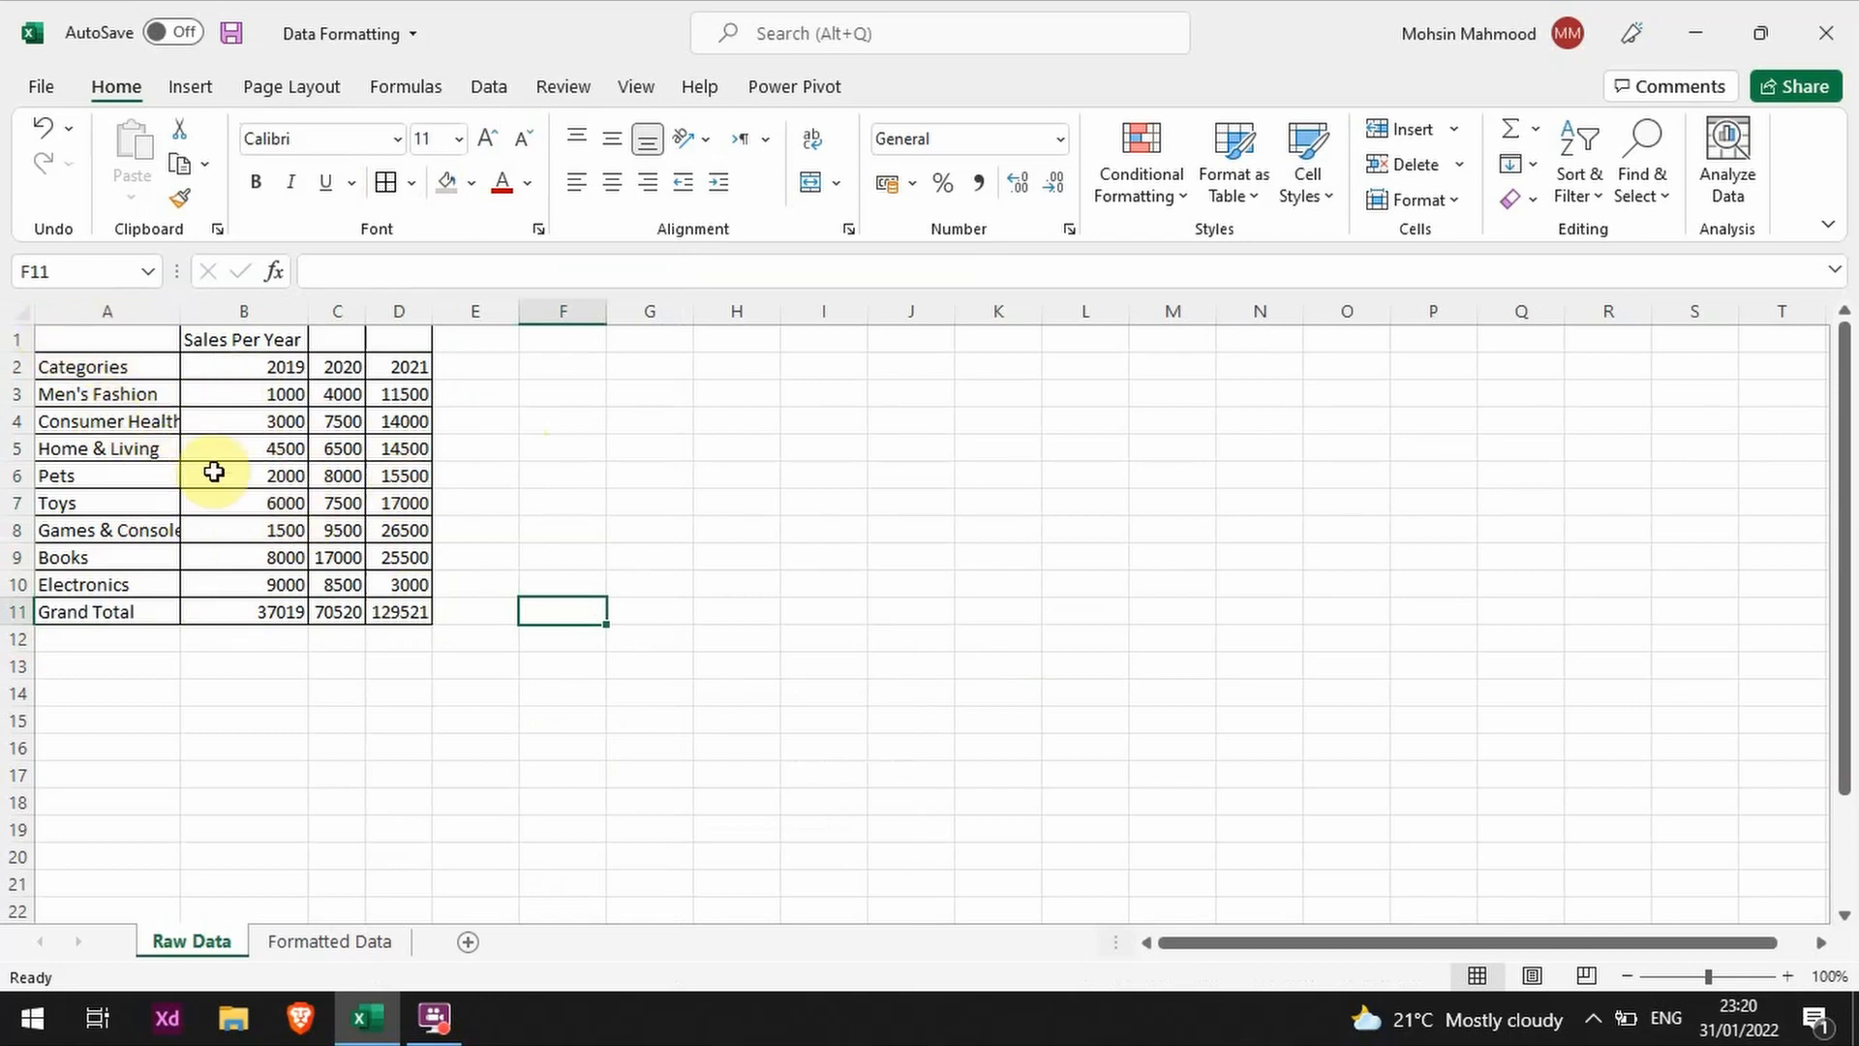
# Step: Try autofitting column A to the category names, and undo the width change
pyautogui.click(174, 531)
pyautogui.click(117, 411)
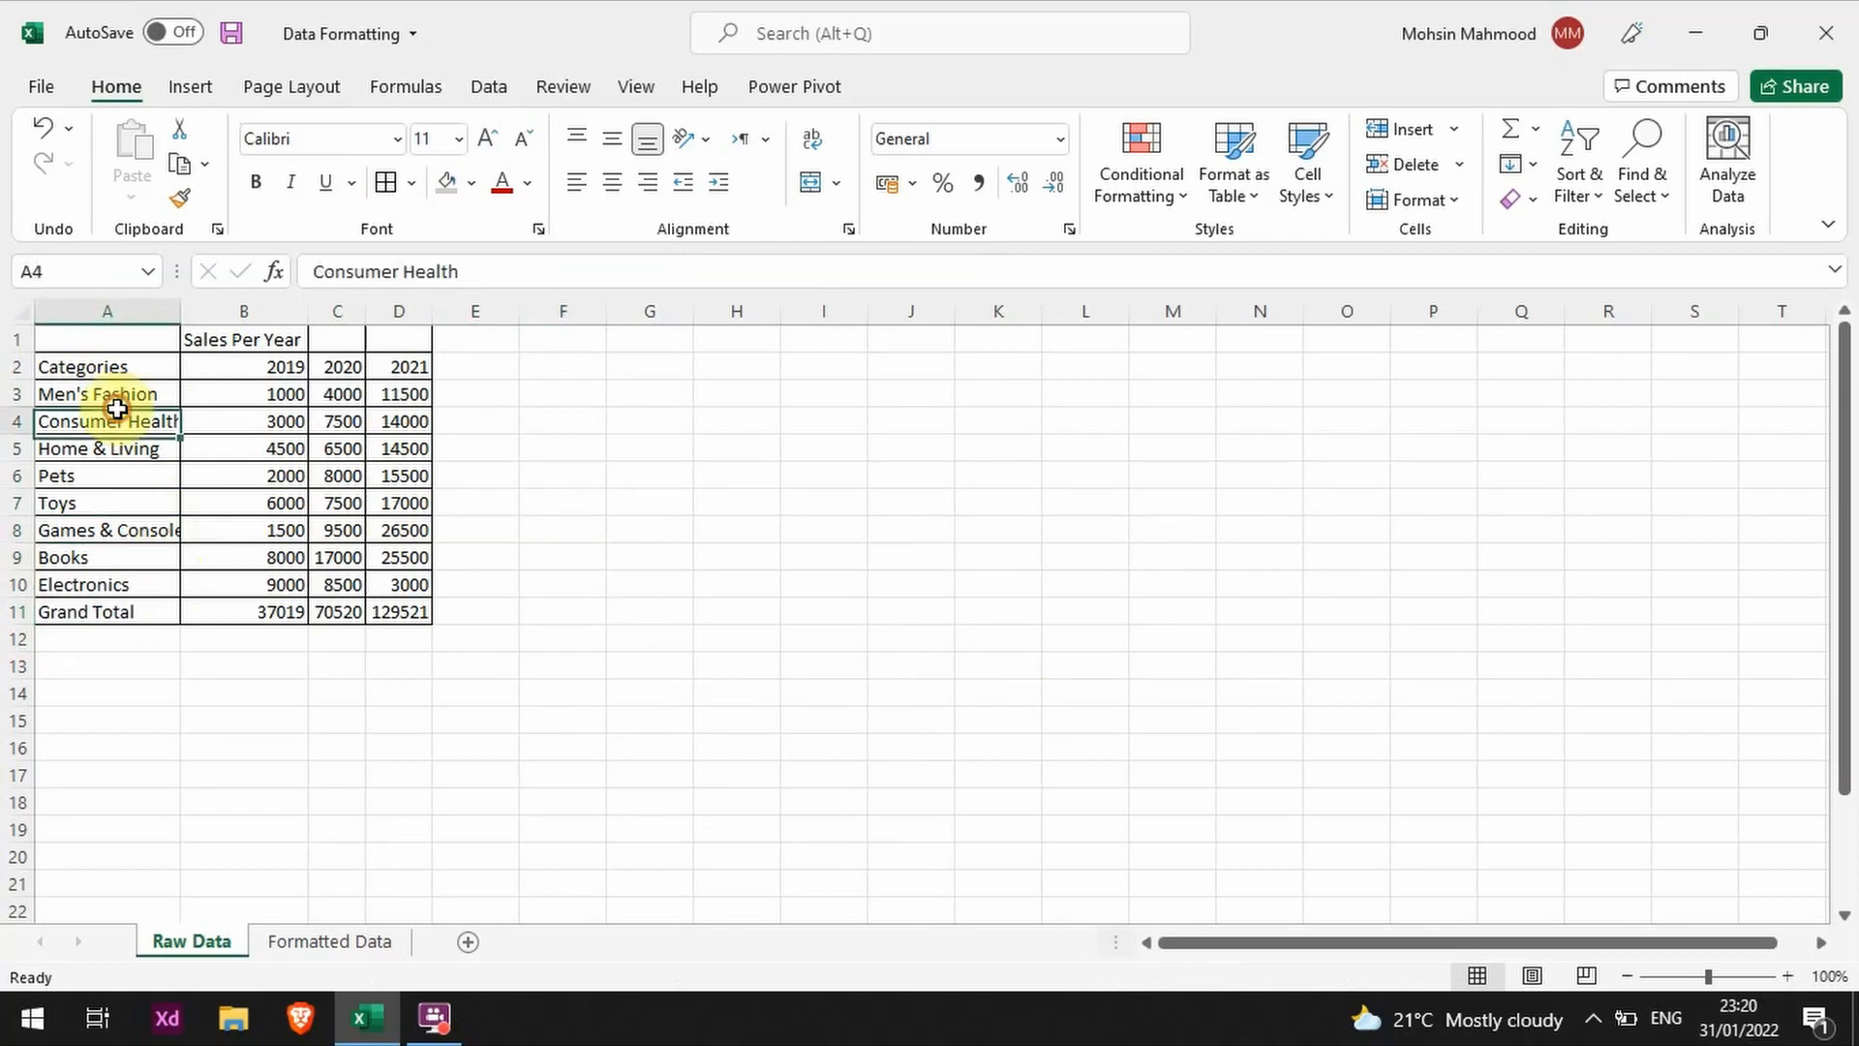
pyautogui.doubleClick(179, 313)
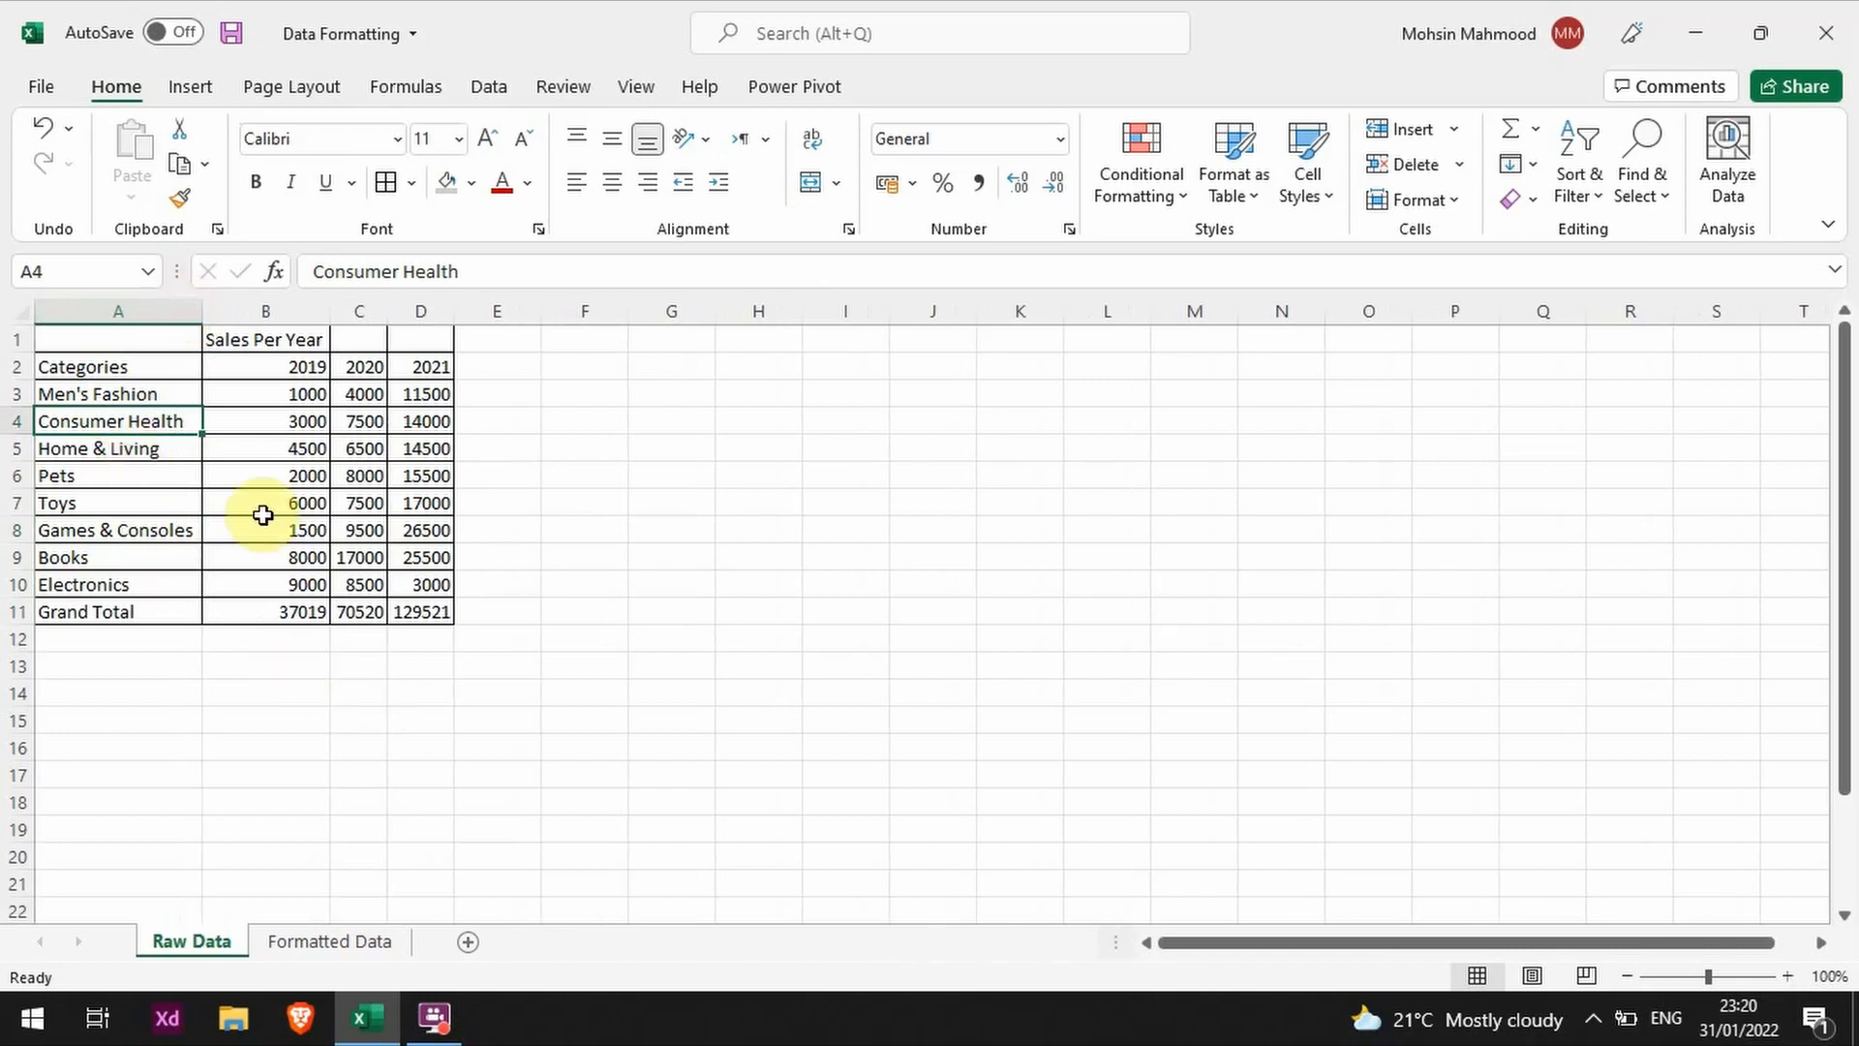
pyautogui.hotkey('ctrl', 'z')
# Step: Widen column A by hand, and fit its width exactly to the longest category name
pyautogui.click(206, 356)
pyautogui.moveTo(180, 311); pyautogui.dragTo(342, 317)
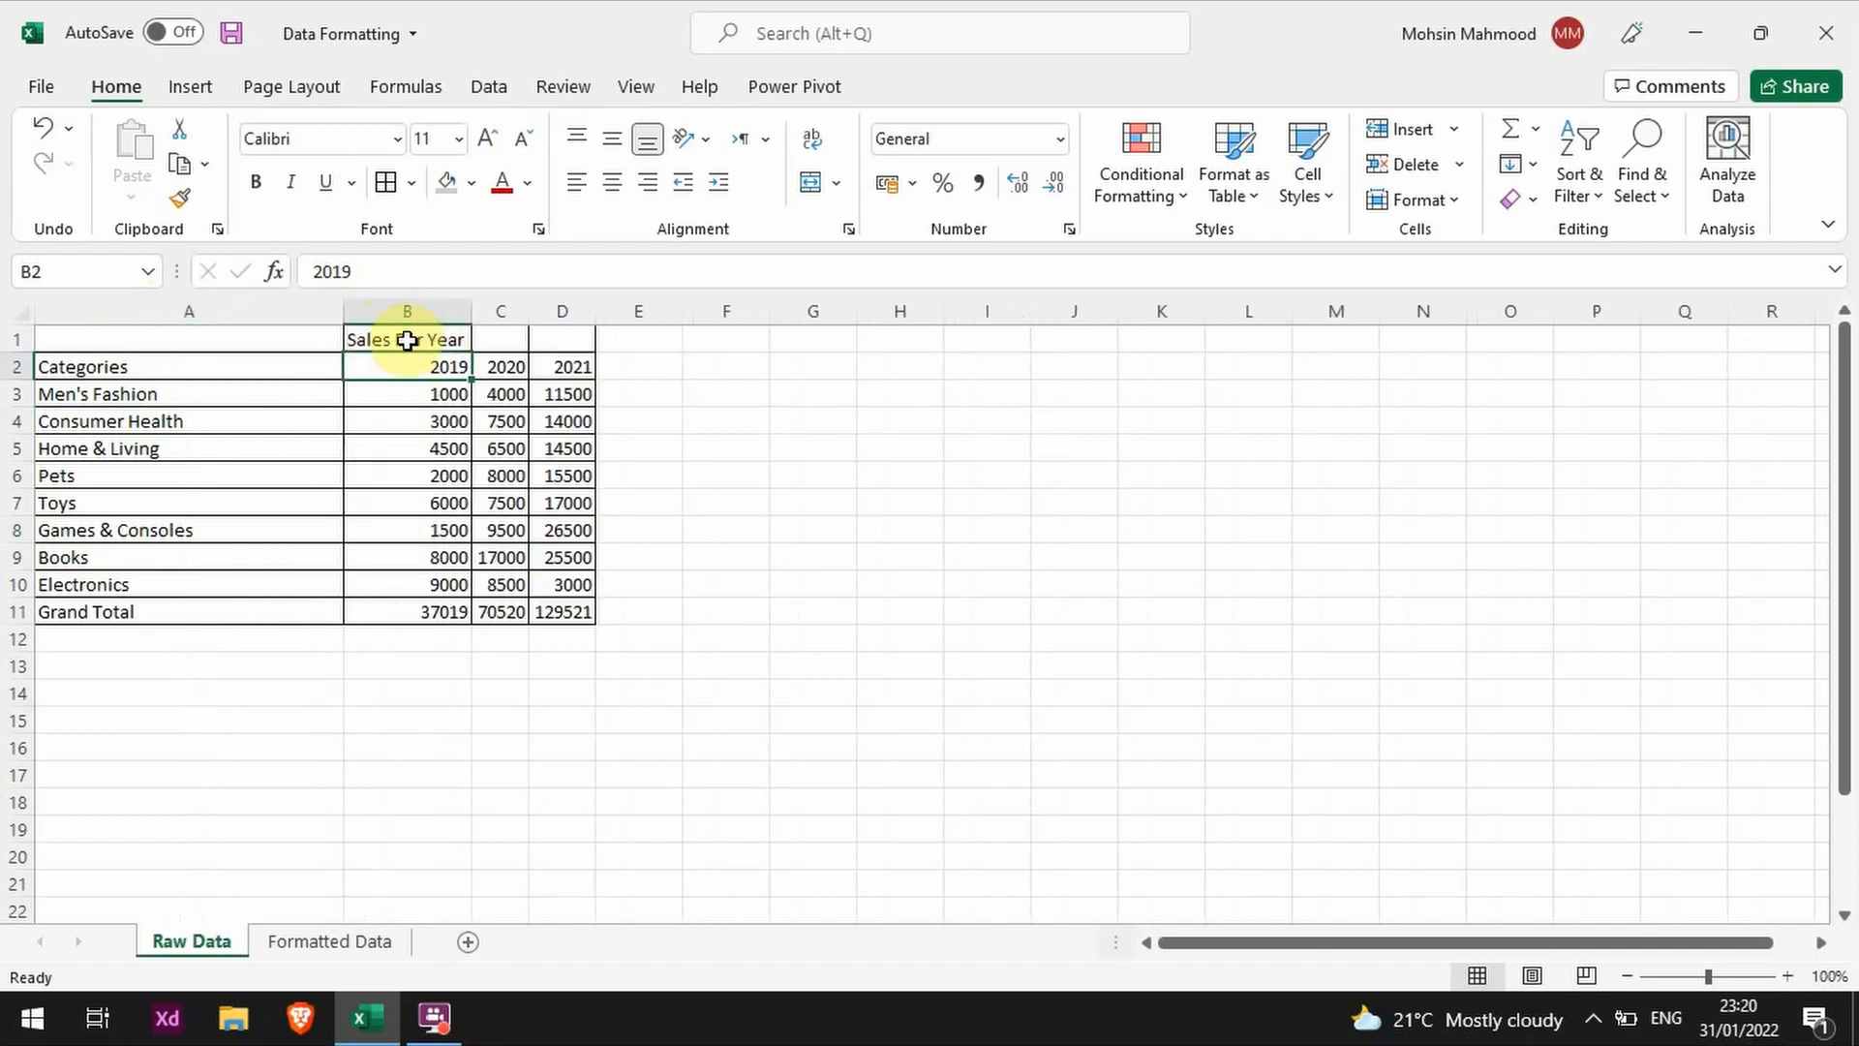
pyautogui.doubleClick(344, 310)
pyautogui.click(606, 557)
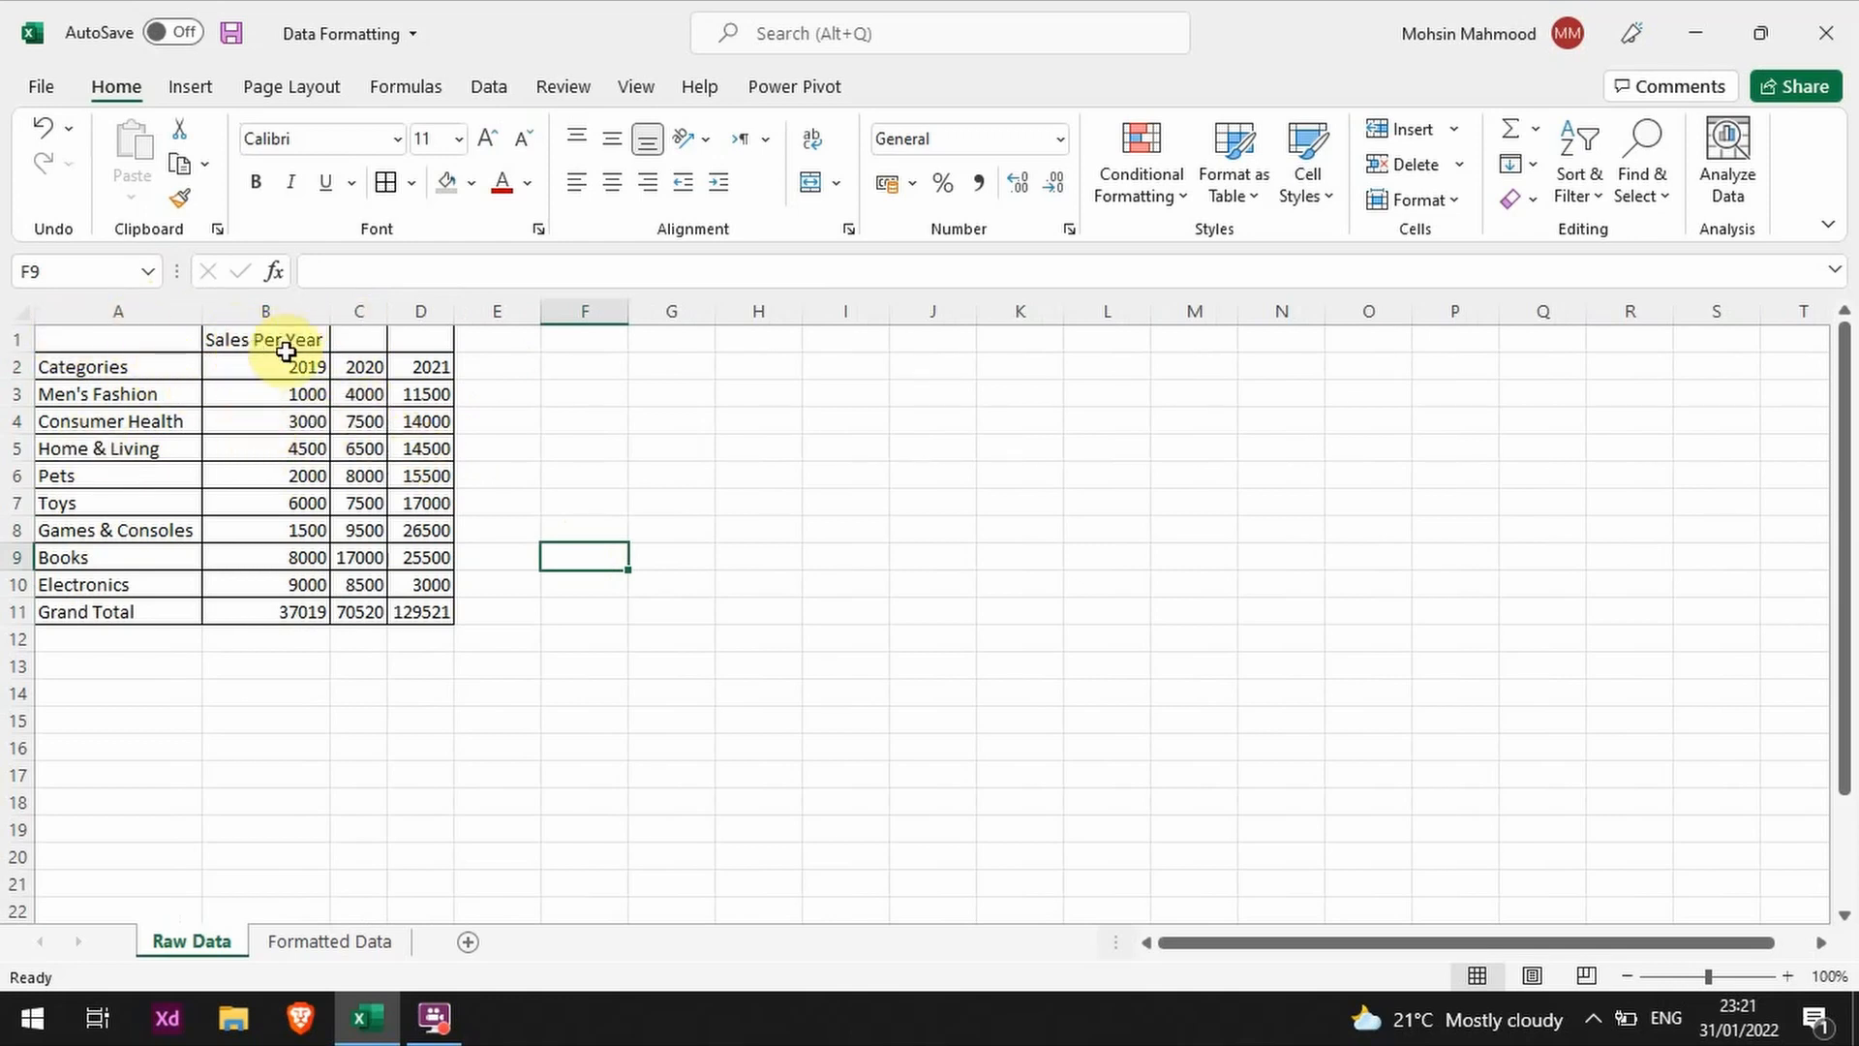
pyautogui.moveTo(258, 364)
pyautogui.mouseDown()
pyautogui.moveTo(430, 361)
pyautogui.moveTo(289, 371)
pyautogui.mouseUp()
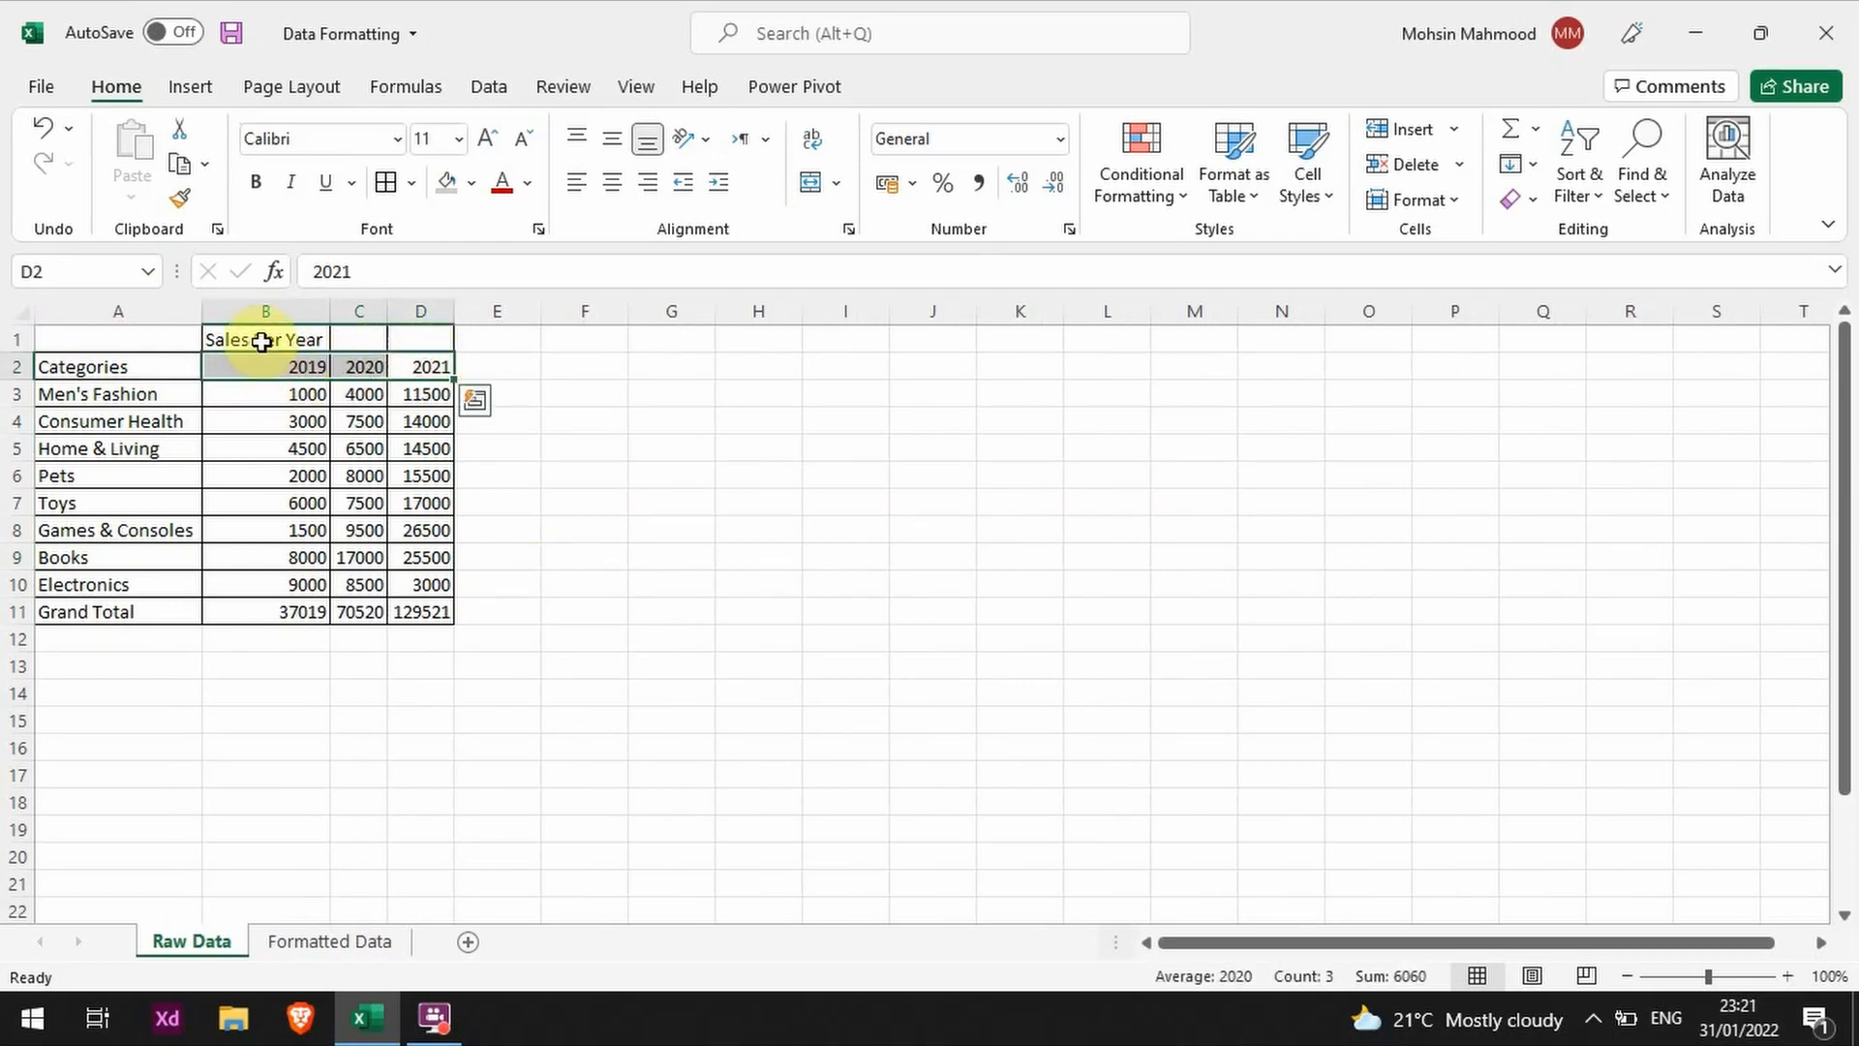
pyautogui.moveTo(261, 342); pyautogui.dragTo(436, 340)
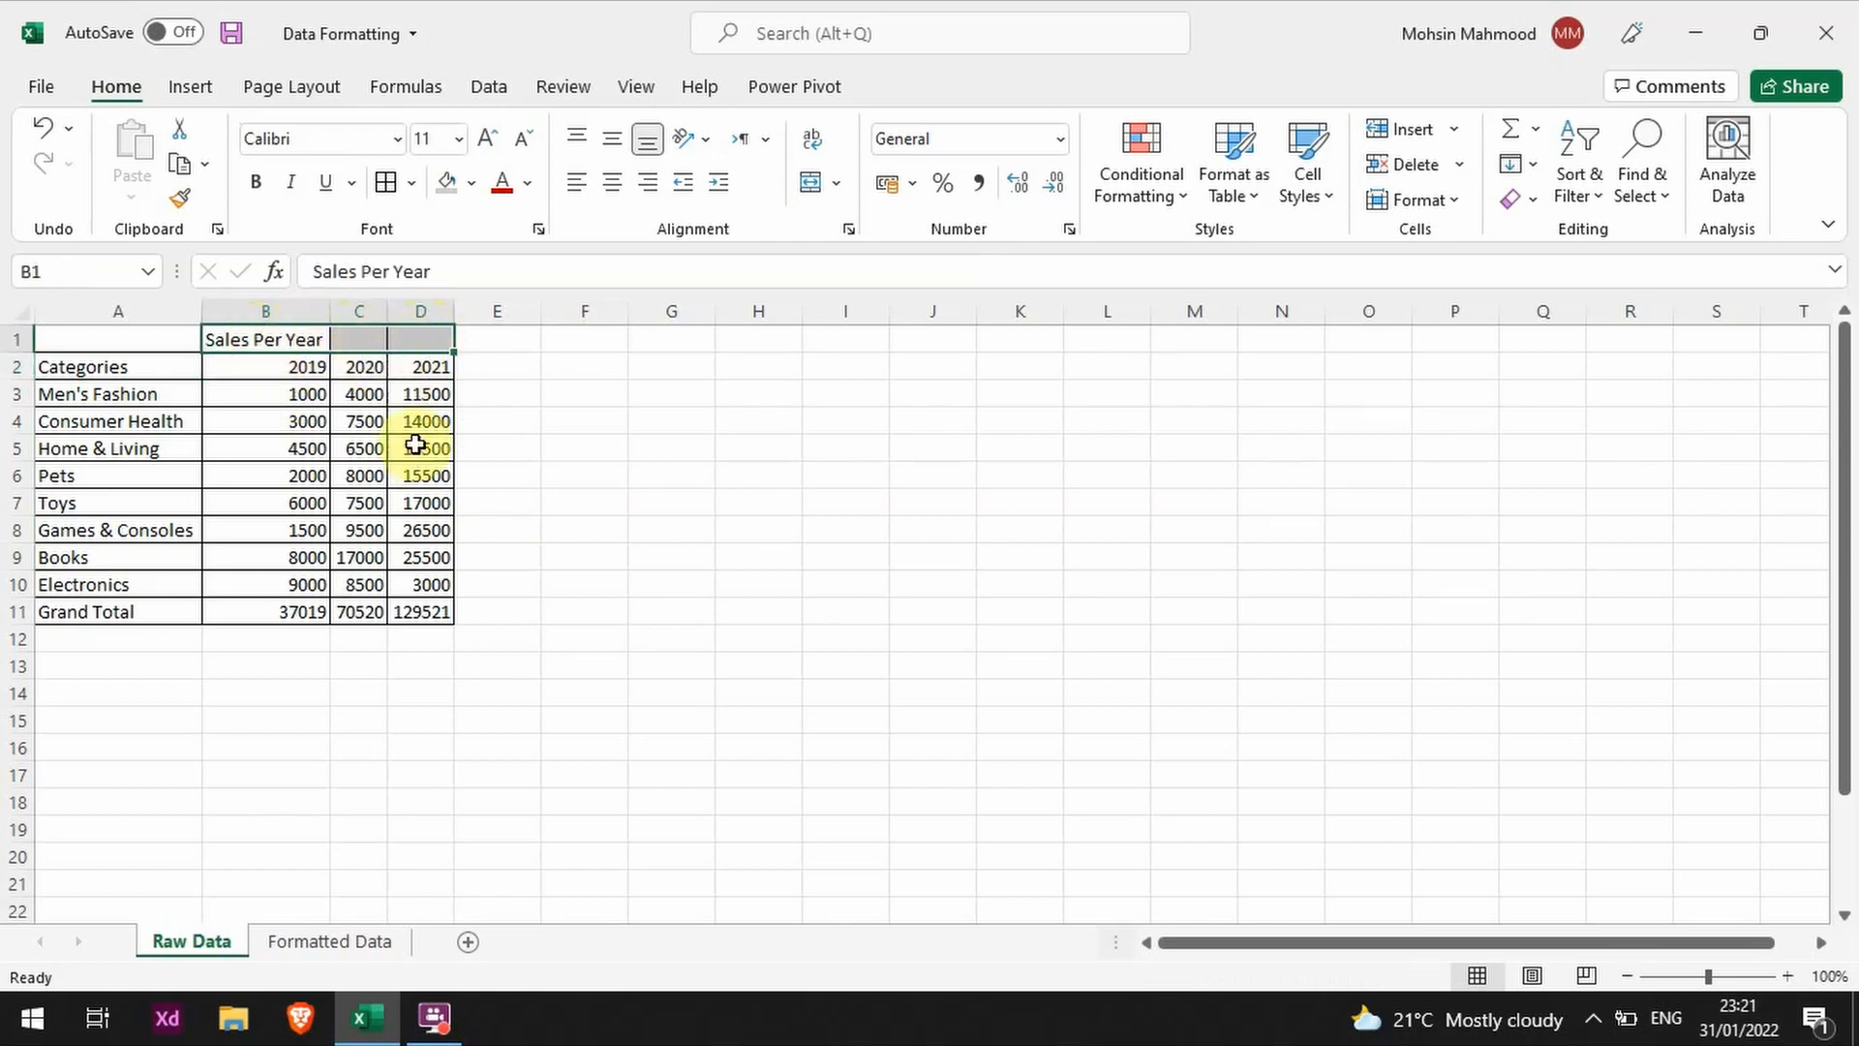
pyautogui.click(406, 500)
pyautogui.moveTo(276, 334); pyautogui.dragTo(417, 343)
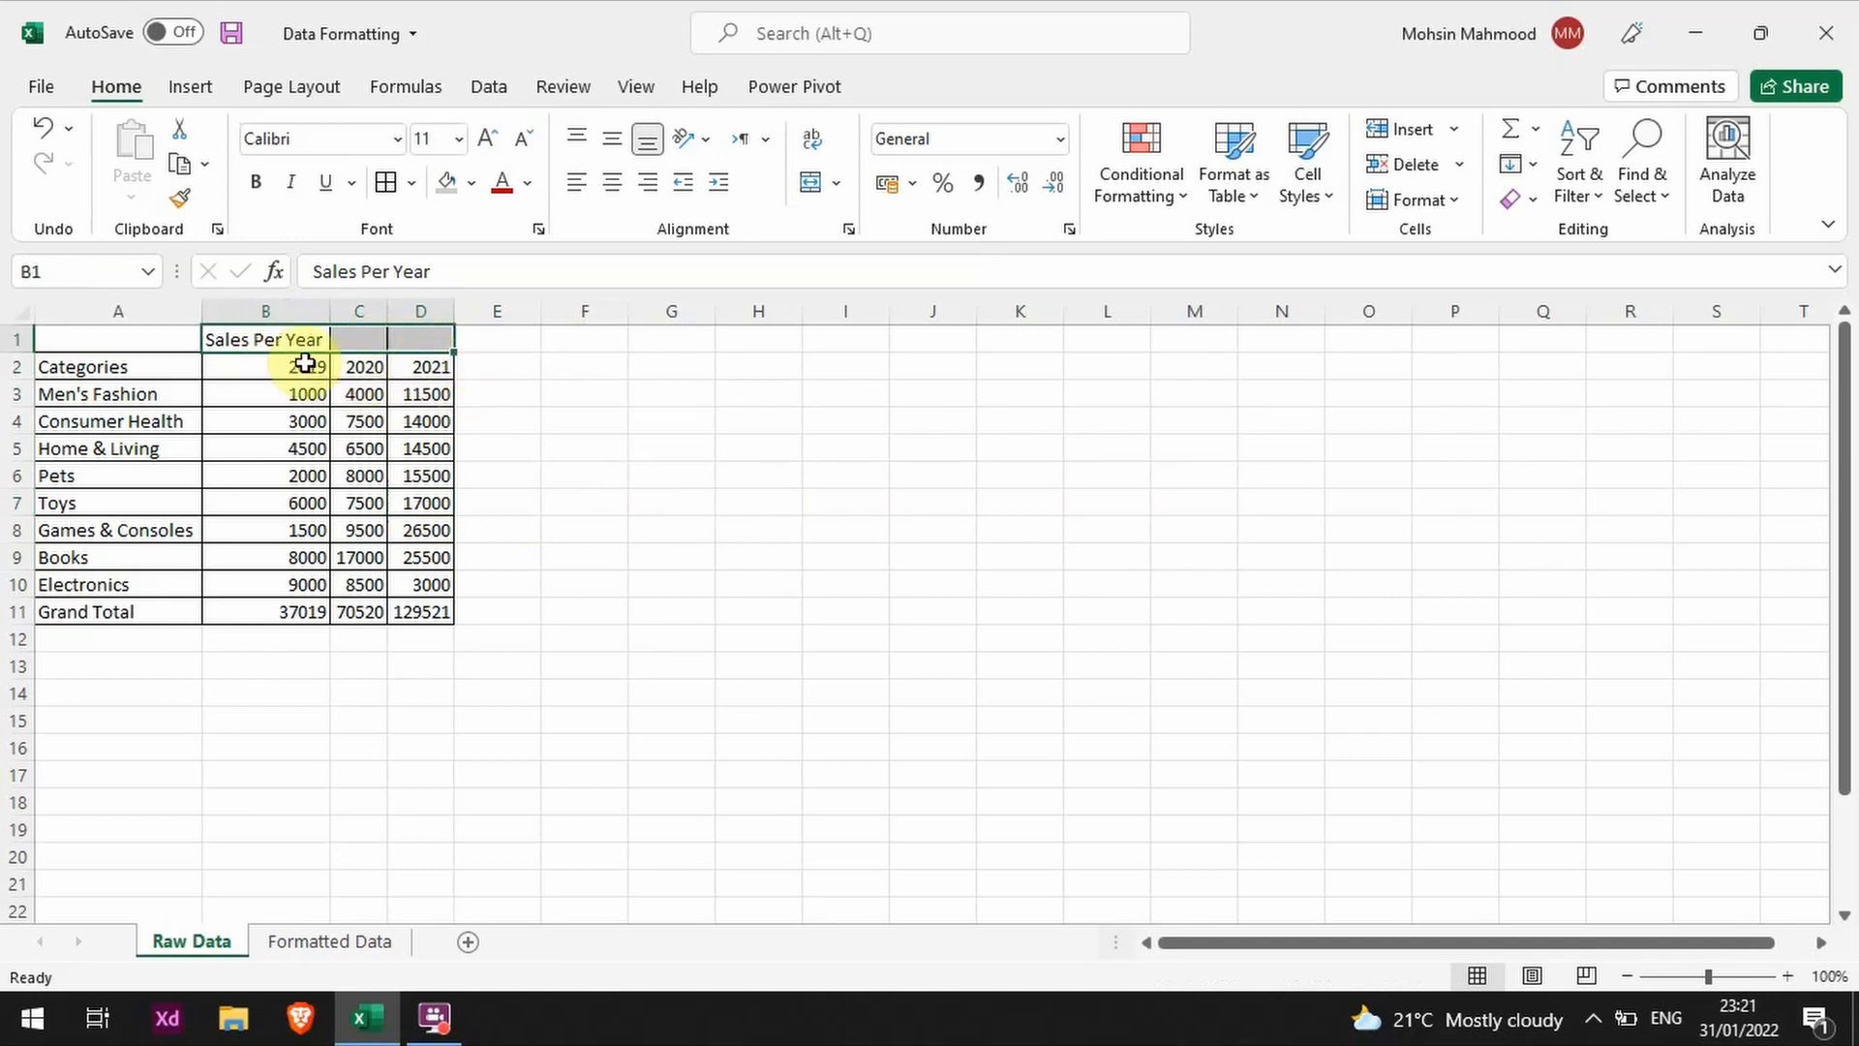
pyautogui.click(271, 418)
pyautogui.click(297, 367)
pyautogui.click(360, 360)
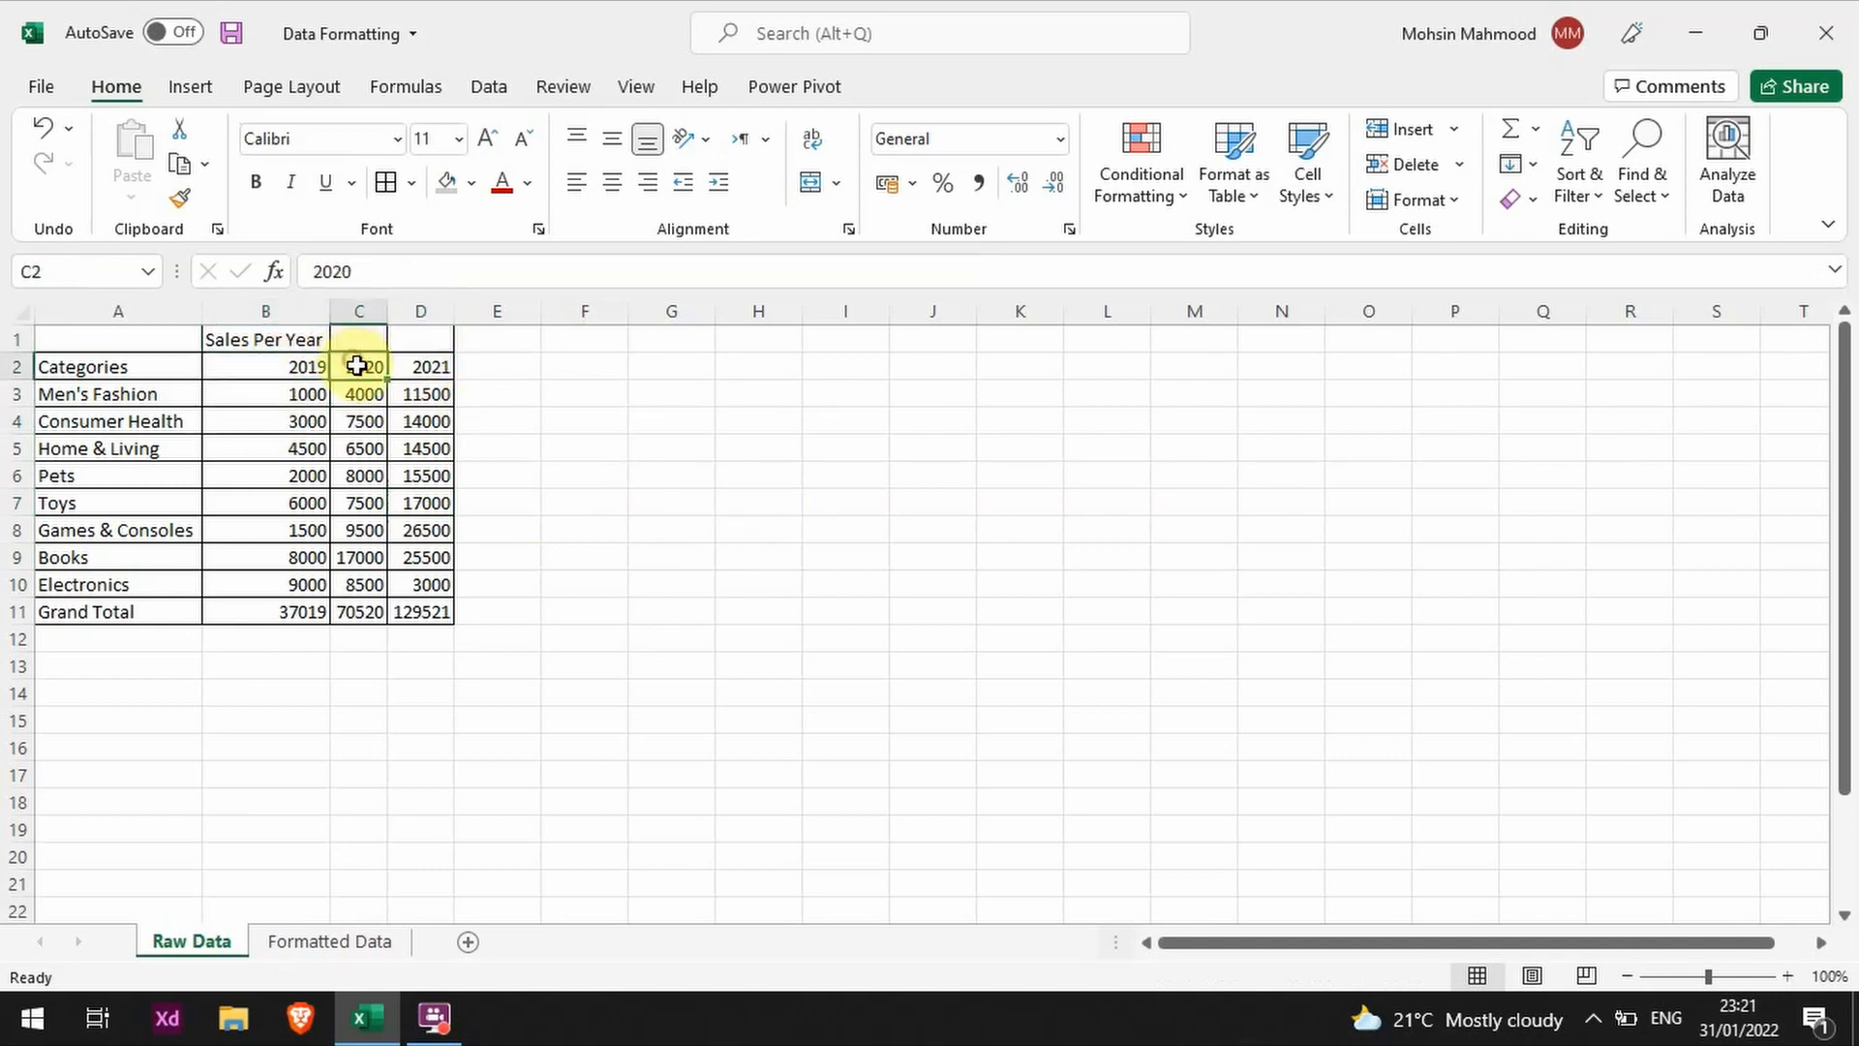
# Step: Merge and center the Sales Per Year heading across cells B1:D1
pyautogui.click(420, 365)
pyautogui.click(358, 370)
pyautogui.click(286, 373)
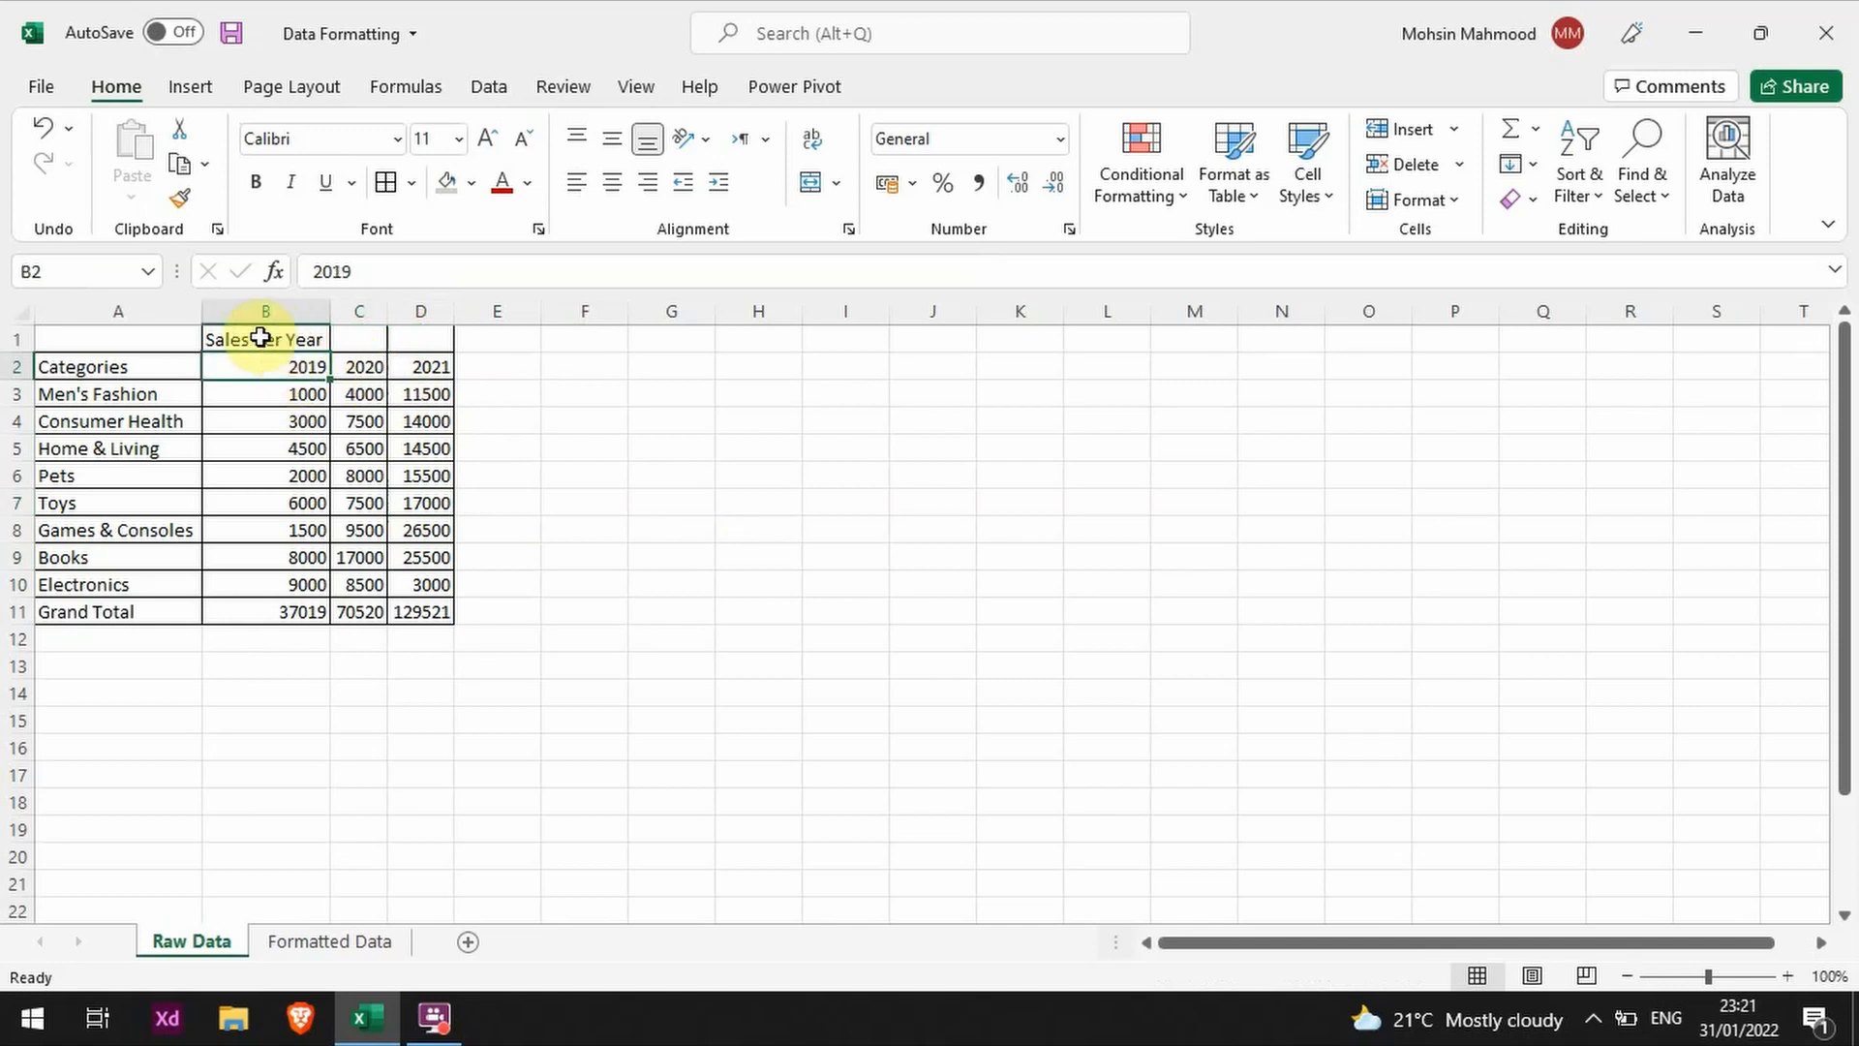
pyautogui.moveTo(258, 332); pyautogui.dragTo(418, 338)
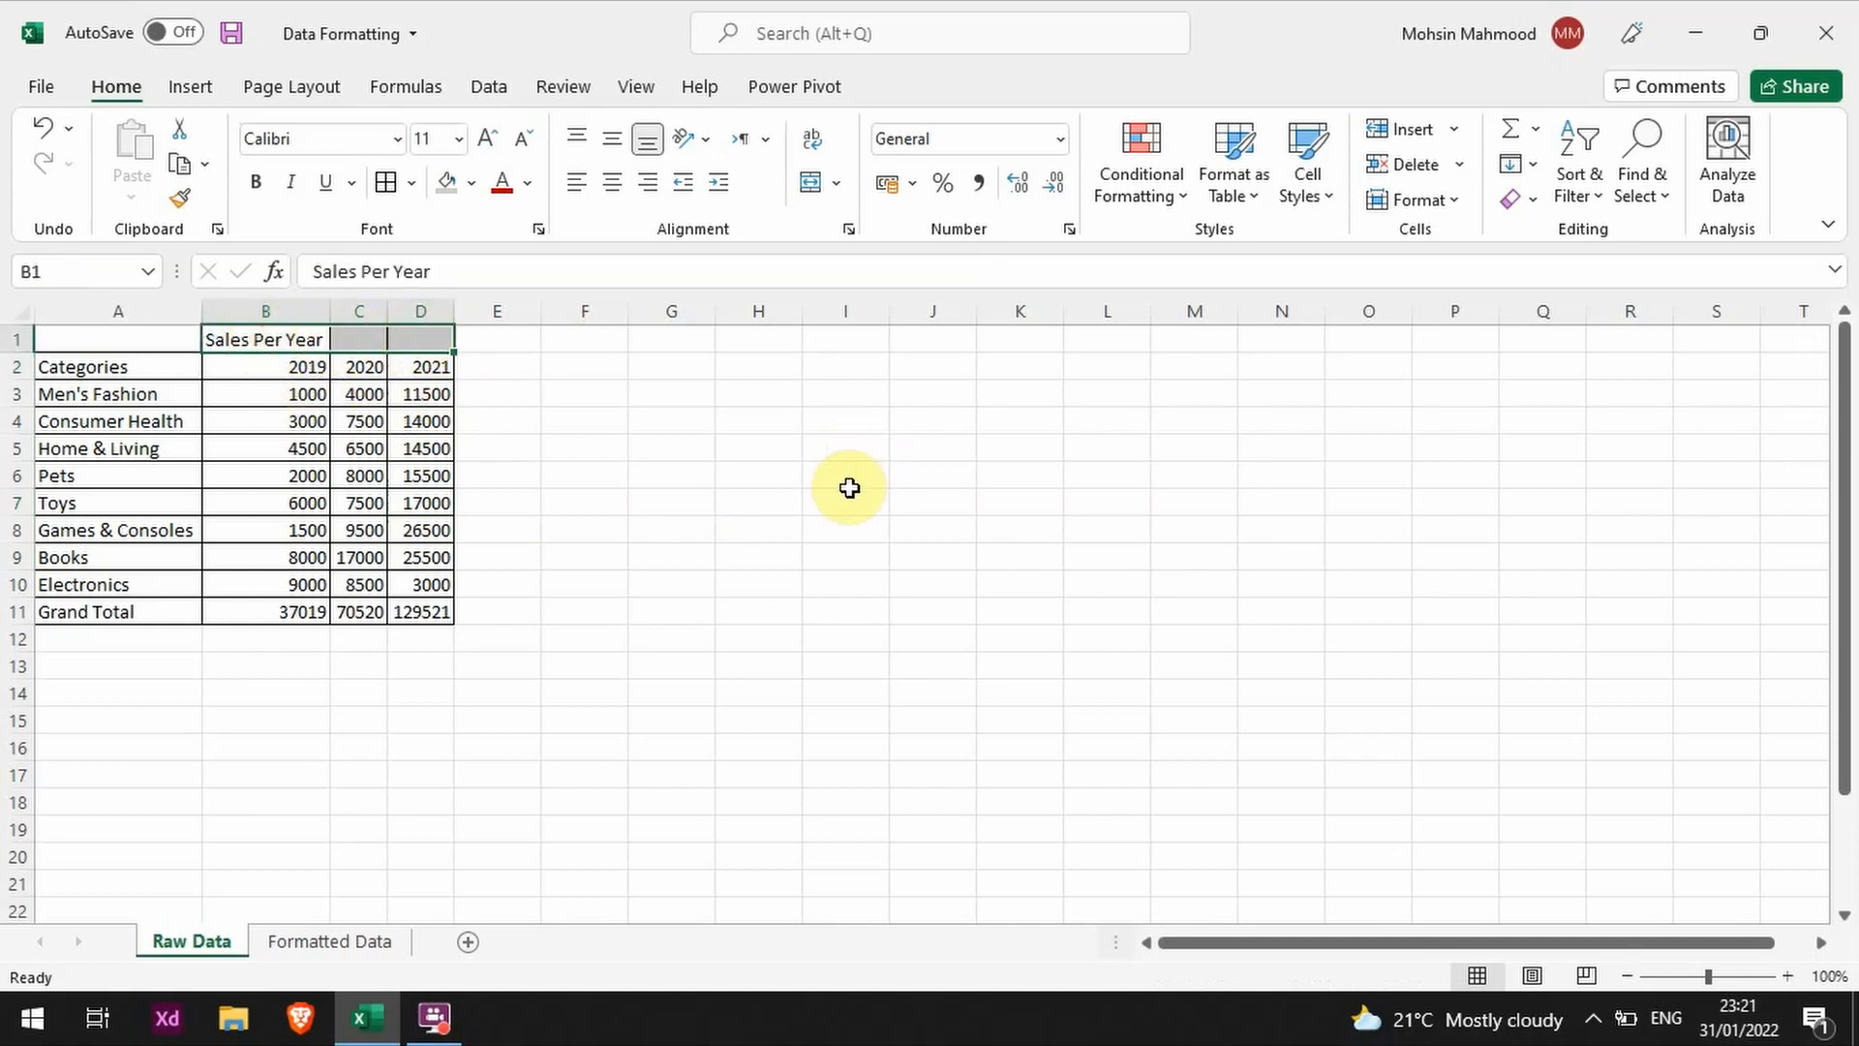
pyautogui.click(834, 183)
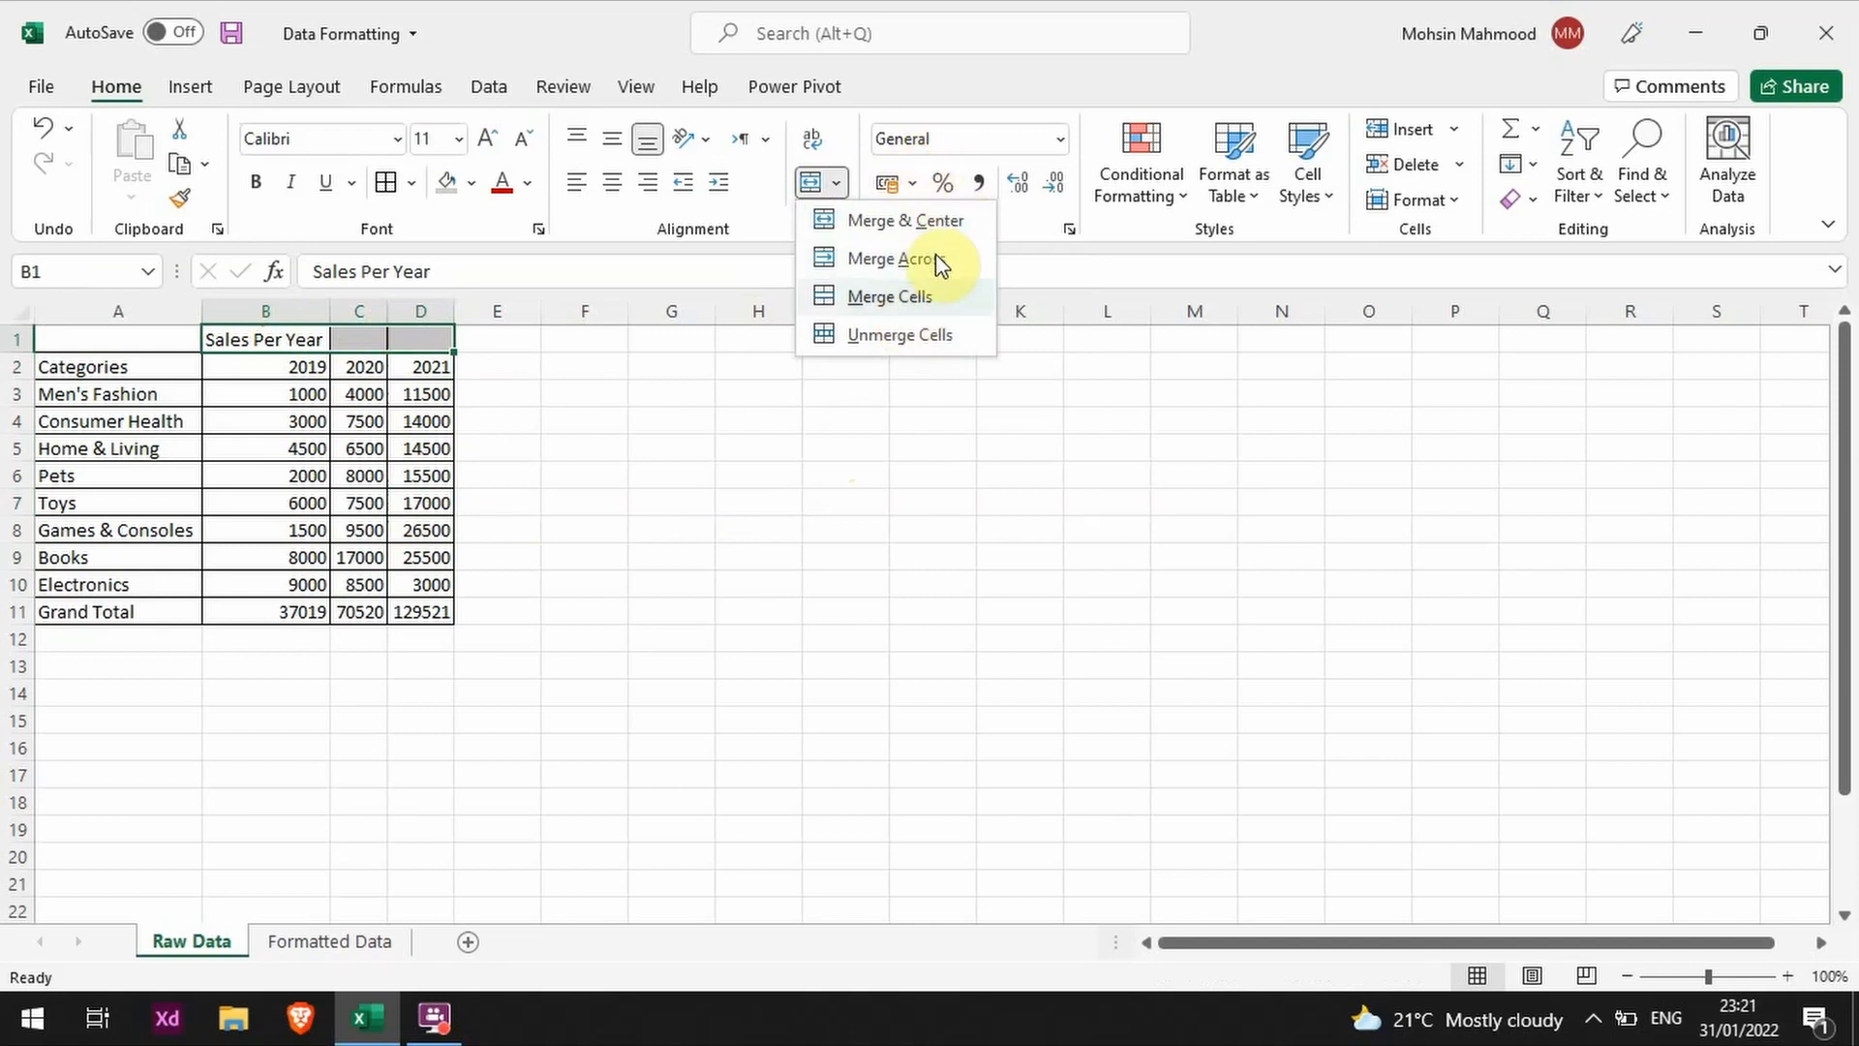
pyautogui.click(774, 251)
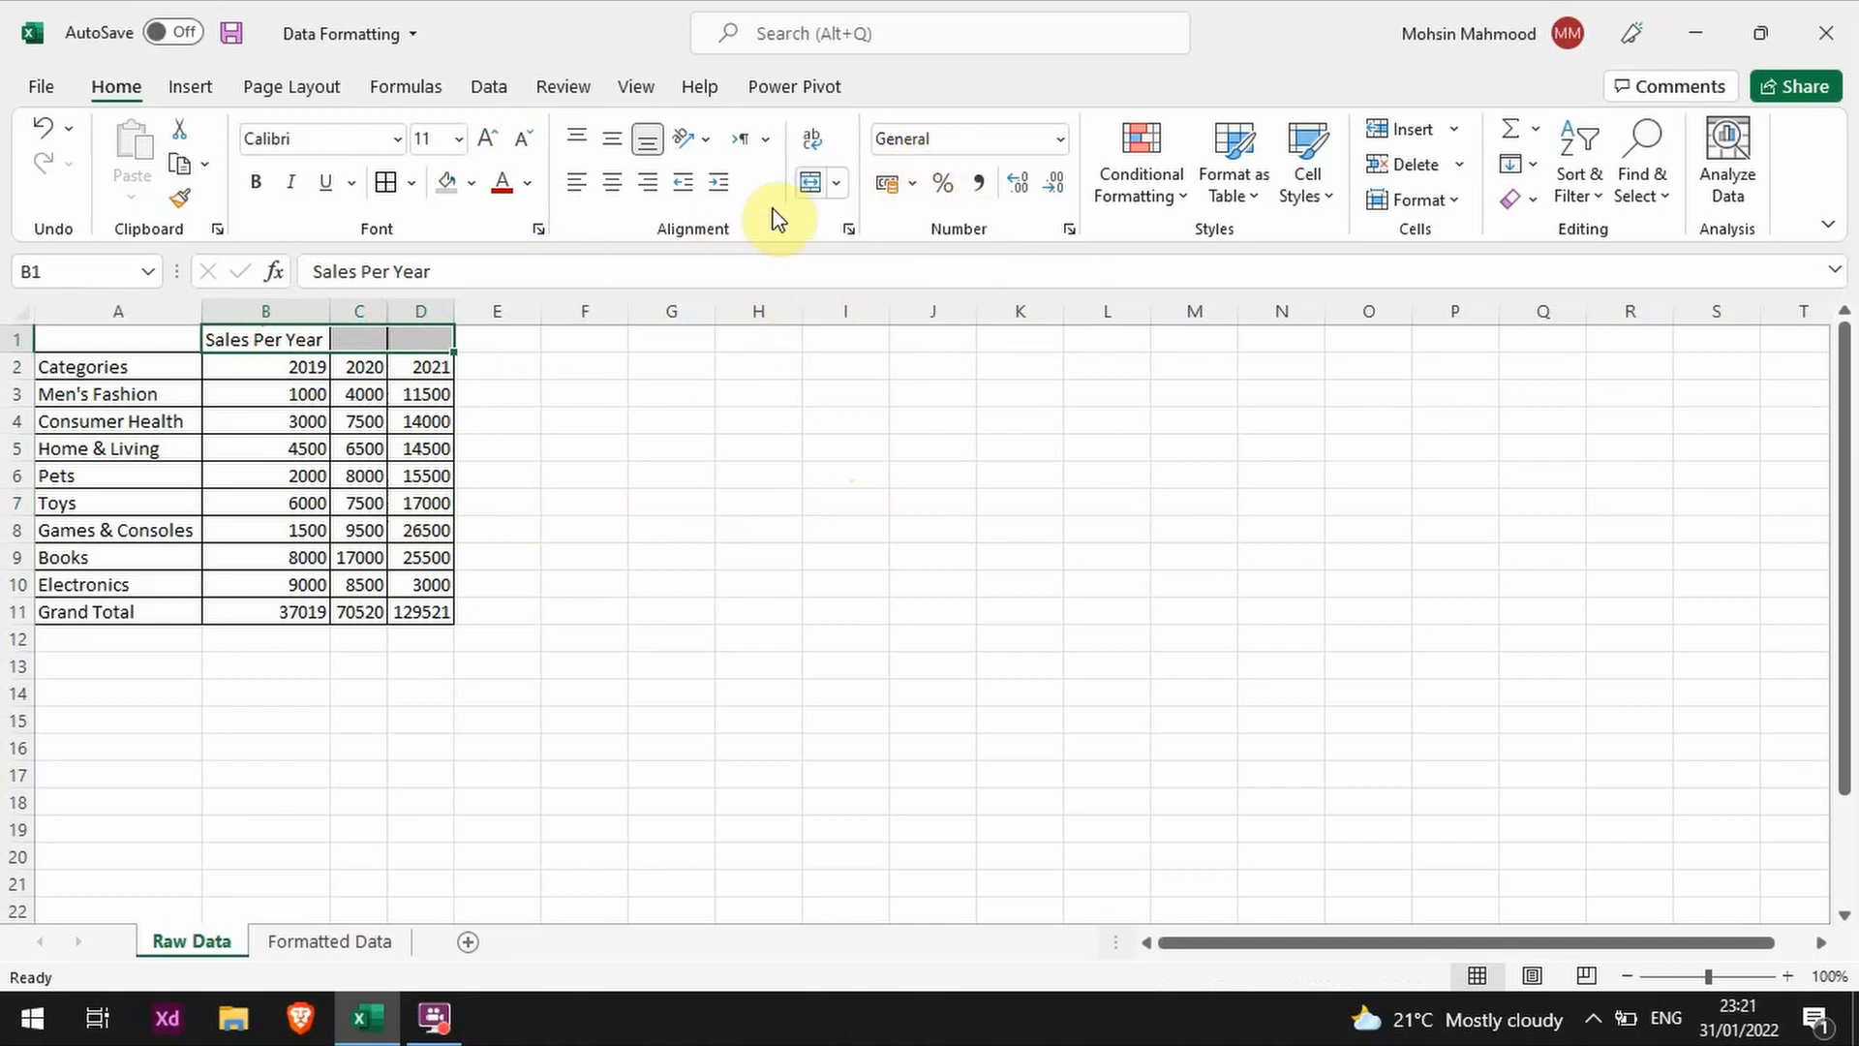
pyautogui.click(808, 187)
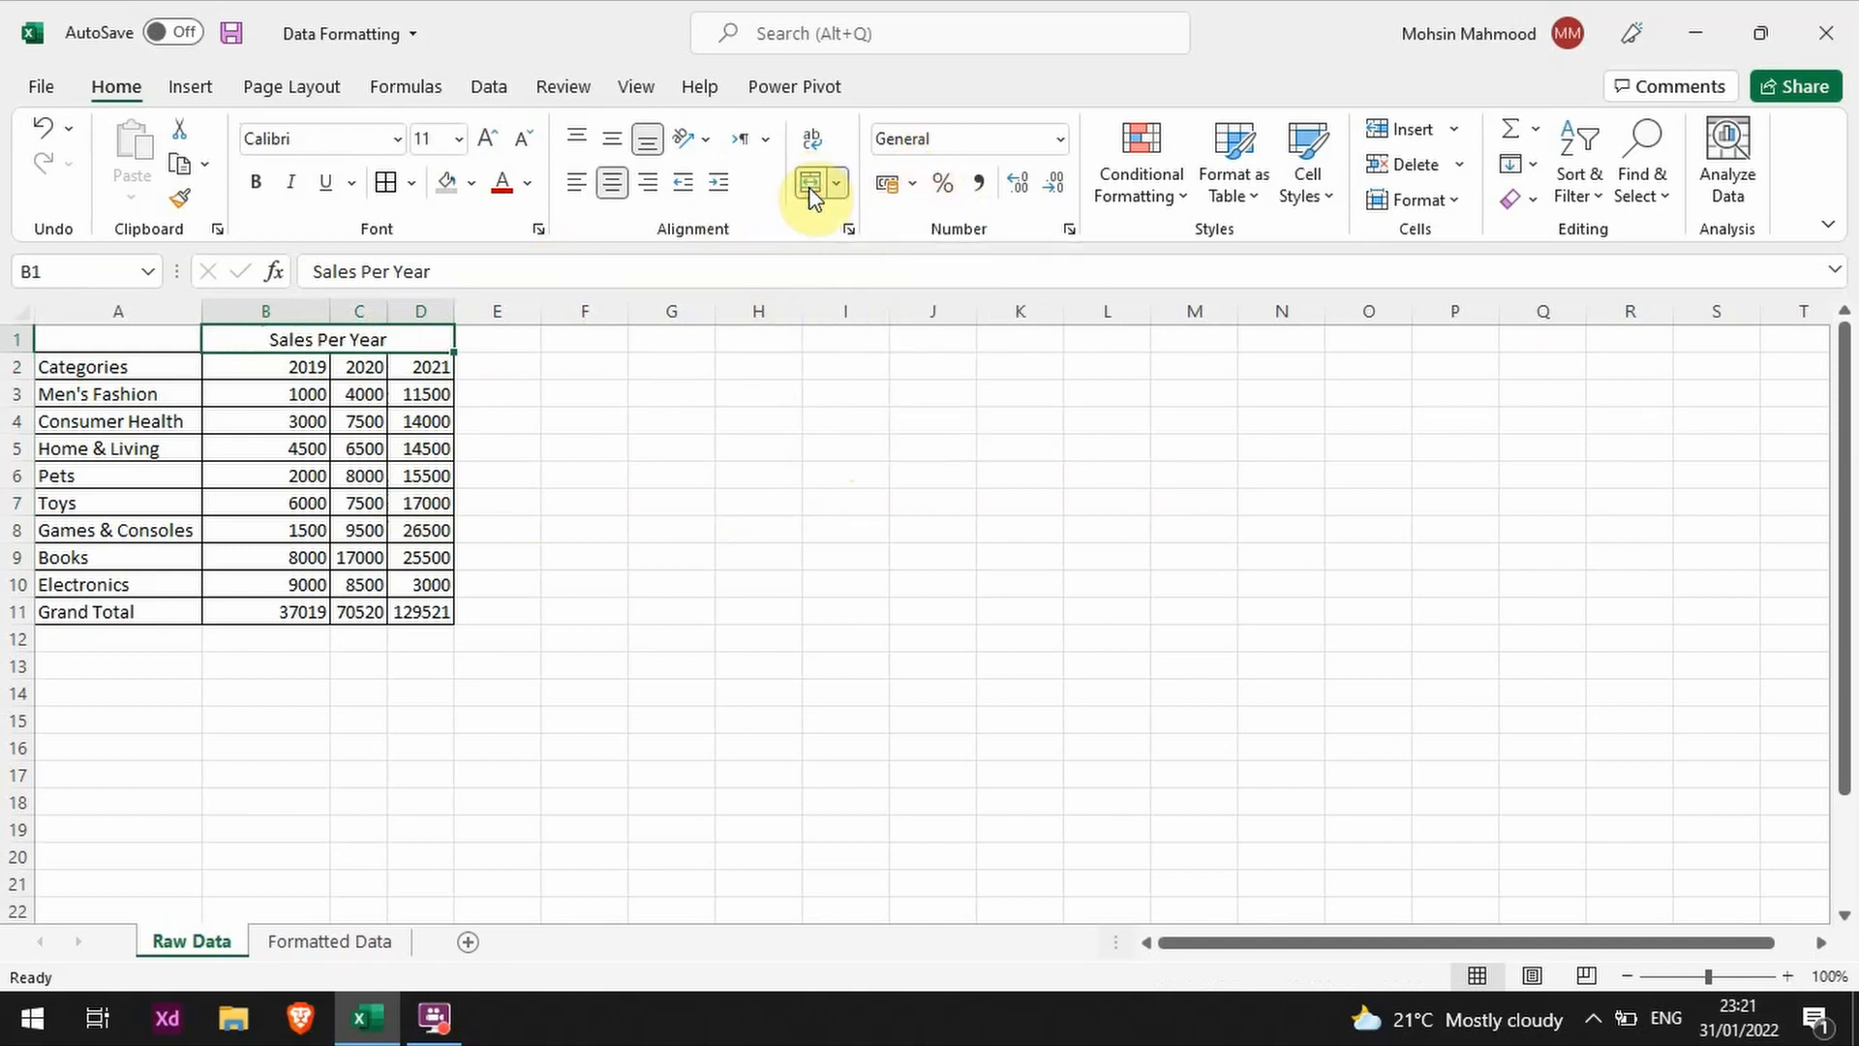
pyautogui.click(305, 475)
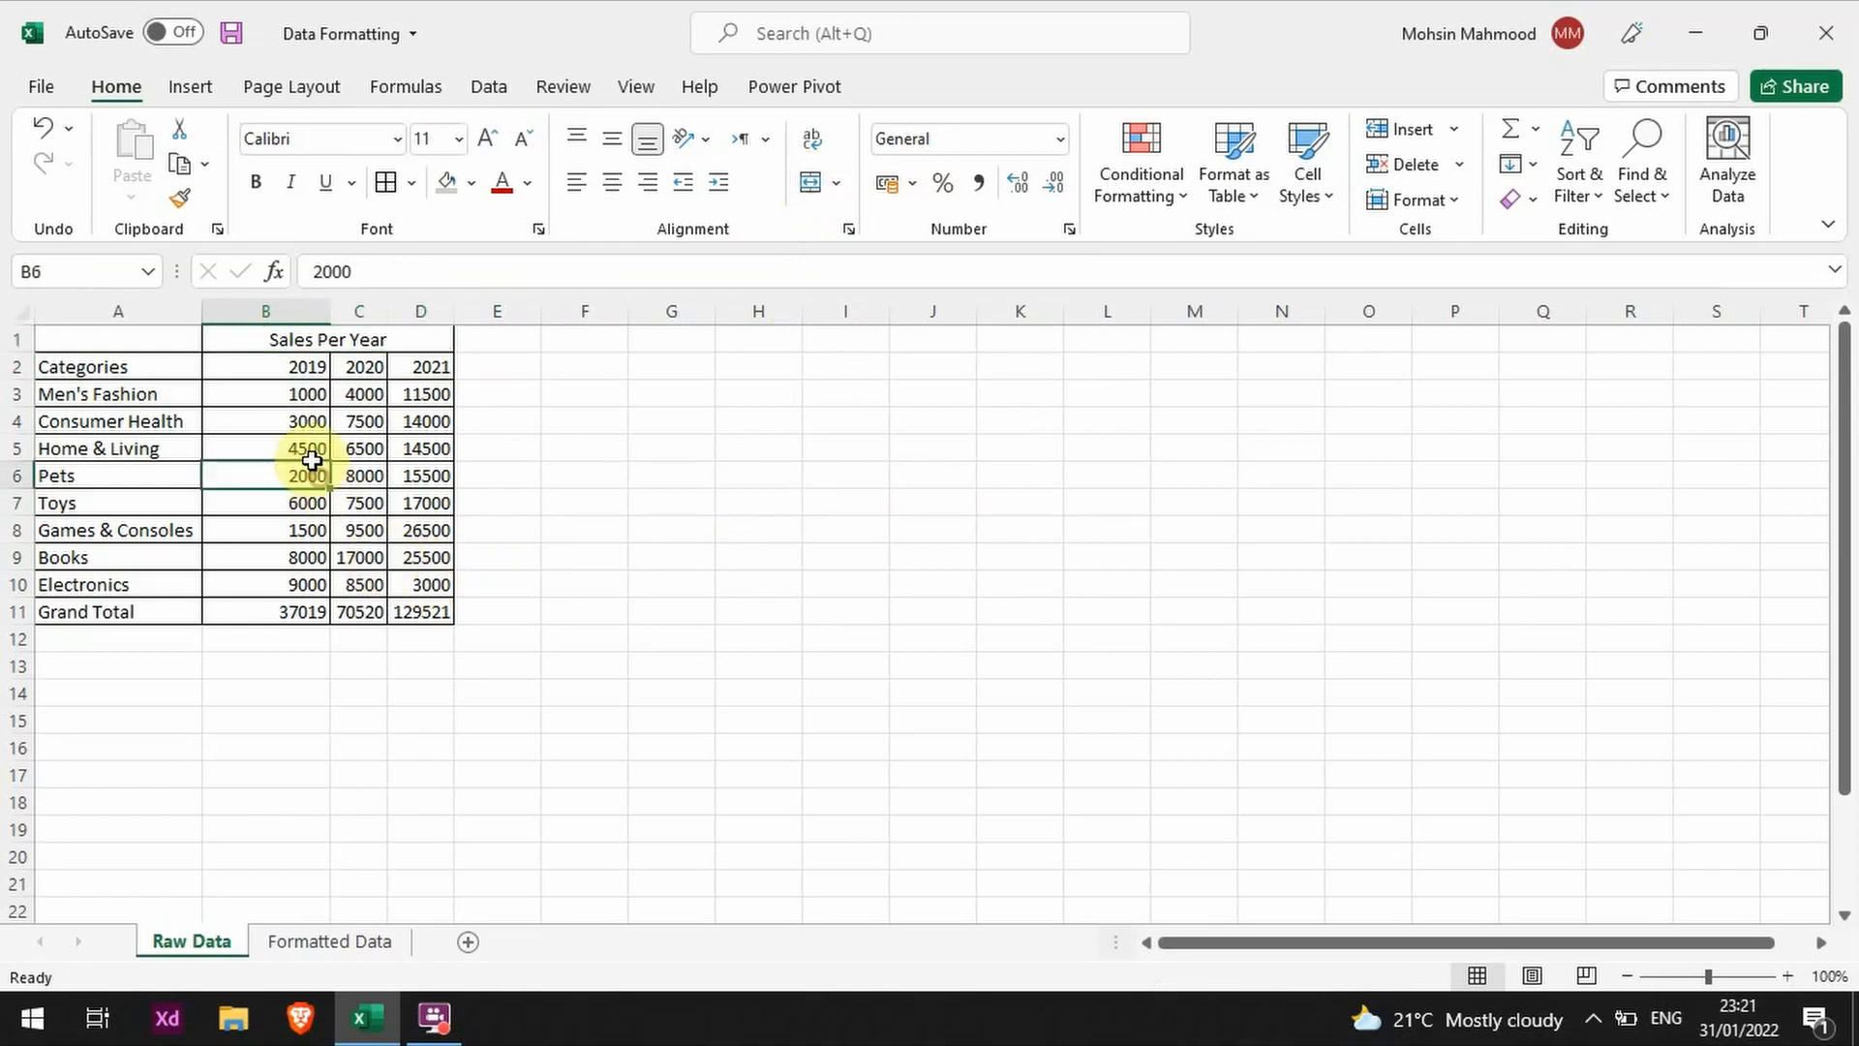
# Step: Try left, center and right alignment on the merged Sales Per Year heading, and return it to centered
pyautogui.click(295, 343)
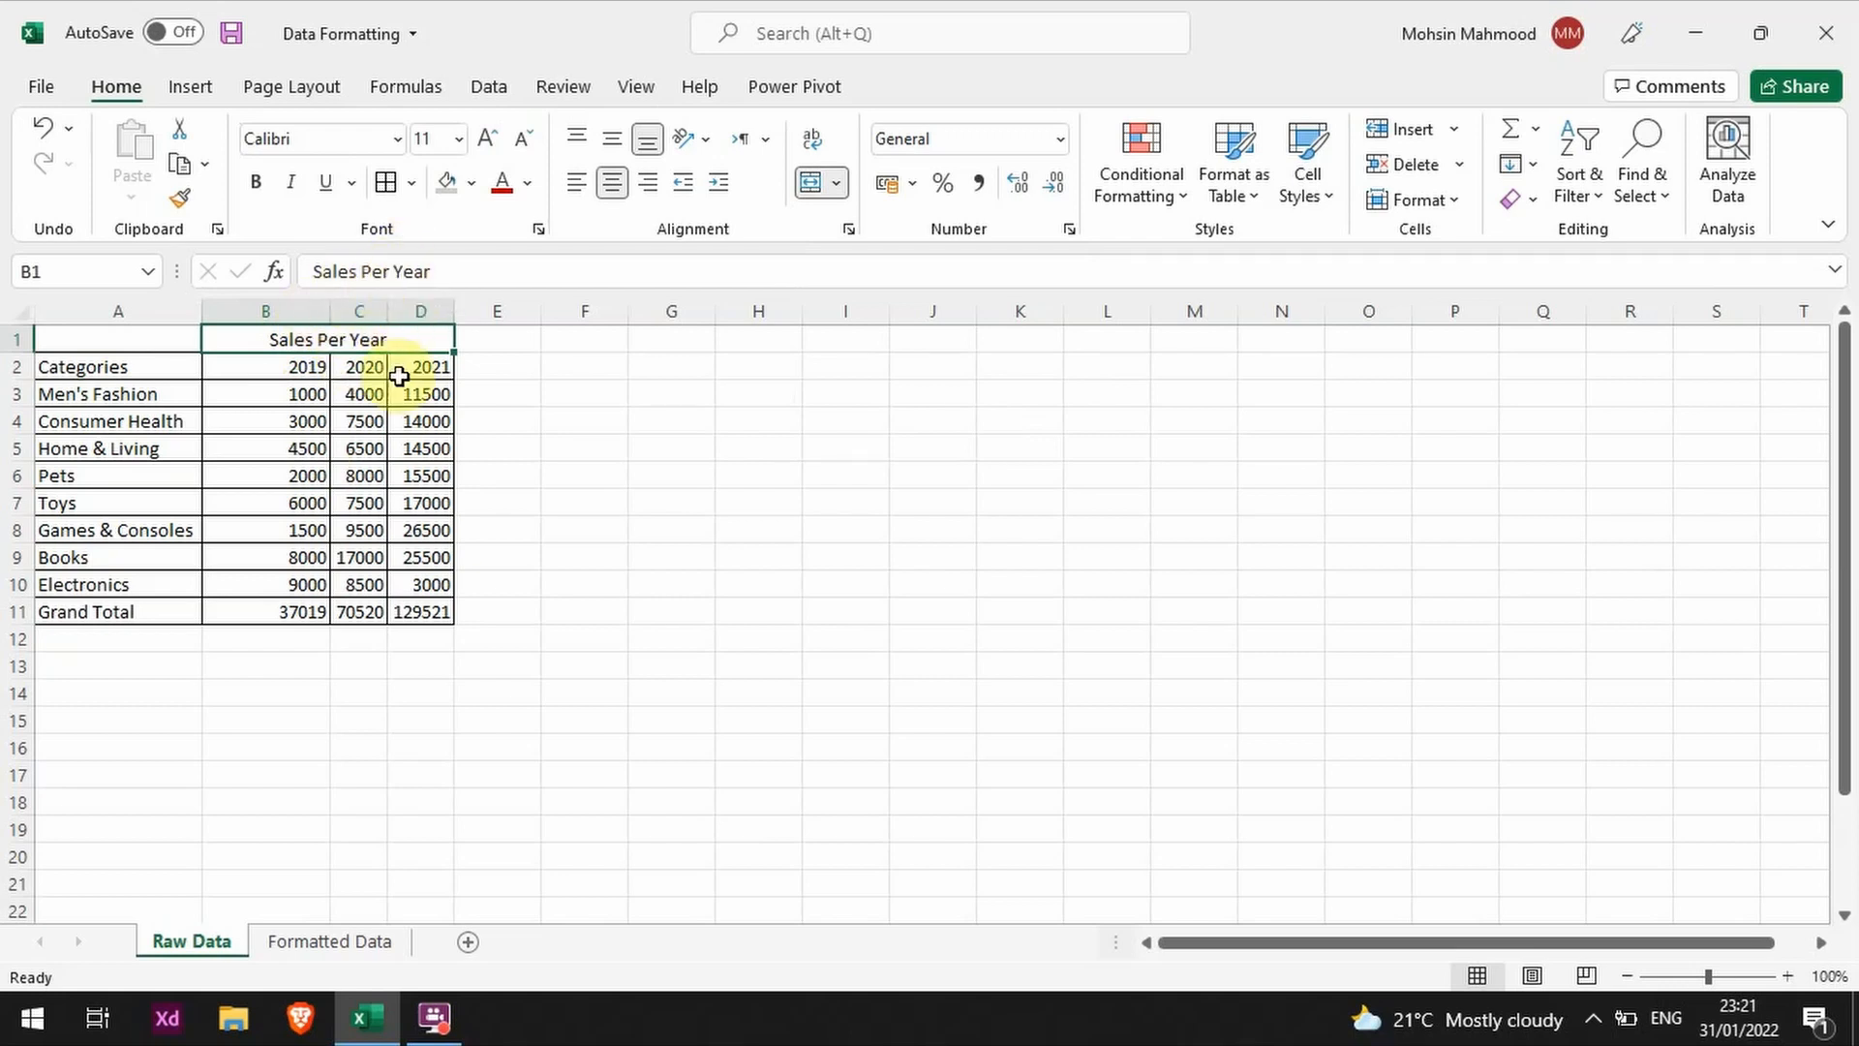
pyautogui.click(575, 183)
pyautogui.click(612, 183)
pyautogui.click(646, 182)
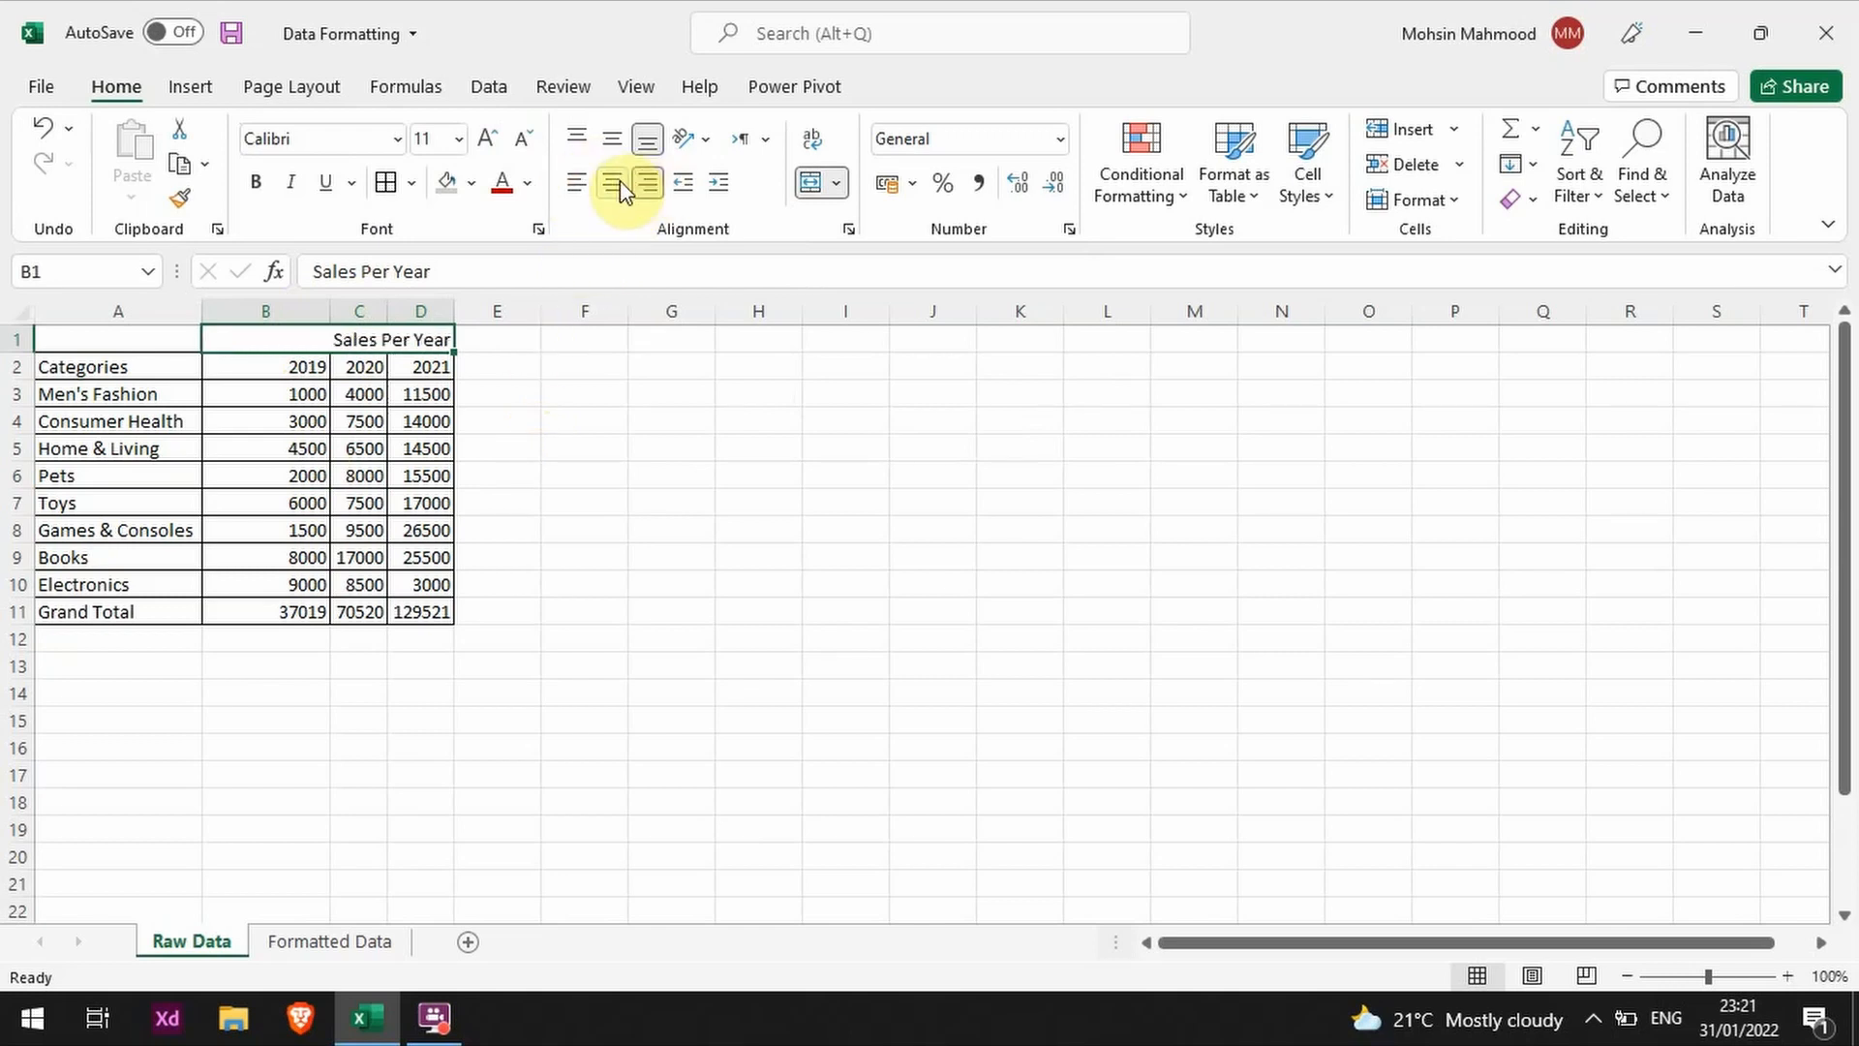
pyautogui.click(620, 180)
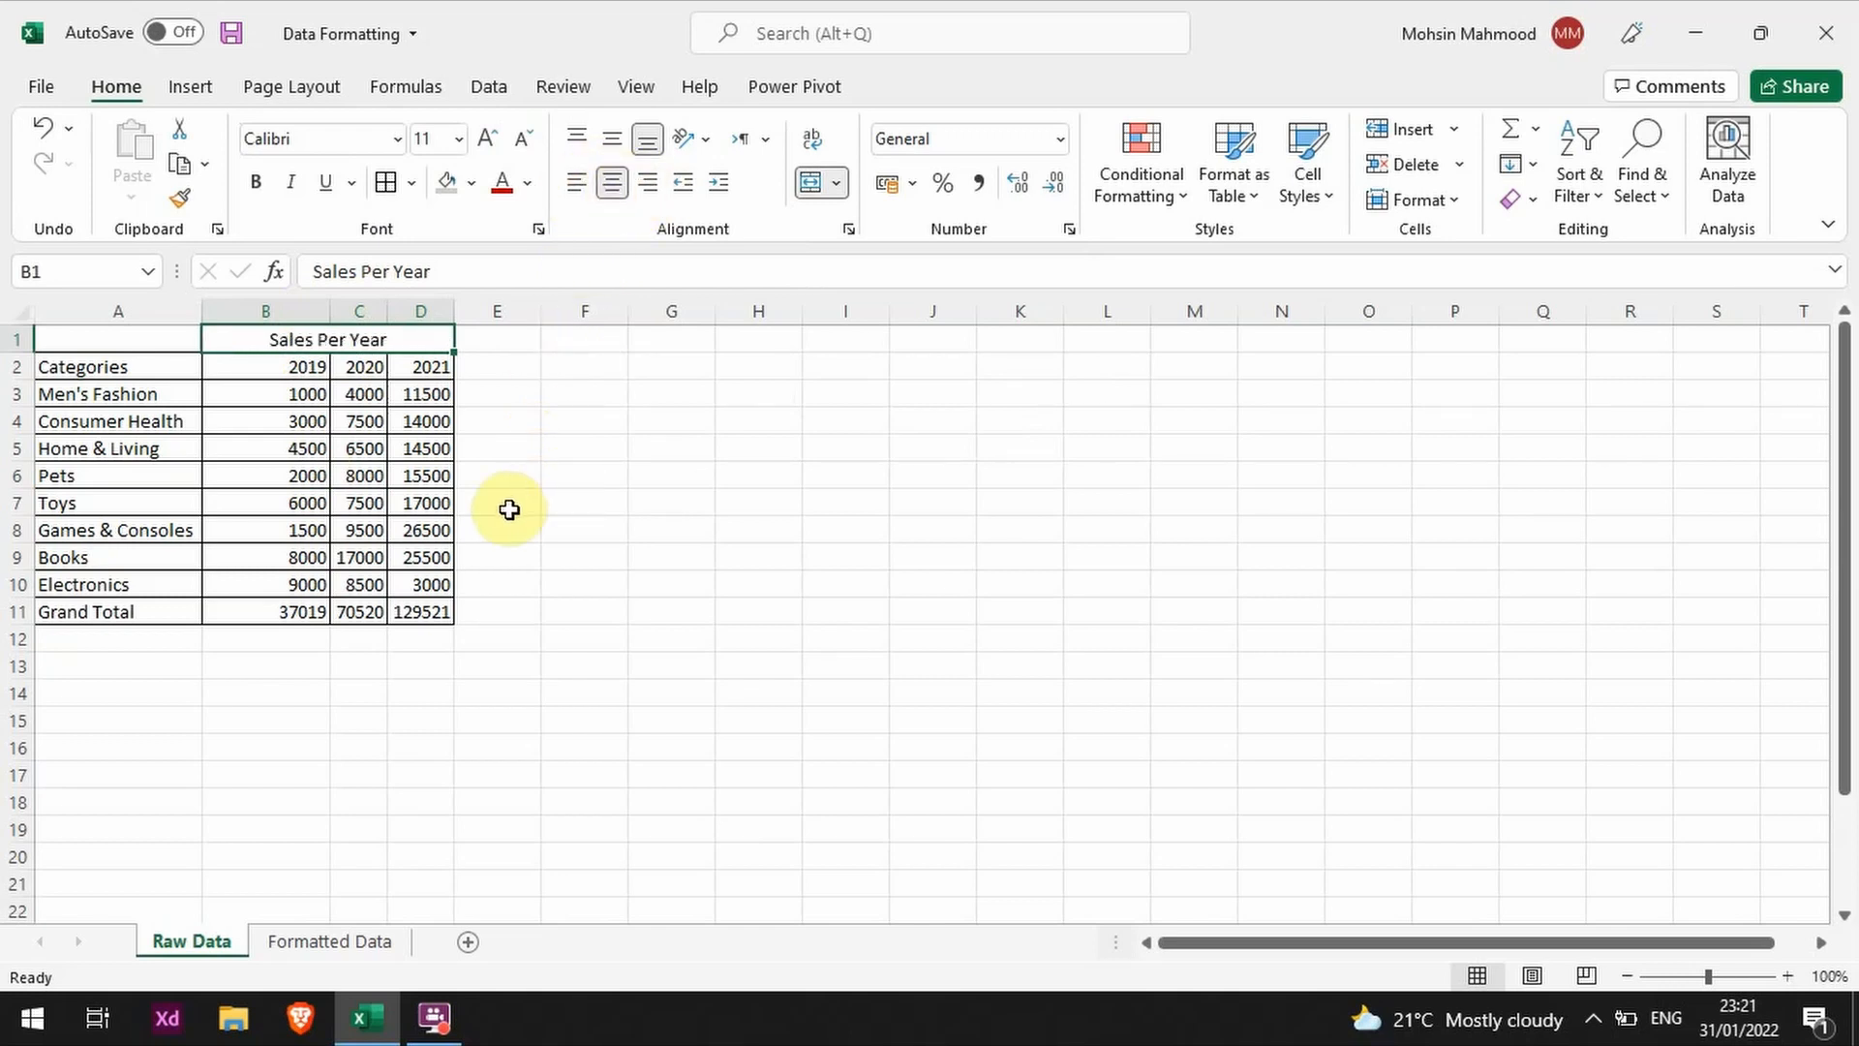
# Step: Undo the alignment changes and the merge of the Sales Per Year heading
pyautogui.click(377, 397)
pyautogui.hotkey('ctrl', 'z')
pyautogui.hotkey('ctrl', 'z')
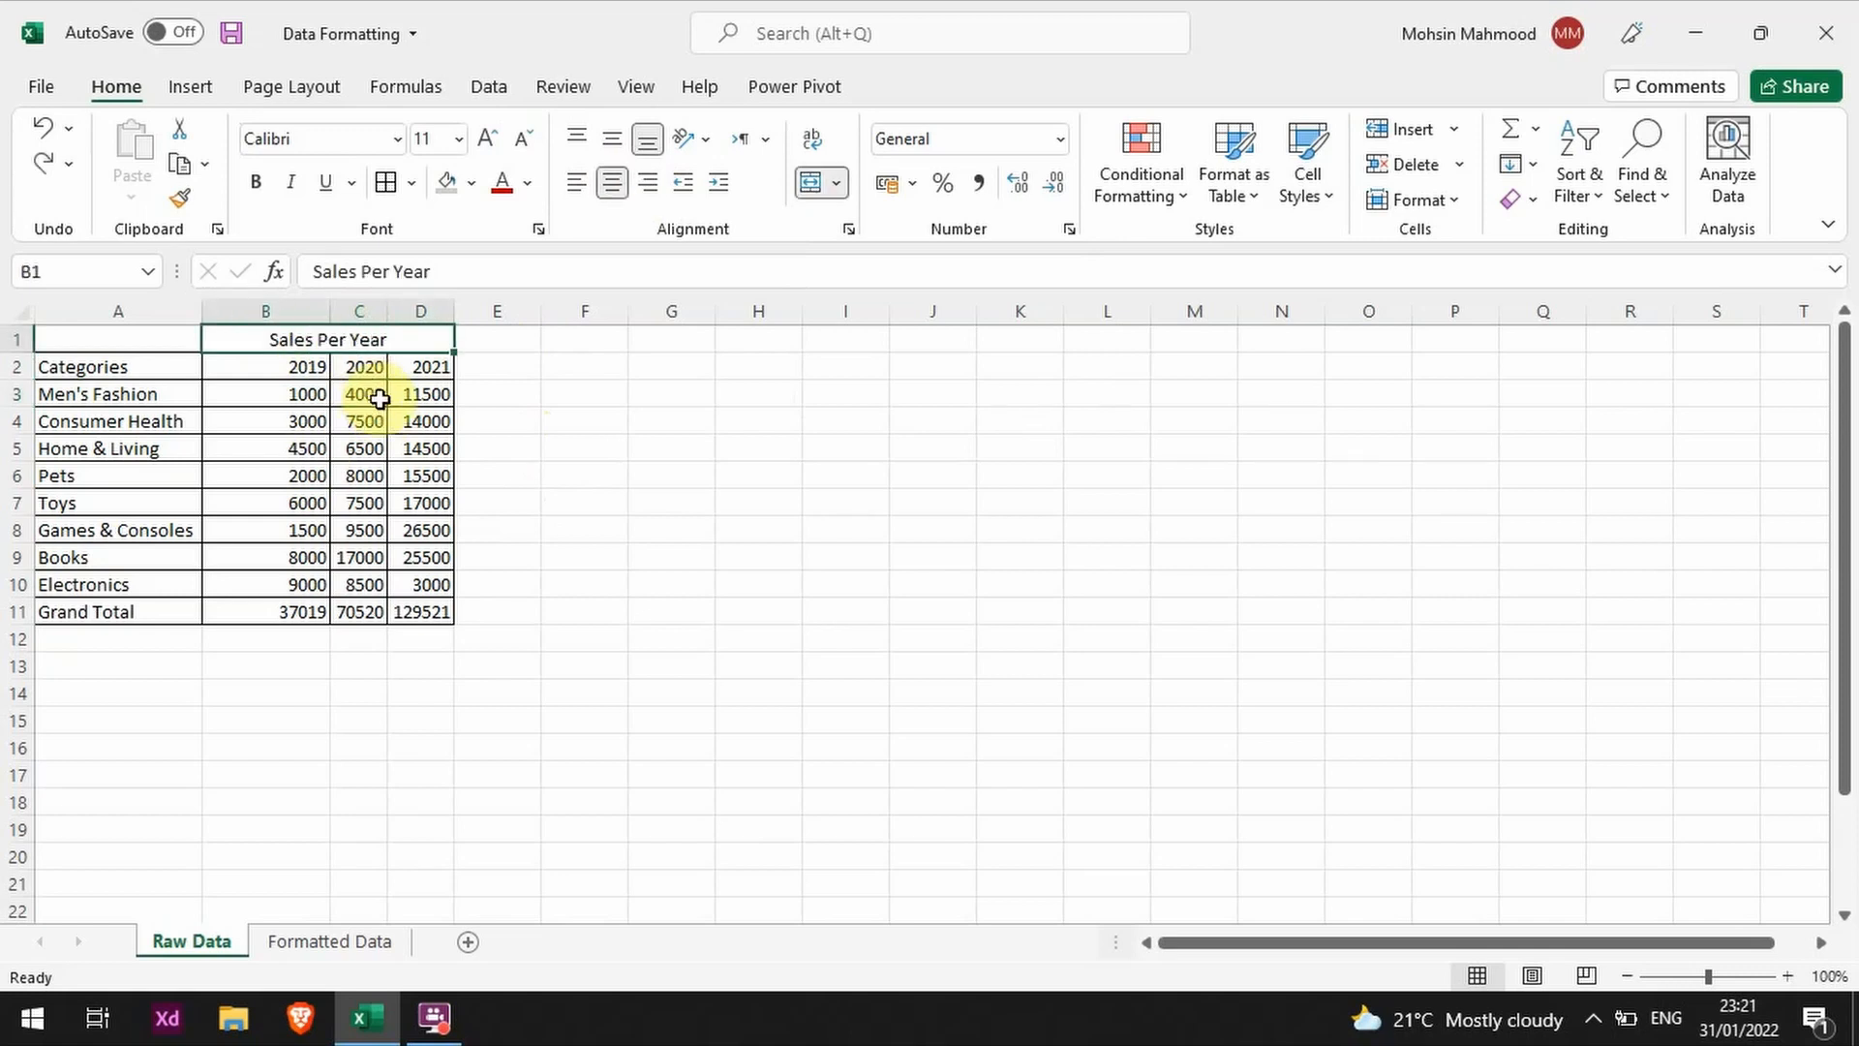
pyautogui.hotkey('ctrl', 'z')
pyautogui.hotkey('ctrl', 'z')
pyautogui.hotkey('ctrl', 'z')
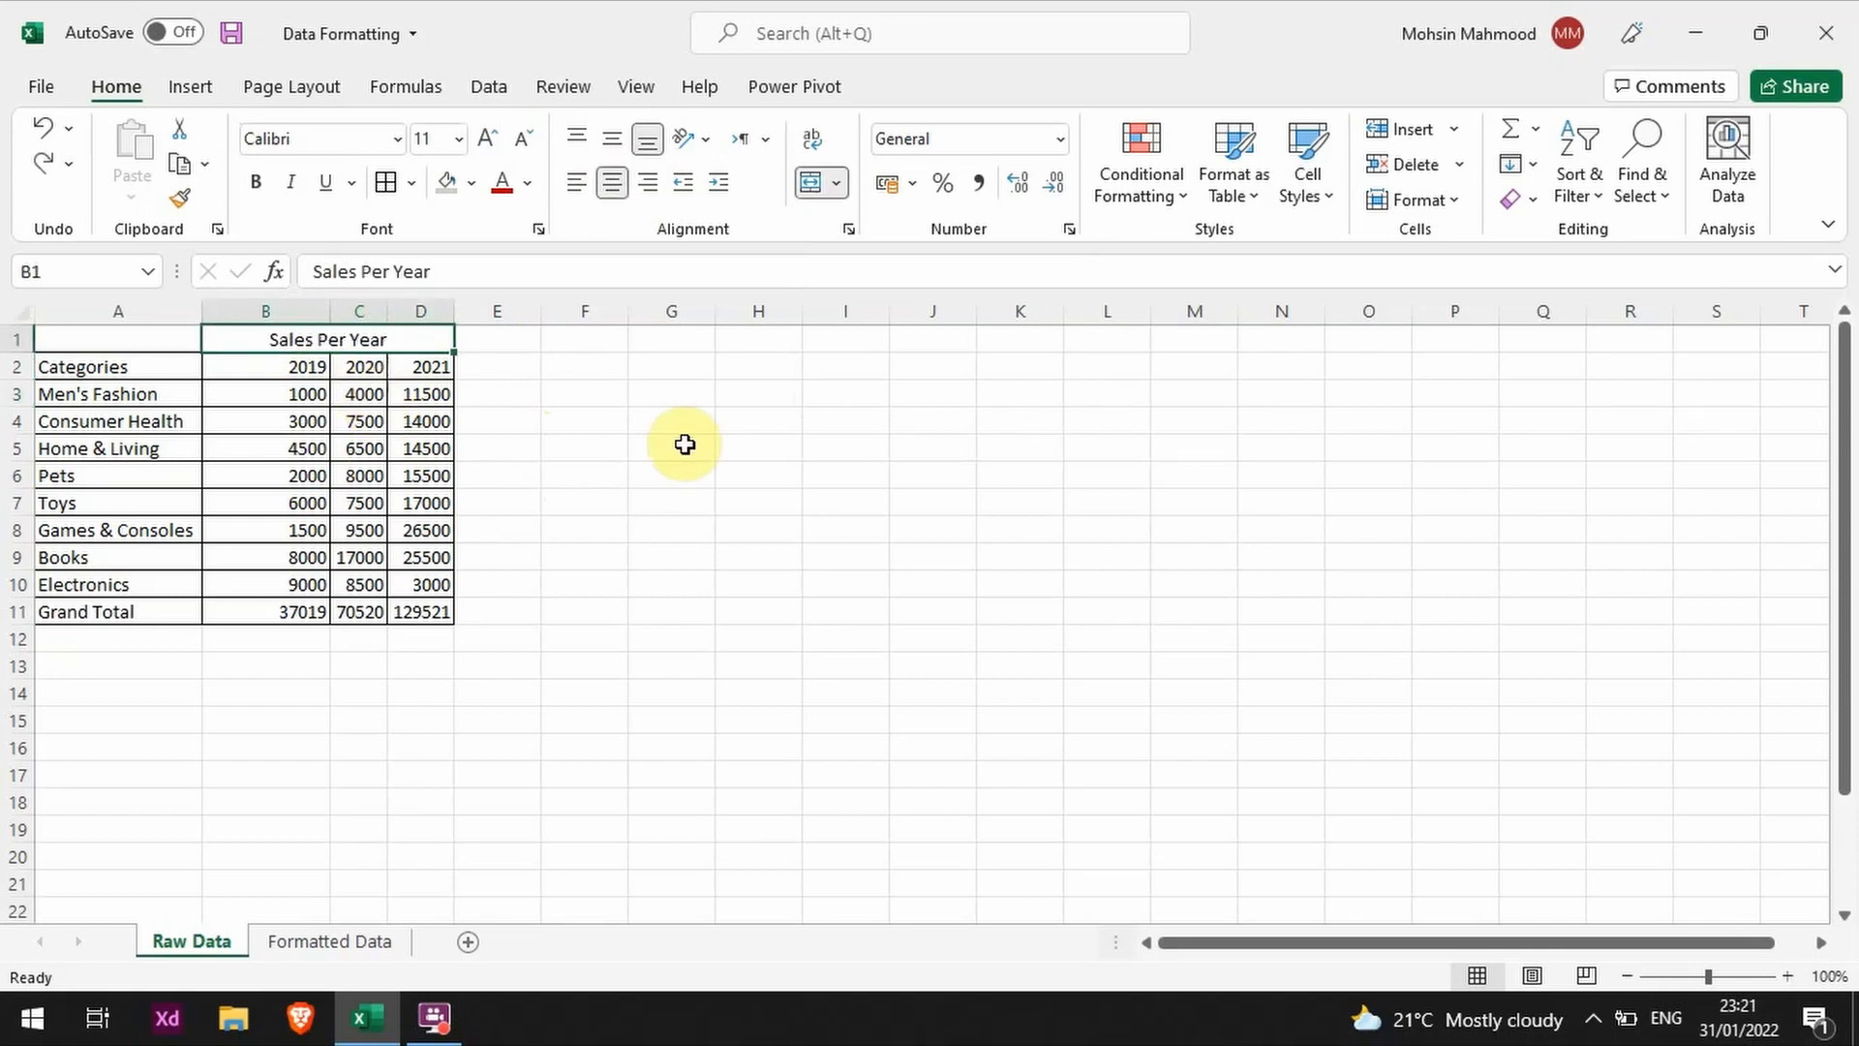
pyautogui.click(432, 554)
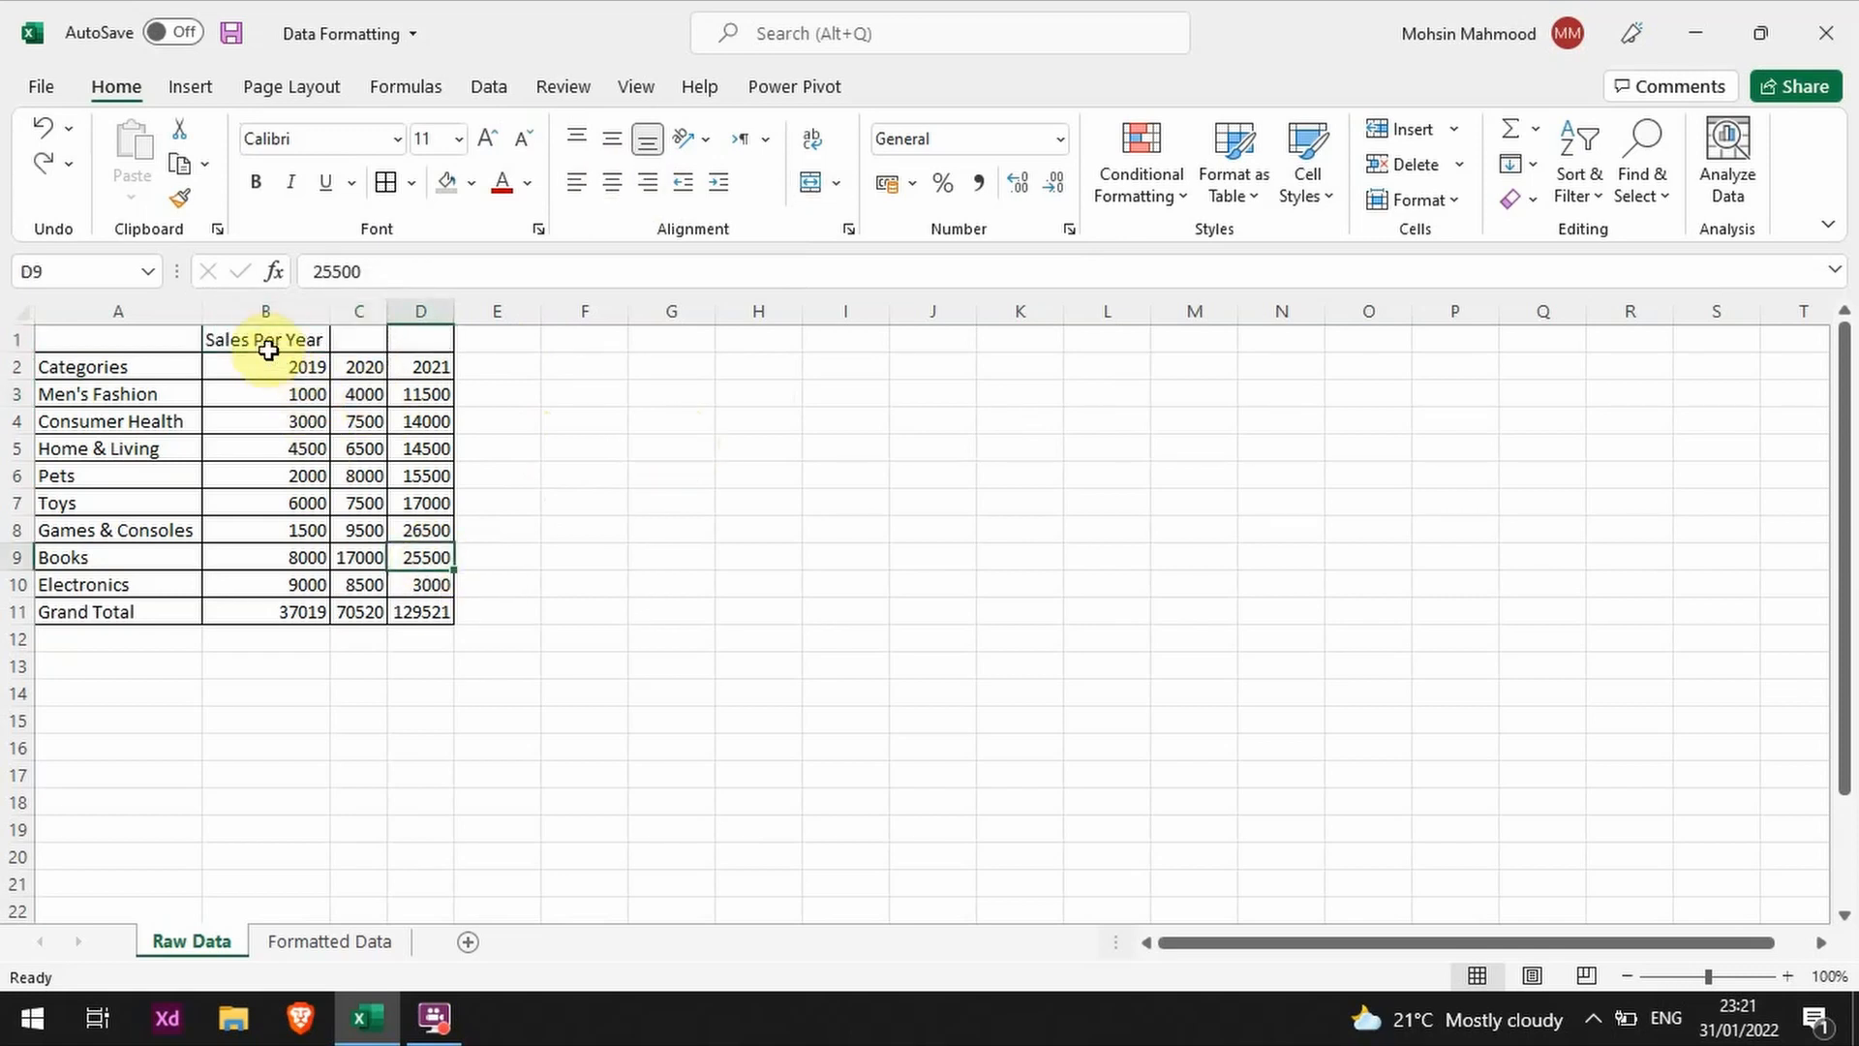
# Step: Set the horizontal alignment of B1:D1 to Center Across Selection in the Format Cells dialog
pyautogui.moveTo(249, 341); pyautogui.dragTo(432, 337)
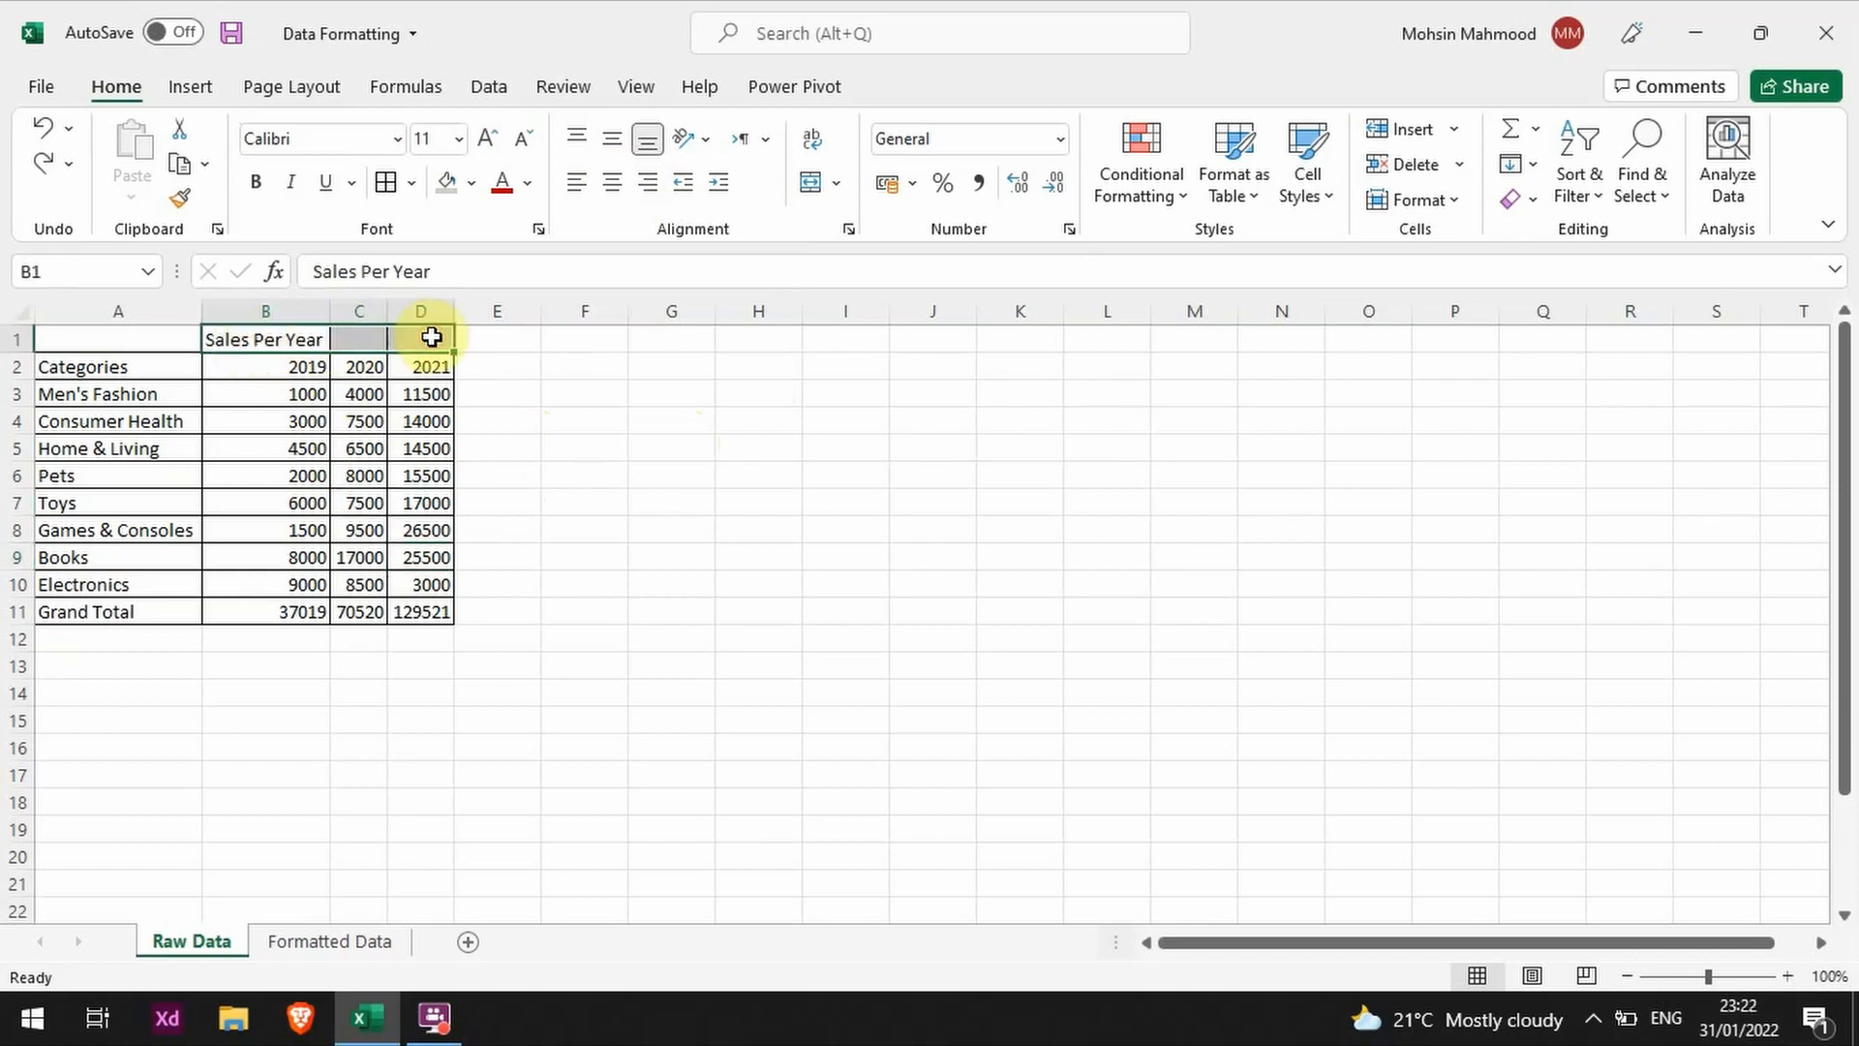
pyautogui.rightClick(423, 337)
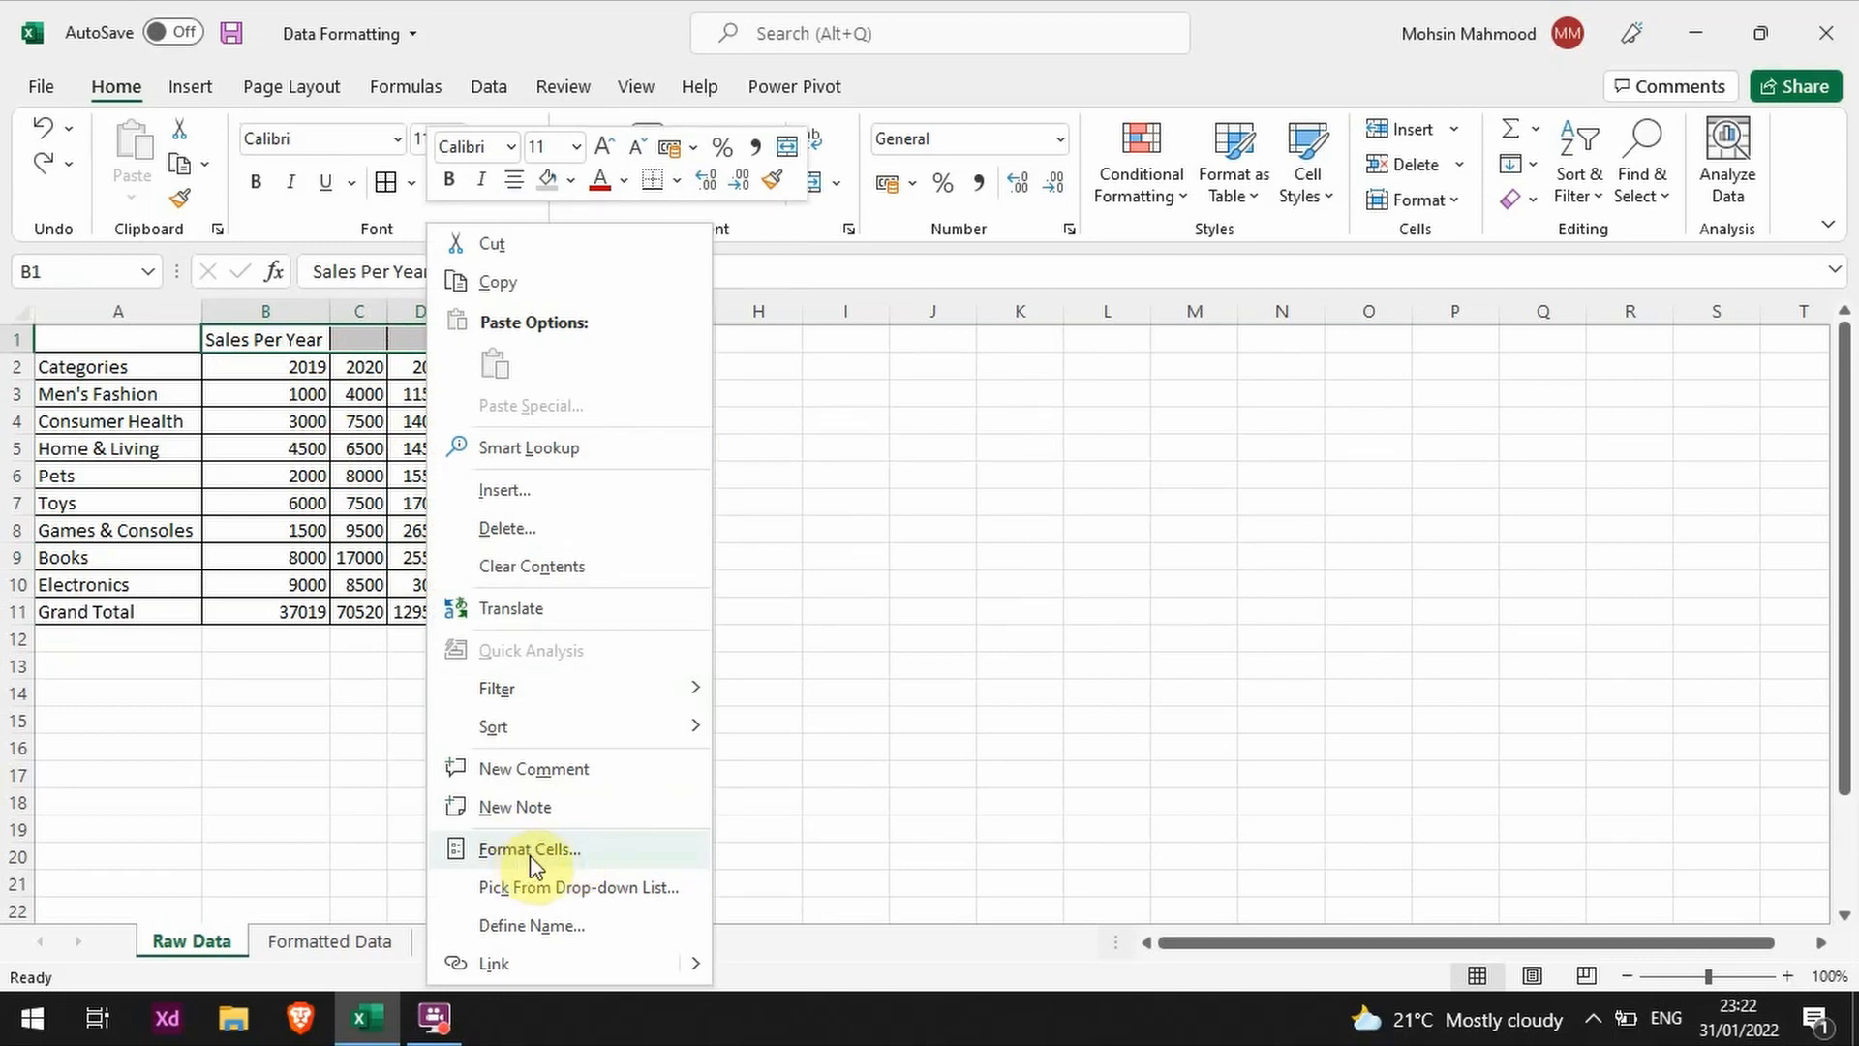
pyautogui.click(953, 233)
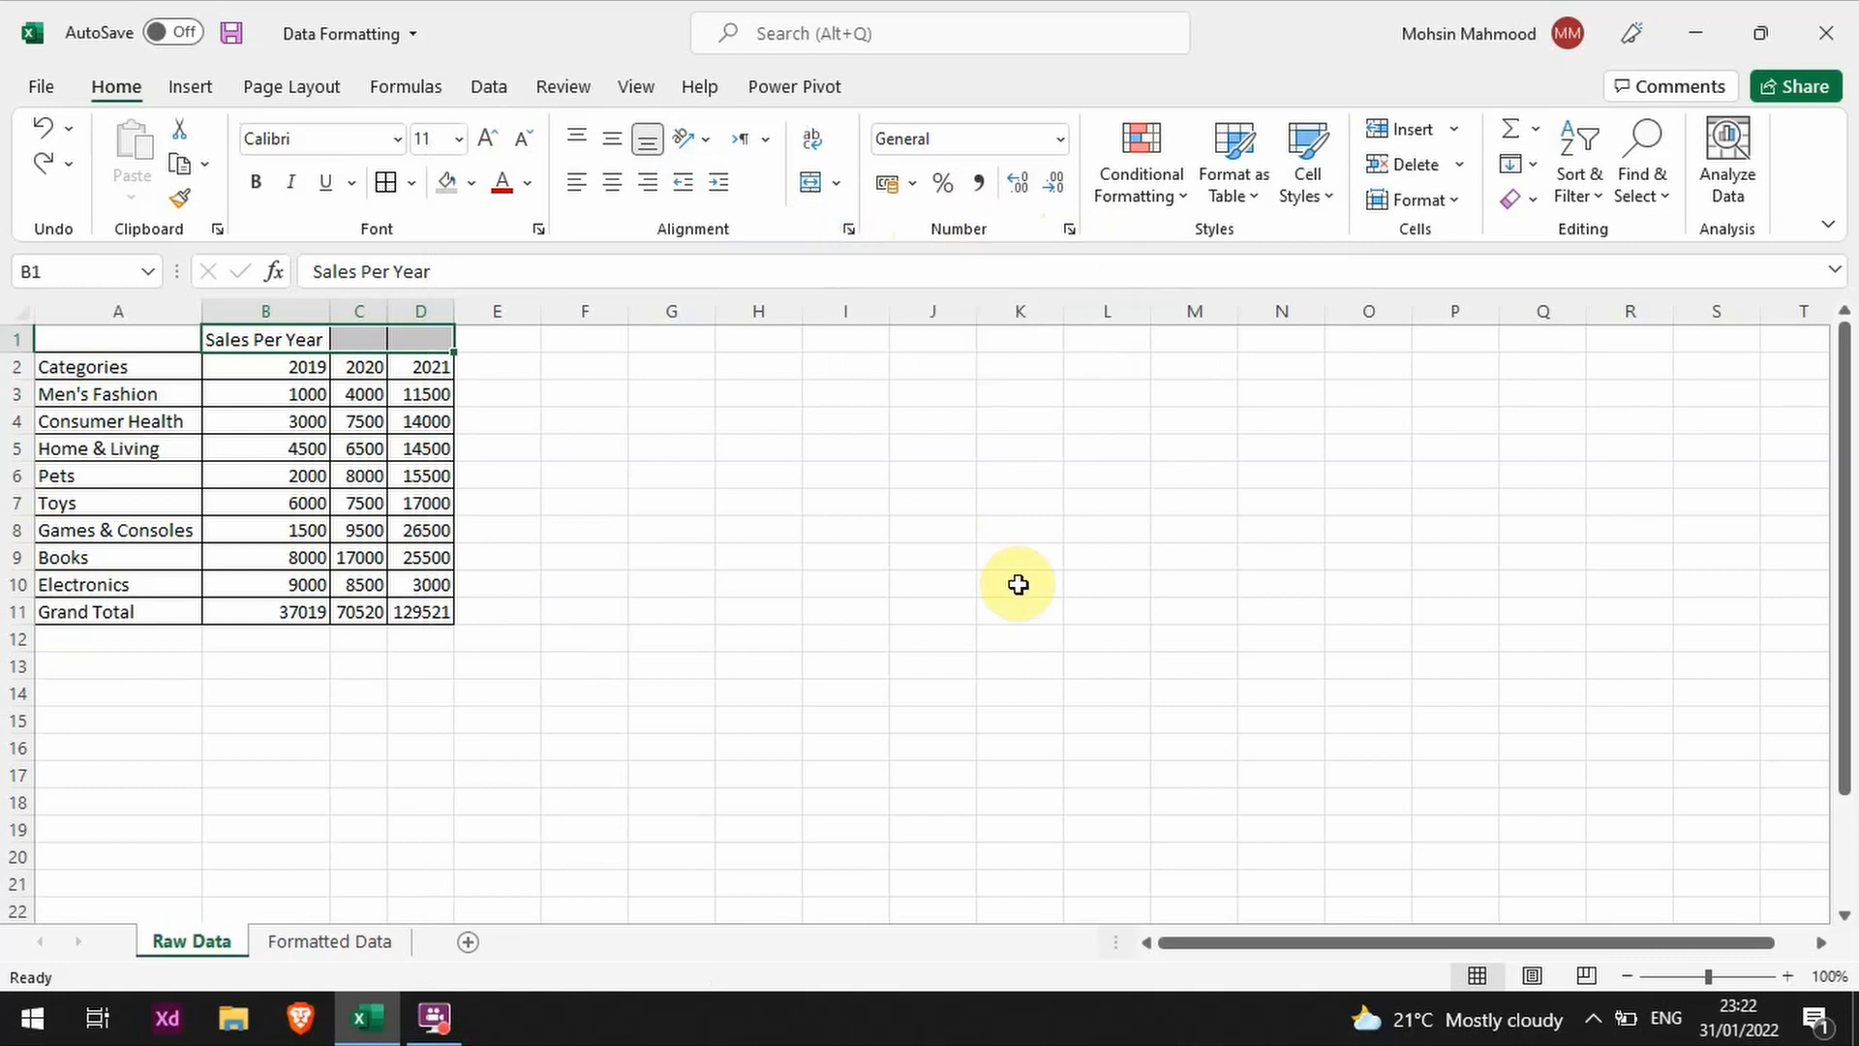
pyautogui.hotkey('ctrl', '1')
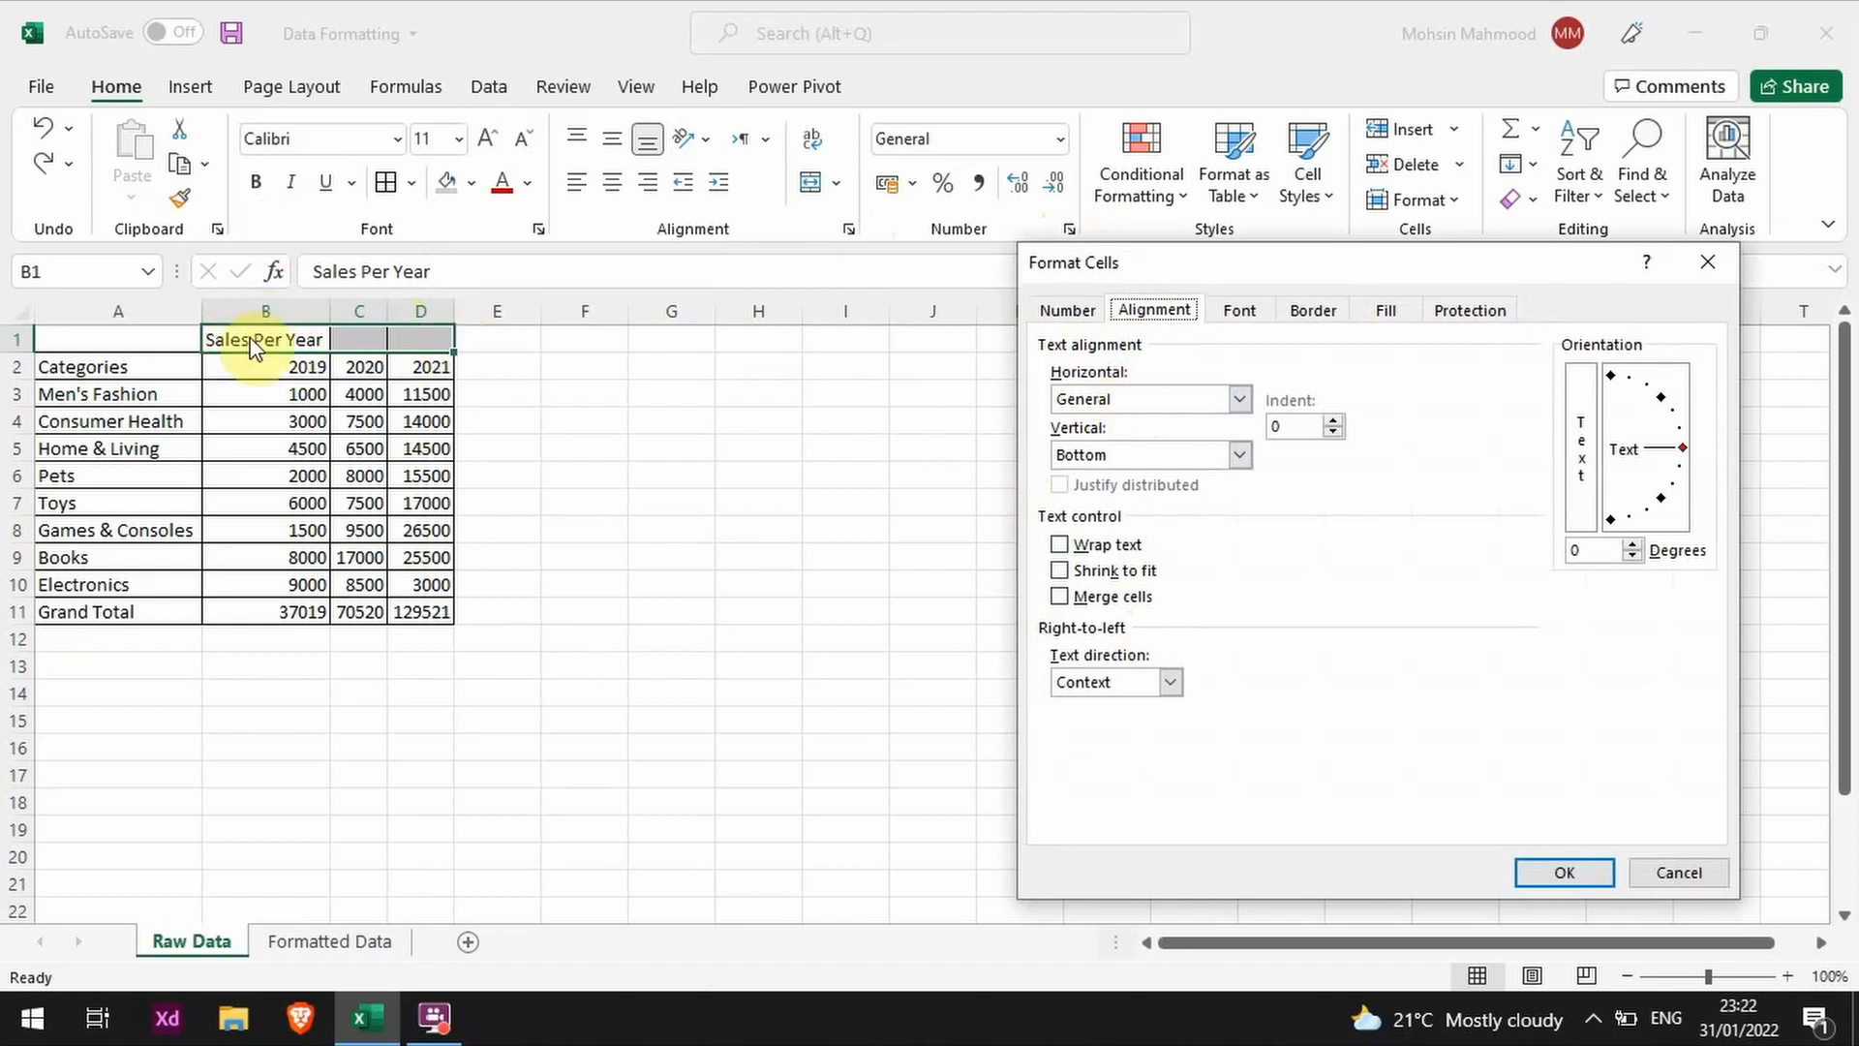
pyautogui.click(1183, 397)
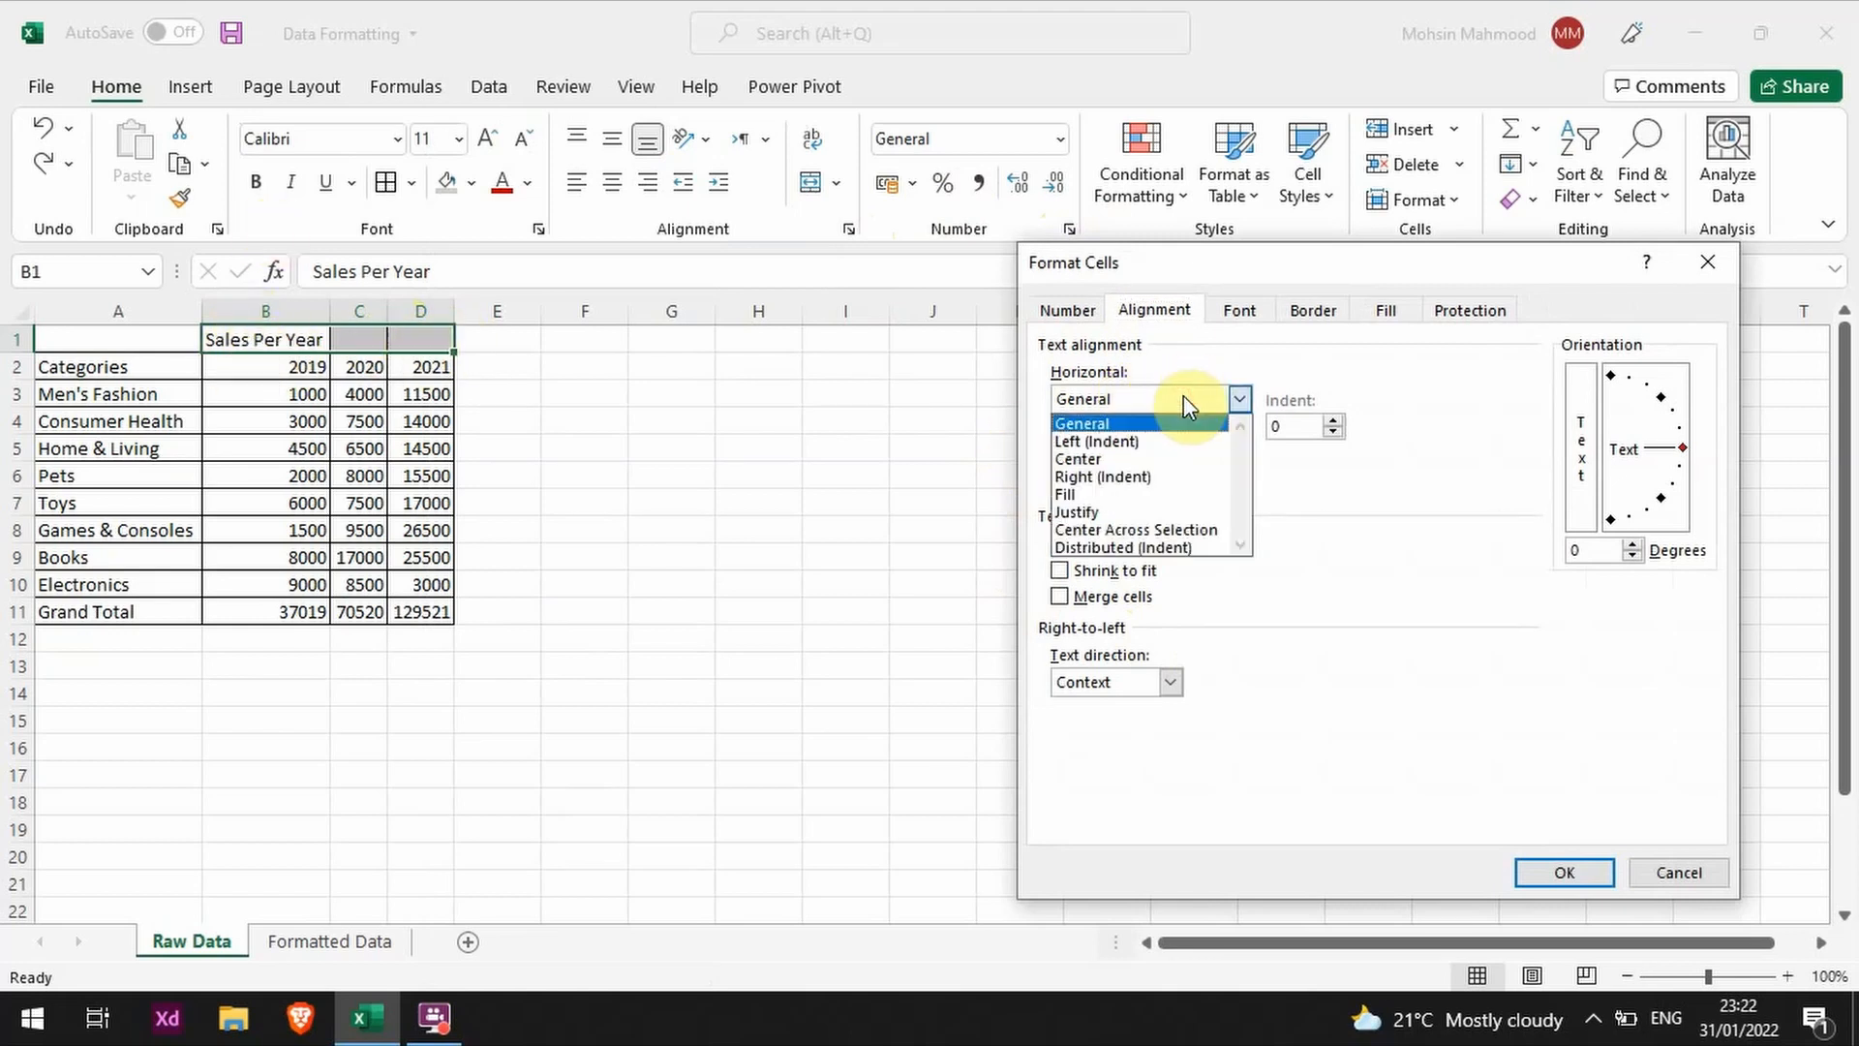
pyautogui.click(1197, 532)
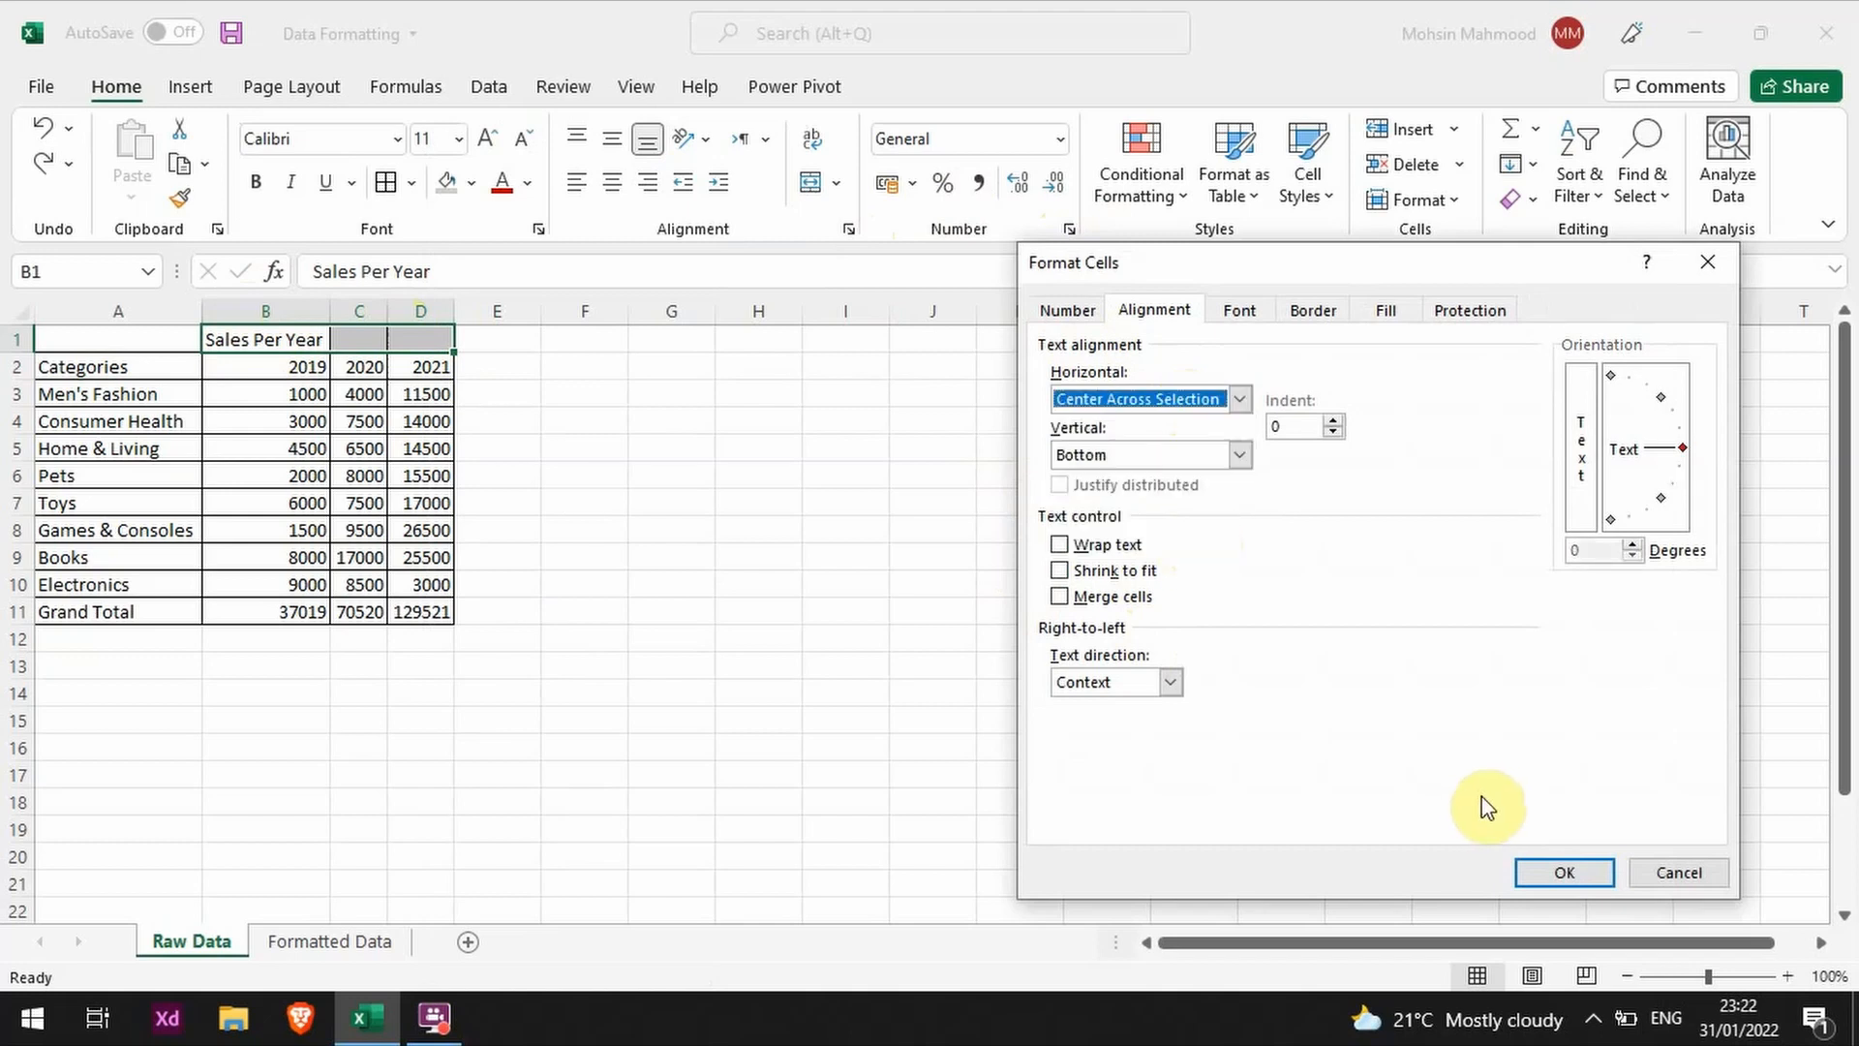
pyautogui.click(1559, 872)
pyautogui.click(735, 540)
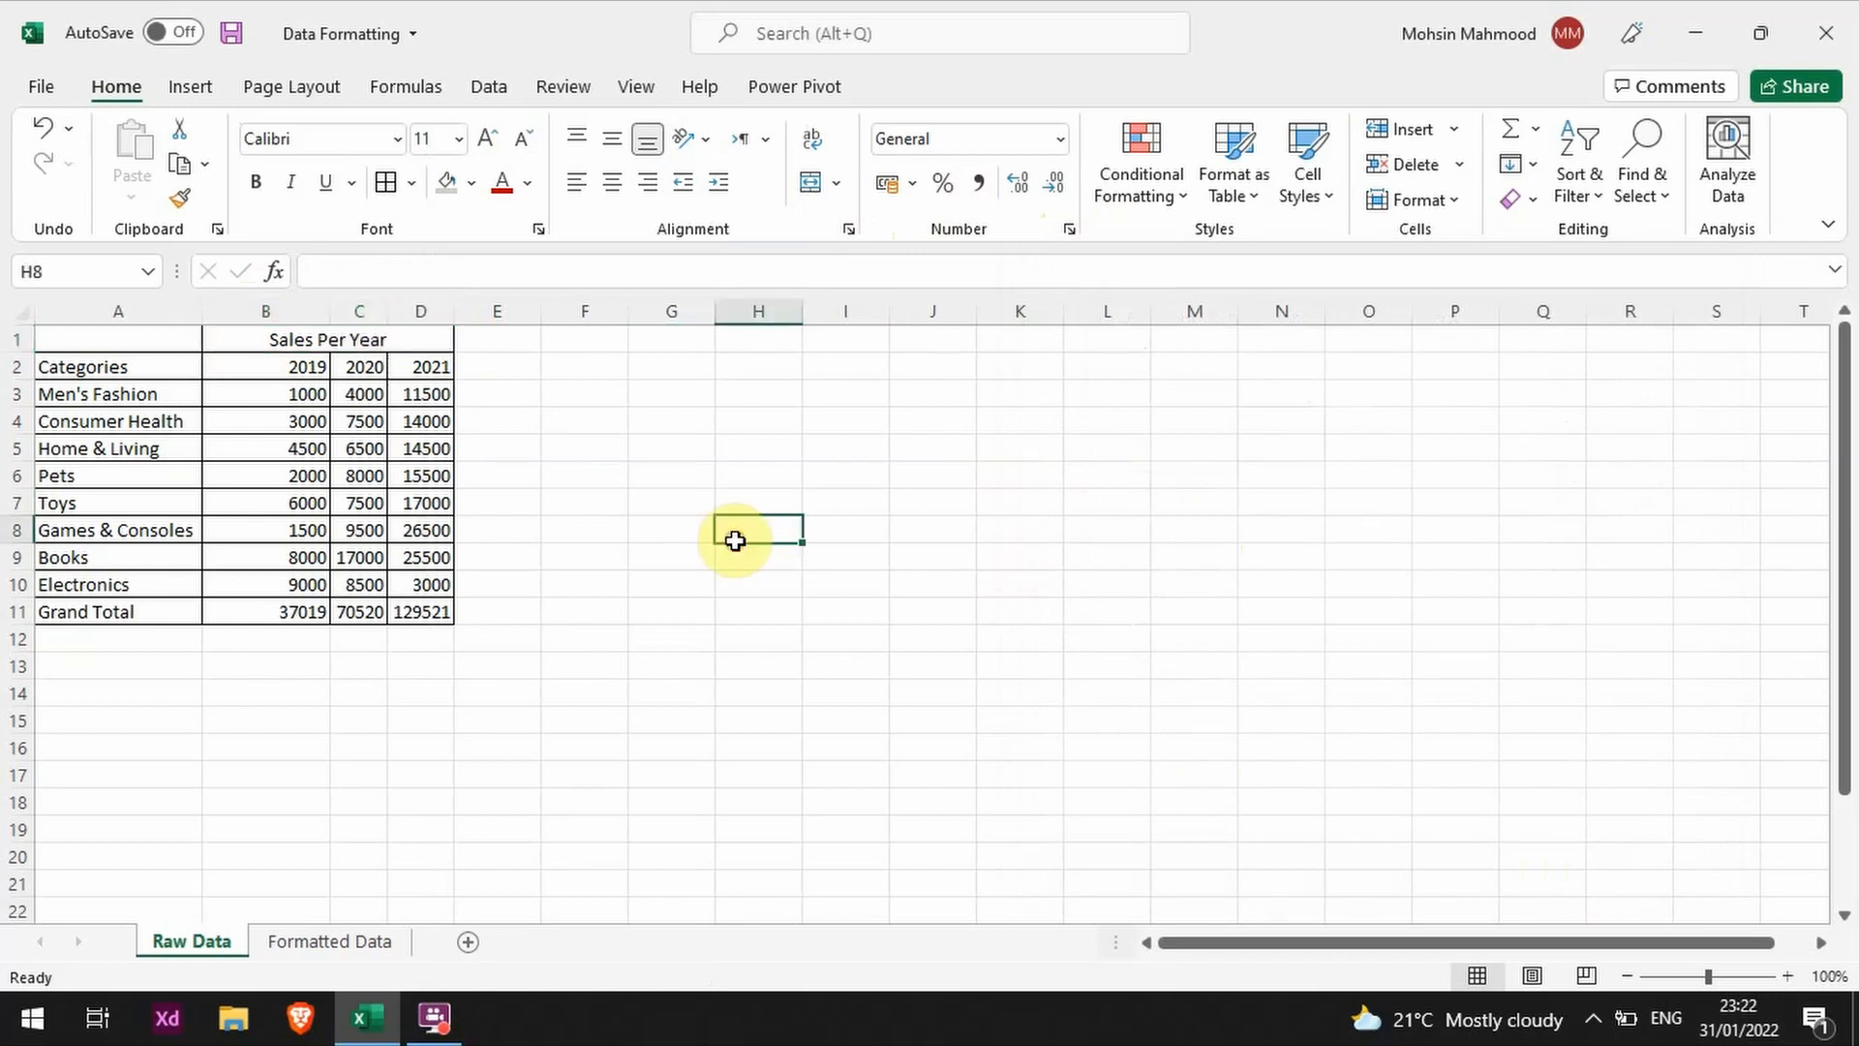
# Step: Step through the heading cells B1, C1 and D1 to check whether each can be selected separately
pyautogui.click(270, 351)
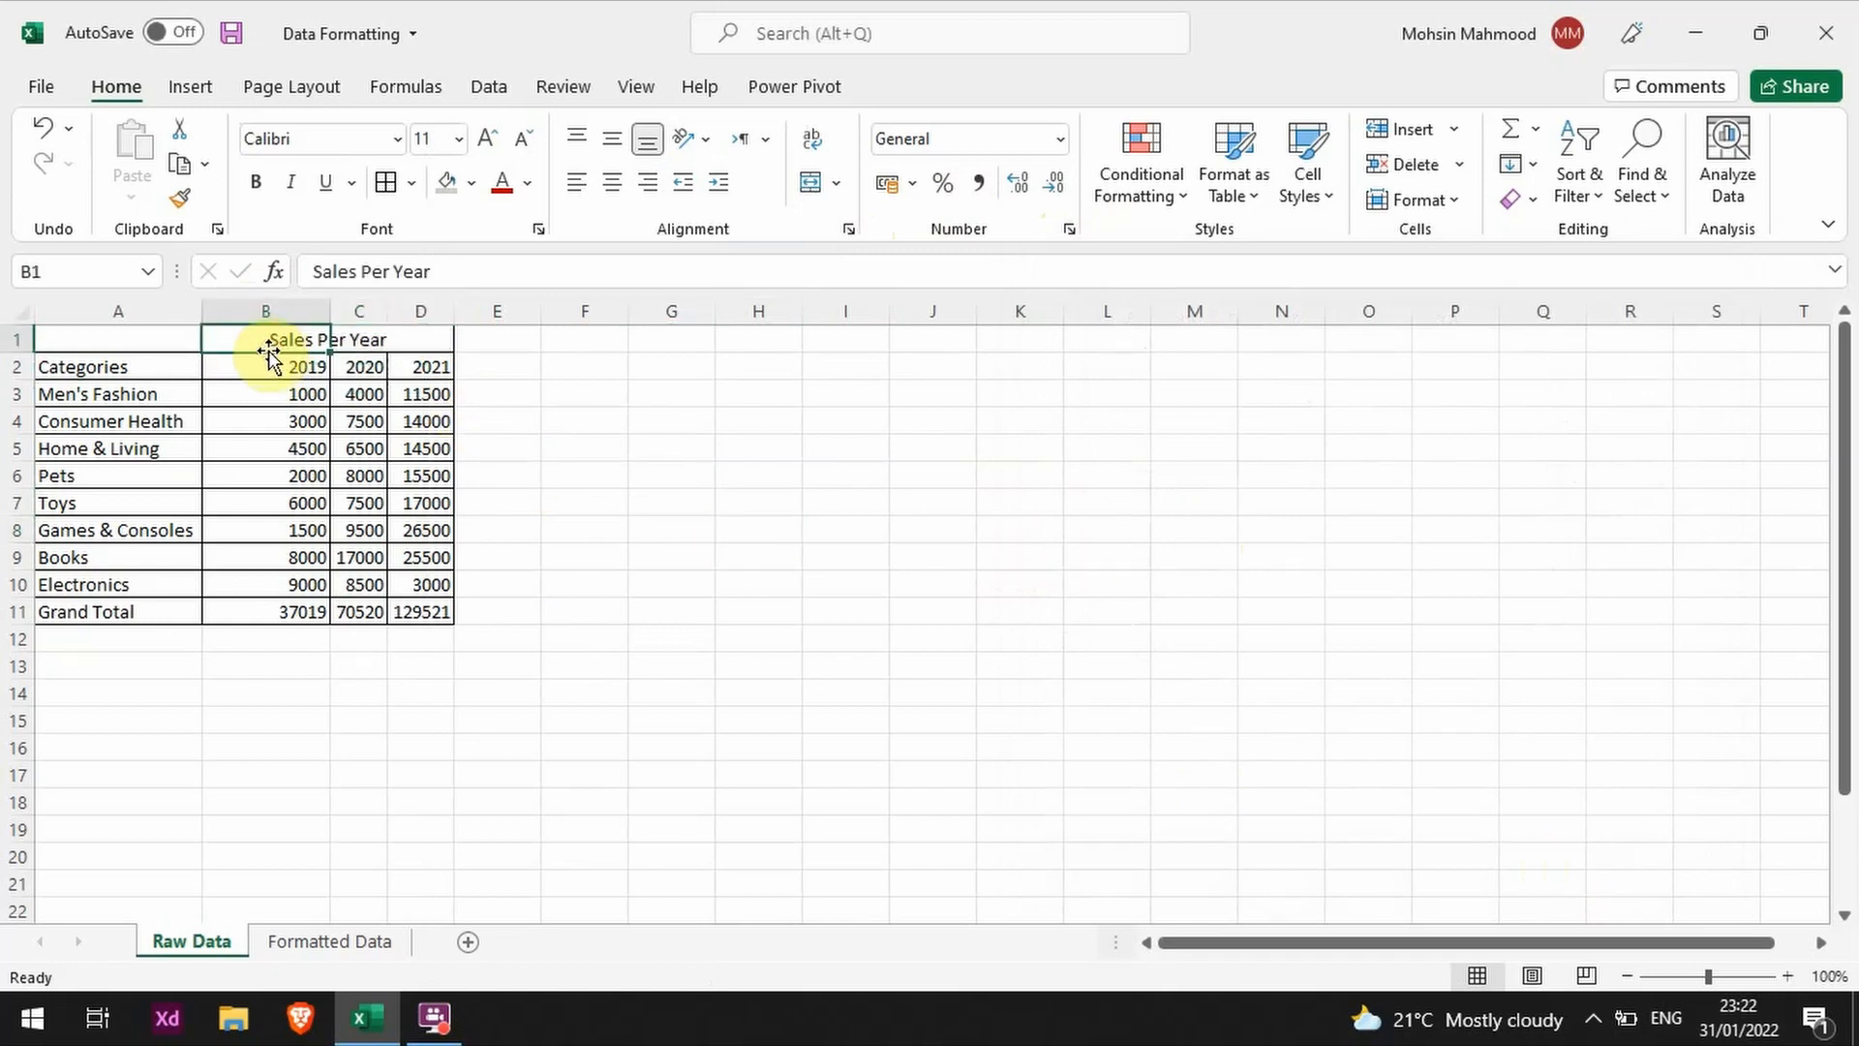
pyautogui.press('Right')
pyautogui.press('Right')
pyautogui.press('Left')
pyautogui.press('Left')
pyautogui.press('Right')
pyautogui.press('Right')
pyautogui.press('Left')
pyautogui.press('Left')
# Step: Try merging and centering B1:D1 and replacing the heading with "asdasdas", and undo both changes
pyautogui.hotkey('shift', 'Right')
pyautogui.hotkey('shift', 'Right')
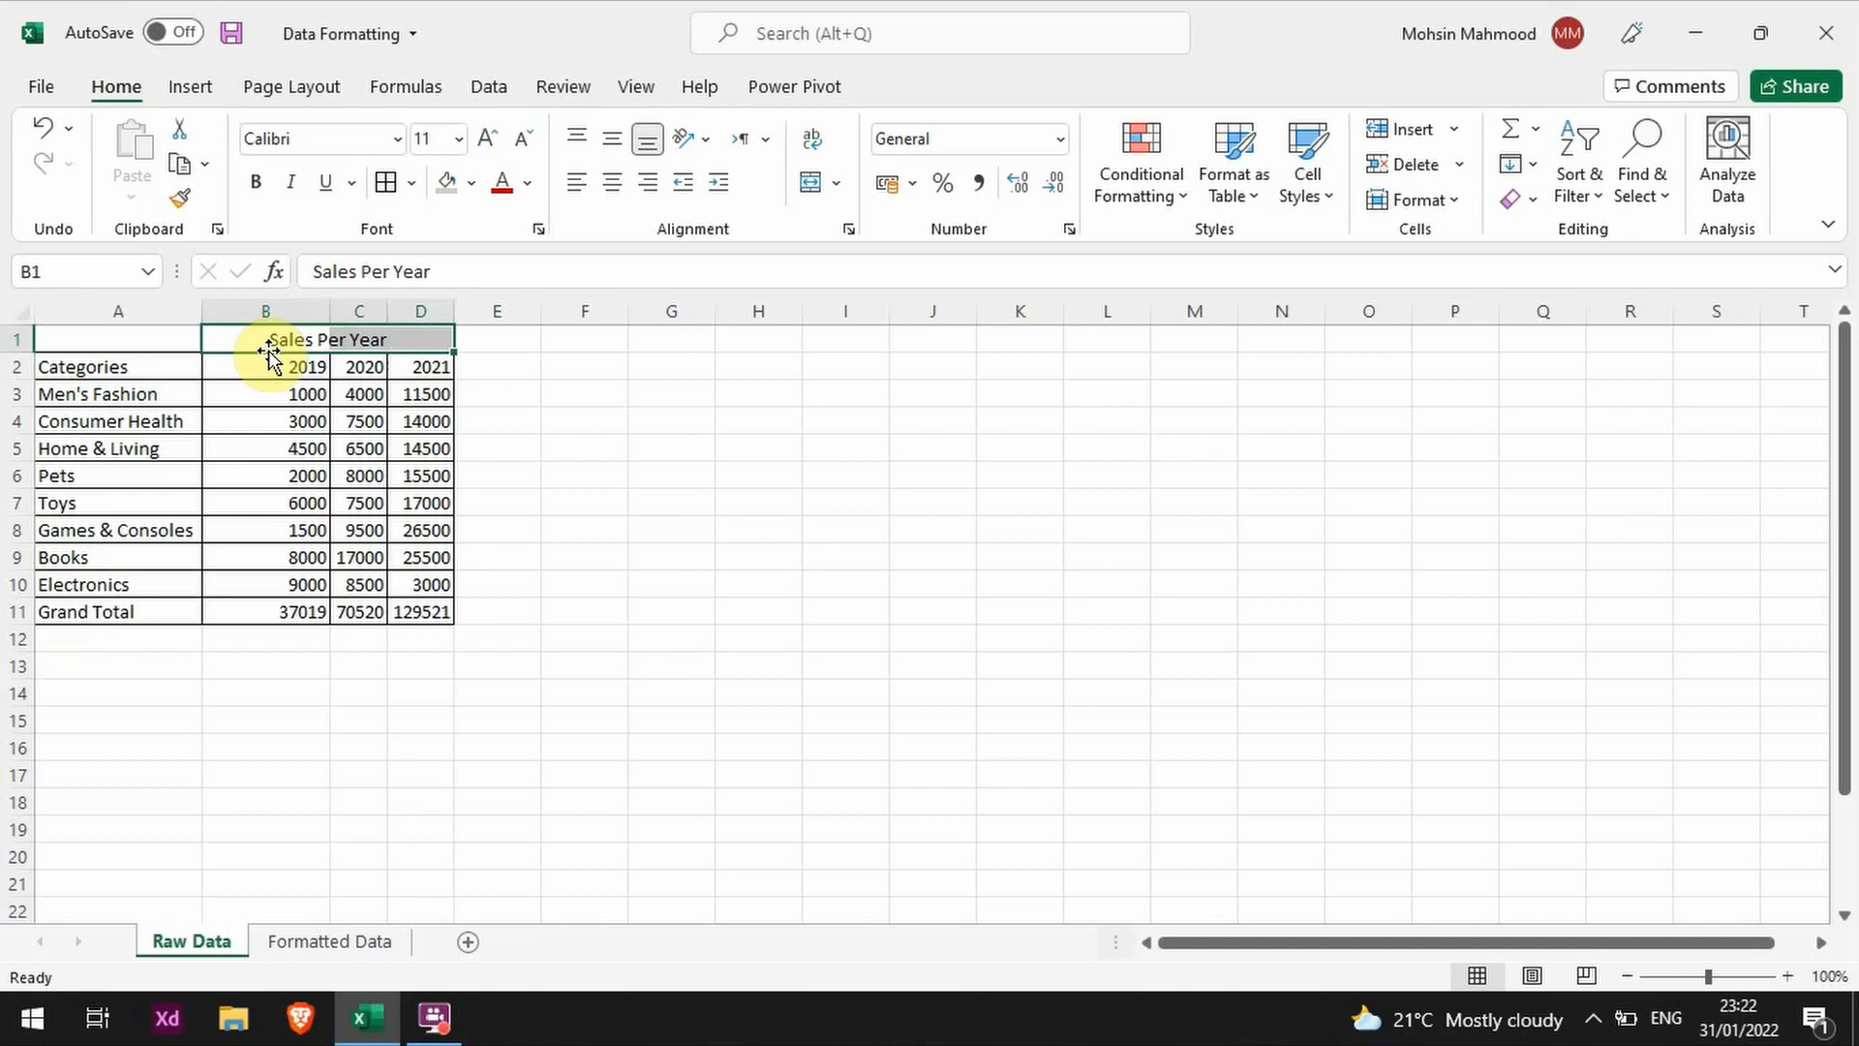
pyautogui.click(812, 190)
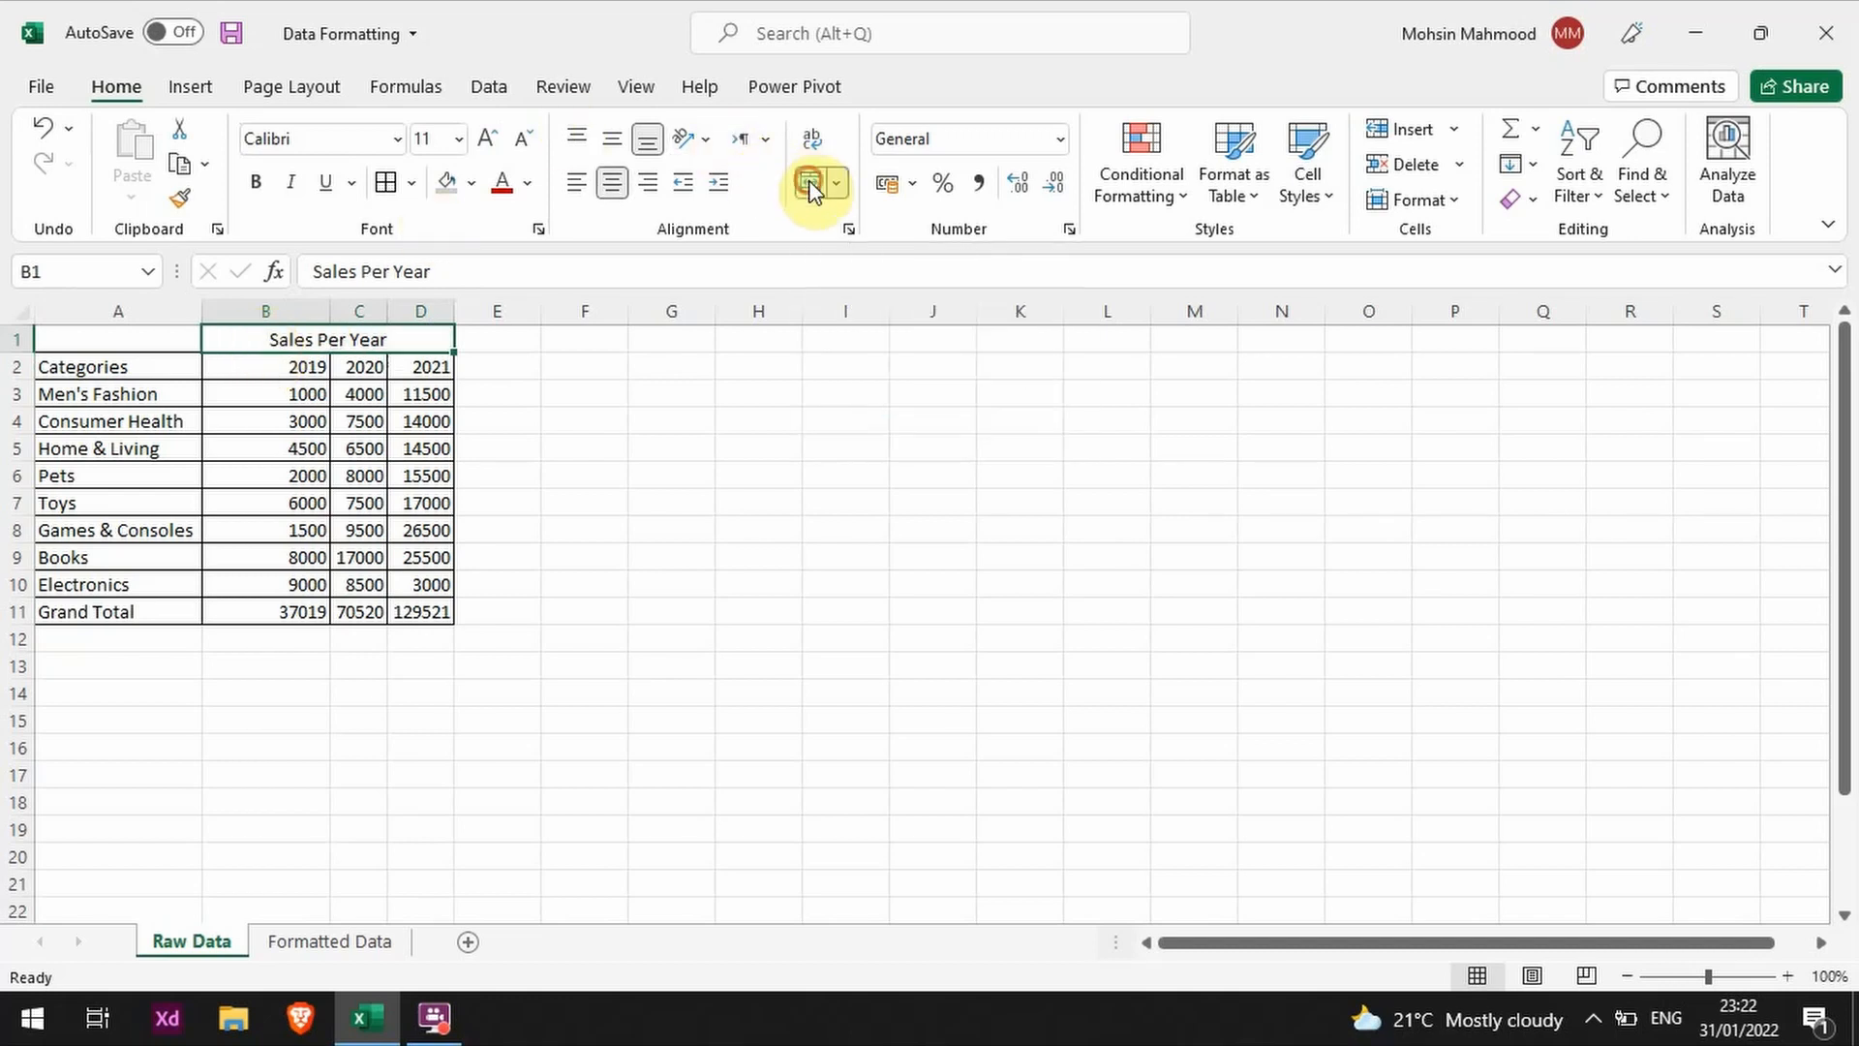
pyautogui.write('asdasdas')
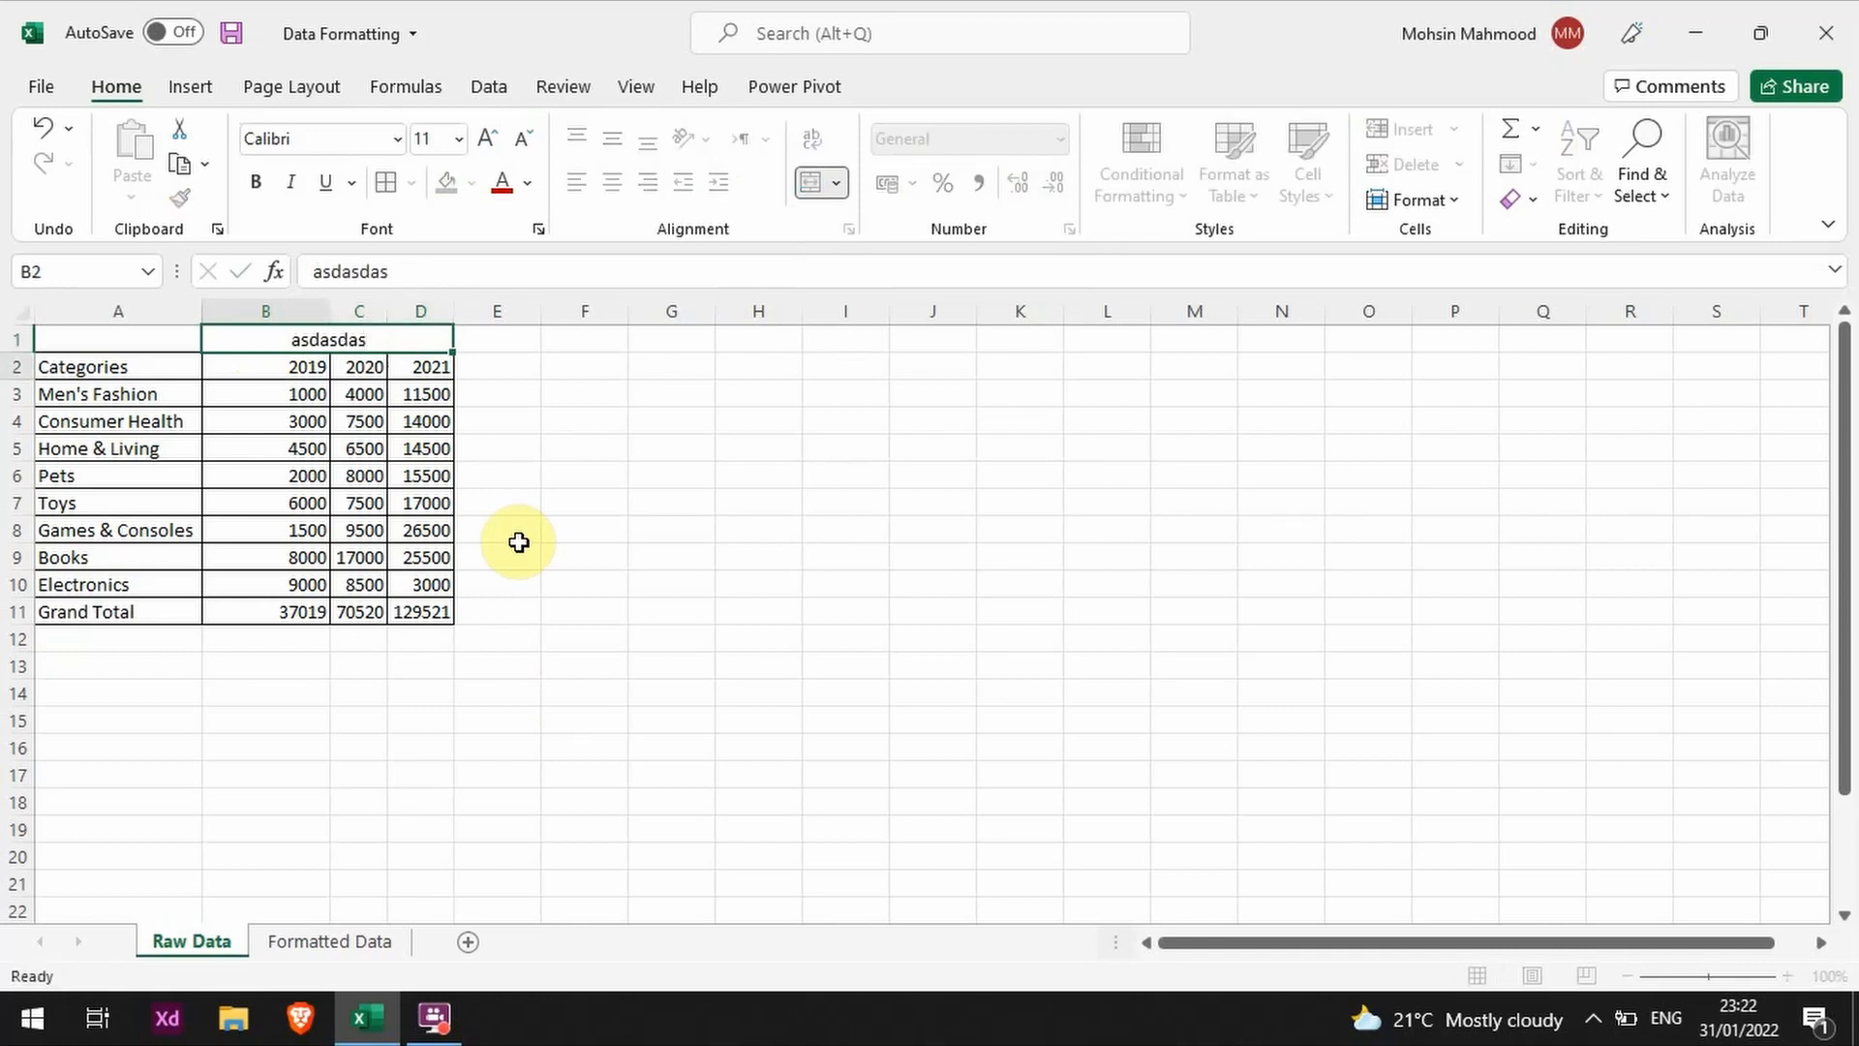
pyautogui.press('Return')
pyautogui.hotkey('ctrl', 'z')
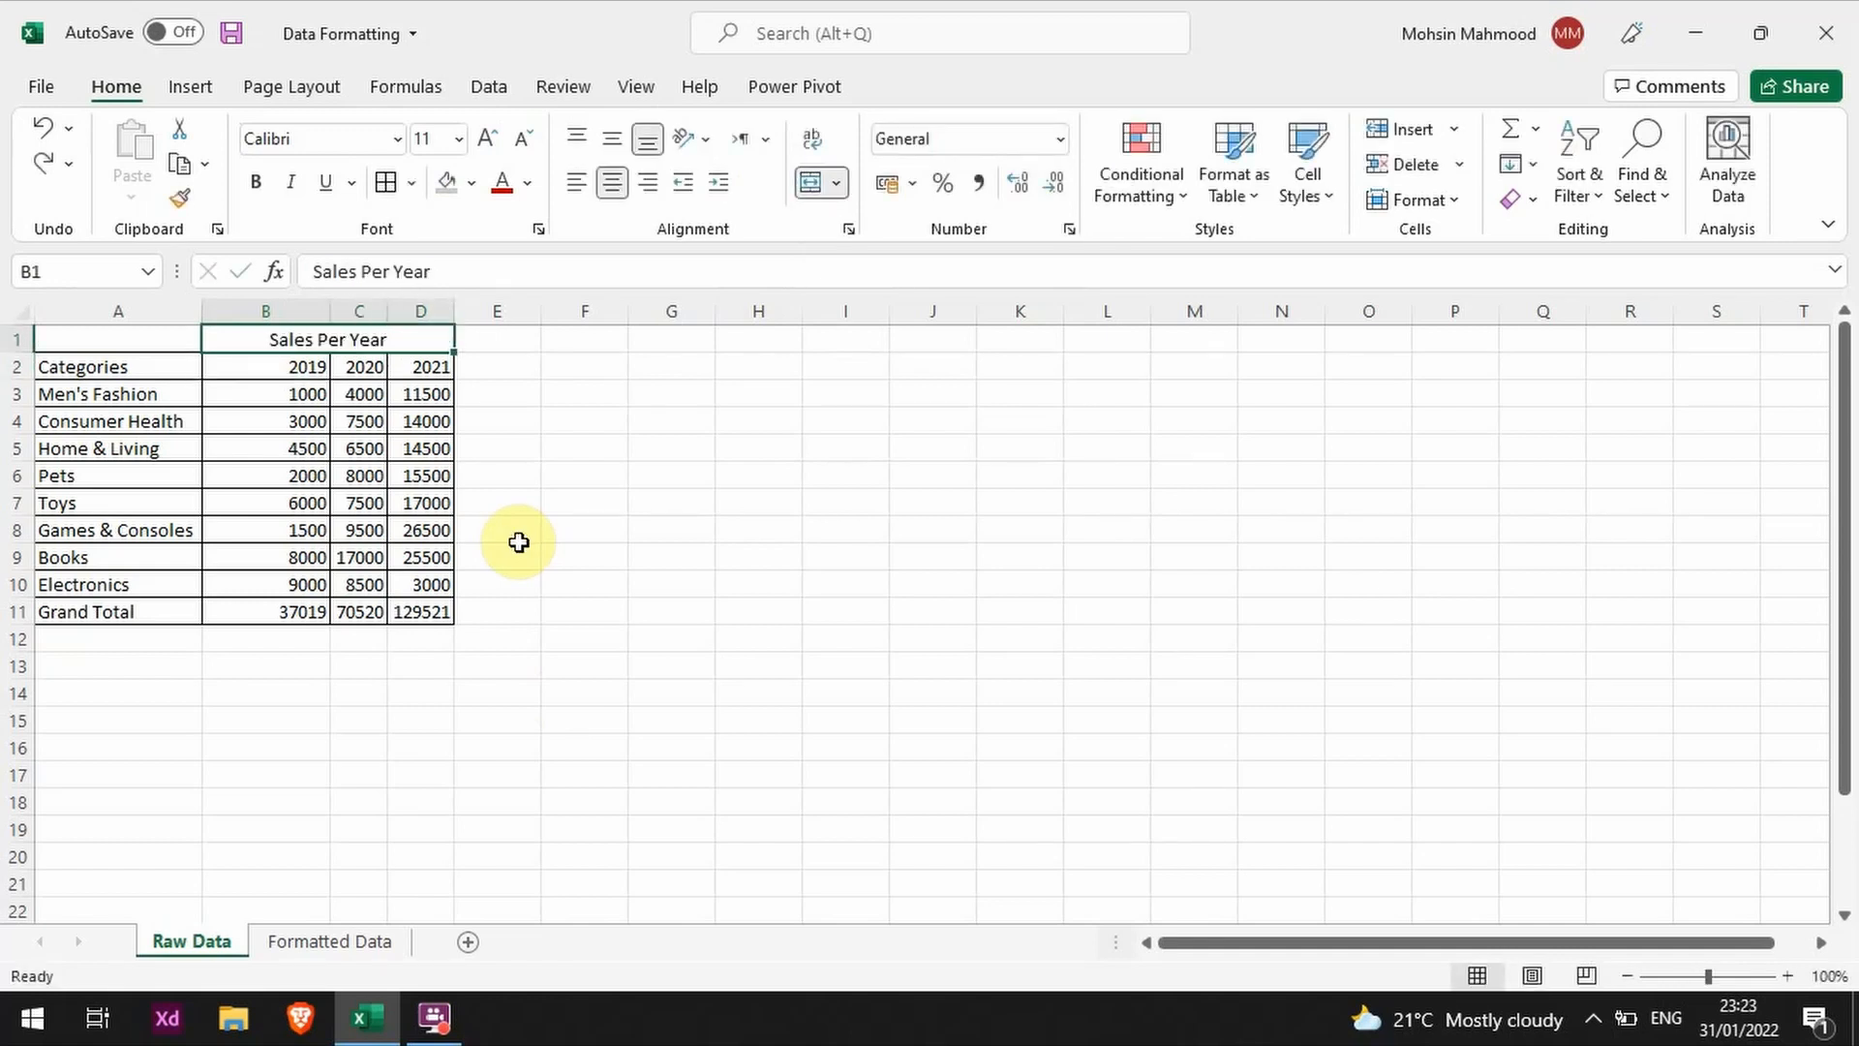
pyautogui.hotkey('ctrl', 'z')
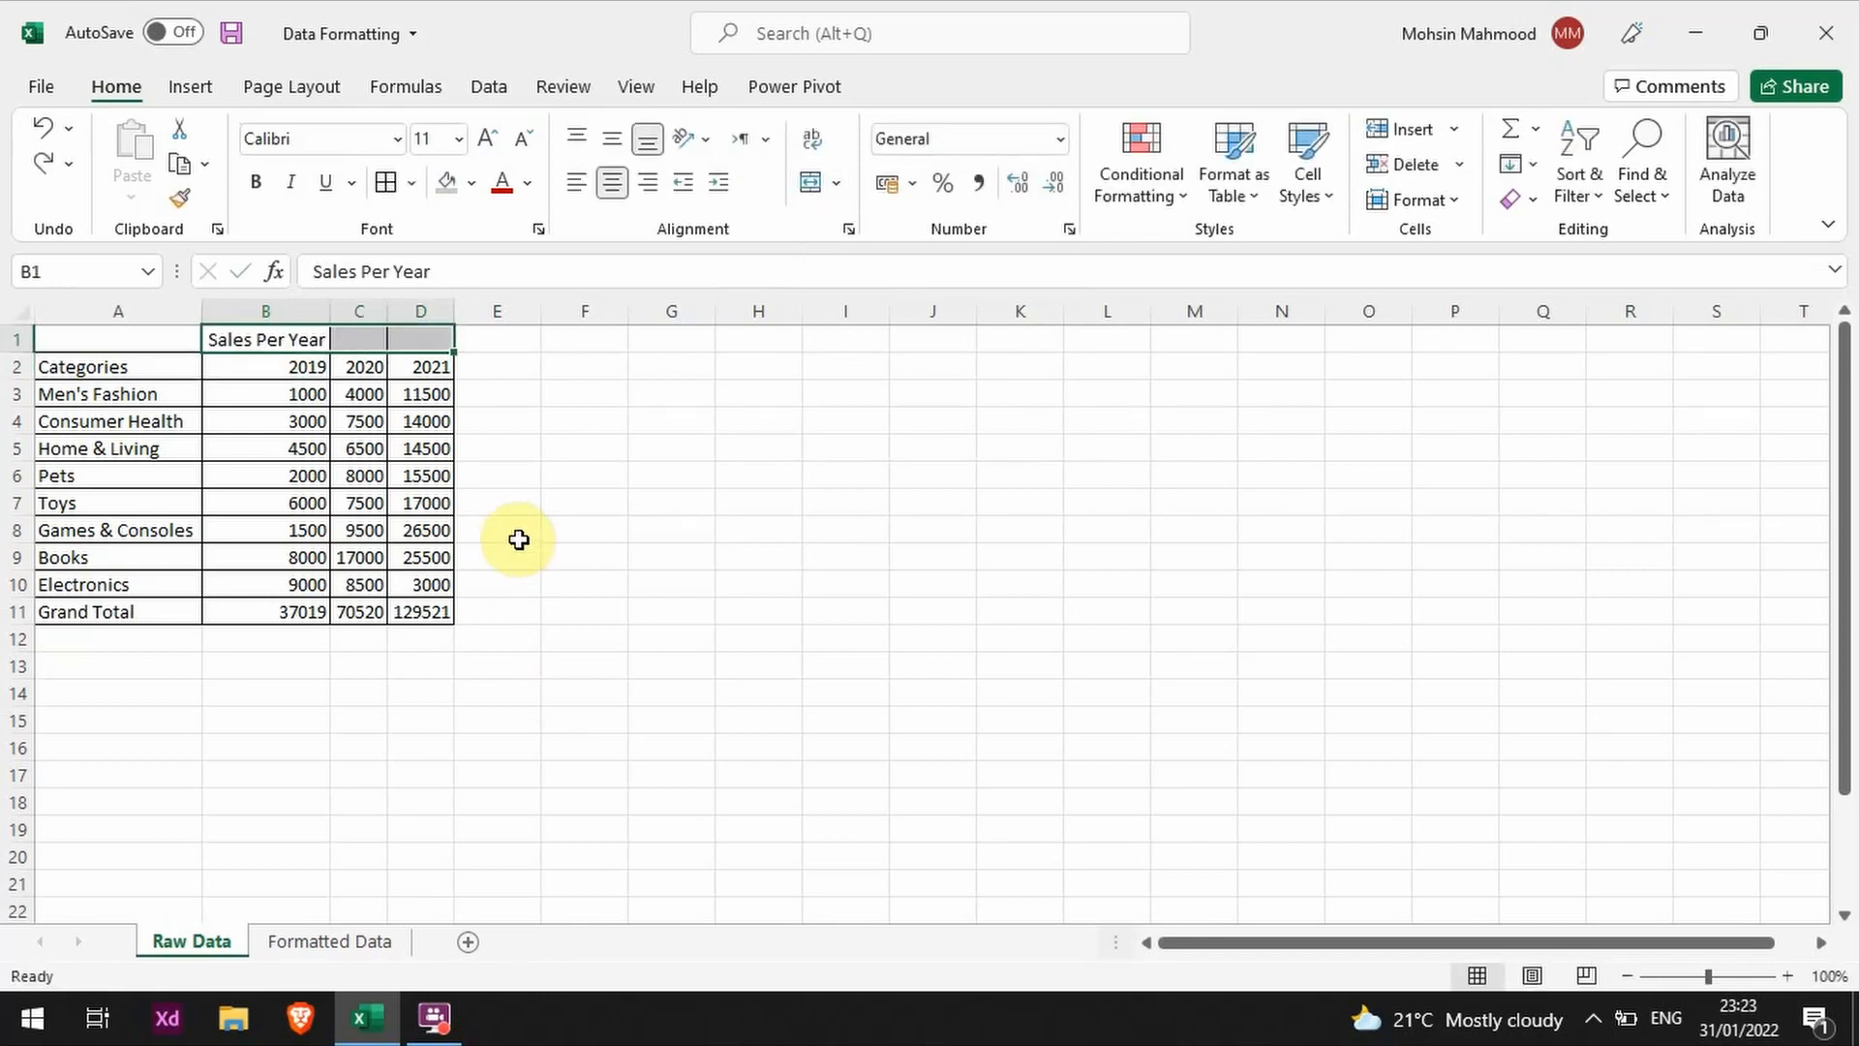
# Step: Center the Sales Per Year heading over B1:D1 without merging, using the Center Across Selection alignment
pyautogui.rightClick(369, 345)
pyautogui.click(554, 841)
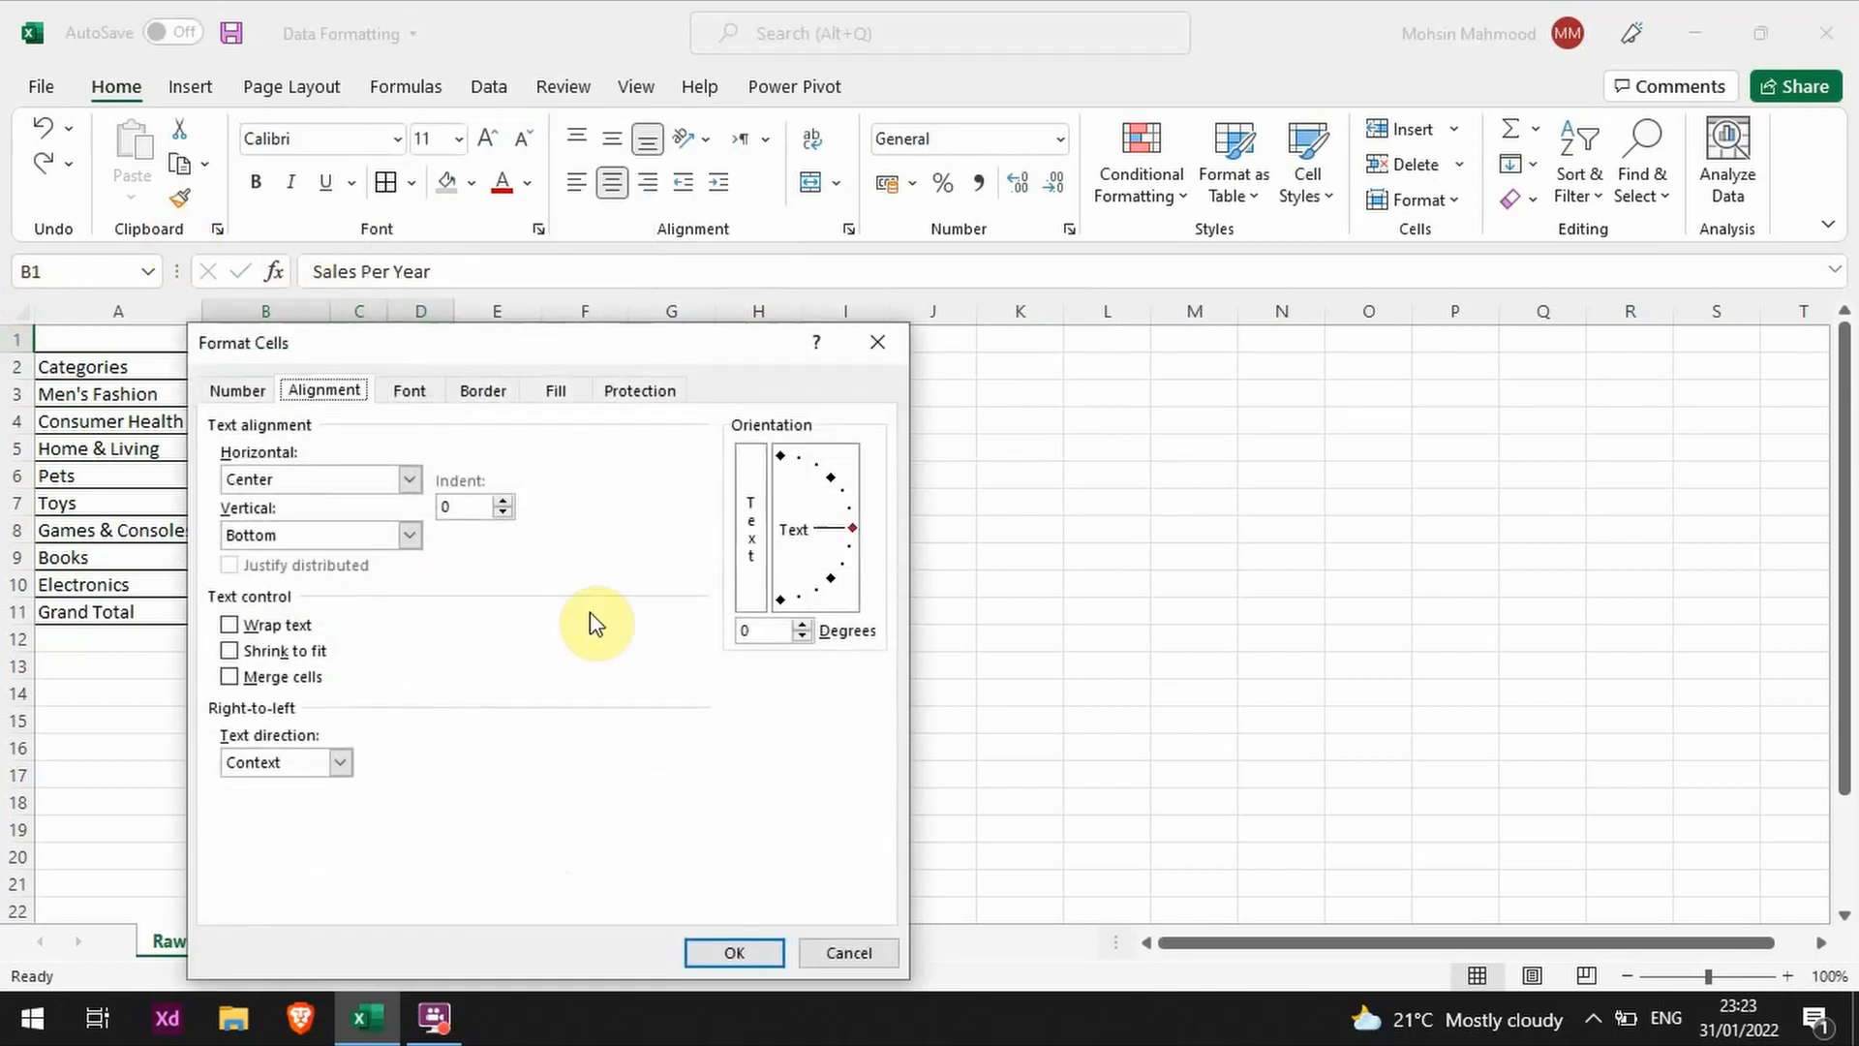
pyautogui.click(327, 479)
pyautogui.click(356, 611)
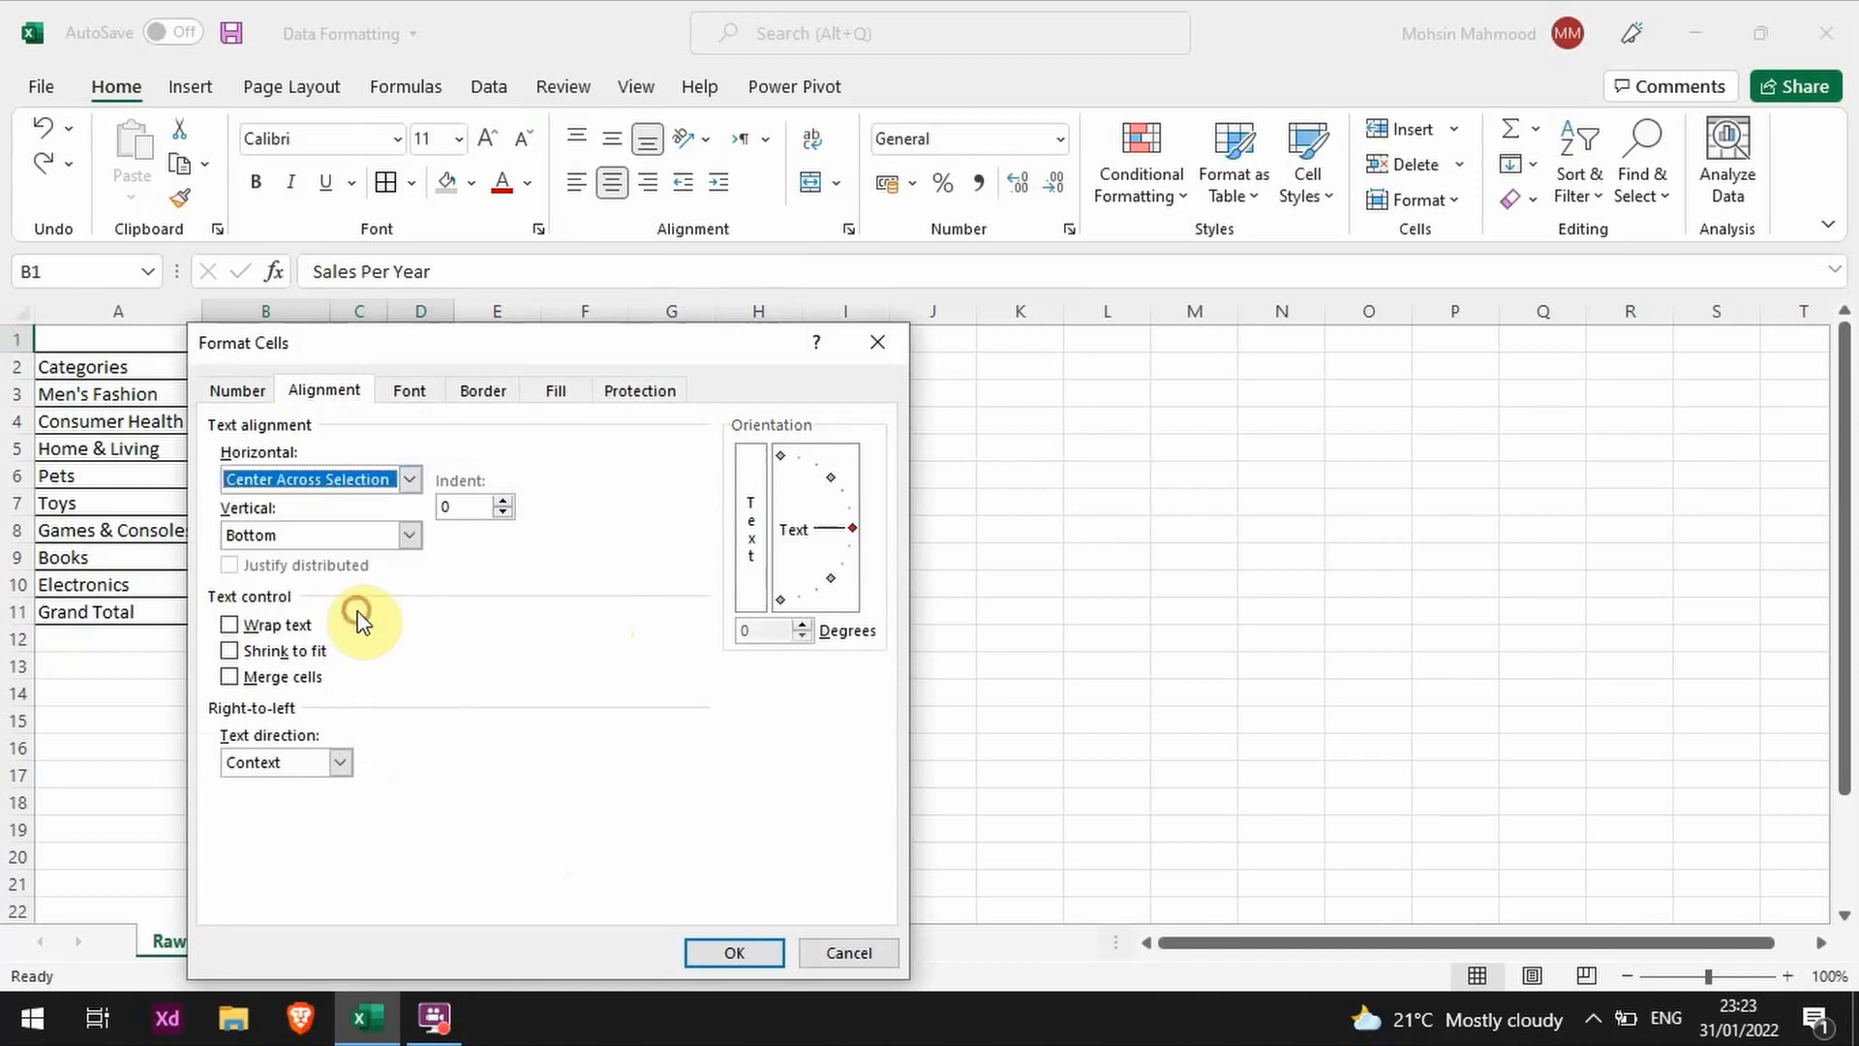
pyautogui.click(738, 953)
pyautogui.click(748, 609)
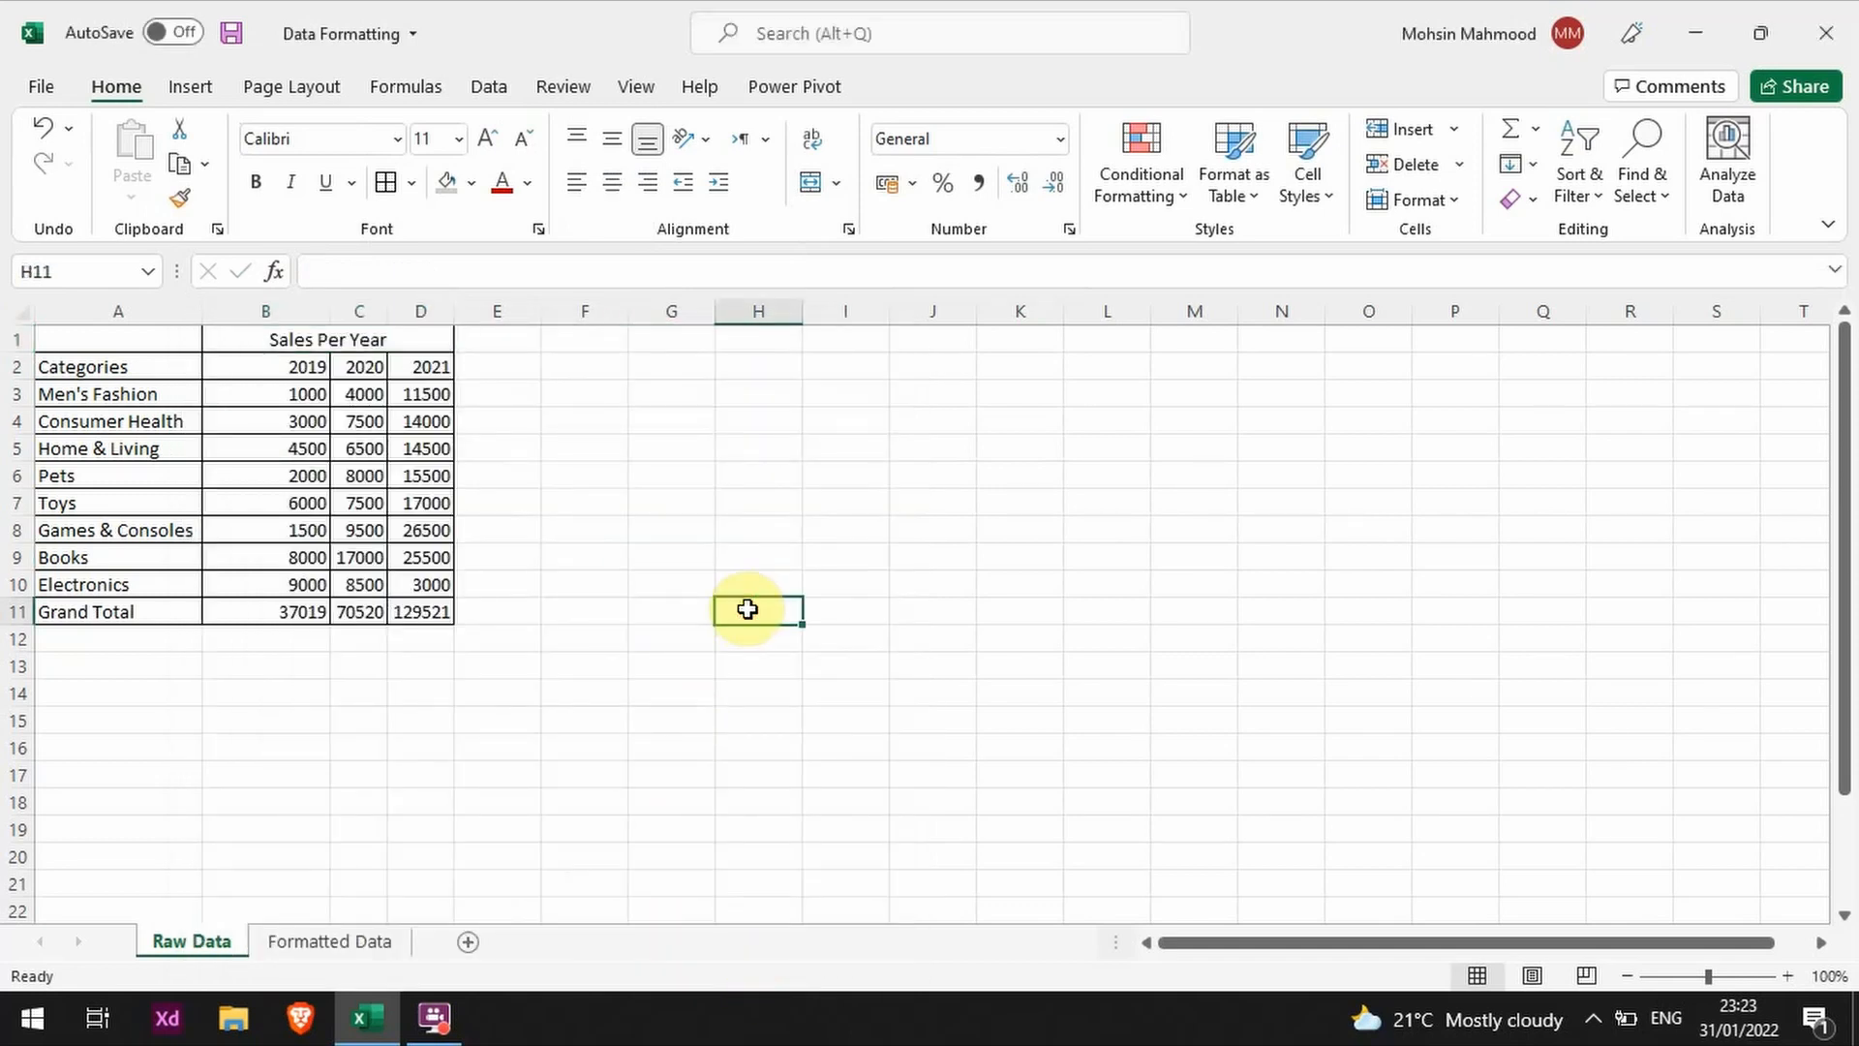
# Step: Move through row 1 from A1 to D1 to check that the heading cells are still individual cells
pyautogui.hotkey('ctrl', 'Up')
pyautogui.hotkey('ctrl', 'Left')
pyautogui.hotkey('ctrl', 'Left')
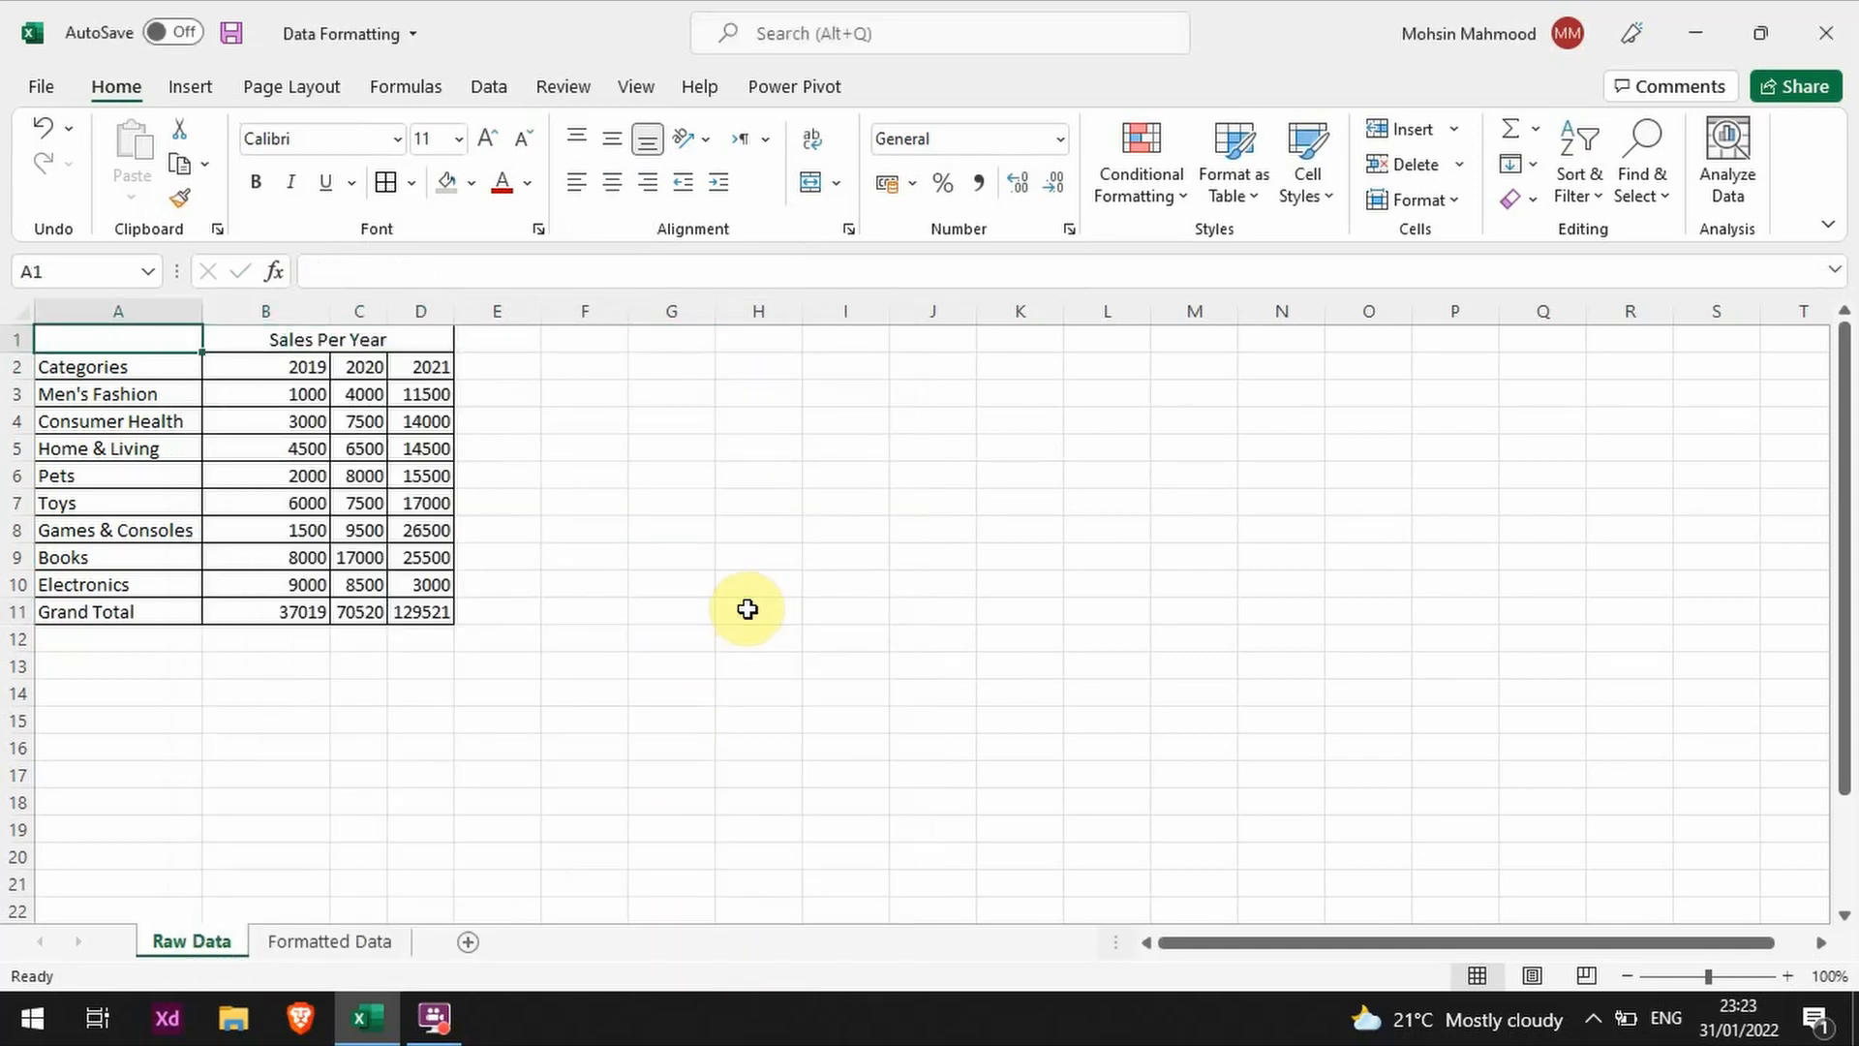
pyautogui.press('Right')
pyautogui.press('Right')
pyautogui.press('Right')
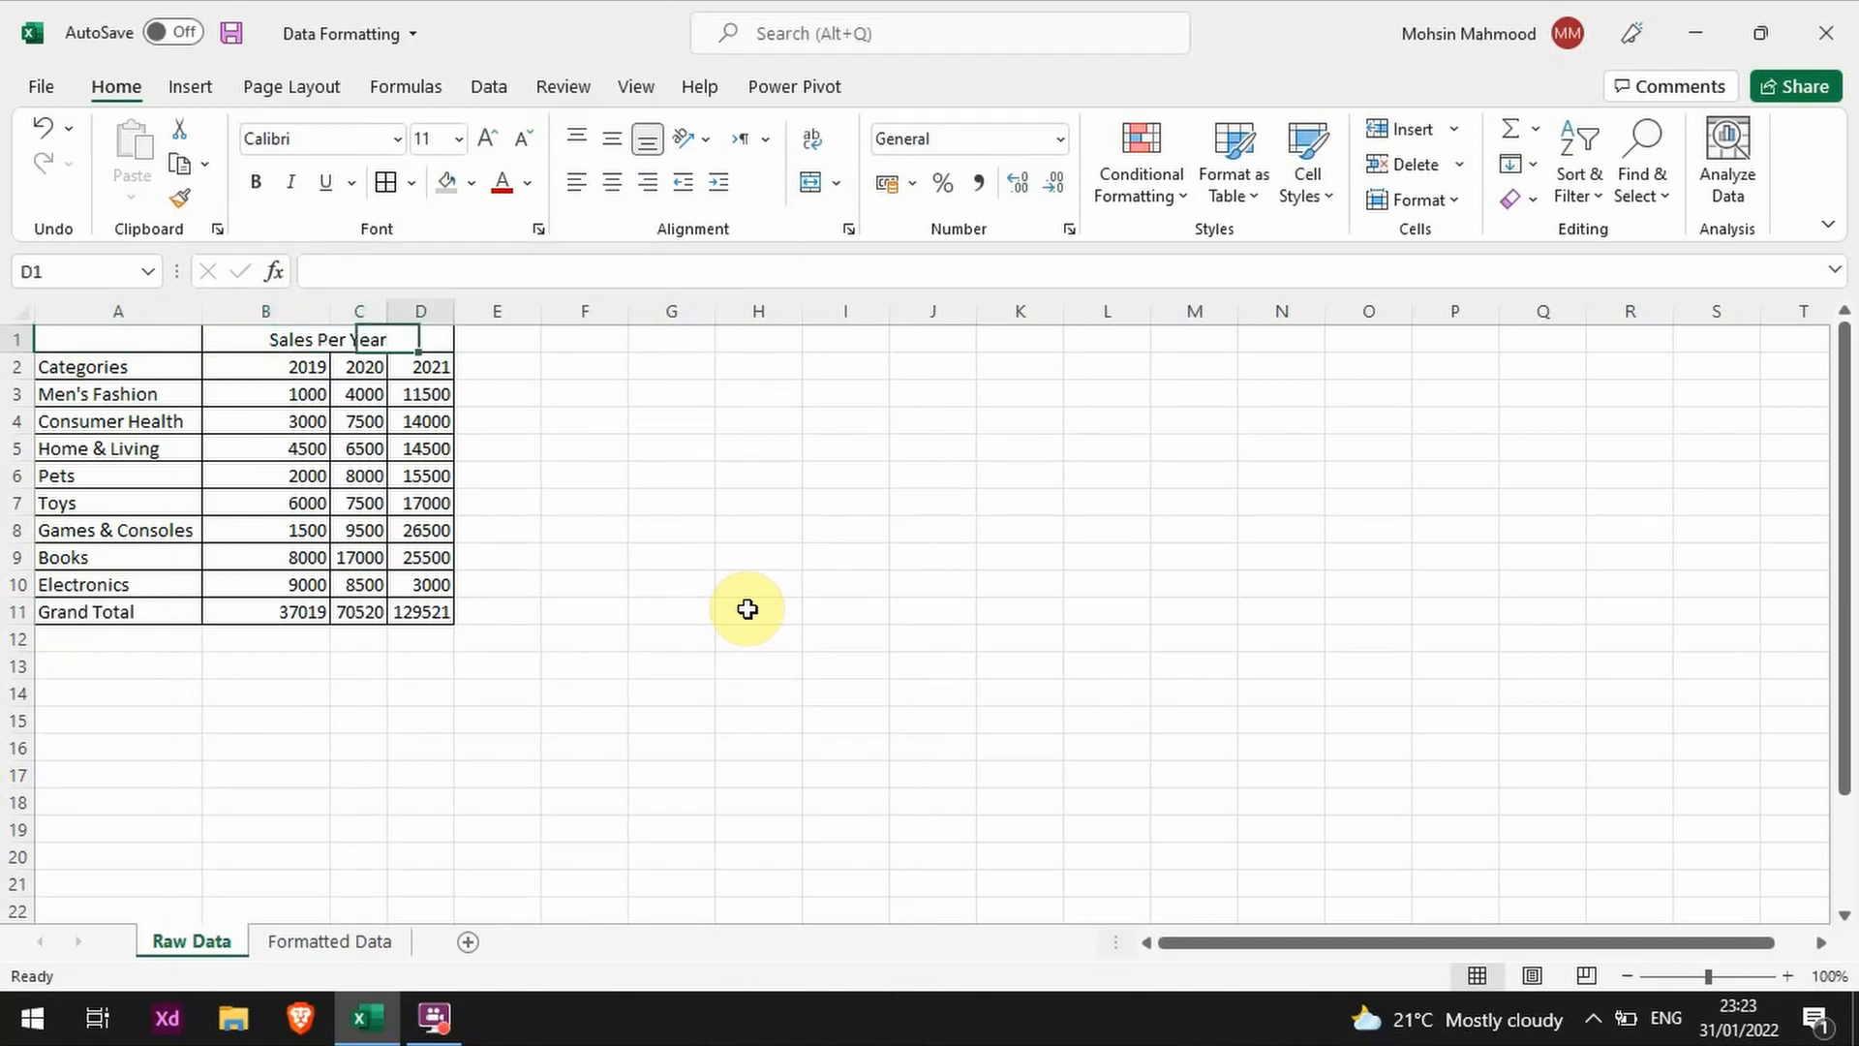
pyautogui.press('Left')
pyautogui.press('Left')
pyautogui.press('Right')
pyautogui.press('Right')
pyautogui.press('Left')
pyautogui.press('Right')
pyautogui.press('Left')
pyautogui.press('Left')
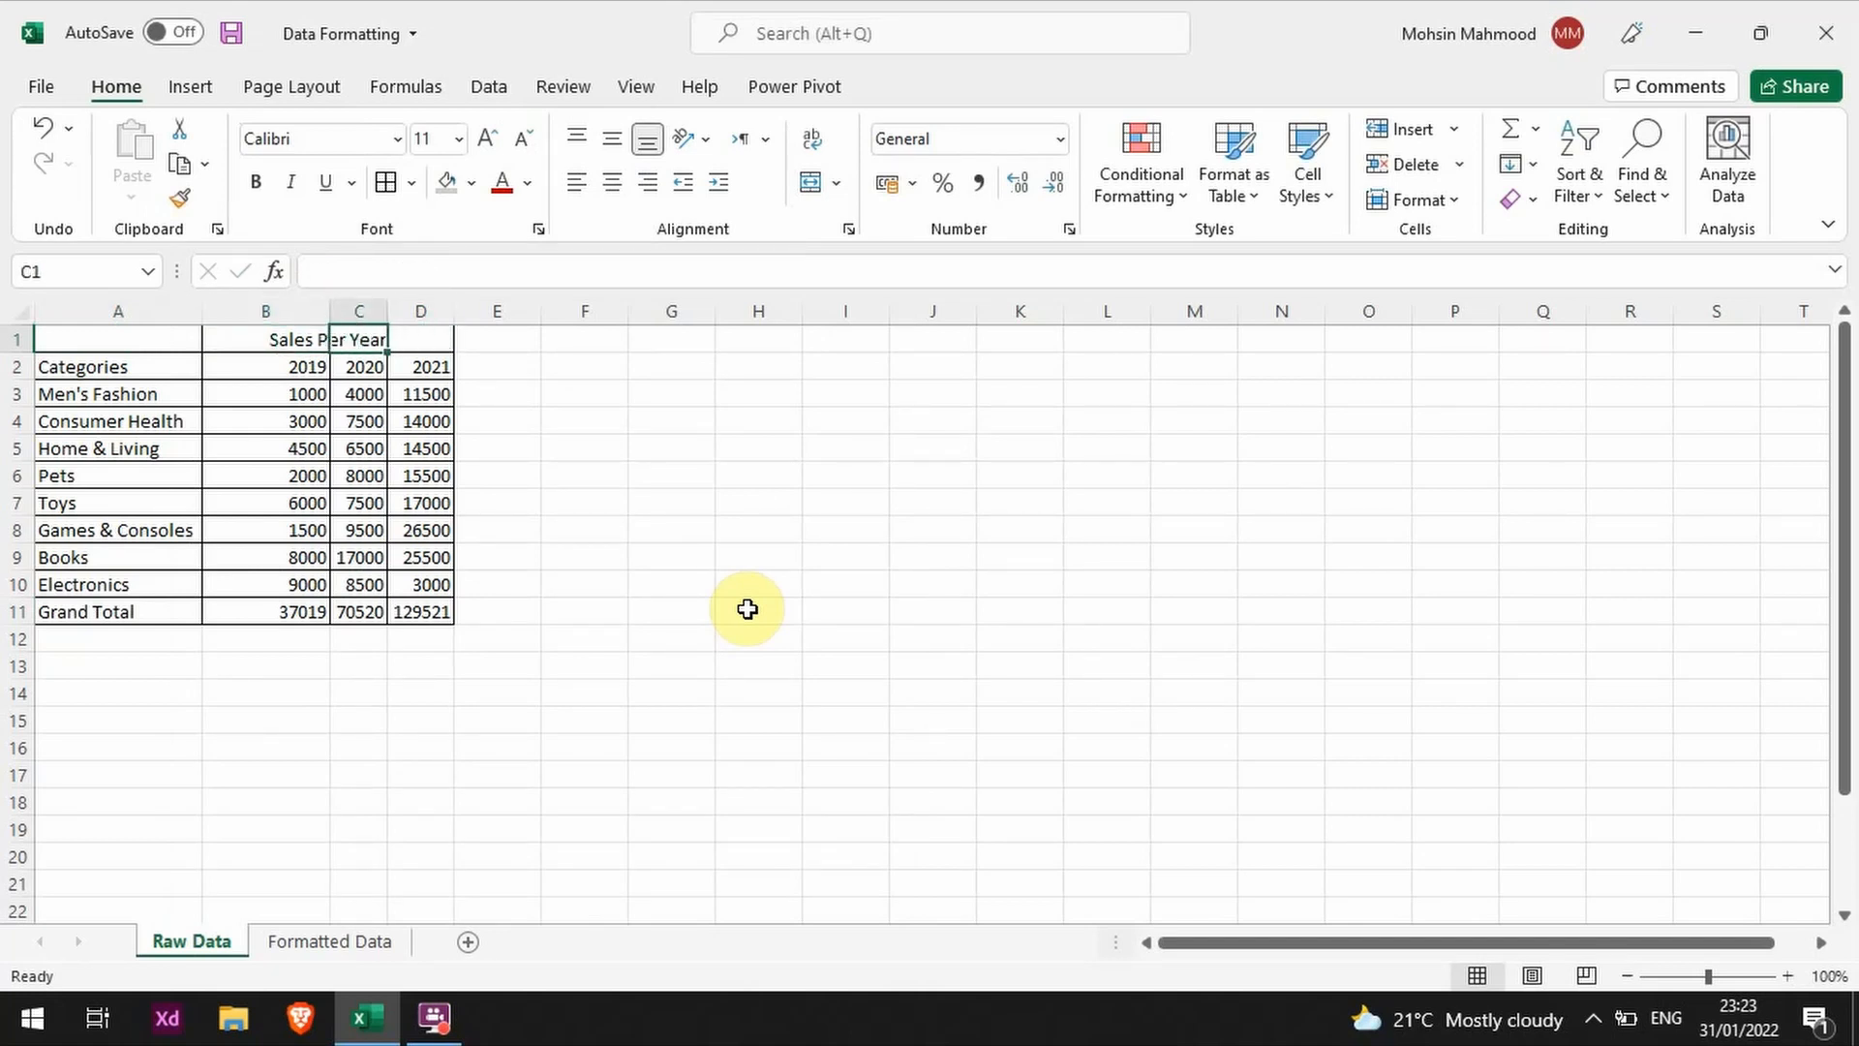
# Step: Try entering "asdasd" in C1 and "sadas" in D1 beside the centered heading, and undo both entries
pyautogui.press('Right')
pyautogui.write('asdasd')
pyautogui.press('Return')
pyautogui.press('Up')
pyautogui.press('Right')
pyautogui.write('sa')
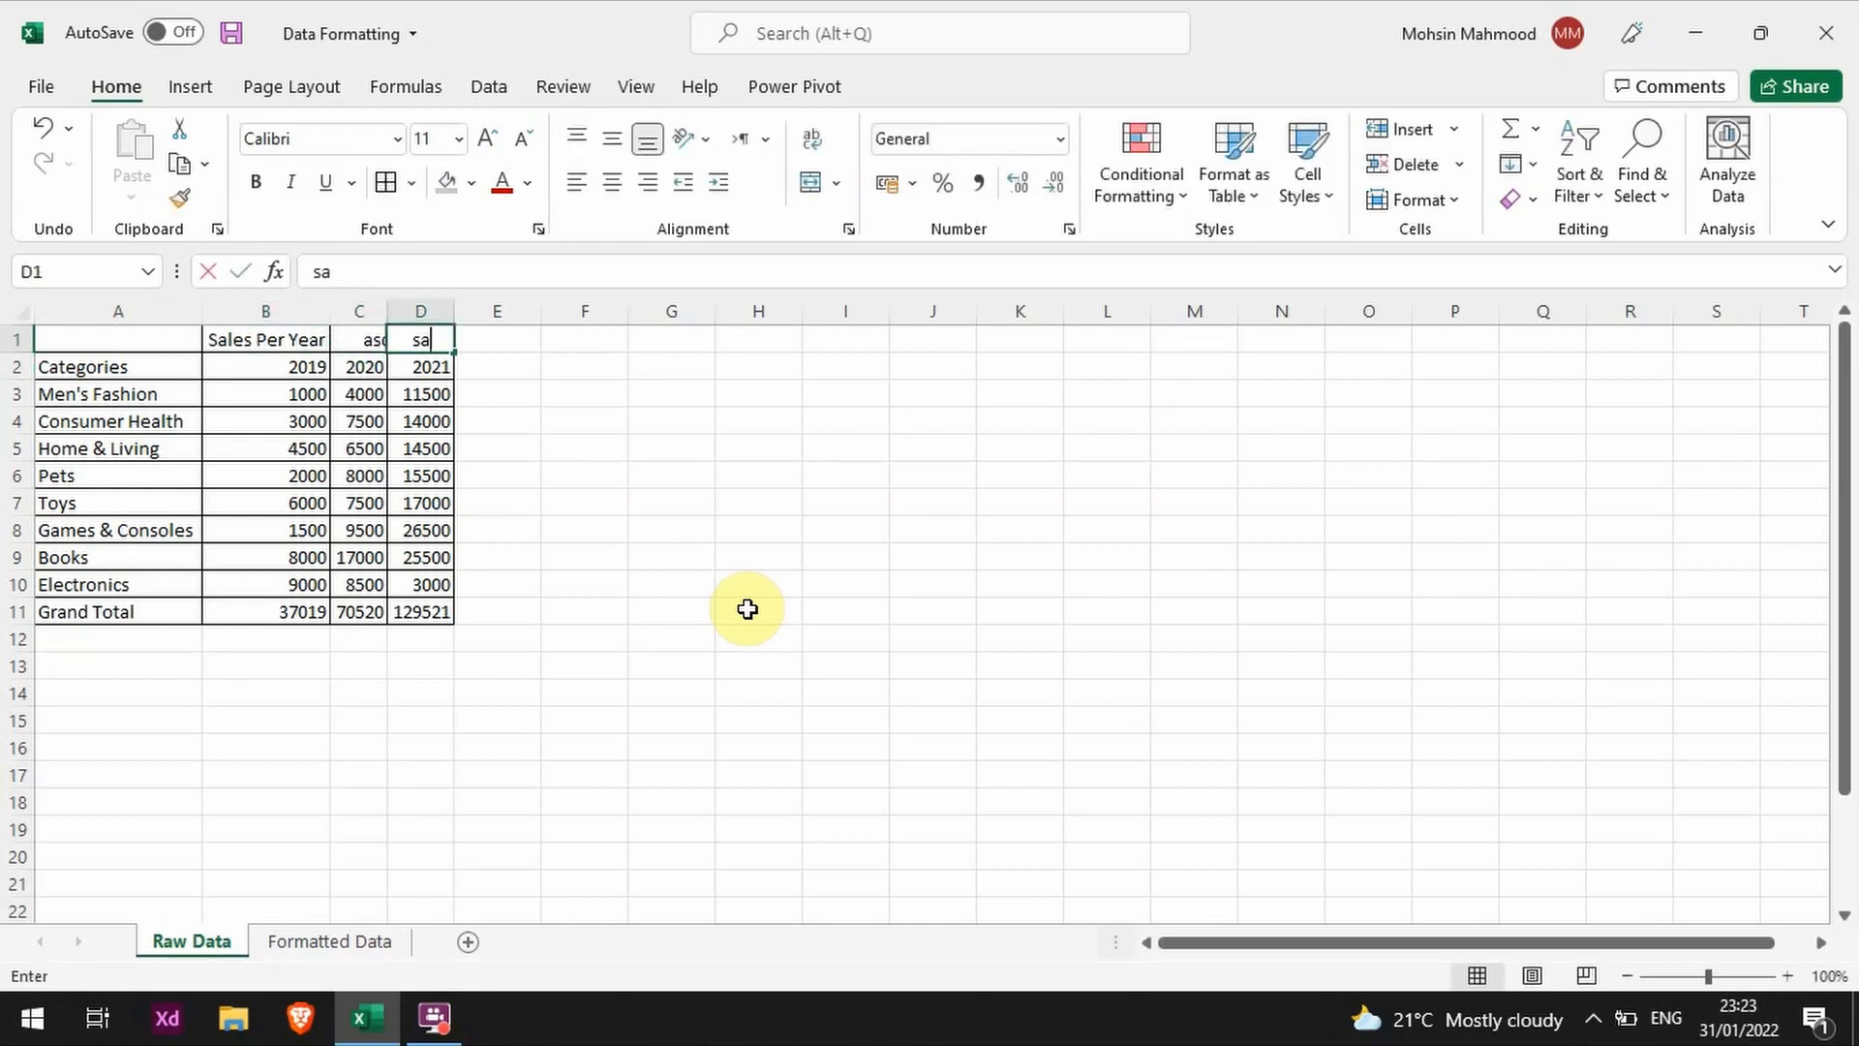
pyautogui.write('das')
pyautogui.press('Return')
pyautogui.hotkey('ctrl', 'z')
pyautogui.hotkey('ctrl', 'z')
pyautogui.hotkey('ctrl', 'z')
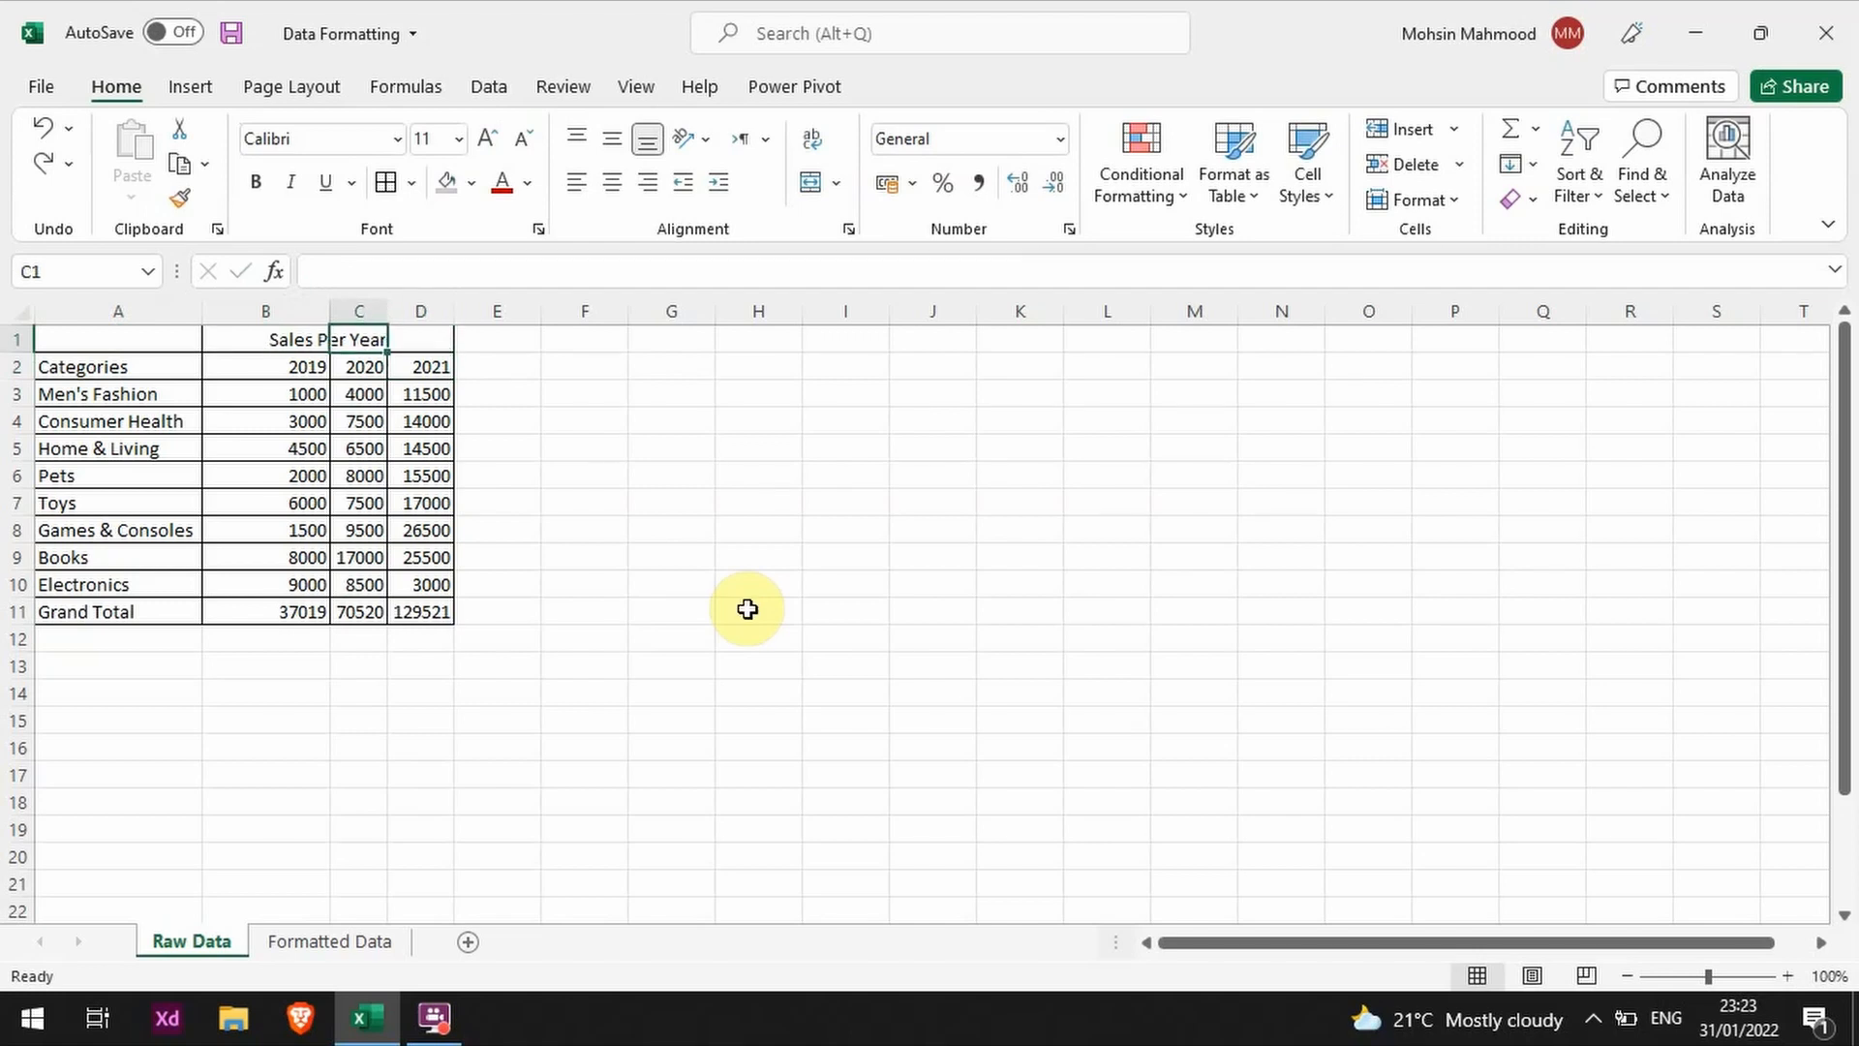
pyautogui.press('Down')
pyautogui.press('Up')
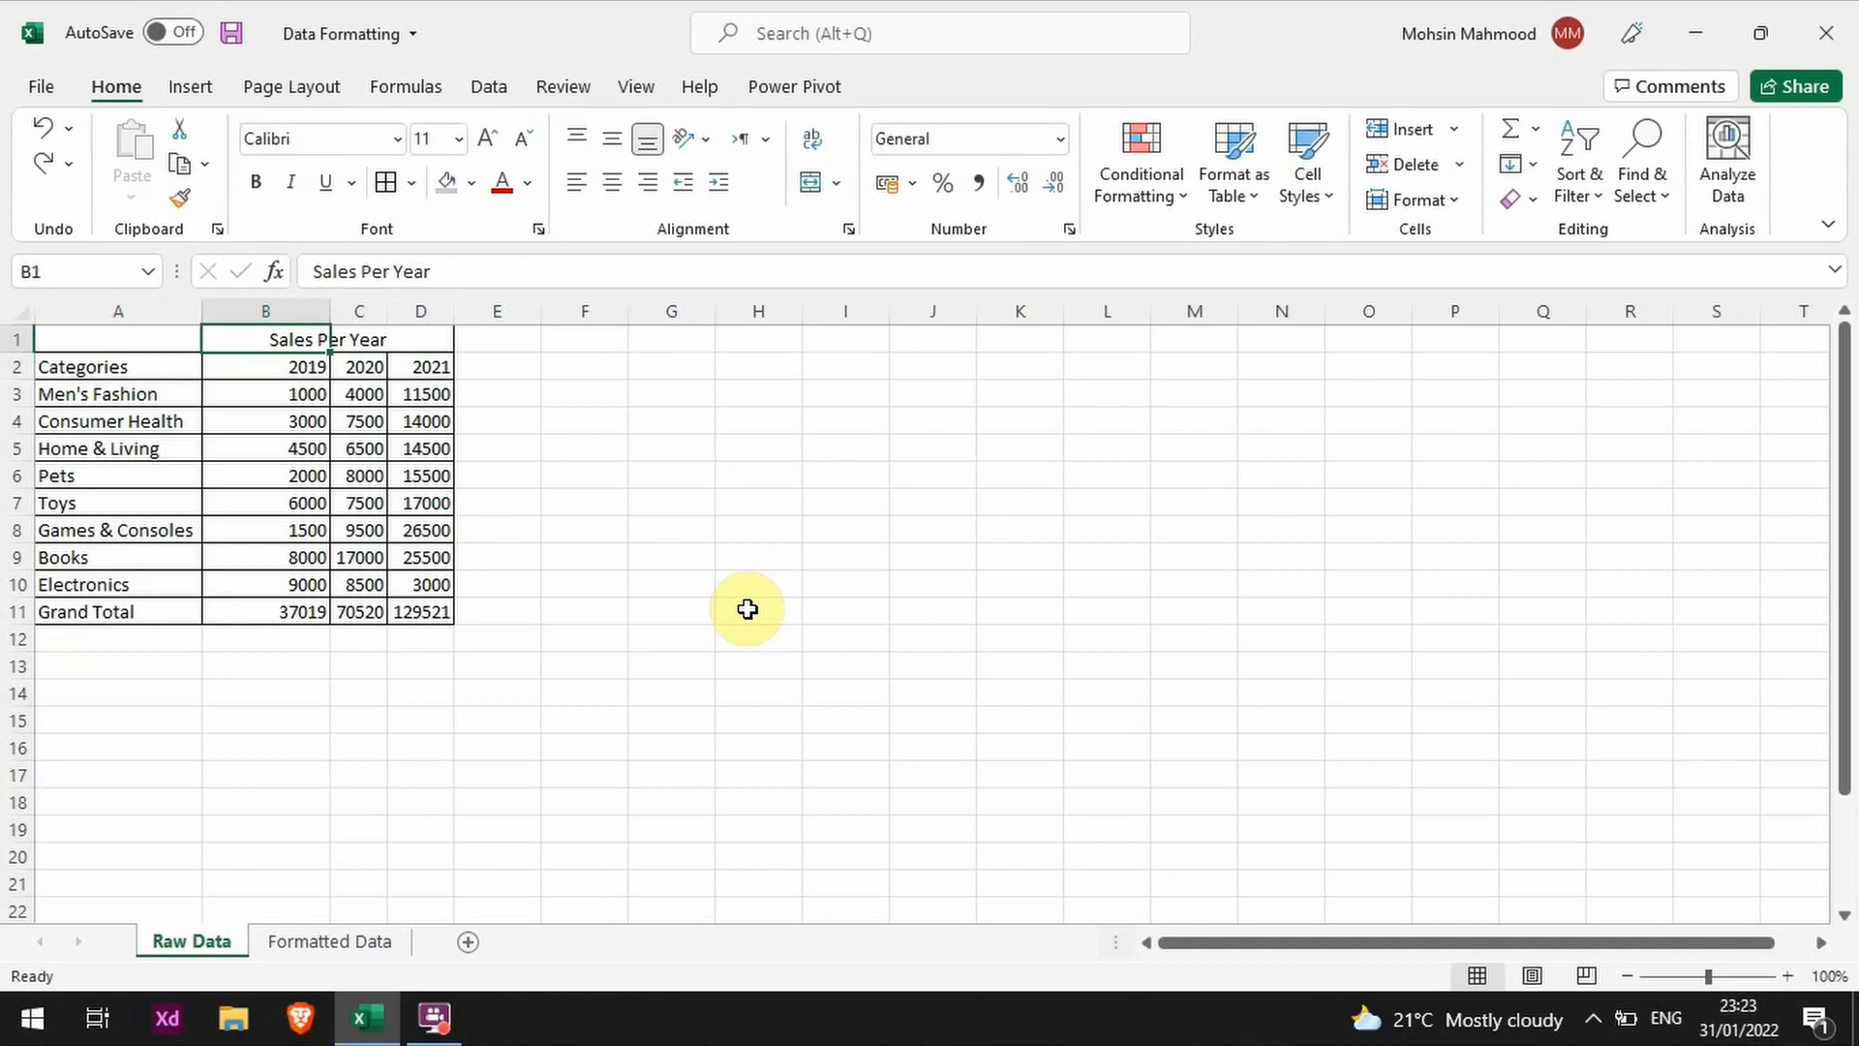
pyautogui.press('Right')
pyautogui.press('Left')
pyautogui.press('Left')
pyautogui.press('Down')
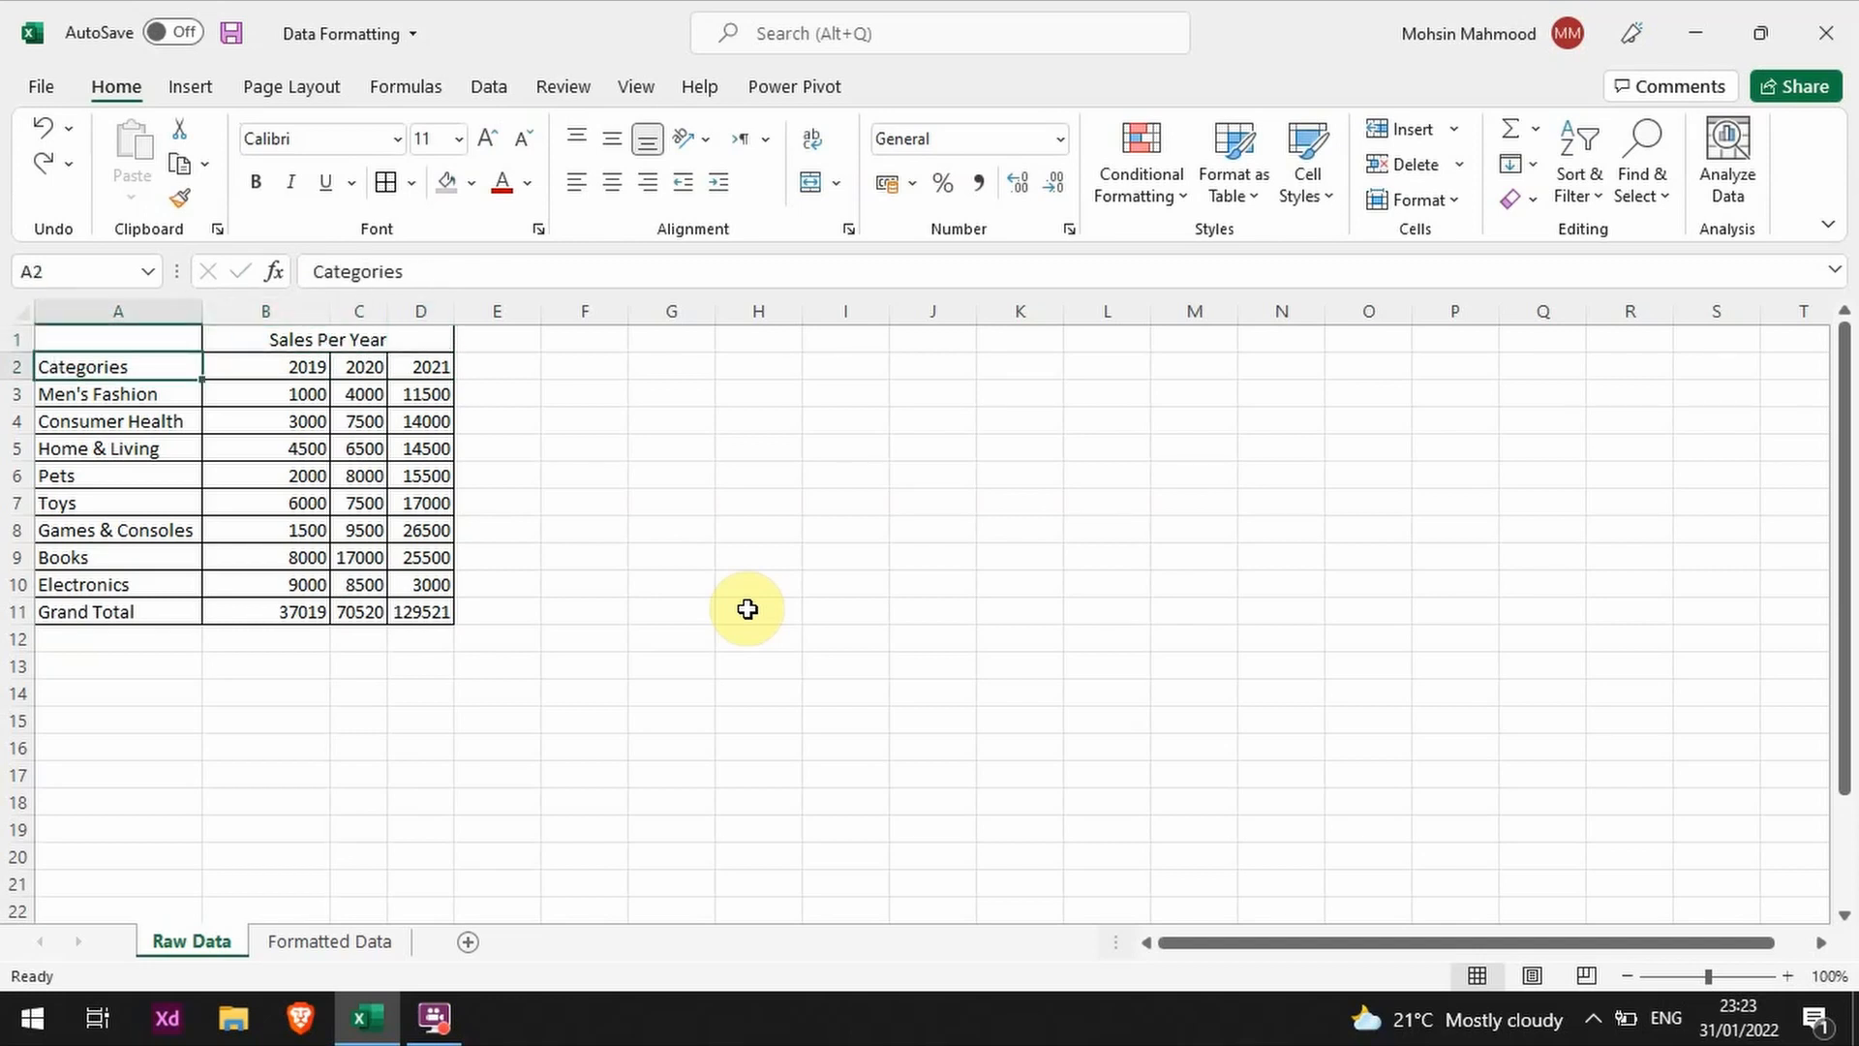
# Step: Merge and center cells A1:A2 so the Categories heading spans both header rows
pyautogui.hotkey('shift', 'Up')
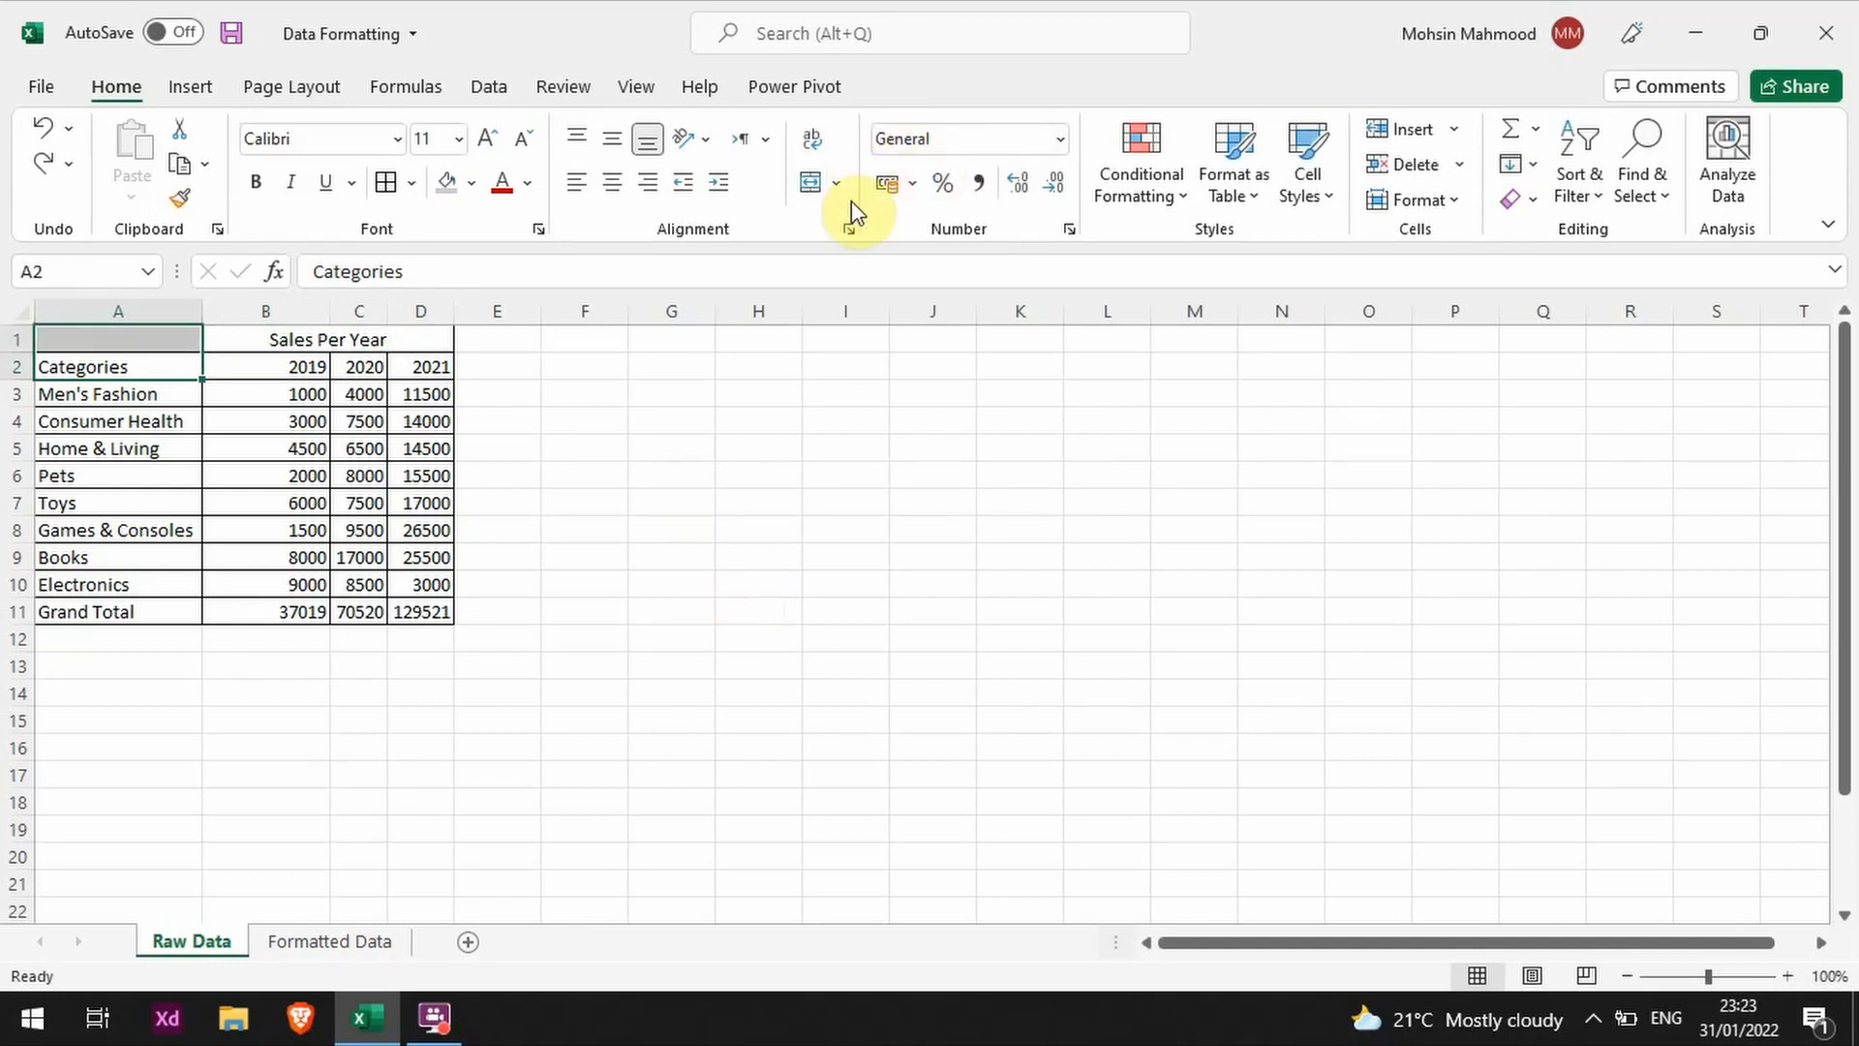
pyautogui.rightClick(182, 369)
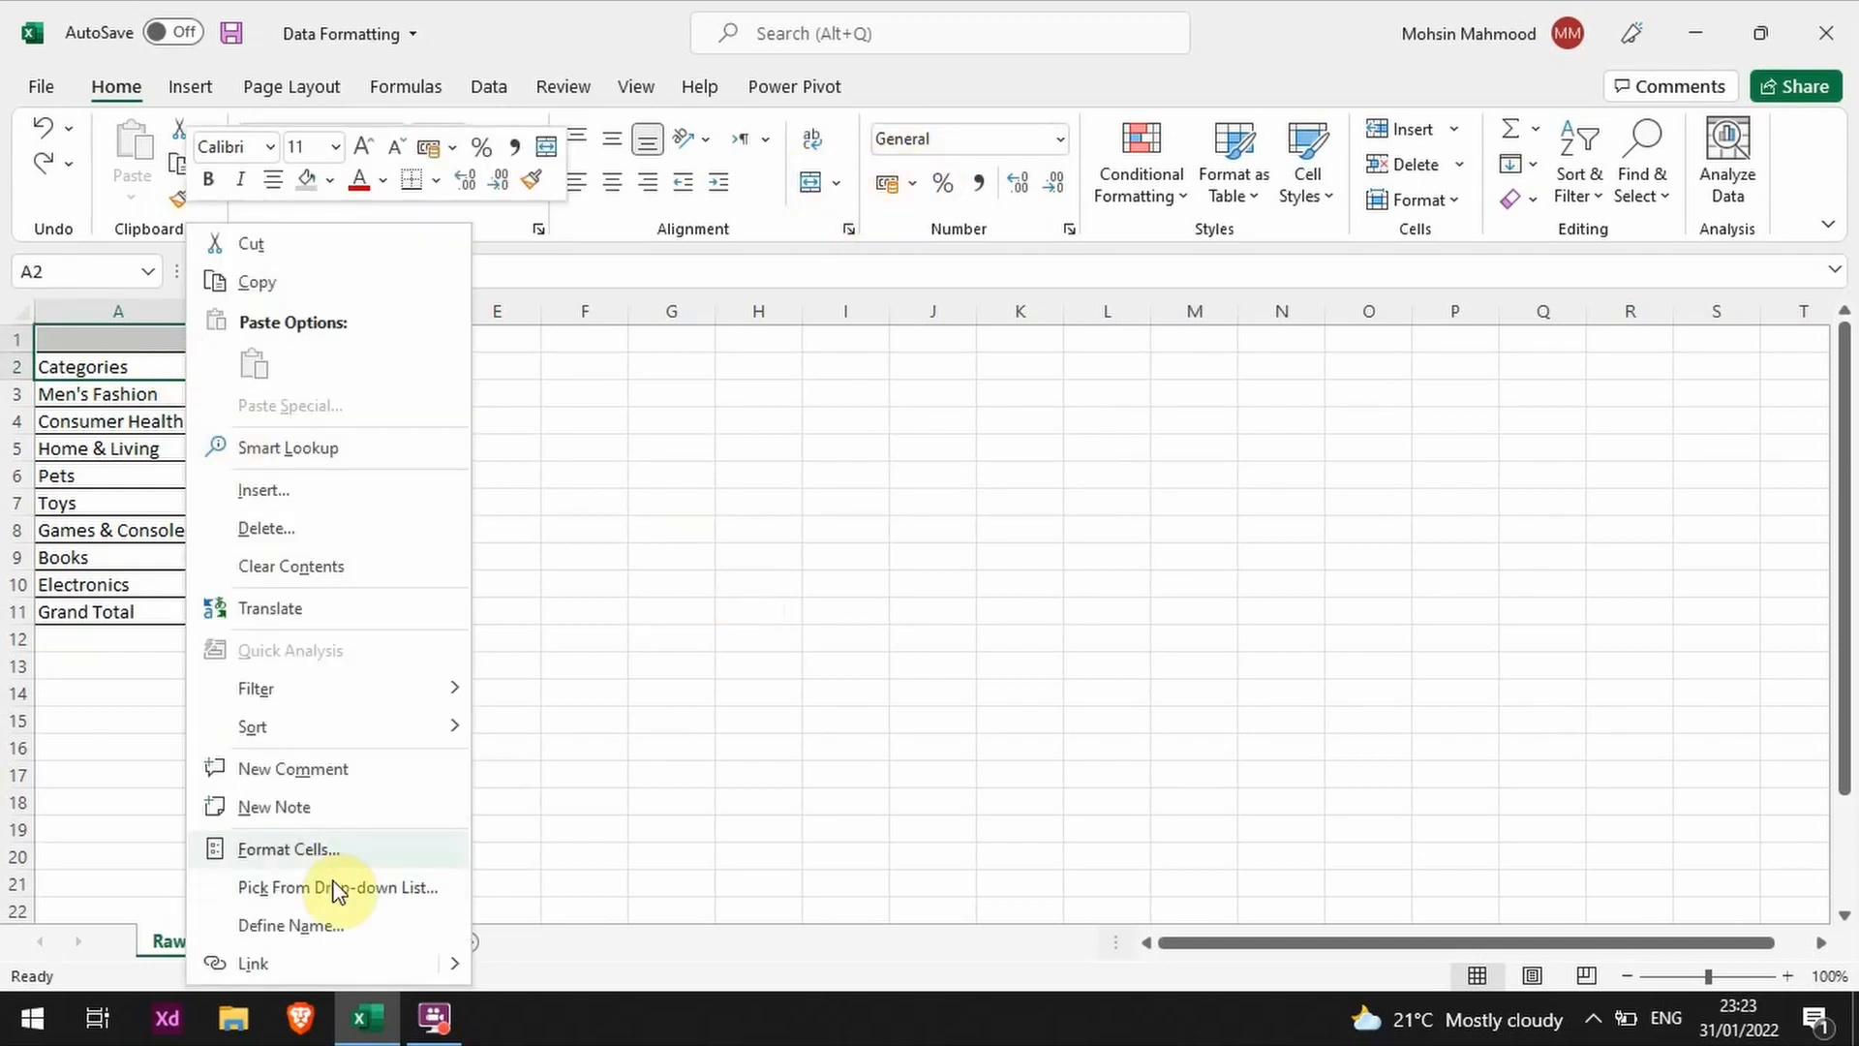
pyautogui.click(344, 849)
pyautogui.click(149, 533)
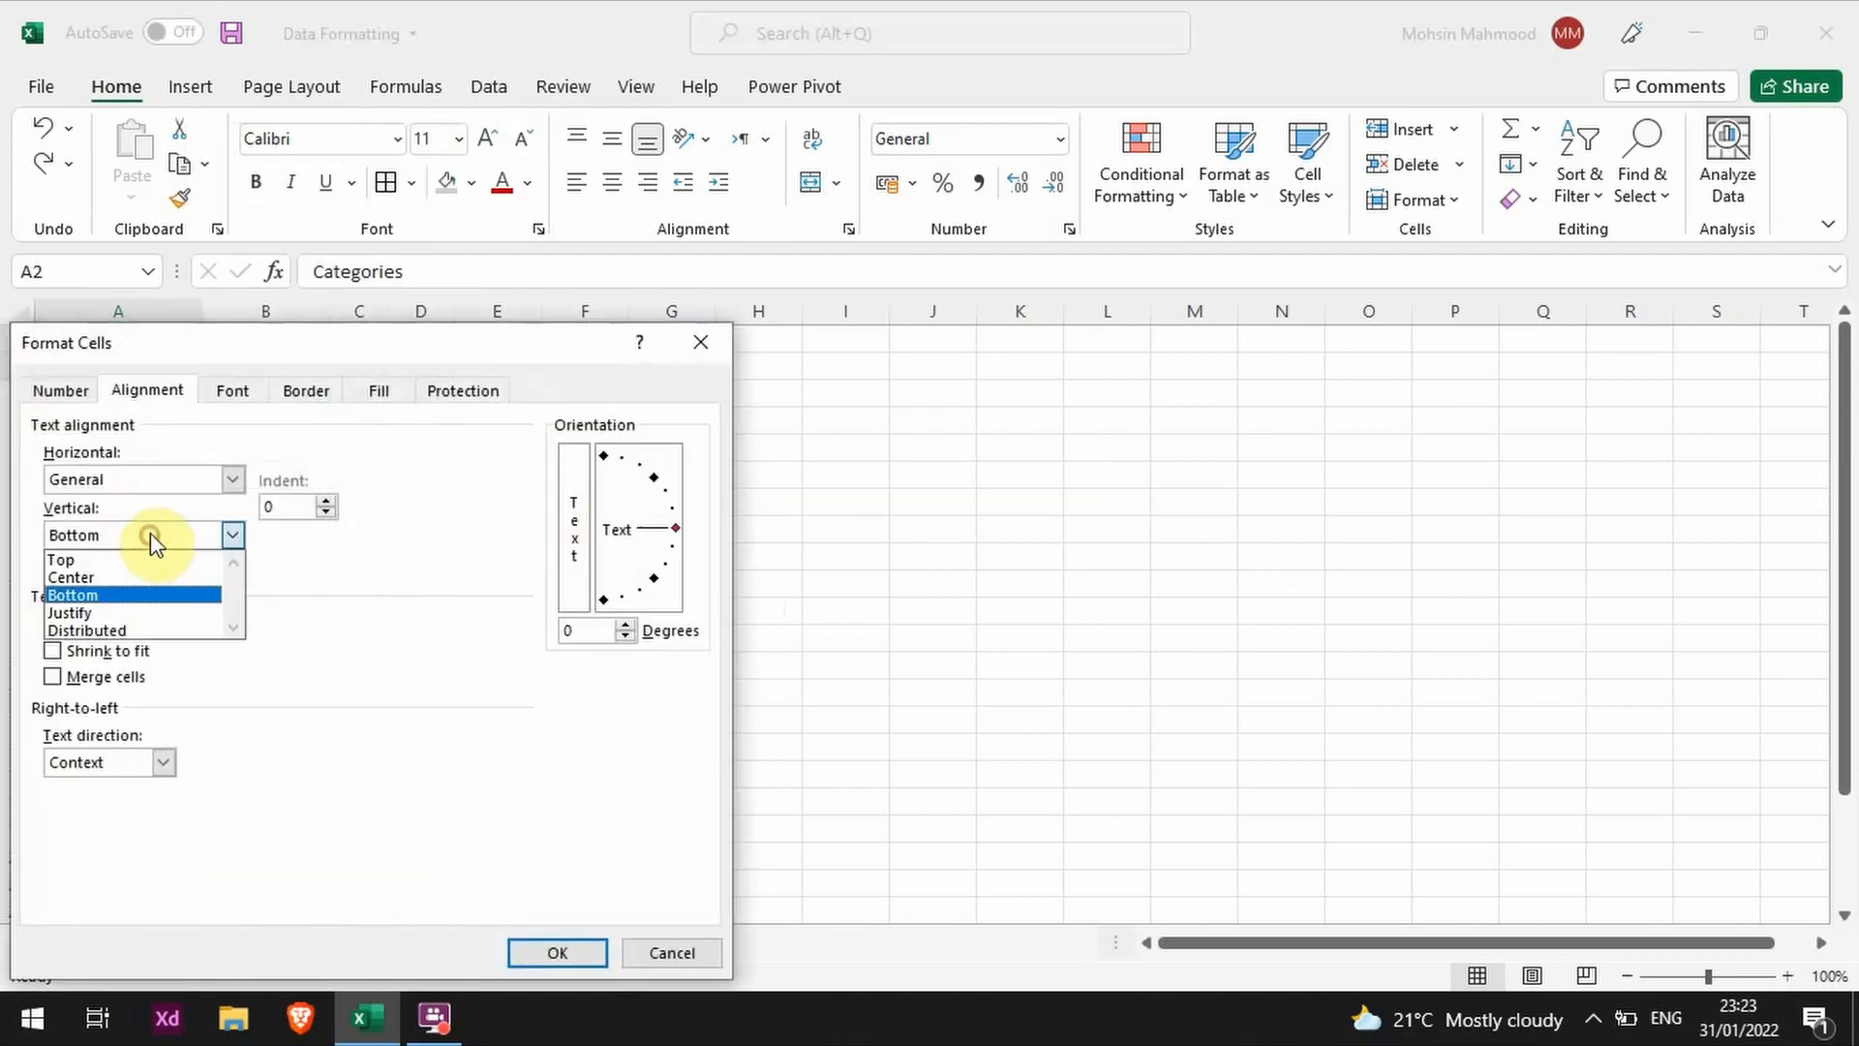
pyautogui.click(358, 627)
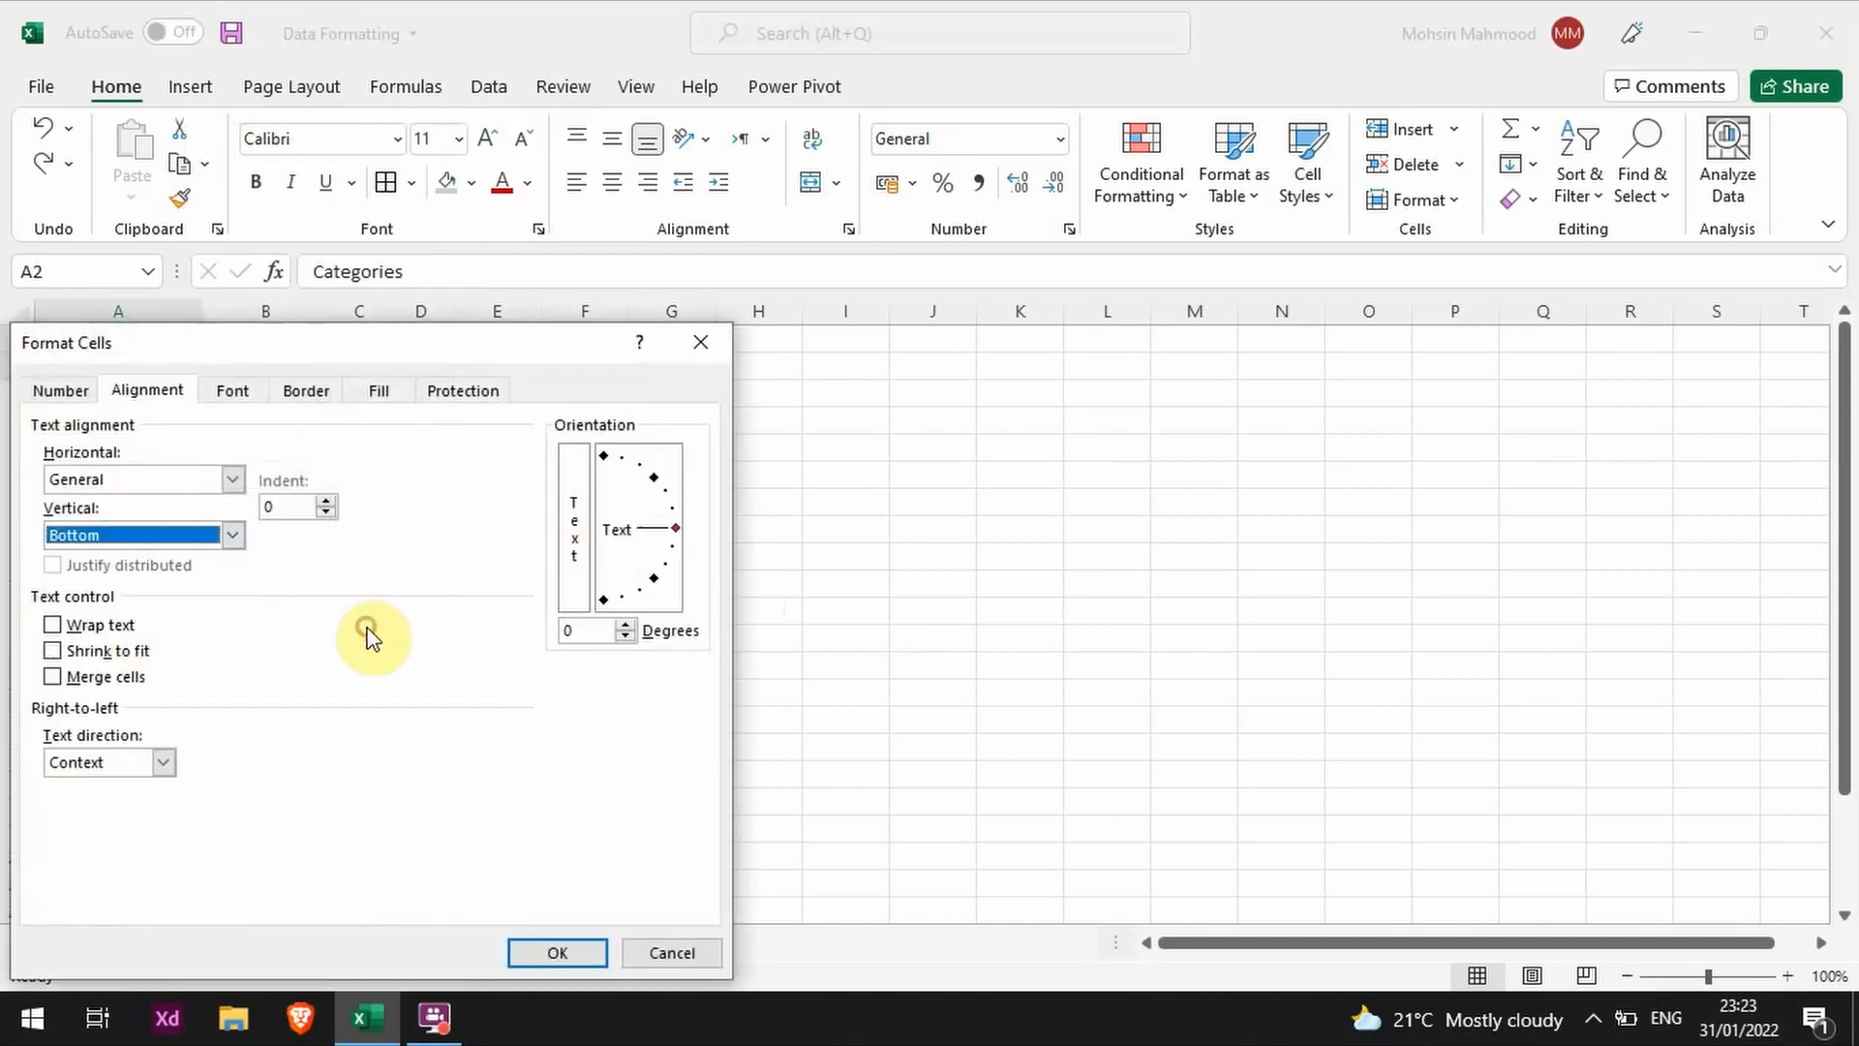
pyautogui.click(667, 952)
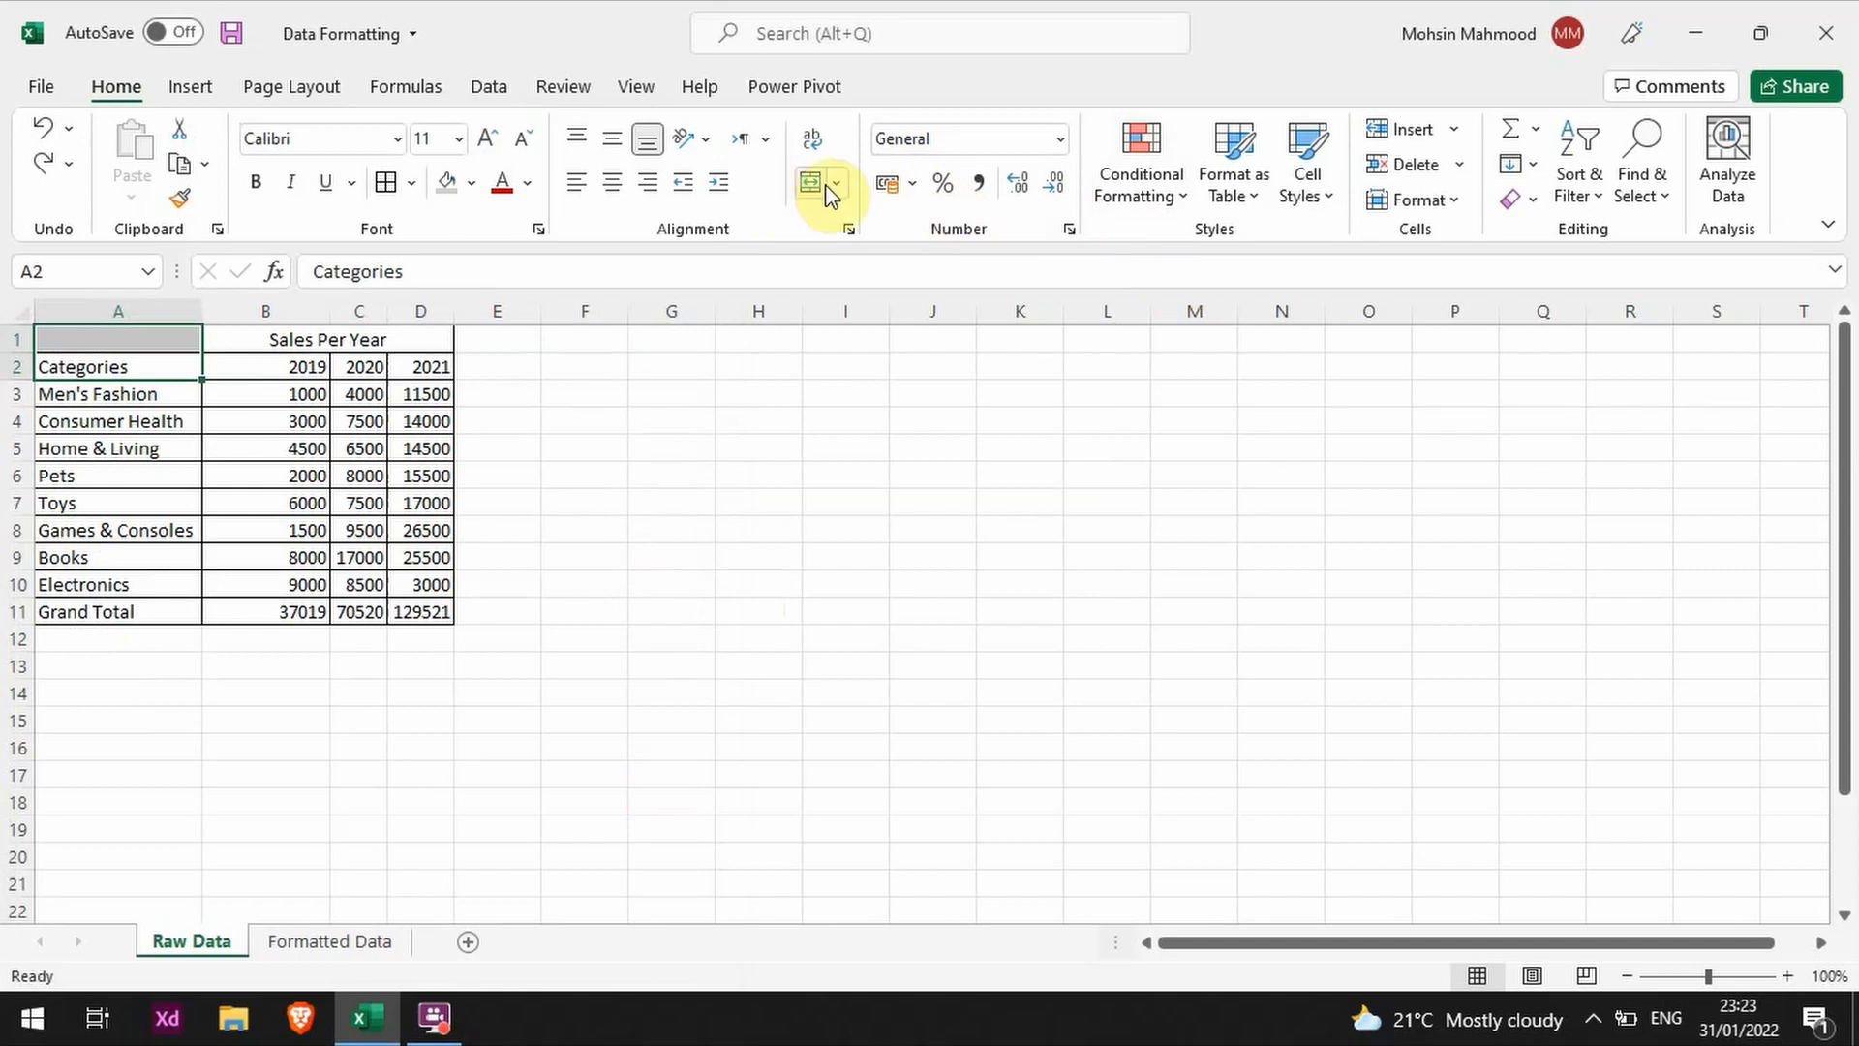
pyautogui.click(812, 182)
pyautogui.click(740, 528)
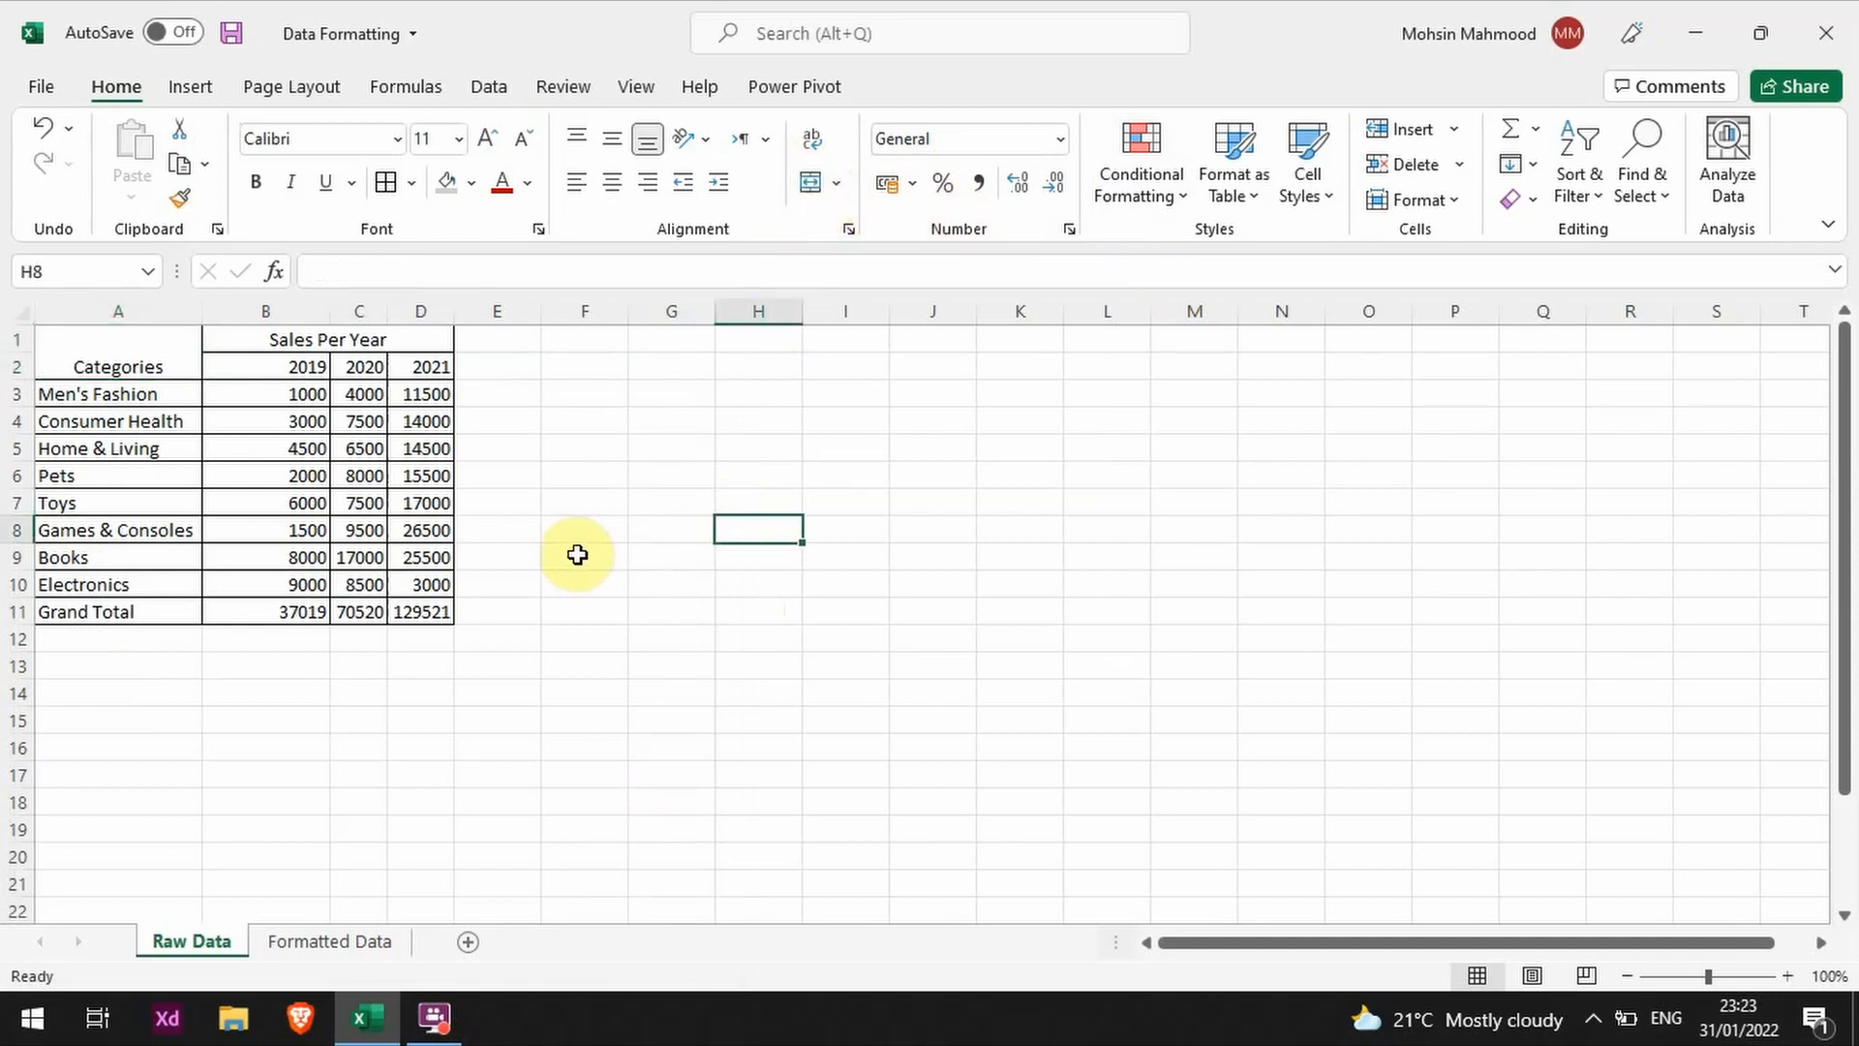
pyautogui.moveTo(422, 366); pyautogui.dragTo(291, 365)
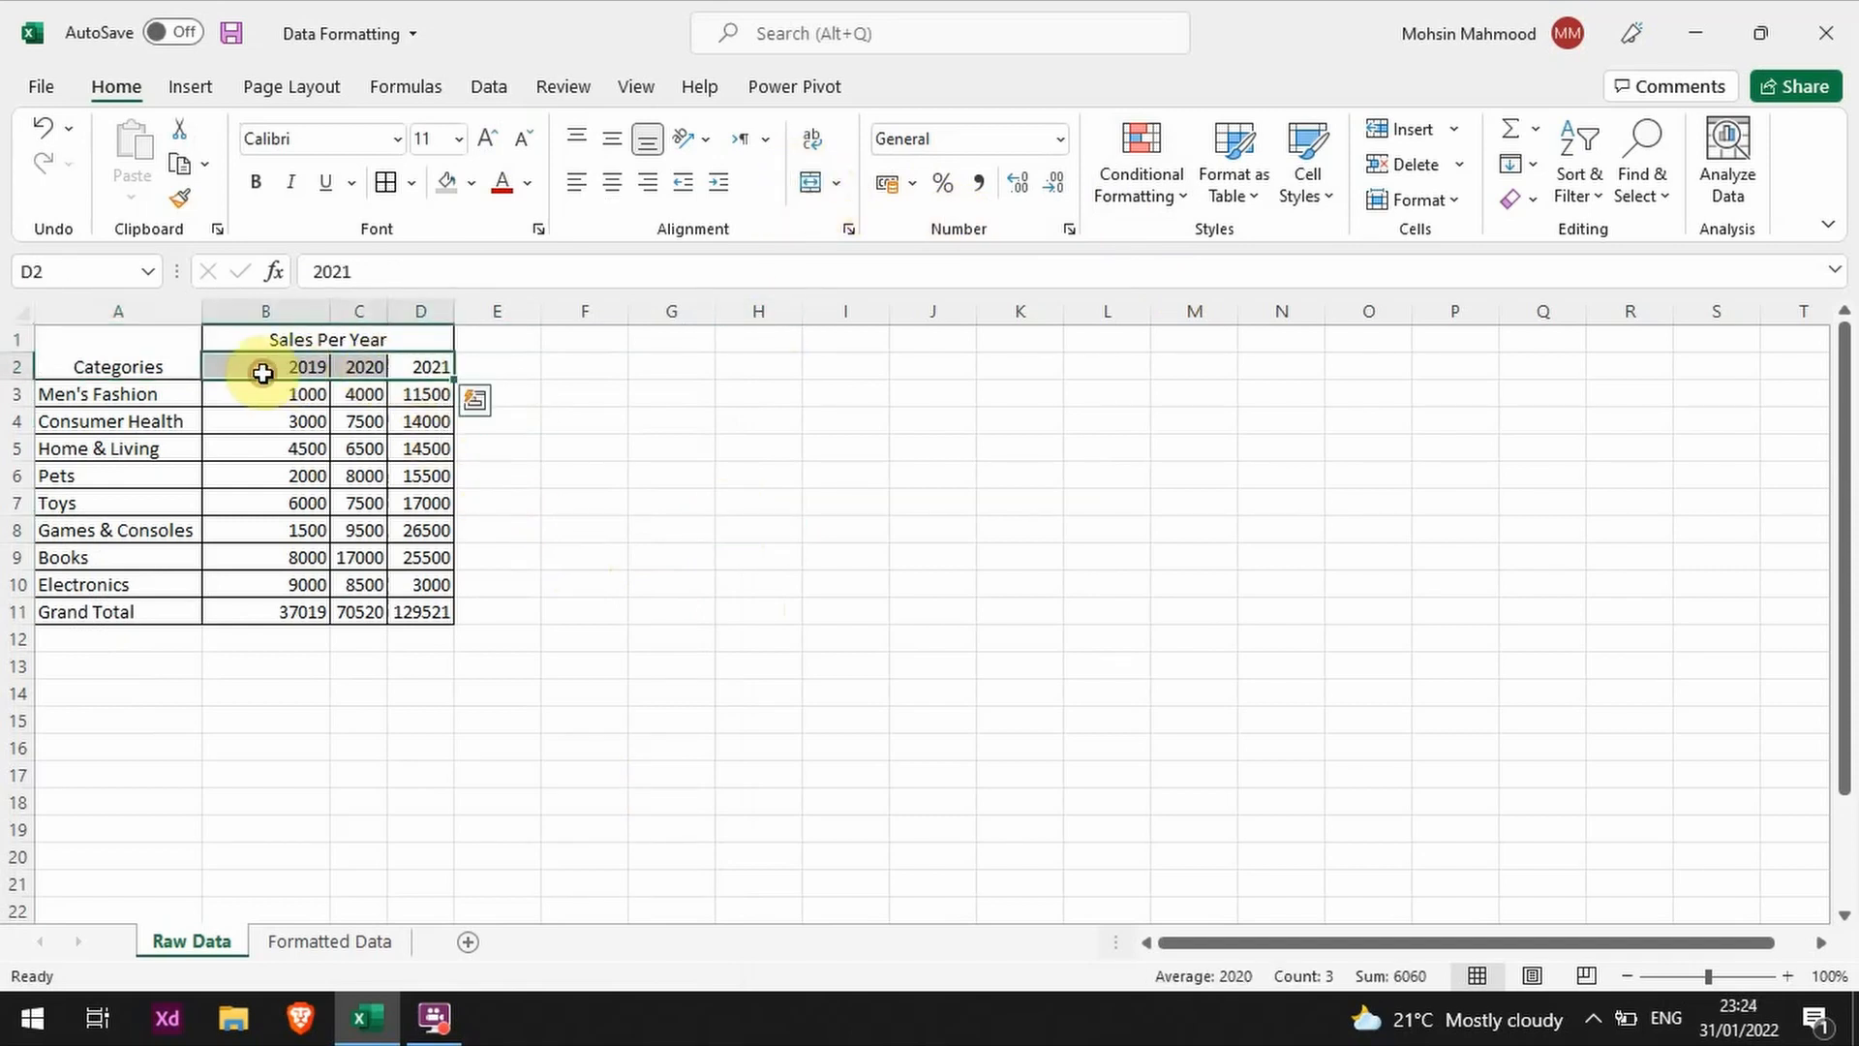
pyautogui.moveTo(125, 615); pyautogui.dragTo(415, 605)
pyautogui.click(758, 610)
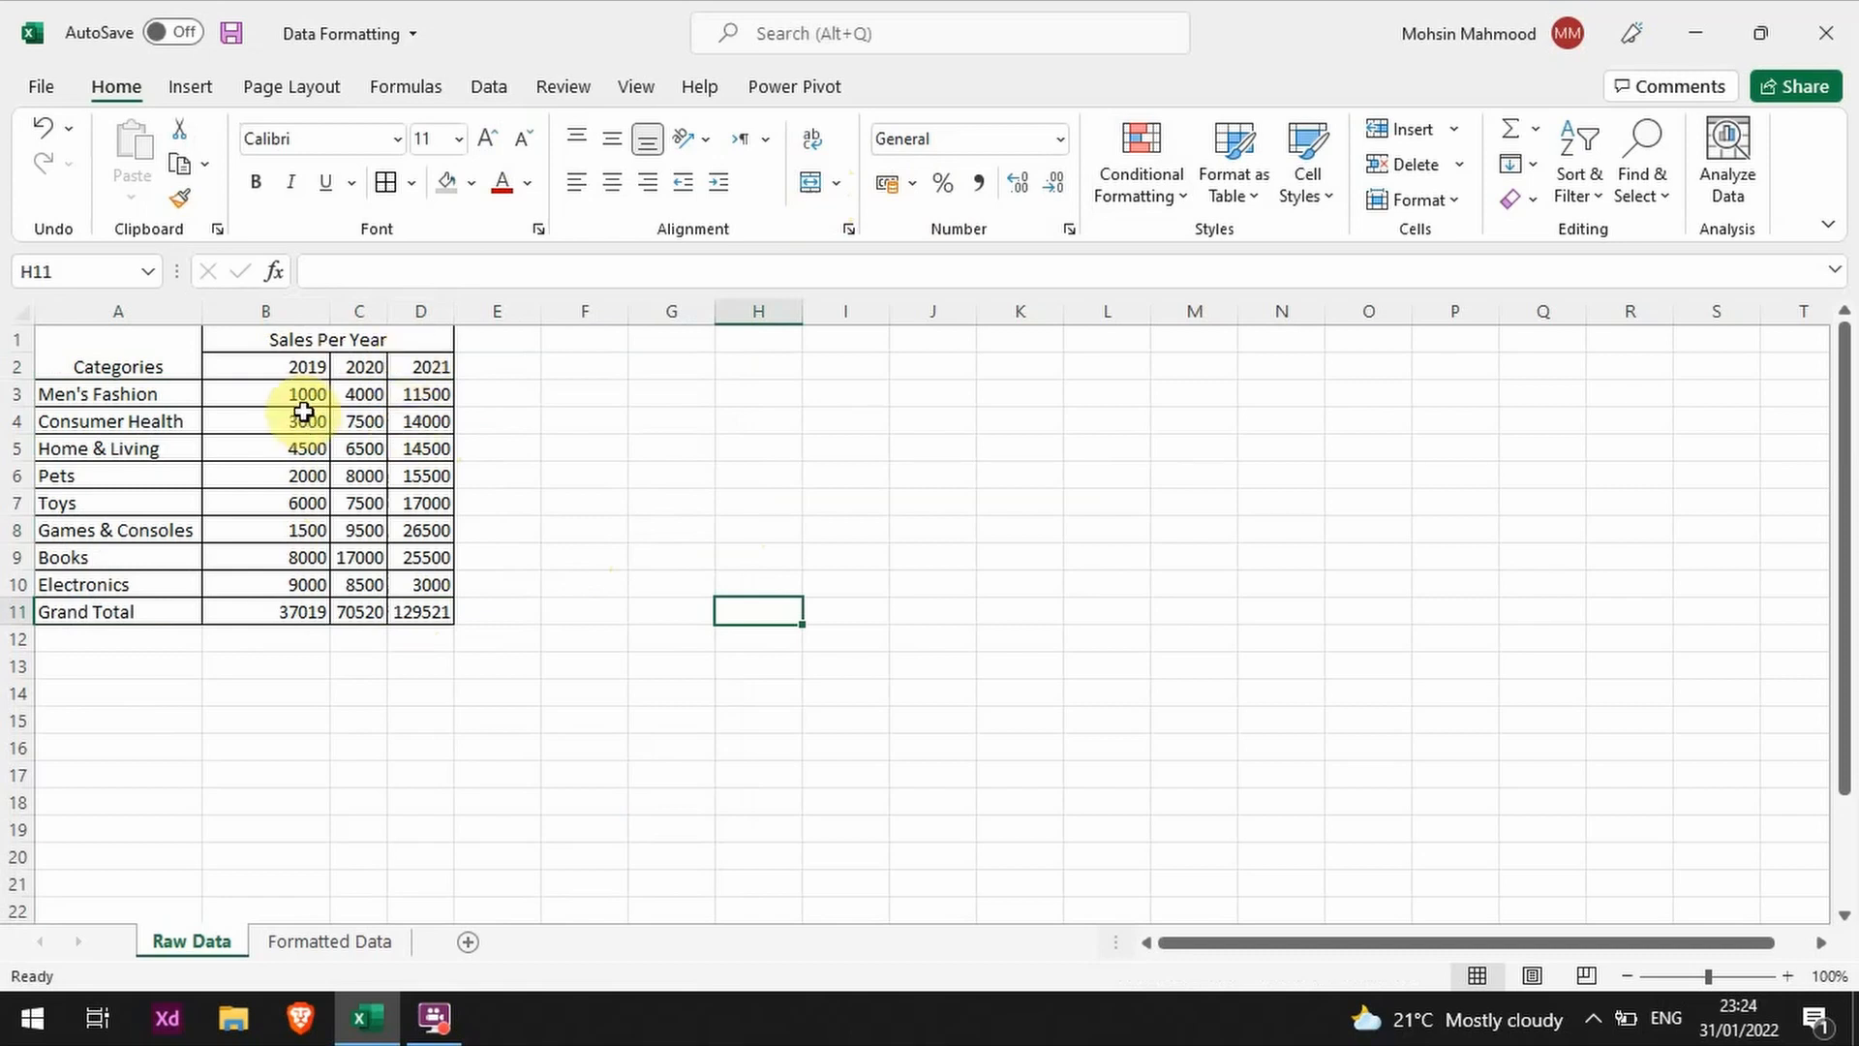
# Step: Make the header cells A1:D2 bold and italic, and increase their font size to 14
pyautogui.moveTo(419, 341); pyautogui.dragTo(153, 366)
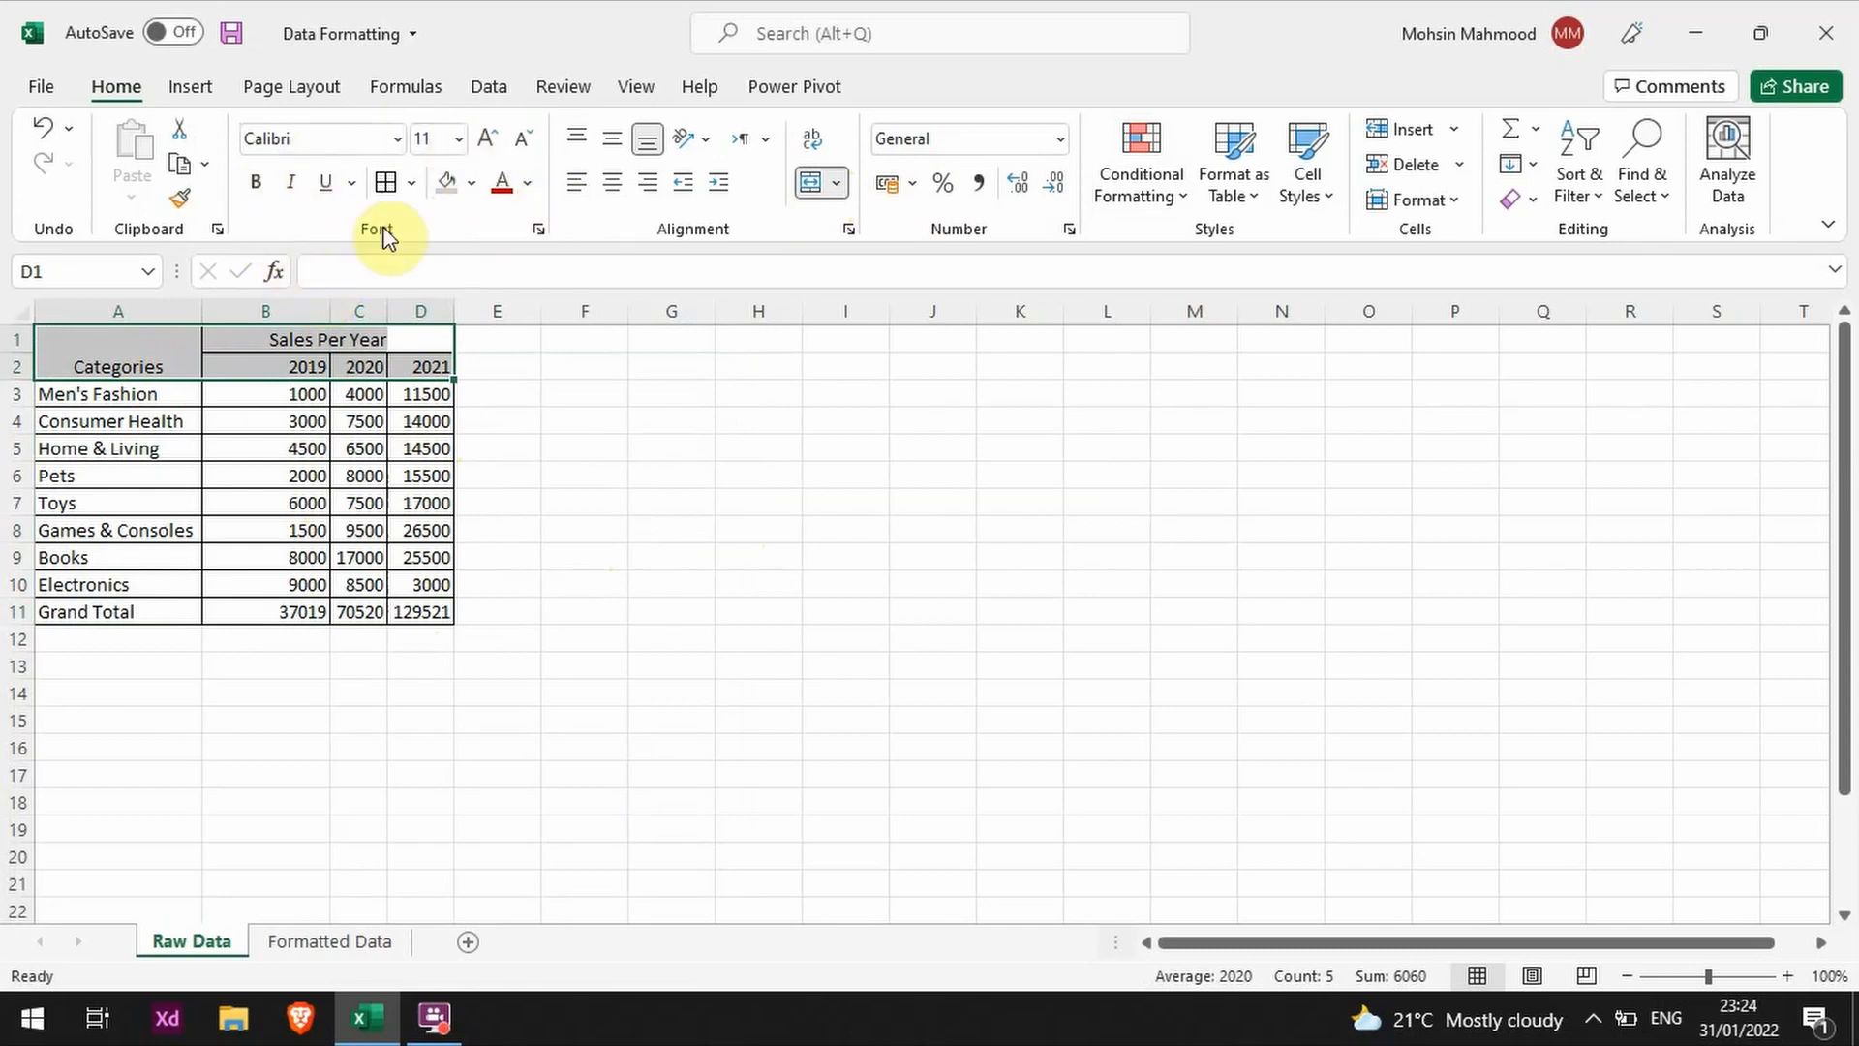
pyautogui.click(258, 190)
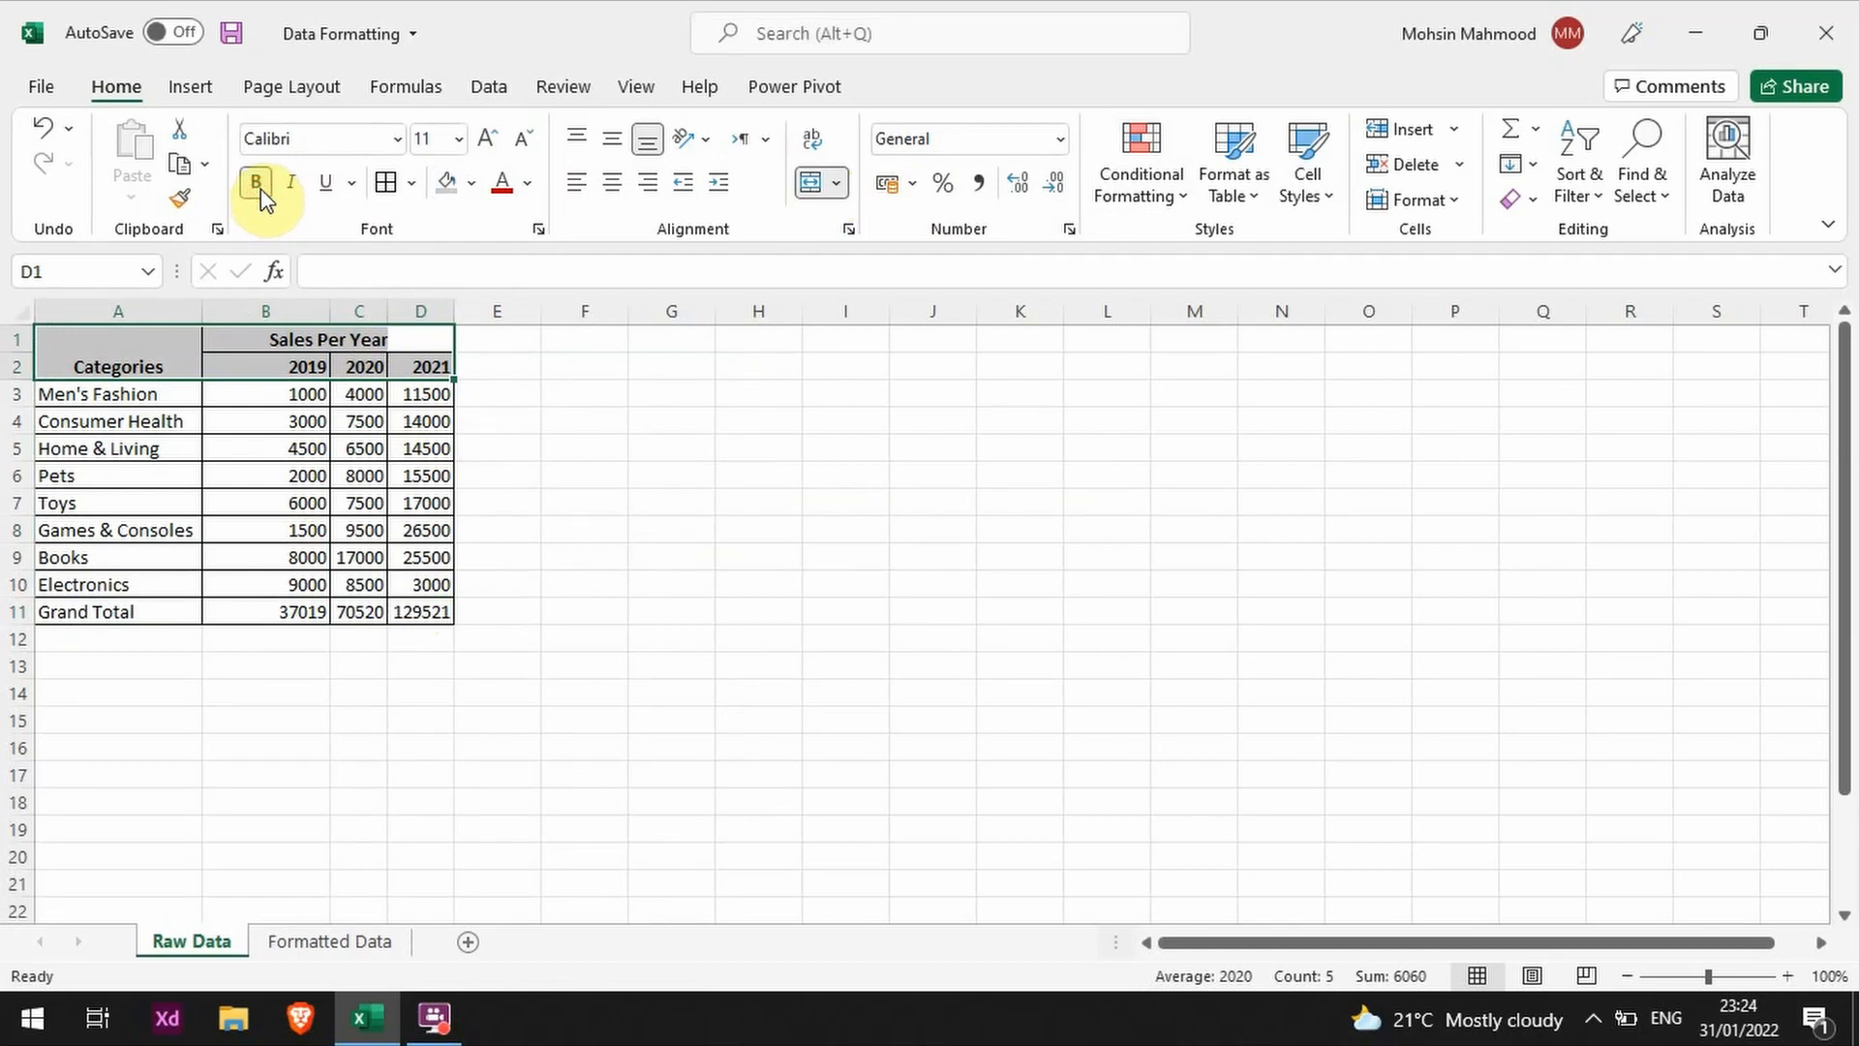
pyautogui.click(290, 184)
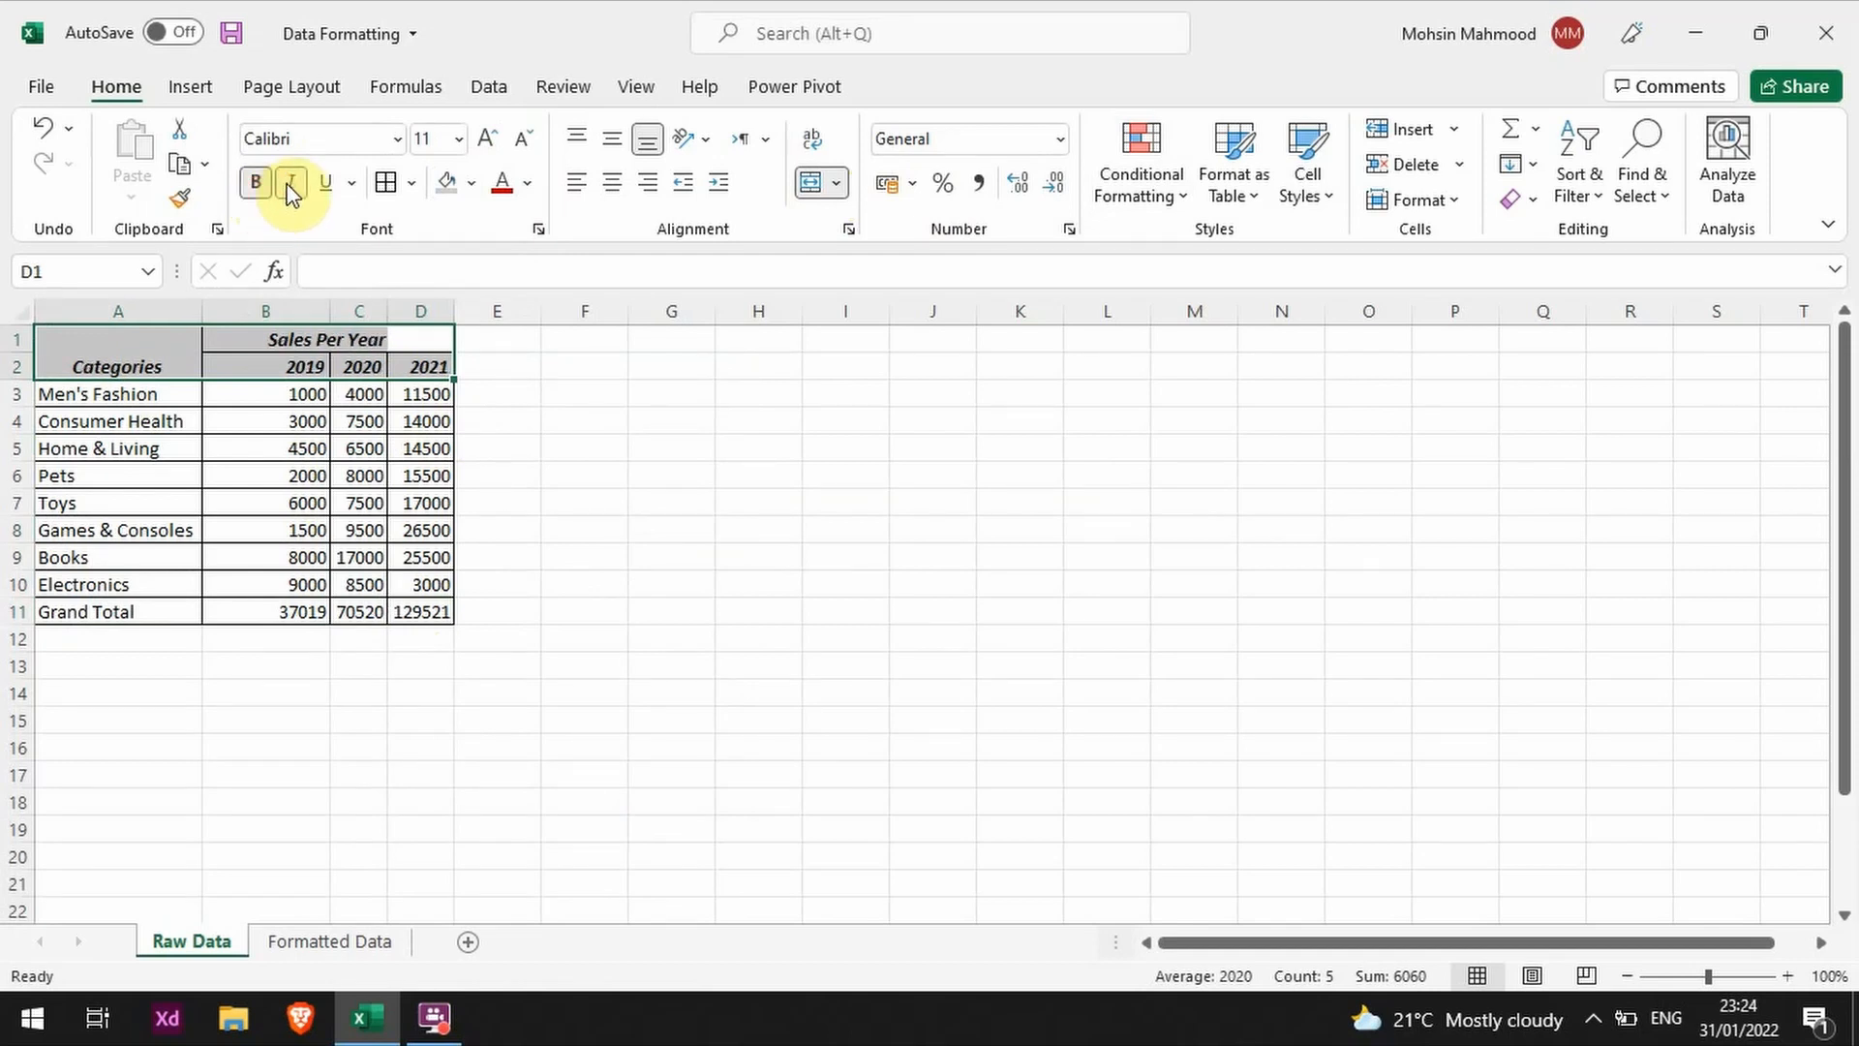
pyautogui.click(484, 142)
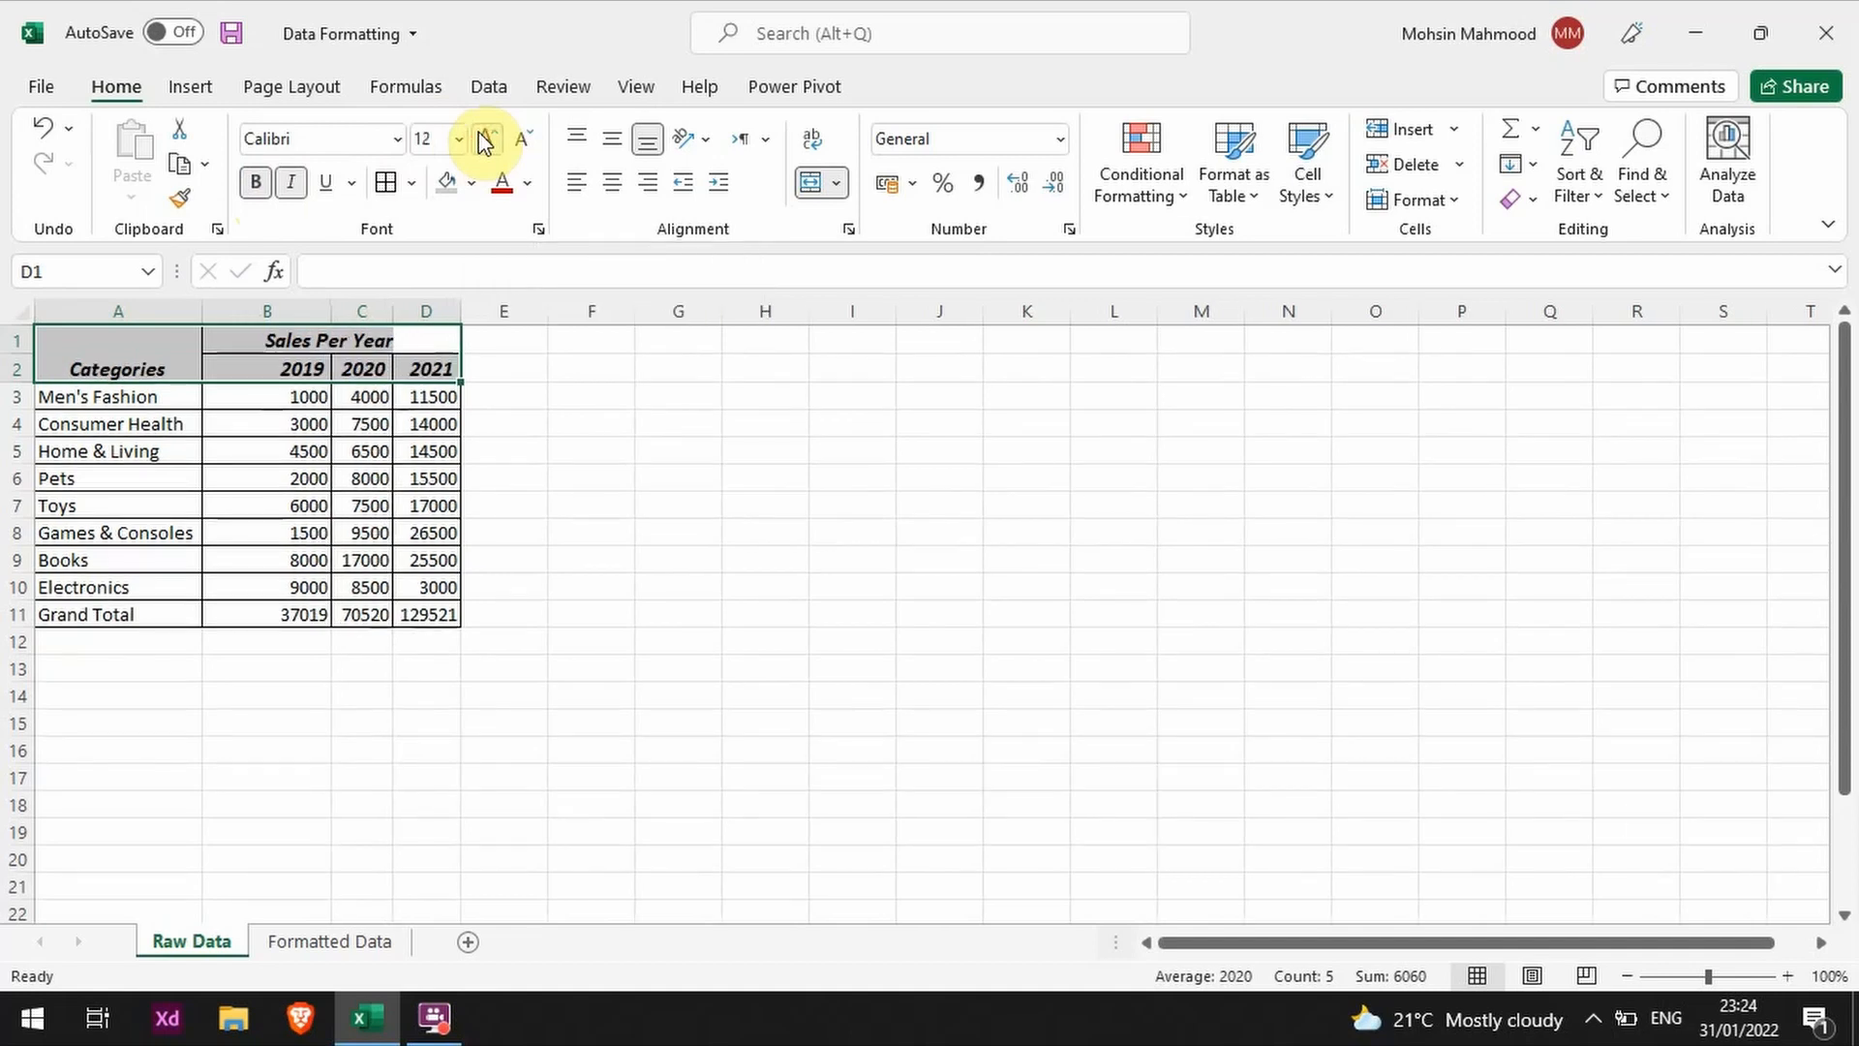
pyautogui.click(484, 142)
pyautogui.click(630, 543)
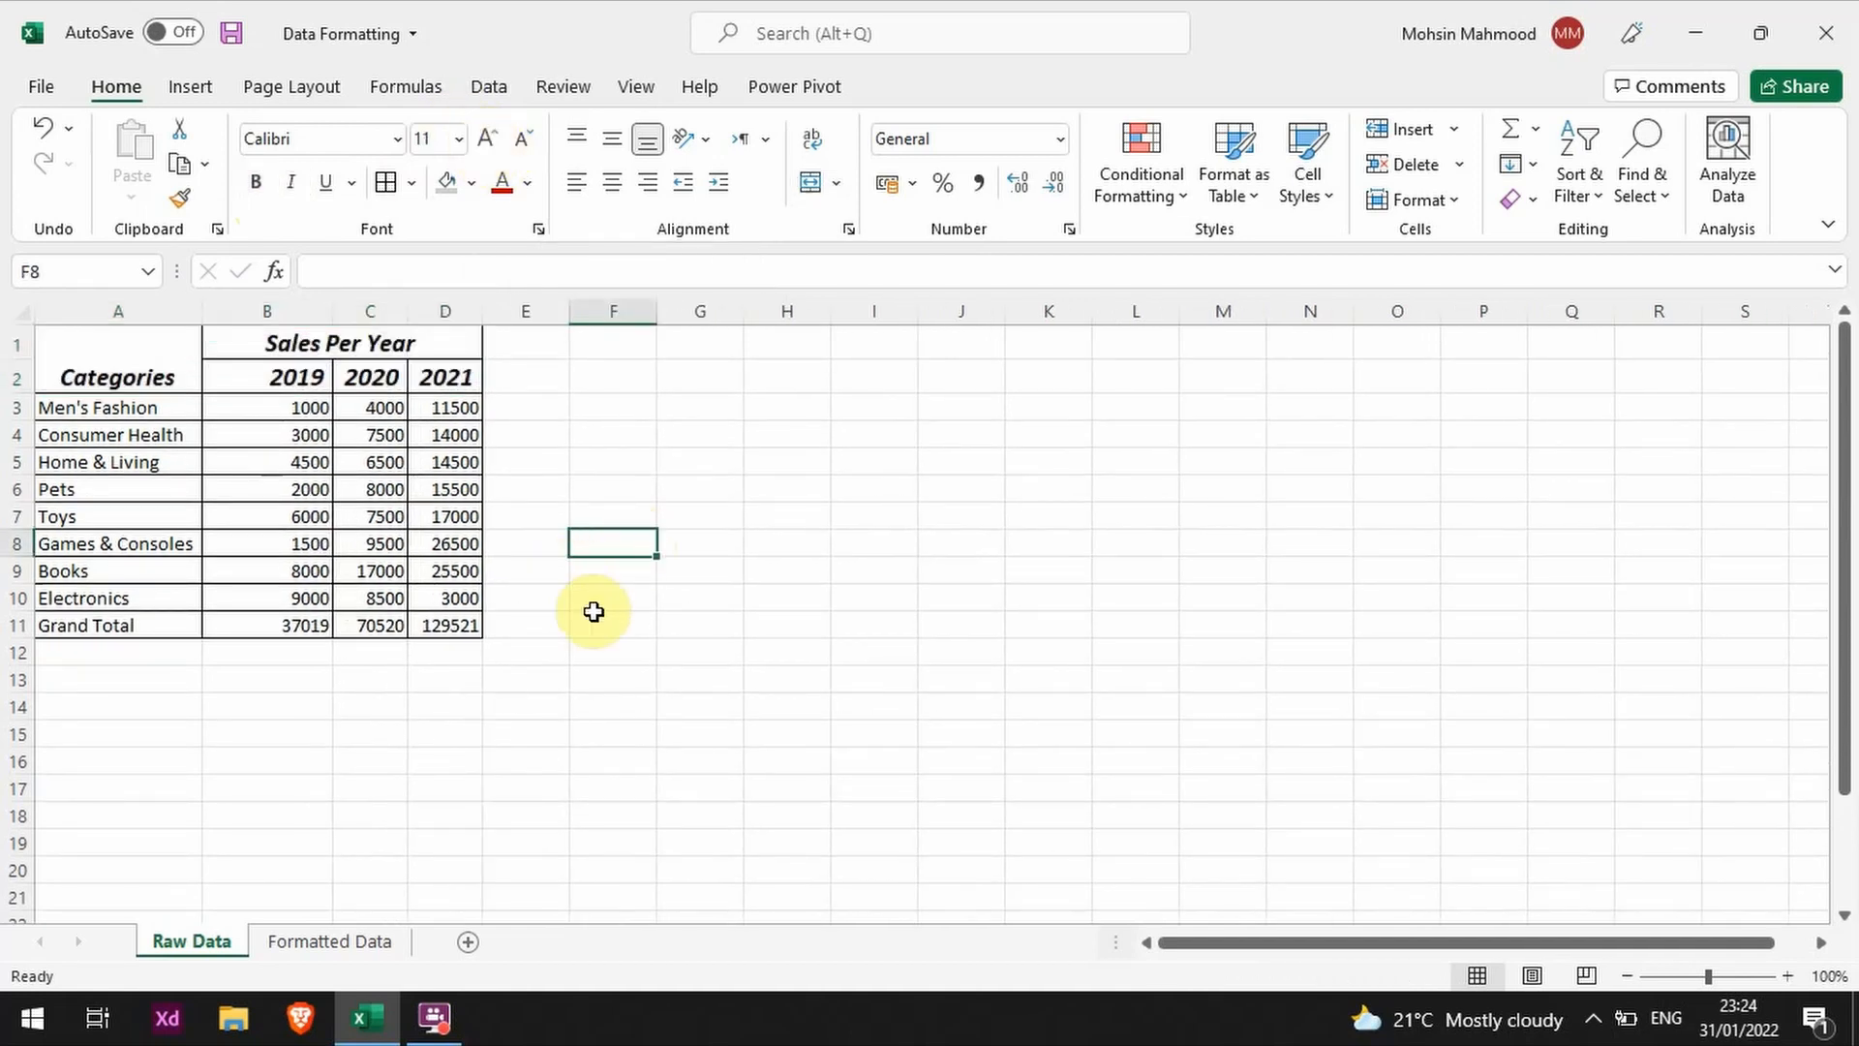
# Step: Make the Grand Total row A11:D11 bold and italic with font size 14
pyautogui.moveTo(431, 626); pyautogui.dragTo(75, 625)
pyautogui.click(255, 182)
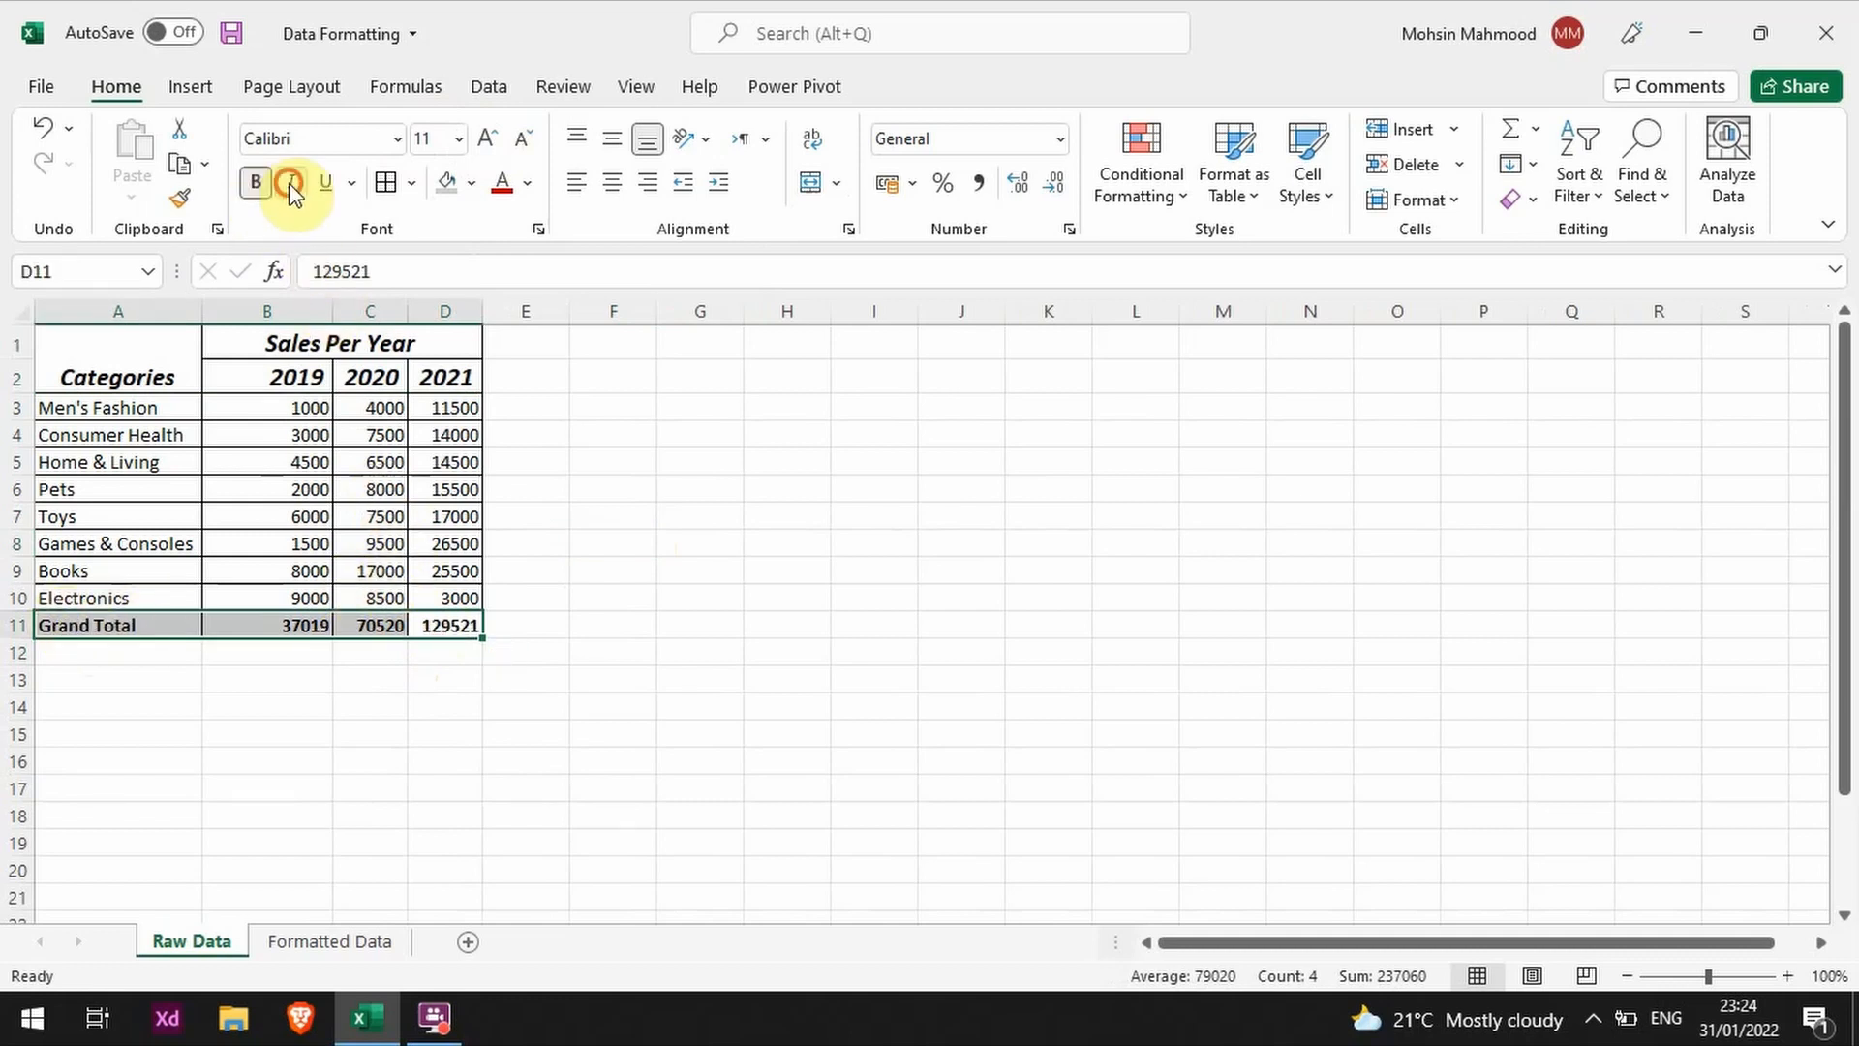
pyautogui.click(291, 183)
pyautogui.click(488, 139)
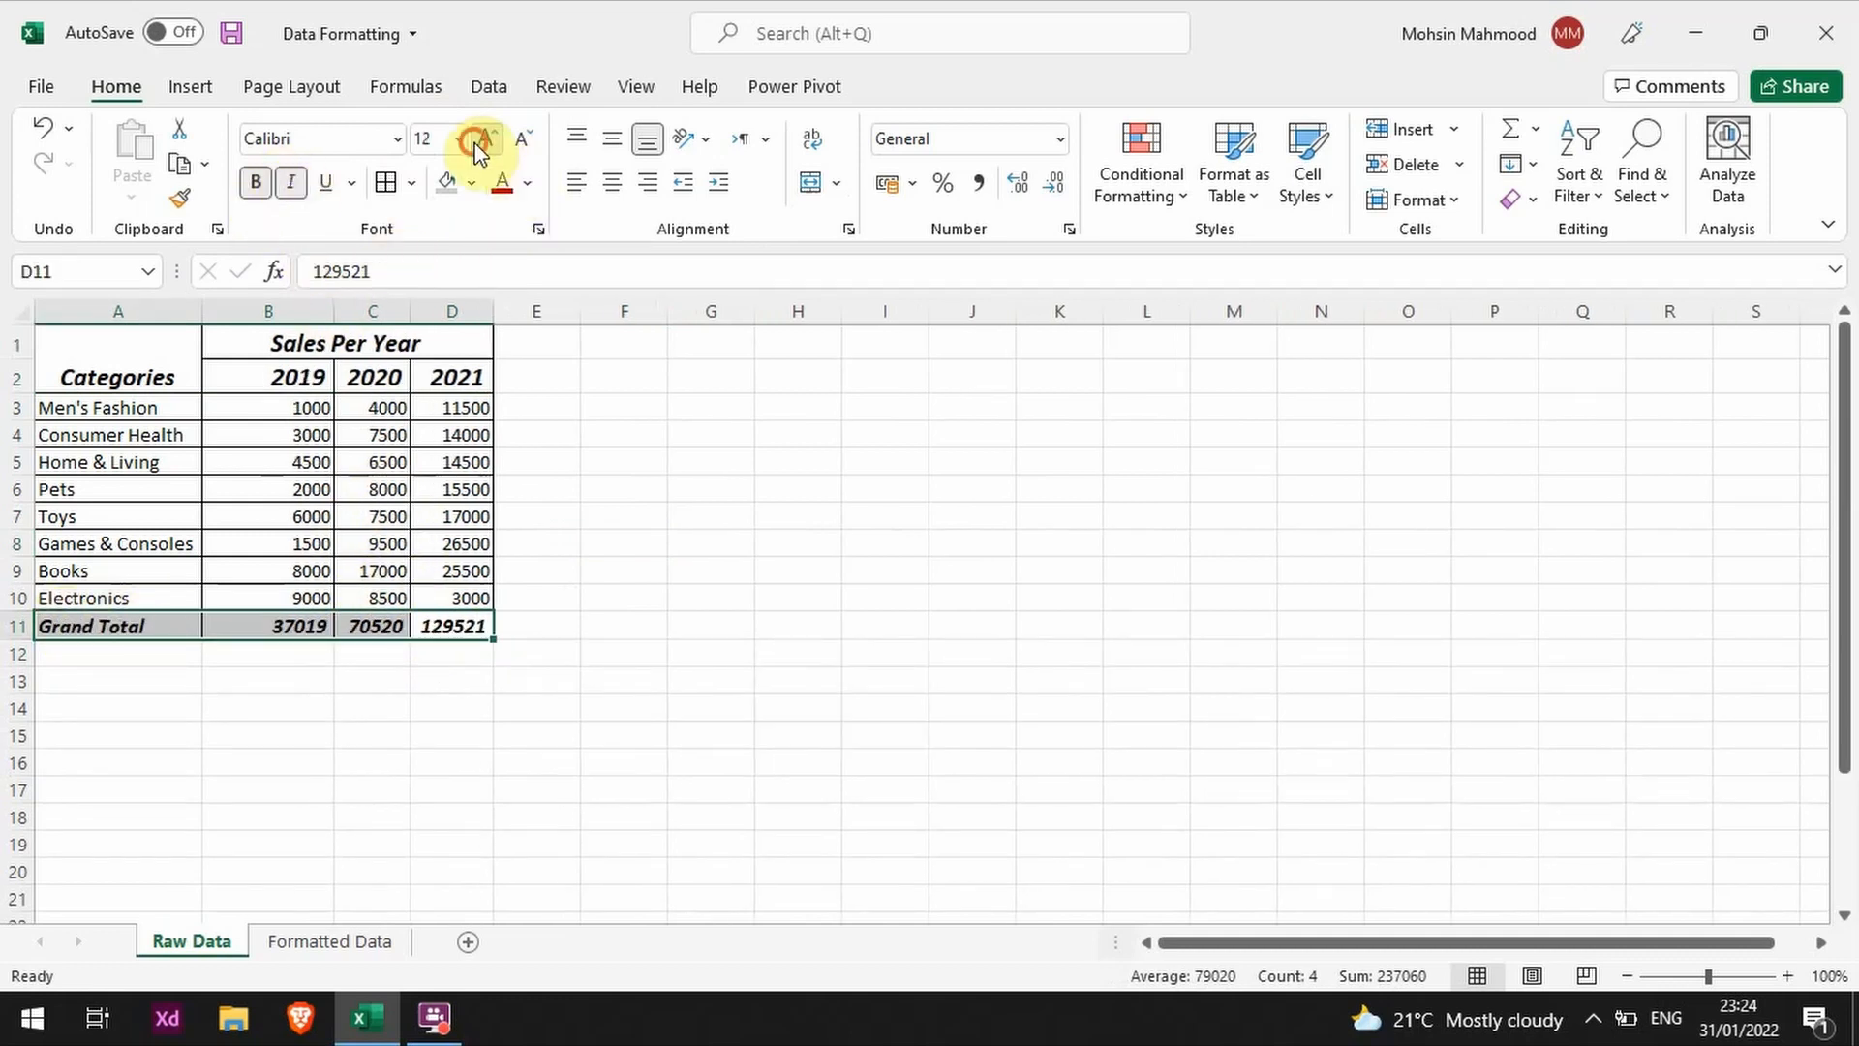
pyautogui.click(488, 138)
pyautogui.click(659, 683)
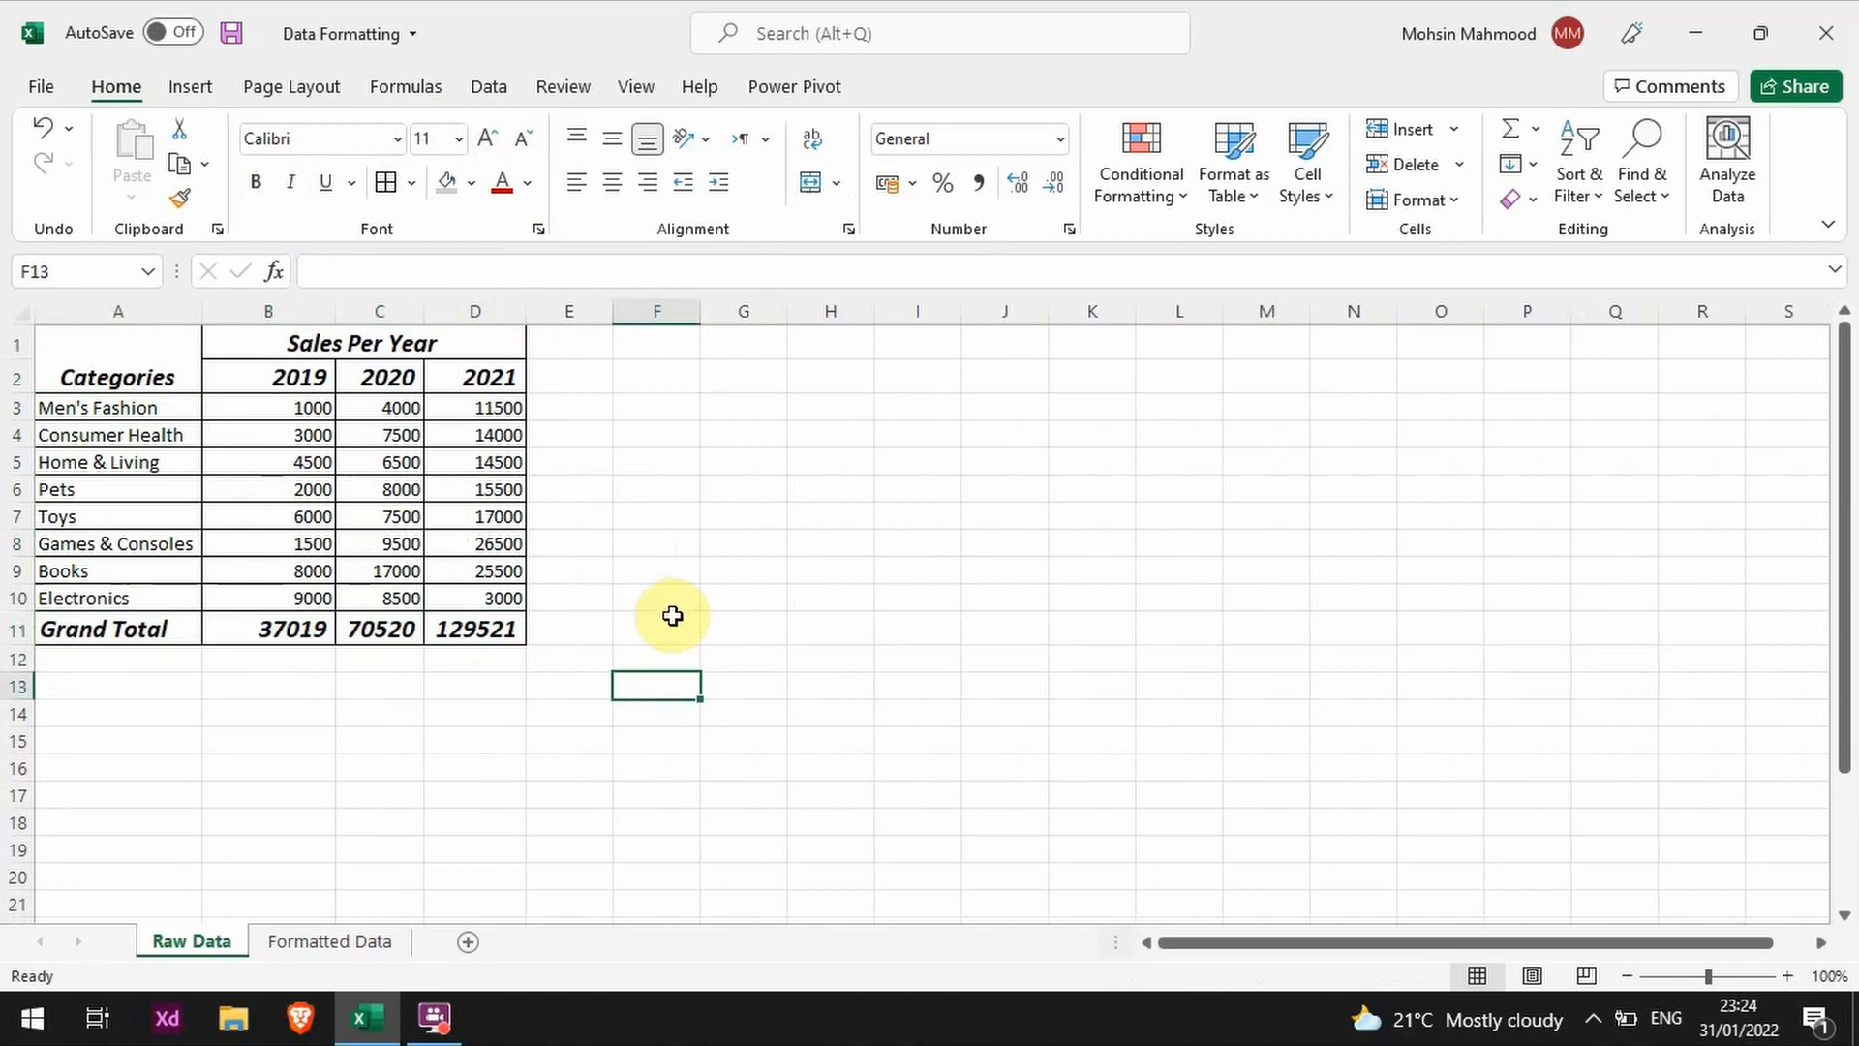
# Step: Middle-align the Categories heading vertically within its merged cell
pyautogui.click(431, 397)
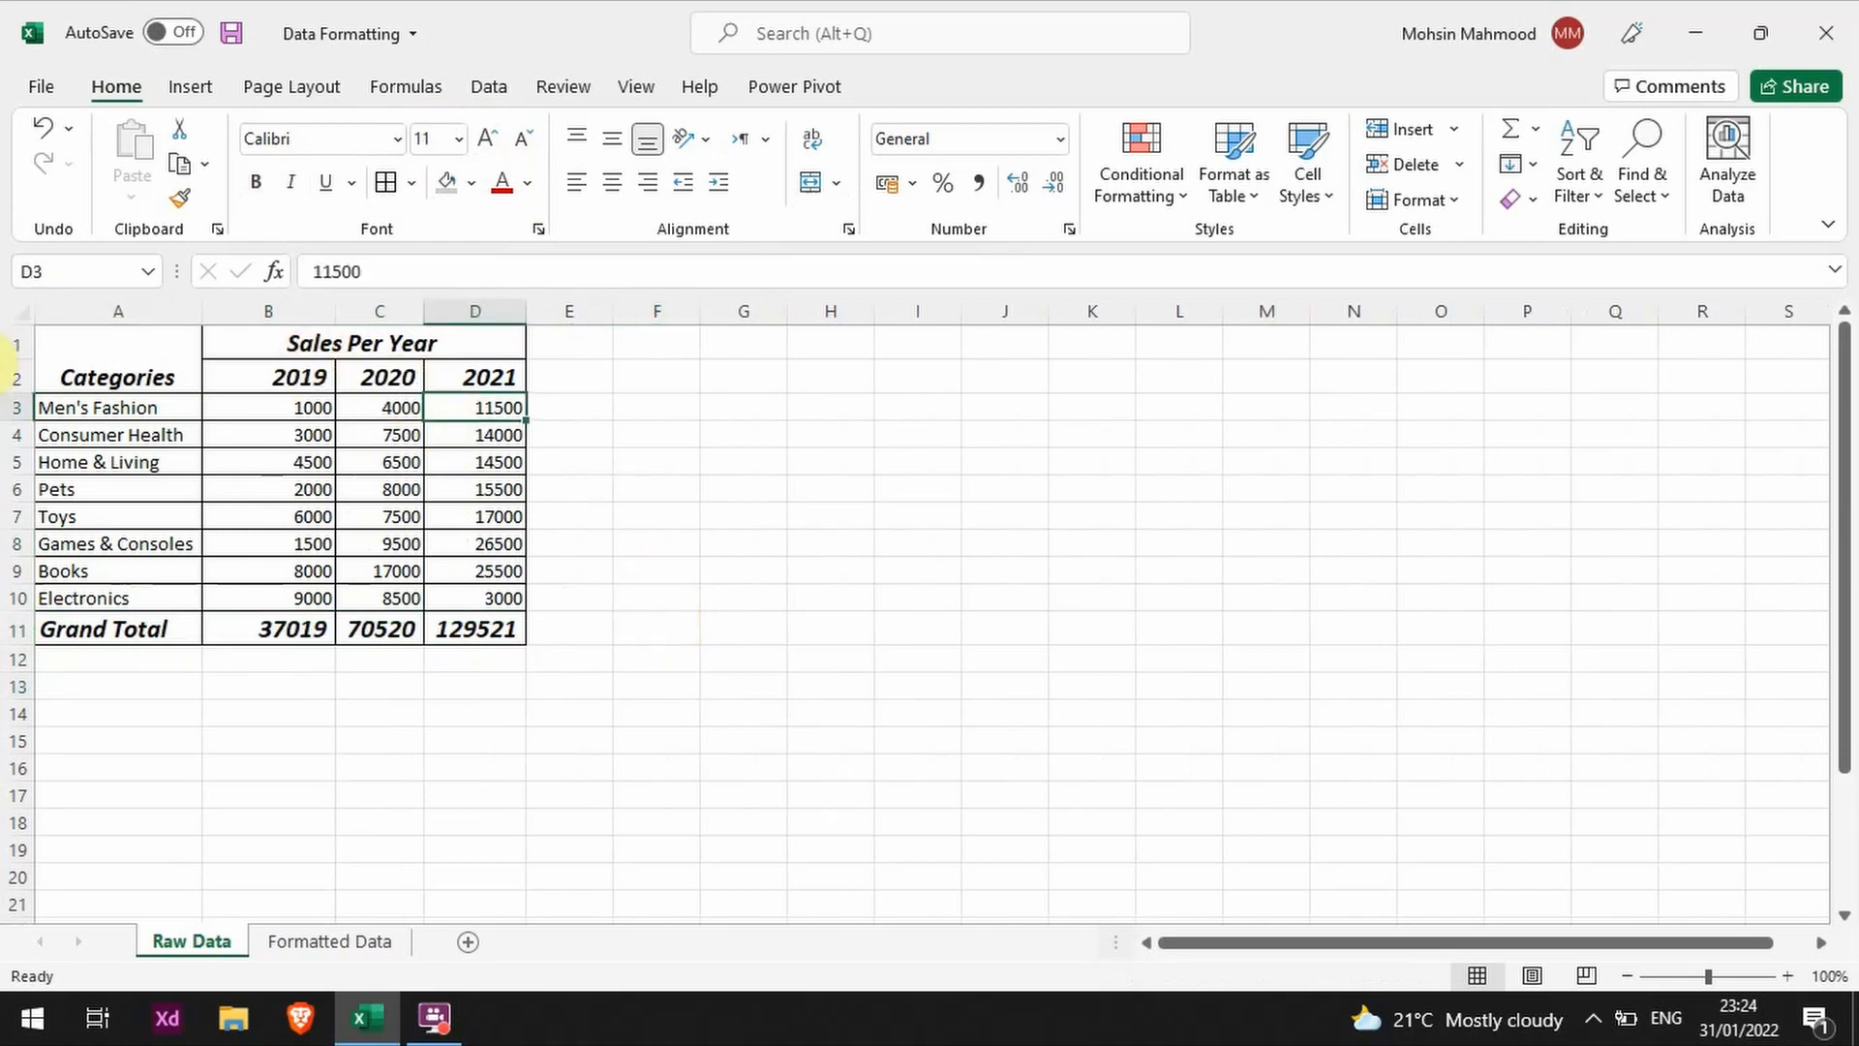
pyautogui.click(159, 339)
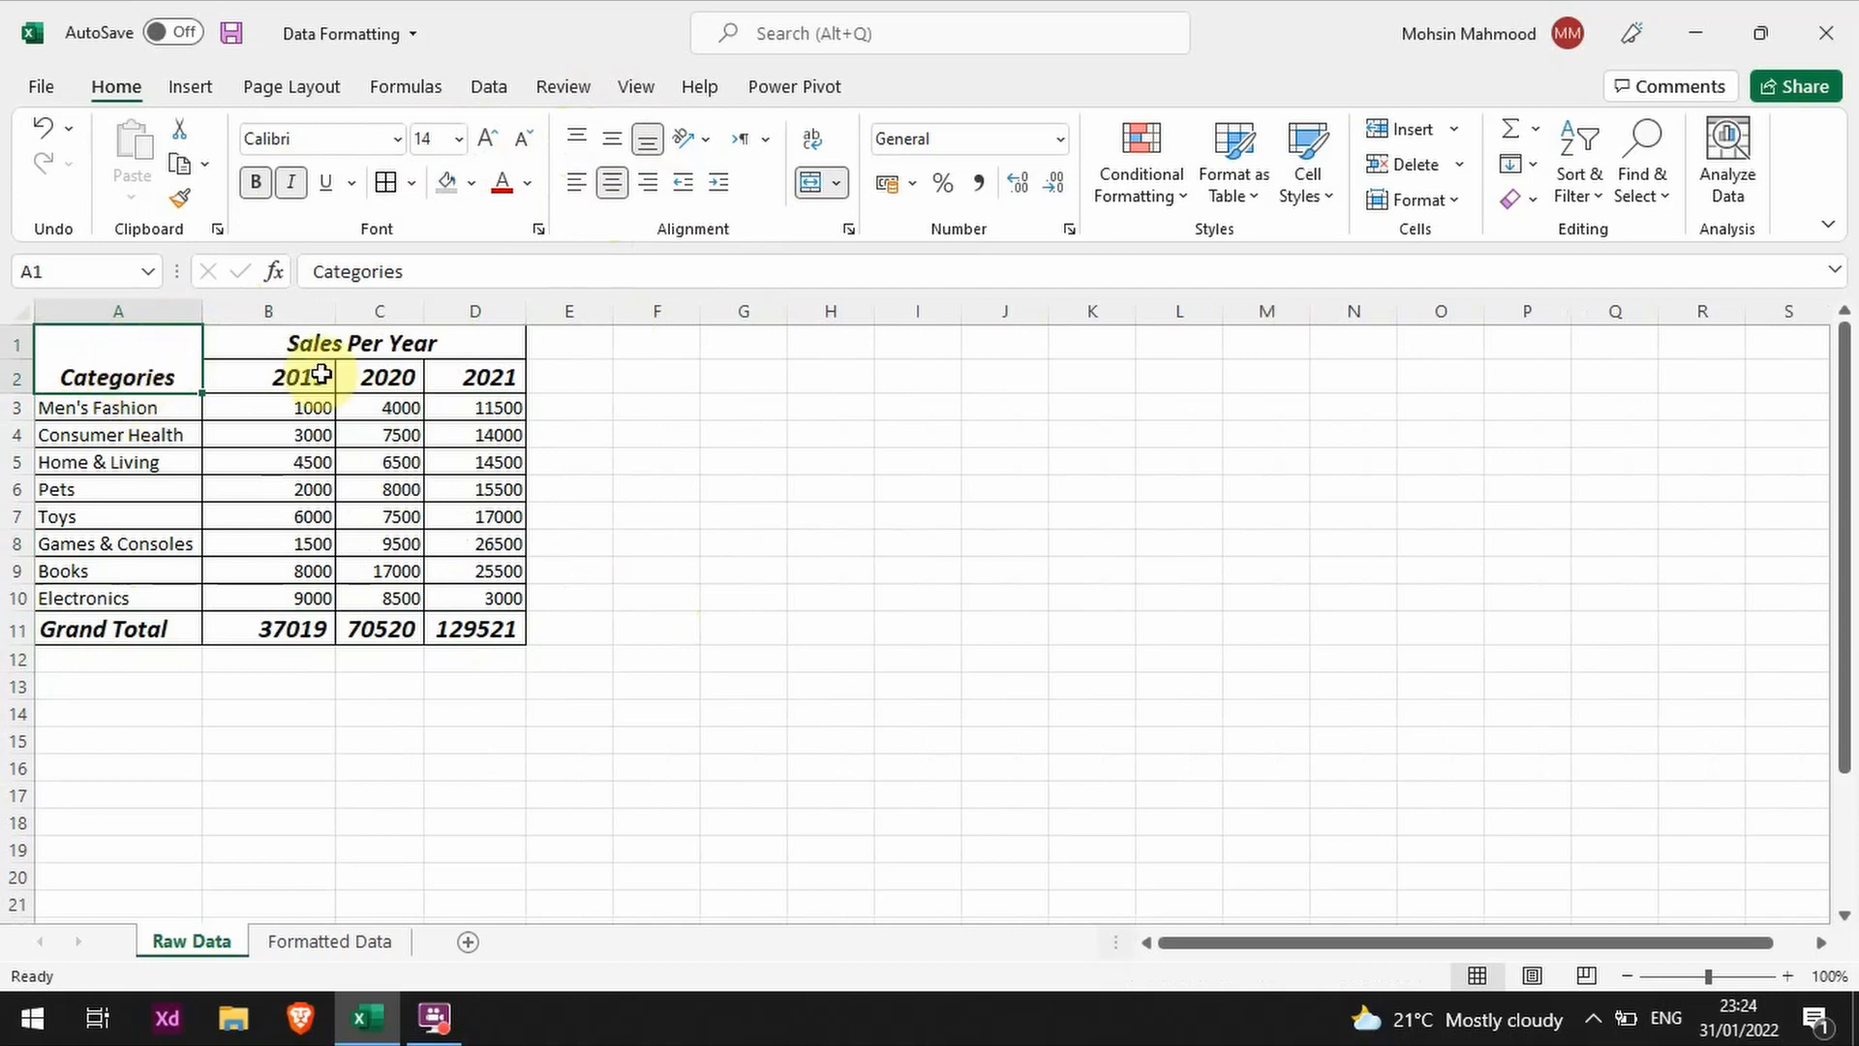
pyautogui.click(616, 153)
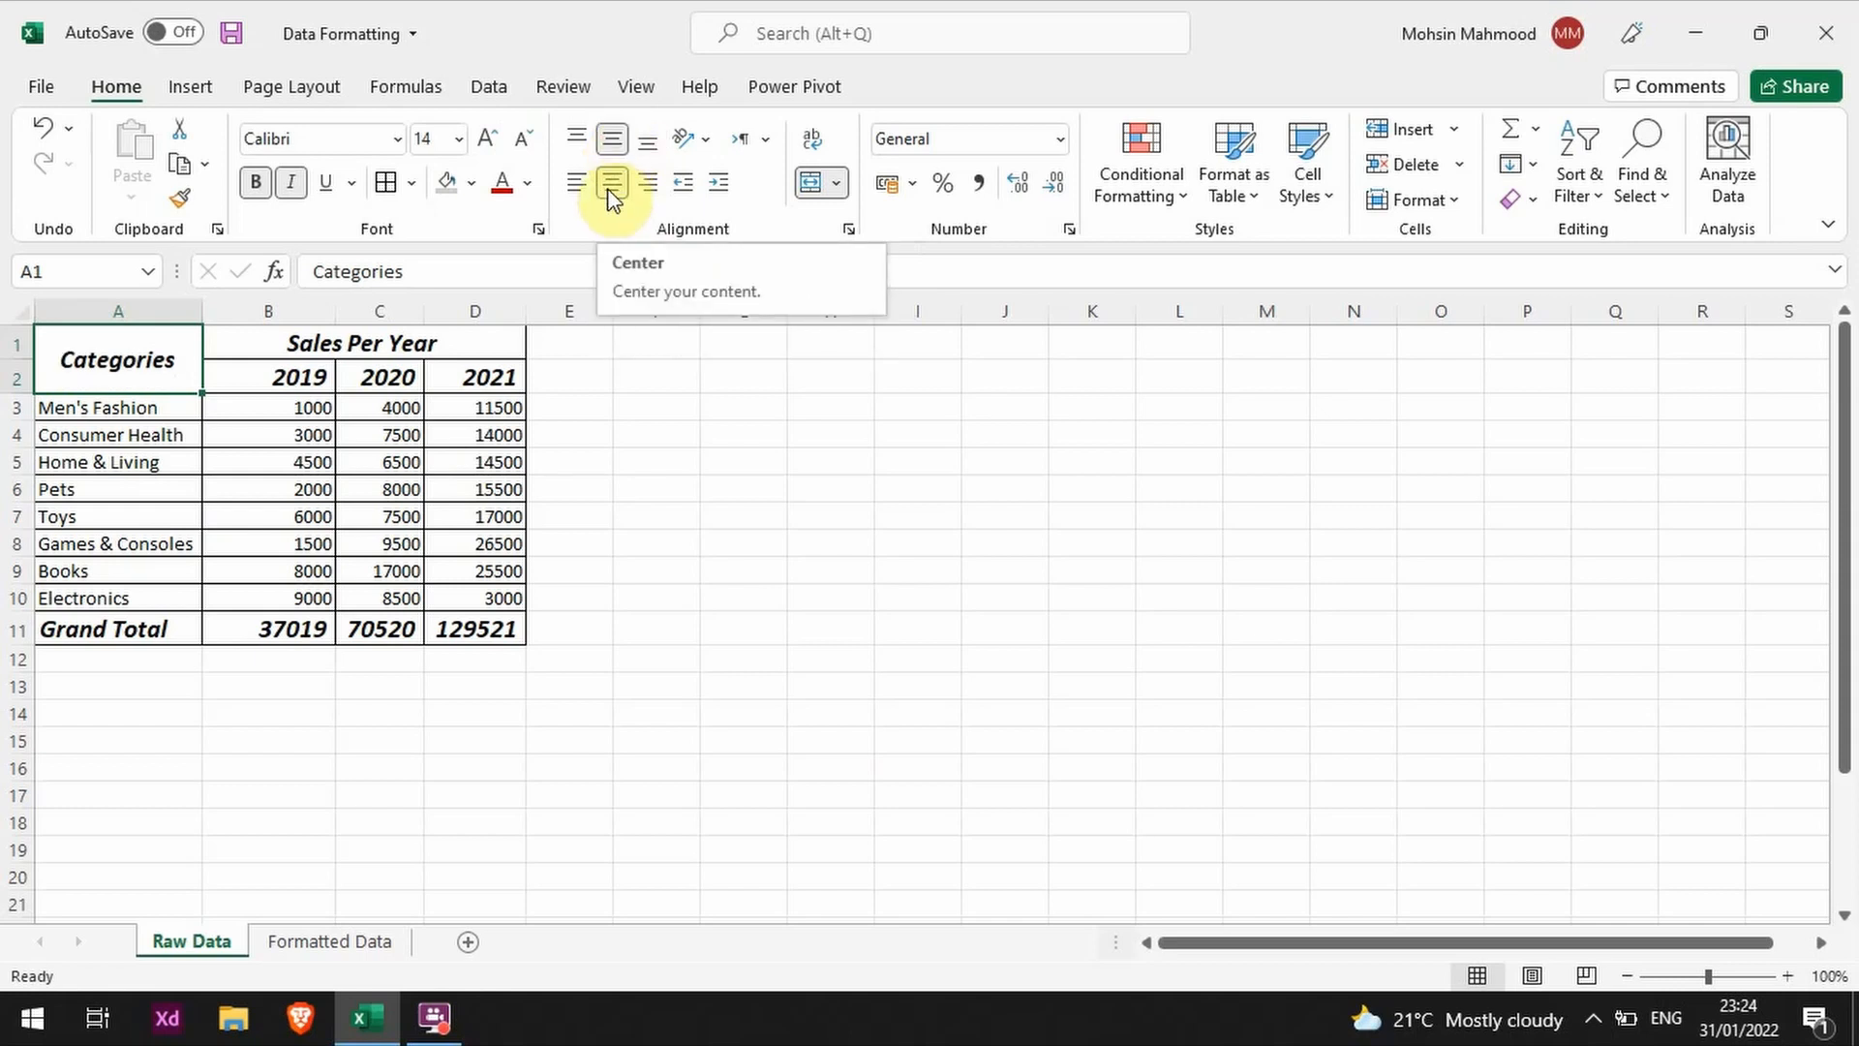
# Step: Try left, right and top alignment on the Categories heading, and restore its horizontal and vertical centering
pyautogui.click(577, 182)
pyautogui.click(646, 182)
pyautogui.click(612, 184)
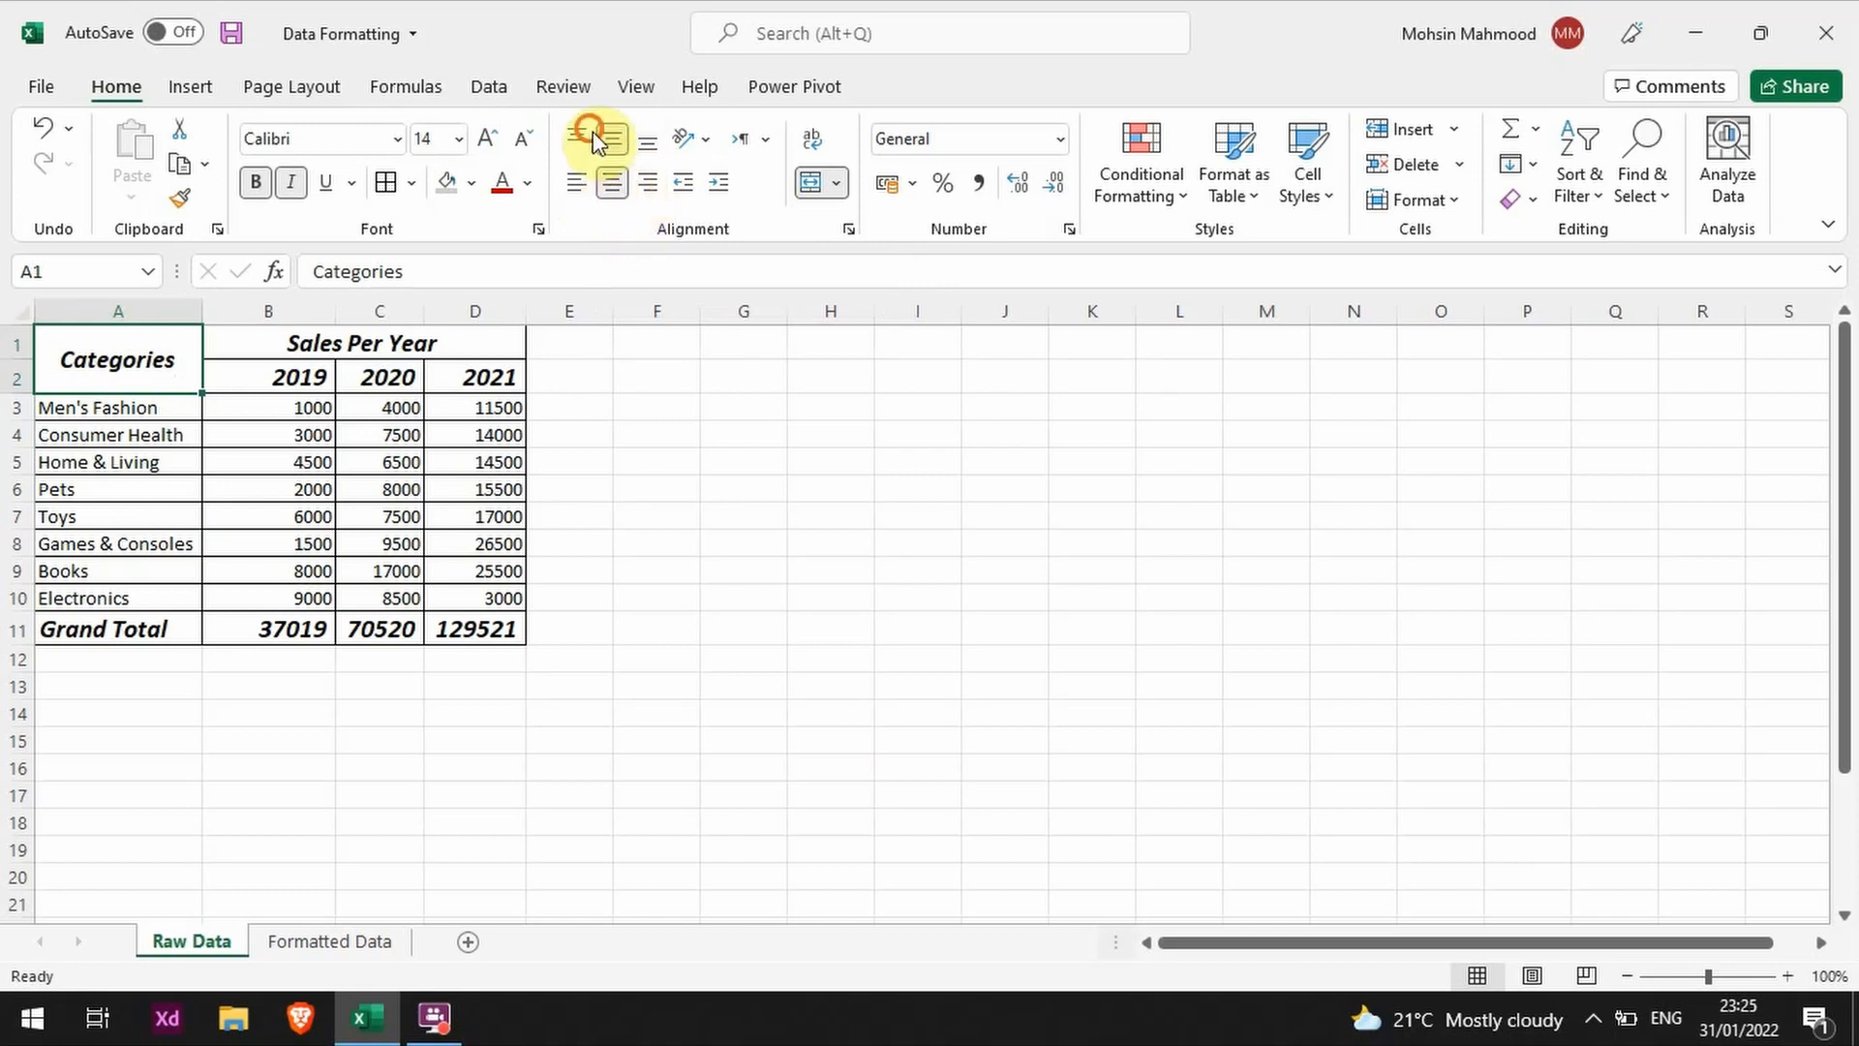
pyautogui.click(586, 135)
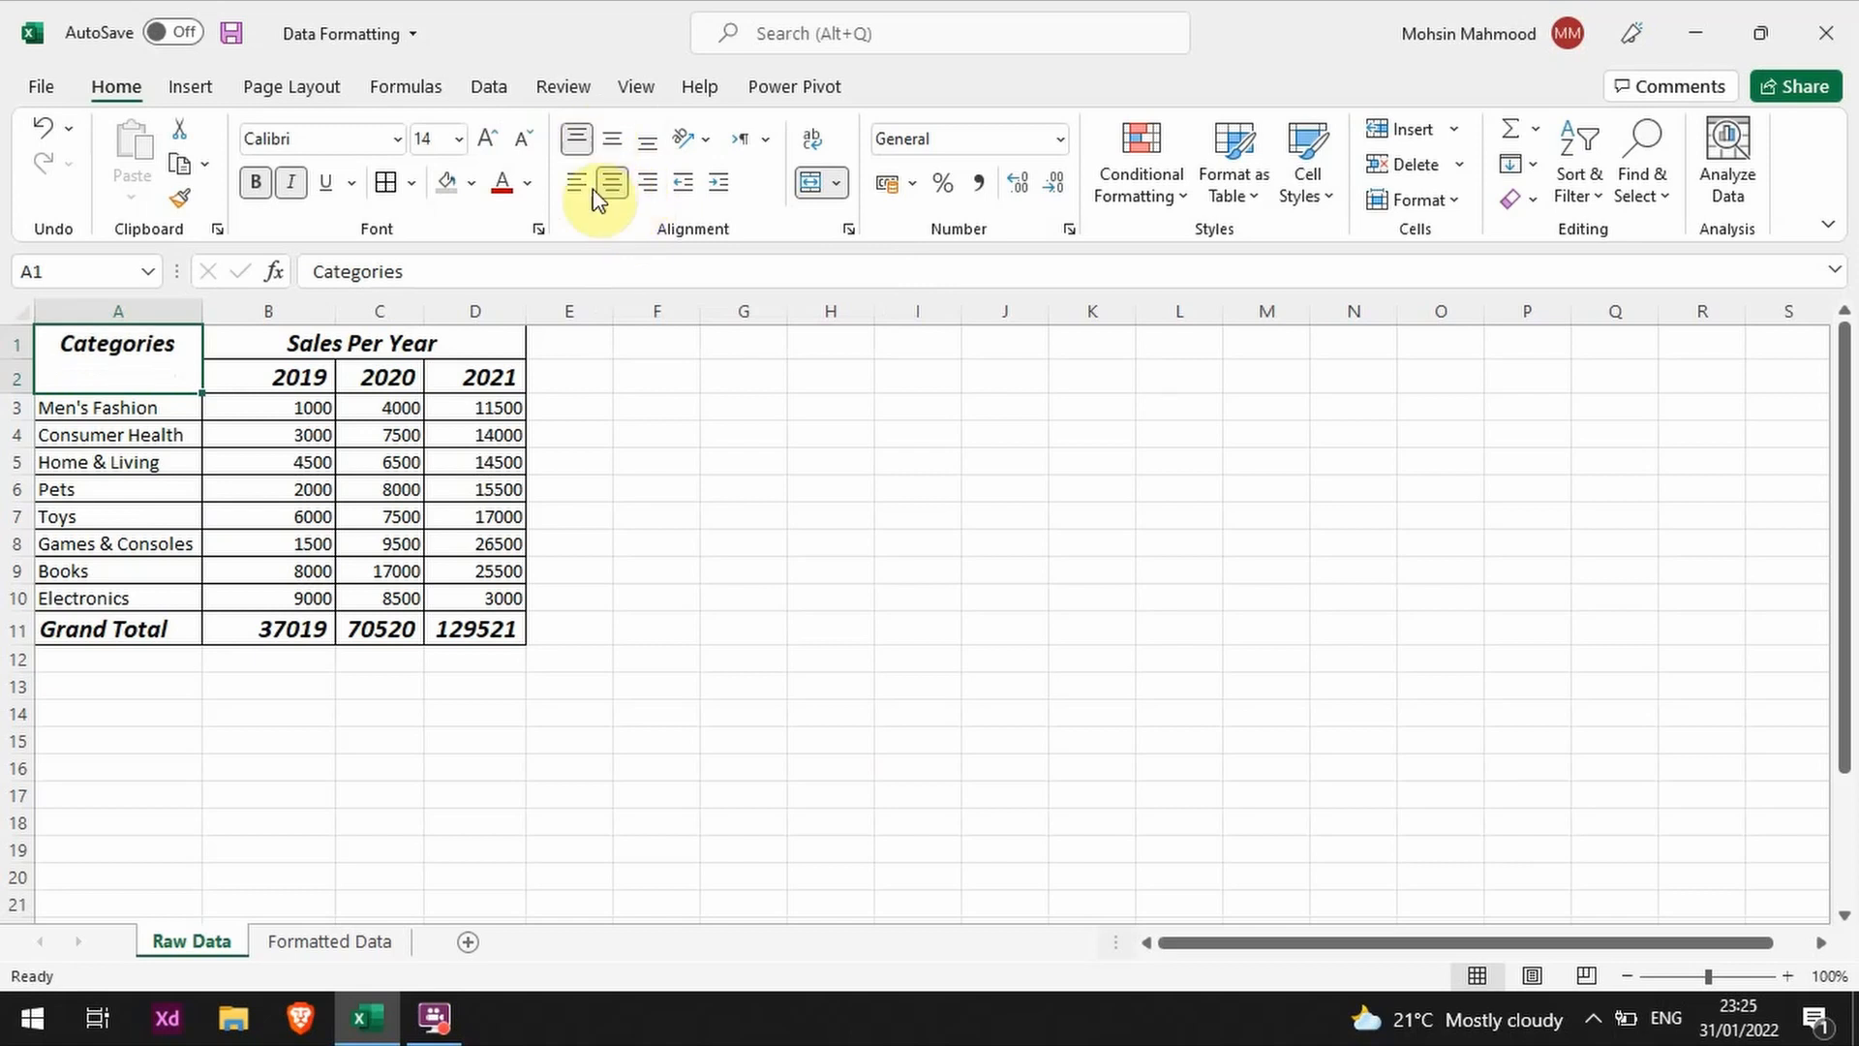
pyautogui.click(618, 141)
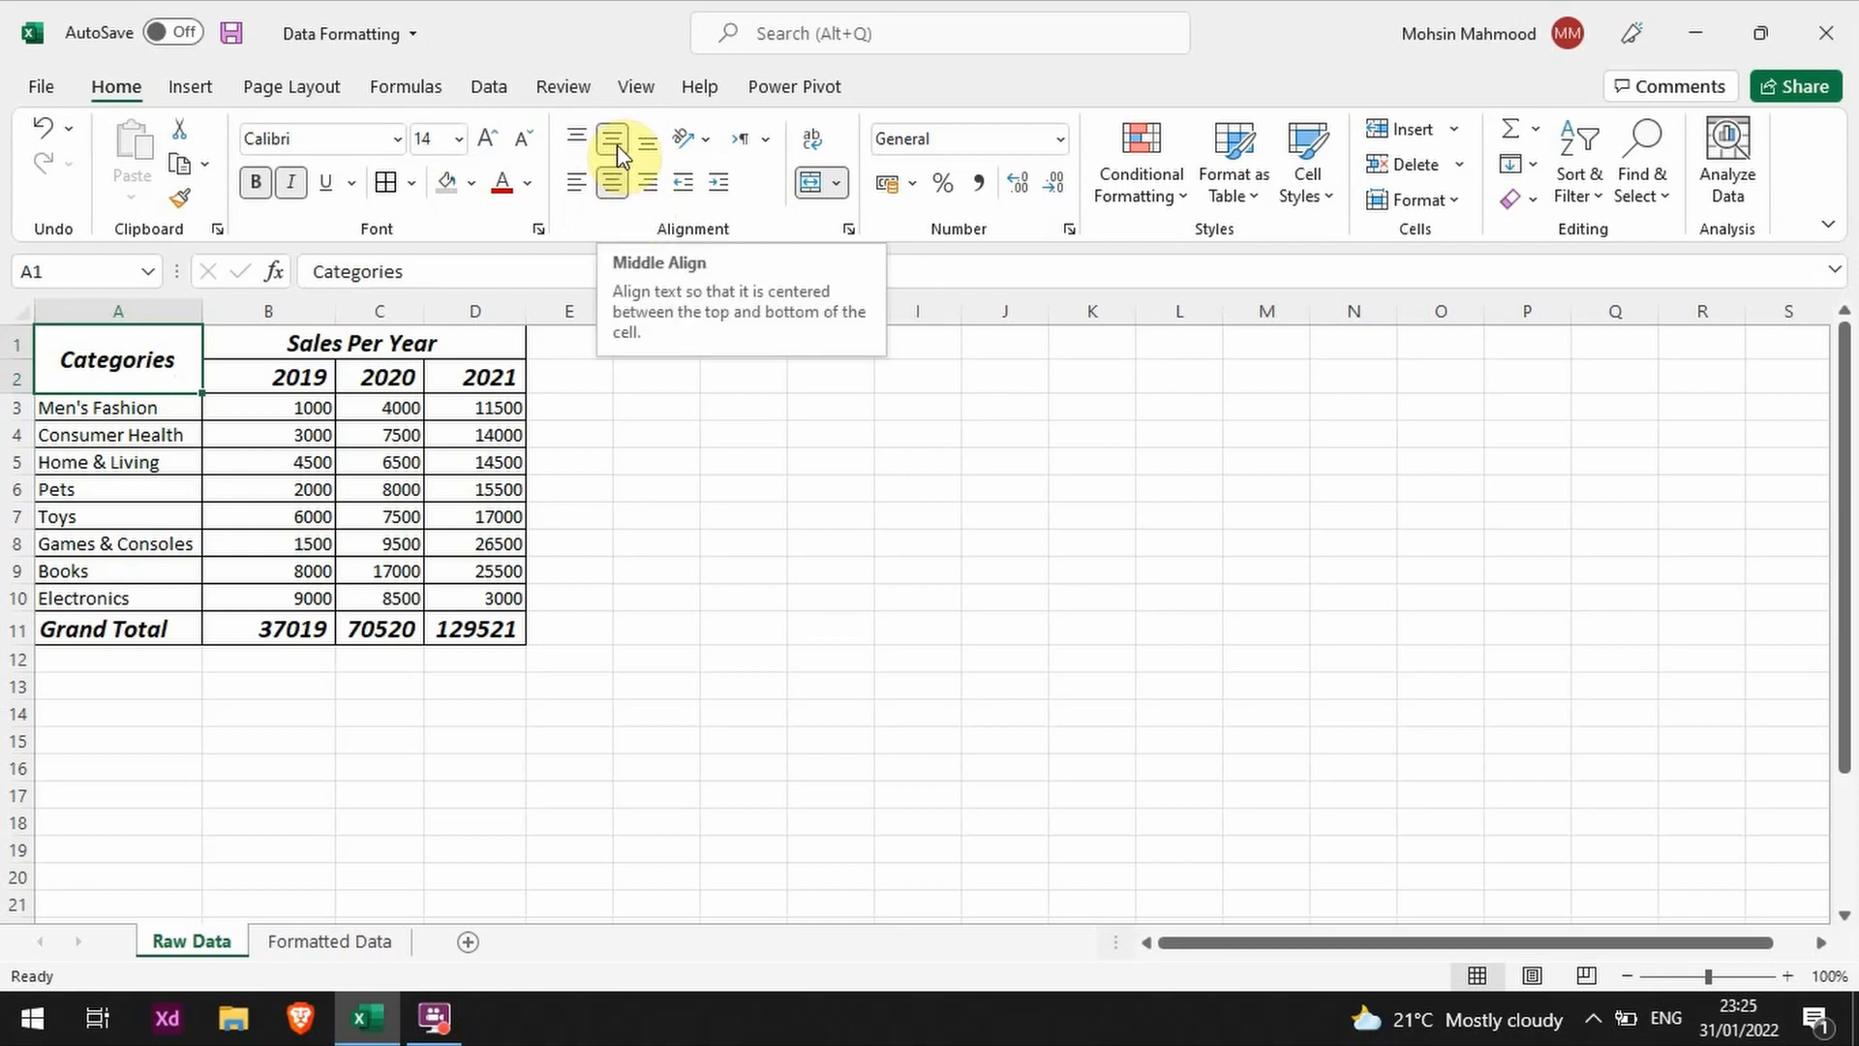
# Step: Apply the Comma Style number format to the yearly sales figures in B3:D10
pyautogui.click(365, 550)
pyautogui.click(283, 627)
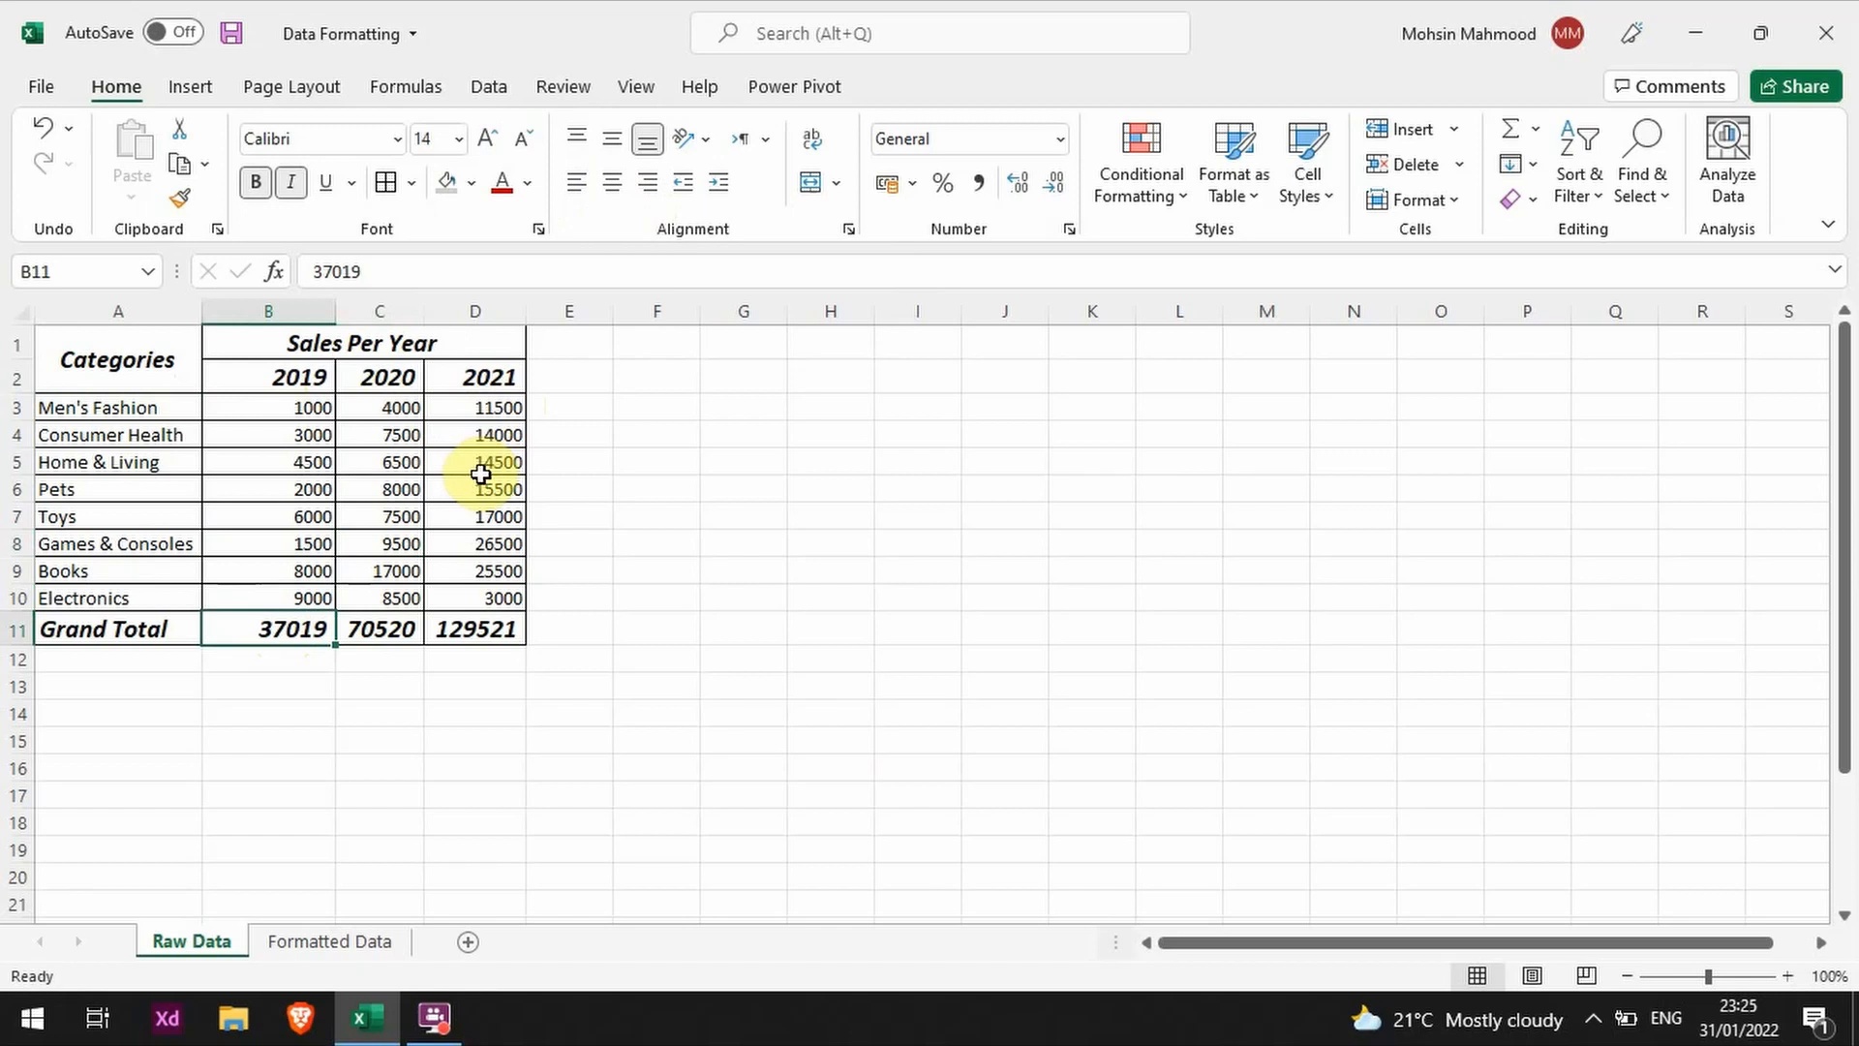
pyautogui.moveTo(490, 403); pyautogui.dragTo(301, 595)
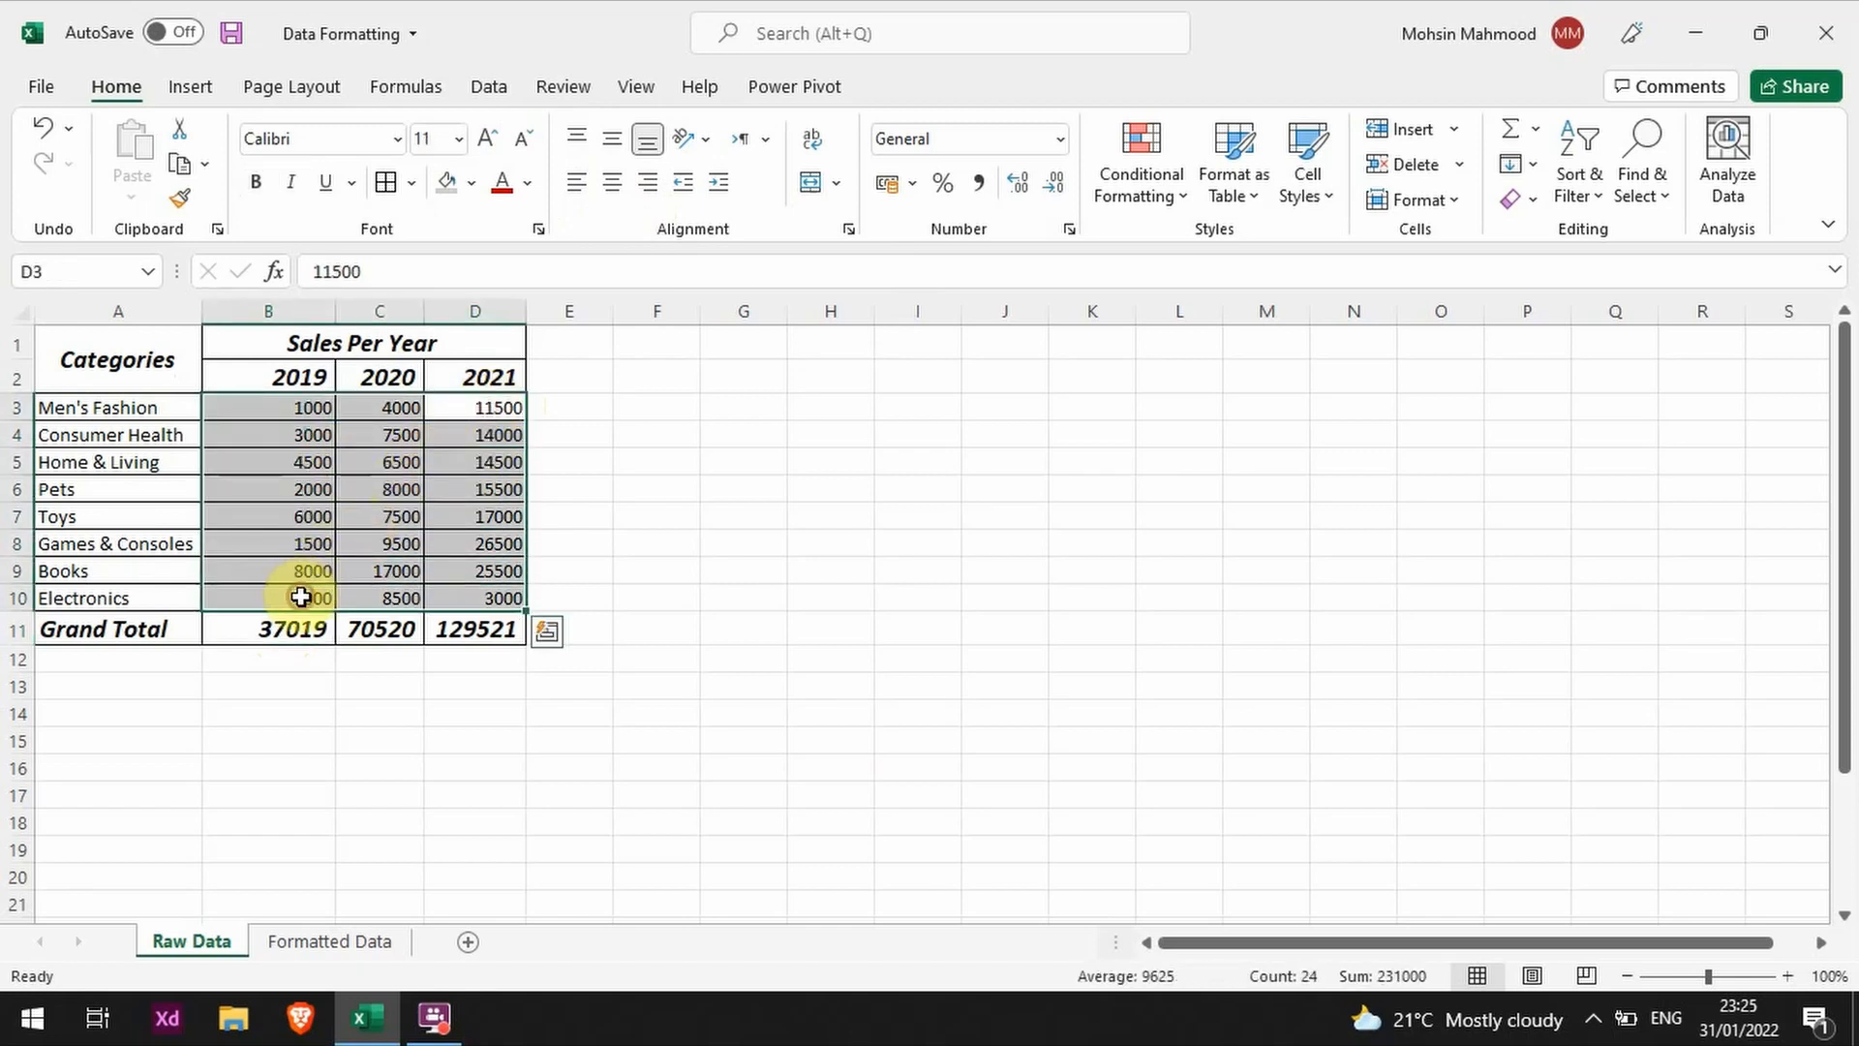
pyautogui.click(984, 186)
pyautogui.click(738, 567)
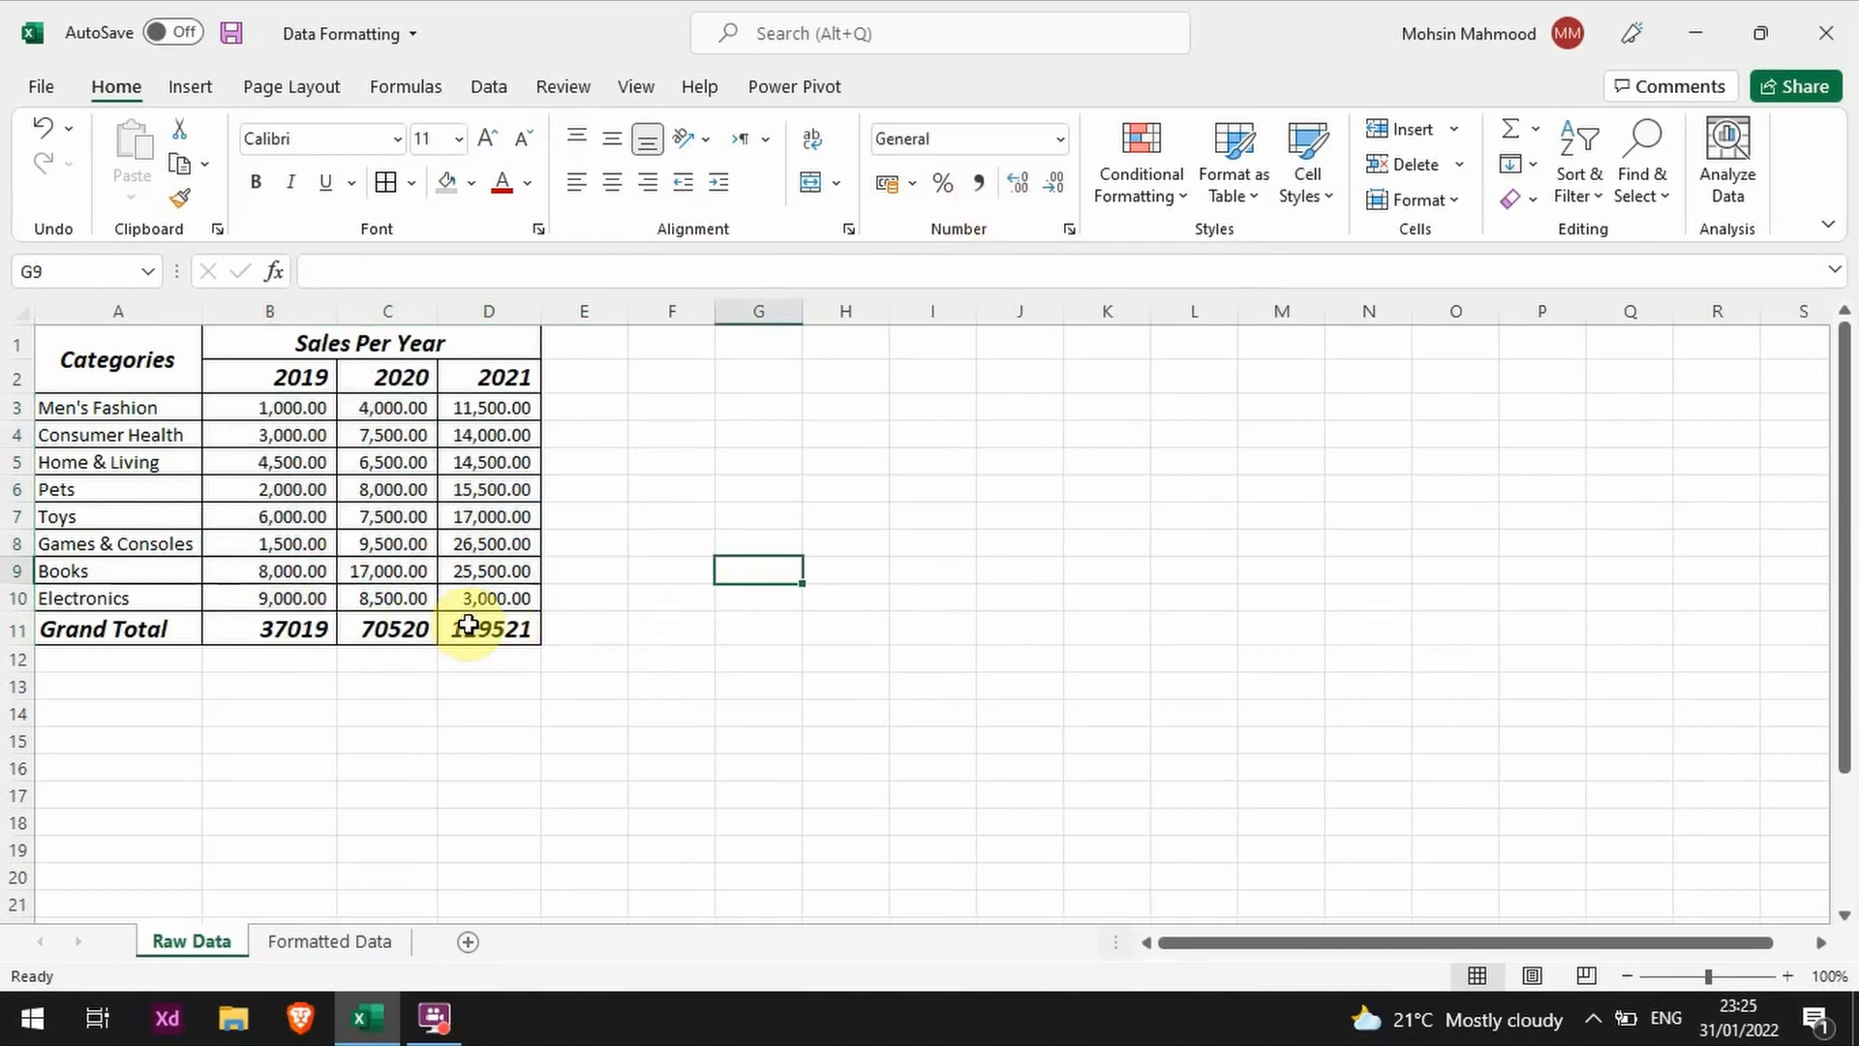
# Step: Apply the Comma Style number format to the grand totals in B11:D11
pyautogui.moveTo(468, 625); pyautogui.dragTo(242, 630)
pyautogui.click(978, 189)
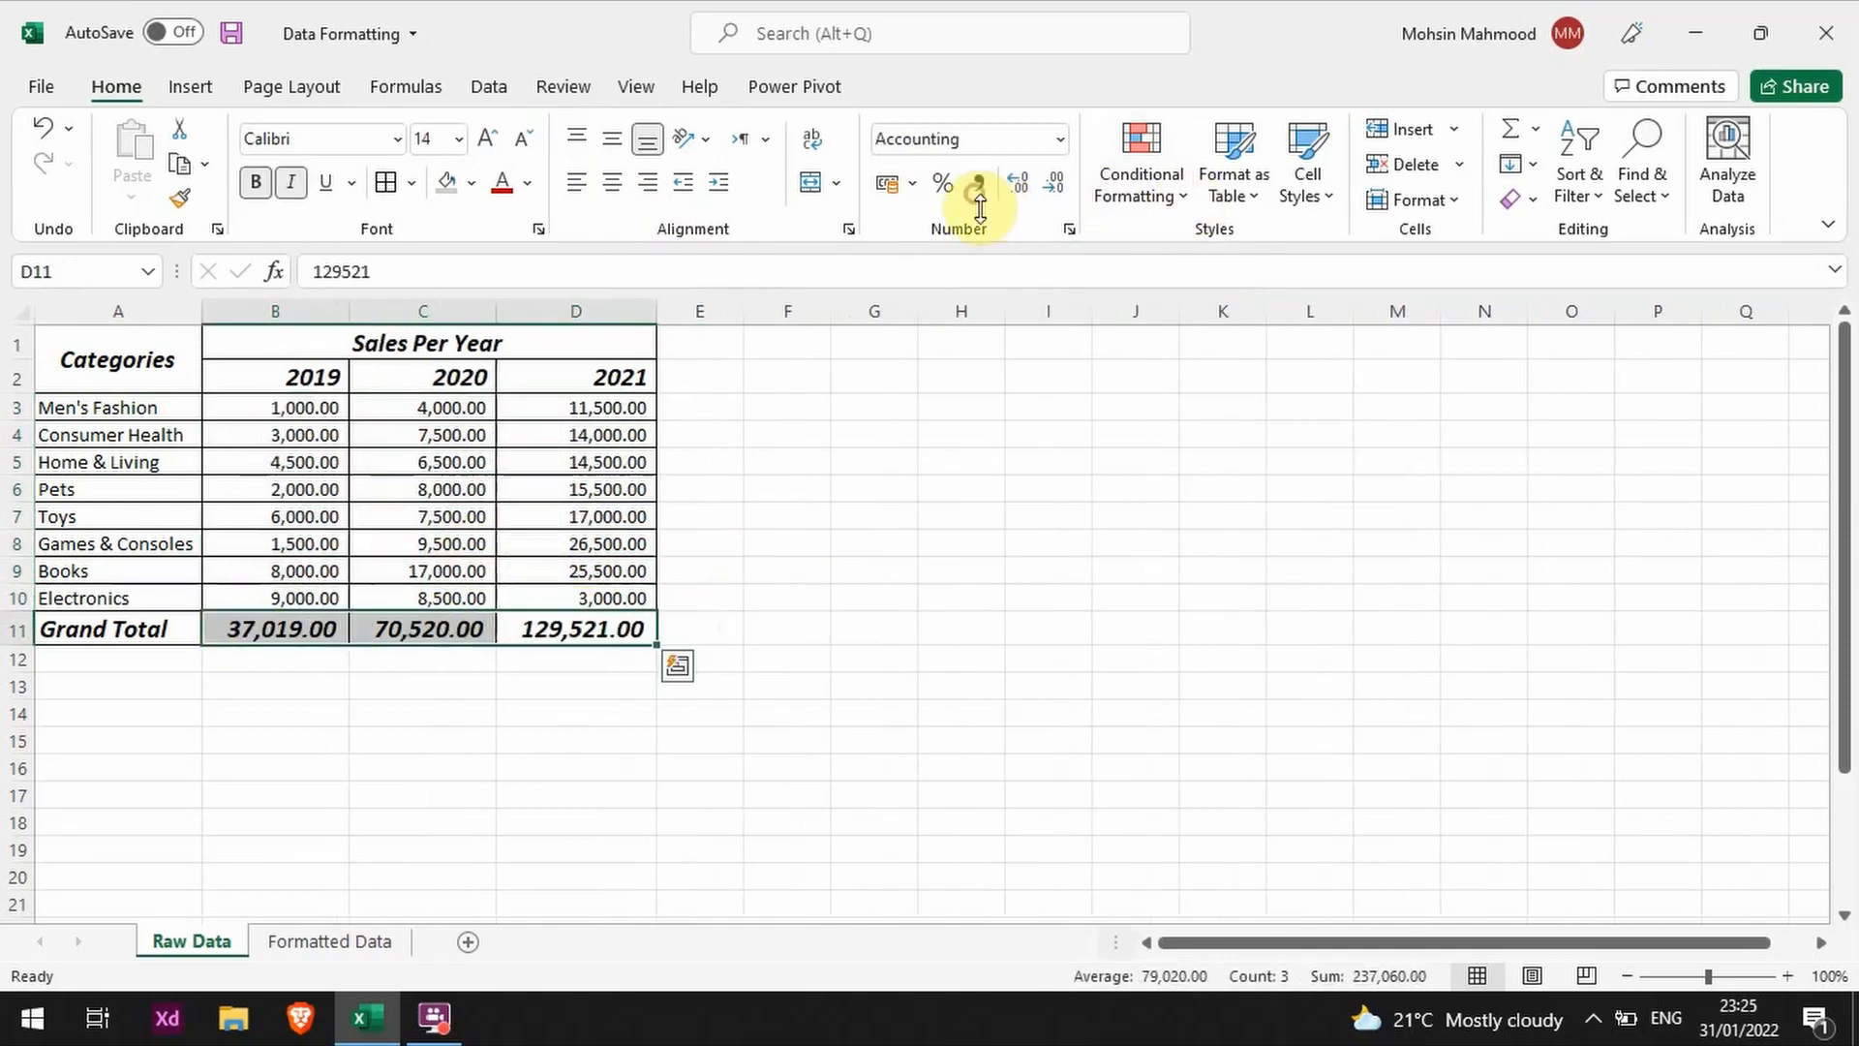
pyautogui.click(853, 632)
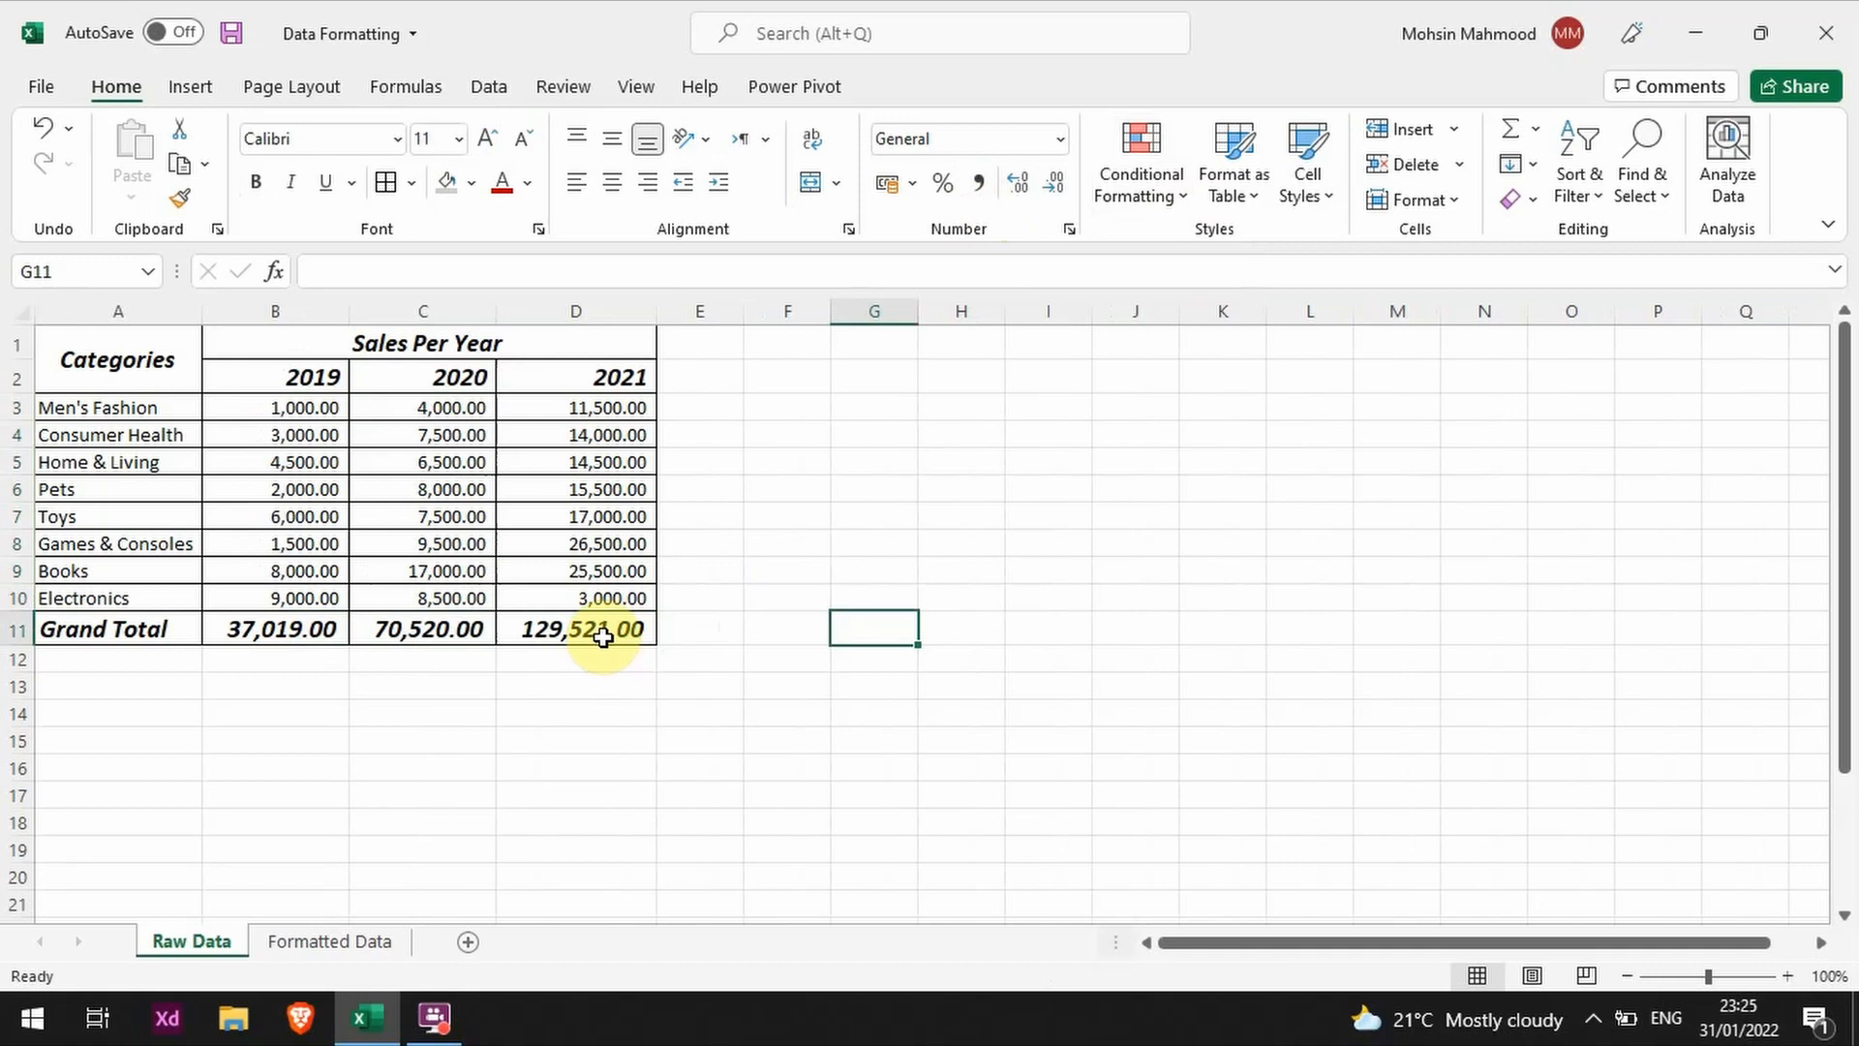
# Step: Show the sales figures and grand totals in B3:D11 with one decimal place
pyautogui.moveTo(543, 631); pyautogui.dragTo(316, 404)
pyautogui.click(1017, 182)
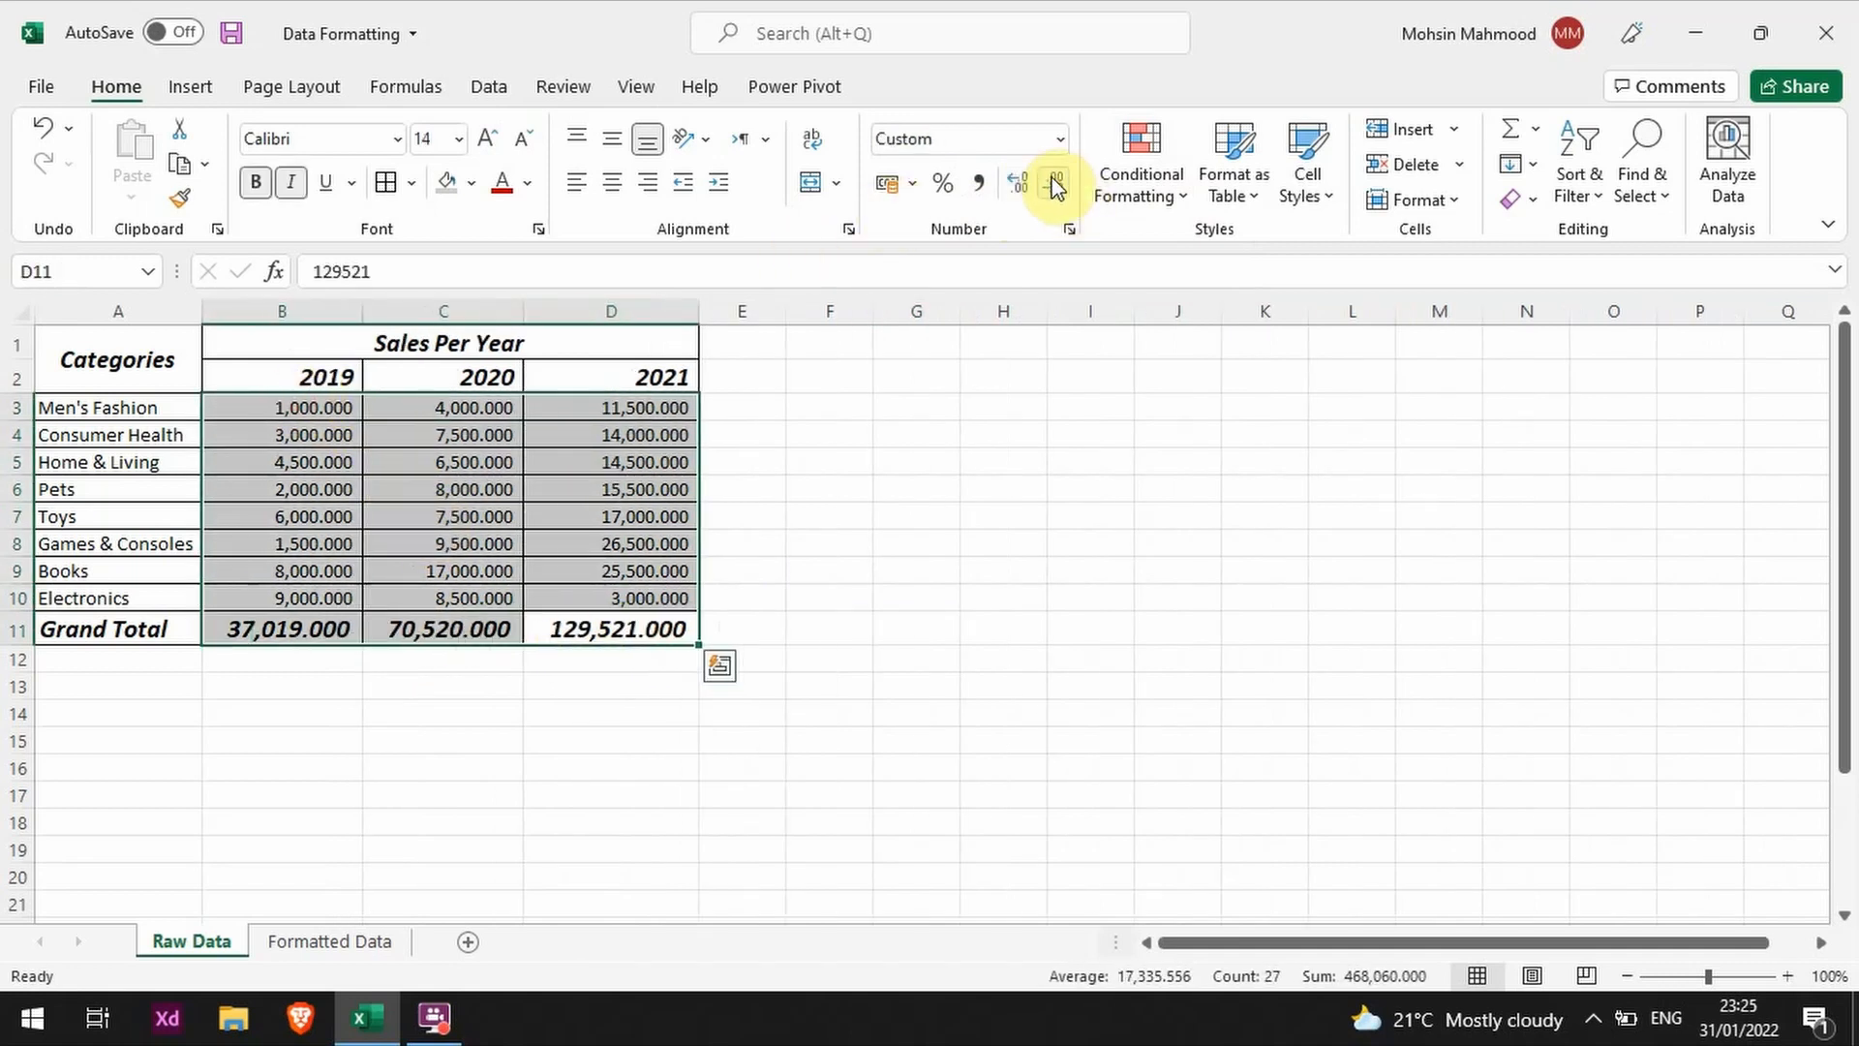
pyautogui.click(1055, 185)
pyautogui.click(1053, 187)
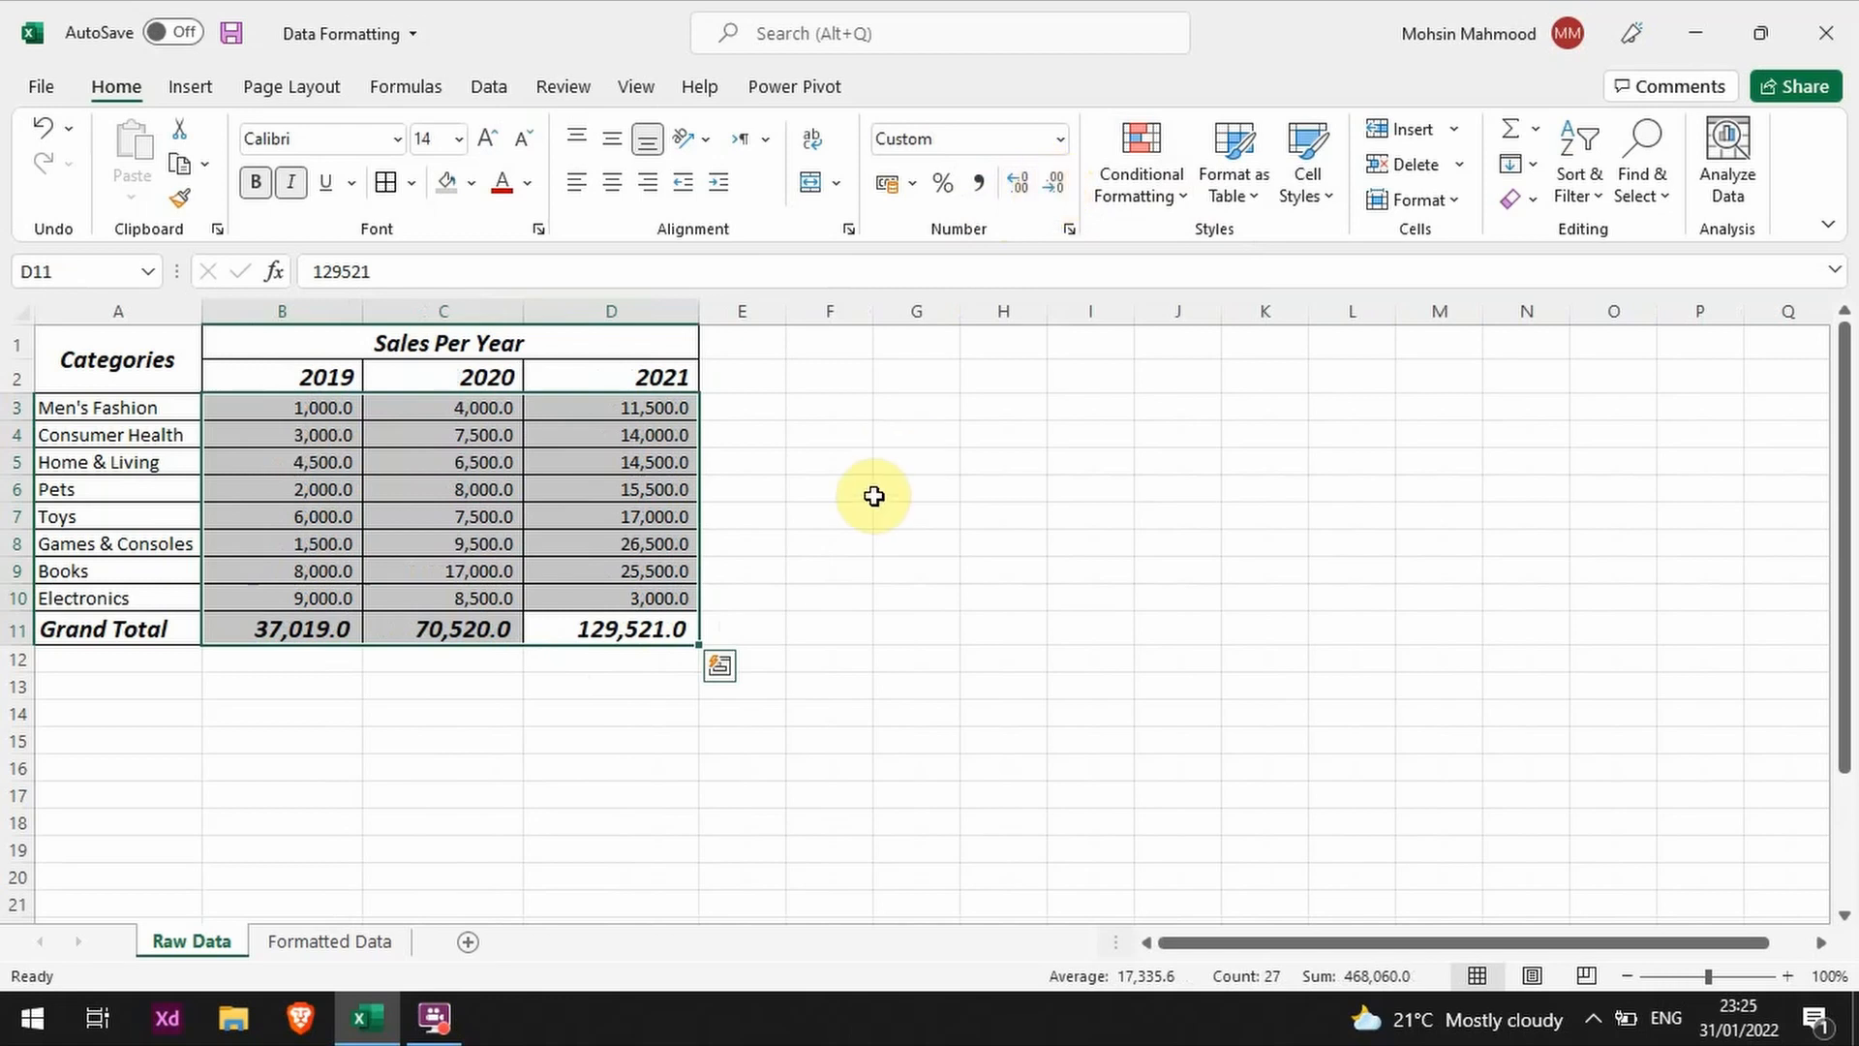
pyautogui.click(771, 514)
# Step: AutoFit the width of all columns on the sheet to their contents
pyautogui.click(13, 311)
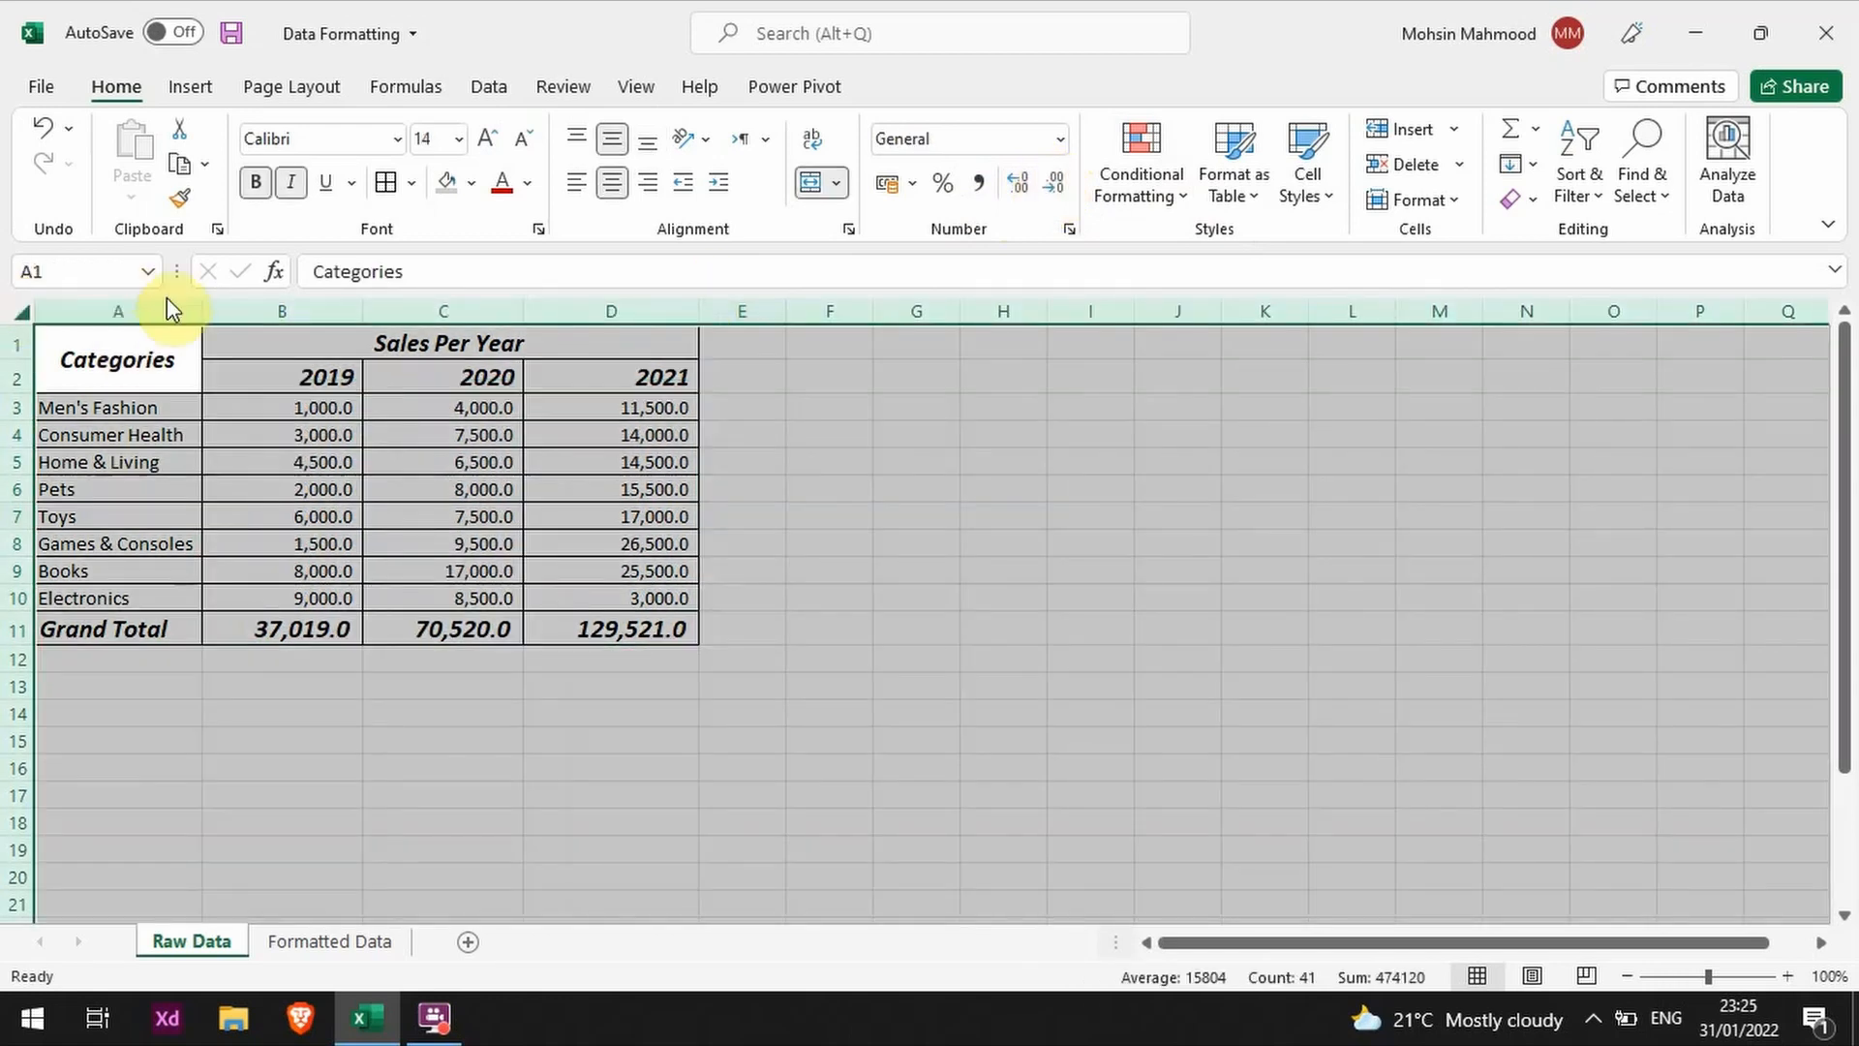
pyautogui.doubleClick(197, 308)
pyautogui.click(768, 594)
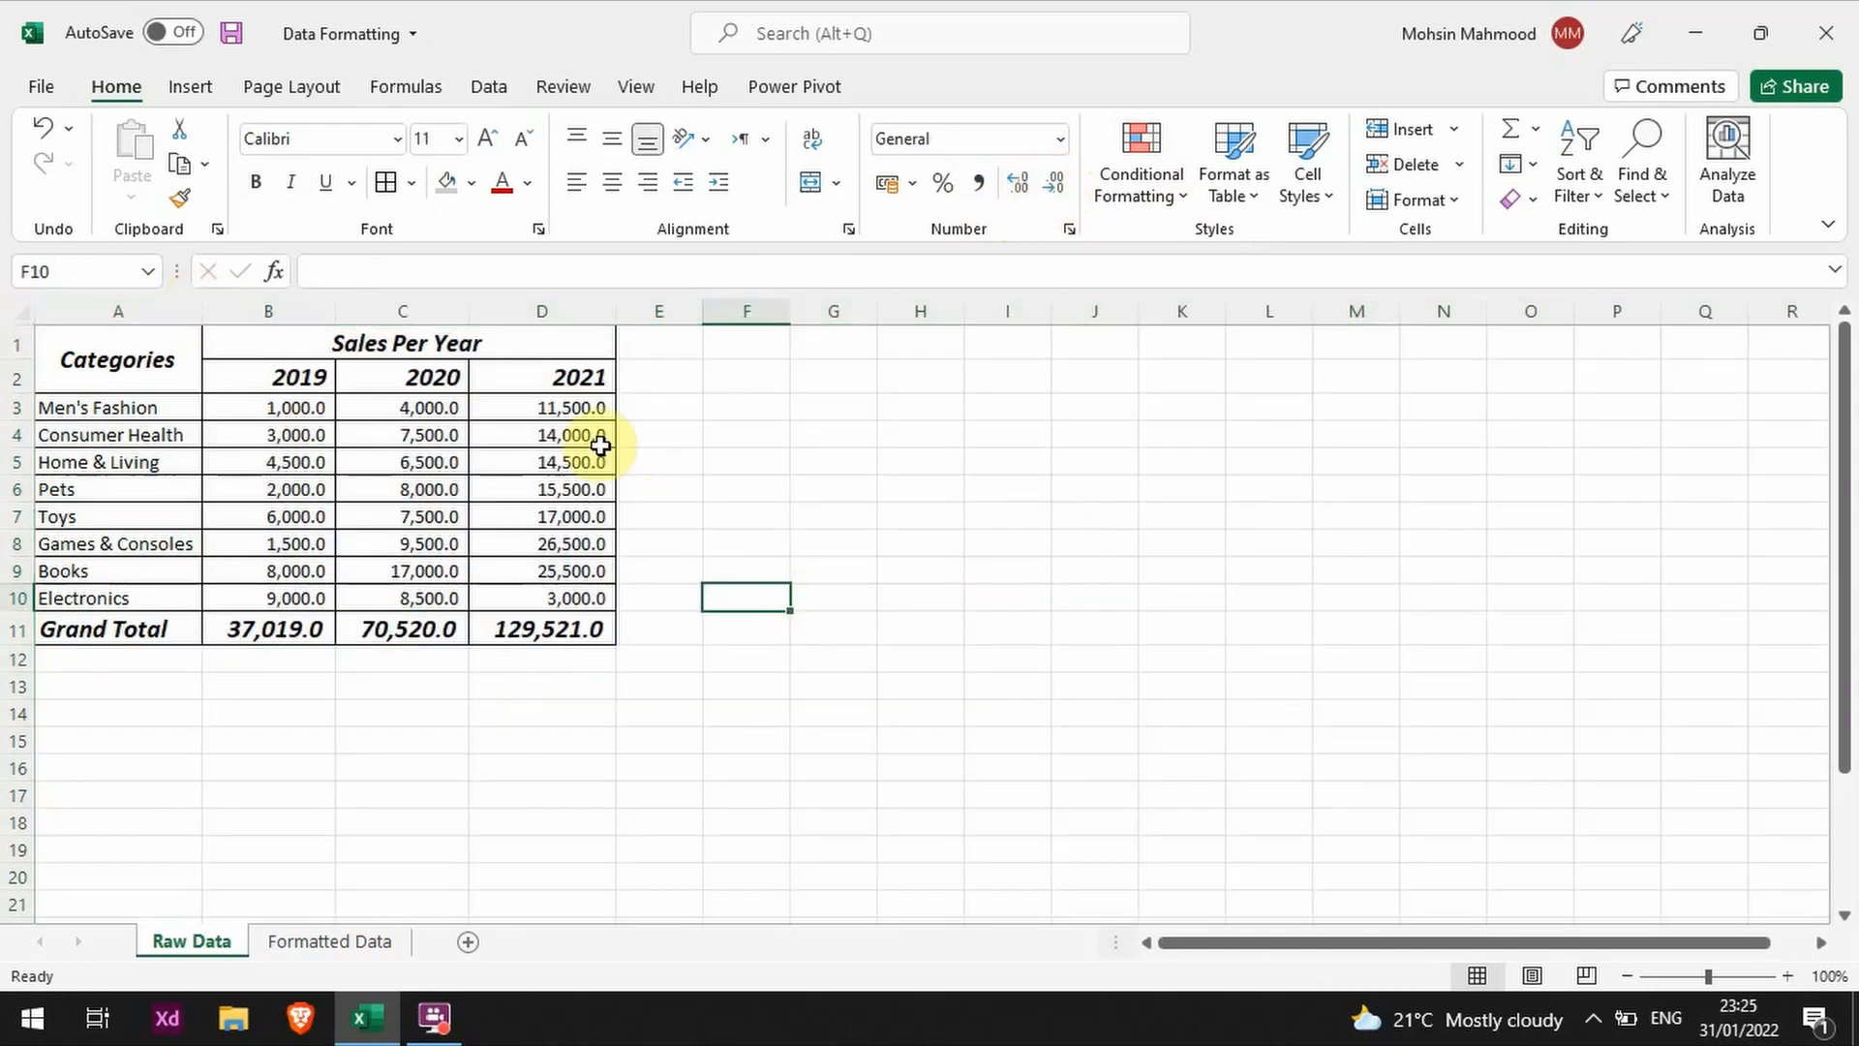
pyautogui.click(579, 354)
pyautogui.moveTo(579, 355); pyautogui.dragTo(91, 361)
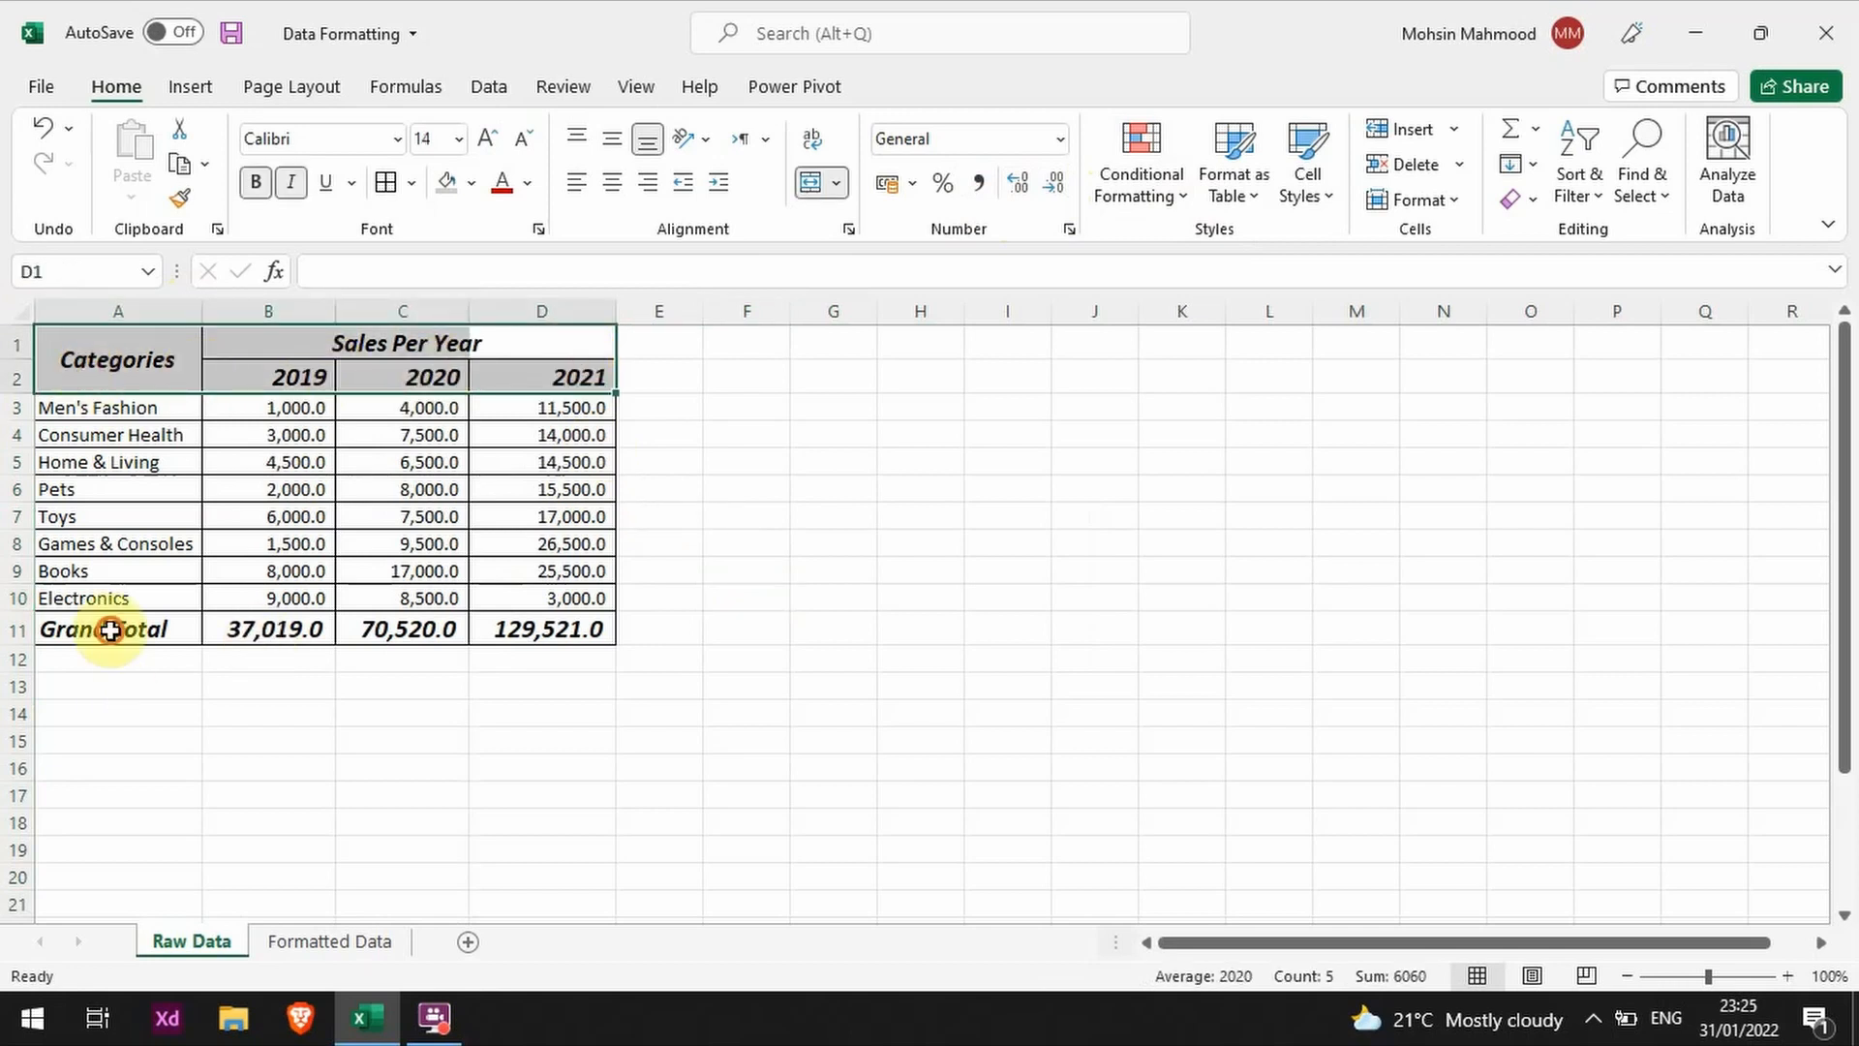
pyautogui.moveTo(103, 629); pyautogui.dragTo(514, 622)
pyautogui.click(1075, 572)
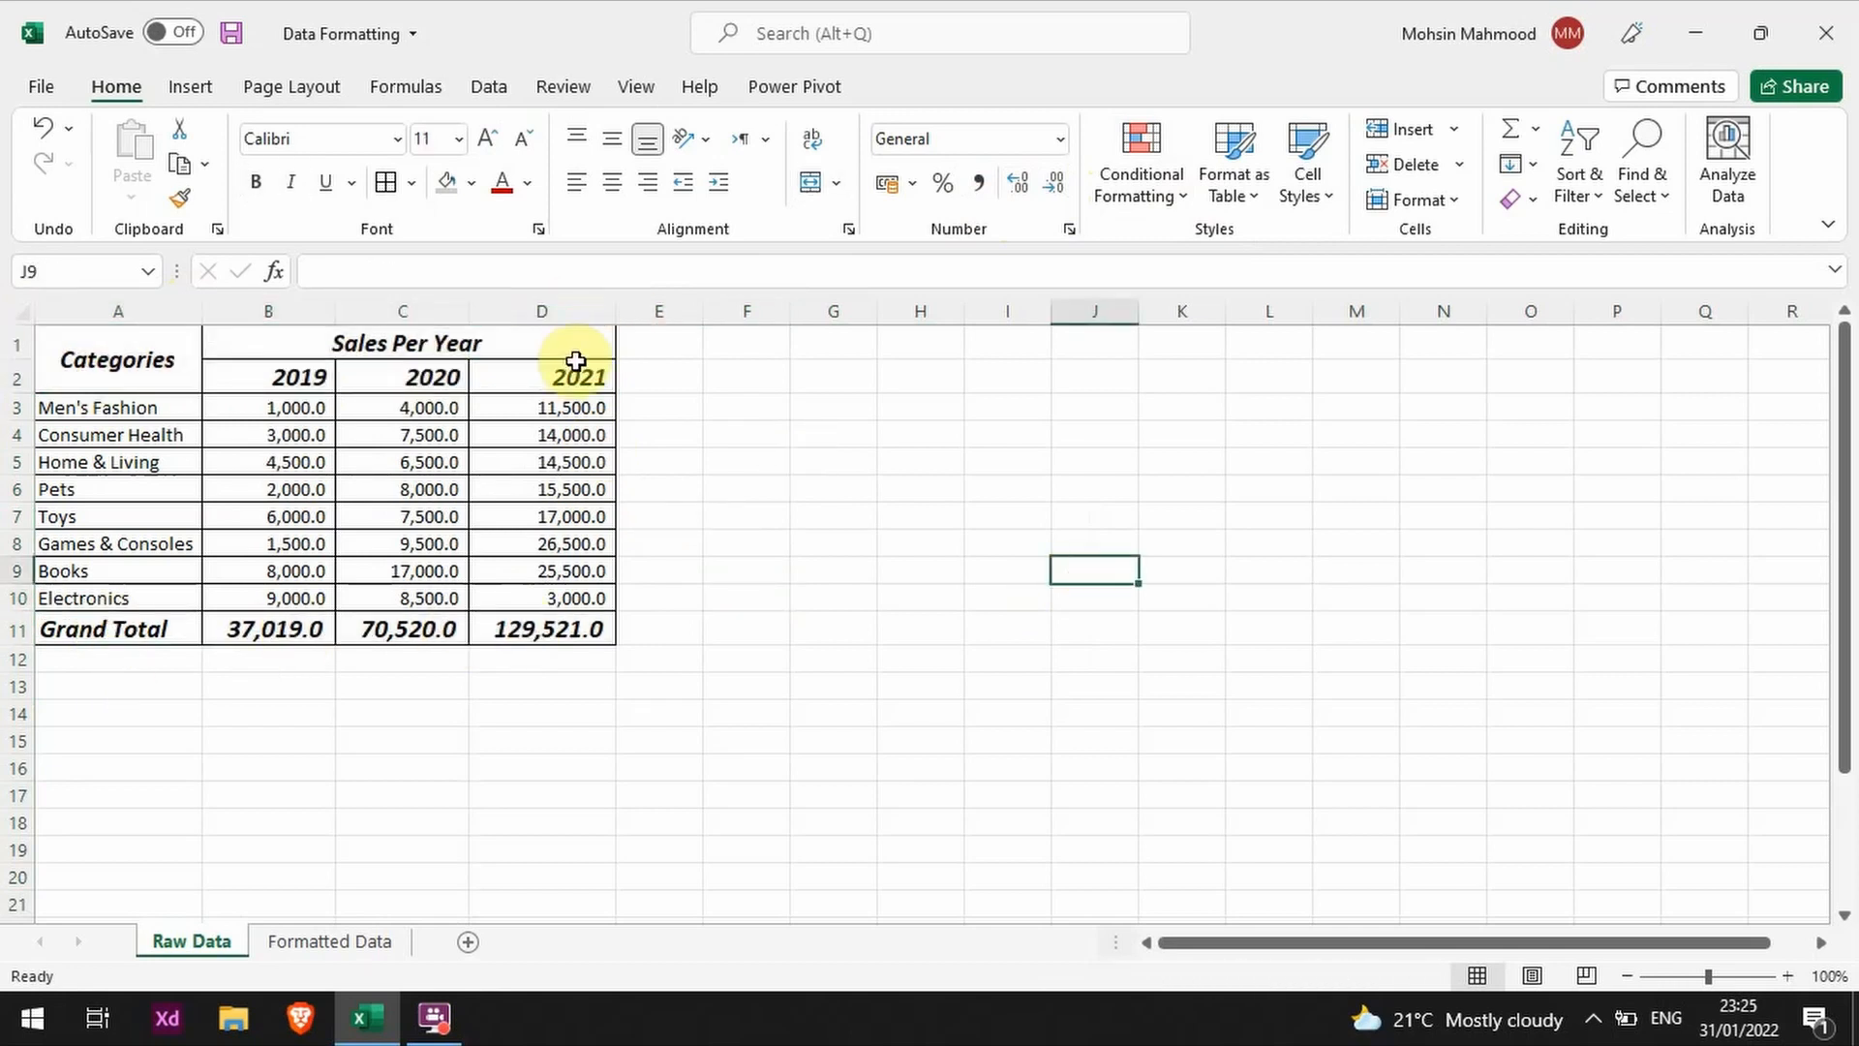
pyautogui.moveTo(579, 351); pyautogui.dragTo(133, 376)
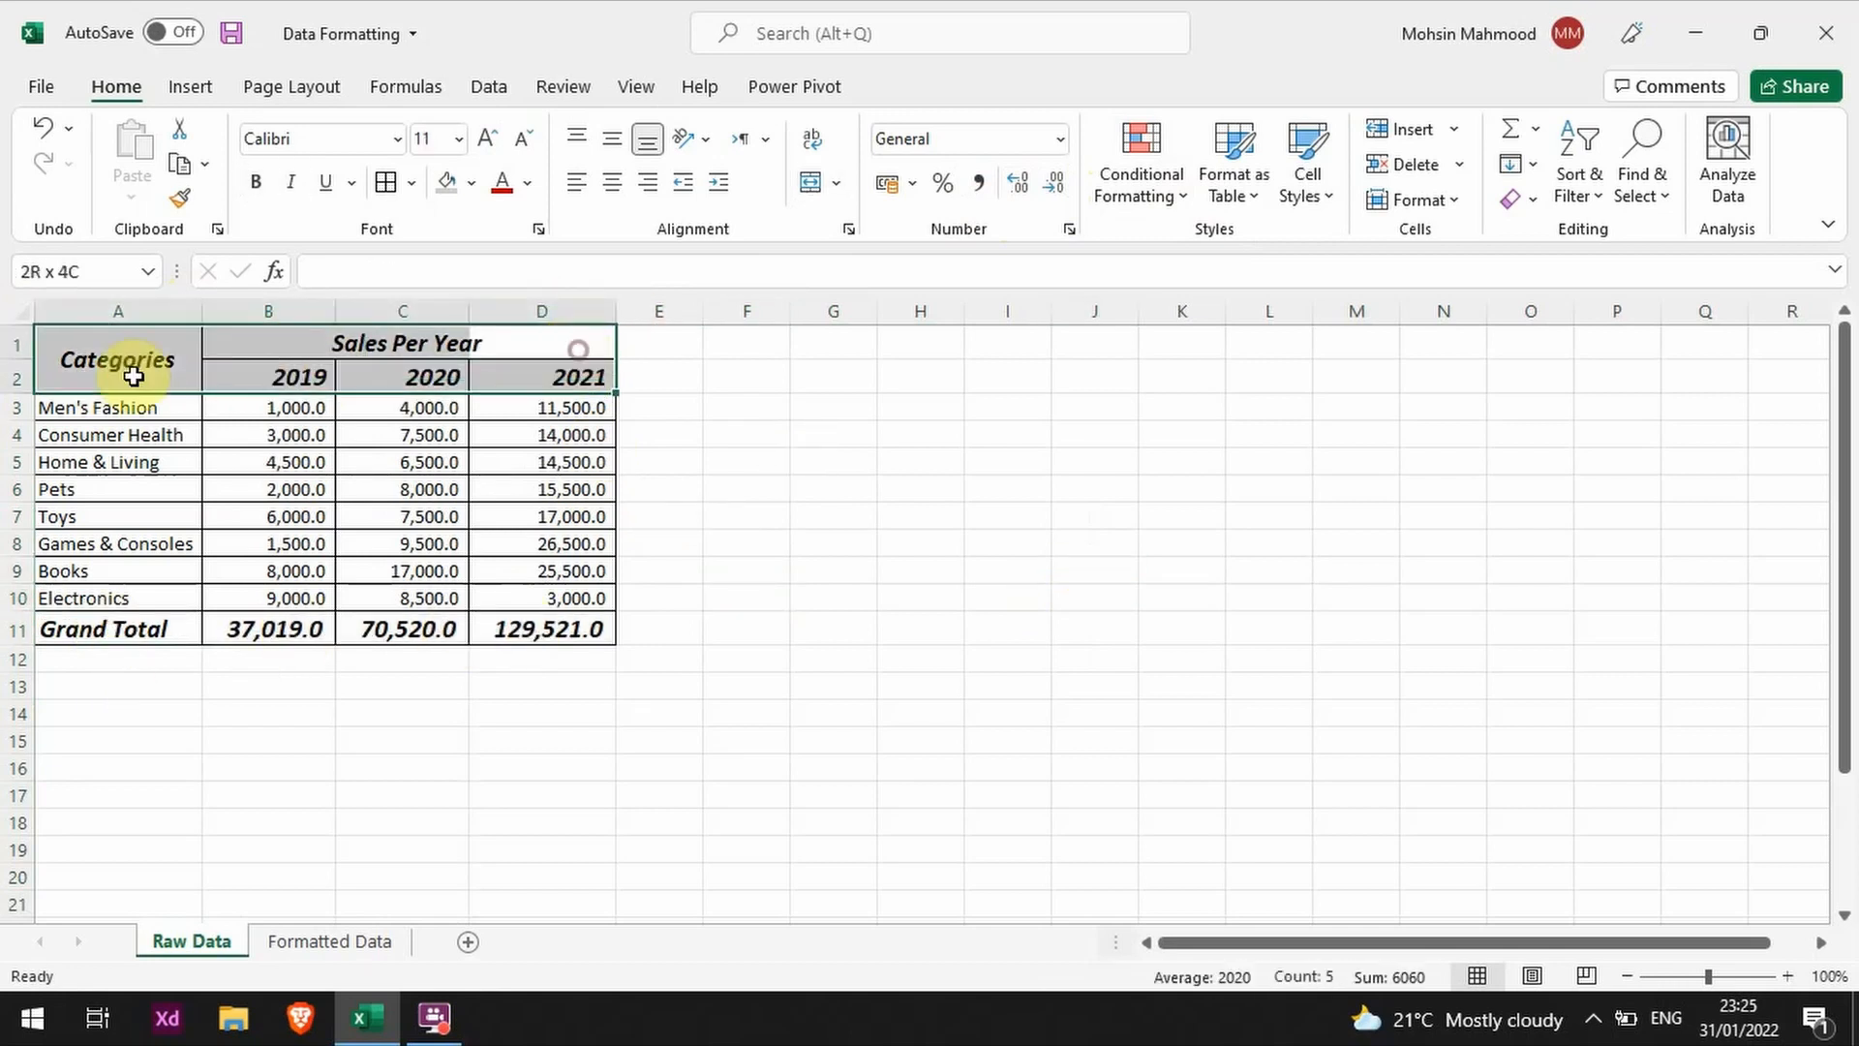
pyautogui.click(627, 381)
pyautogui.click(555, 384)
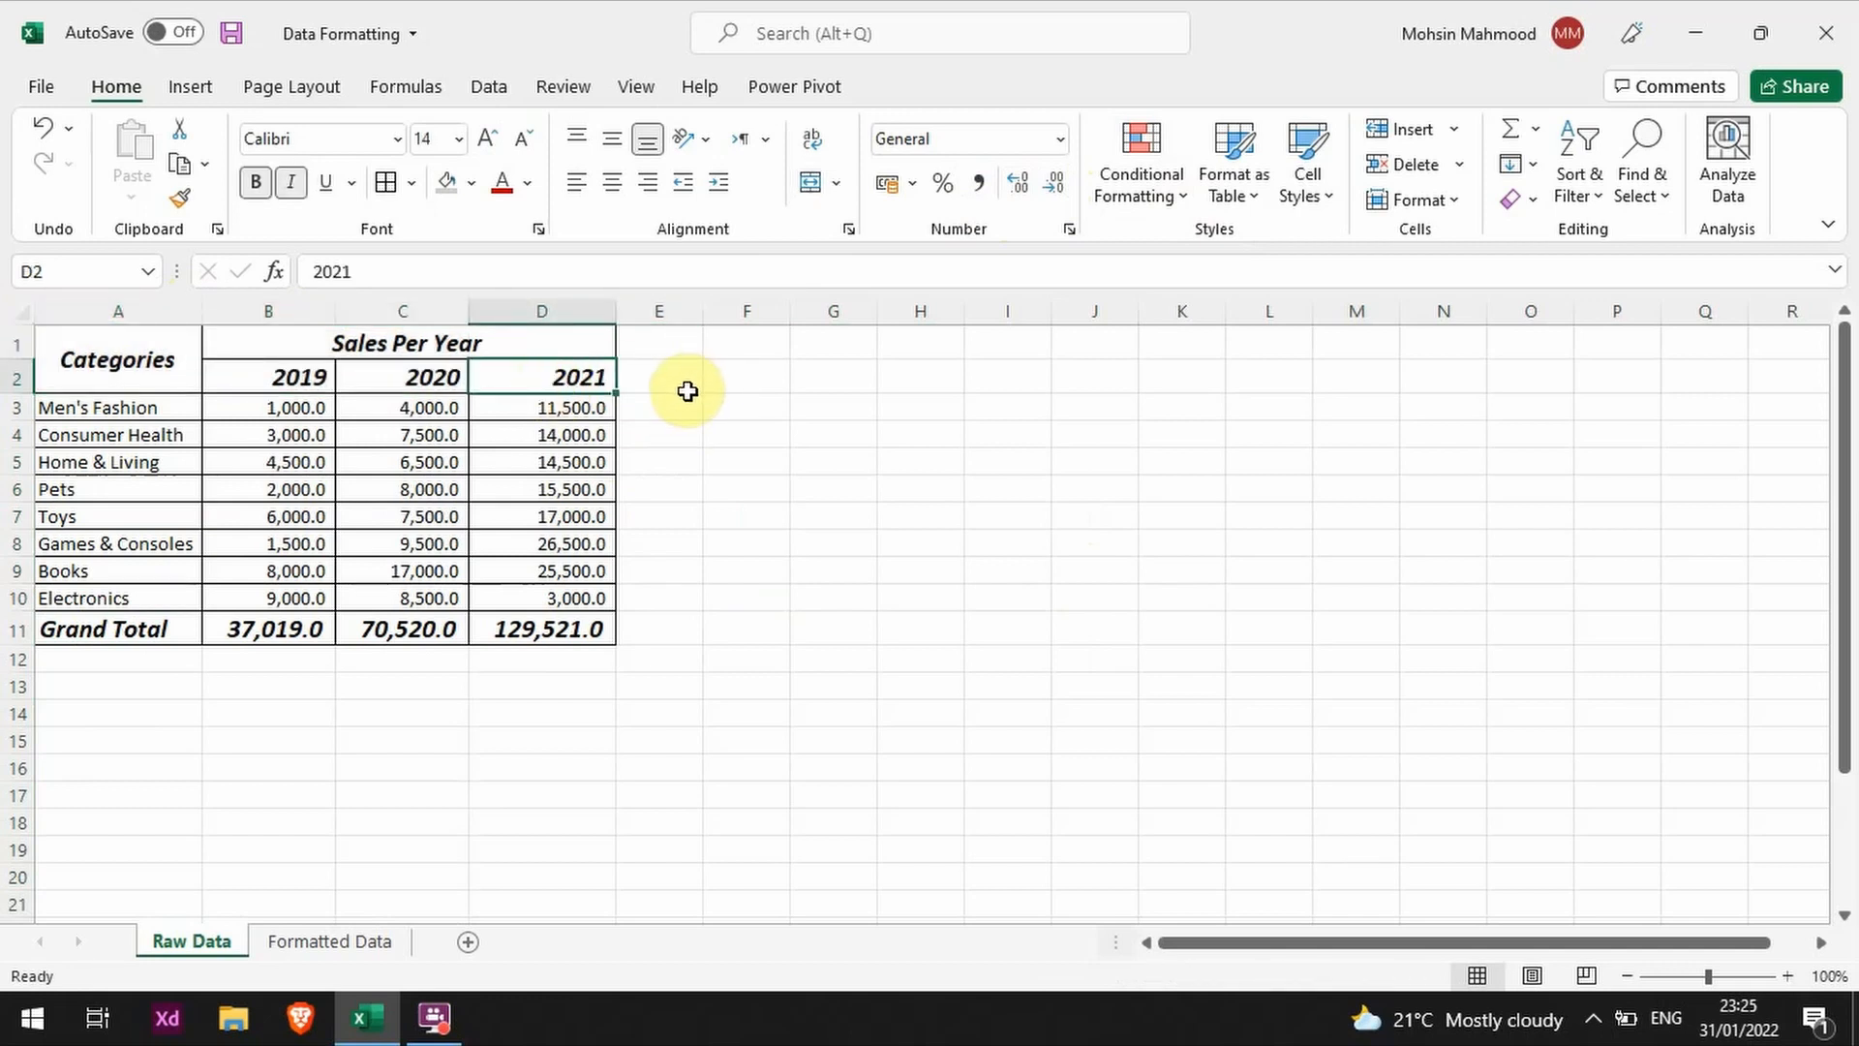
pyautogui.press('Left')
pyautogui.press('Right')
pyautogui.press('Right')
pyautogui.press('Right')
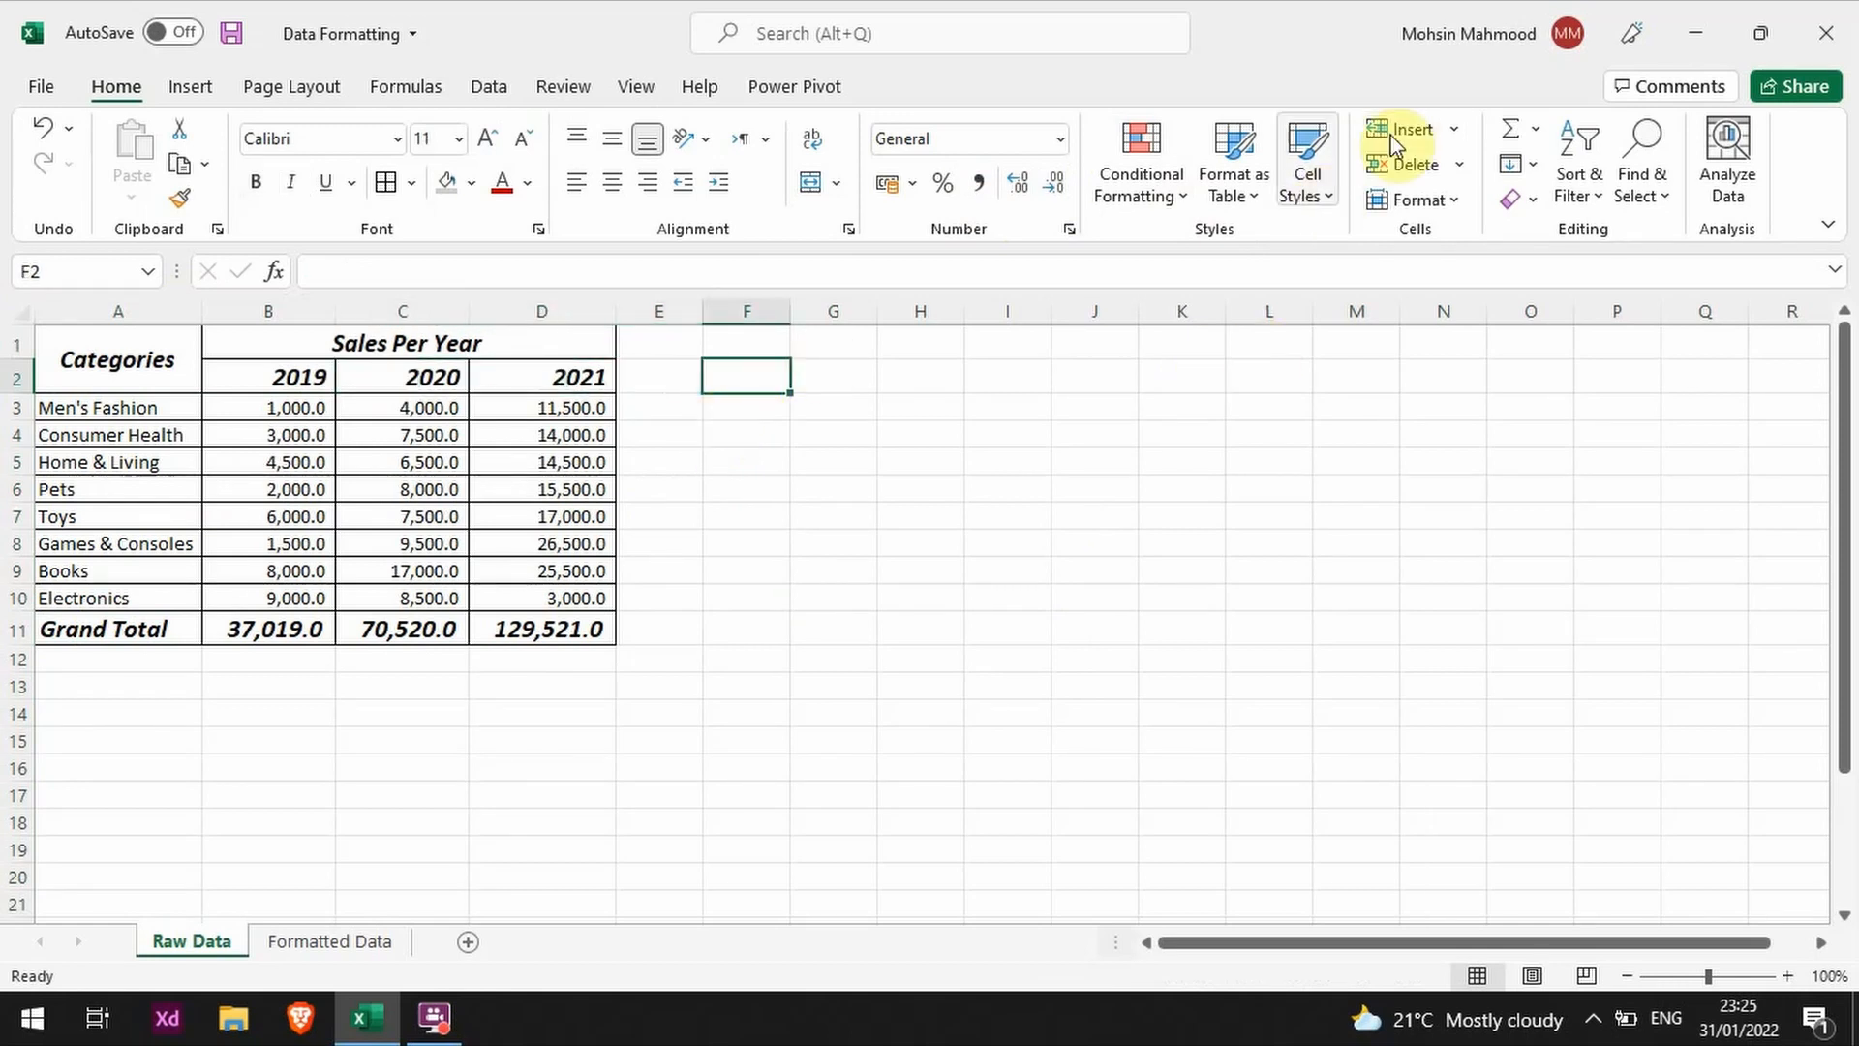
# Step: Preview the built-in cell styles on the table headings in A1:D2 without applying one
pyautogui.moveTo(542, 379)
pyautogui.mouseDown()
pyautogui.moveTo(300, 349)
pyautogui.moveTo(140, 354)
pyautogui.mouseUp()
pyautogui.click(1309, 180)
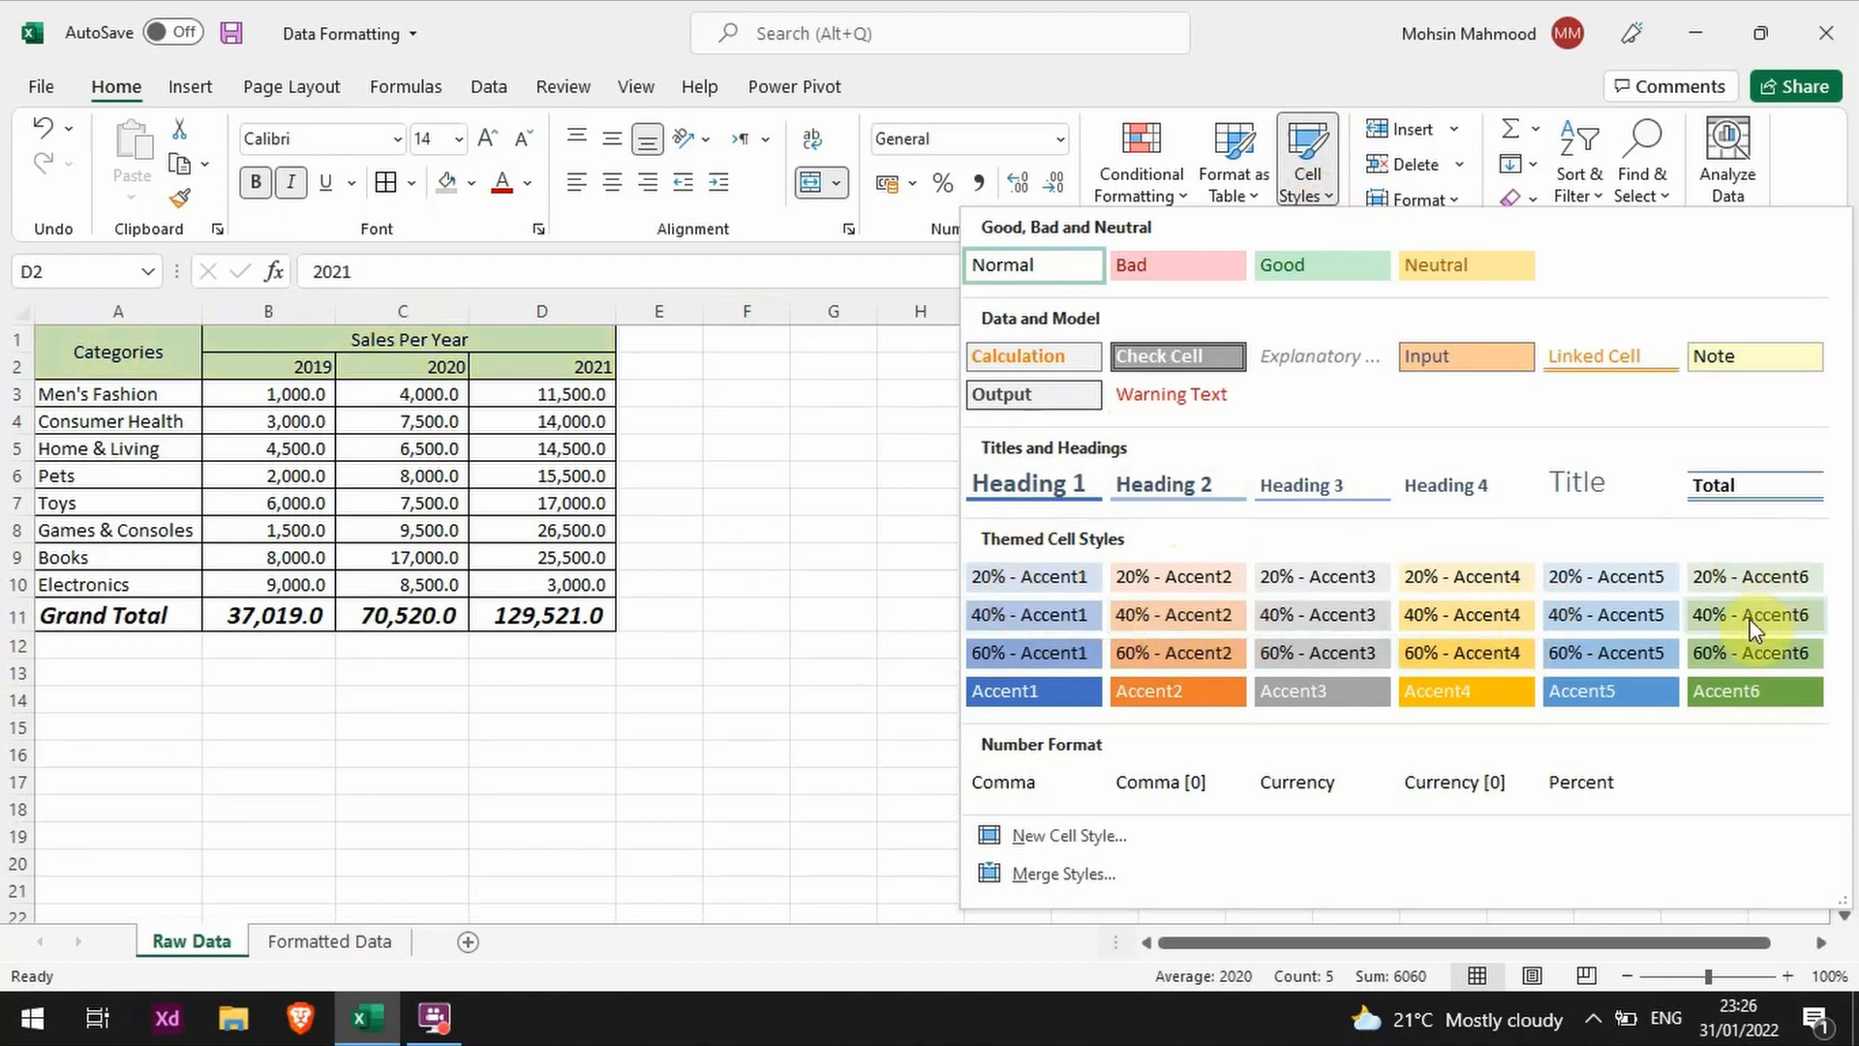
pyautogui.click(718, 369)
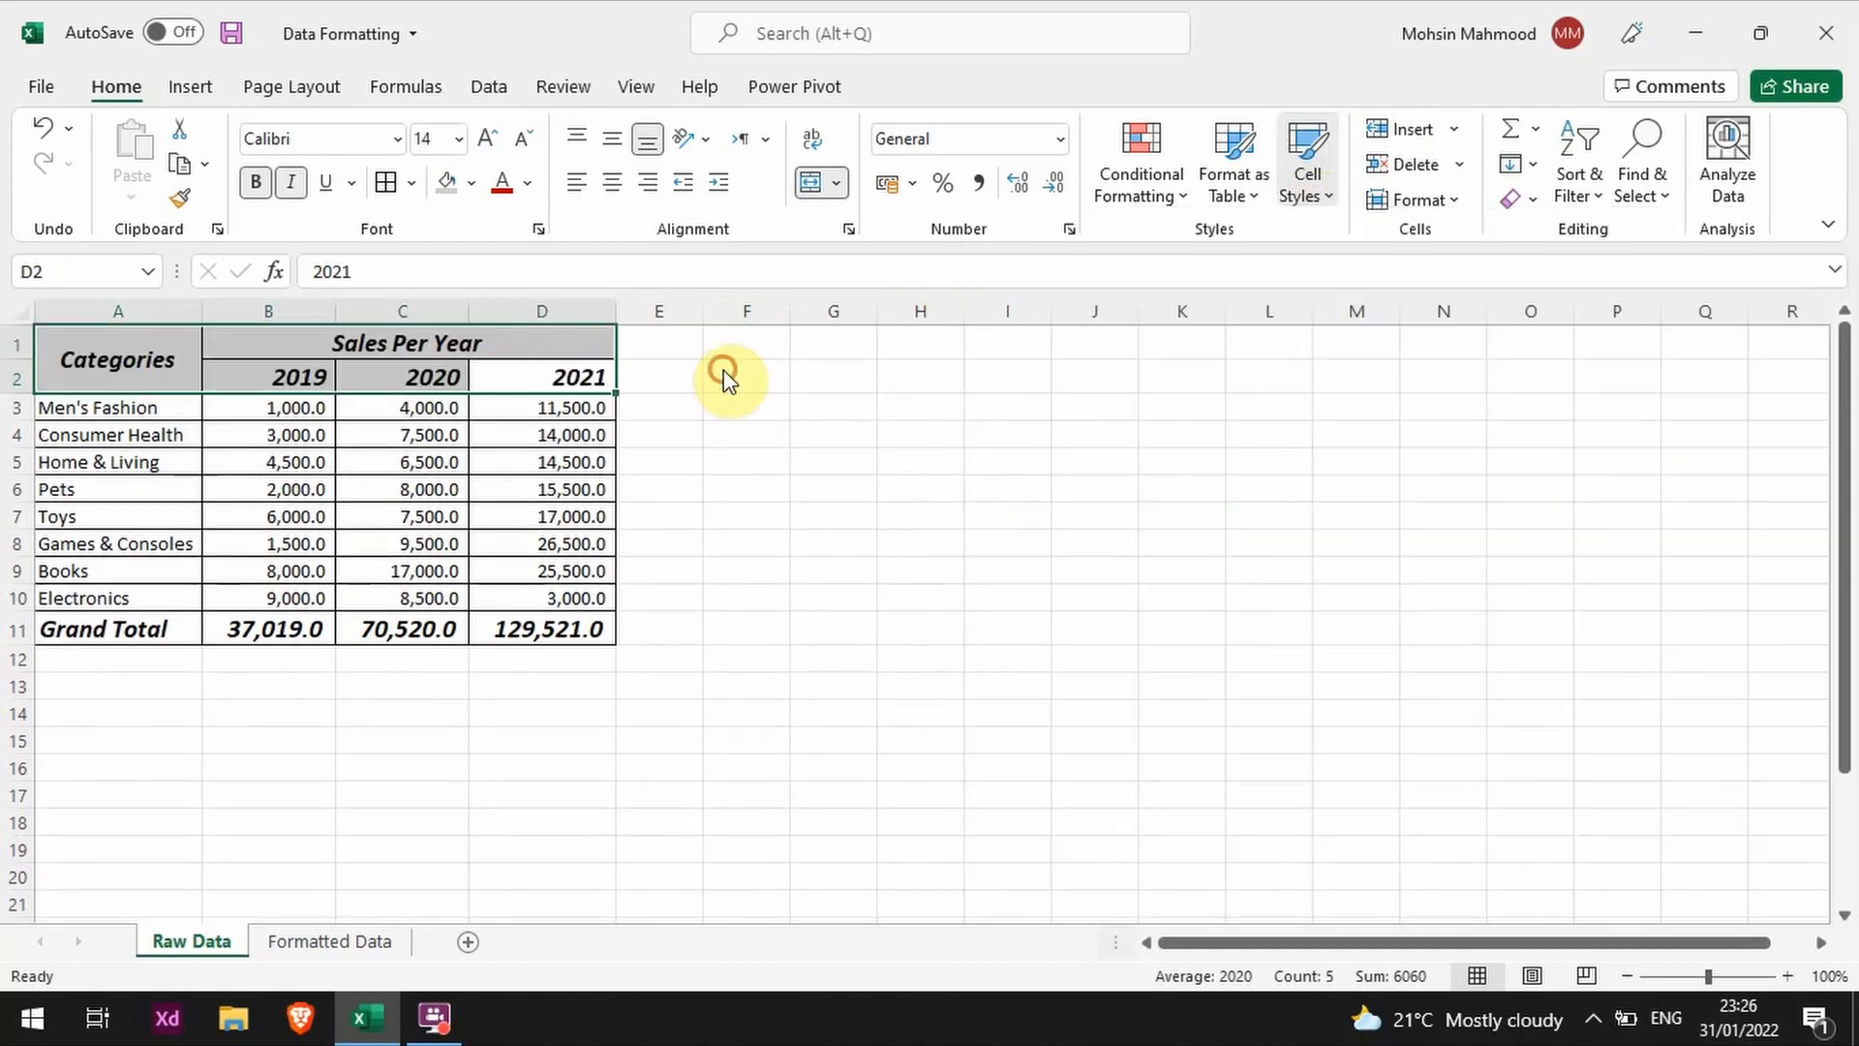
# Step: Enter the sample text "Learn Excel" in cell H3
pyautogui.click(1092, 375)
pyautogui.press('Left')
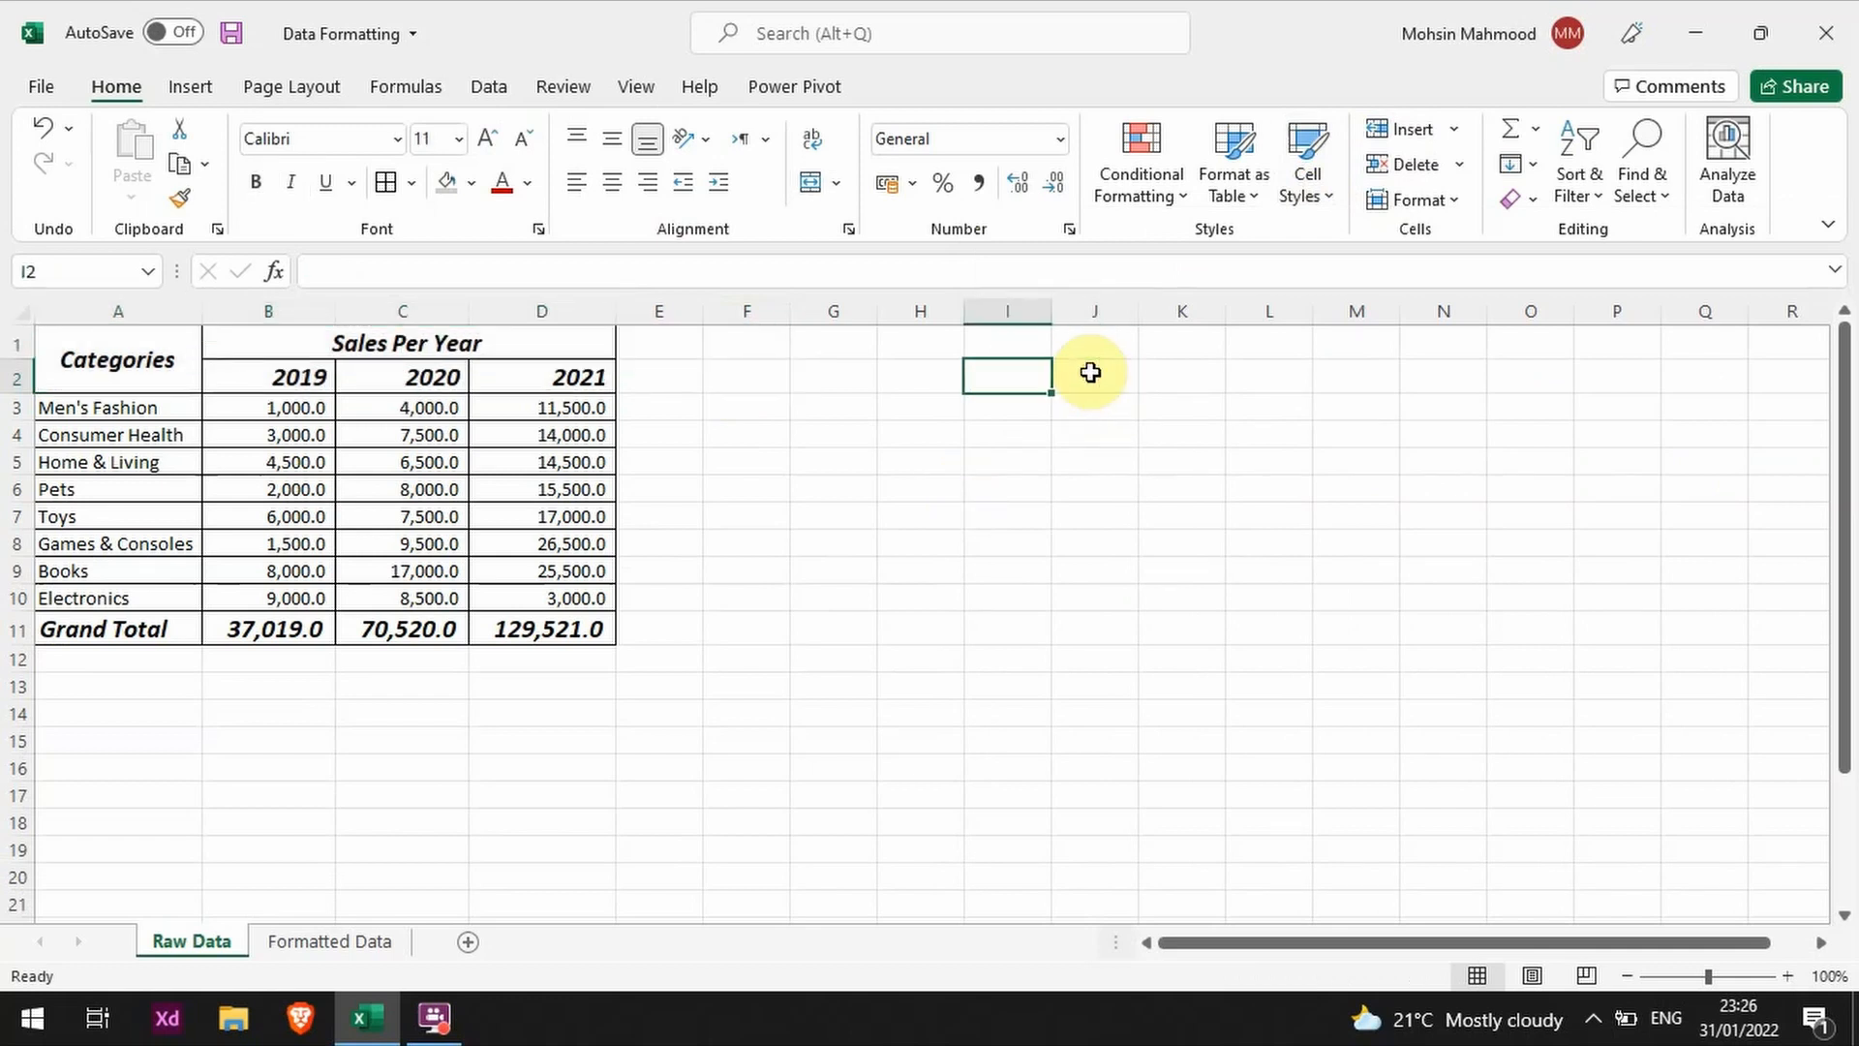
pyautogui.press('Left')
pyautogui.press('Down')
pyautogui.write('L')
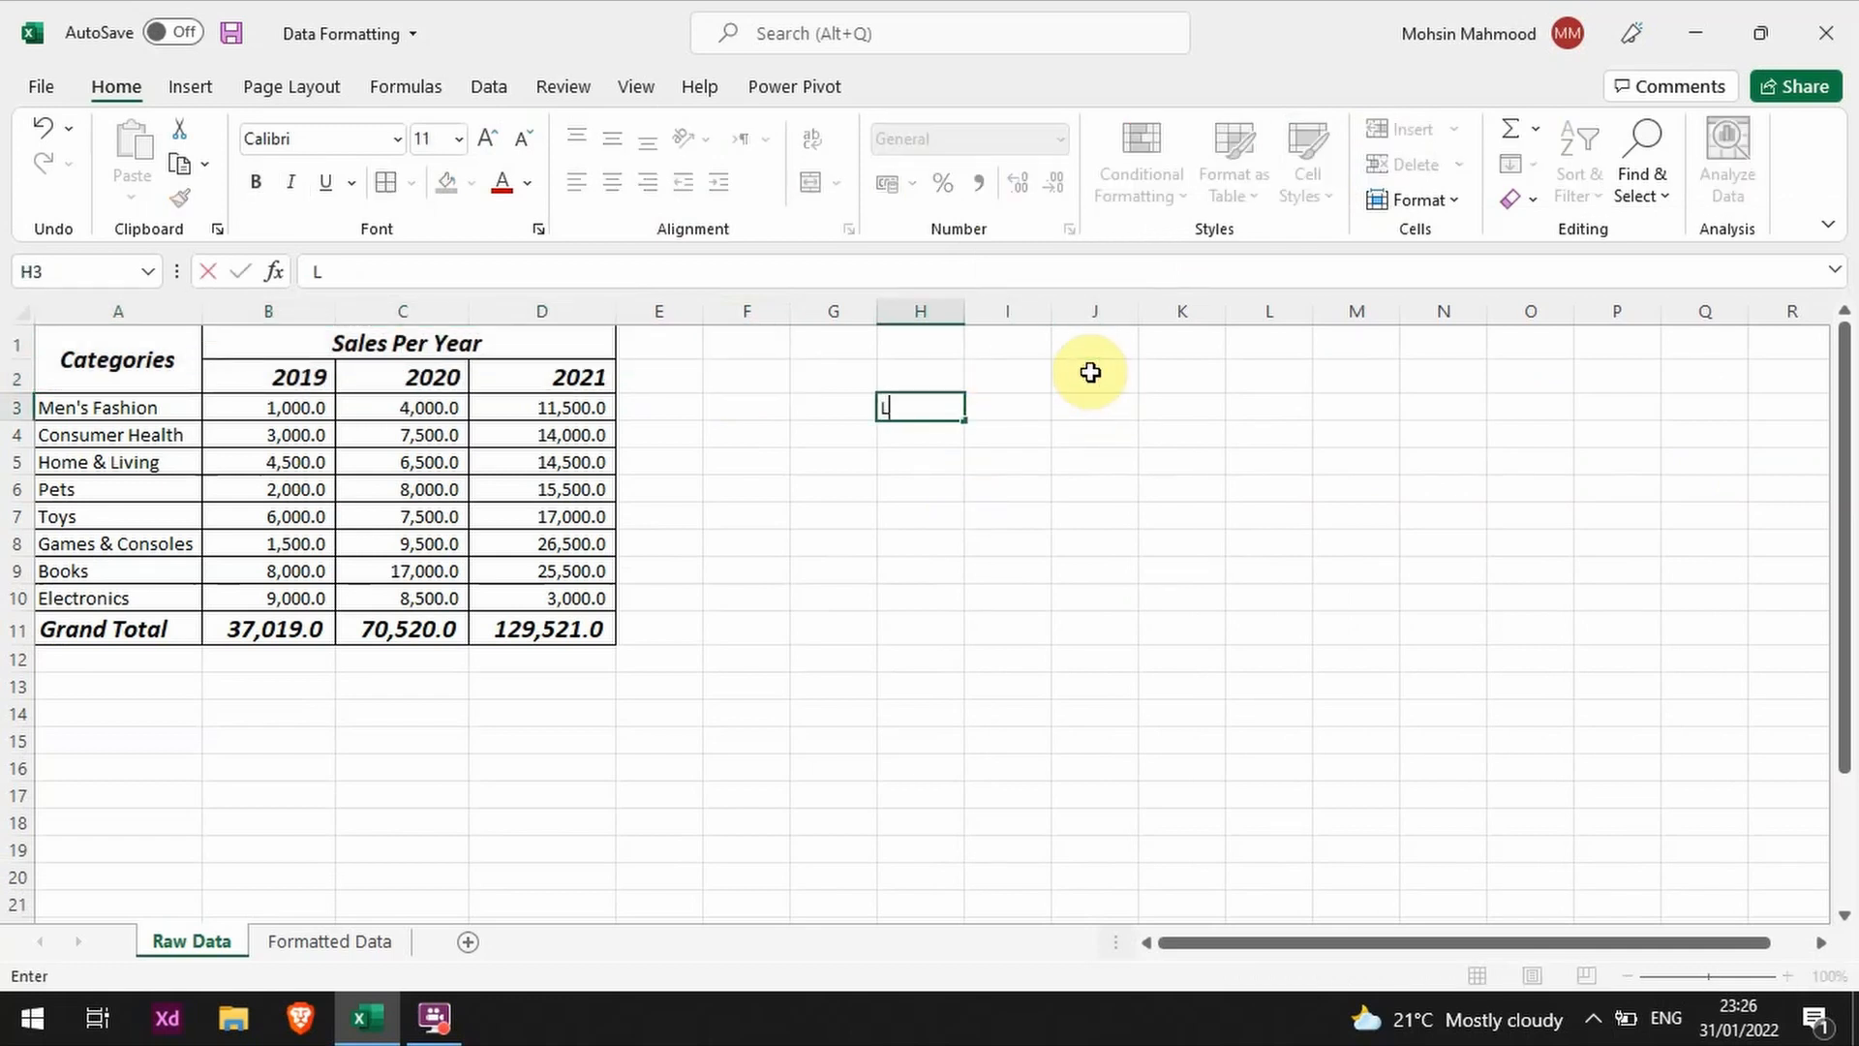
pyautogui.write('earn Excel')
pyautogui.press('Return')
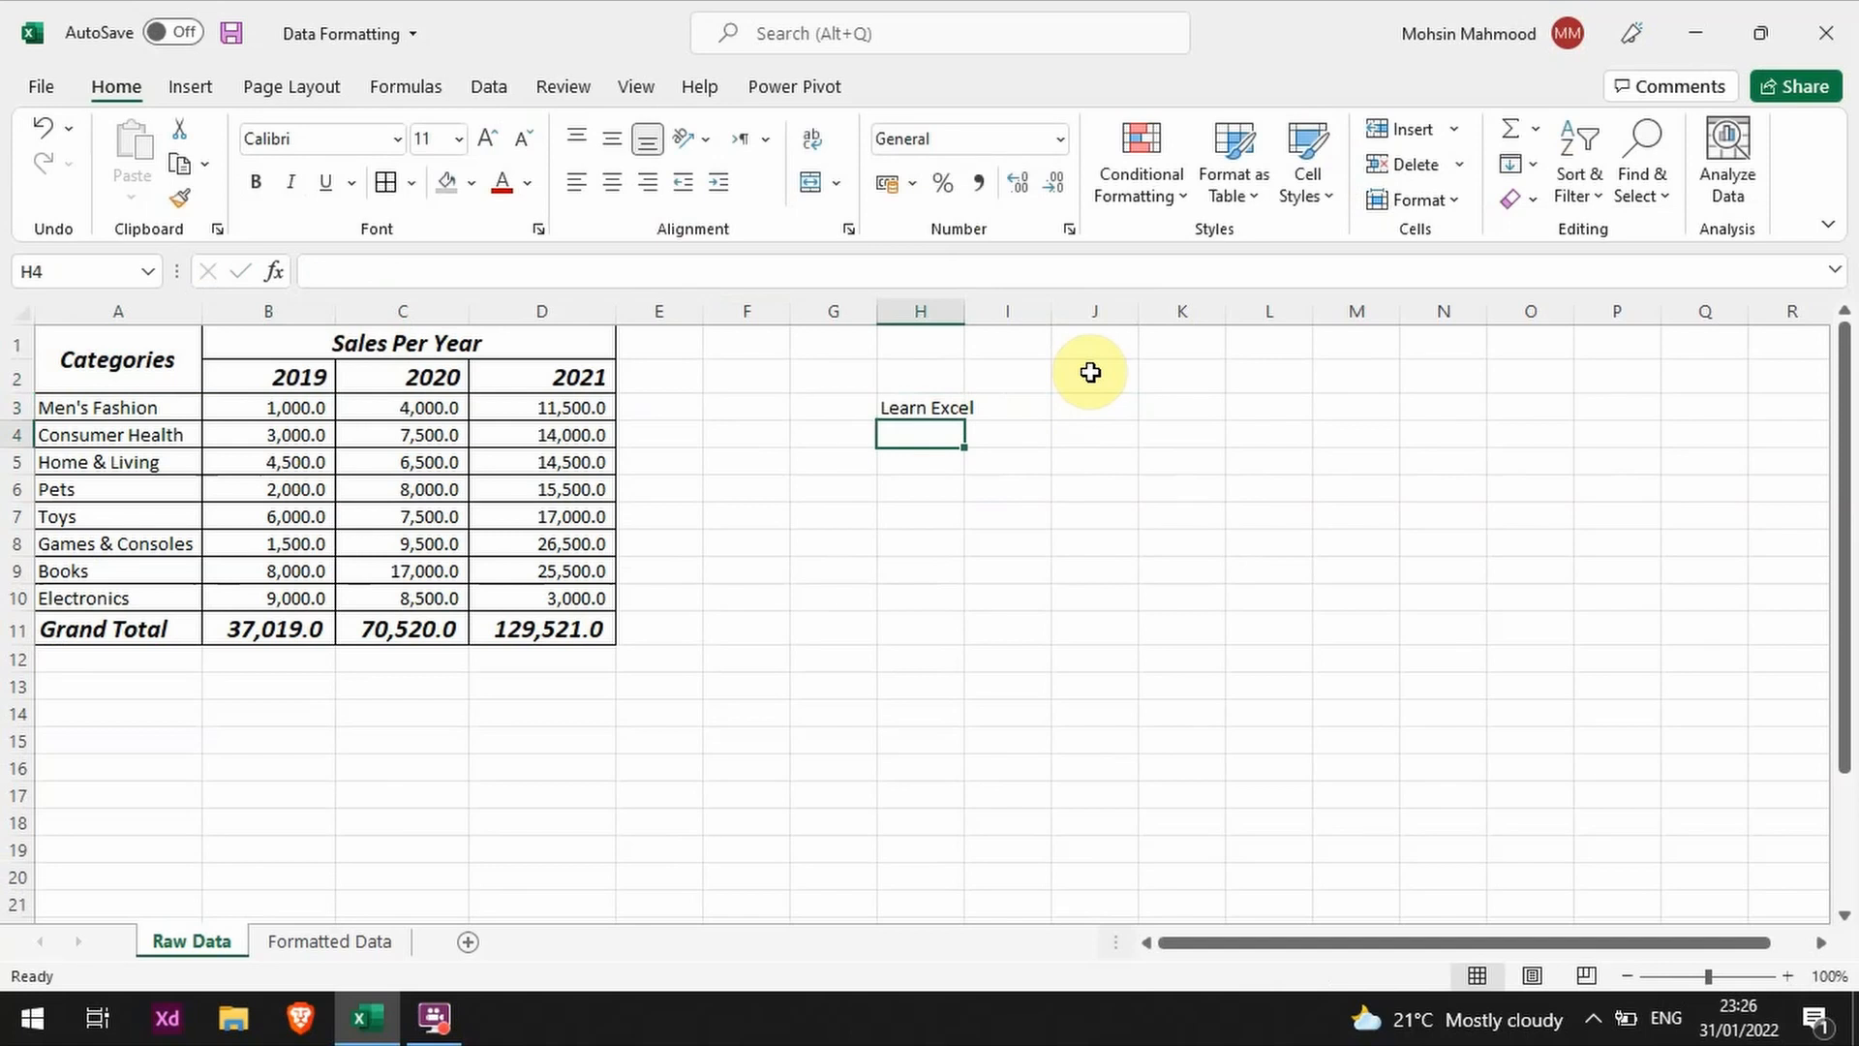
# Step: Start a new cell style based on H3 and set its font to Agency FB, size 14
pyautogui.press('Up')
pyautogui.rightClick(918, 399)
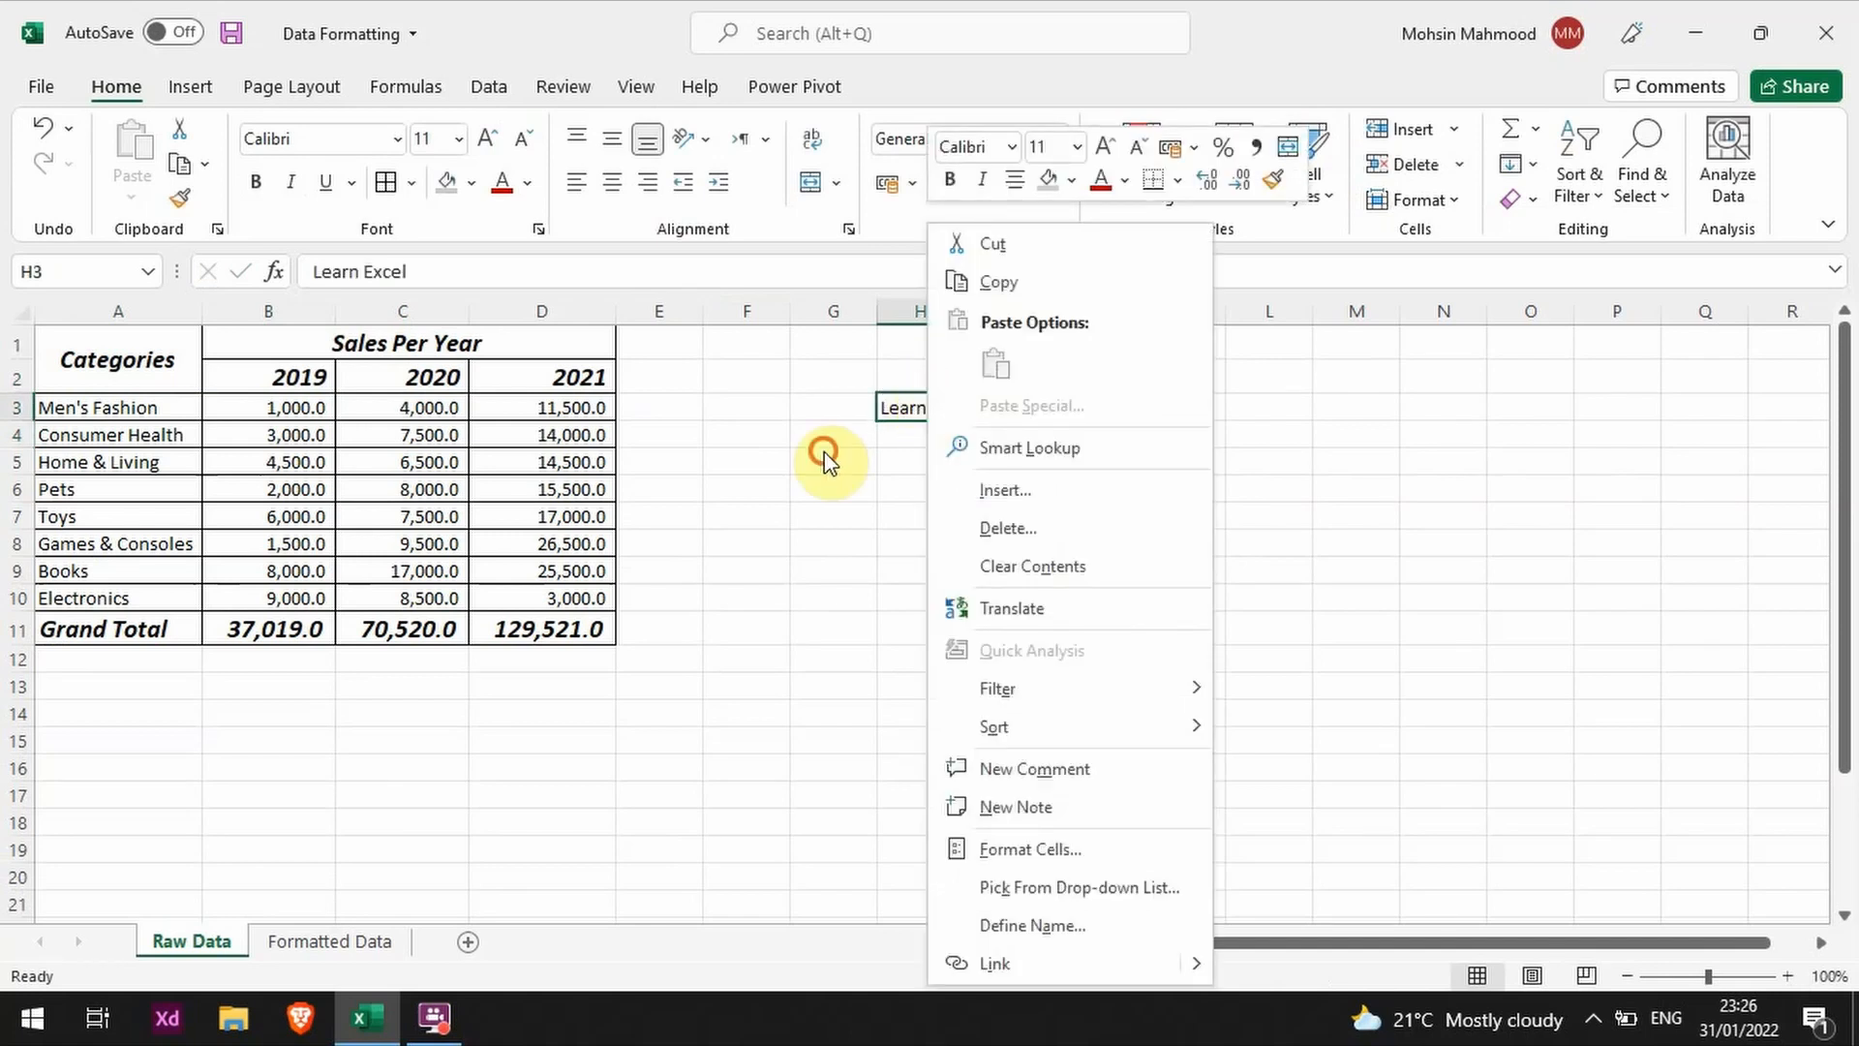
pyautogui.press('Escape')
pyautogui.click(1307, 160)
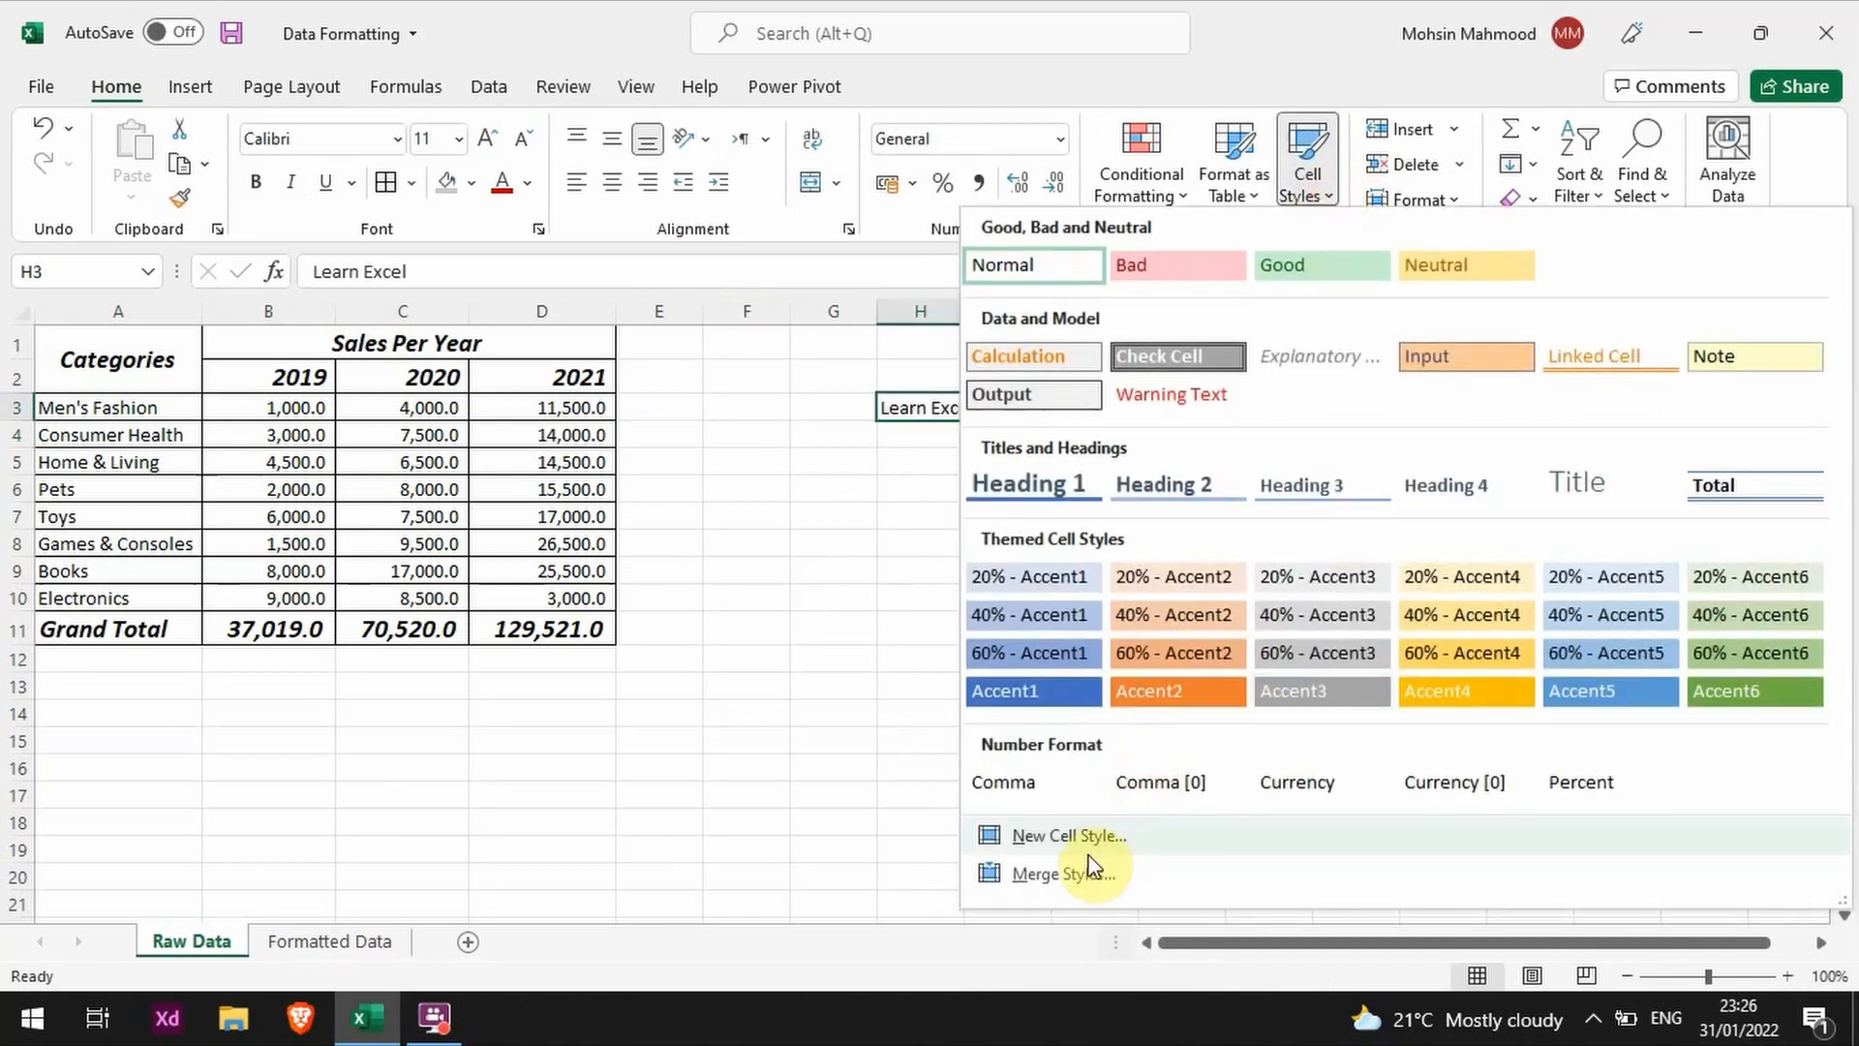
pyautogui.click(1095, 838)
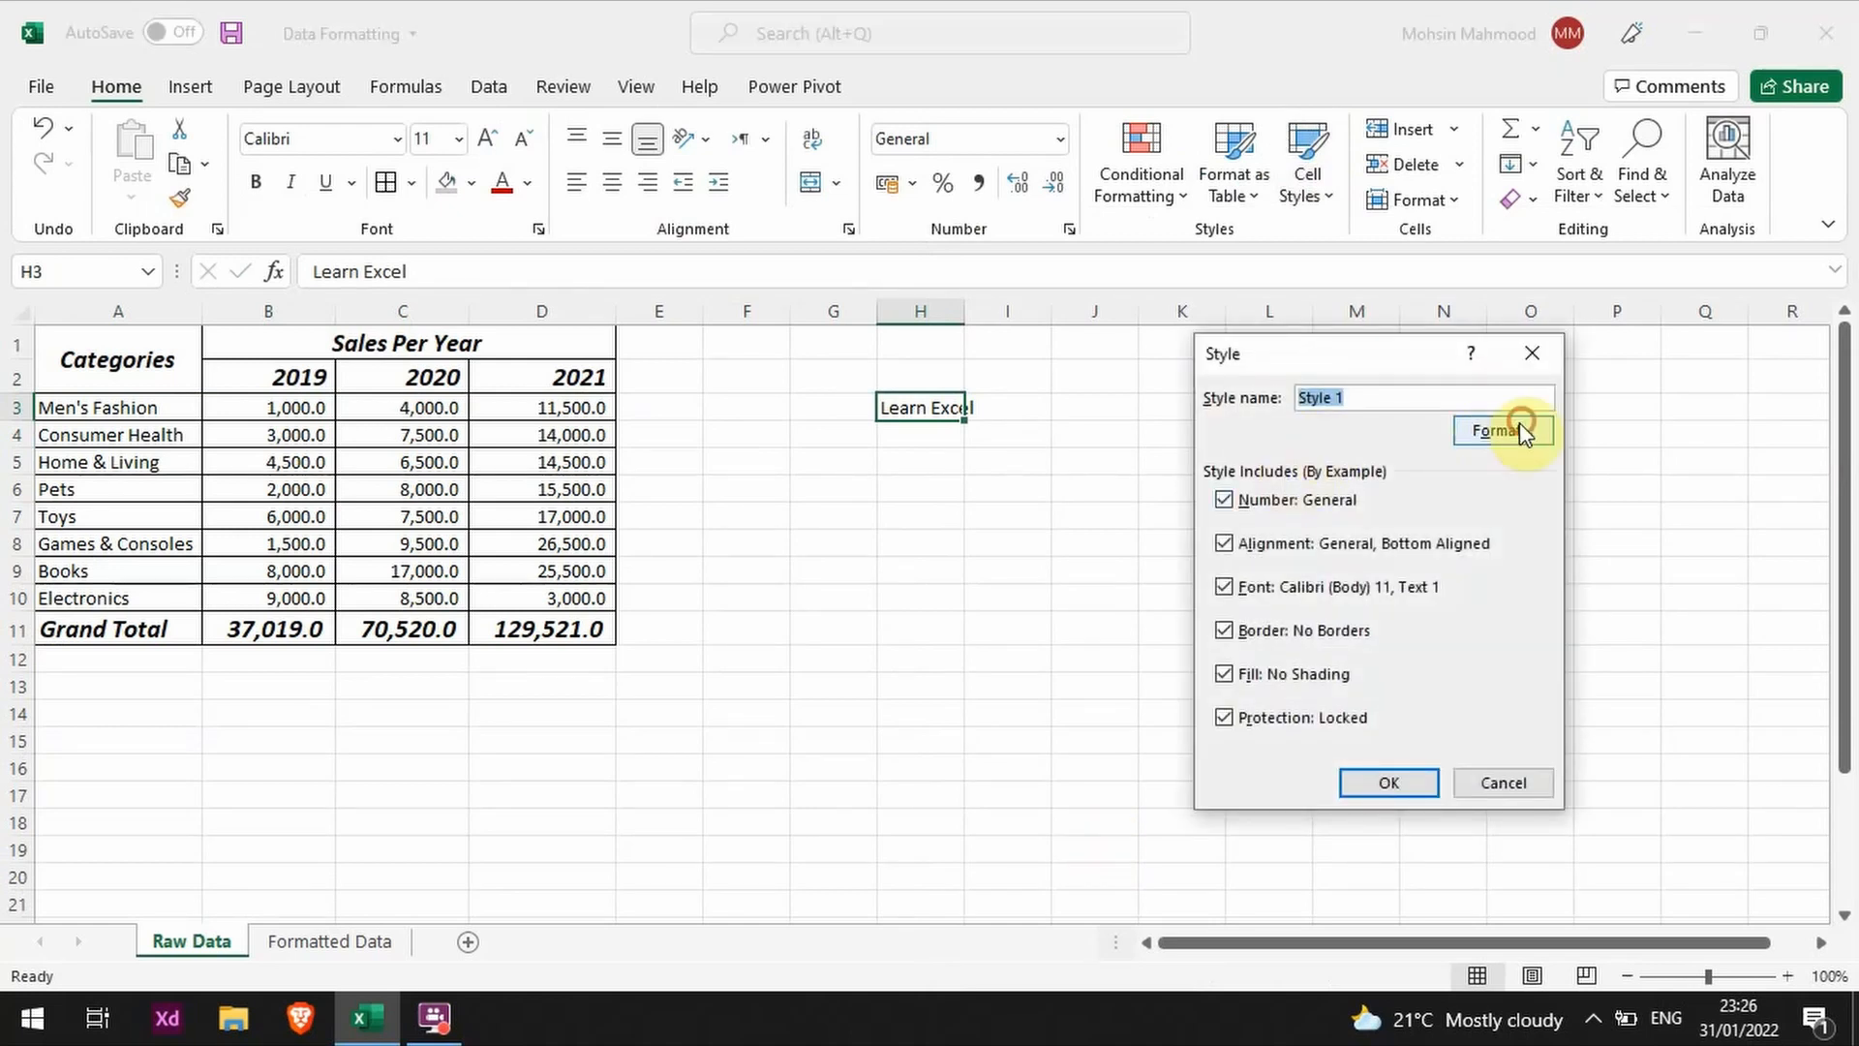
pyautogui.click(1519, 426)
pyautogui.click(1191, 311)
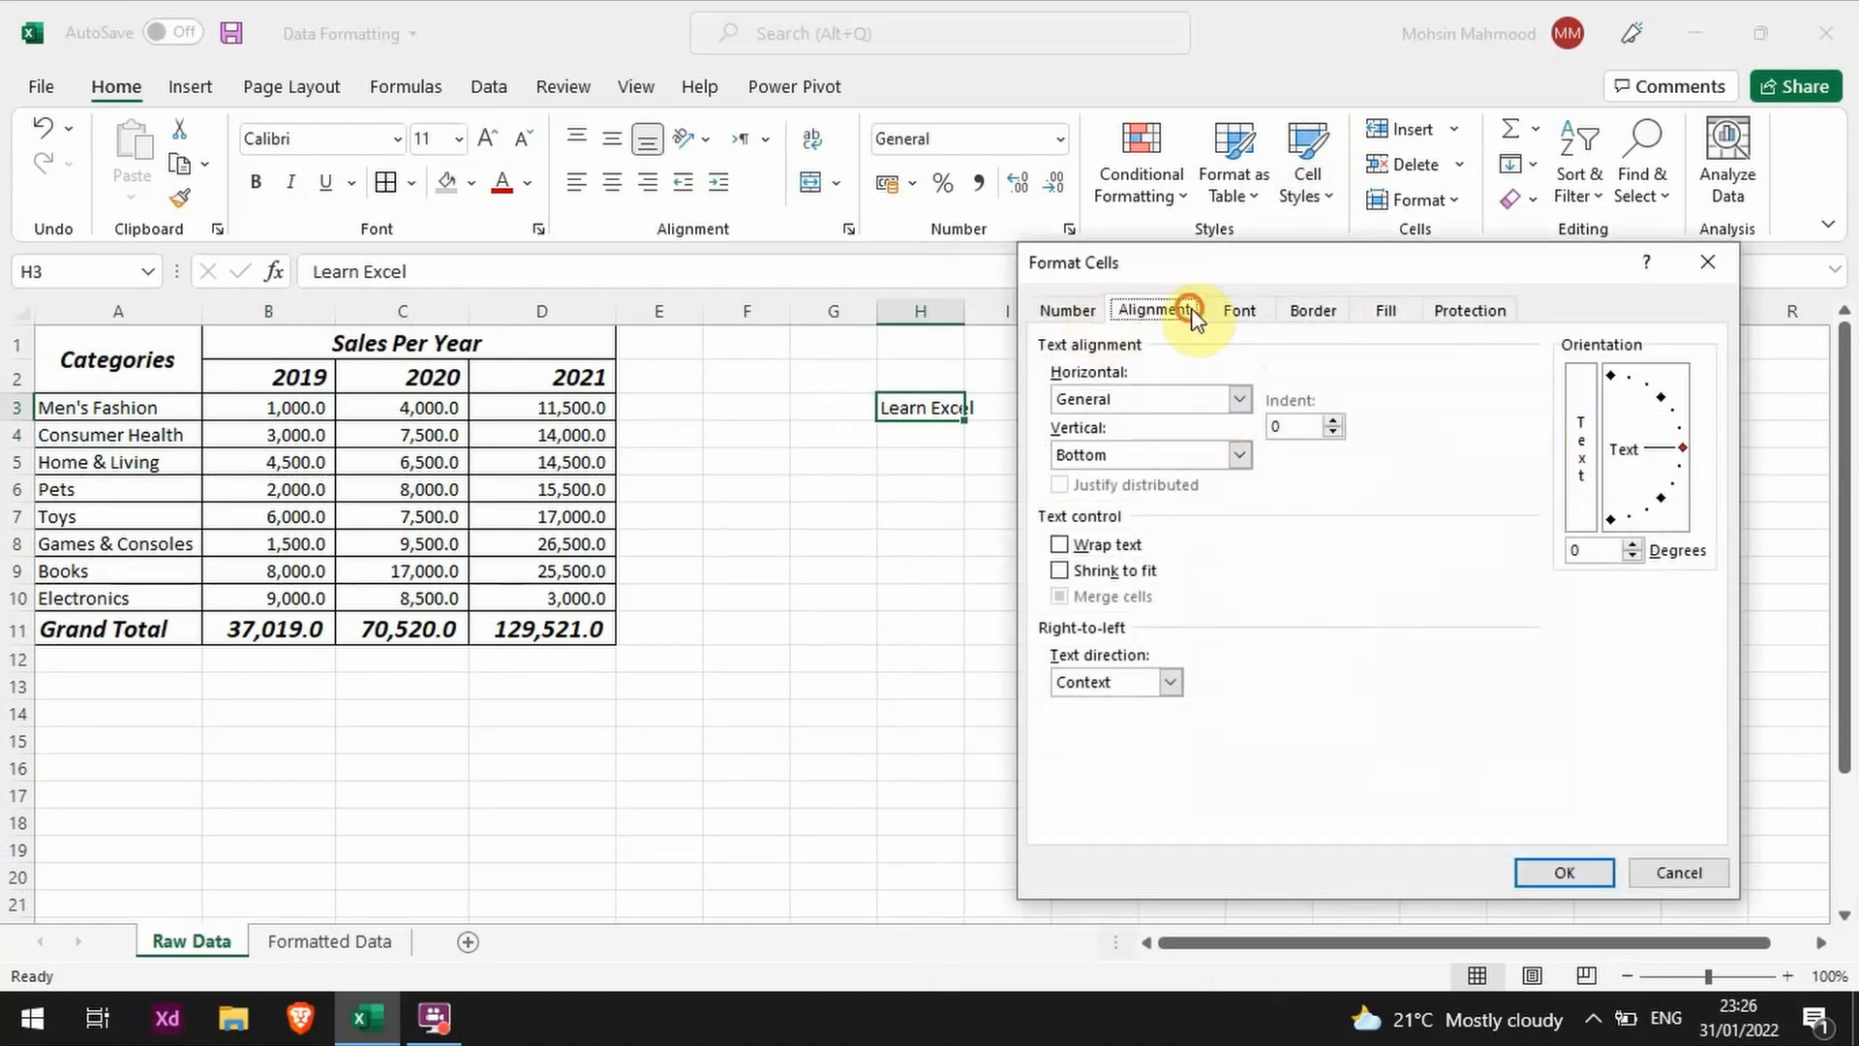
pyautogui.click(1232, 312)
pyautogui.click(1177, 470)
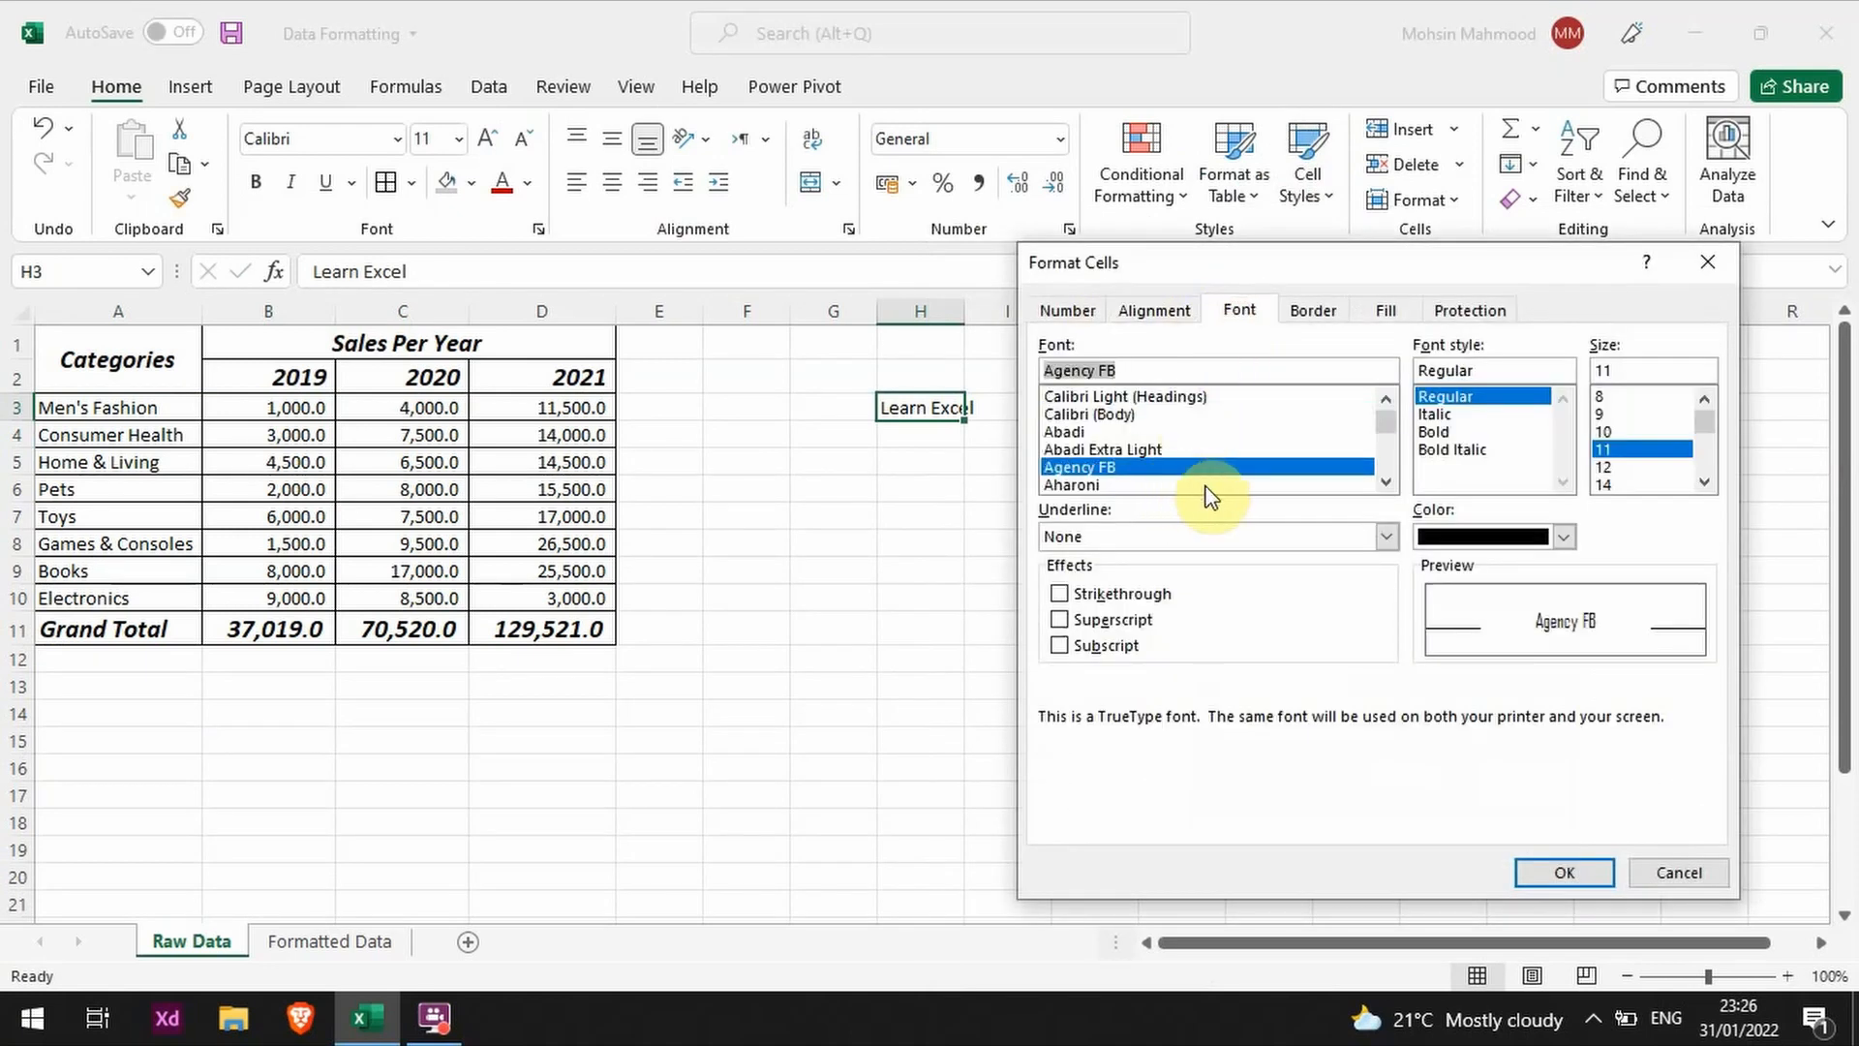
pyautogui.click(1612, 483)
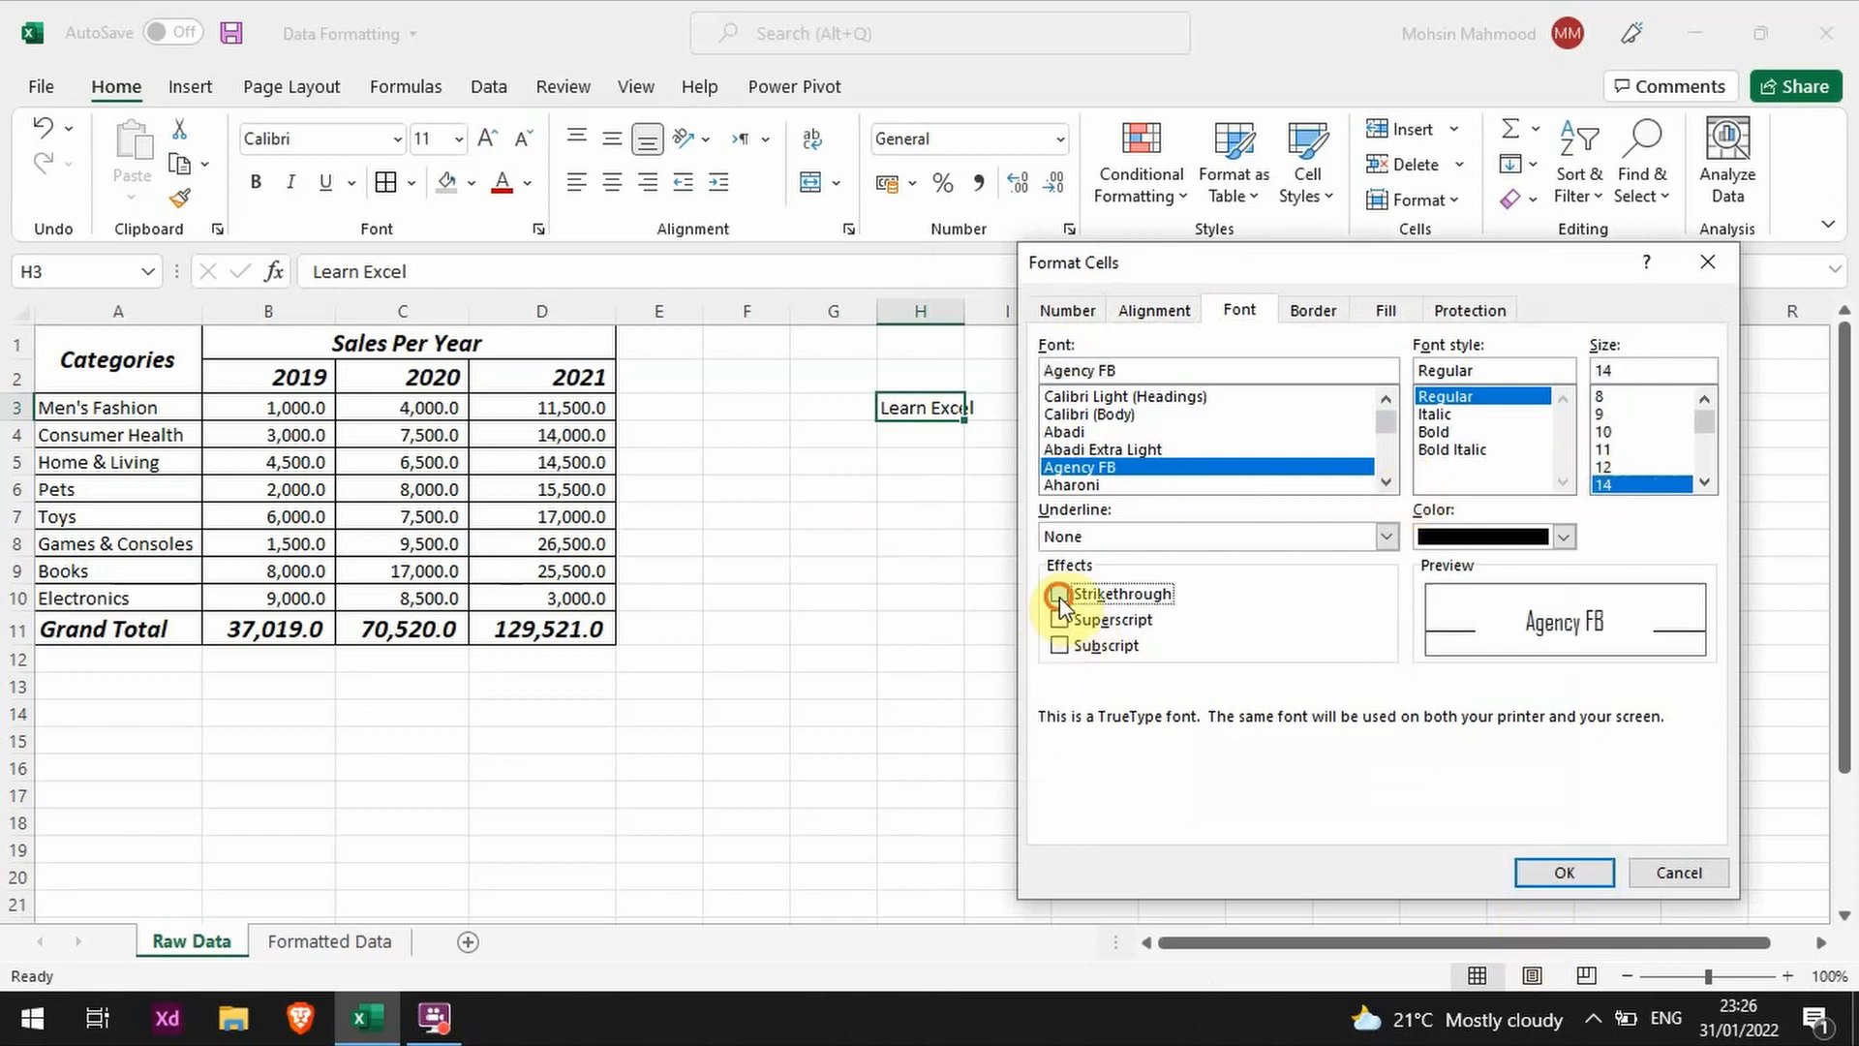
# Step: Try the Strikethrough and Subscript effects, clear both, and save the new cell style under its default name
pyautogui.click(1059, 645)
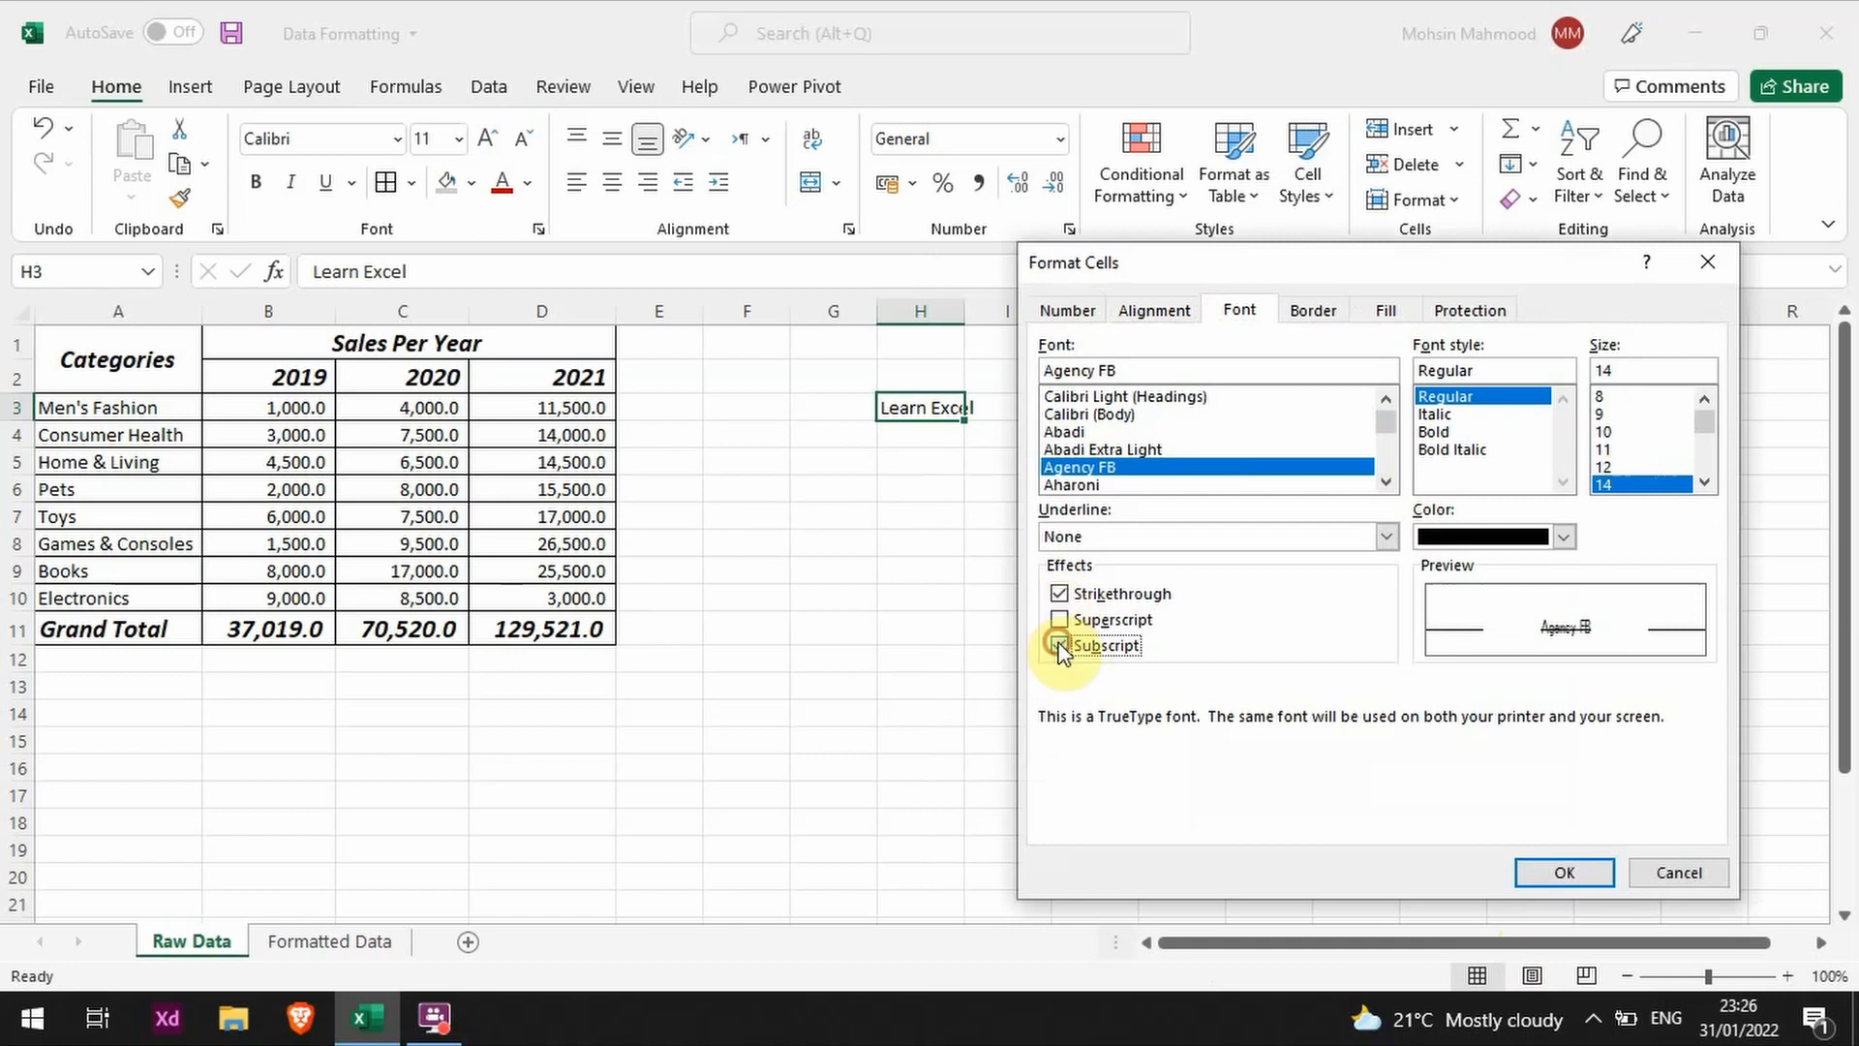
pyautogui.click(1059, 645)
pyautogui.click(1060, 594)
pyautogui.click(1579, 874)
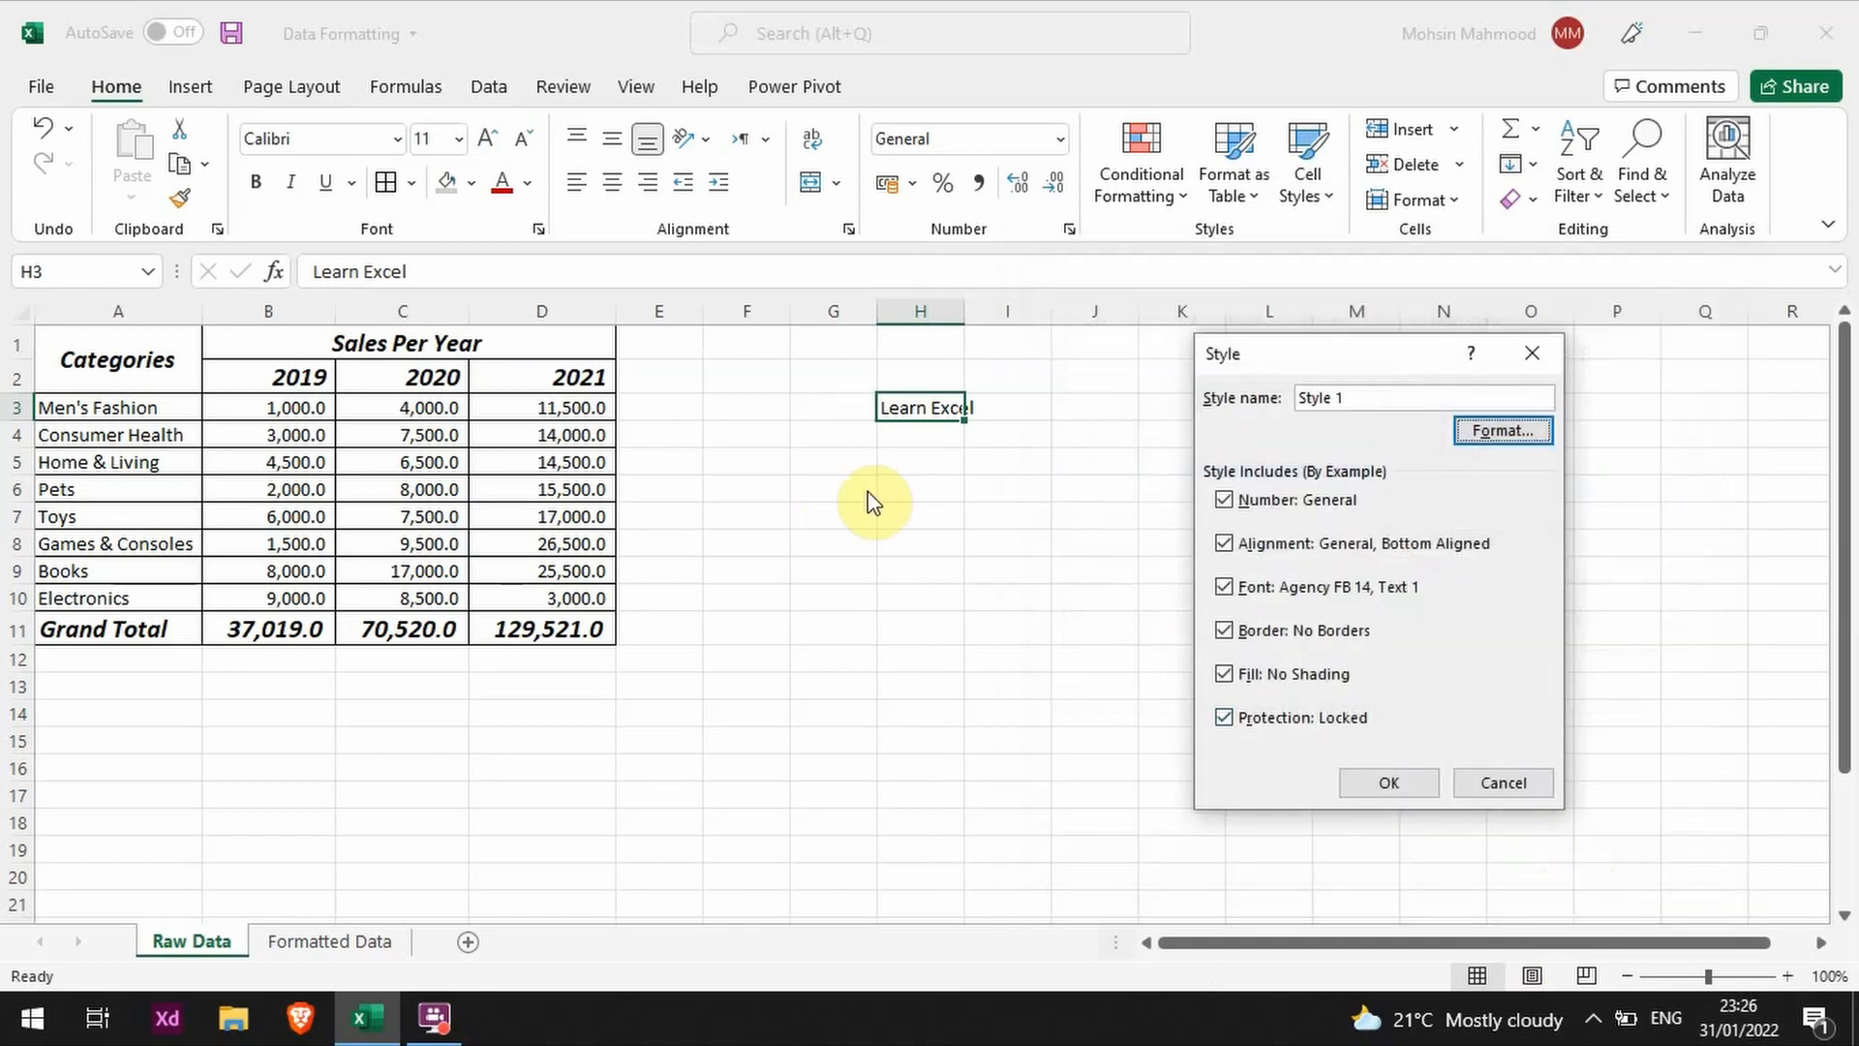
pyautogui.click(1388, 783)
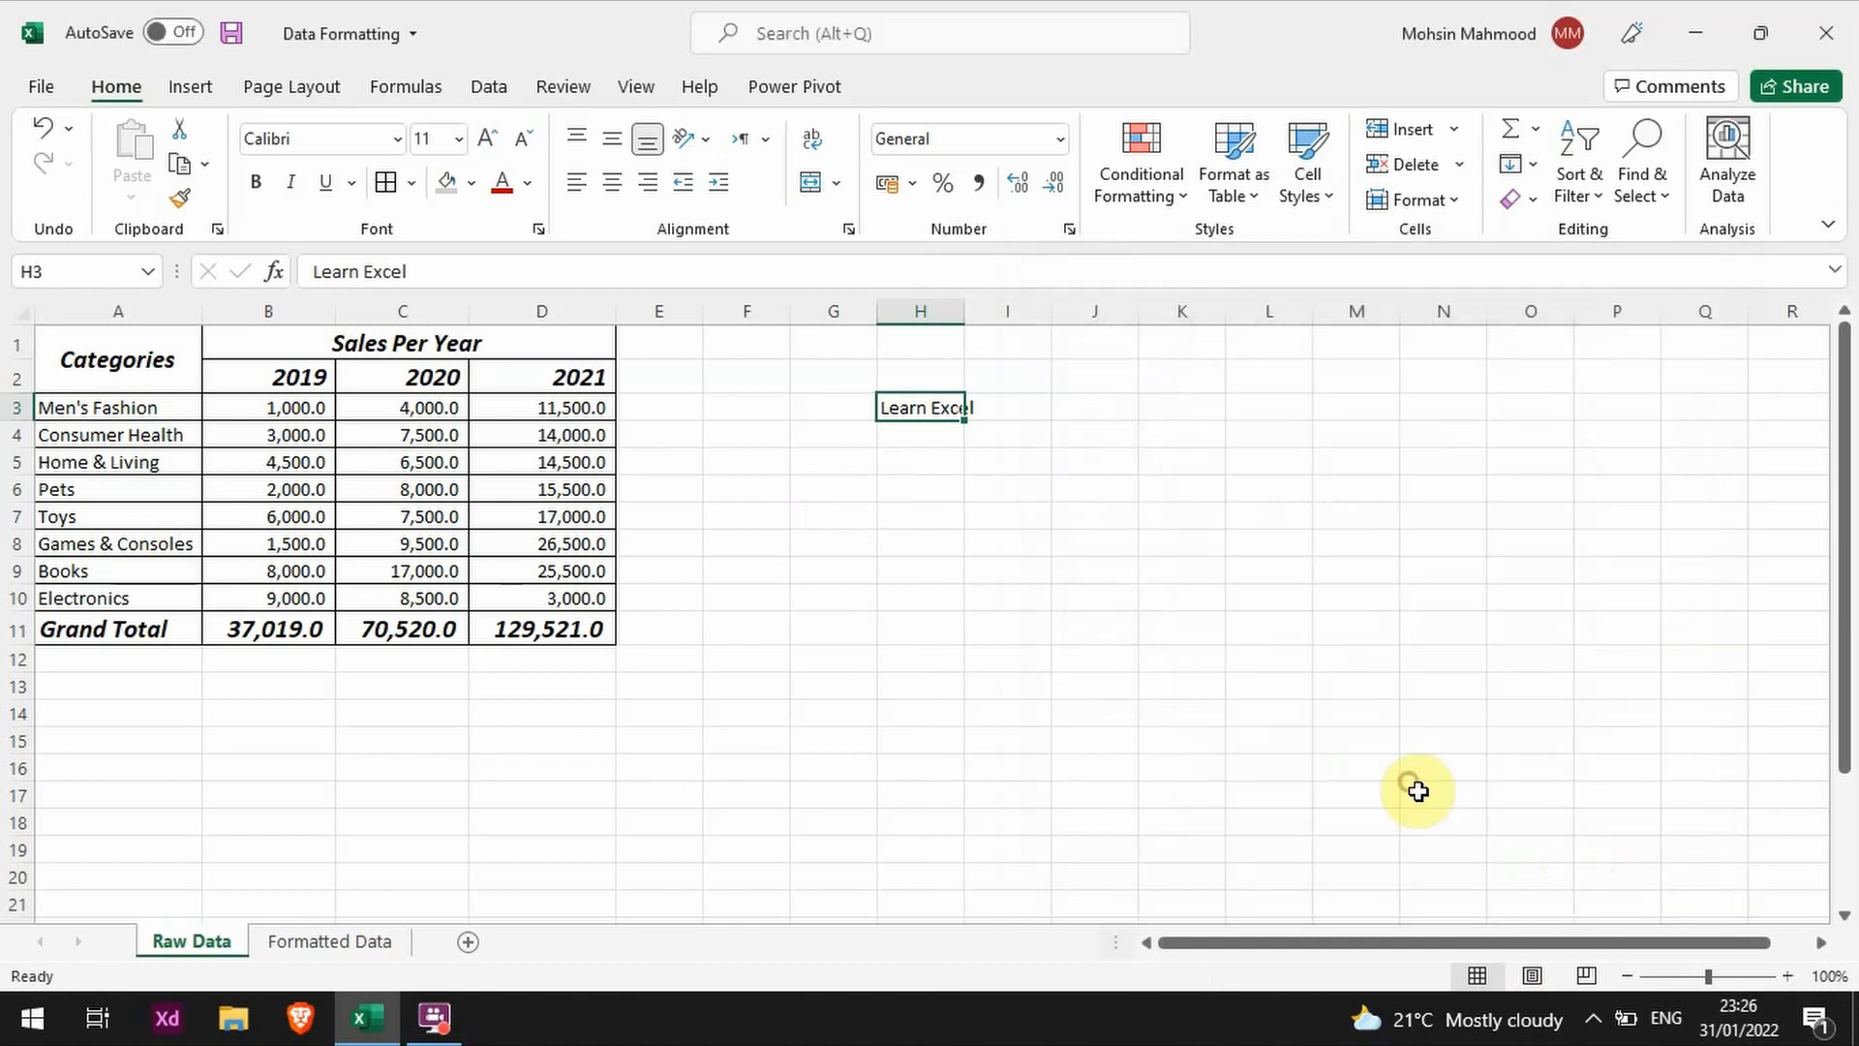
# Step: Try the newly created custom cell style on the sample text in H3
pyautogui.click(1307, 186)
pyautogui.click(1038, 260)
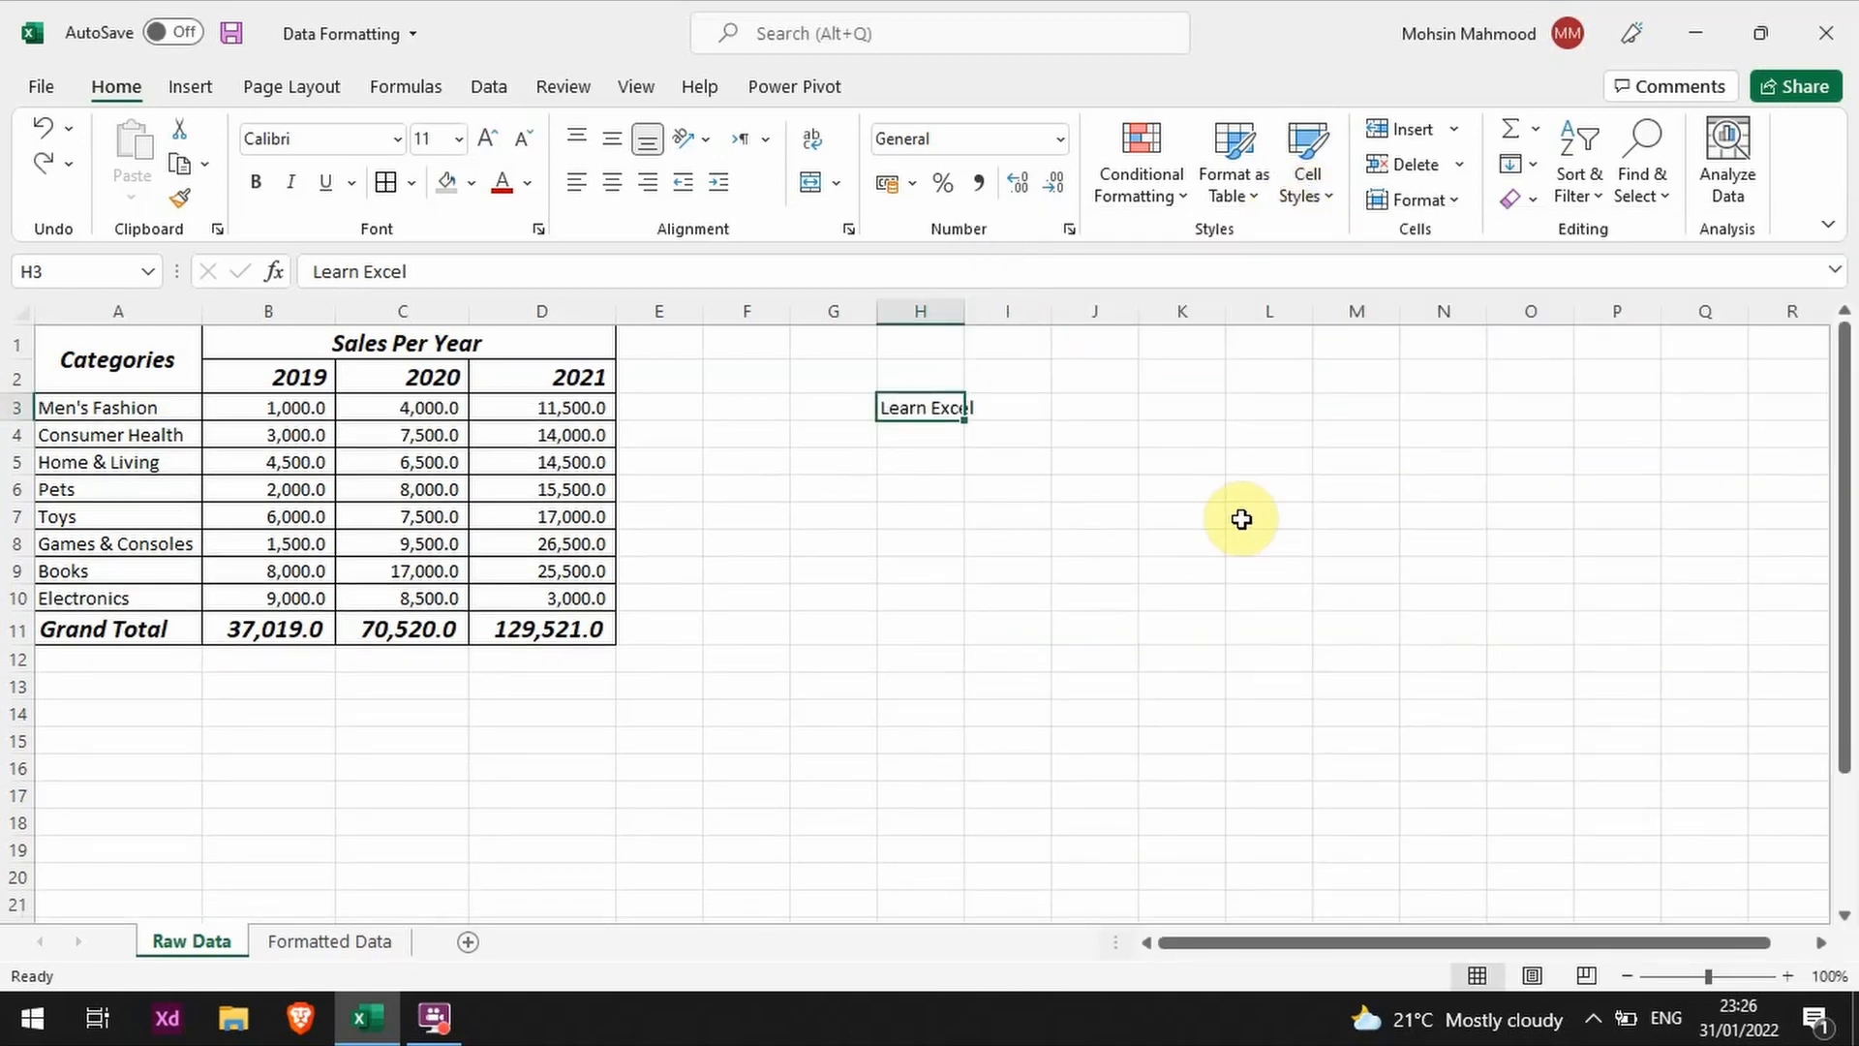
# Step: Delete column H with its sample text
pyautogui.rightClick(1008, 469)
pyautogui.rightClick(956, 310)
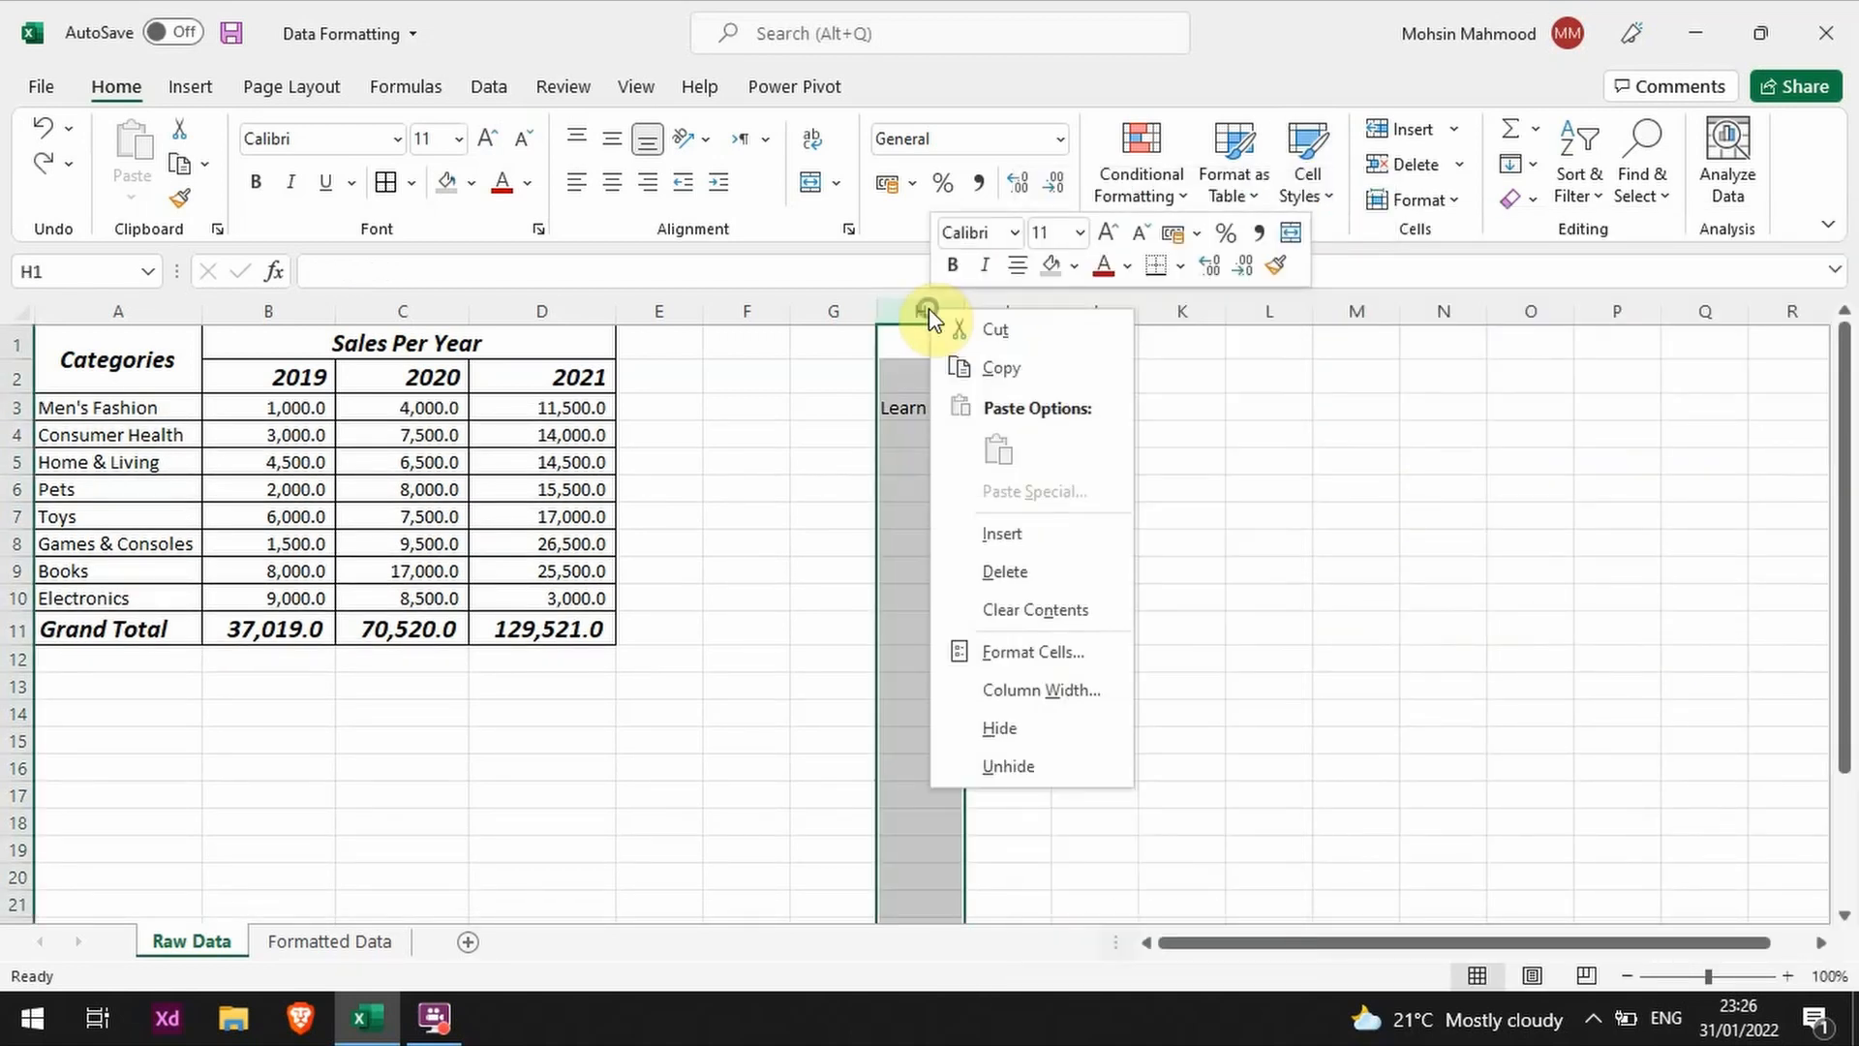
pyautogui.click(1046, 583)
# Step: Fill the heading cells A1:D2 with light gray
pyautogui.click(513, 440)
pyautogui.moveTo(543, 376); pyautogui.dragTo(153, 352)
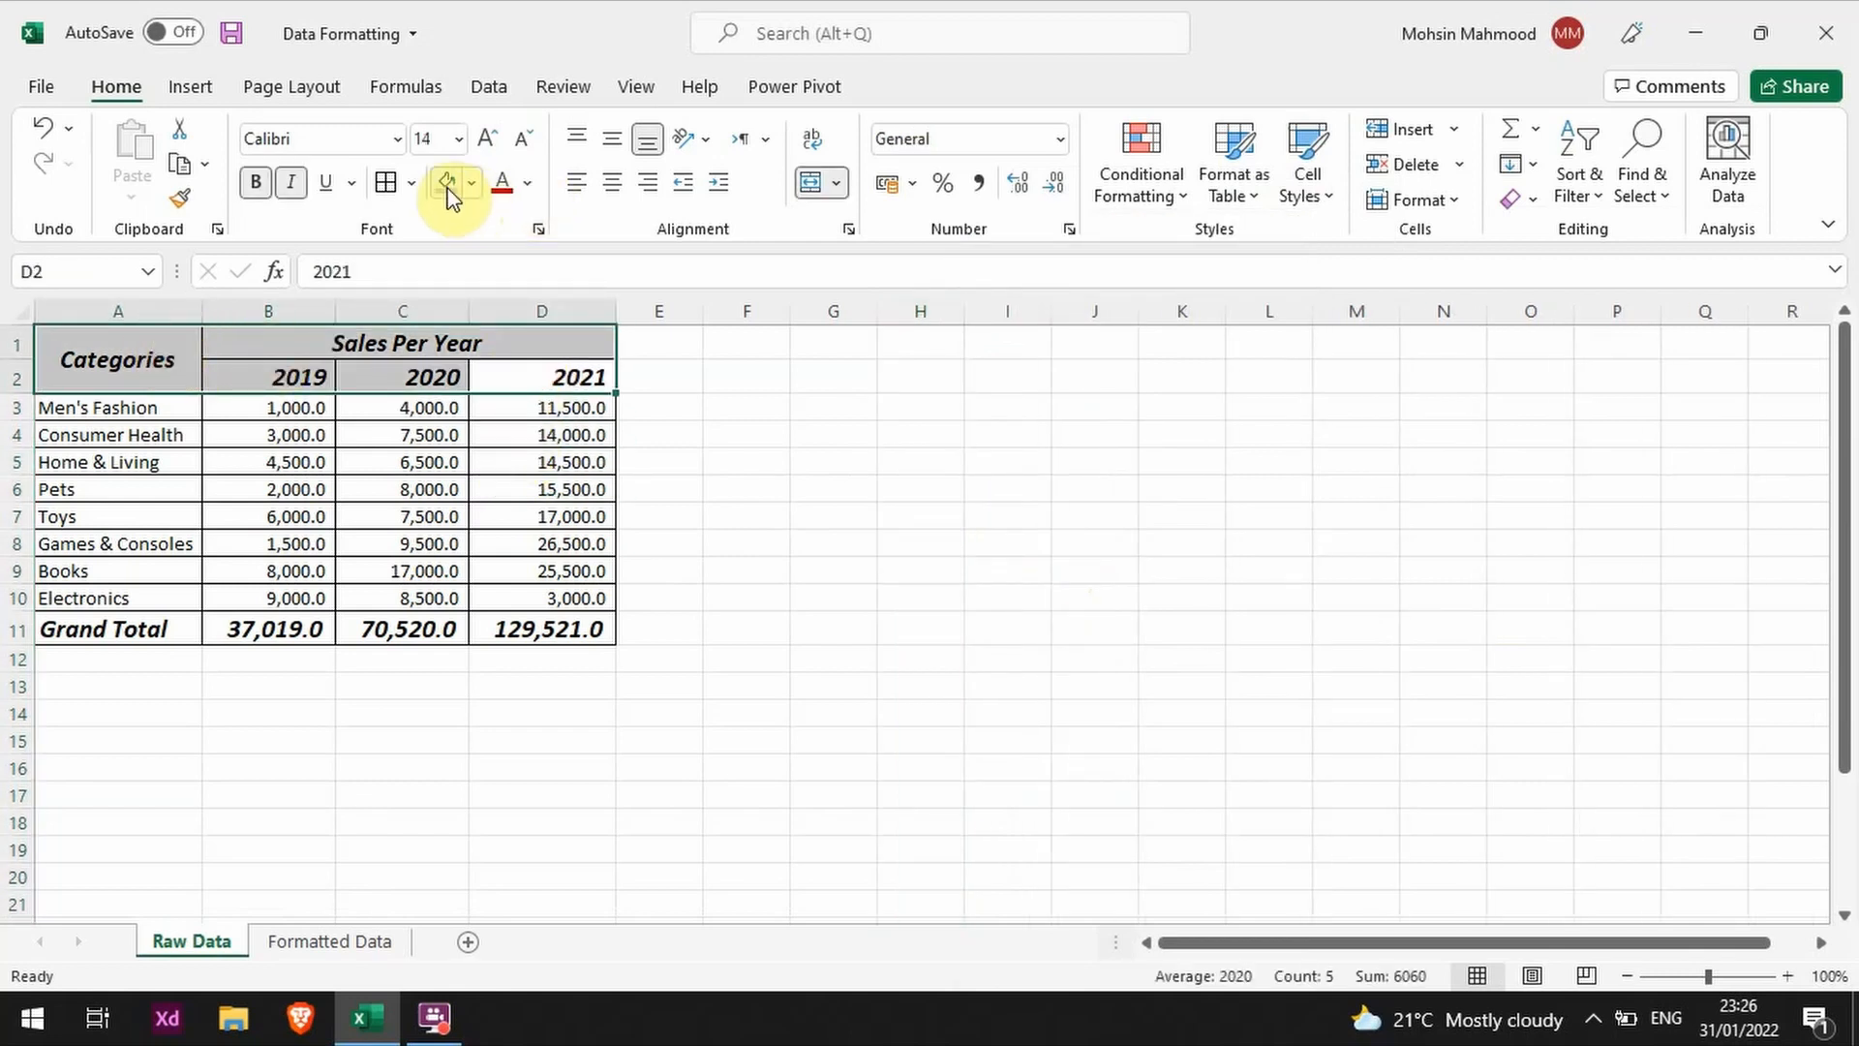
pyautogui.click(473, 183)
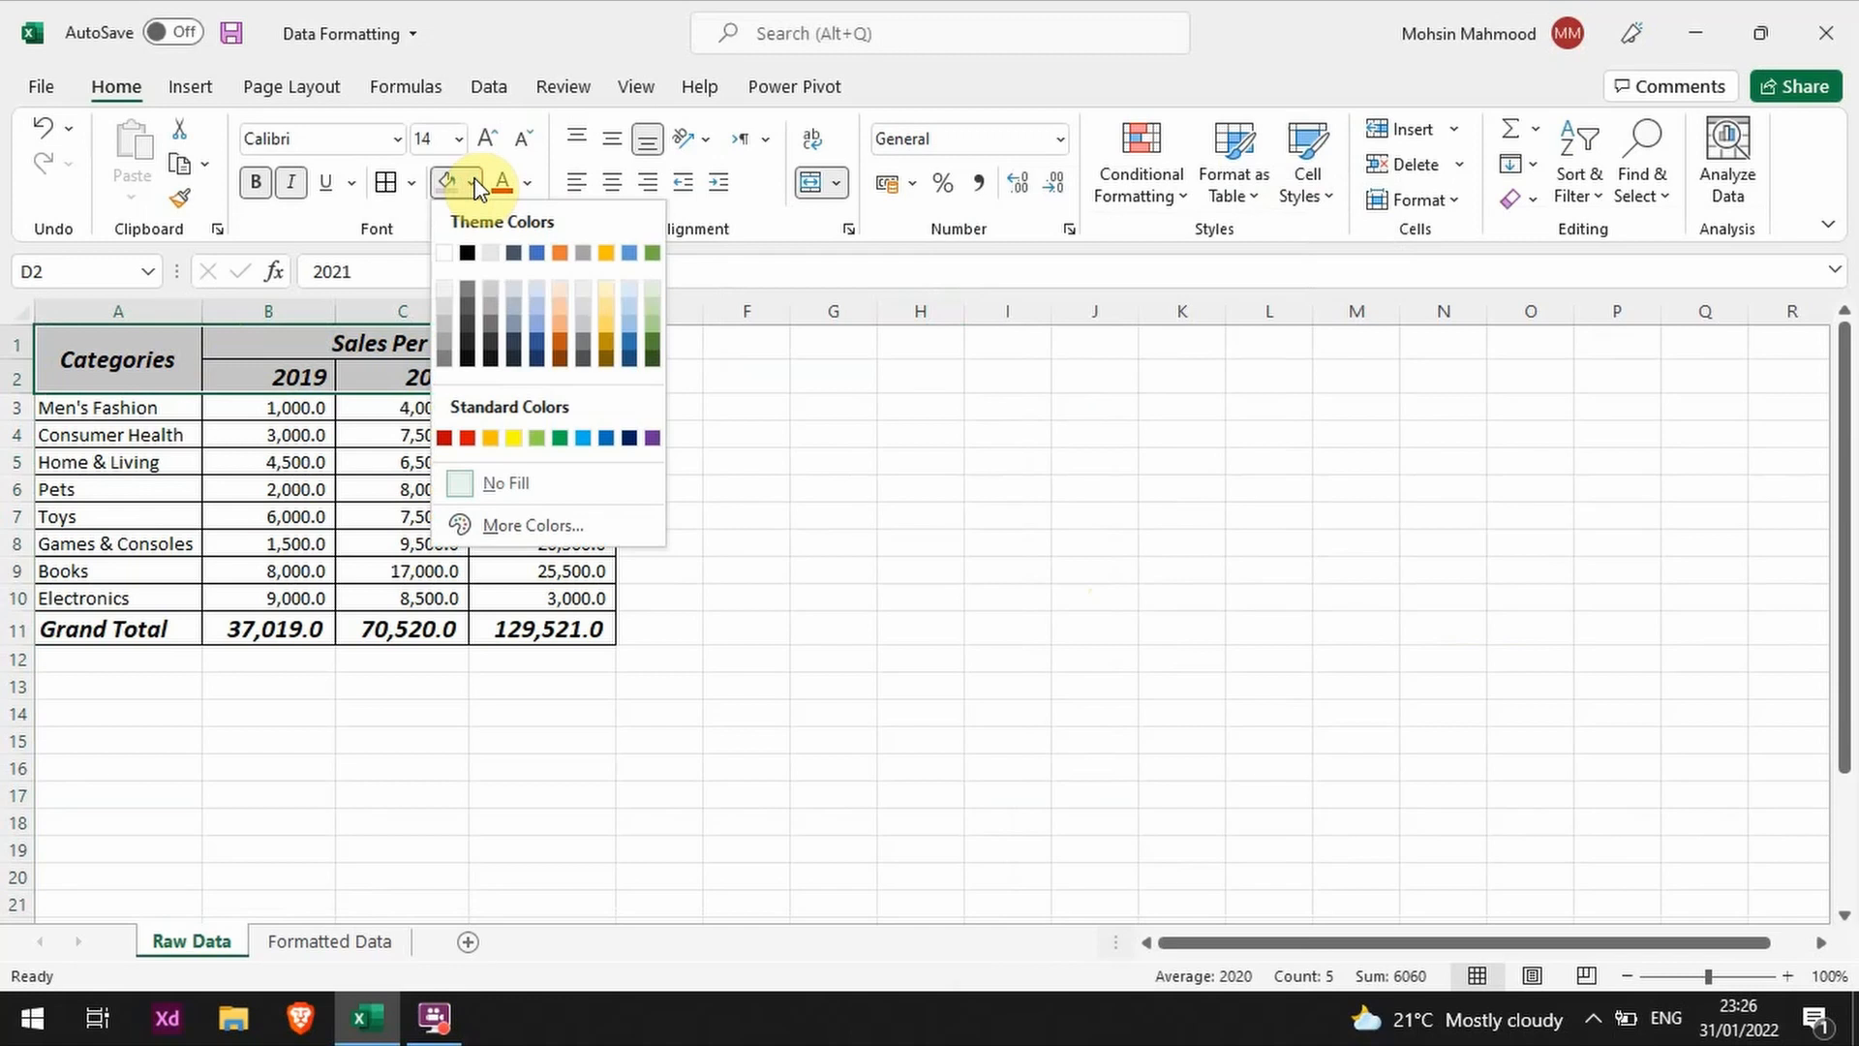
pyautogui.click(475, 184)
pyautogui.click(831, 432)
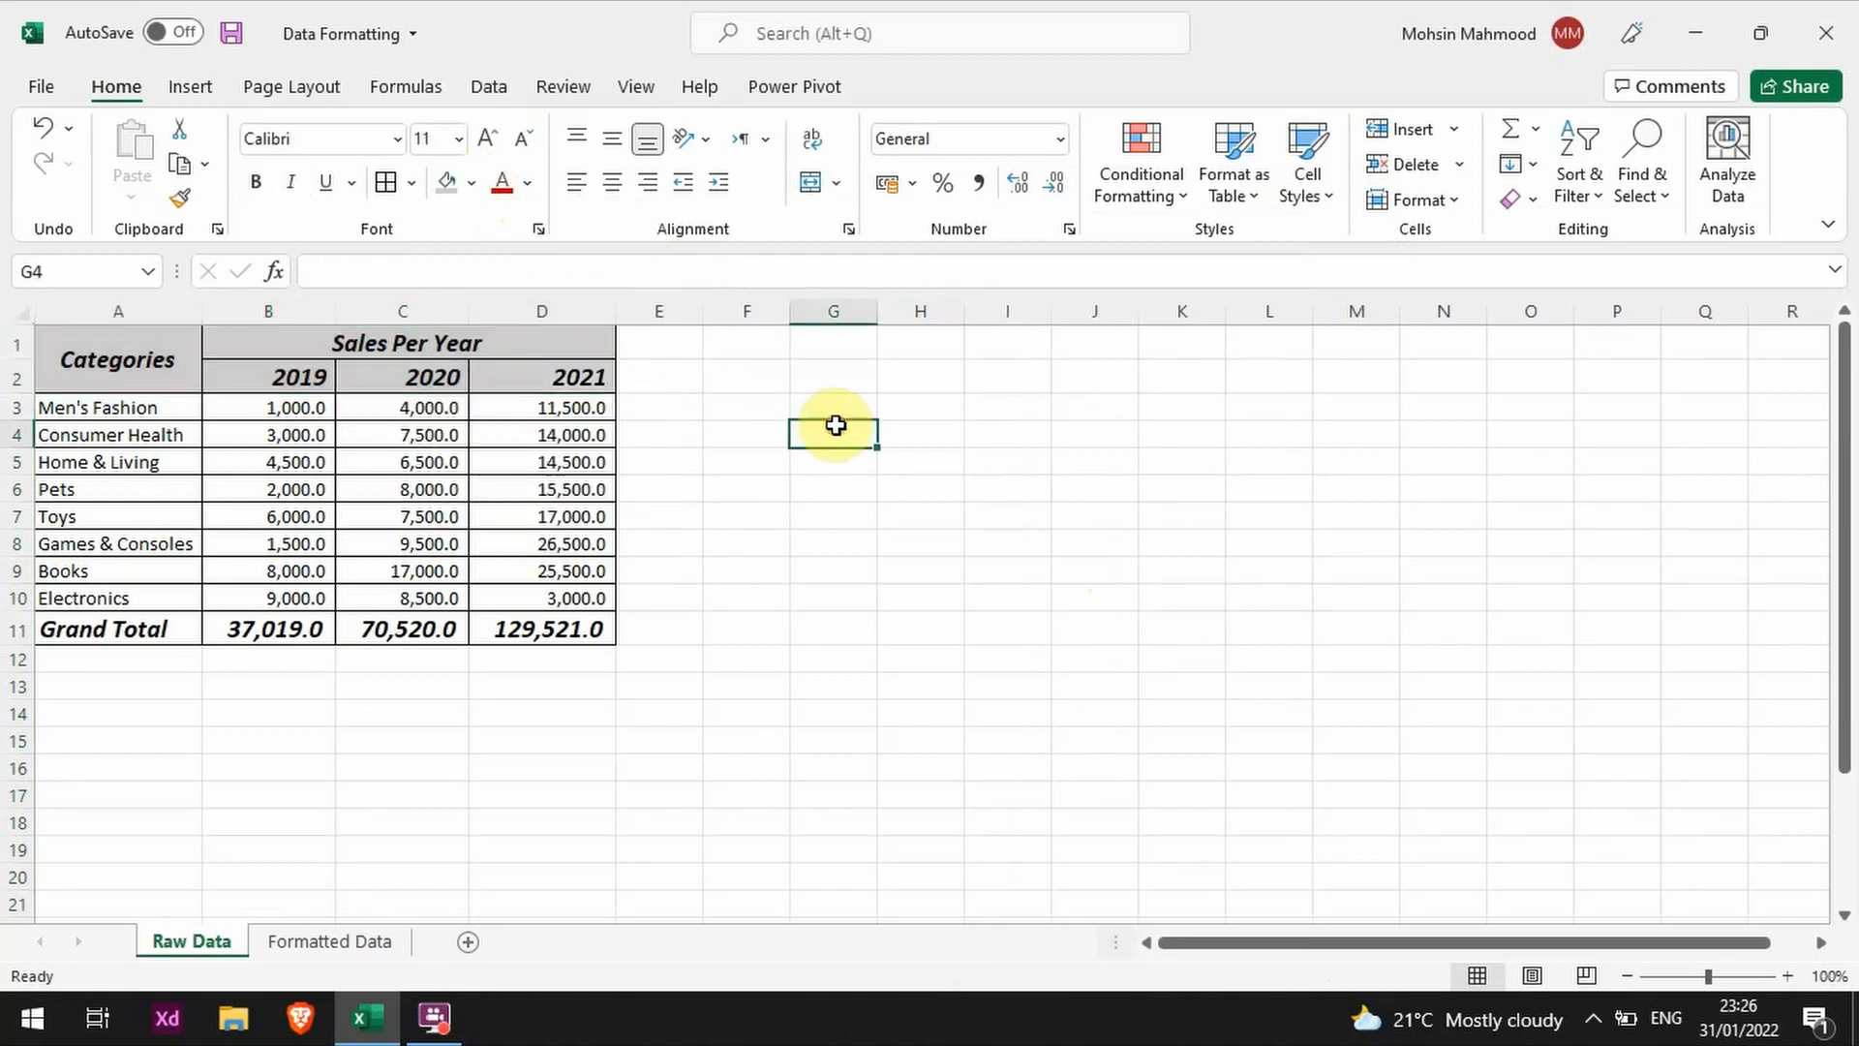
# Step: Fill the Grand Total row A11:D11 with the same light gray
pyautogui.moveTo(566, 633); pyautogui.dragTo(126, 630)
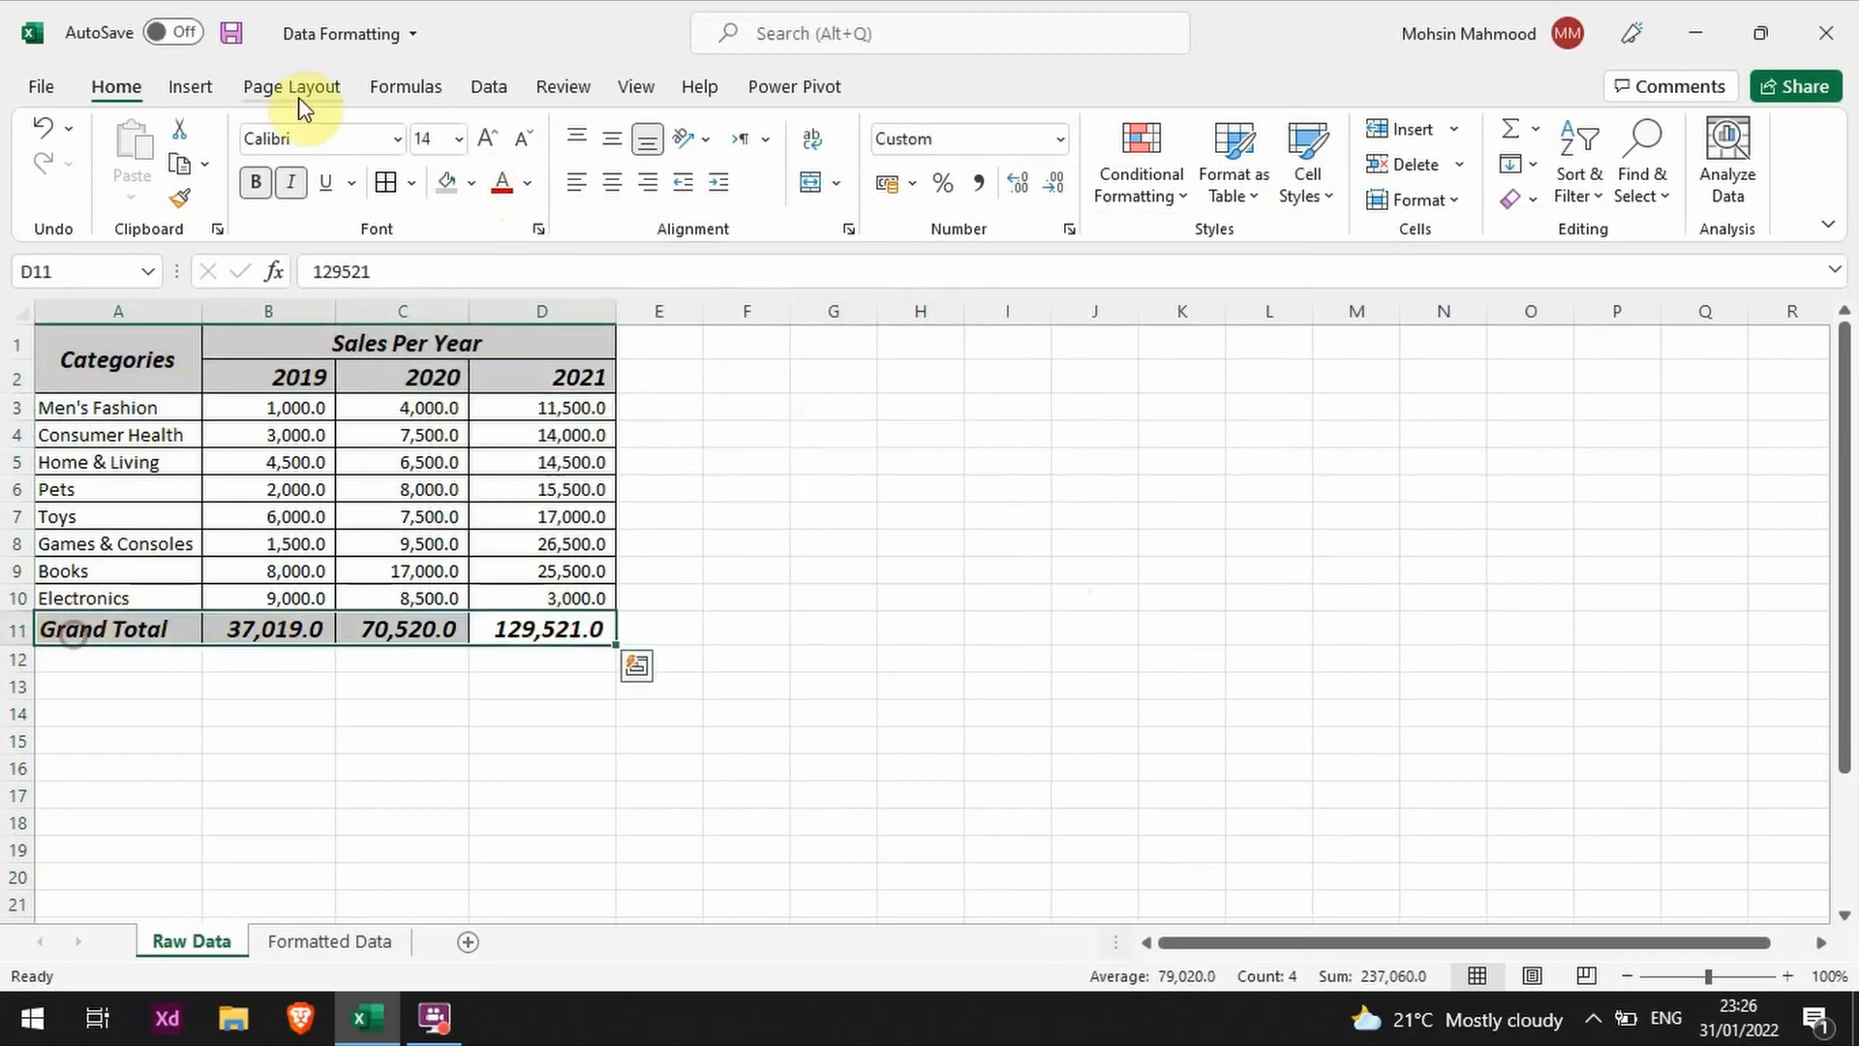
pyautogui.click(445, 182)
pyautogui.click(1079, 656)
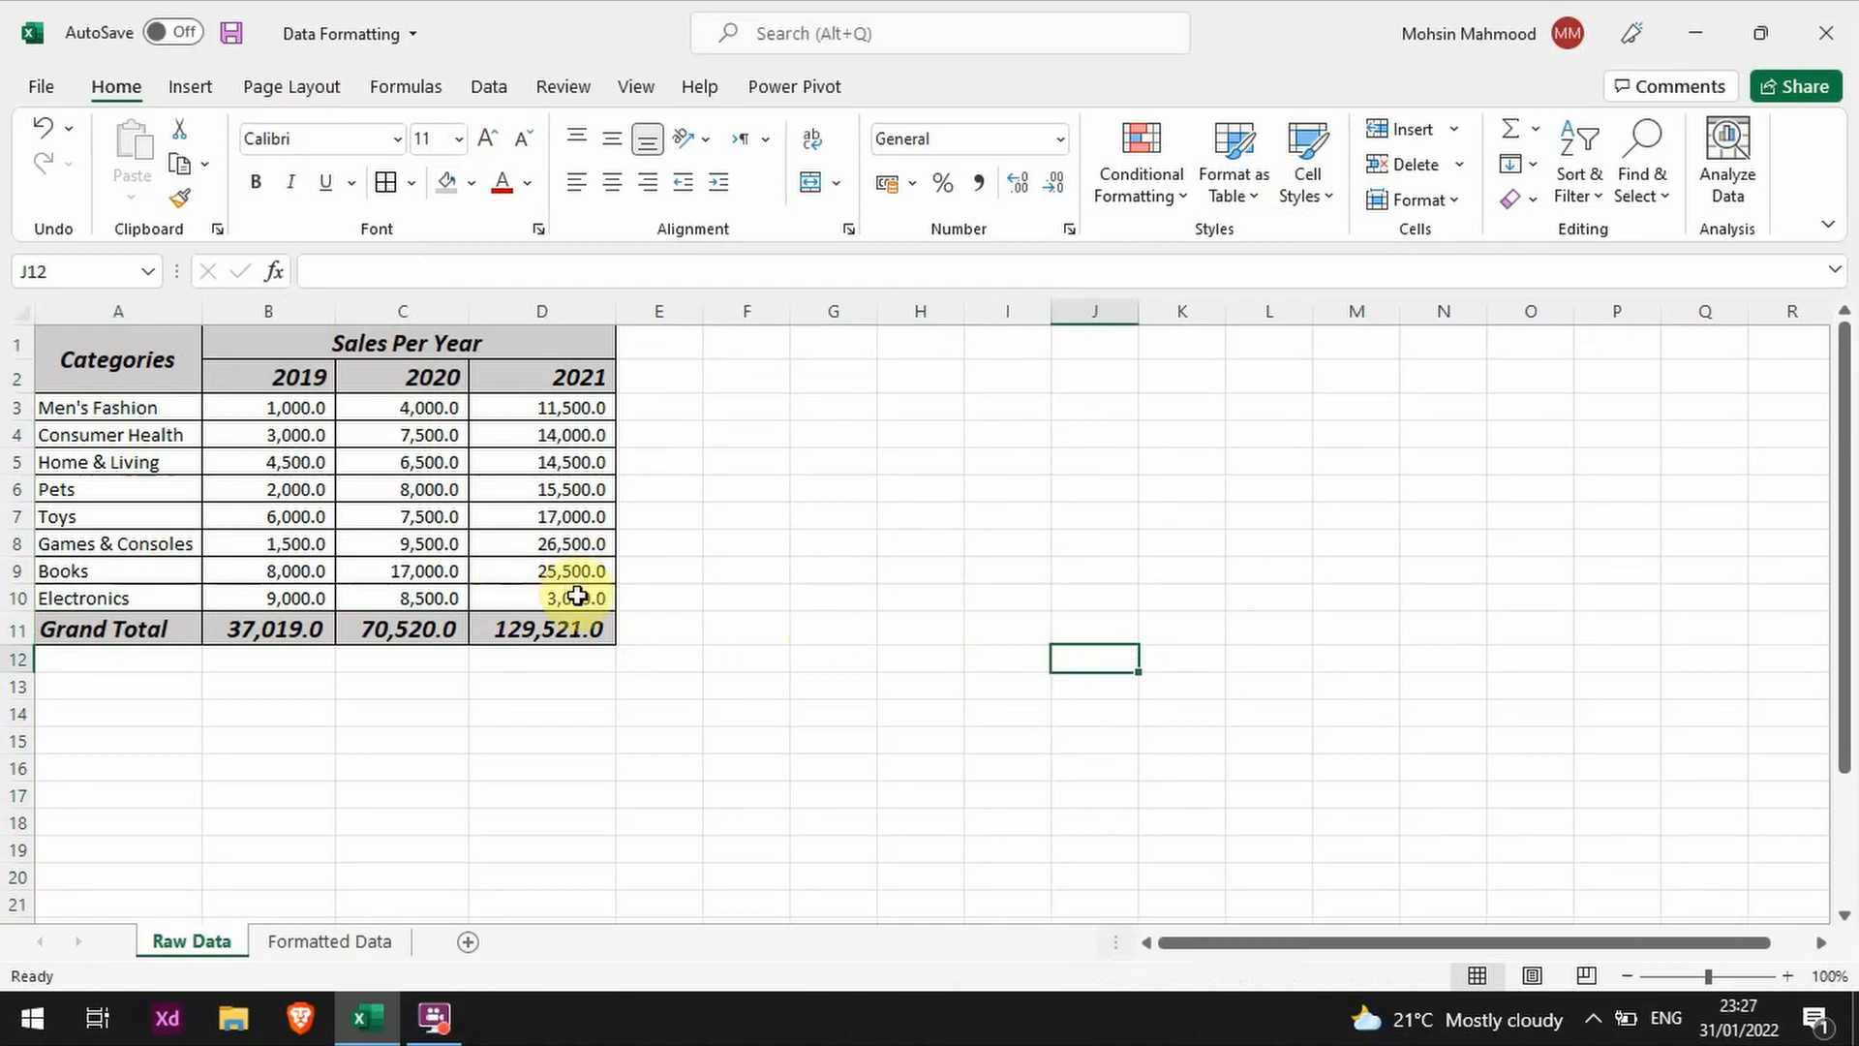
# Step: Try a Bottom Double Border on the Electronics sales figures in B10:D10, and undo it
pyautogui.moveTo(577, 597); pyautogui.dragTo(237, 598)
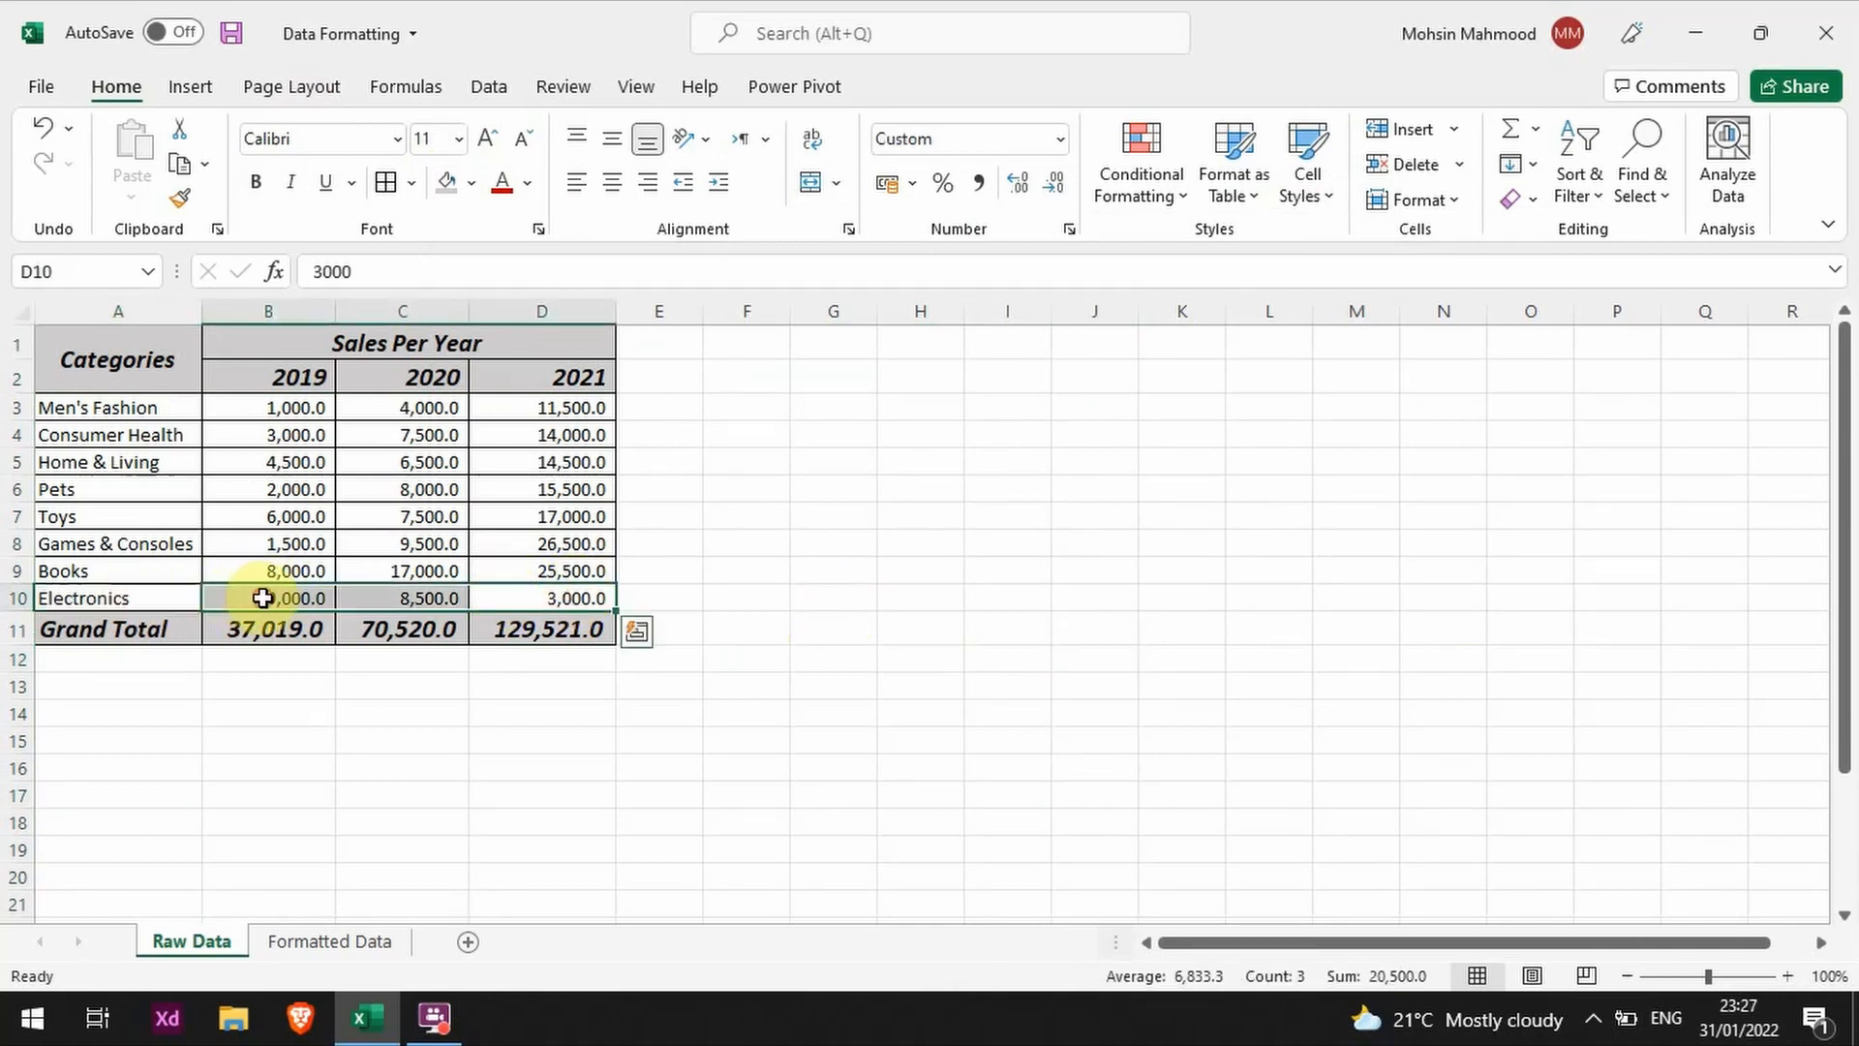
pyautogui.click(726, 595)
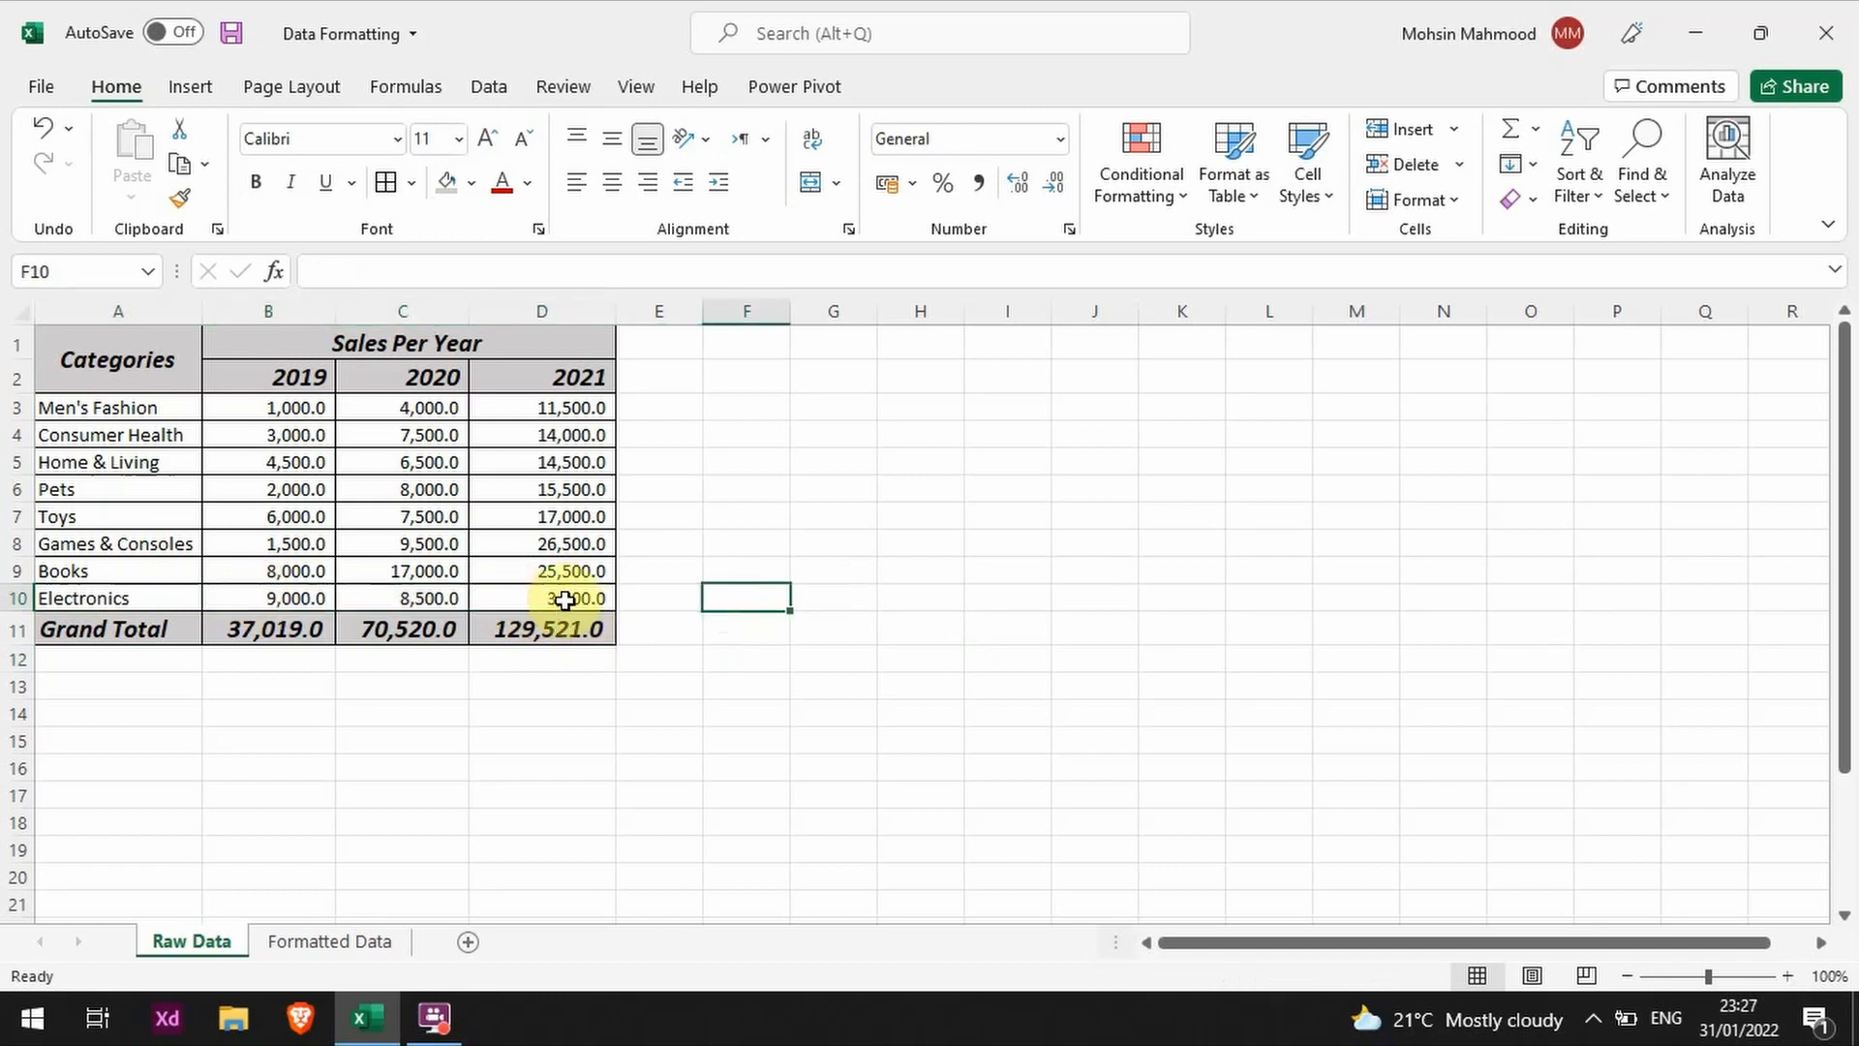
pyautogui.moveTo(526, 599); pyautogui.dragTo(276, 599)
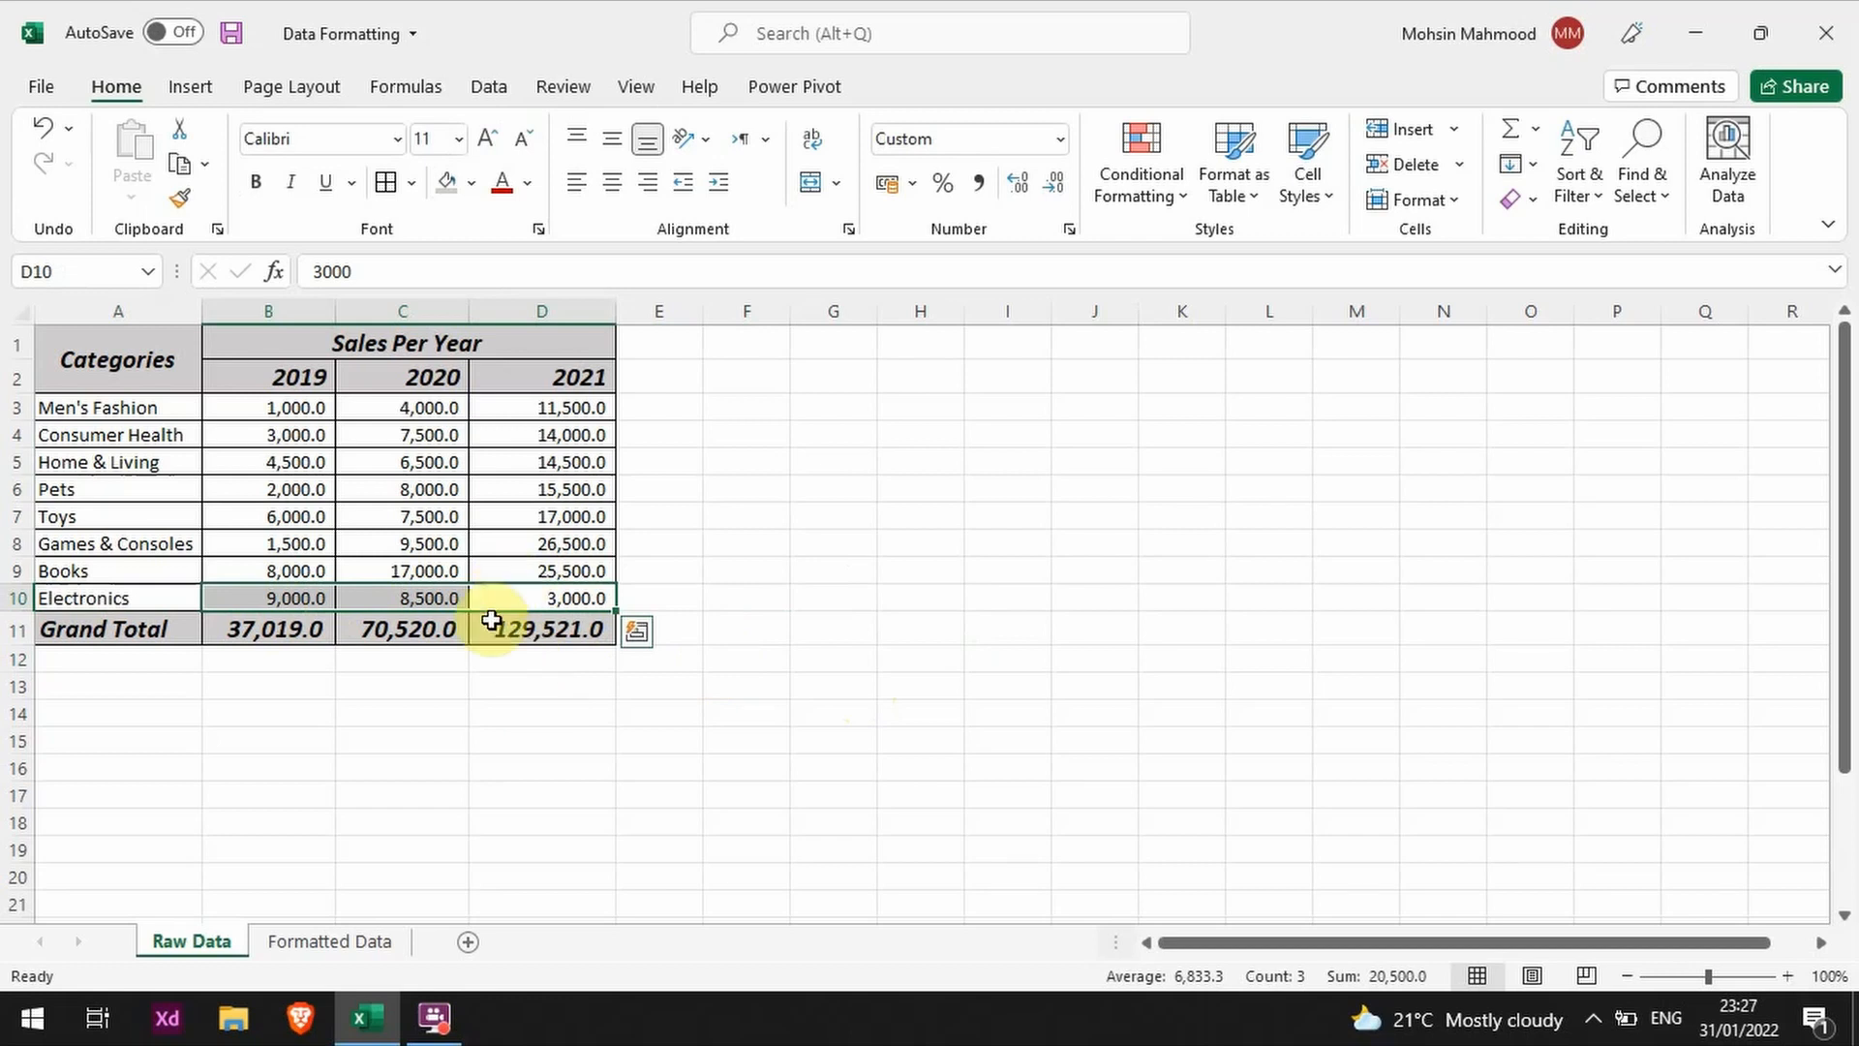
pyautogui.click(557, 630)
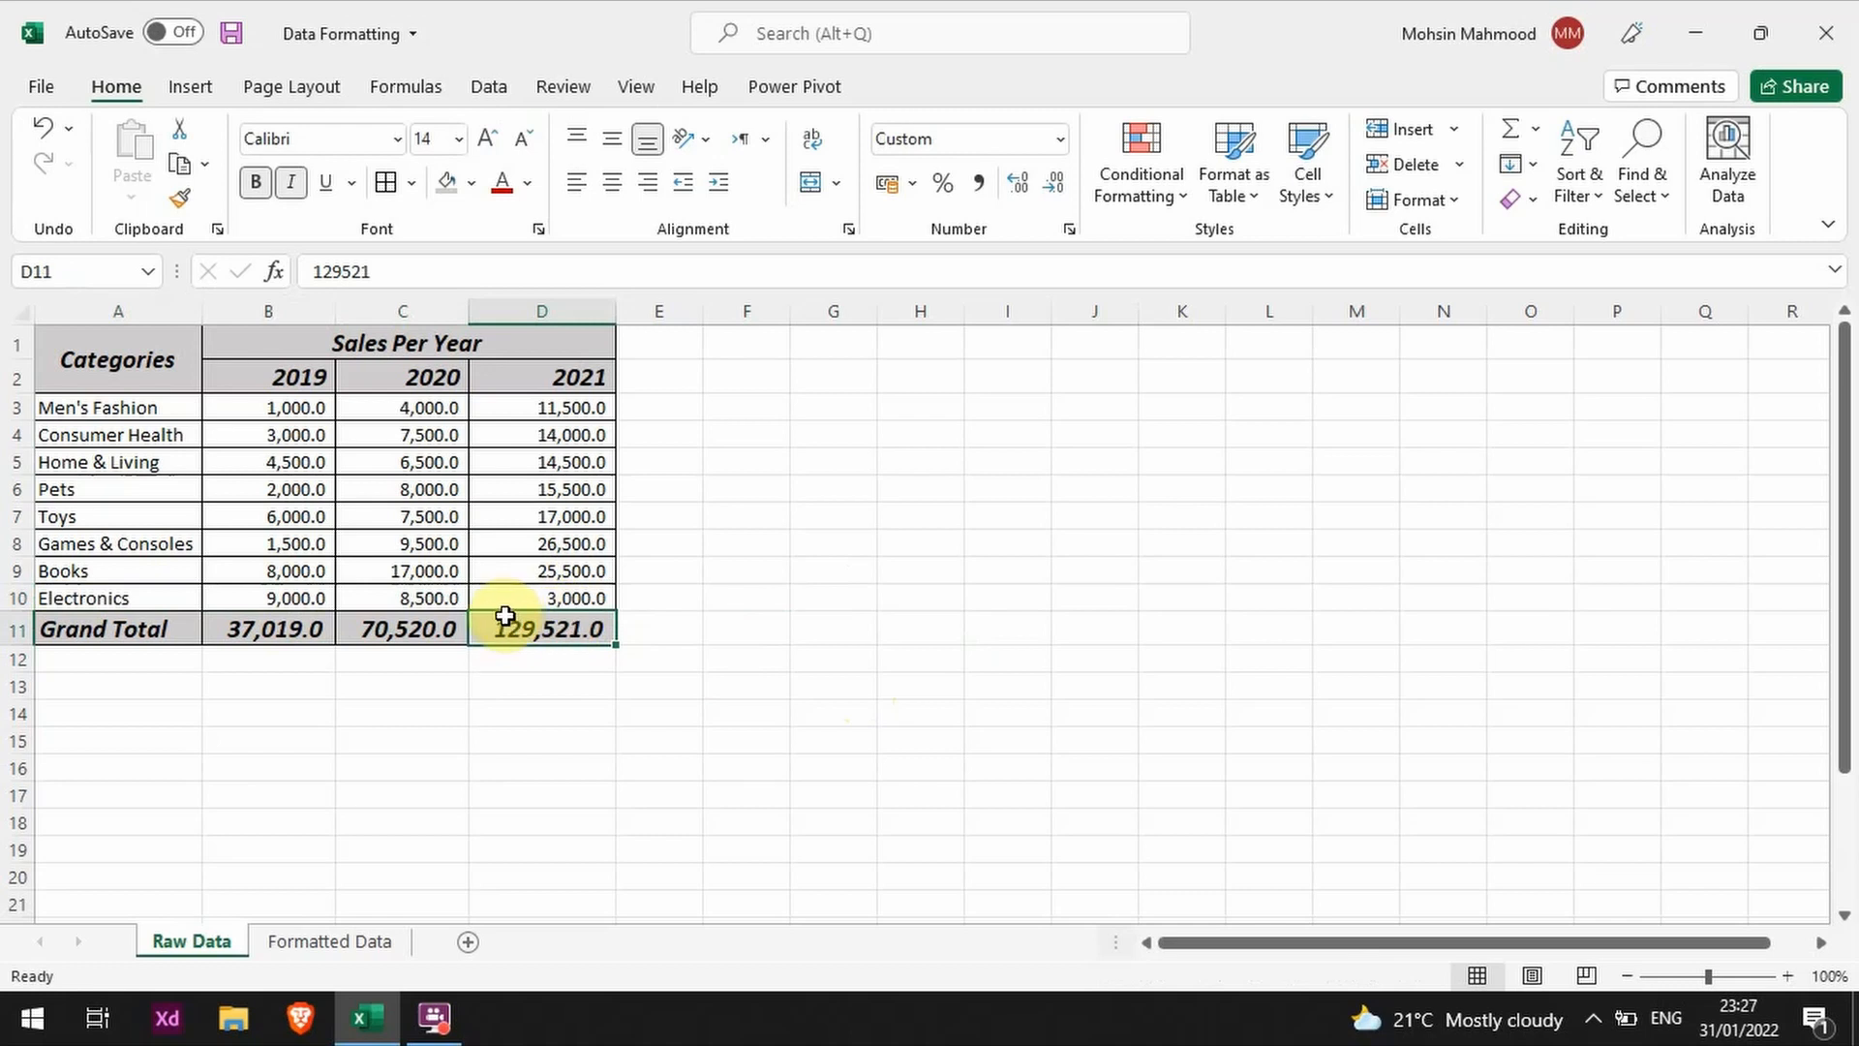
pyautogui.moveTo(537, 598); pyautogui.dragTo(290, 597)
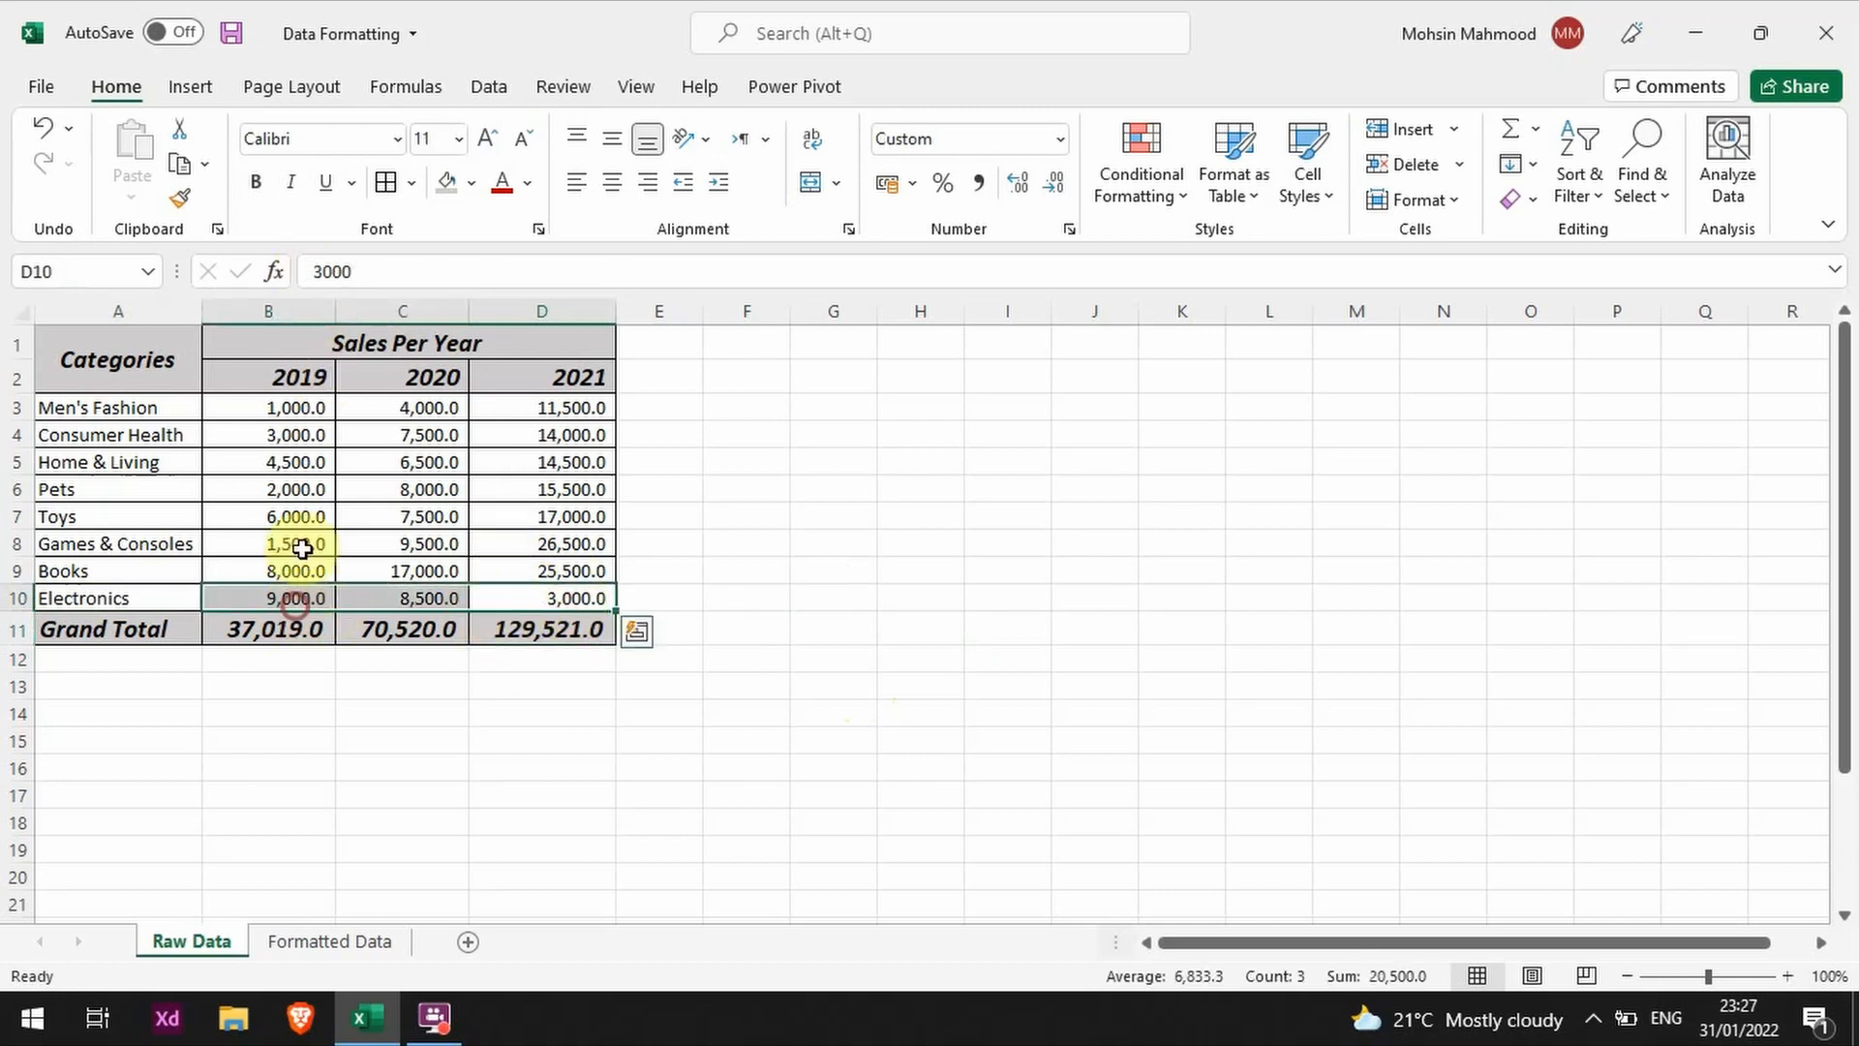
pyautogui.click(412, 182)
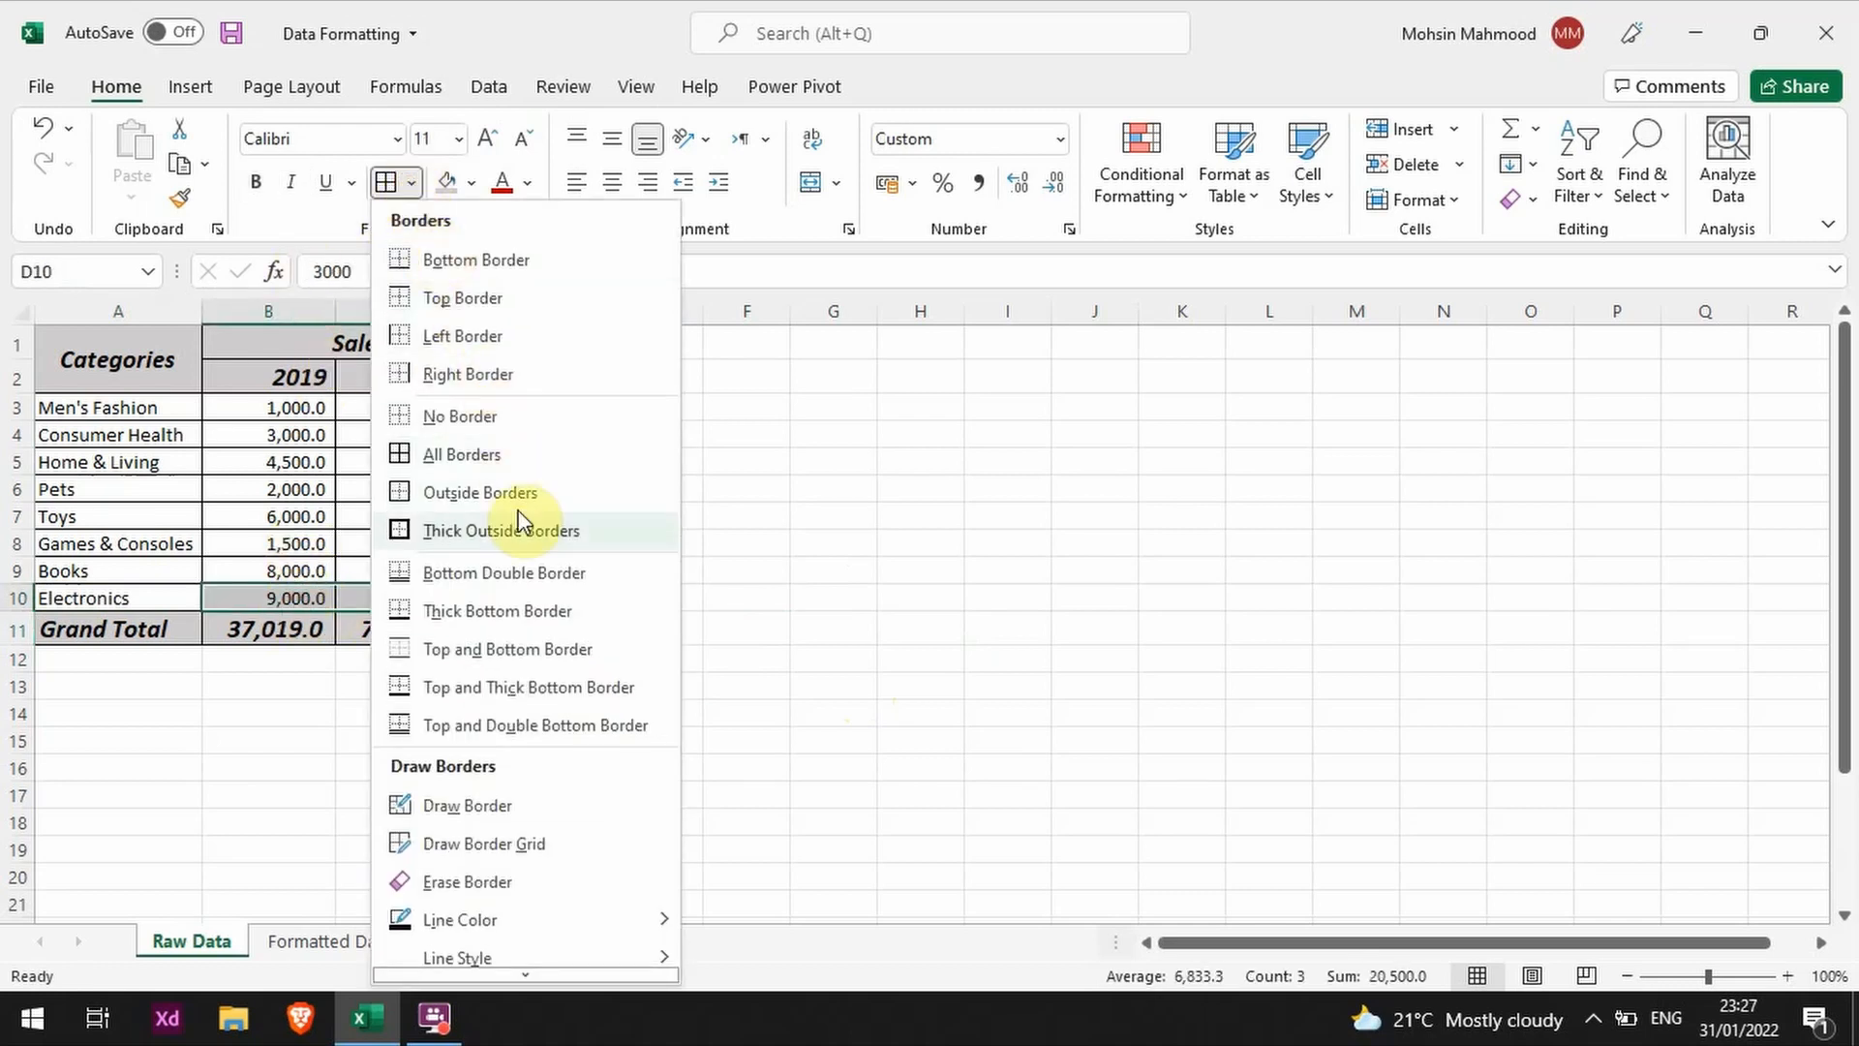
pyautogui.click(578, 574)
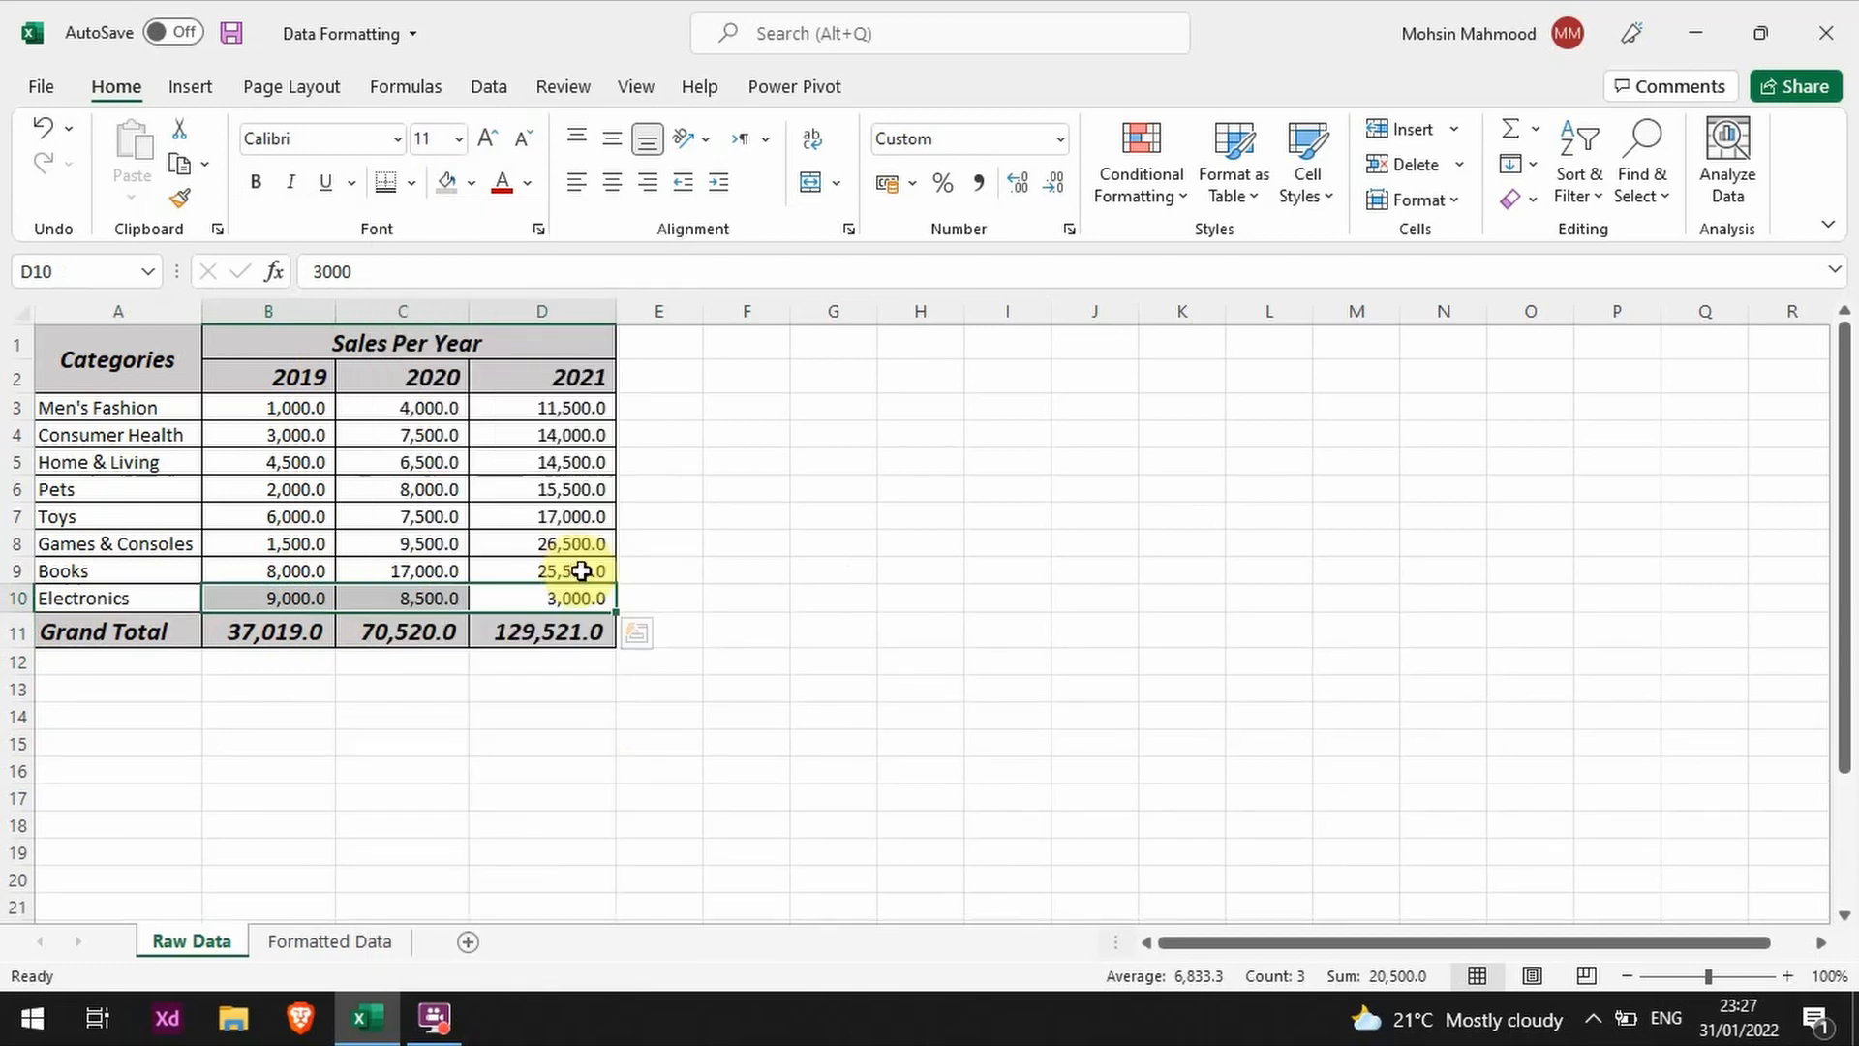
pyautogui.click(811, 656)
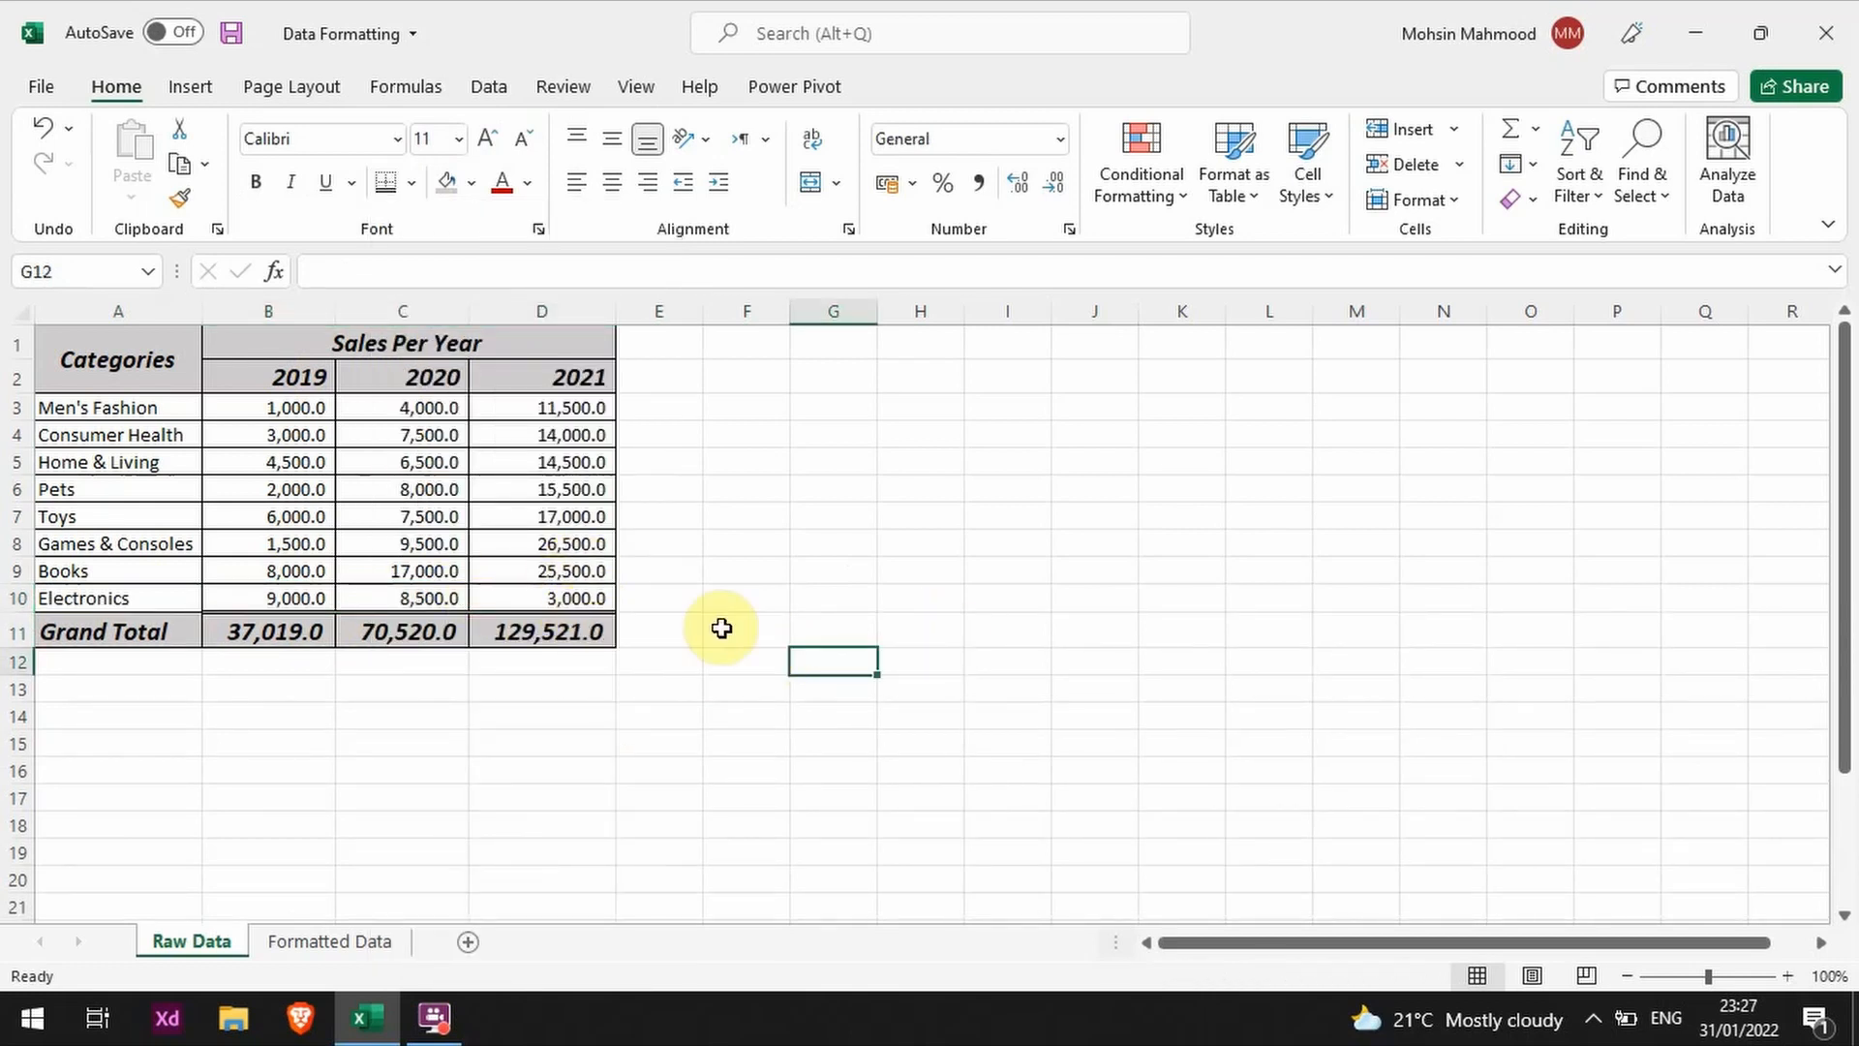
pyautogui.hotkey('ctrl', 'z')
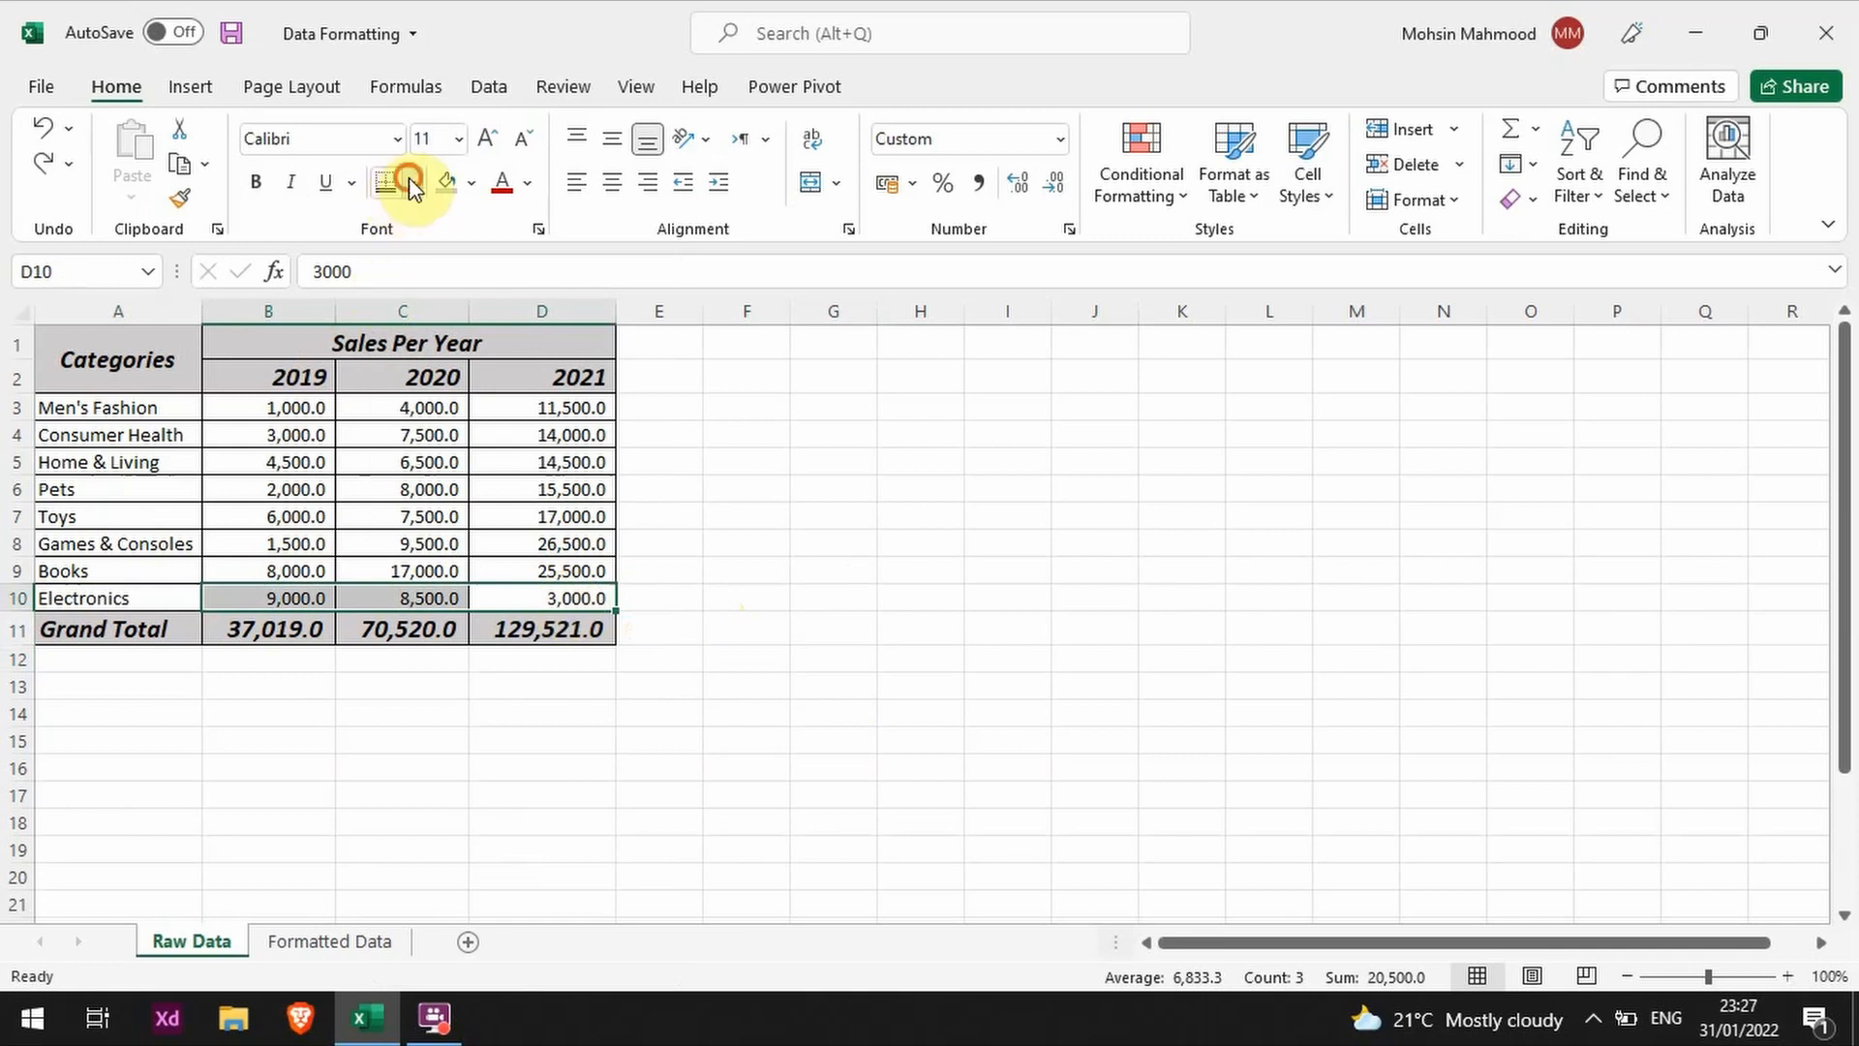
# Step: Try removing all borders except the bottom one from B10:D10 in the Format Cells border settings, and undo it
pyautogui.click(412, 182)
pyautogui.scroll(-1, 505, 474)
pyautogui.click(504, 964)
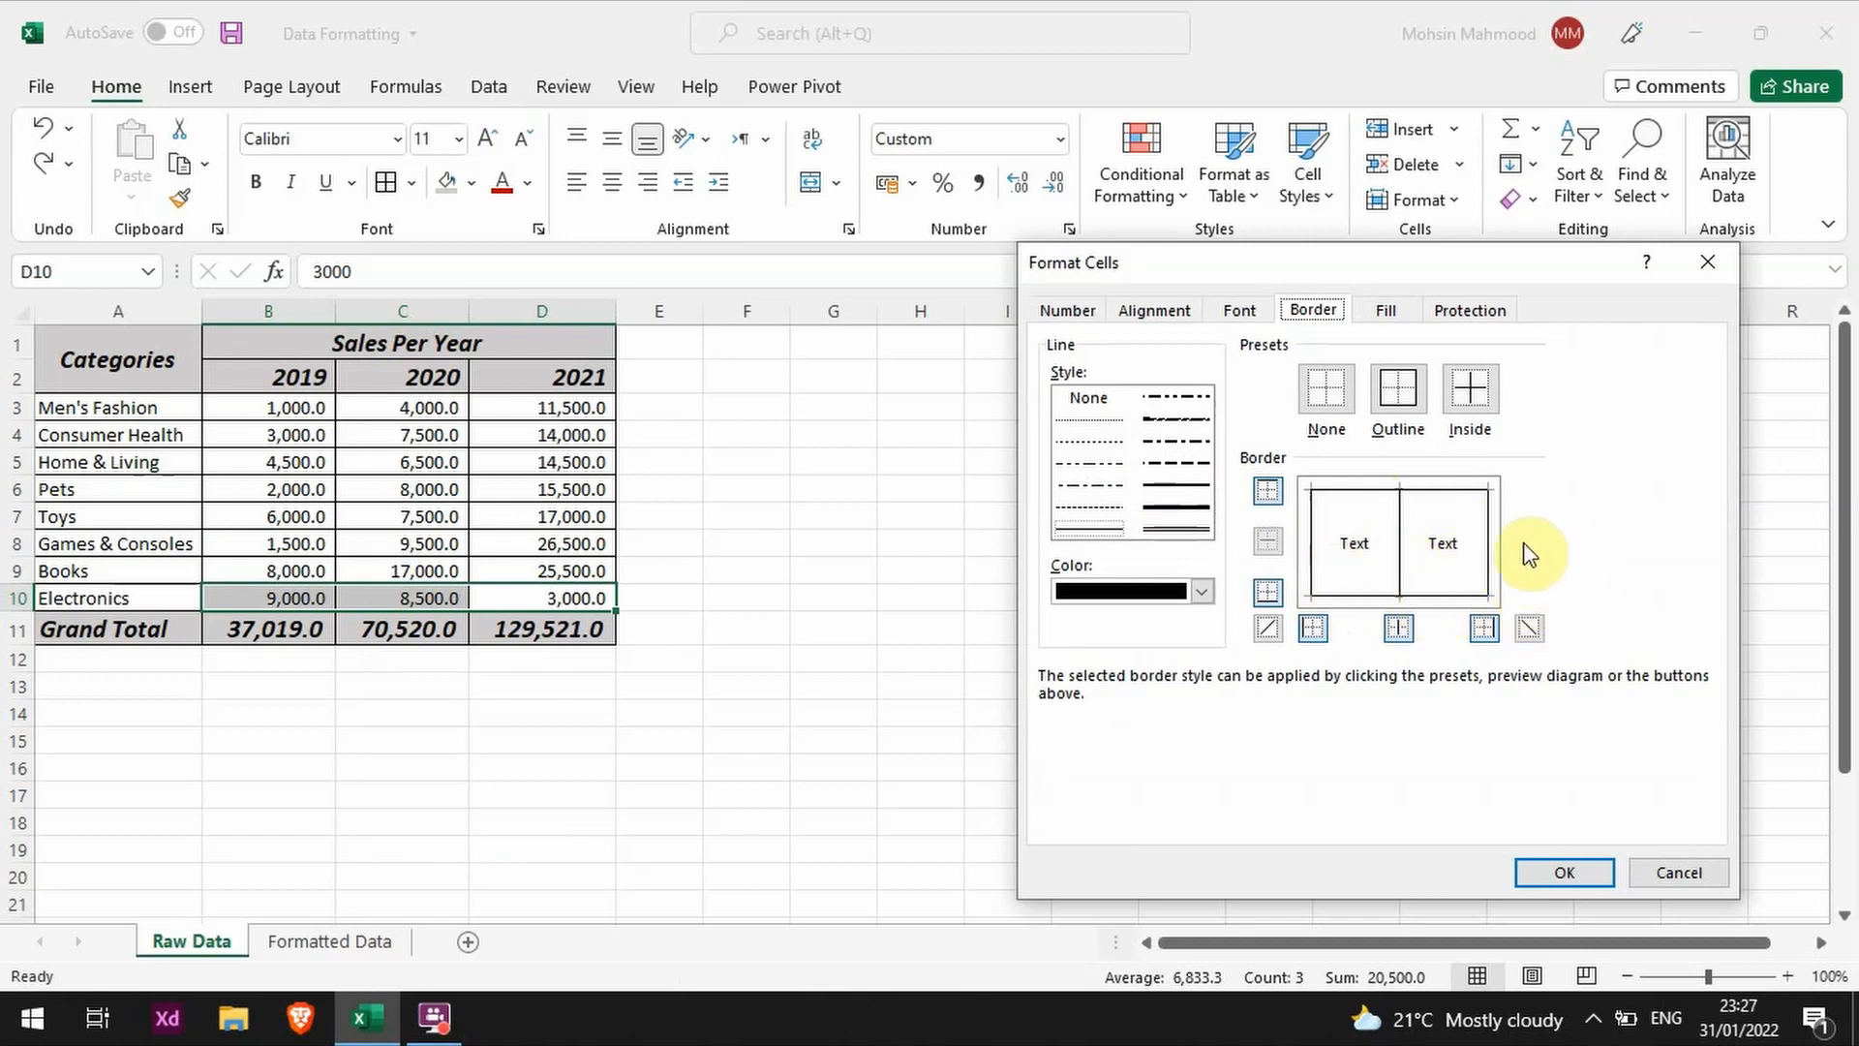
pyautogui.click(1399, 550)
pyautogui.click(1311, 542)
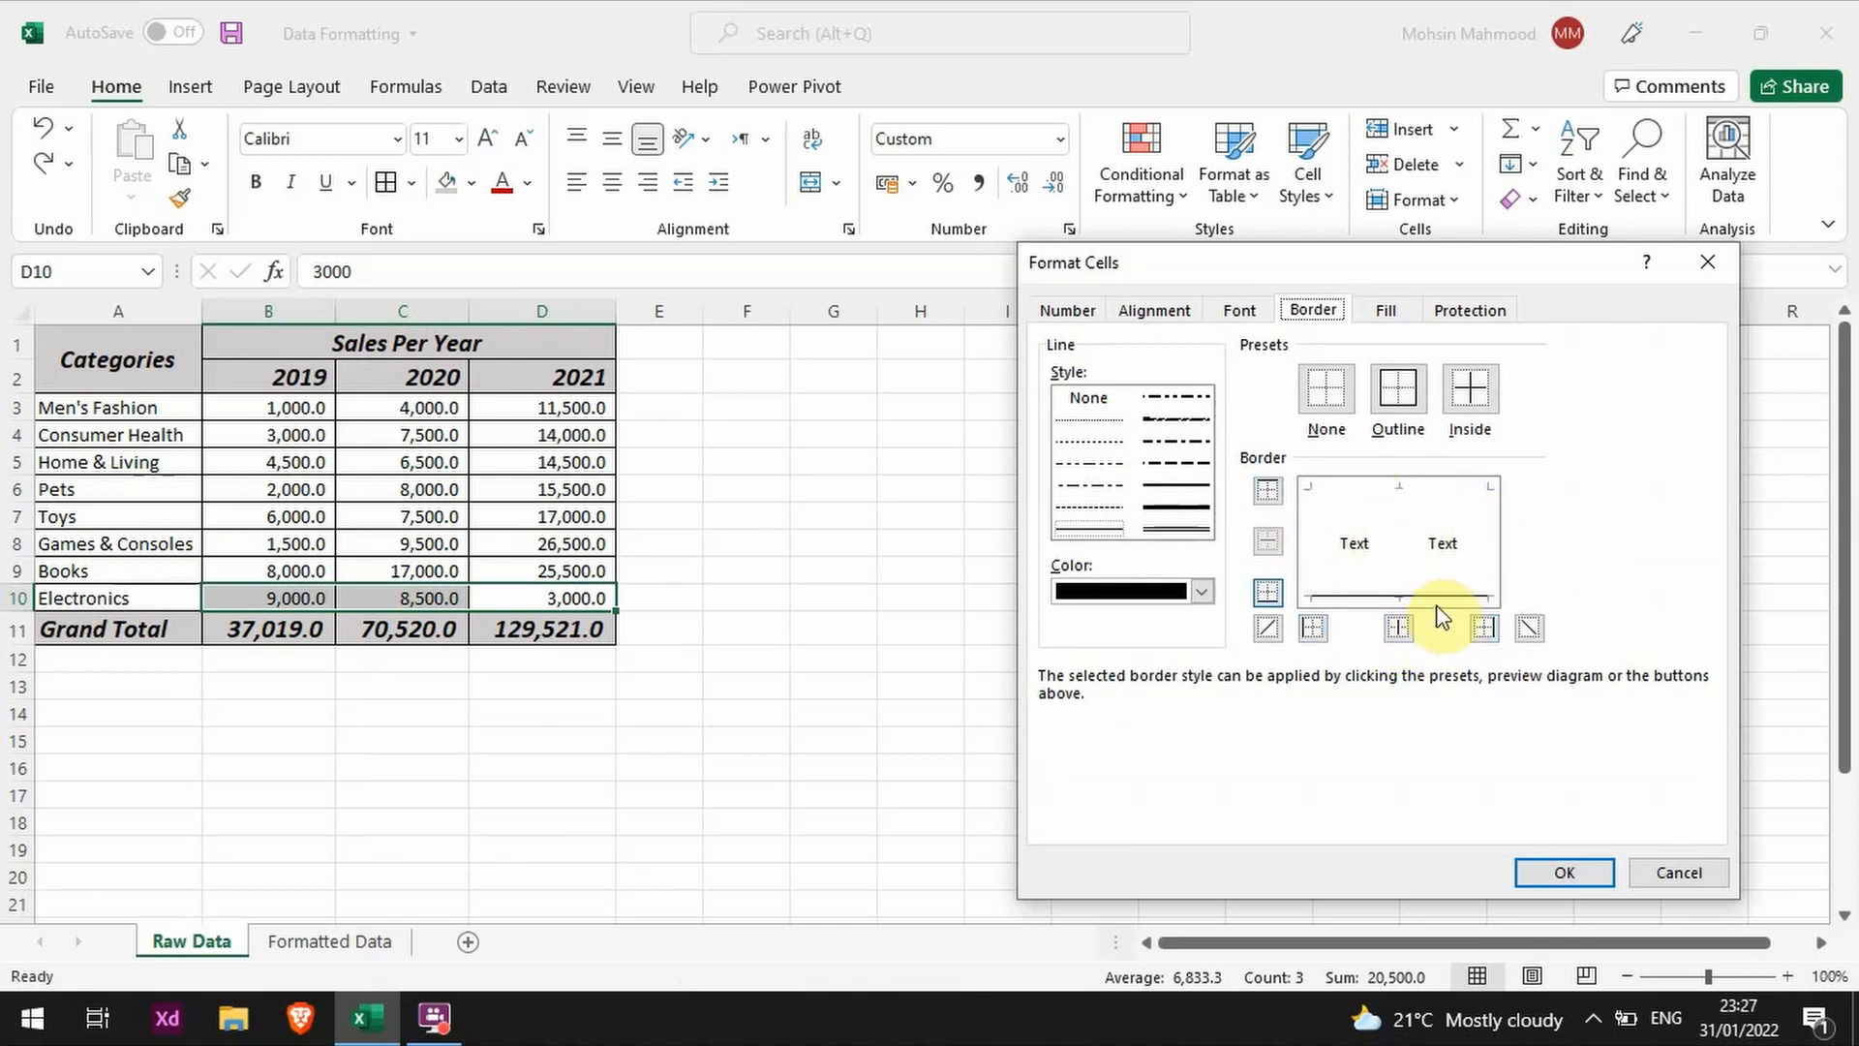
pyautogui.click(1565, 872)
pyautogui.click(579, 408)
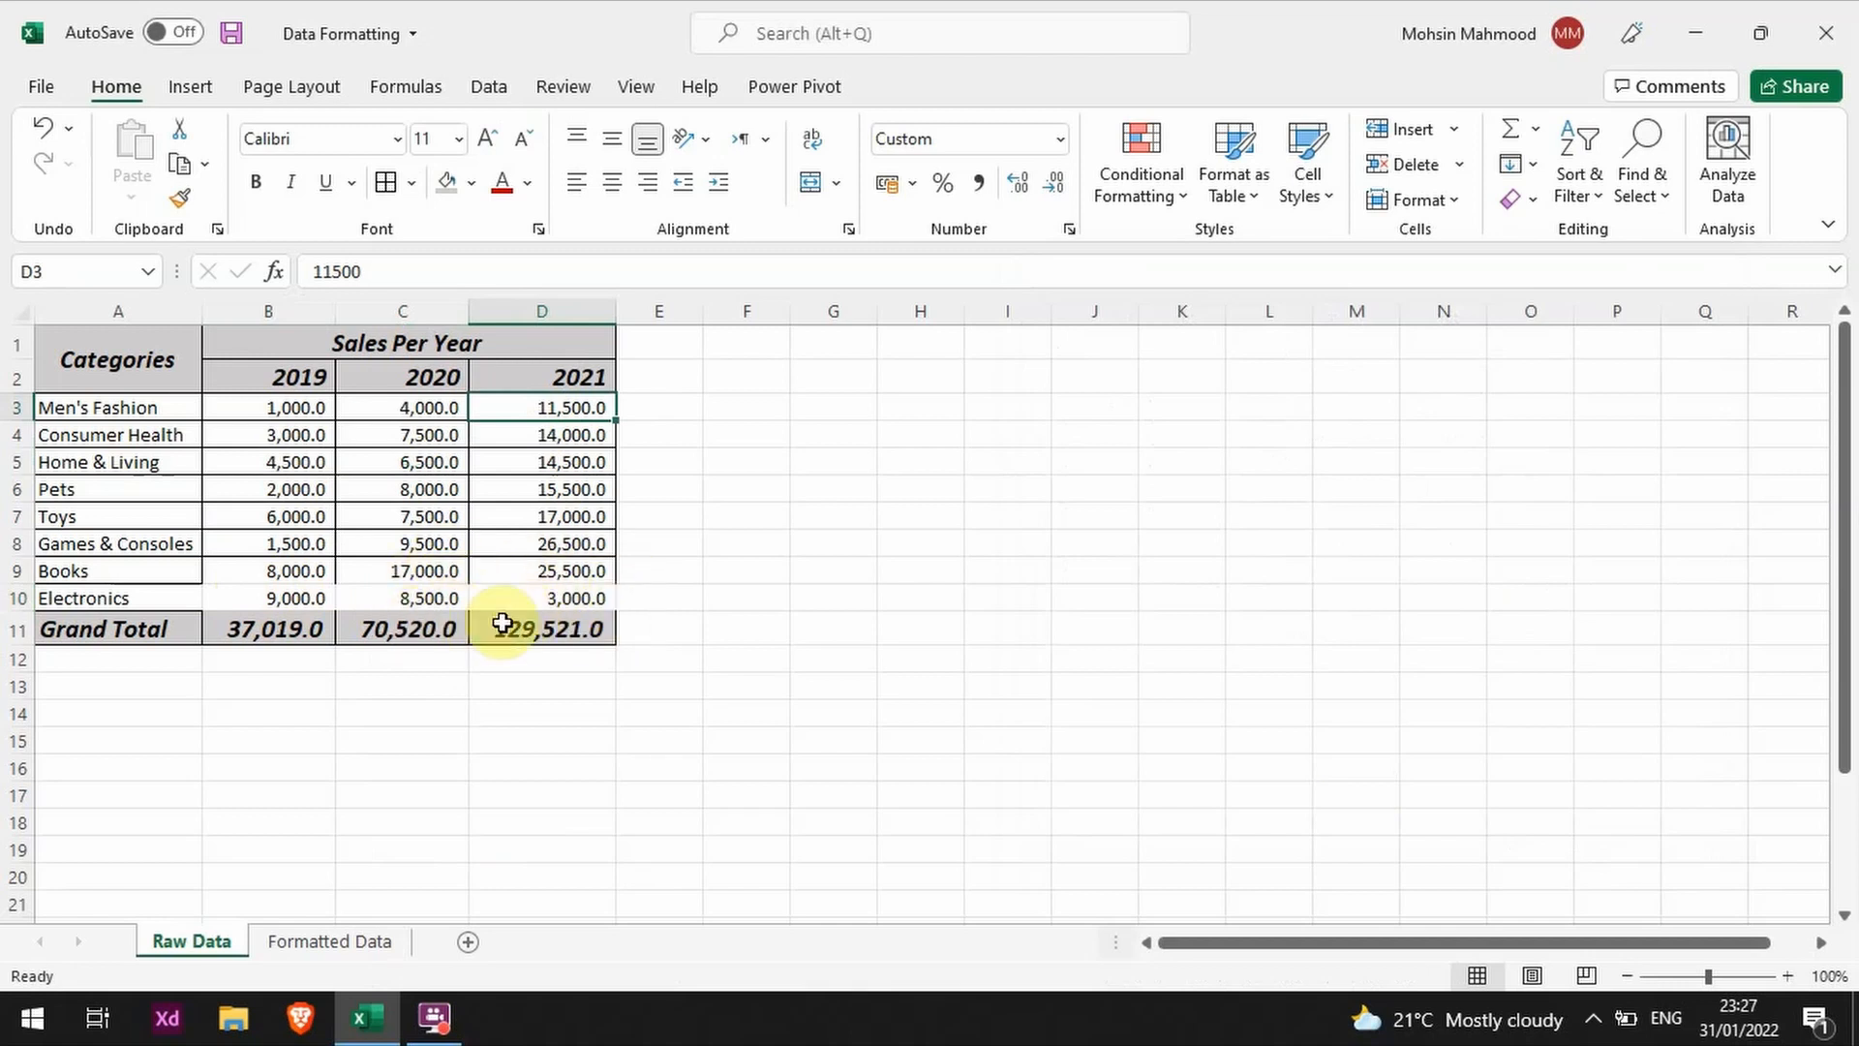
pyautogui.hotkey('ctrl', 'z')
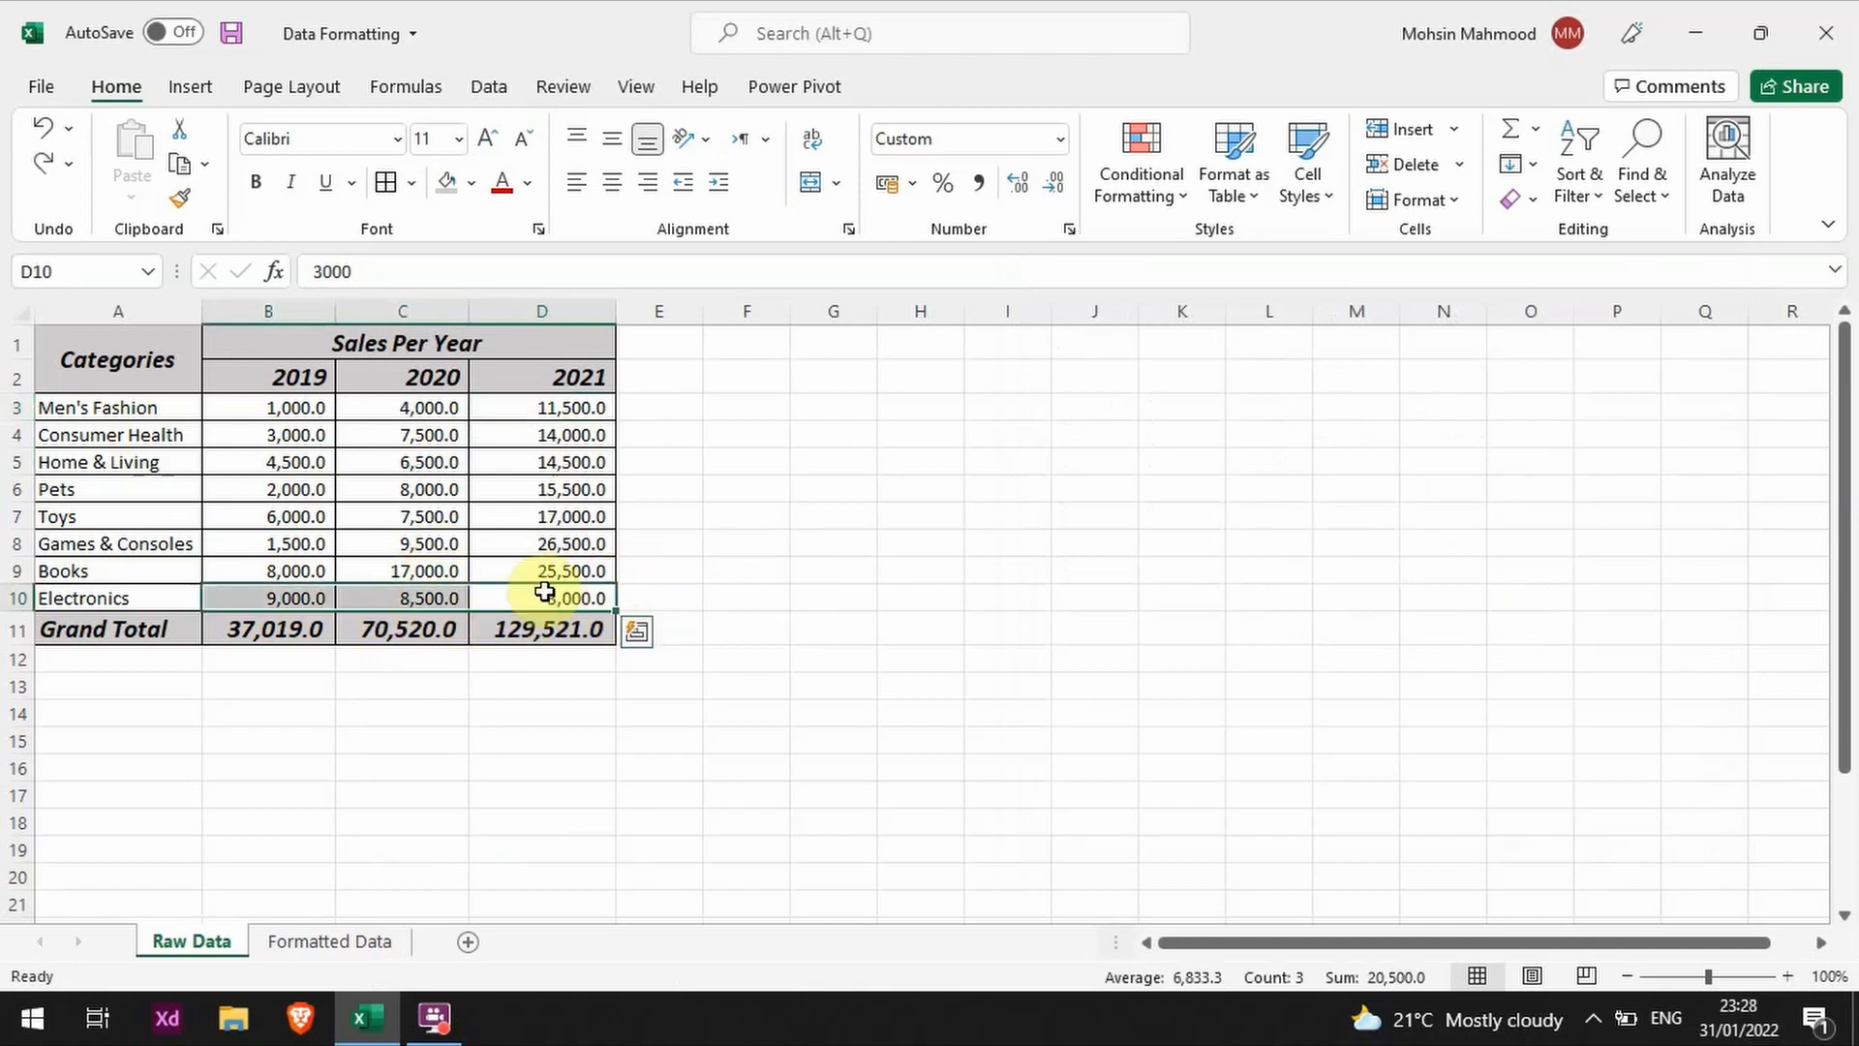
# Step: Apply a Bottom Double Border to the Electronics sales figures in B10:D10
pyautogui.rightClick(533, 602)
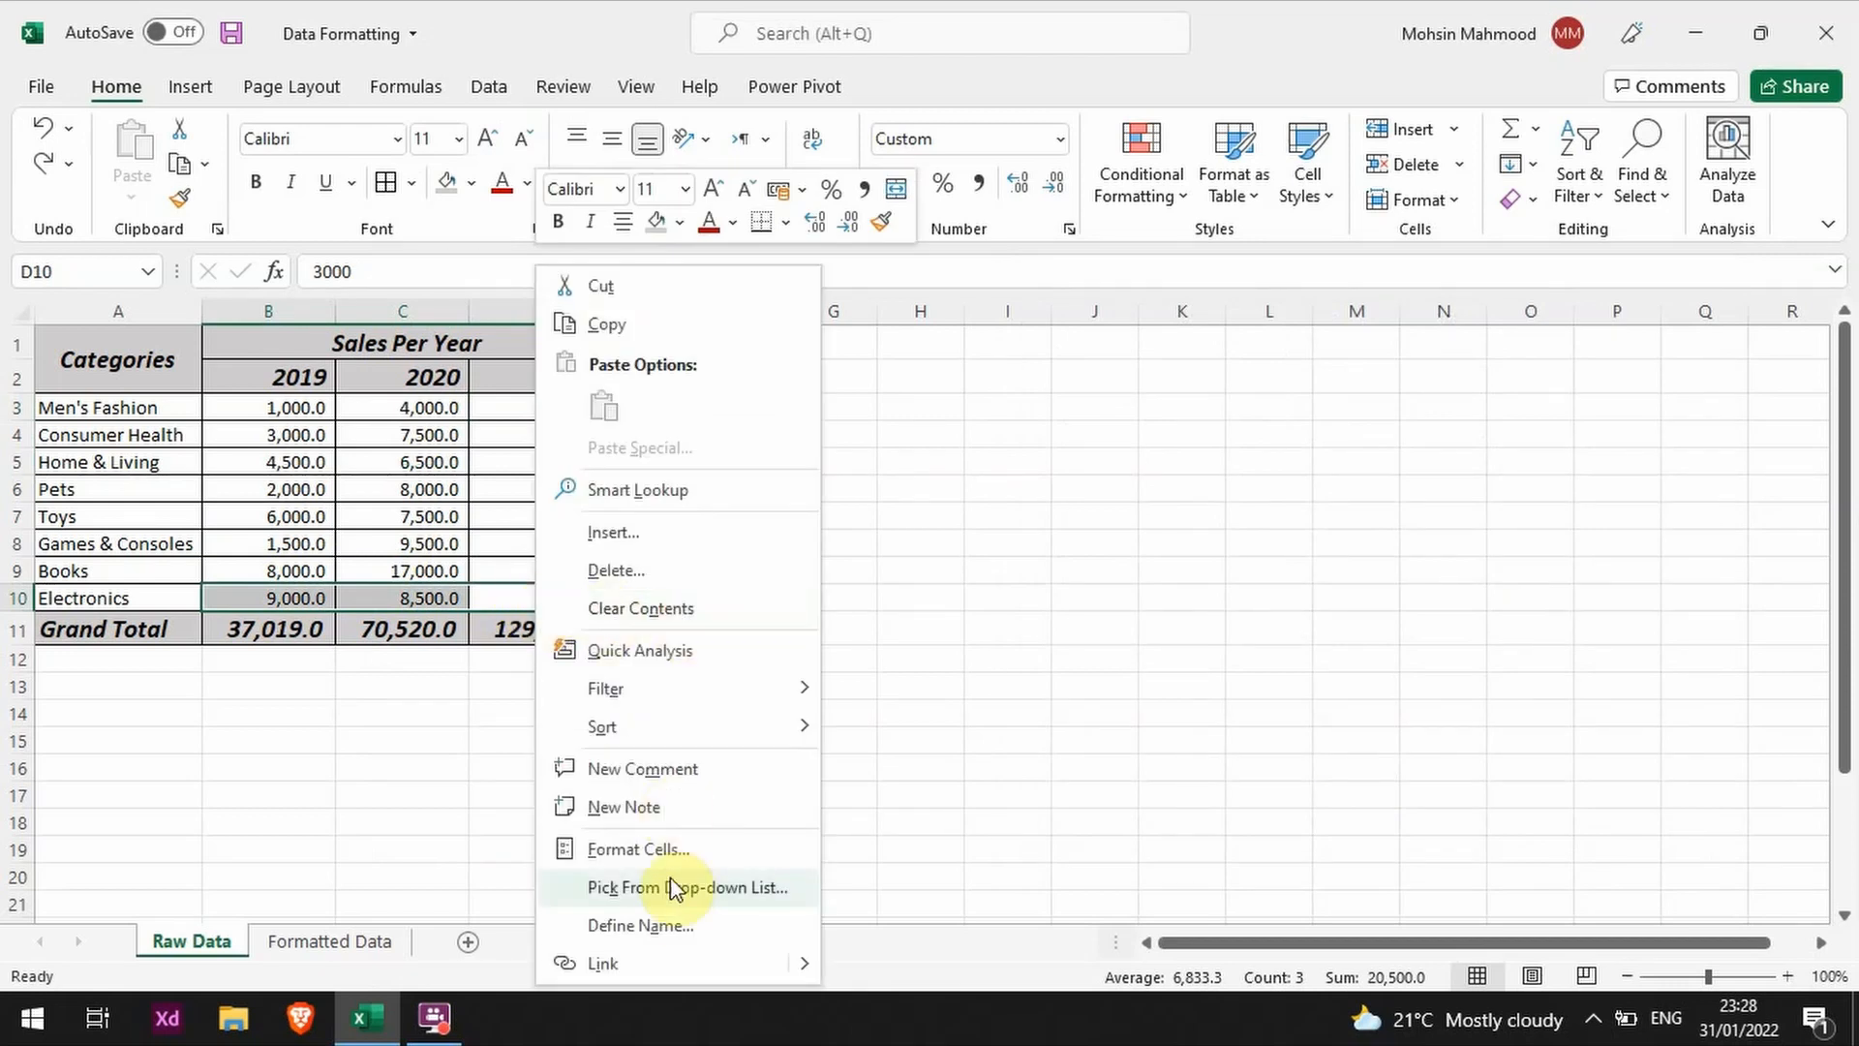
pyautogui.click(310, 812)
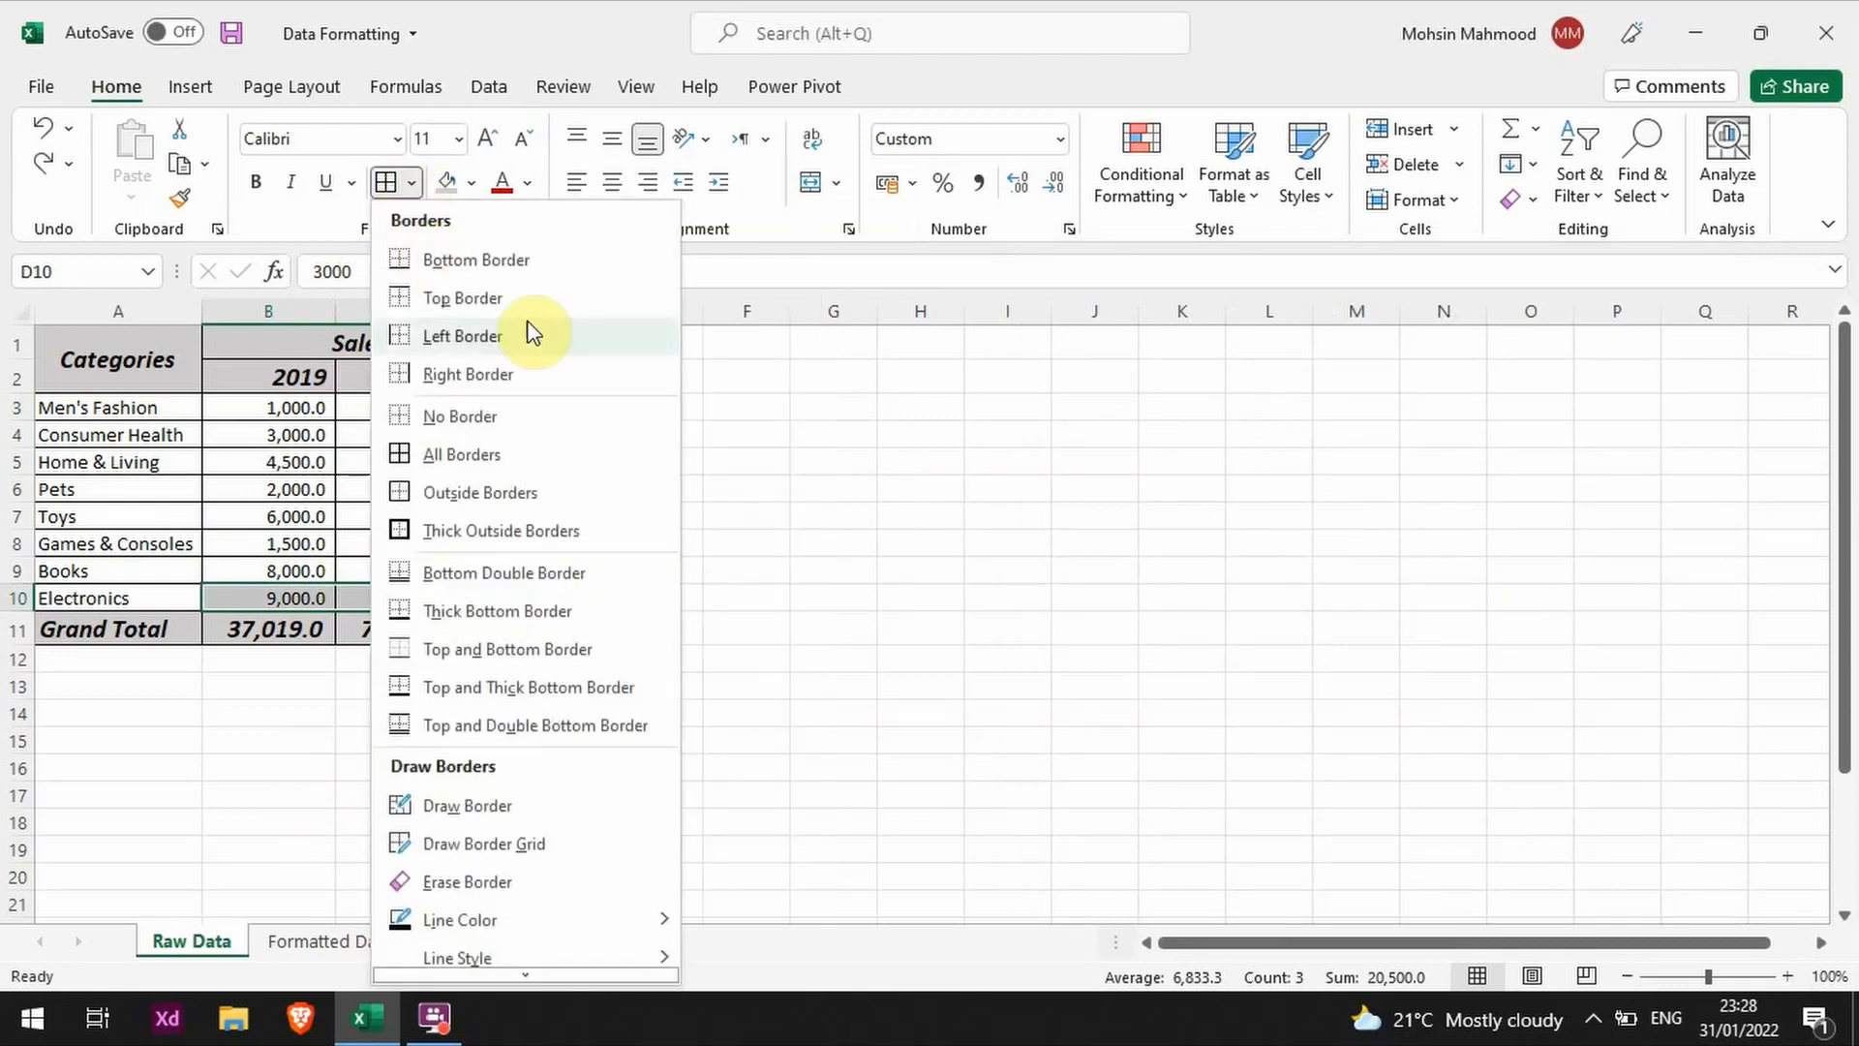
pyautogui.click(491, 570)
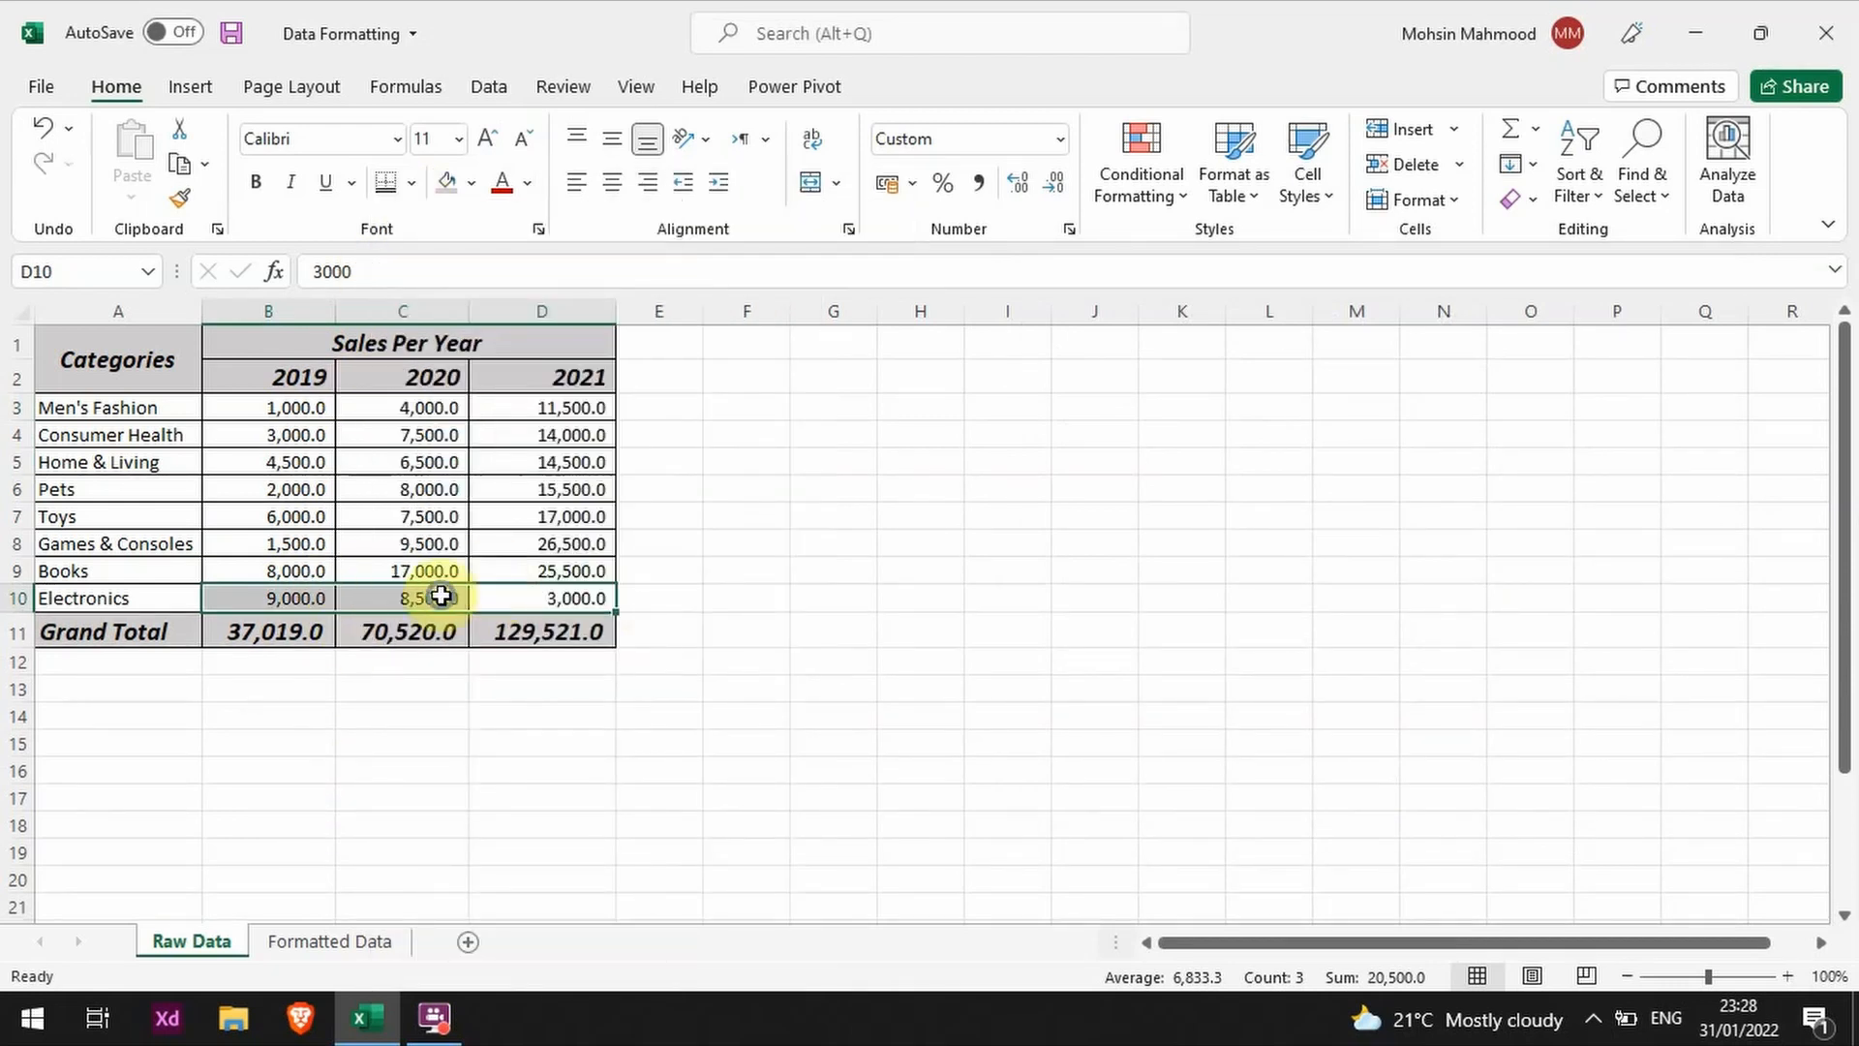
pyautogui.rightClick(474, 596)
pyautogui.click(143, 571)
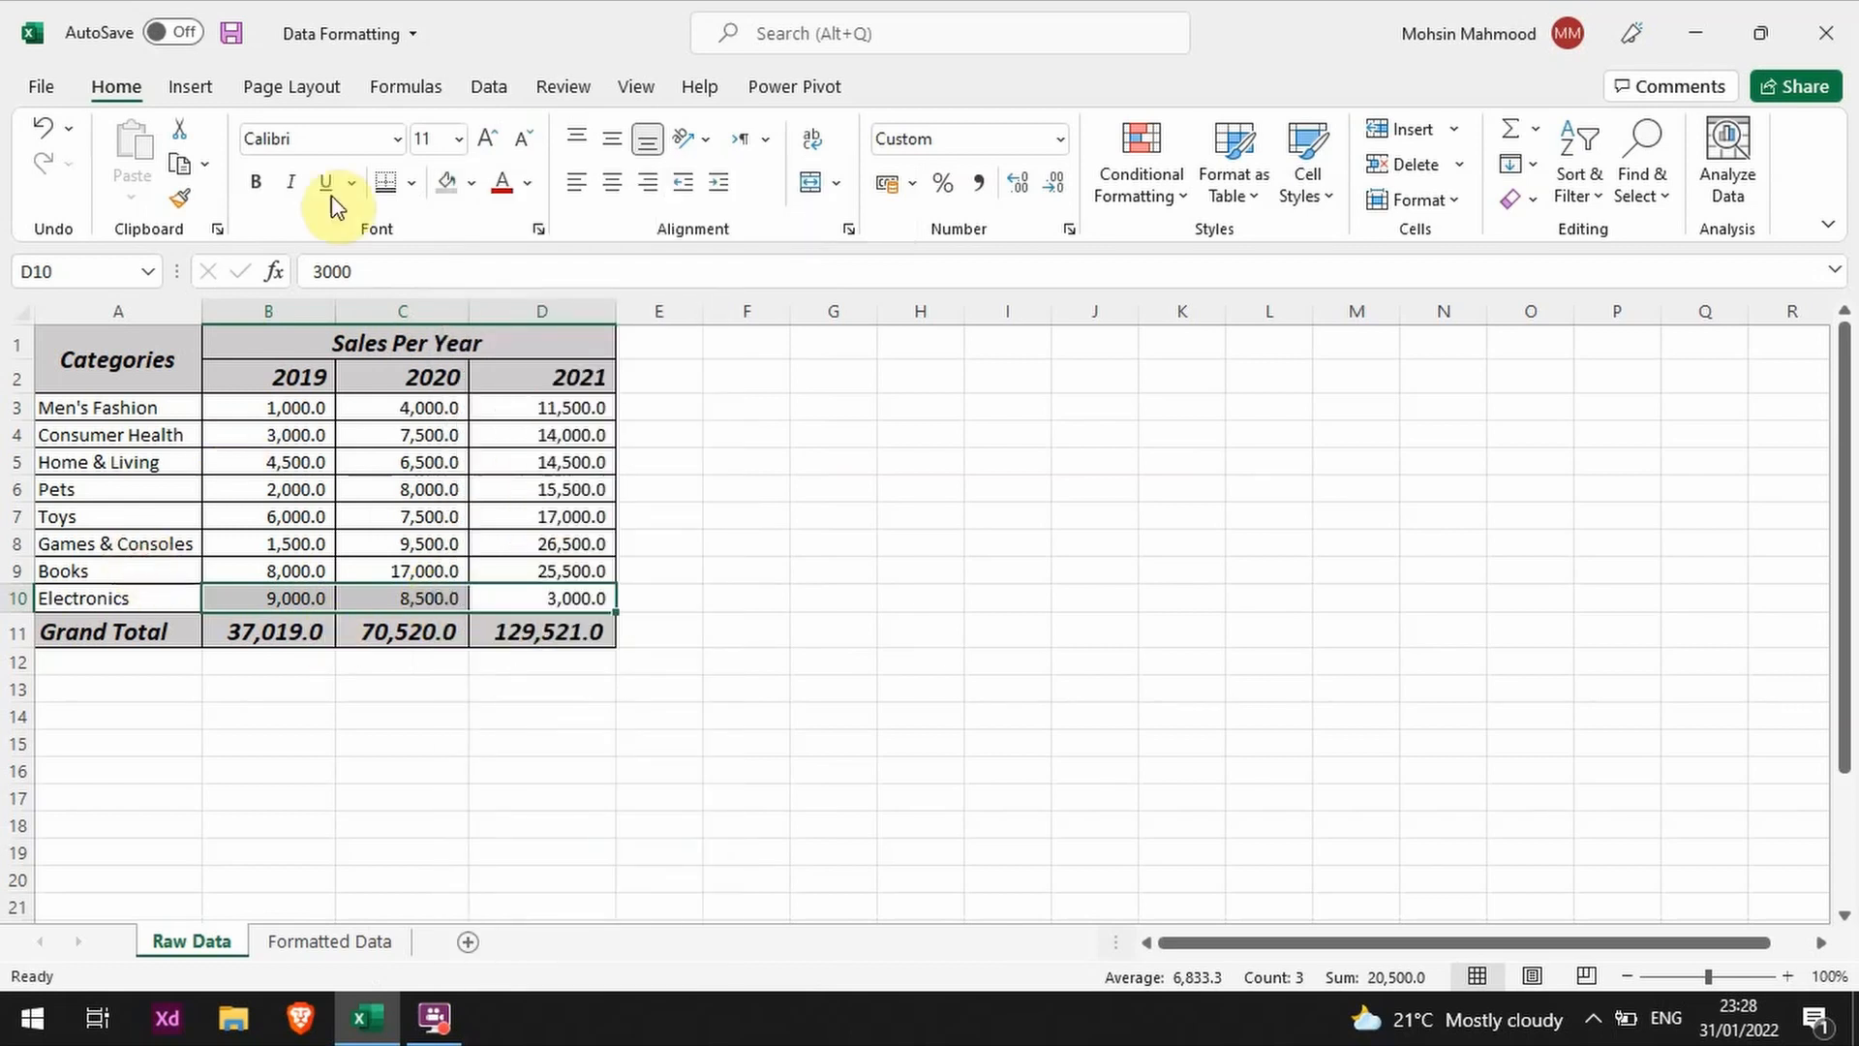
# Step: Review the border line styles for B10:D10 in the Format Cells border settings and leave them unchanged
pyautogui.click(412, 182)
pyautogui.click(503, 949)
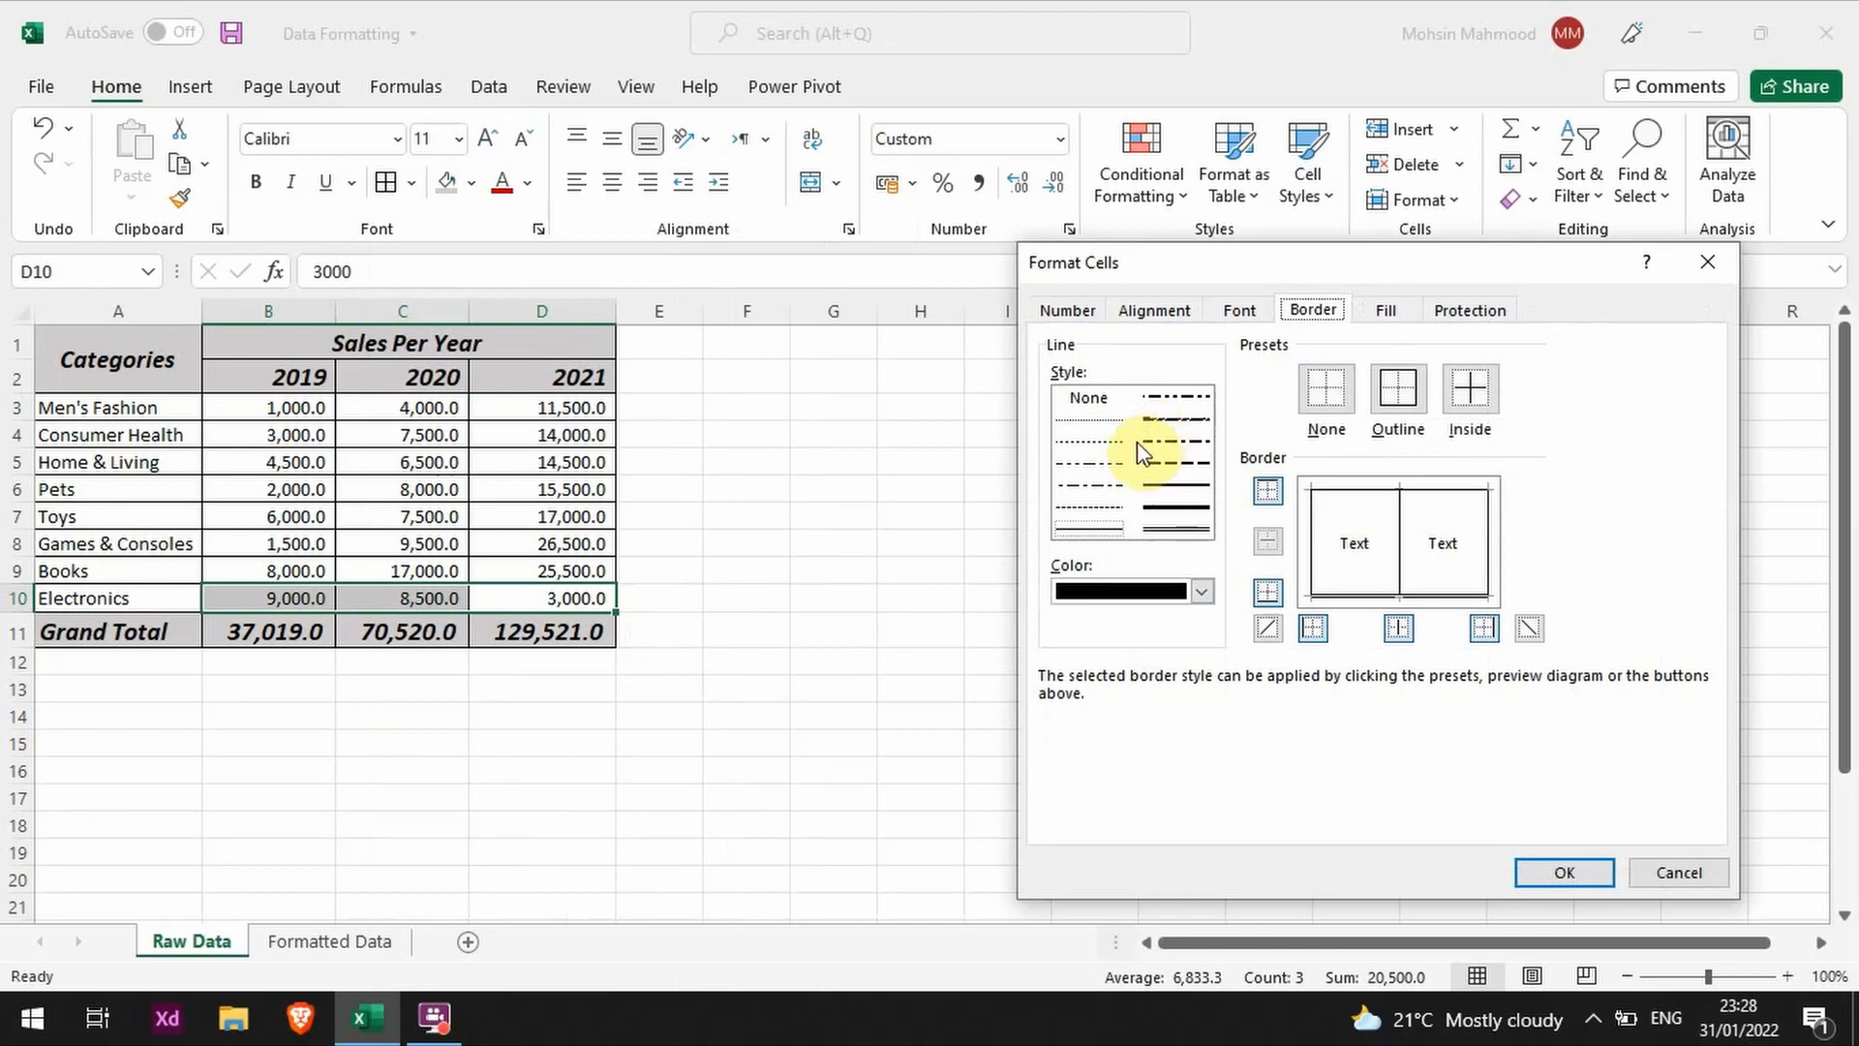
pyautogui.click(1681, 875)
pyautogui.click(742, 660)
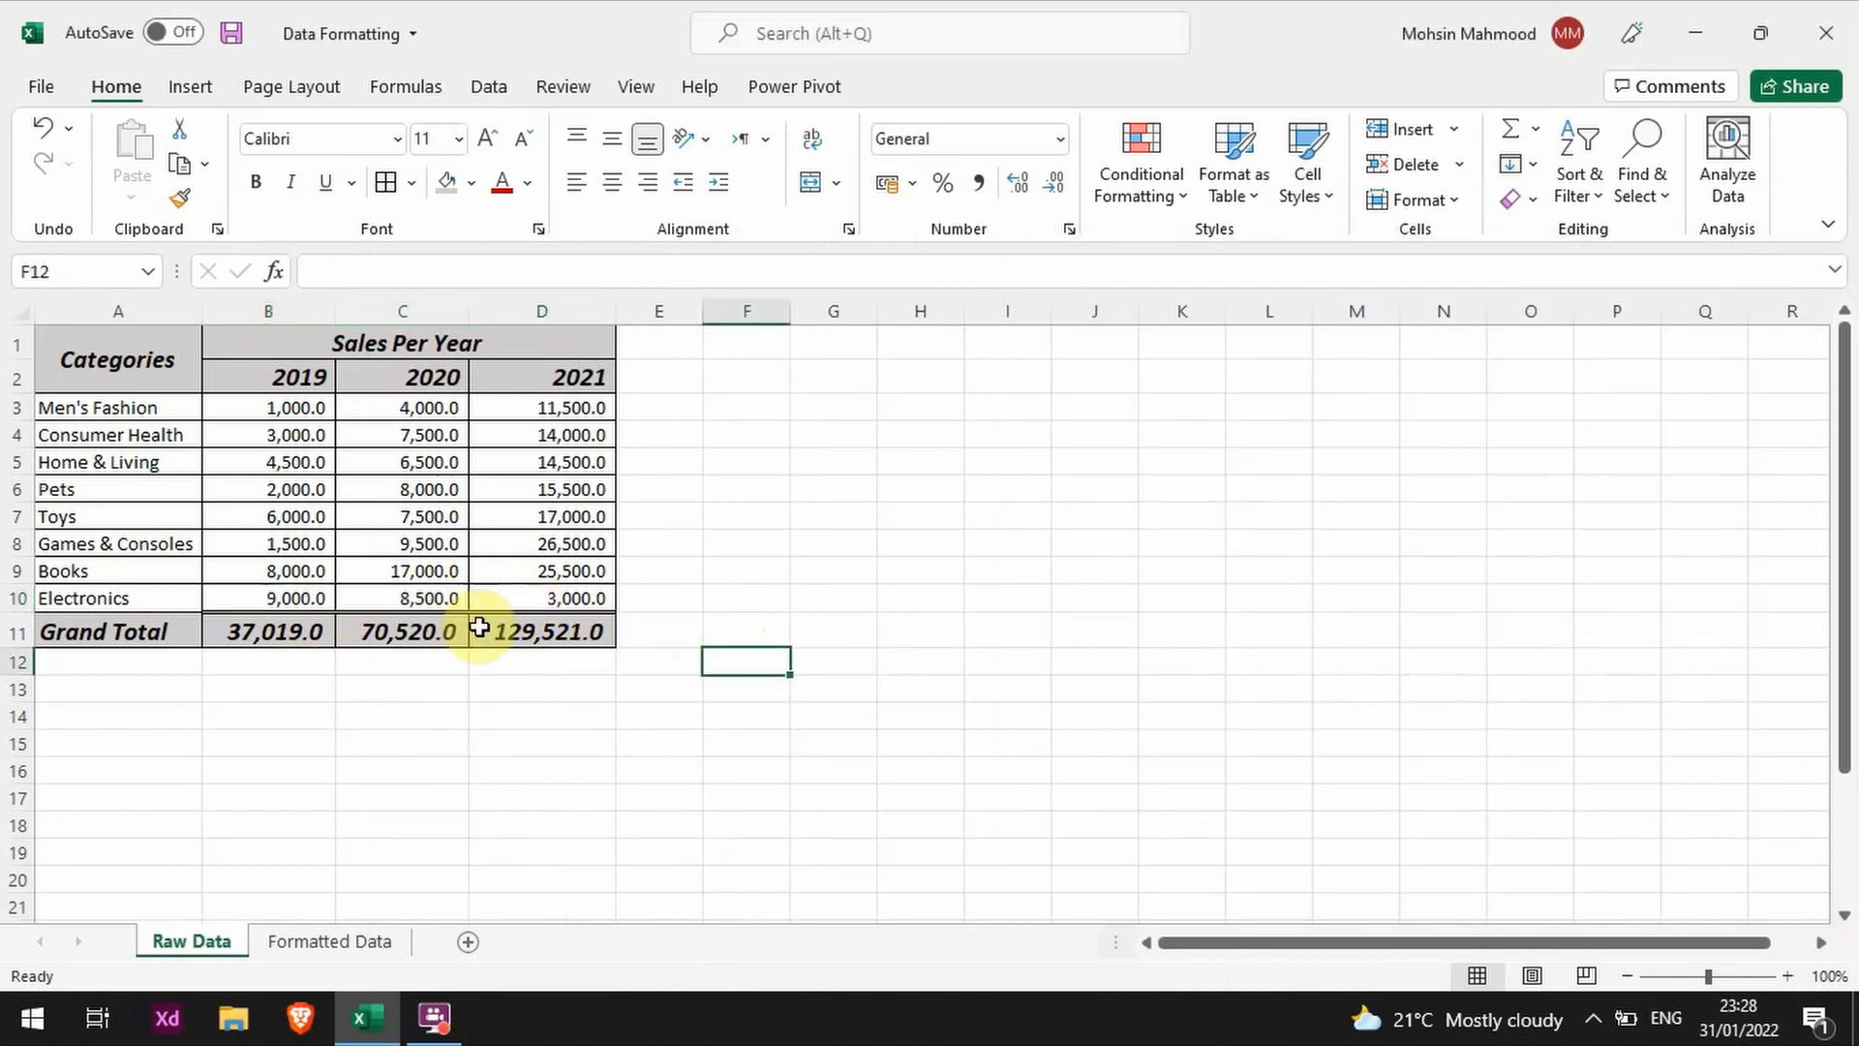
# Step: Make the category names in A3:A10 bold and center them horizontally
pyautogui.click(101, 397)
pyautogui.moveTo(101, 397); pyautogui.dragTo(98, 594)
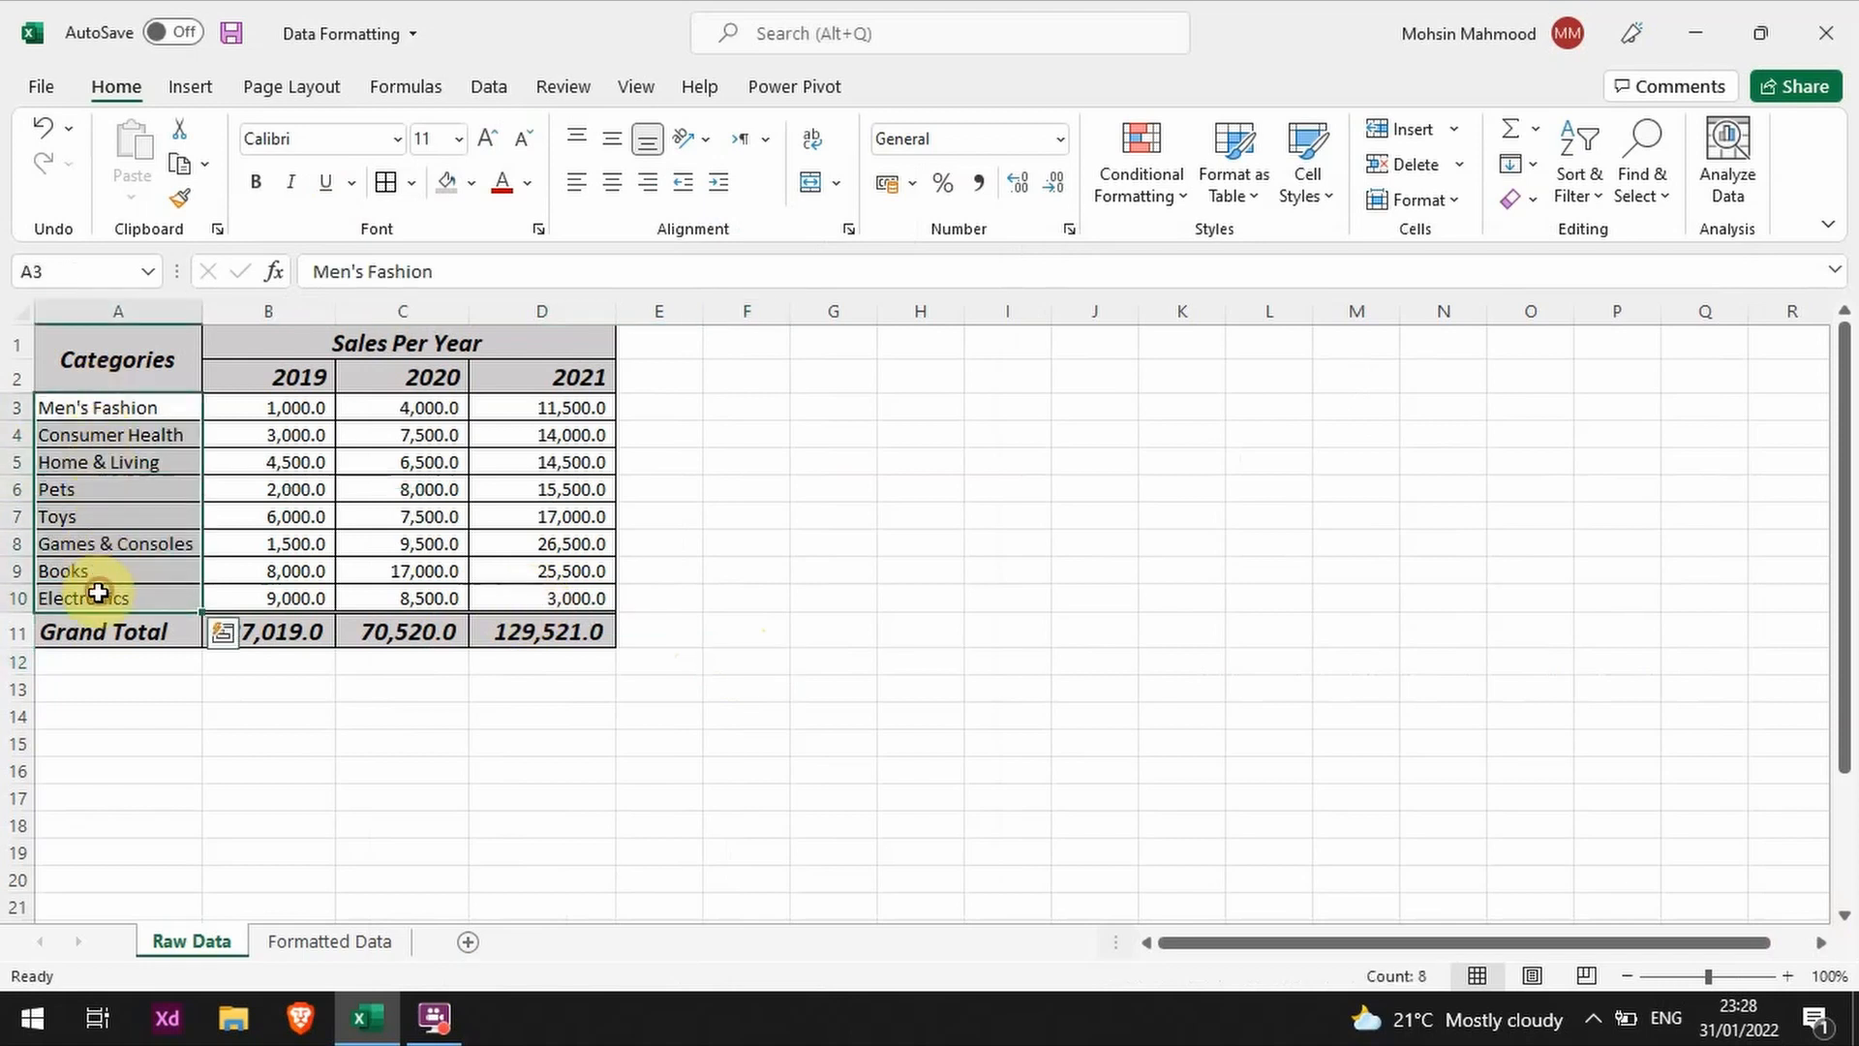
pyautogui.hotkey('ctrl', 'b')
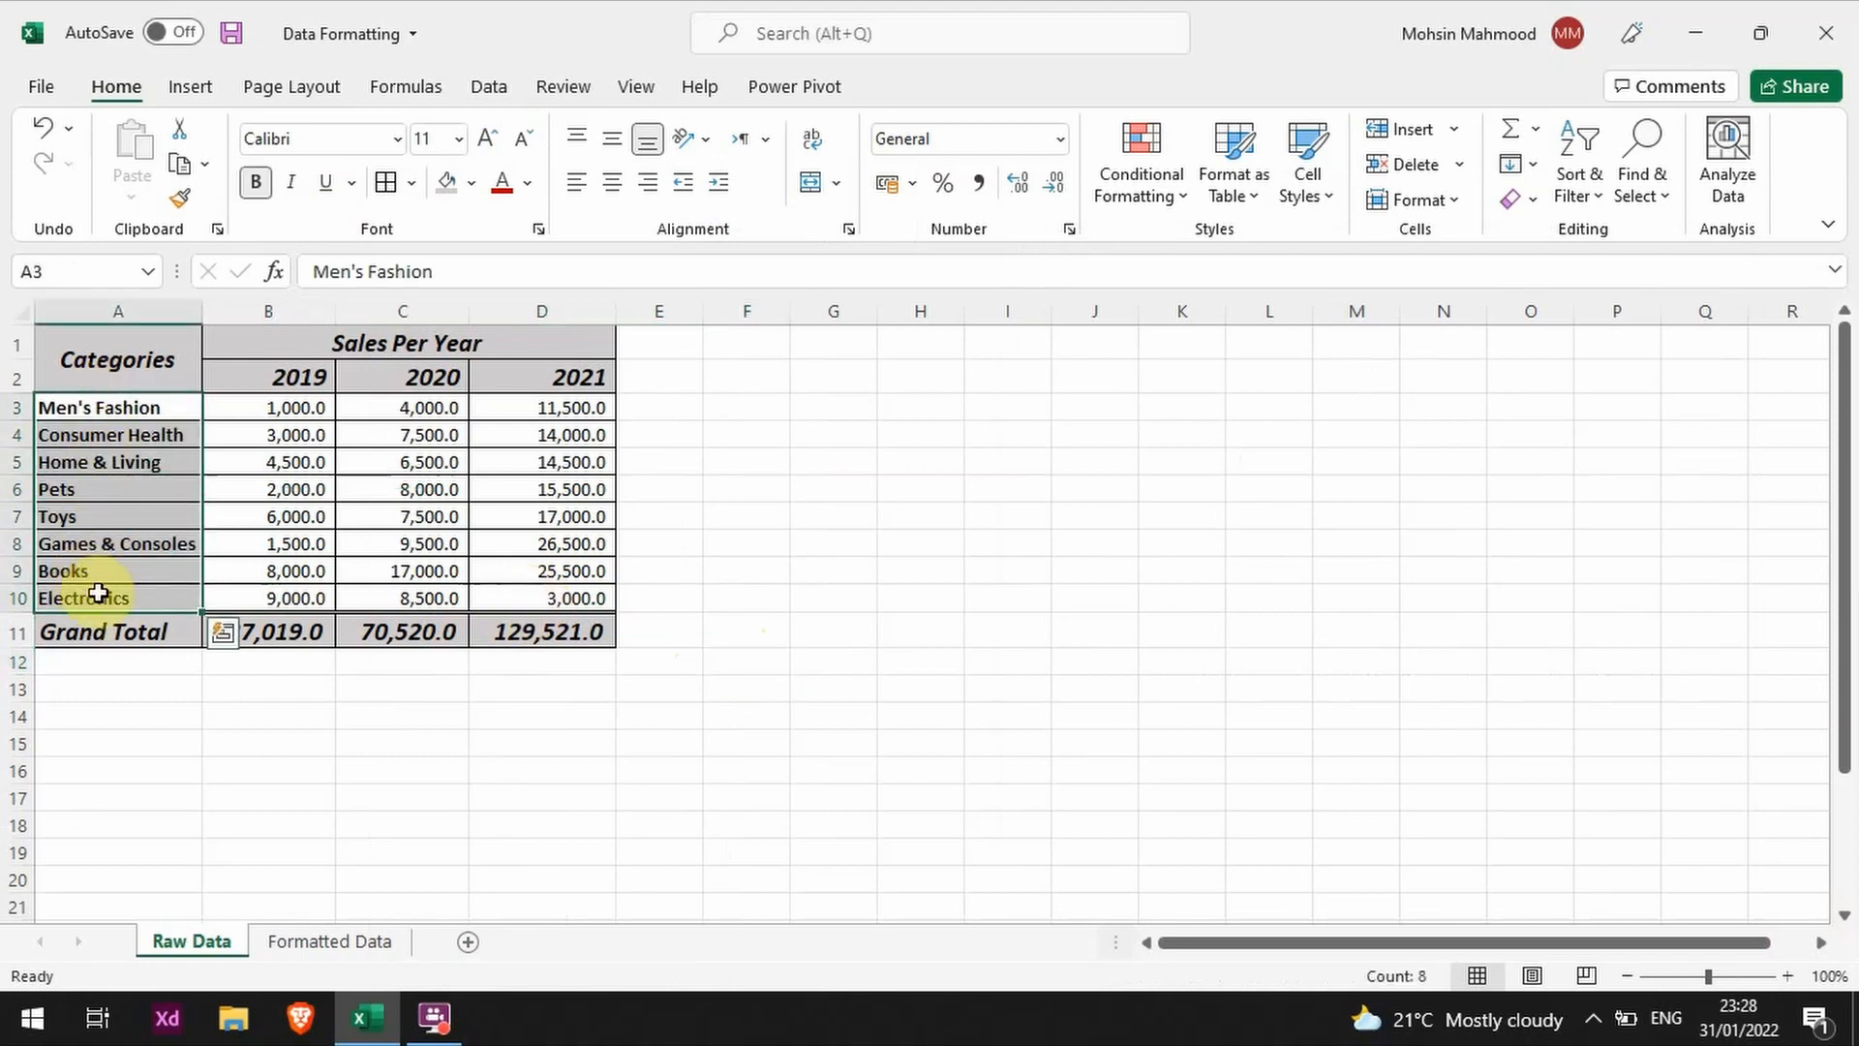
pyautogui.click(612, 182)
pyautogui.click(821, 641)
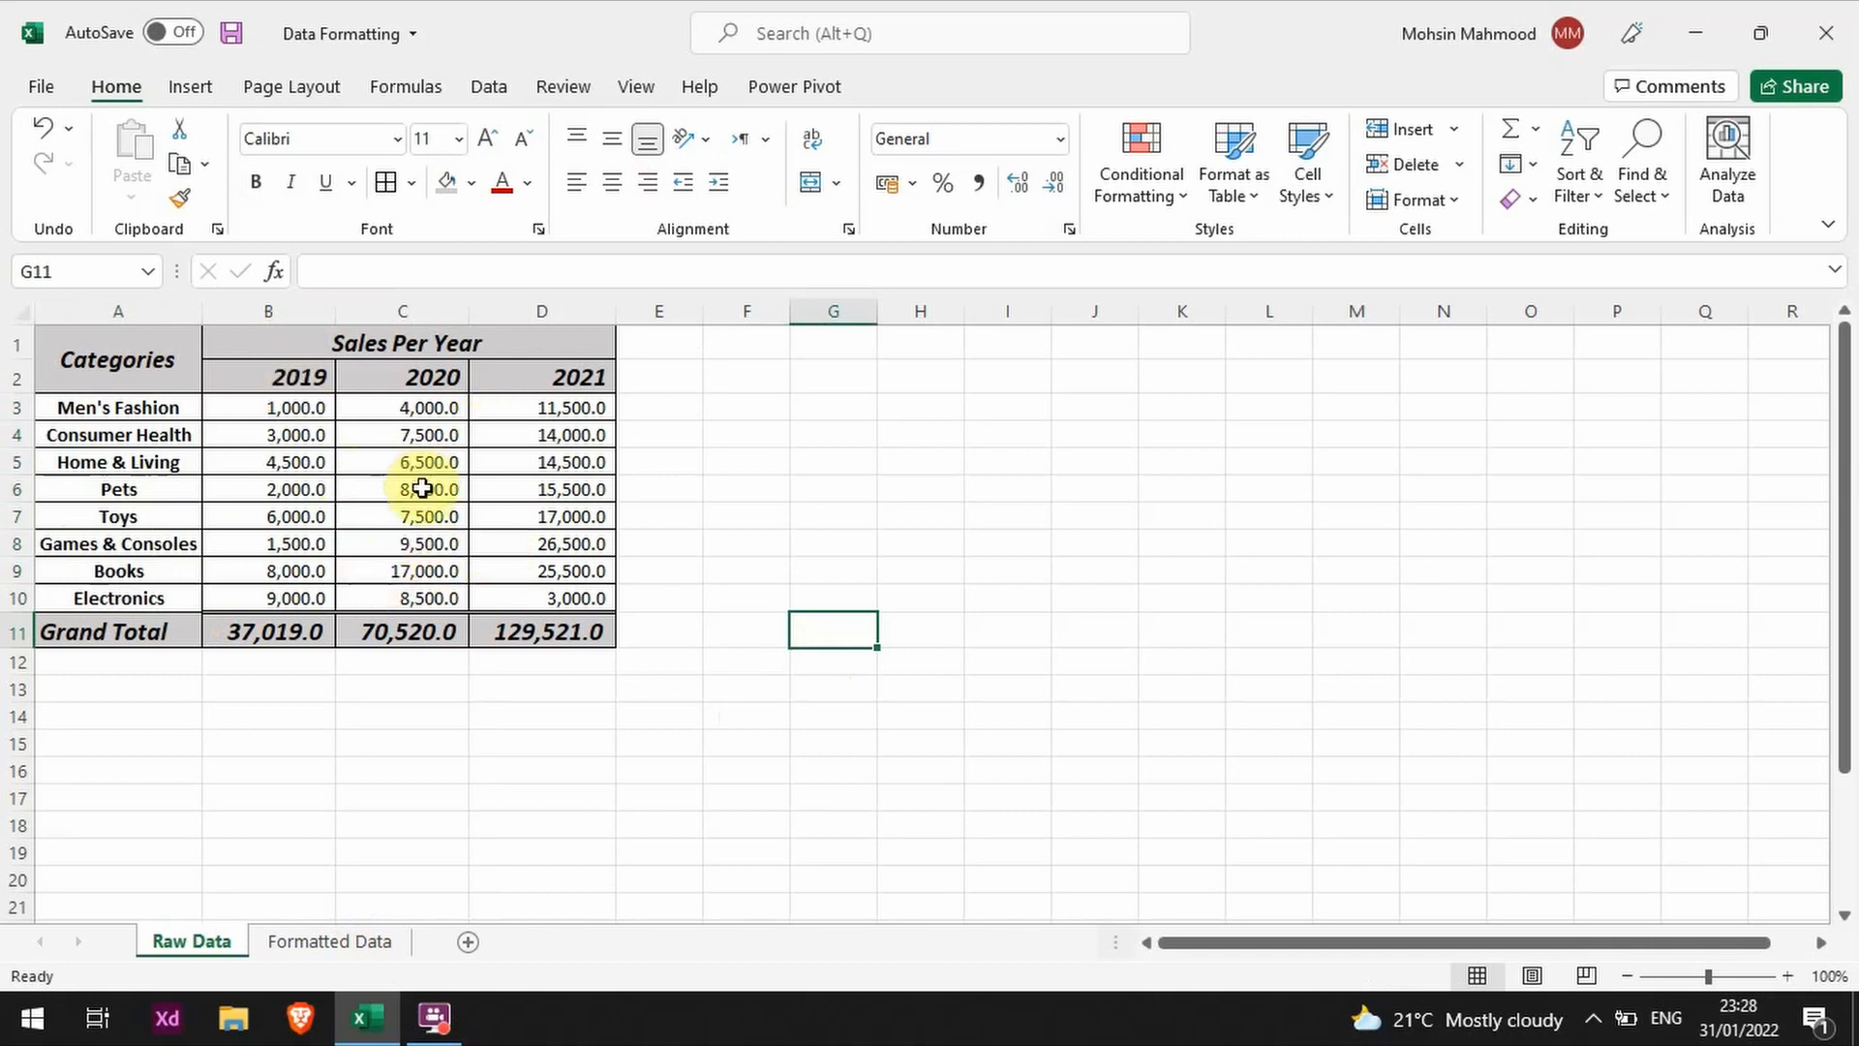
# Step: Check the Formatted Data sheet, and set the Raw Data figures in B3:D11 to two decimal places
pyautogui.click(344, 943)
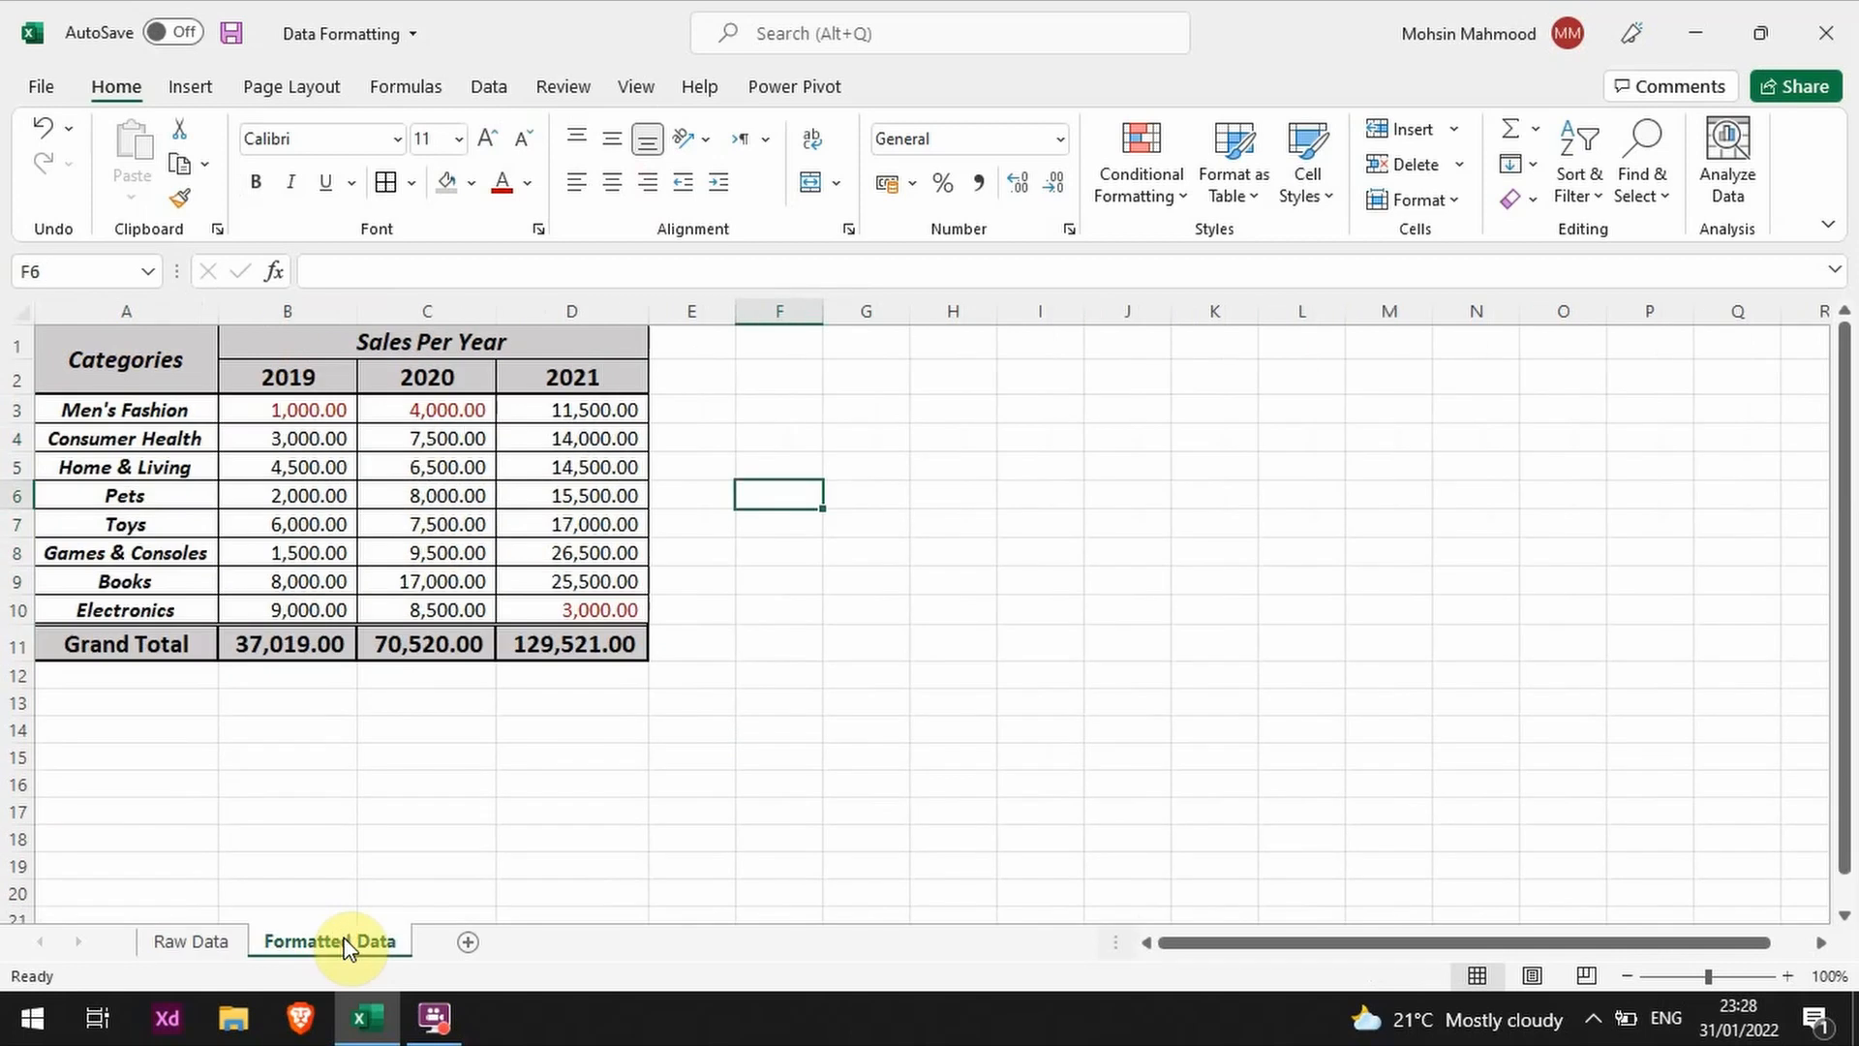
pyautogui.click(194, 937)
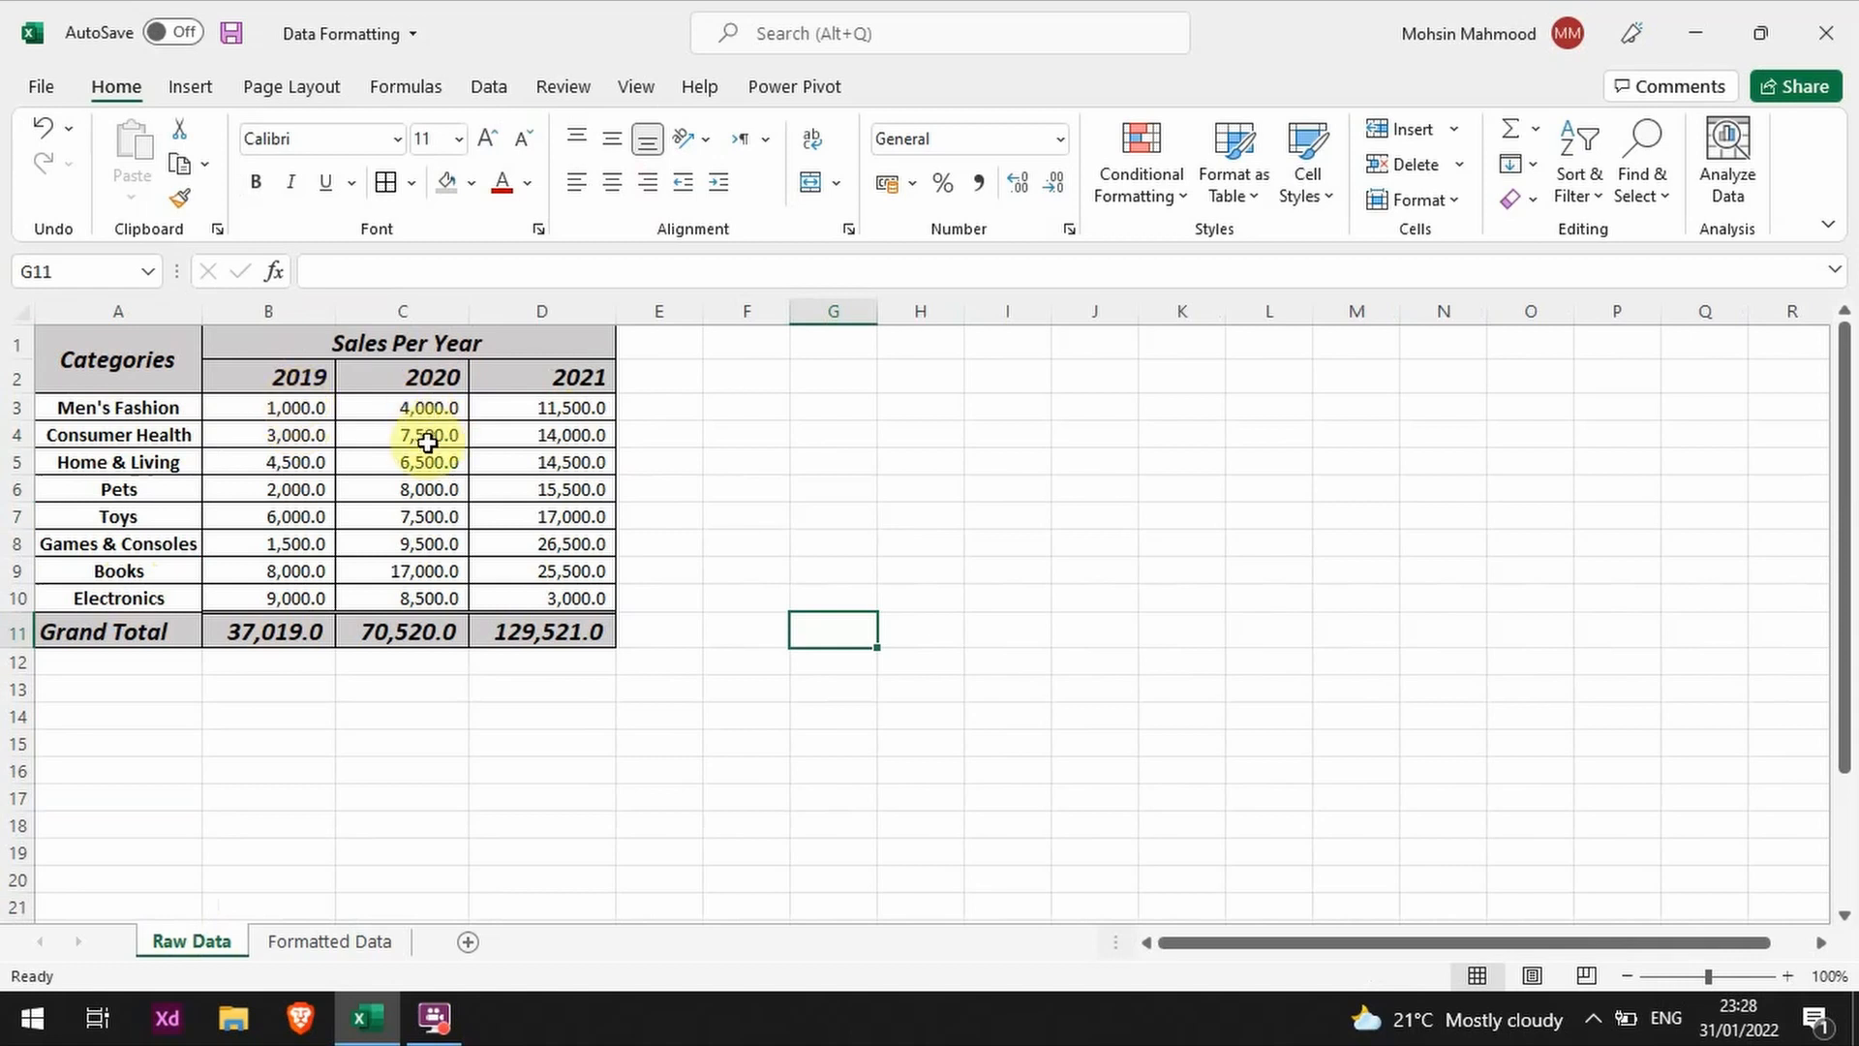
pyautogui.click(417, 491)
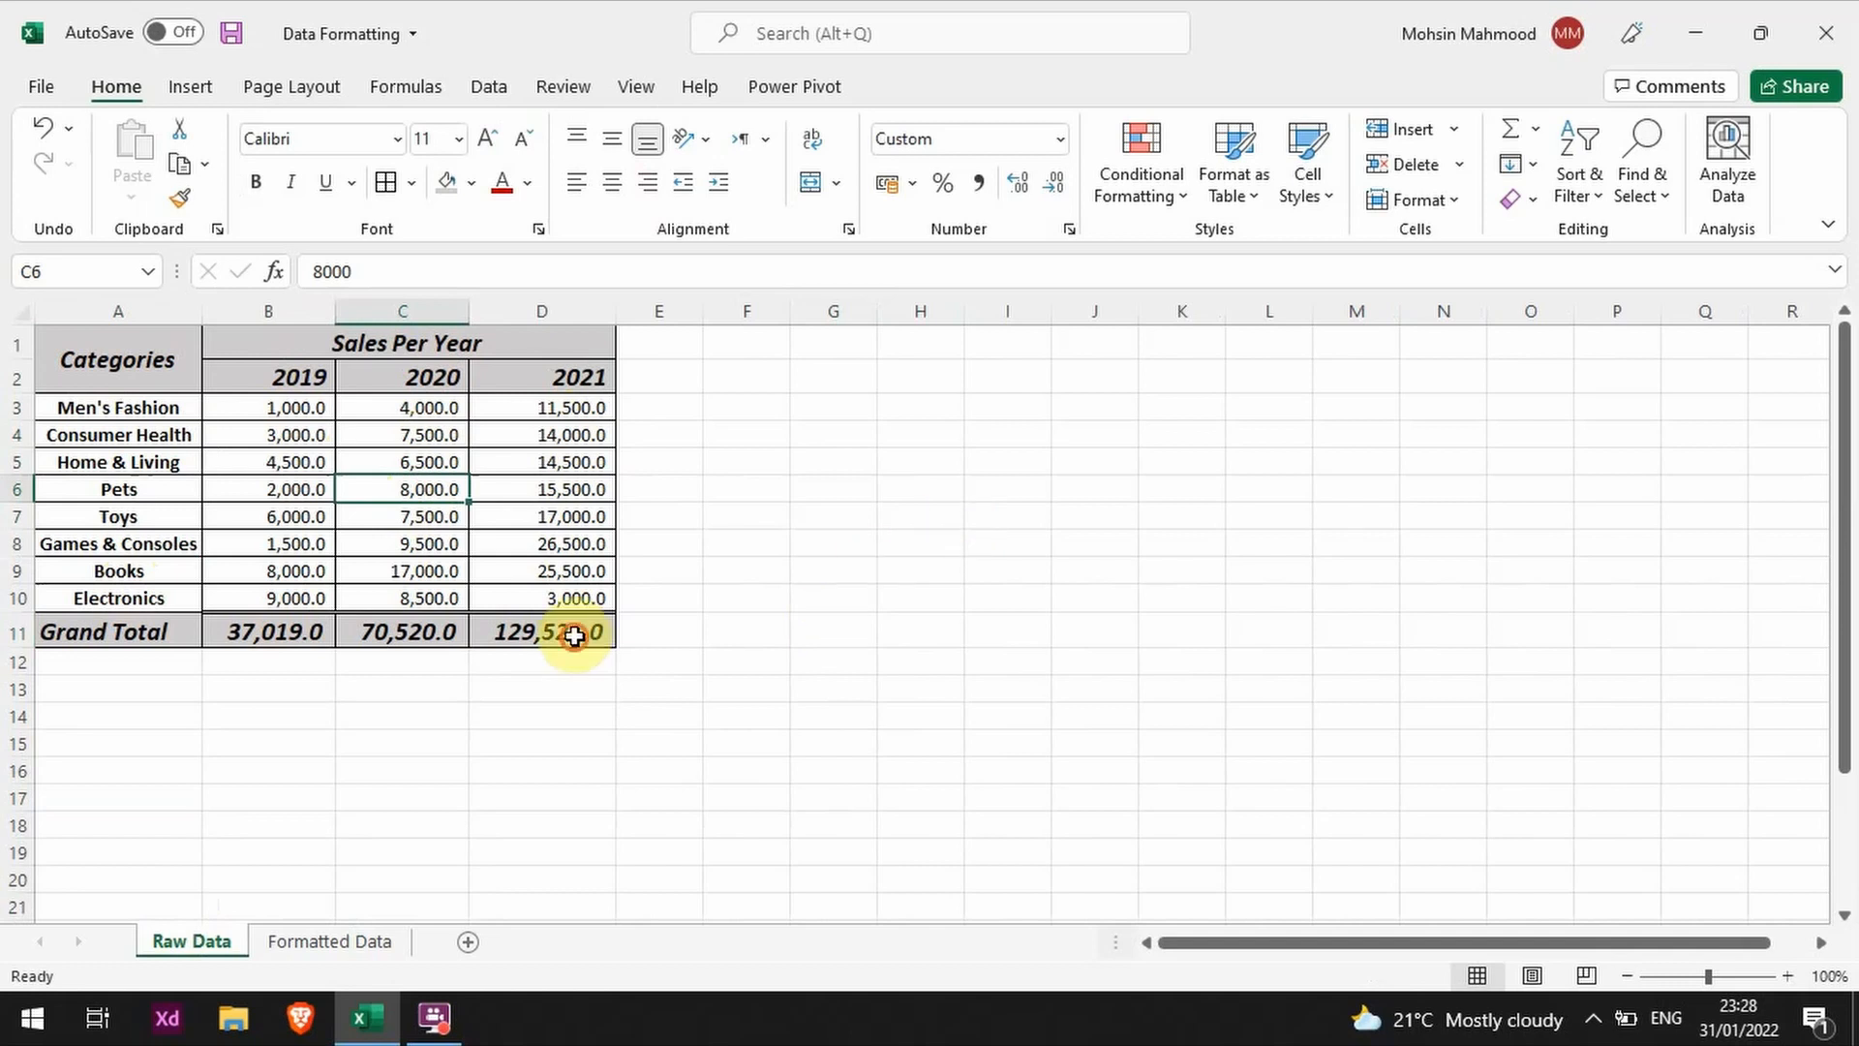
pyautogui.moveTo(571, 634); pyautogui.dragTo(303, 419)
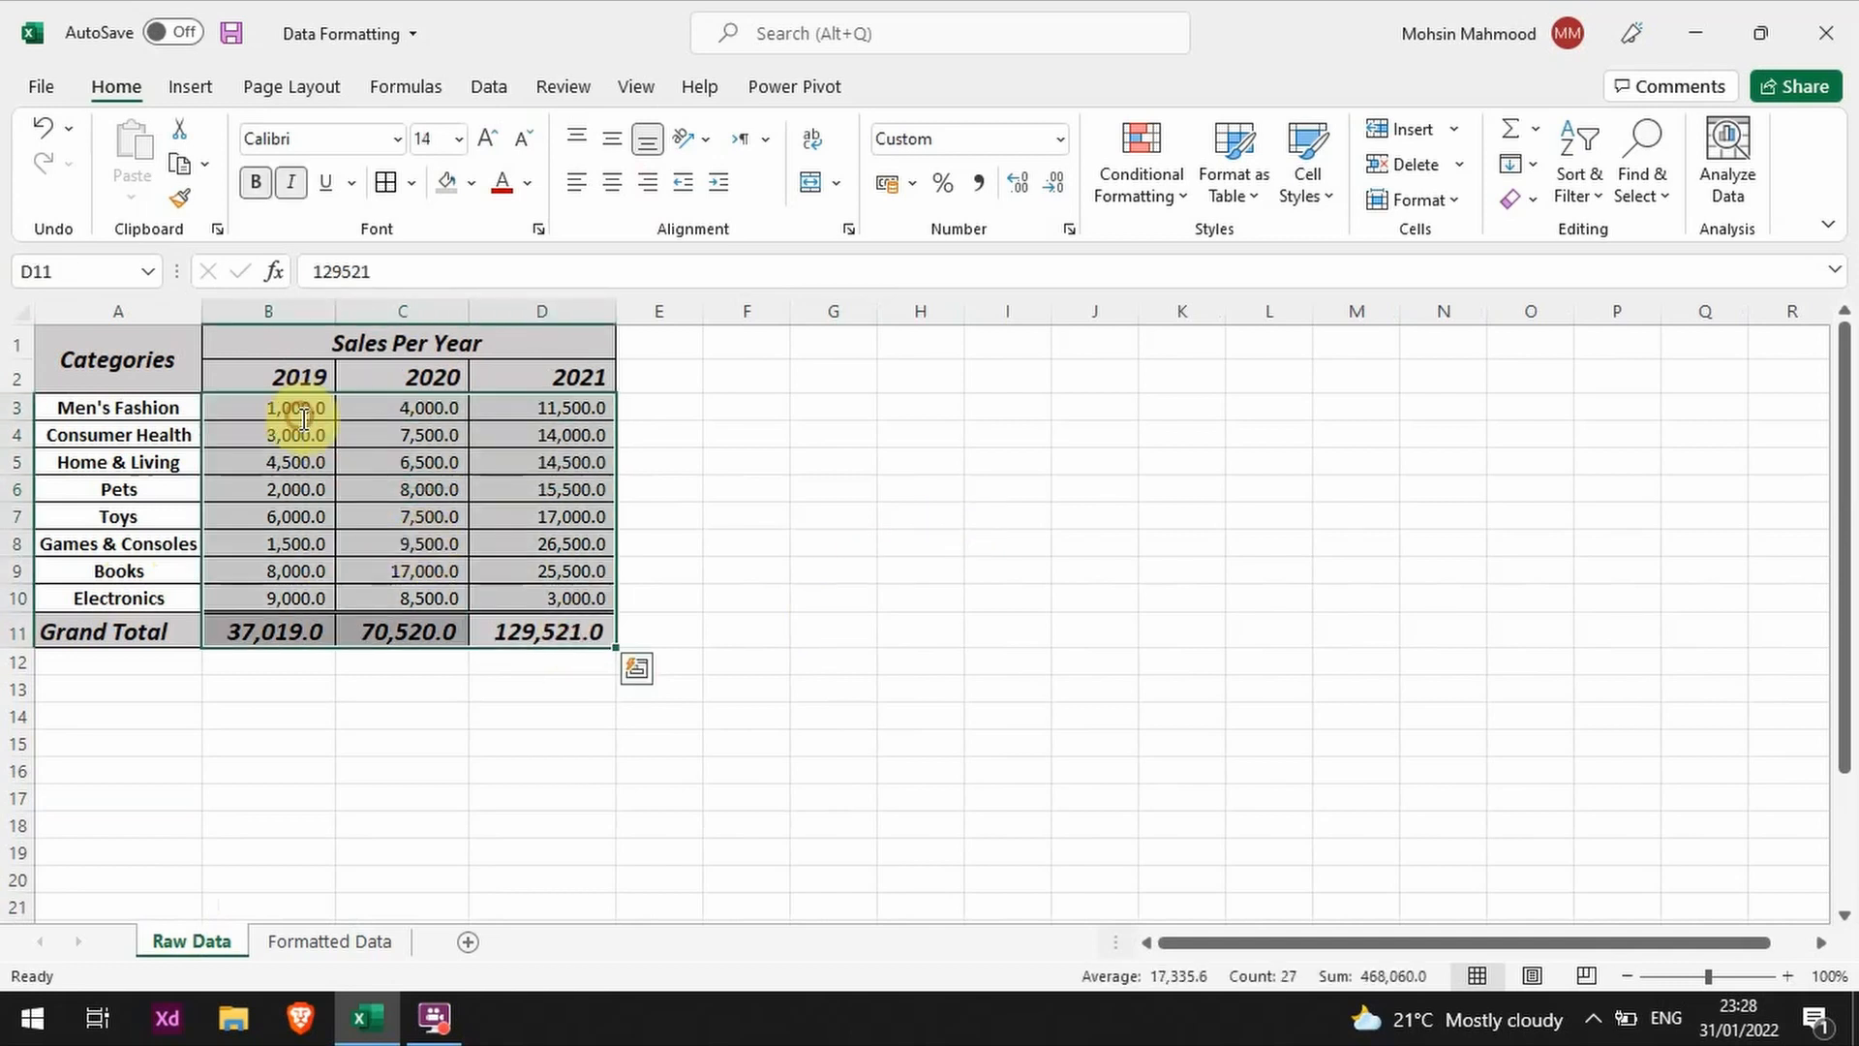
pyautogui.click(1051, 190)
pyautogui.click(1025, 194)
pyautogui.click(1030, 195)
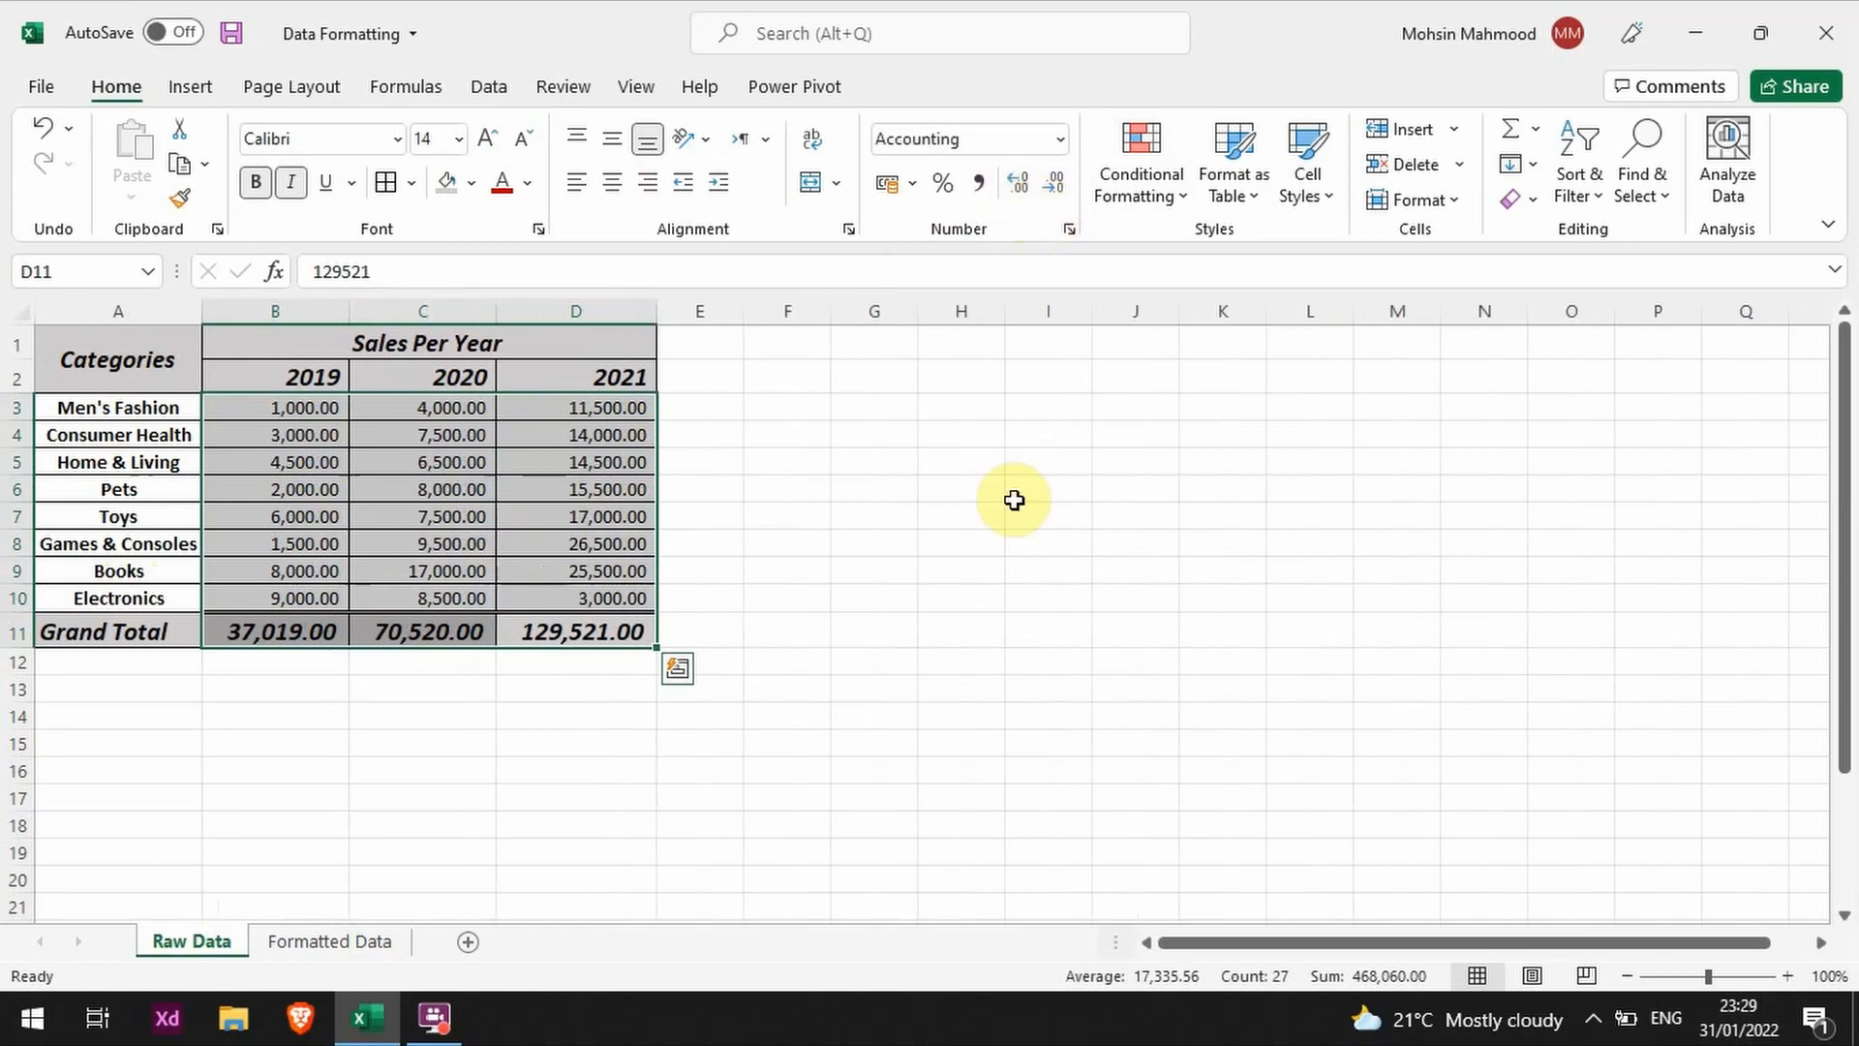
pyautogui.click(737, 542)
# Step: AutoFit the widths of all columns on the Raw Data sheet
pyautogui.click(22, 311)
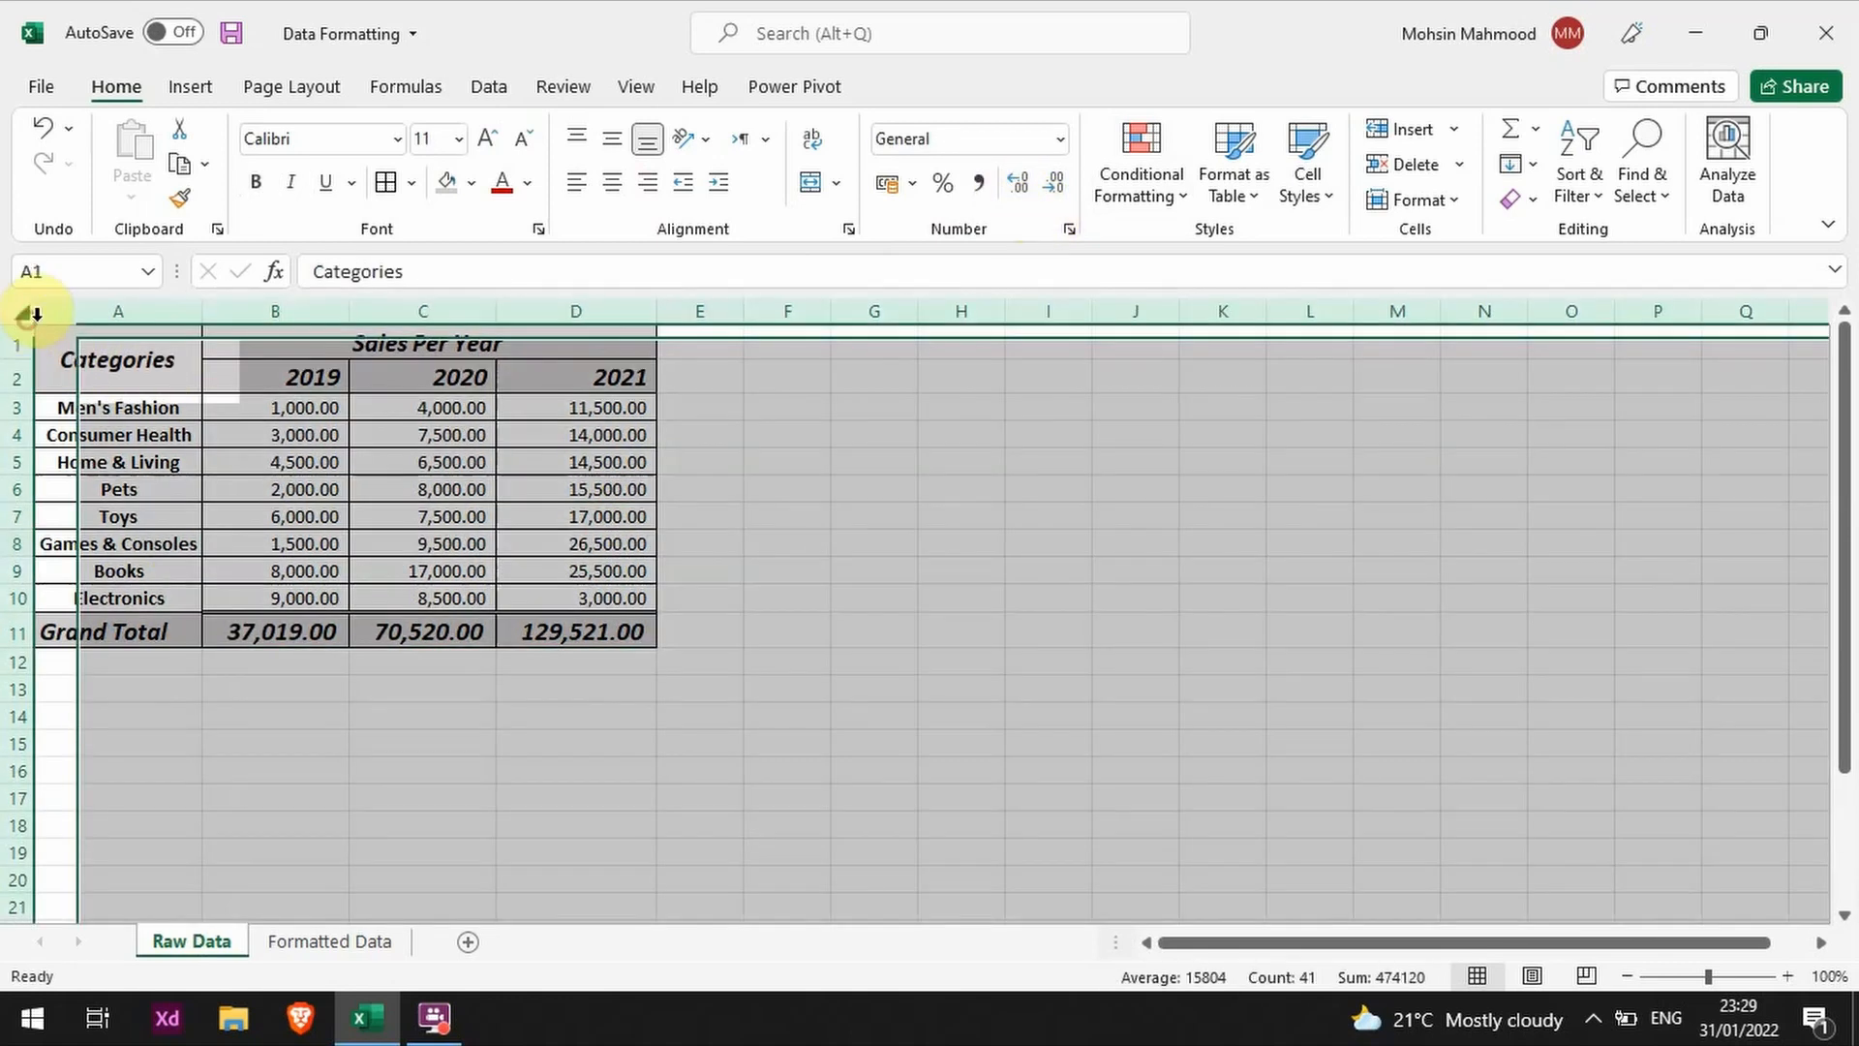
pyautogui.doubleClick(203, 306)
pyautogui.click(572, 514)
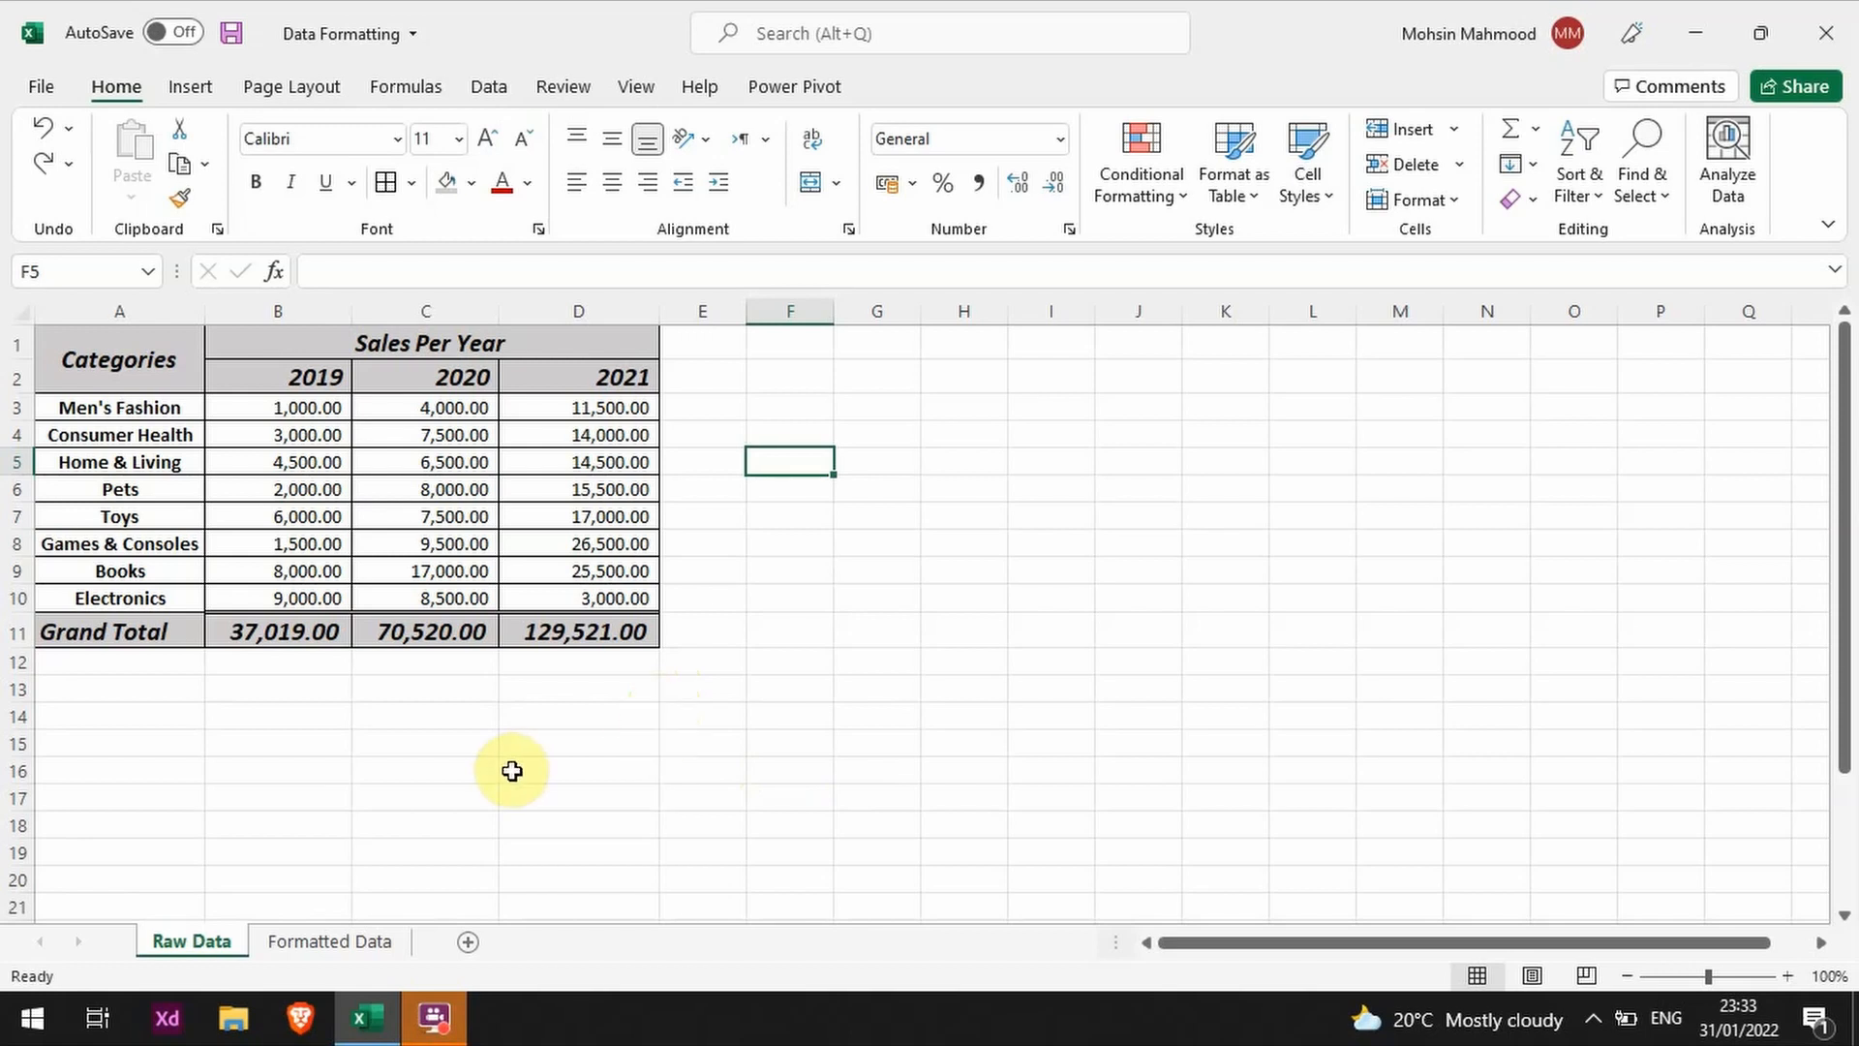
# Step: Center the Grand Total label horizontally in cell A11
pyautogui.click(121, 640)
pyautogui.click(928, 599)
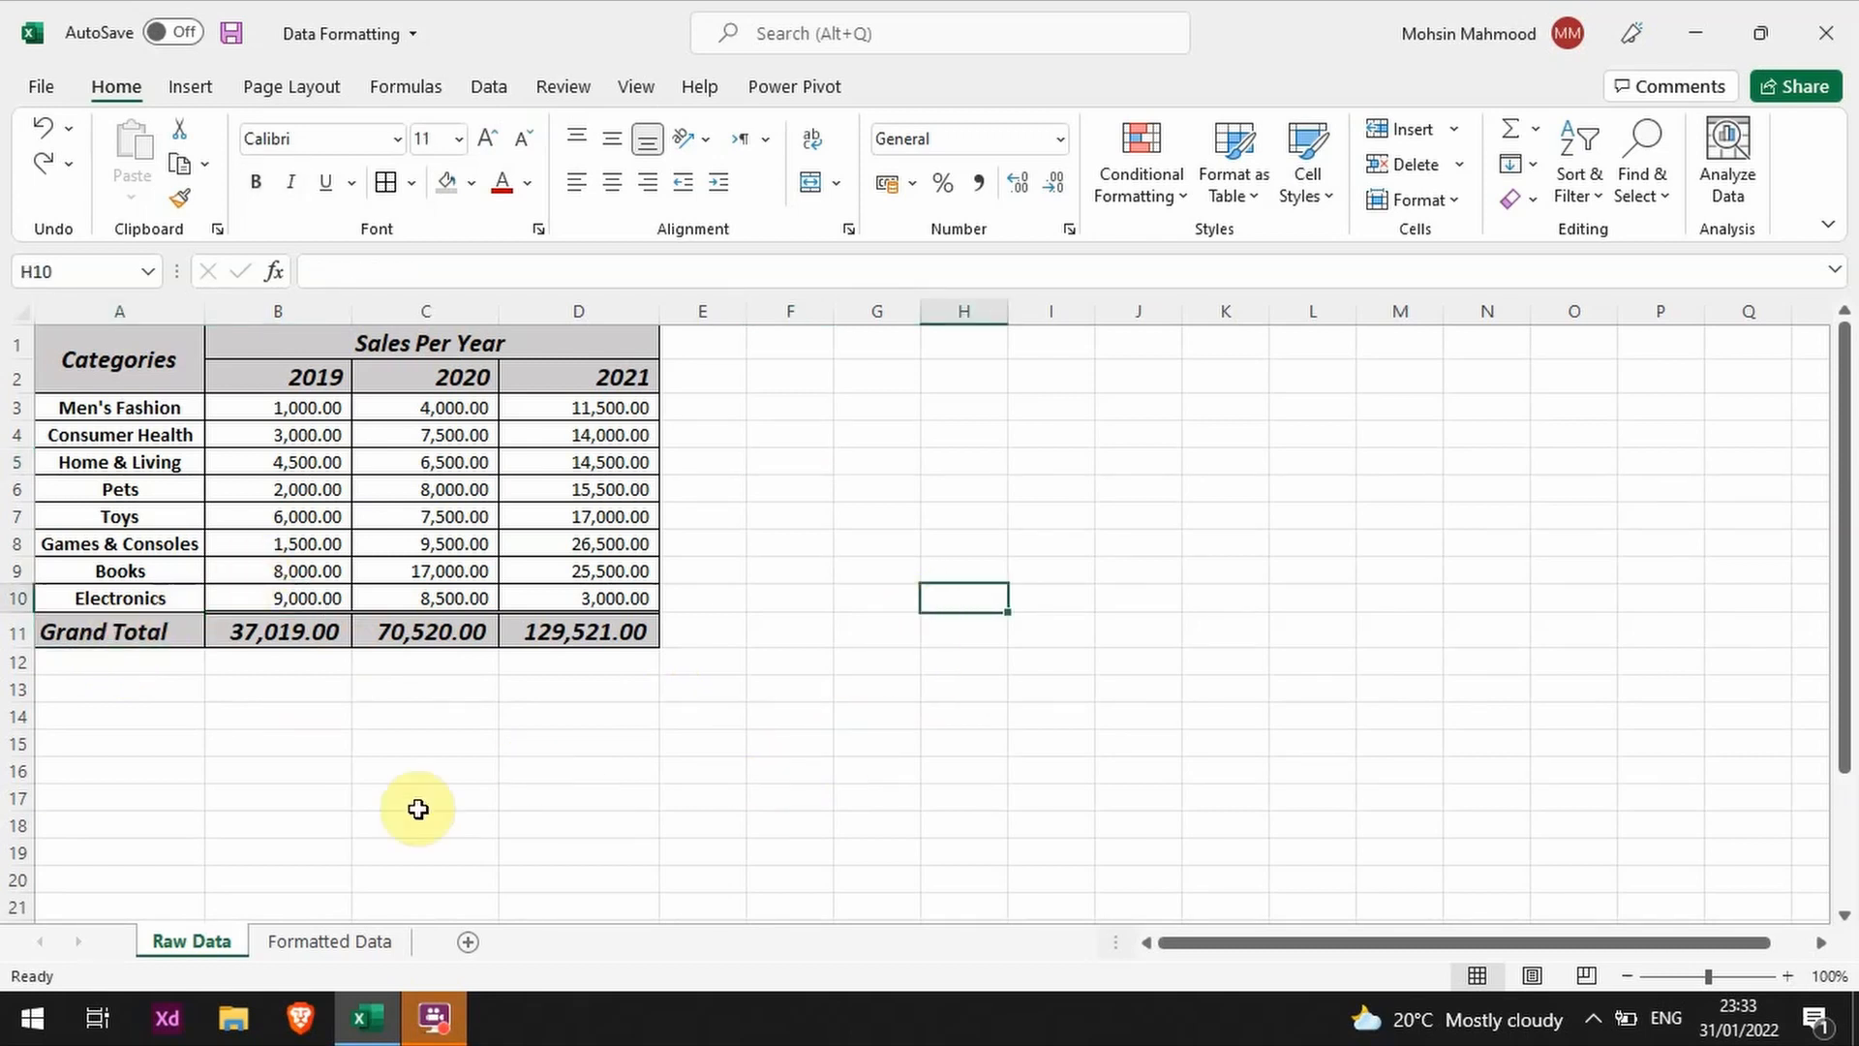
pyautogui.moveTo(143, 406); pyautogui.dragTo(132, 592)
pyautogui.click(152, 704)
pyautogui.click(145, 629)
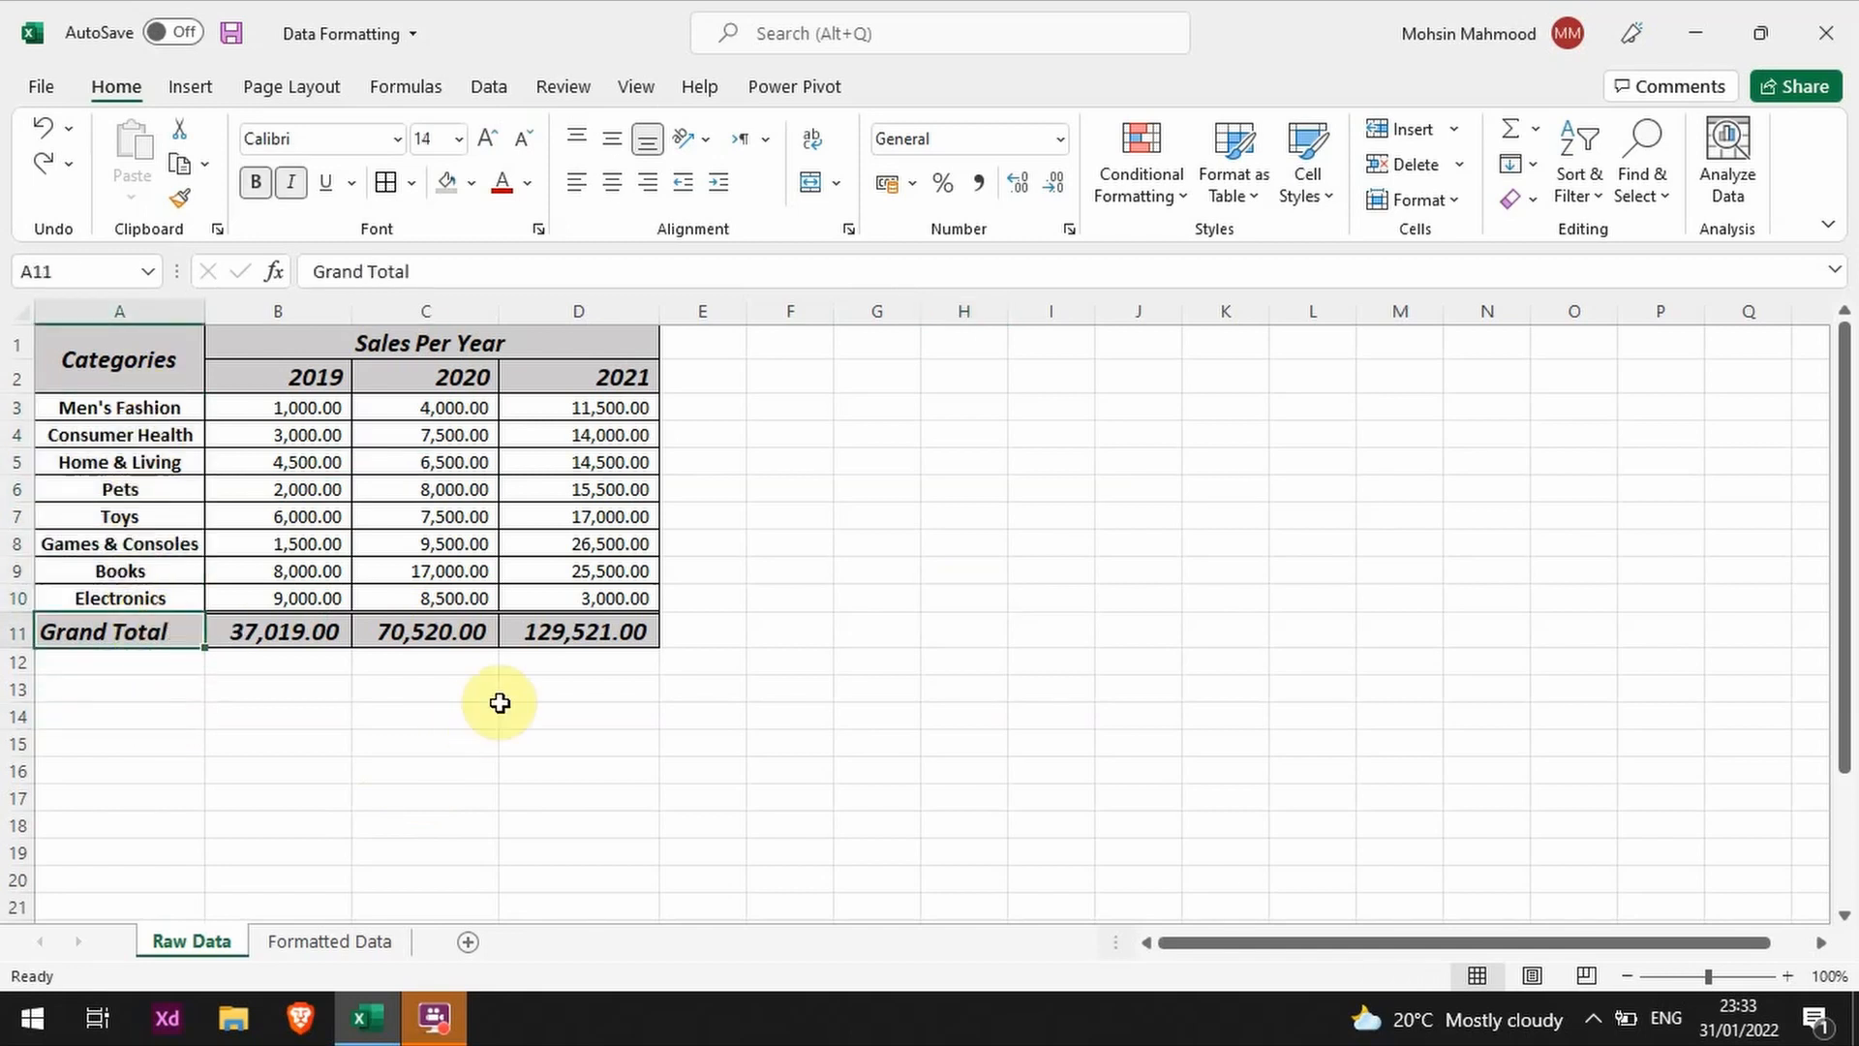
pyautogui.click(612, 184)
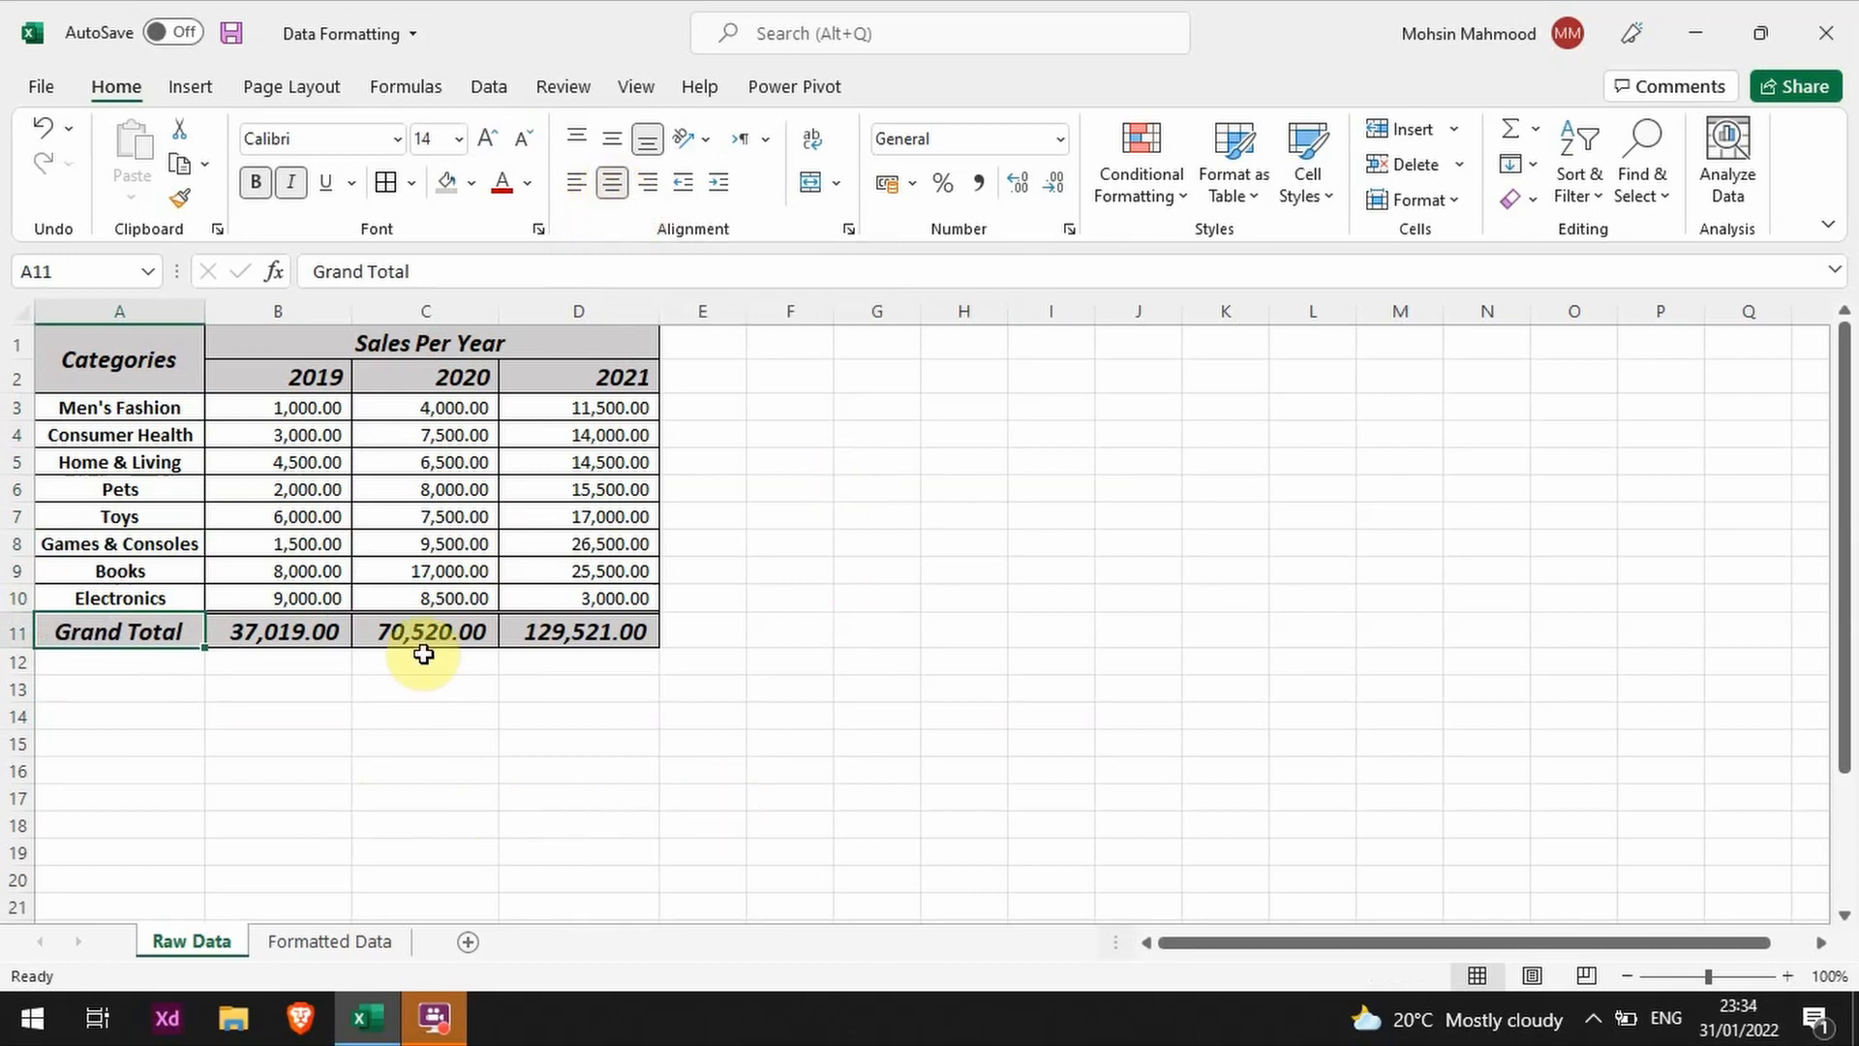
# Step: Try centering the year headings in B2:D2, and undo it
pyautogui.moveTo(276, 372); pyautogui.dragTo(643, 369)
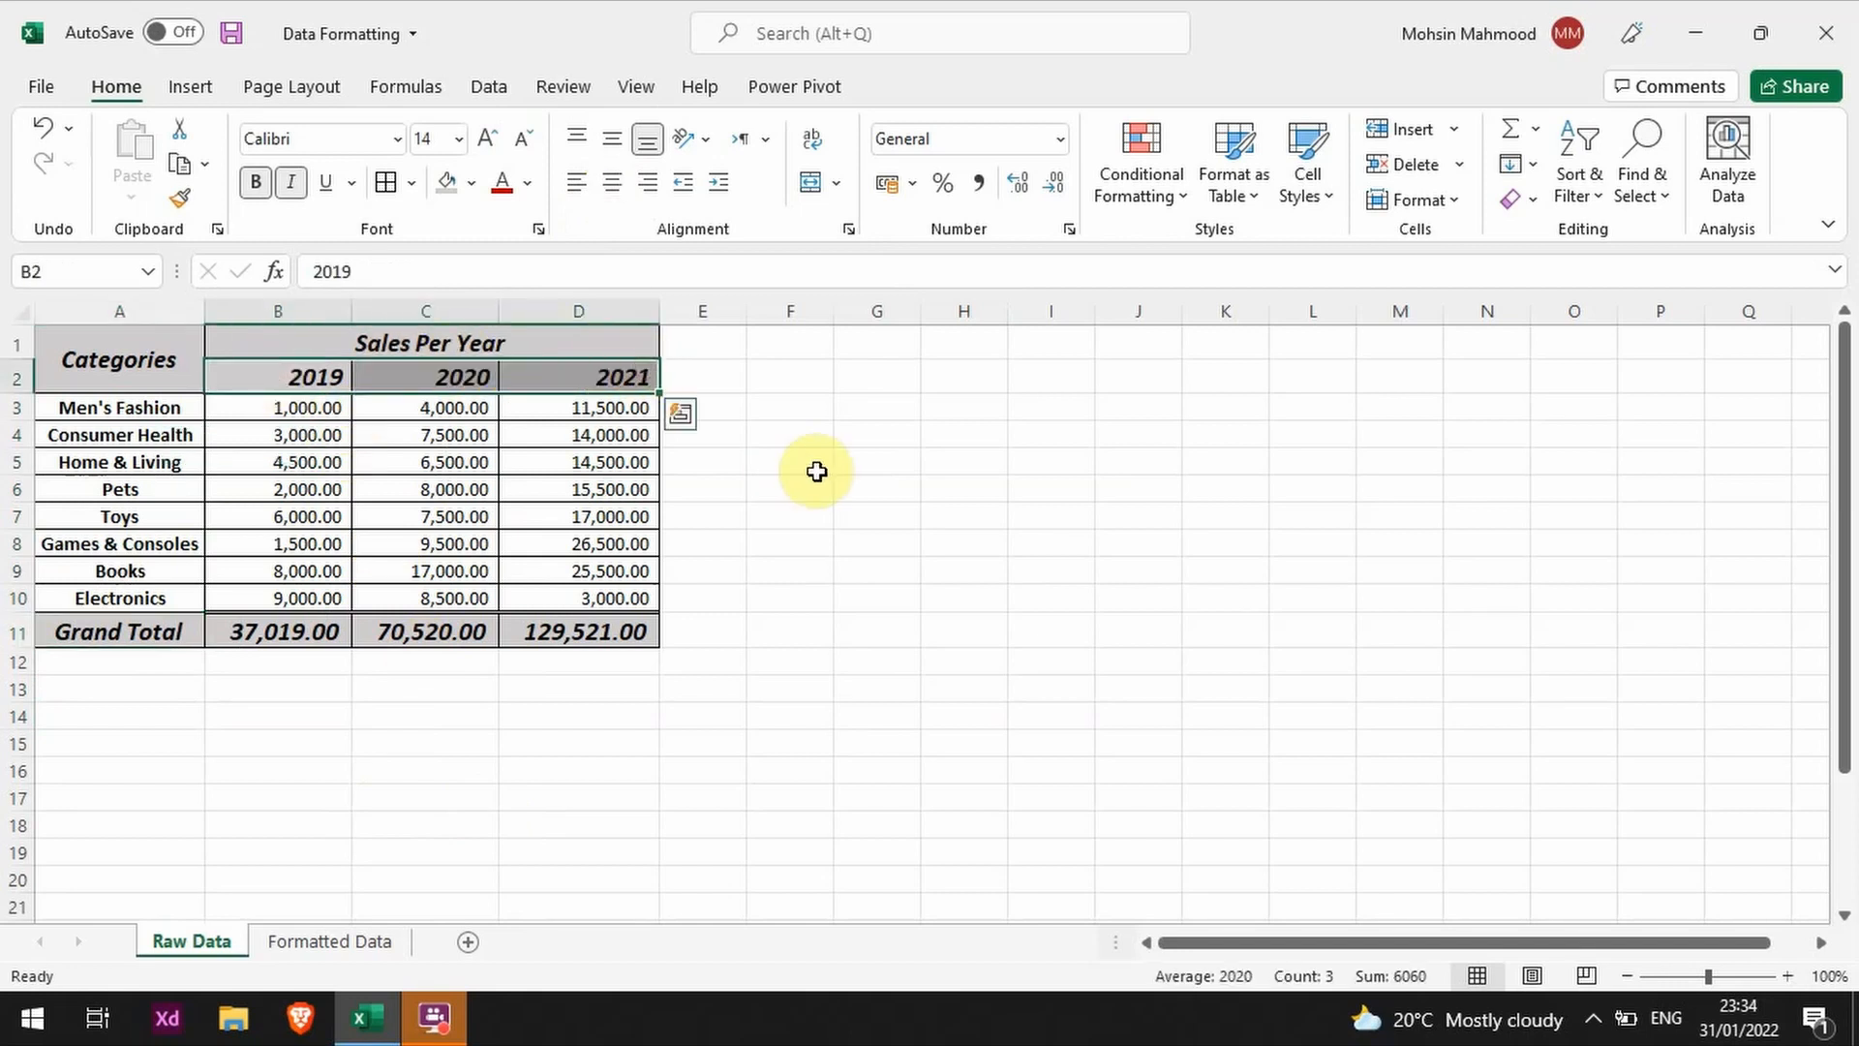
pyautogui.moveTo(303, 366); pyautogui.dragTo(612, 388)
pyautogui.click(612, 182)
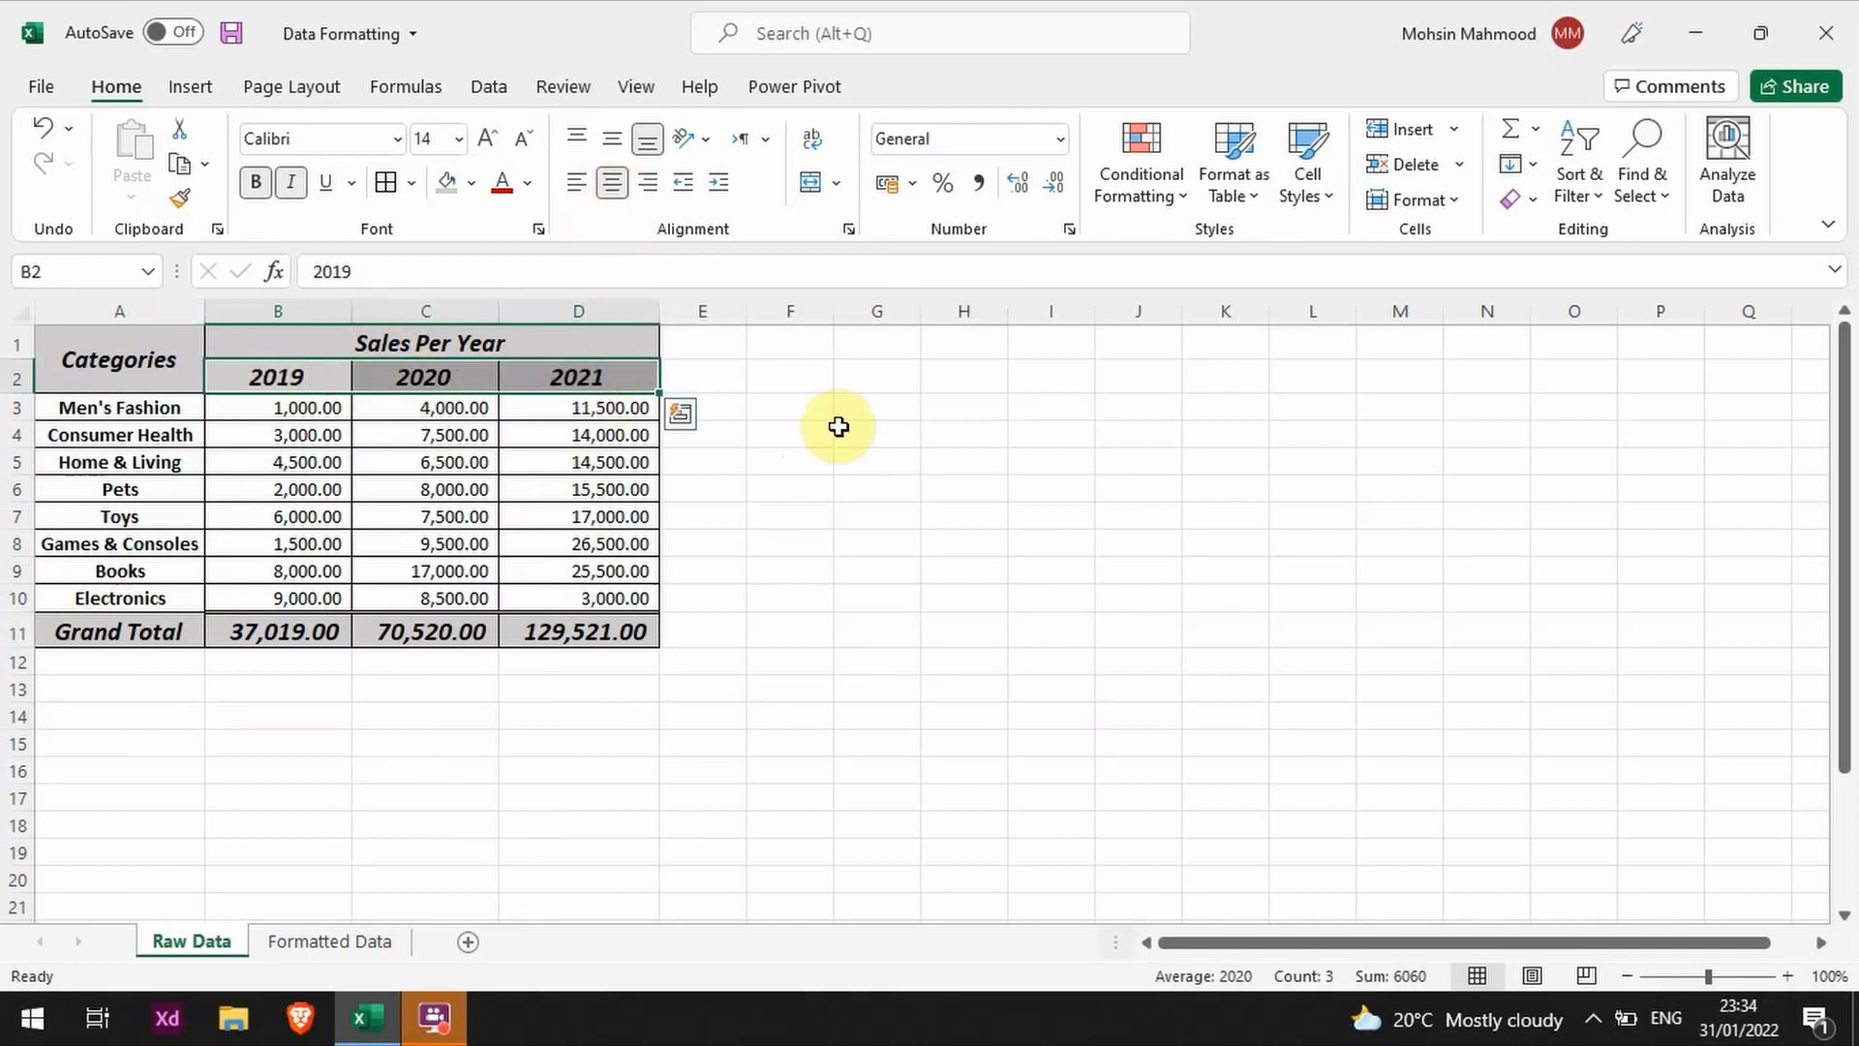
pyautogui.hotkey('ctrl', 'z')
pyautogui.click(823, 513)
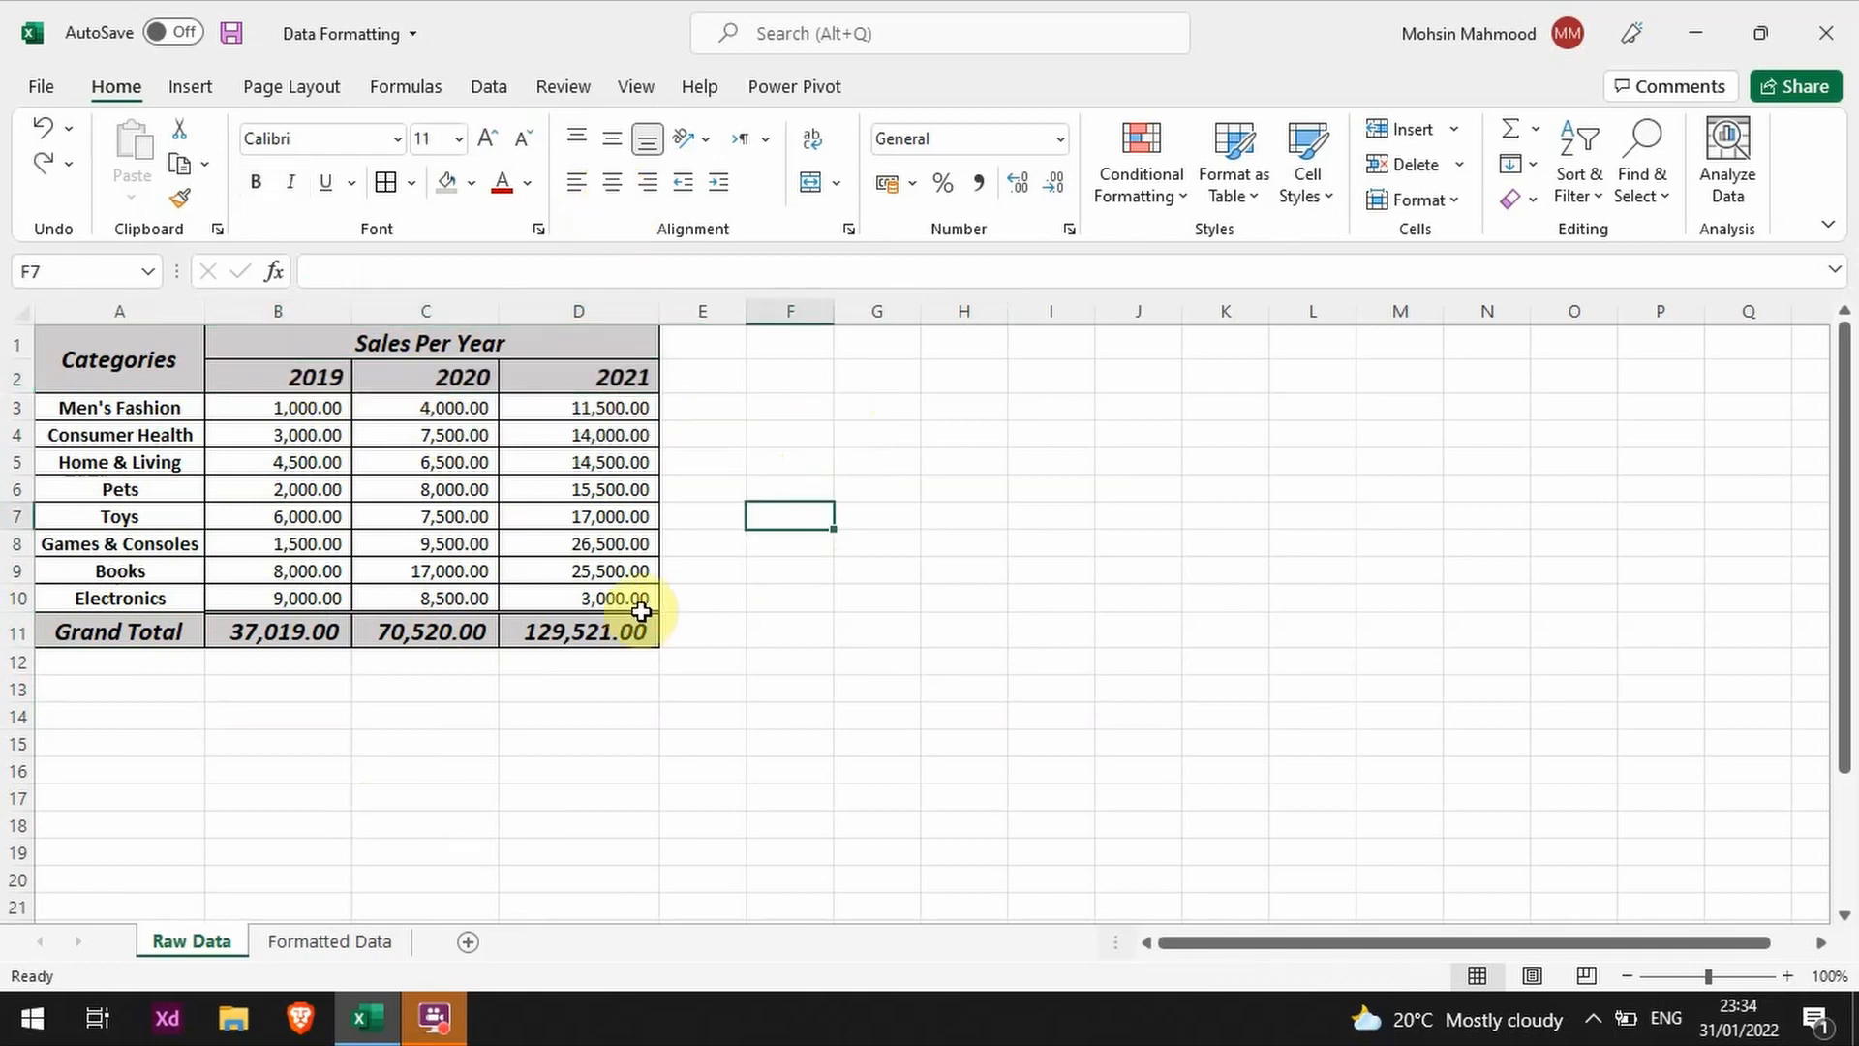
# Step: Copy the formatting of the Grand Total label in A11 to the 2019 heading in B2 with Format Painter
pyautogui.click(168, 630)
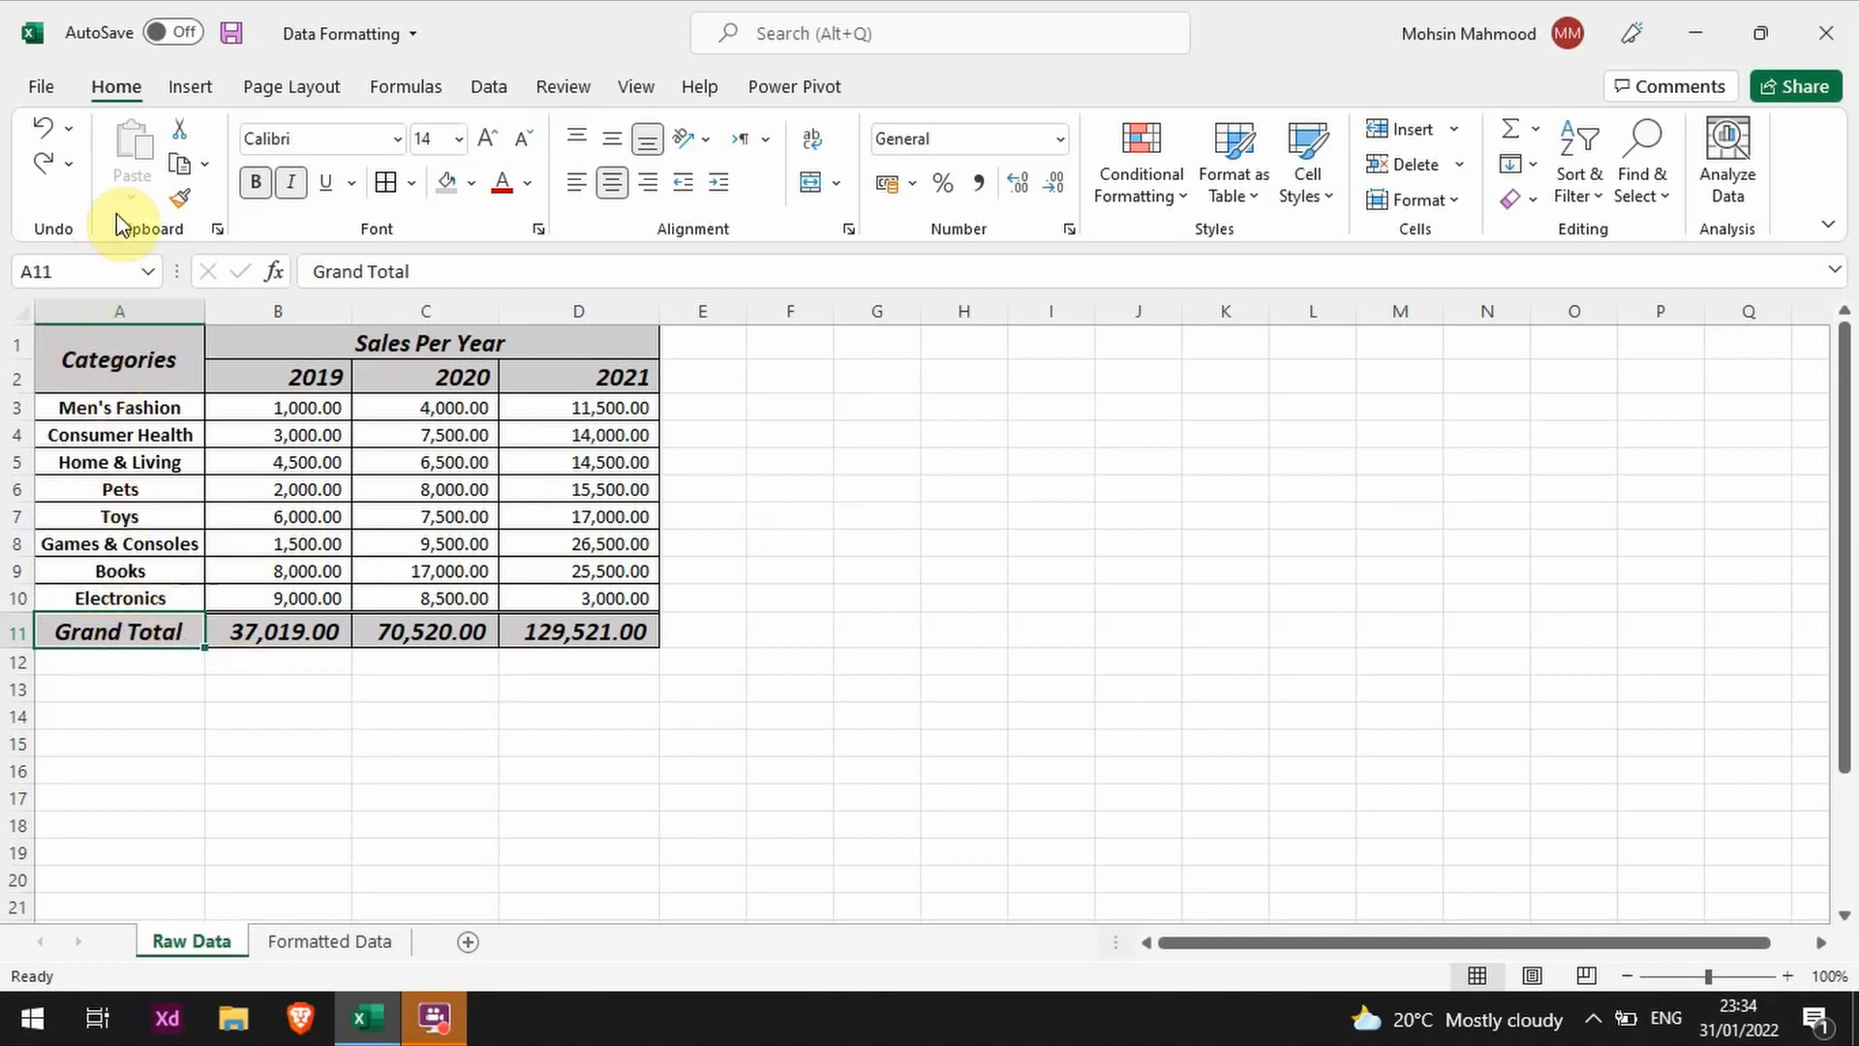
pyautogui.click(180, 200)
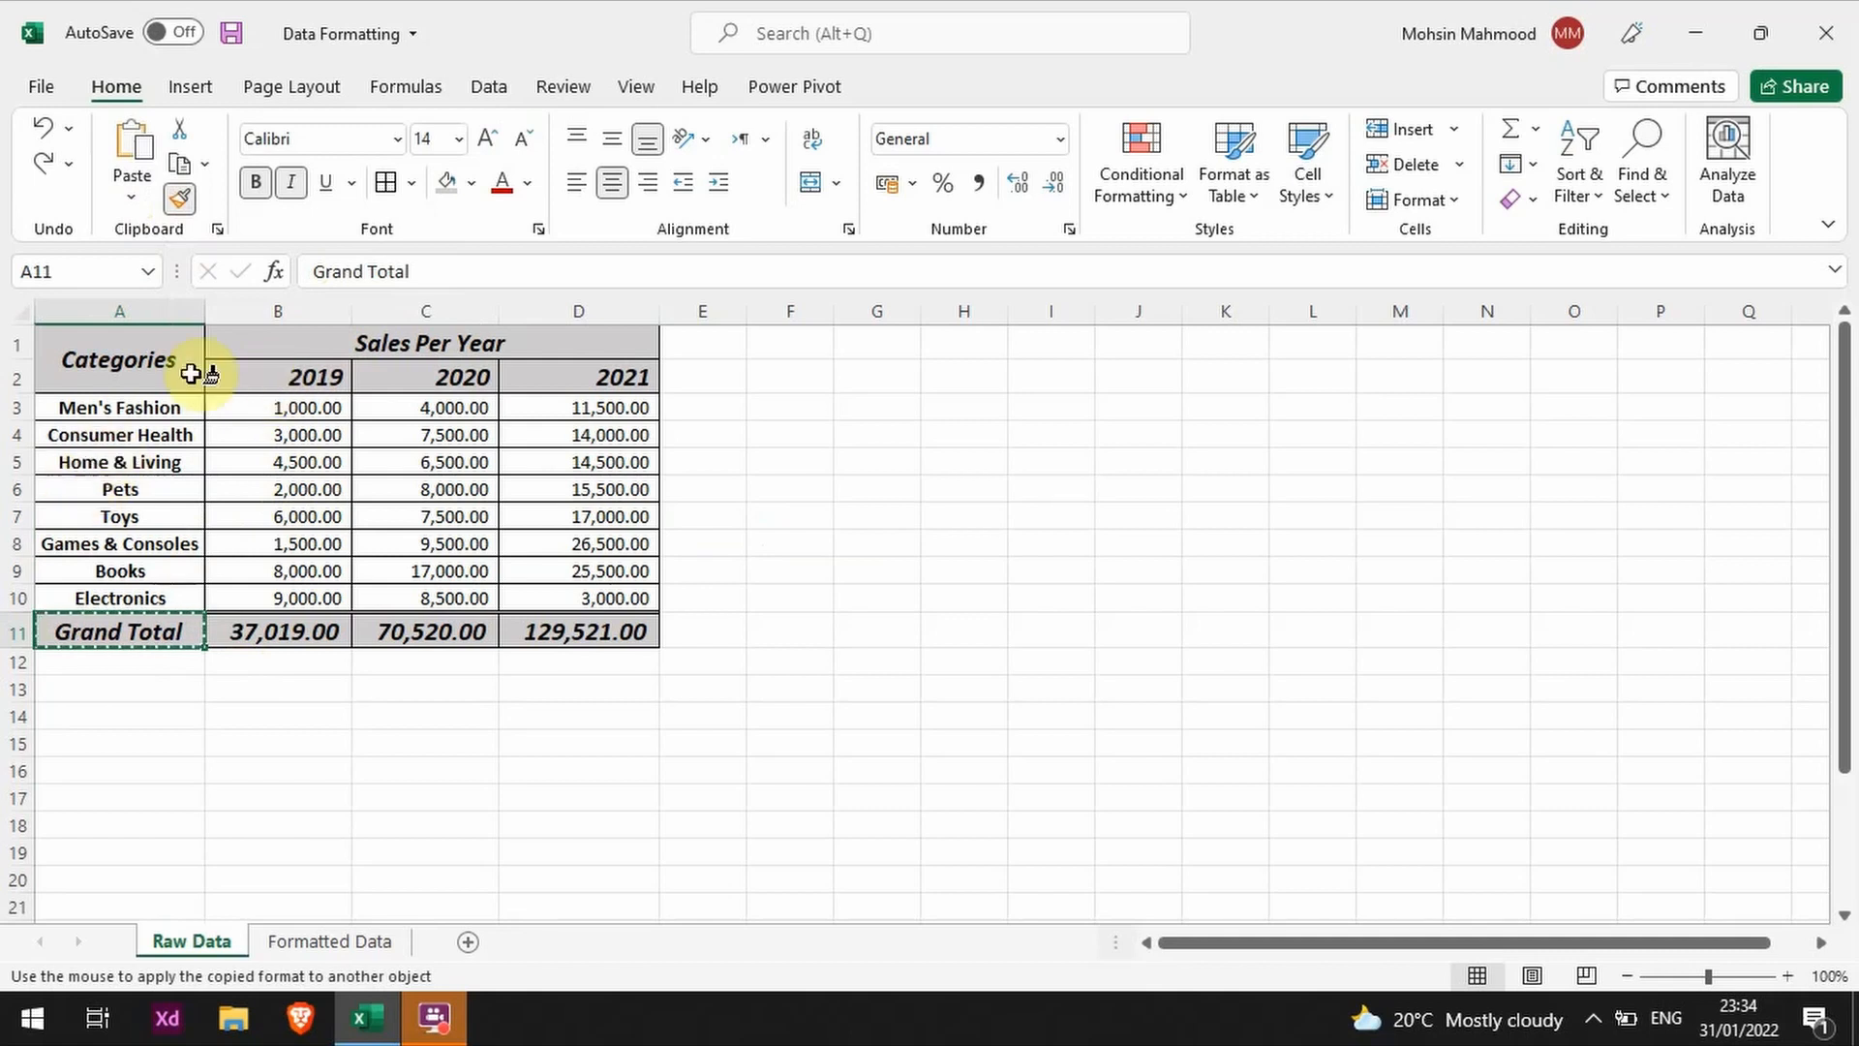
pyautogui.click(260, 373)
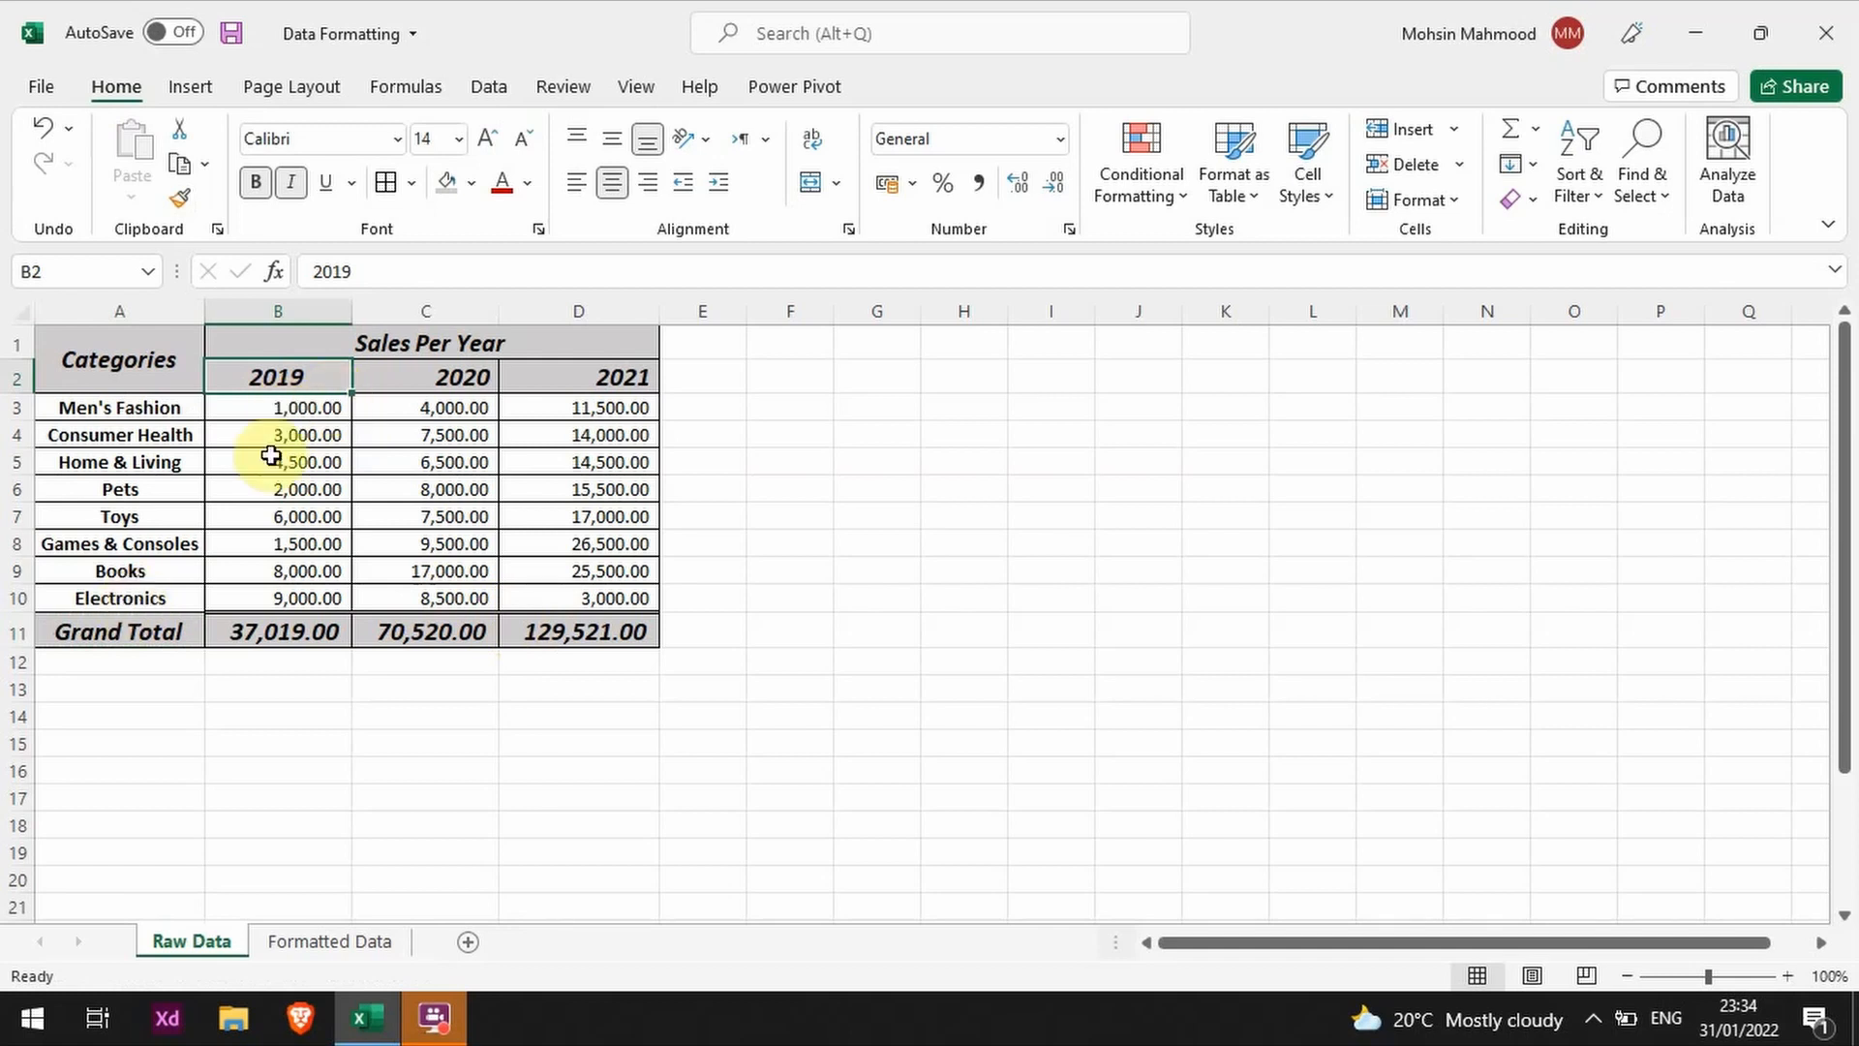
# Step: Try painting the Grand Total label's formatting onto the 2019 Home & Living figure in B5, and undo it
pyautogui.click(145, 627)
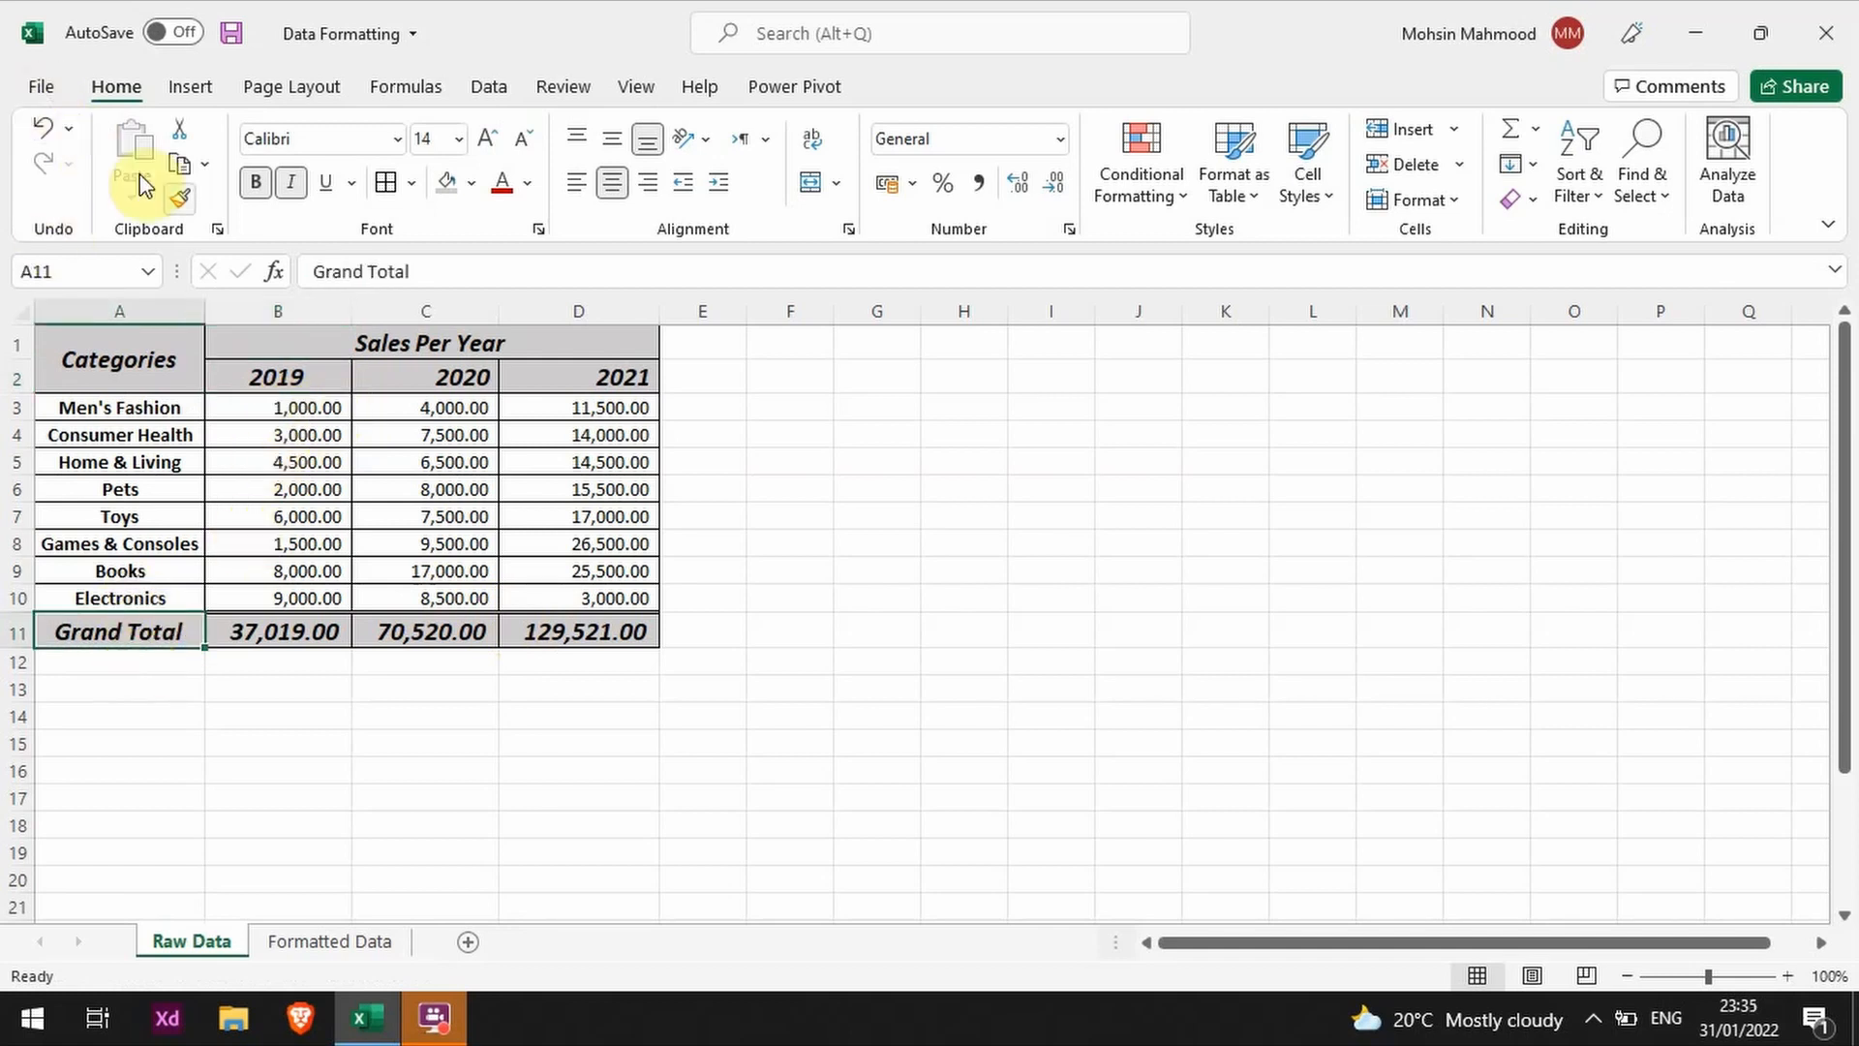
pyautogui.click(180, 198)
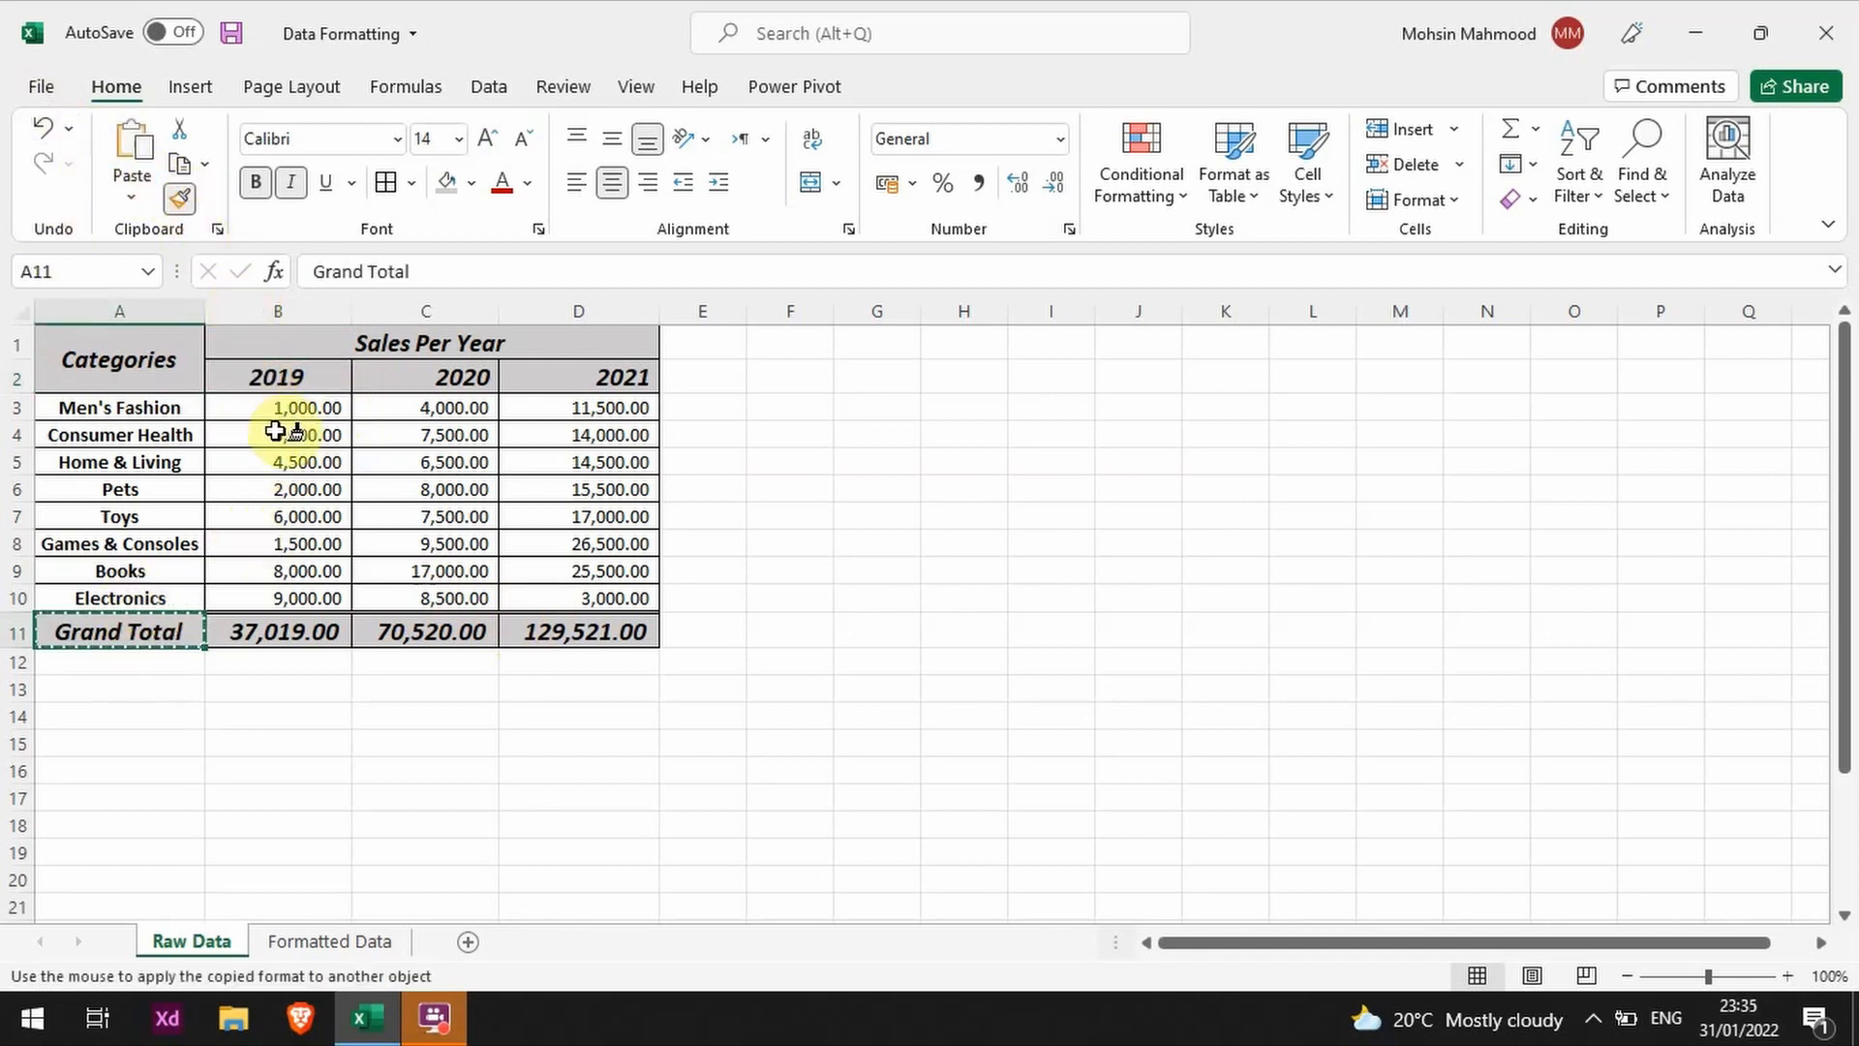
pyautogui.click(281, 462)
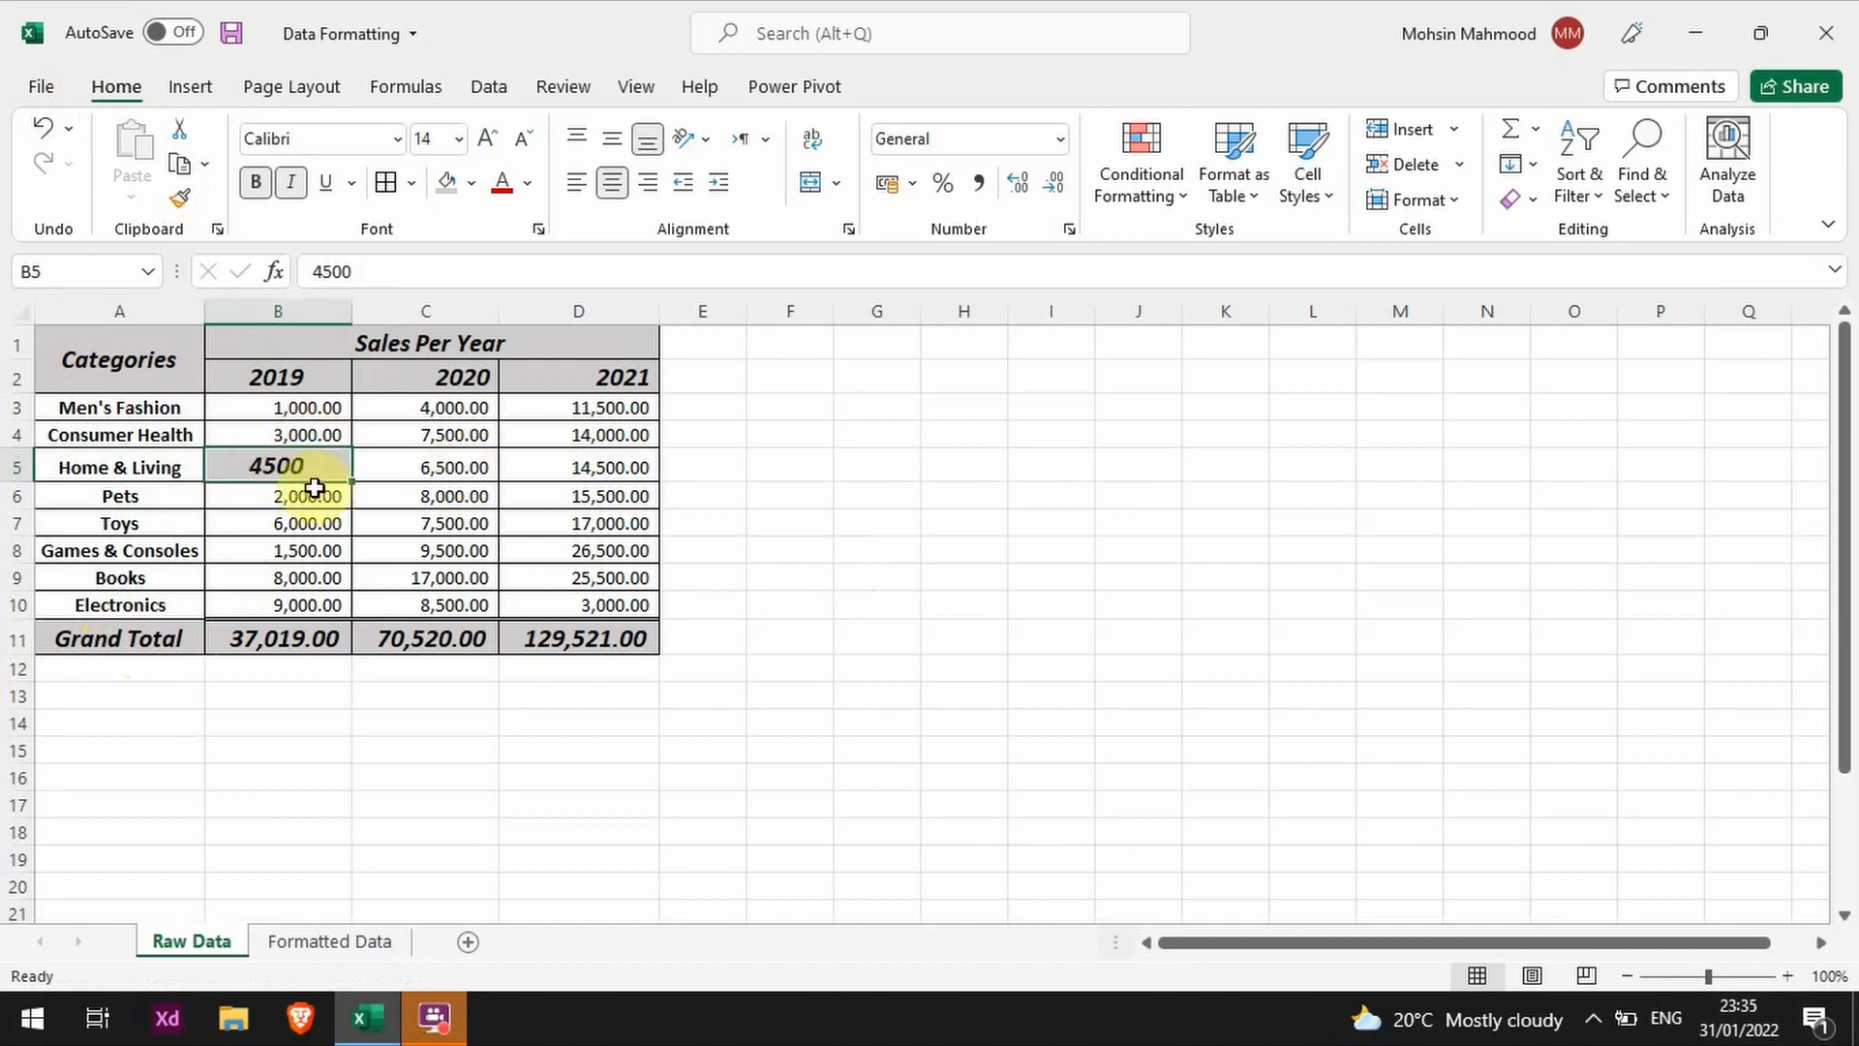
pyautogui.hotkey('ctrl', 'z')
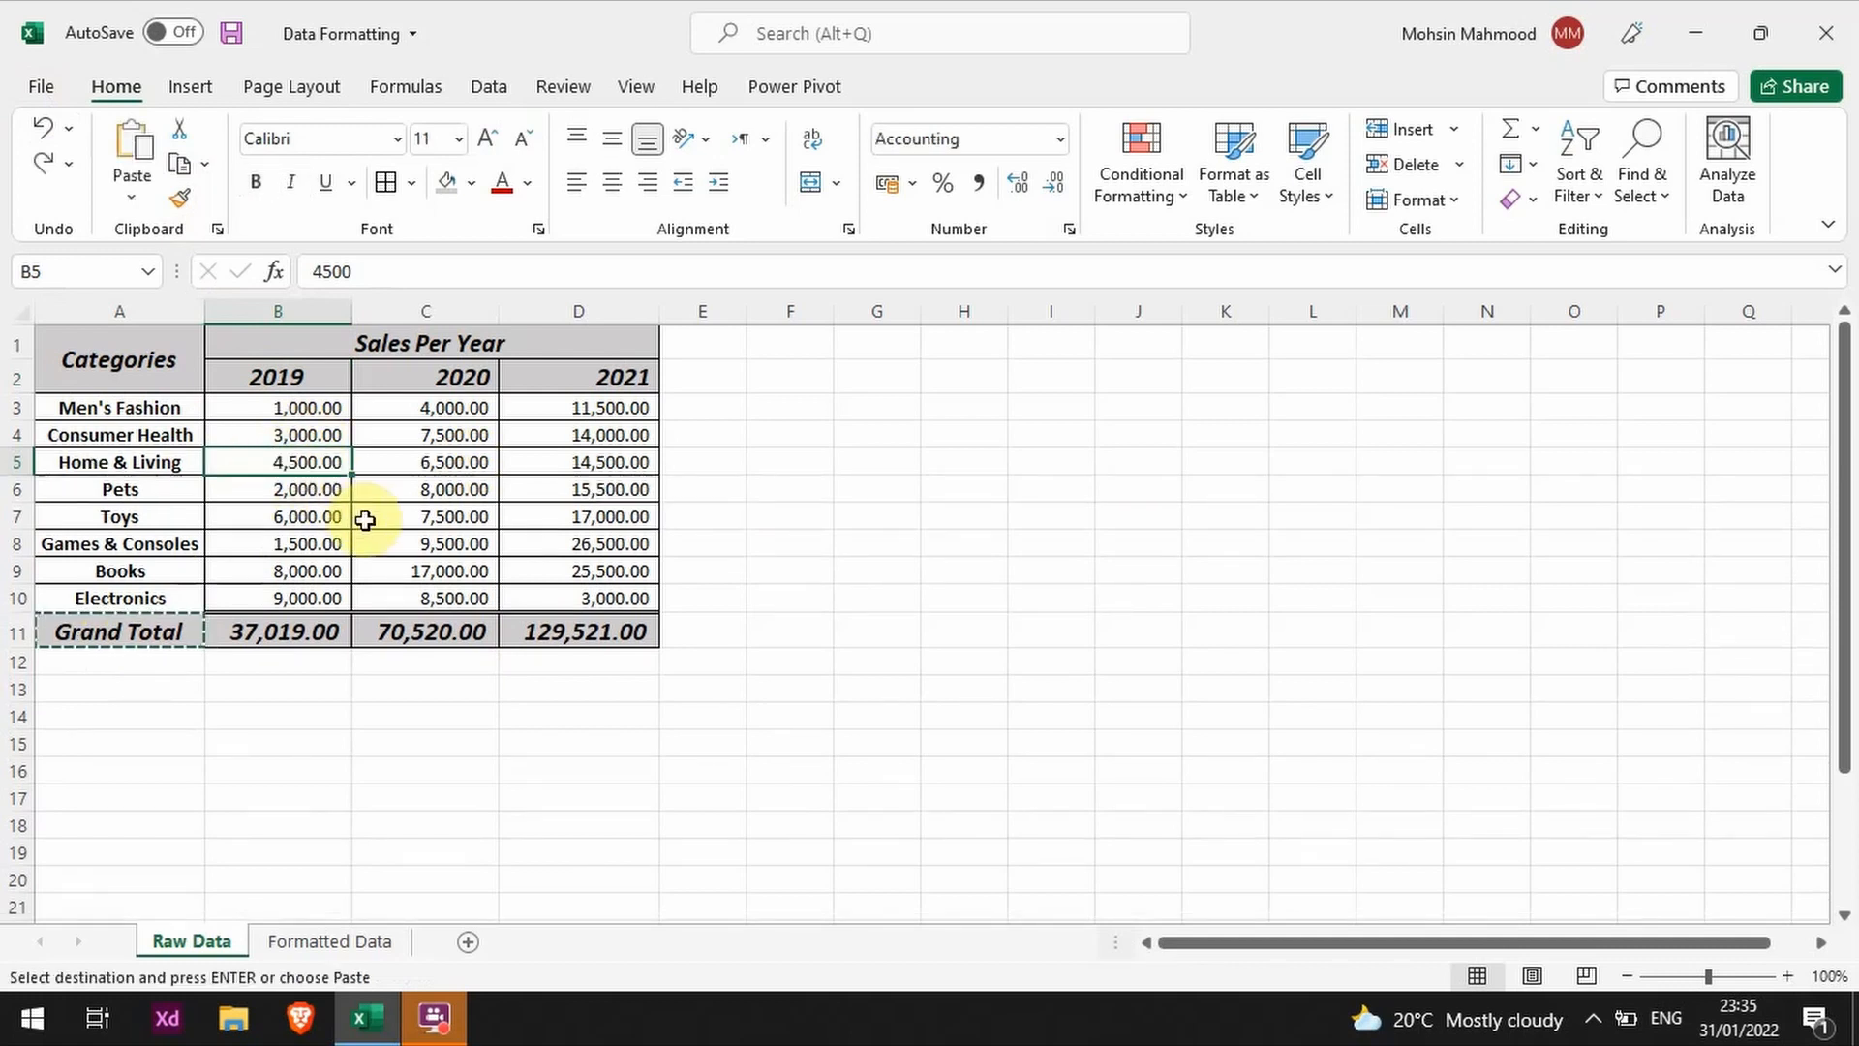
pyautogui.click(91, 630)
pyautogui.press('Escape')
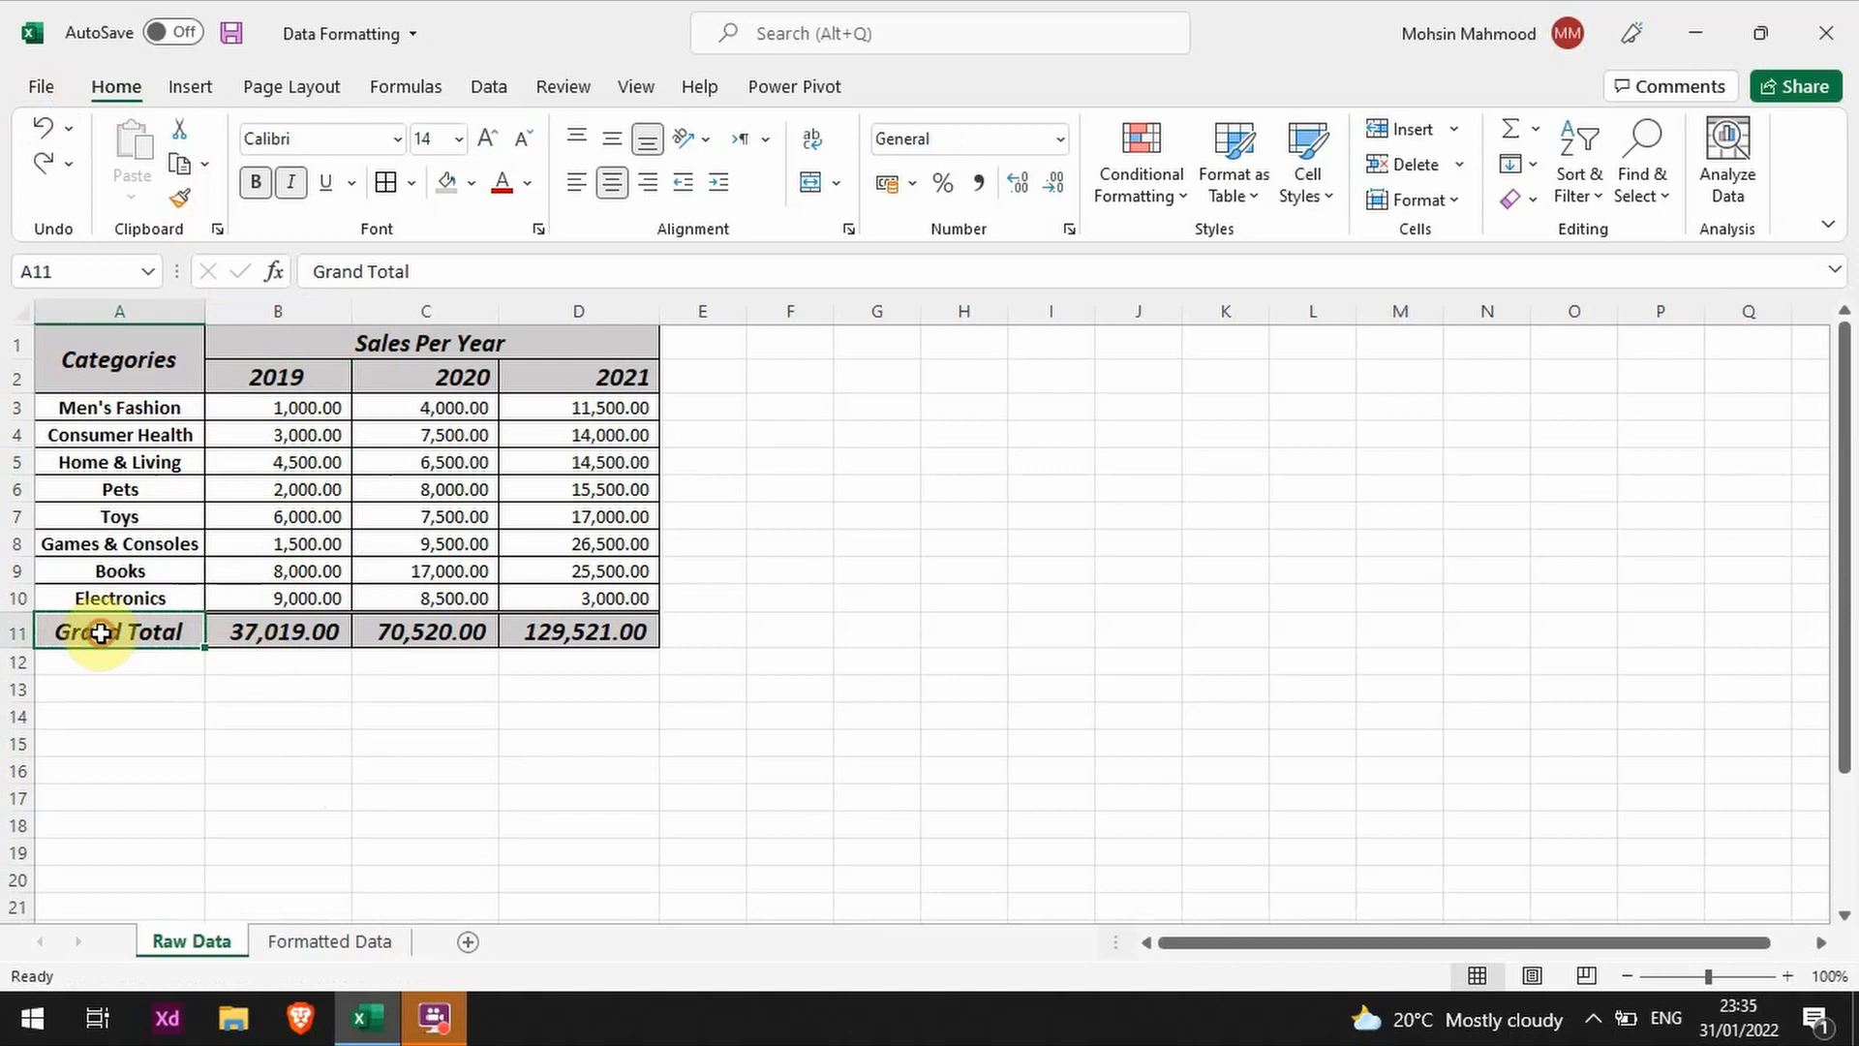
pyautogui.click(209, 714)
# Step: Reapply the Grand Total label's formatting to the 2019 heading in B2 with Format Painter
pyautogui.click(147, 628)
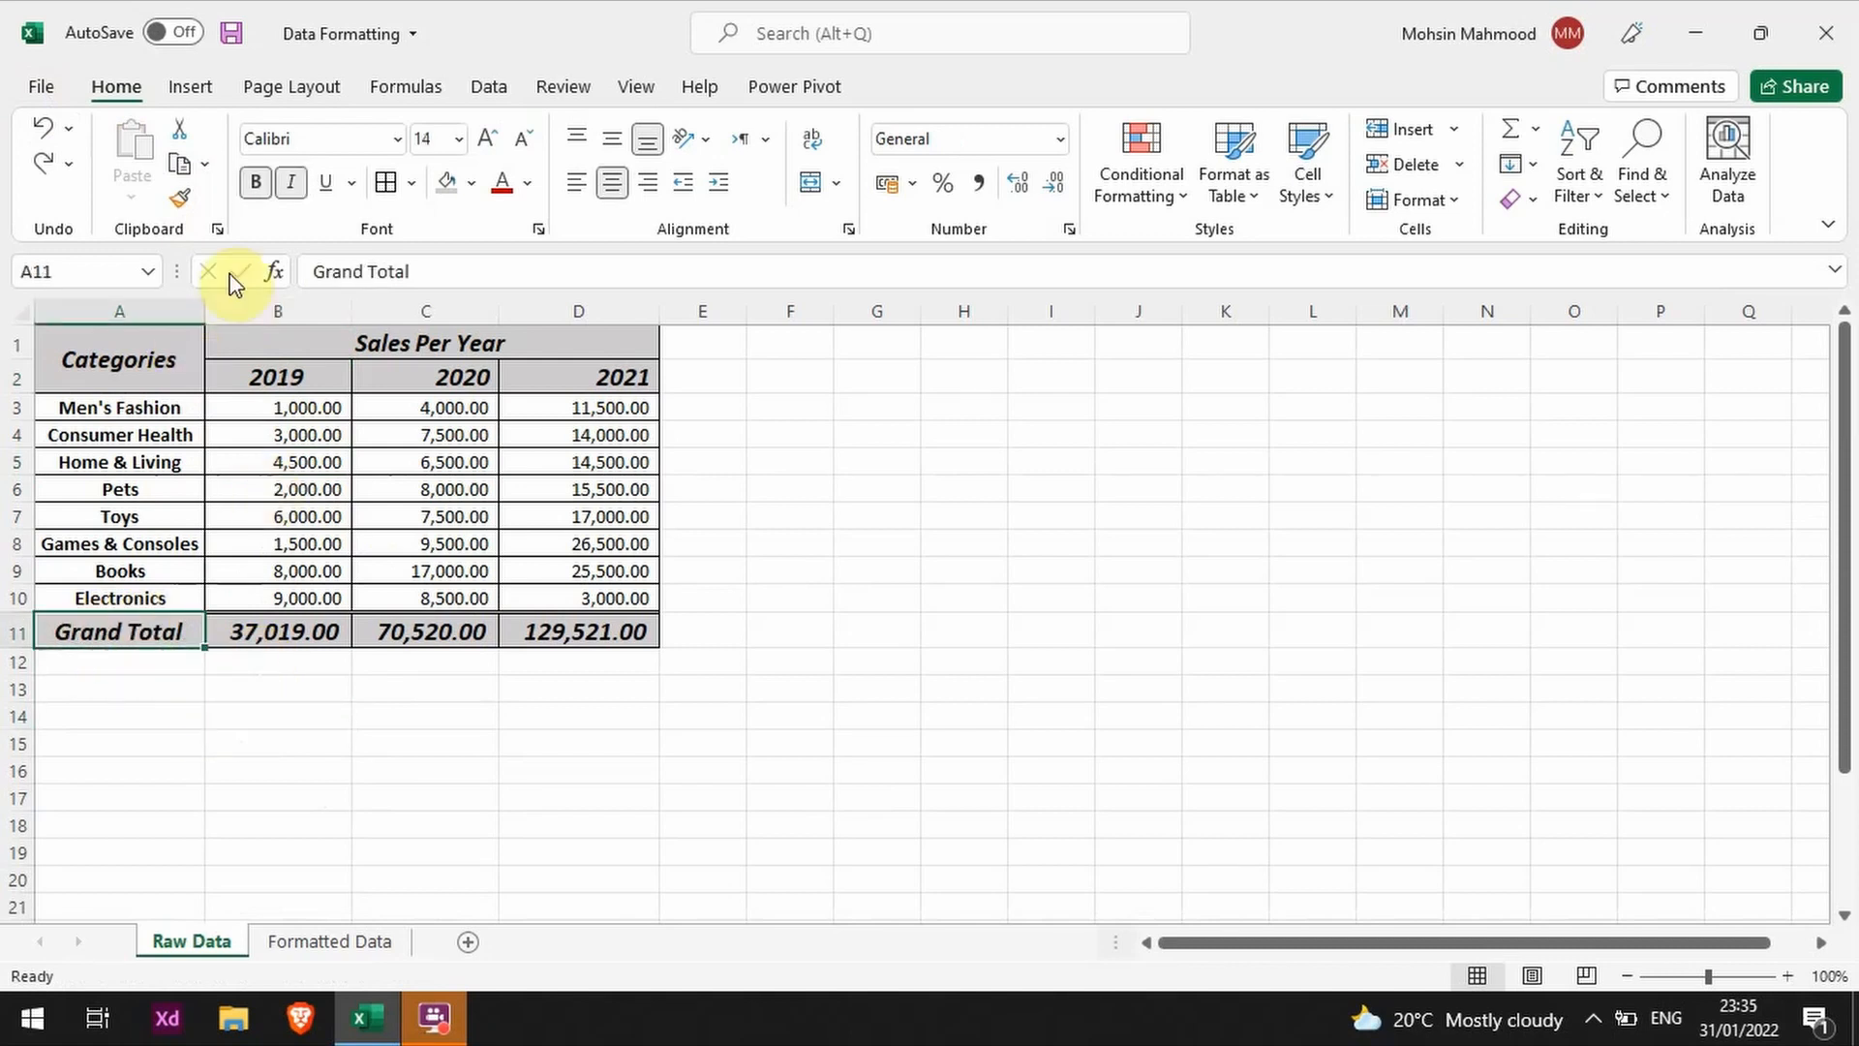
pyautogui.click(186, 210)
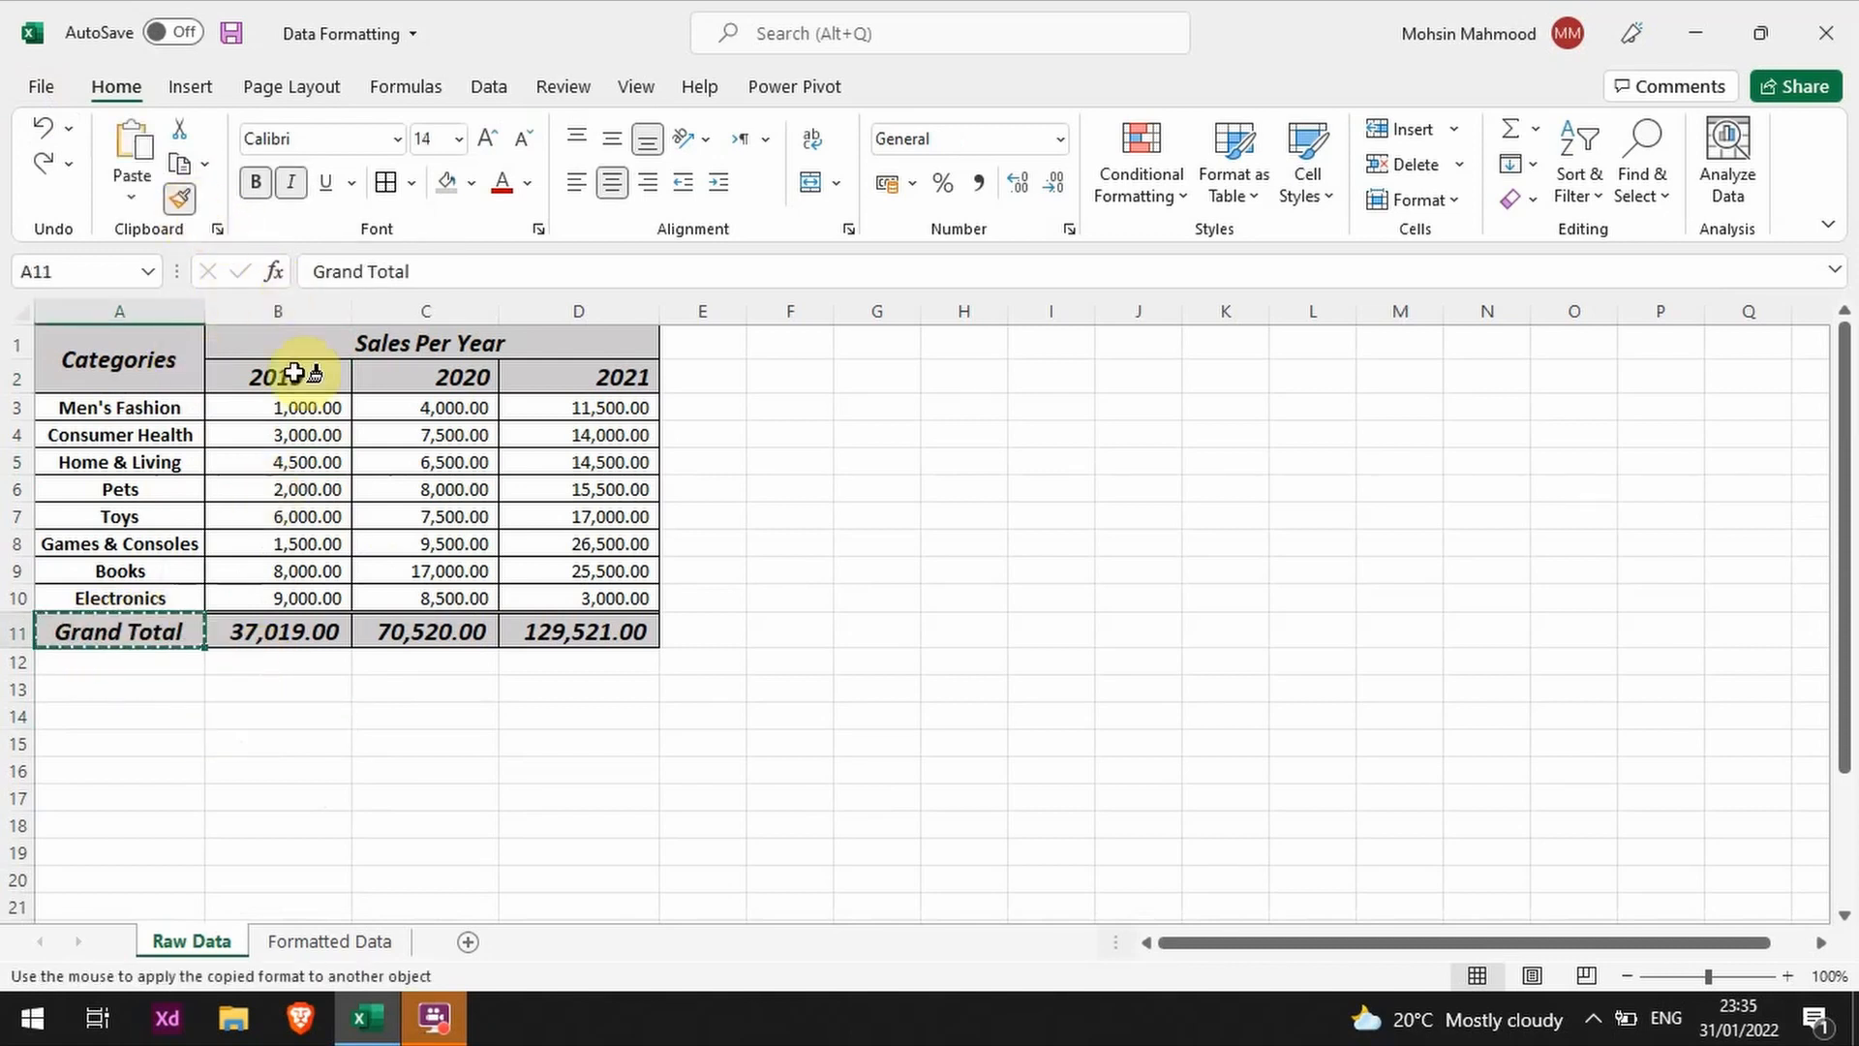
pyautogui.click(302, 368)
# Step: Copy the formatting of the Grand Total label in A11 to the 2020 and 2021 headings in C2 and D2 with Format Painter
pyautogui.click(145, 637)
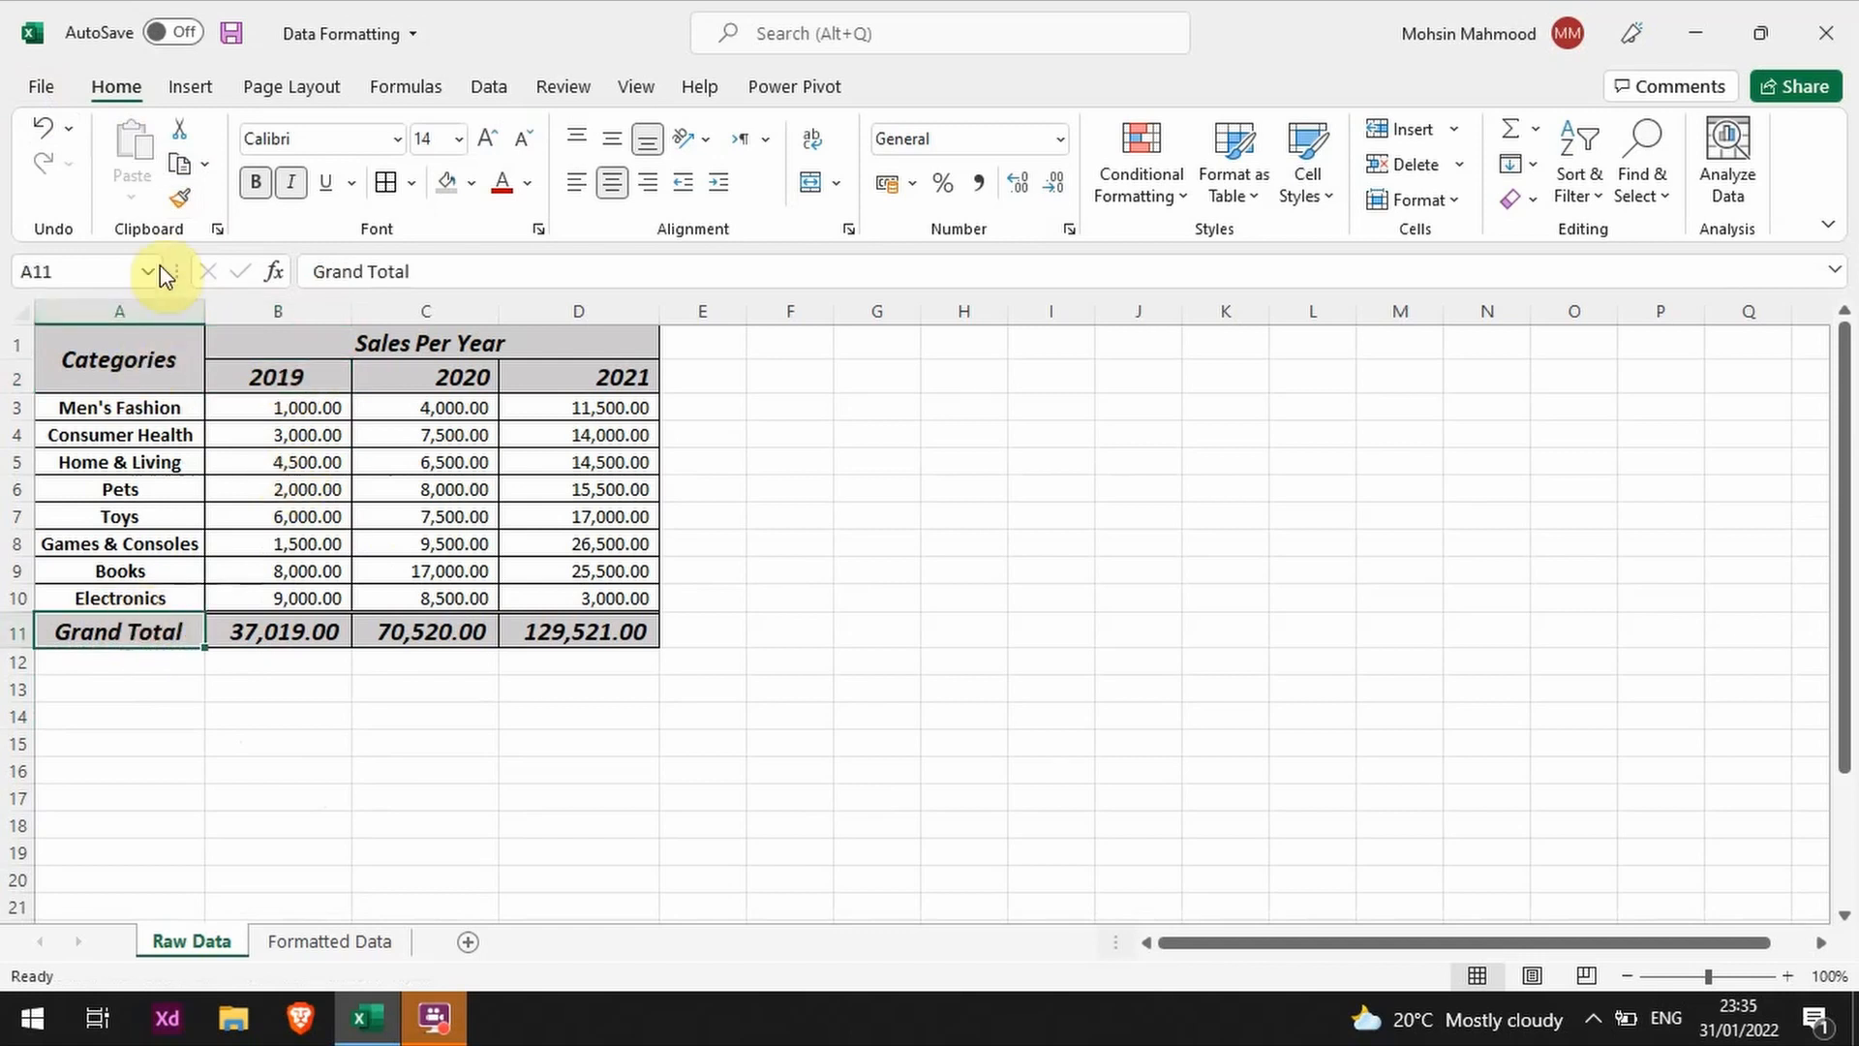
pyautogui.click(179, 204)
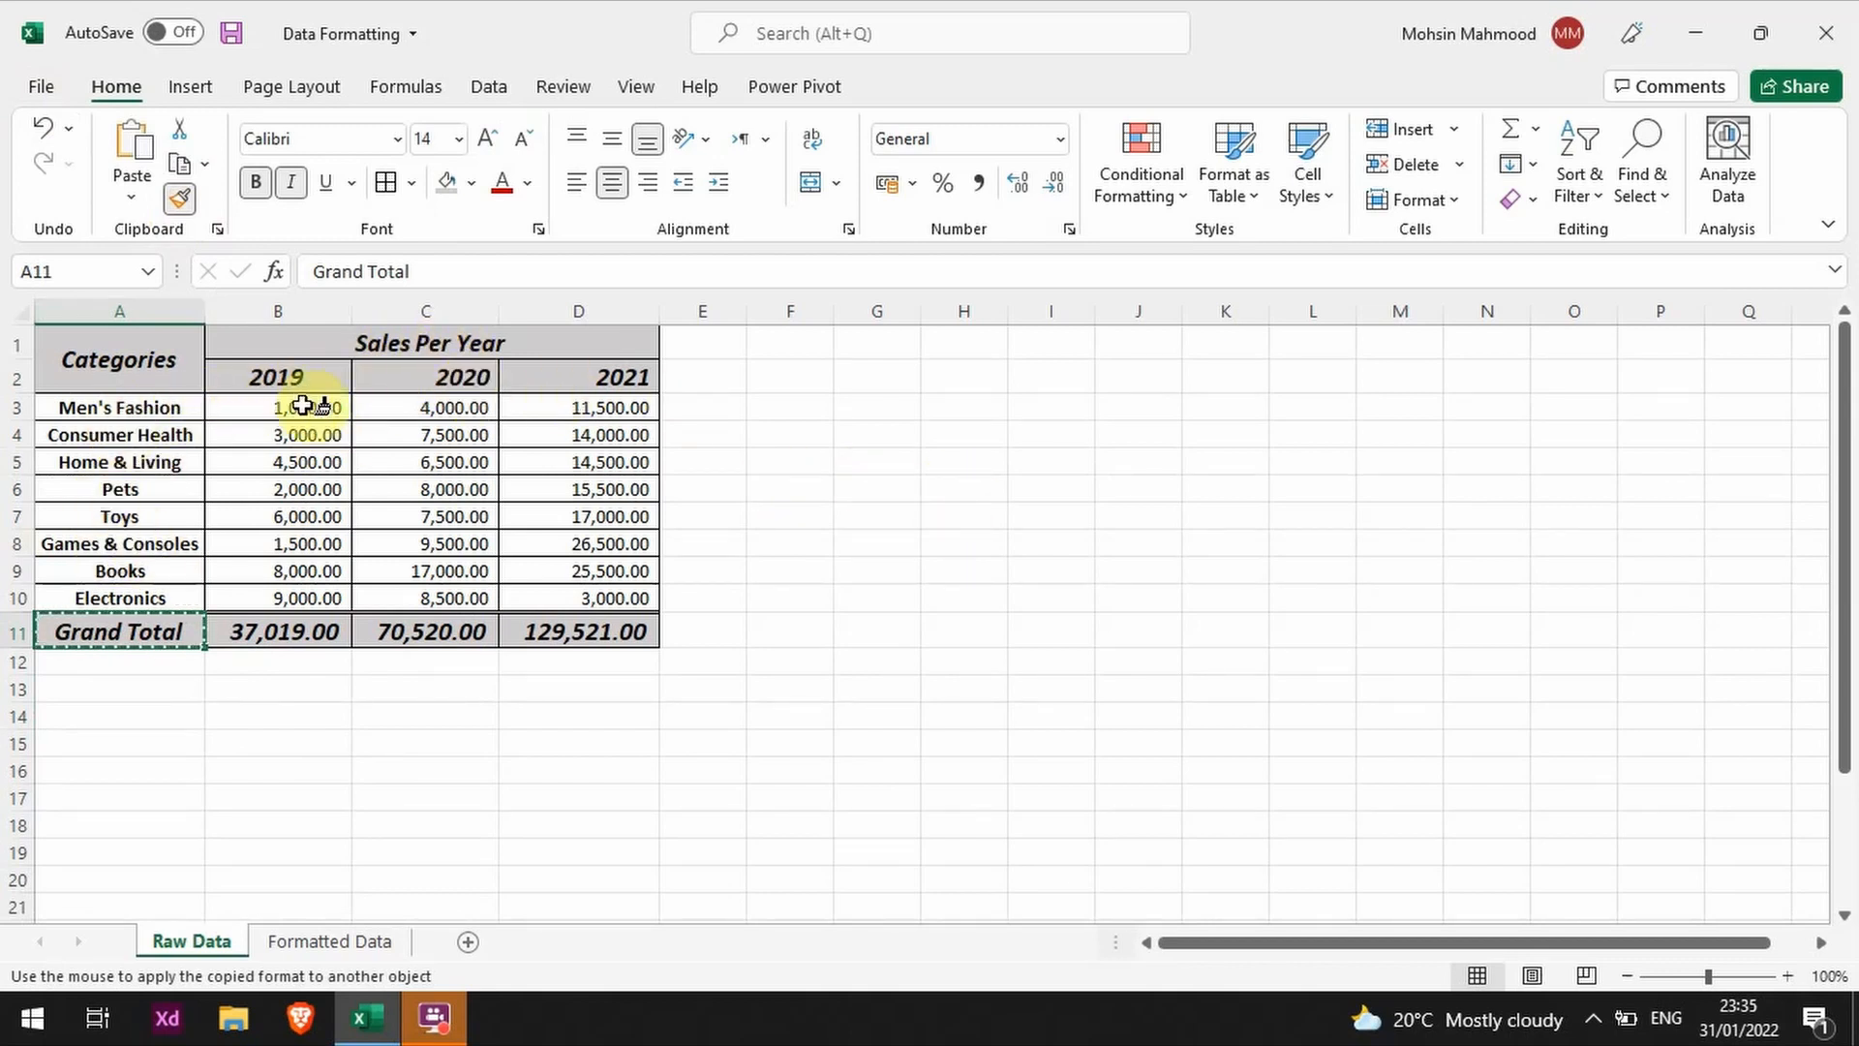
pyautogui.click(409, 377)
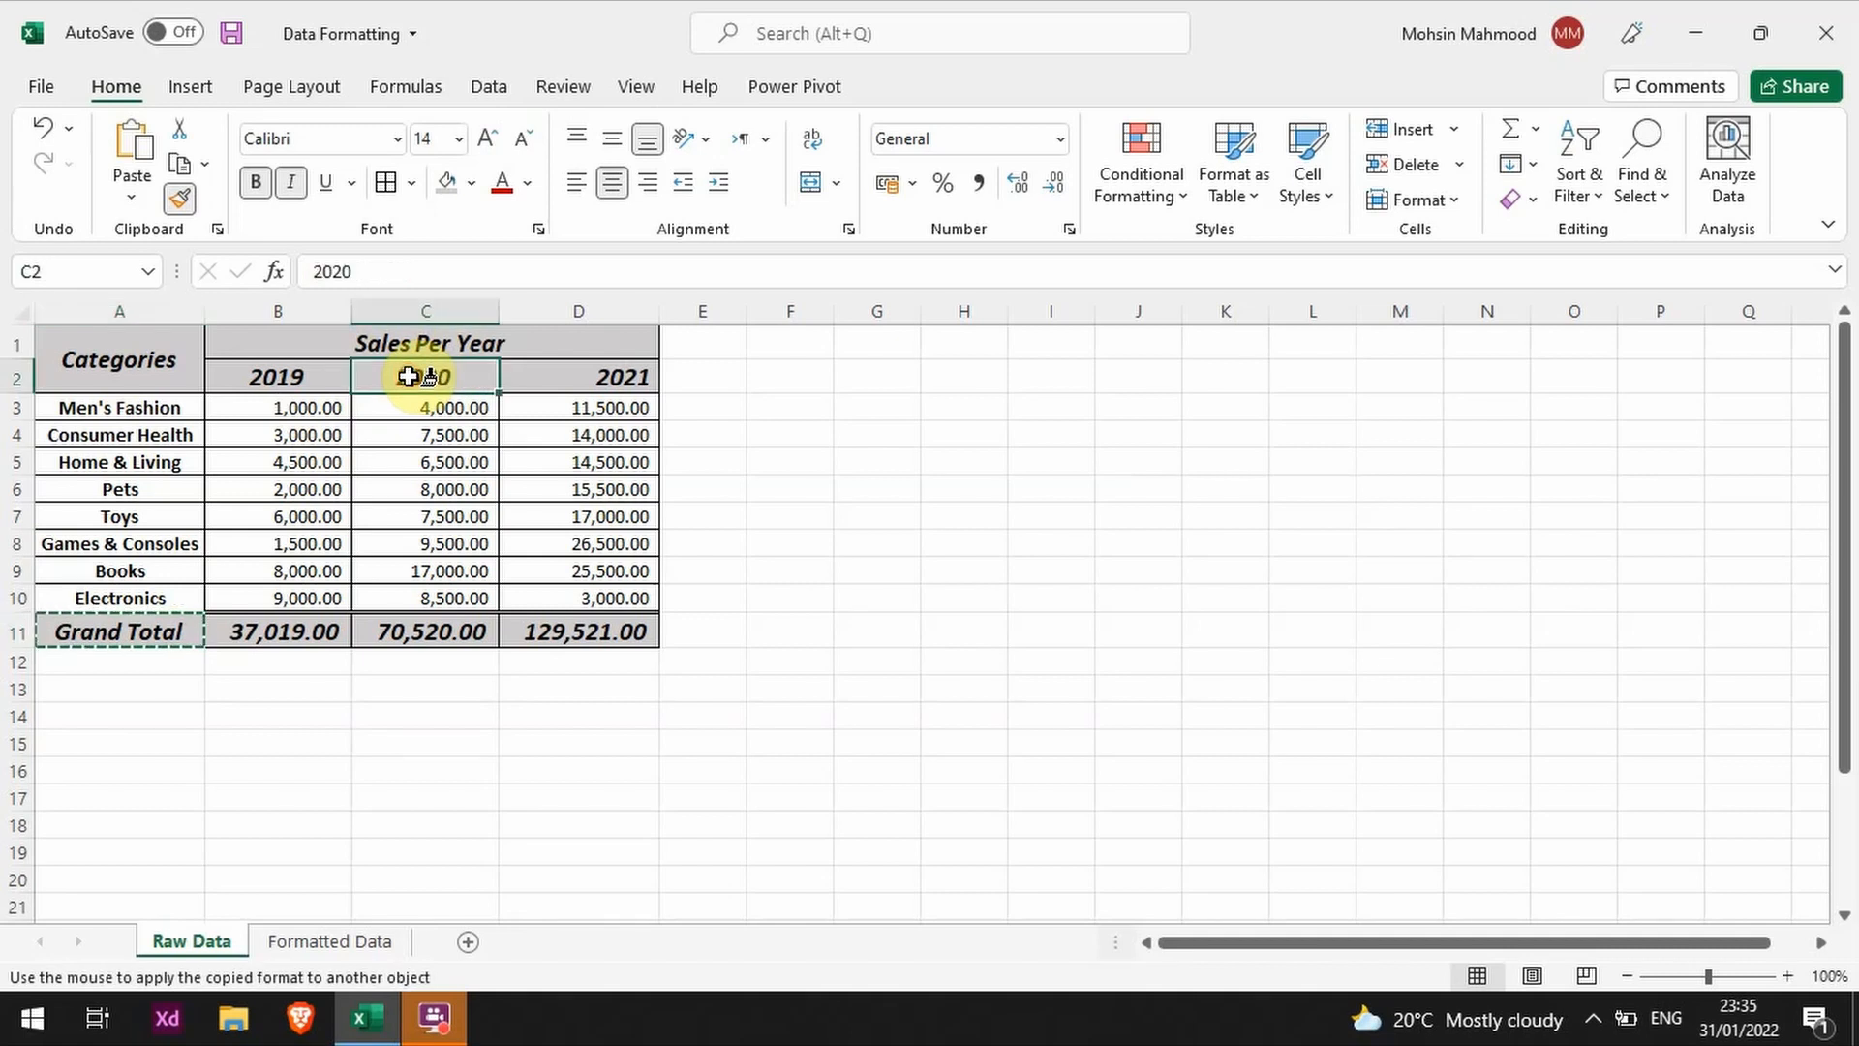
pyautogui.click(562, 372)
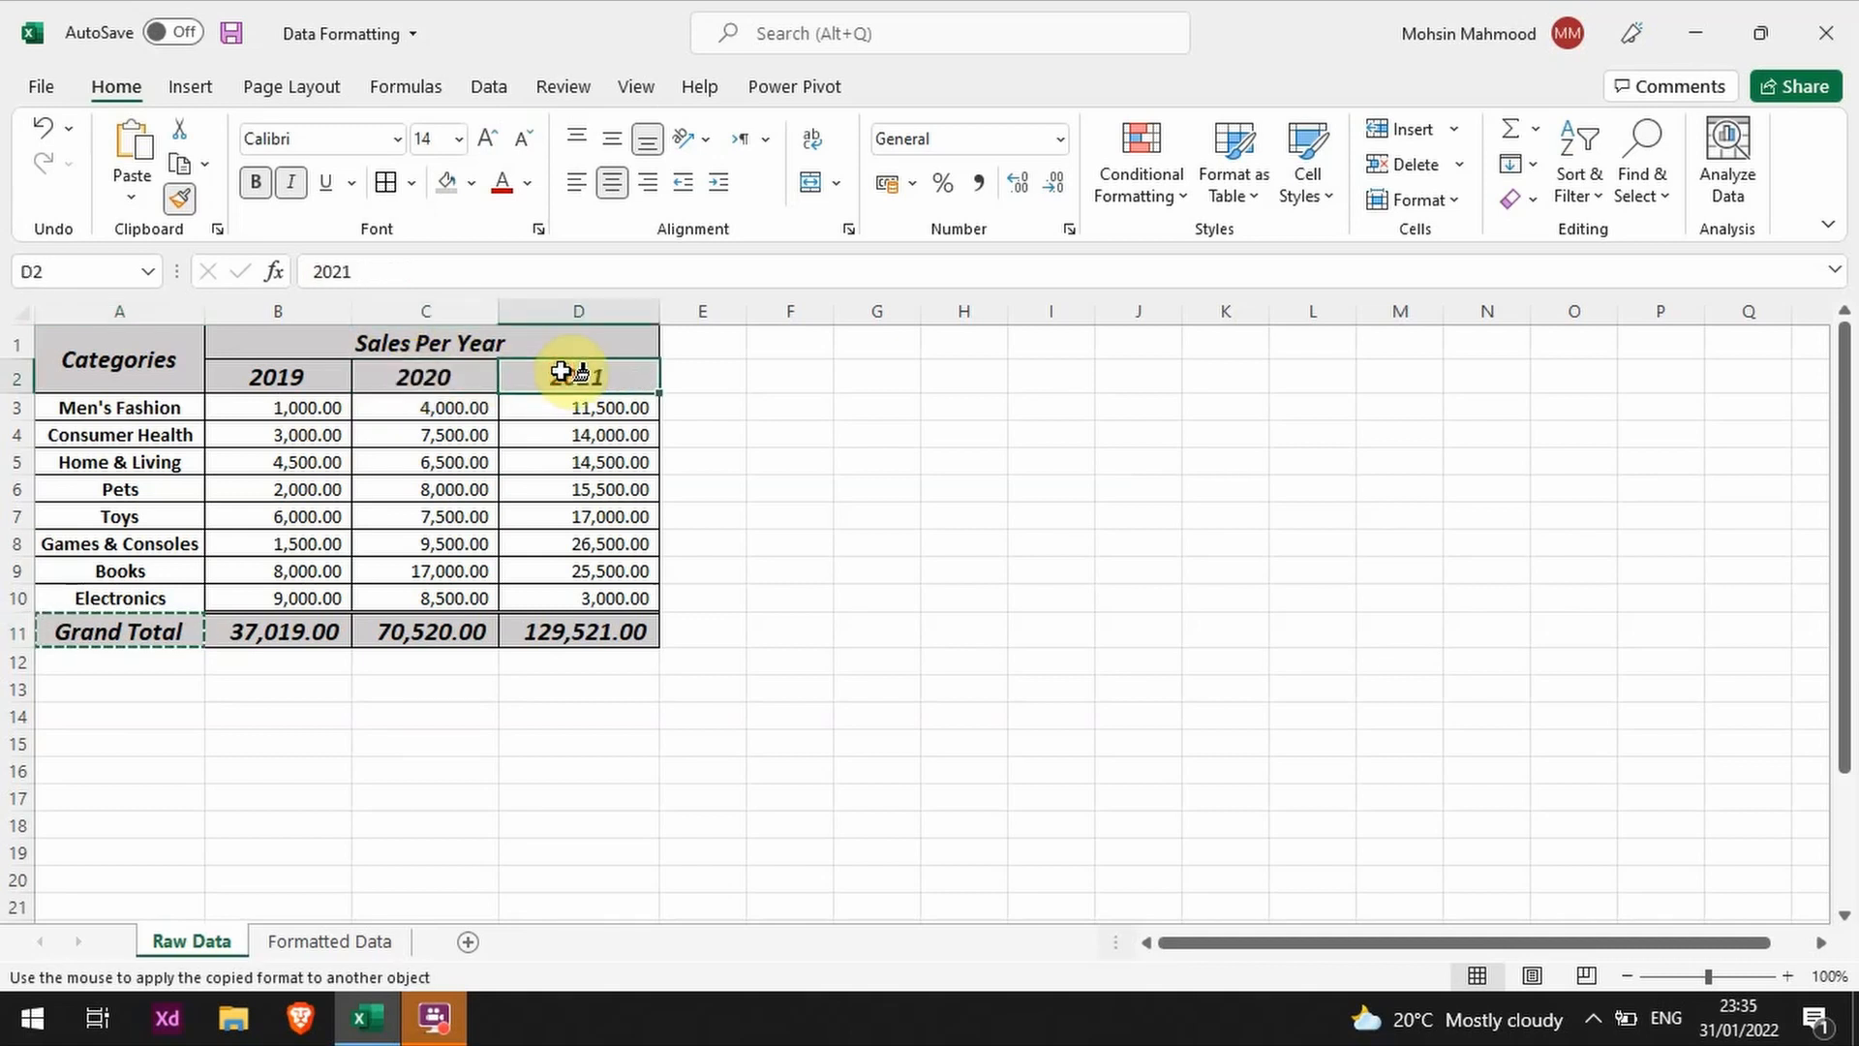
# Step: Try painting the Grand Total label's formatting onto the Men's Fashion and Pets labels in A3 and A6, and undo both
pyautogui.click(133, 409)
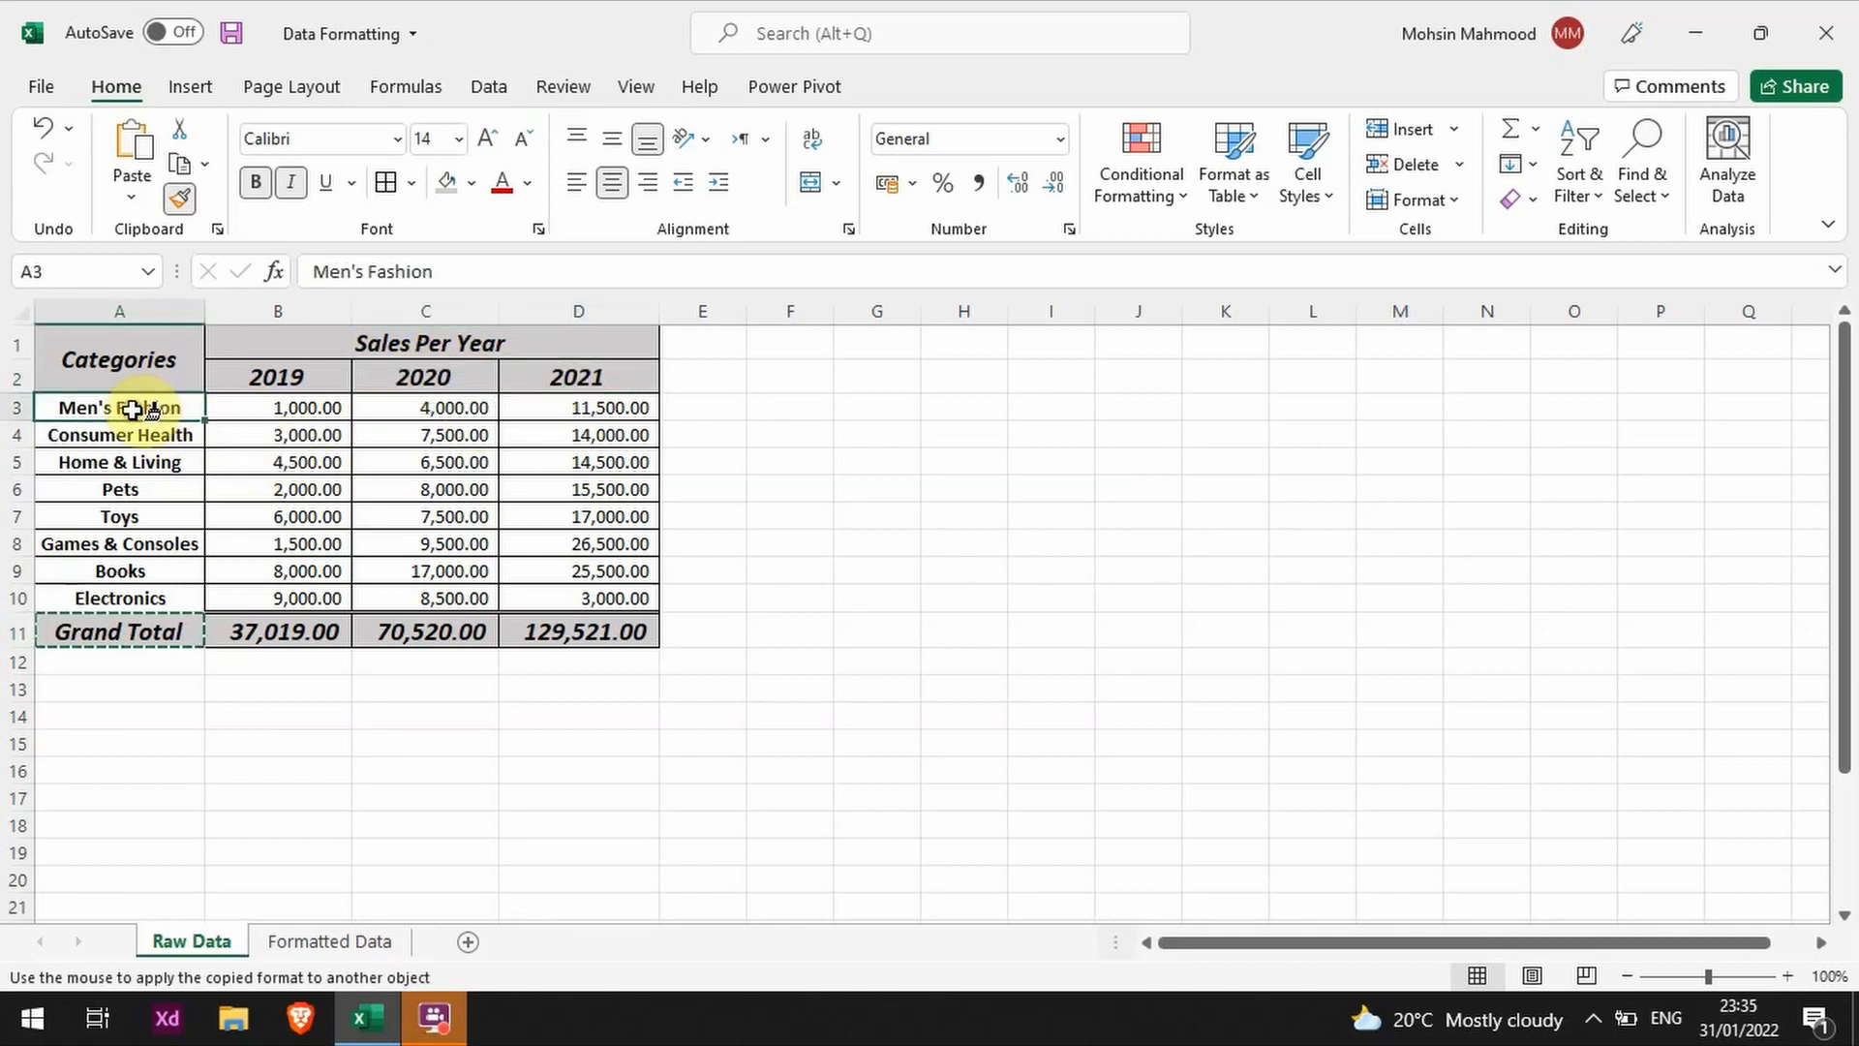
pyautogui.click(133, 490)
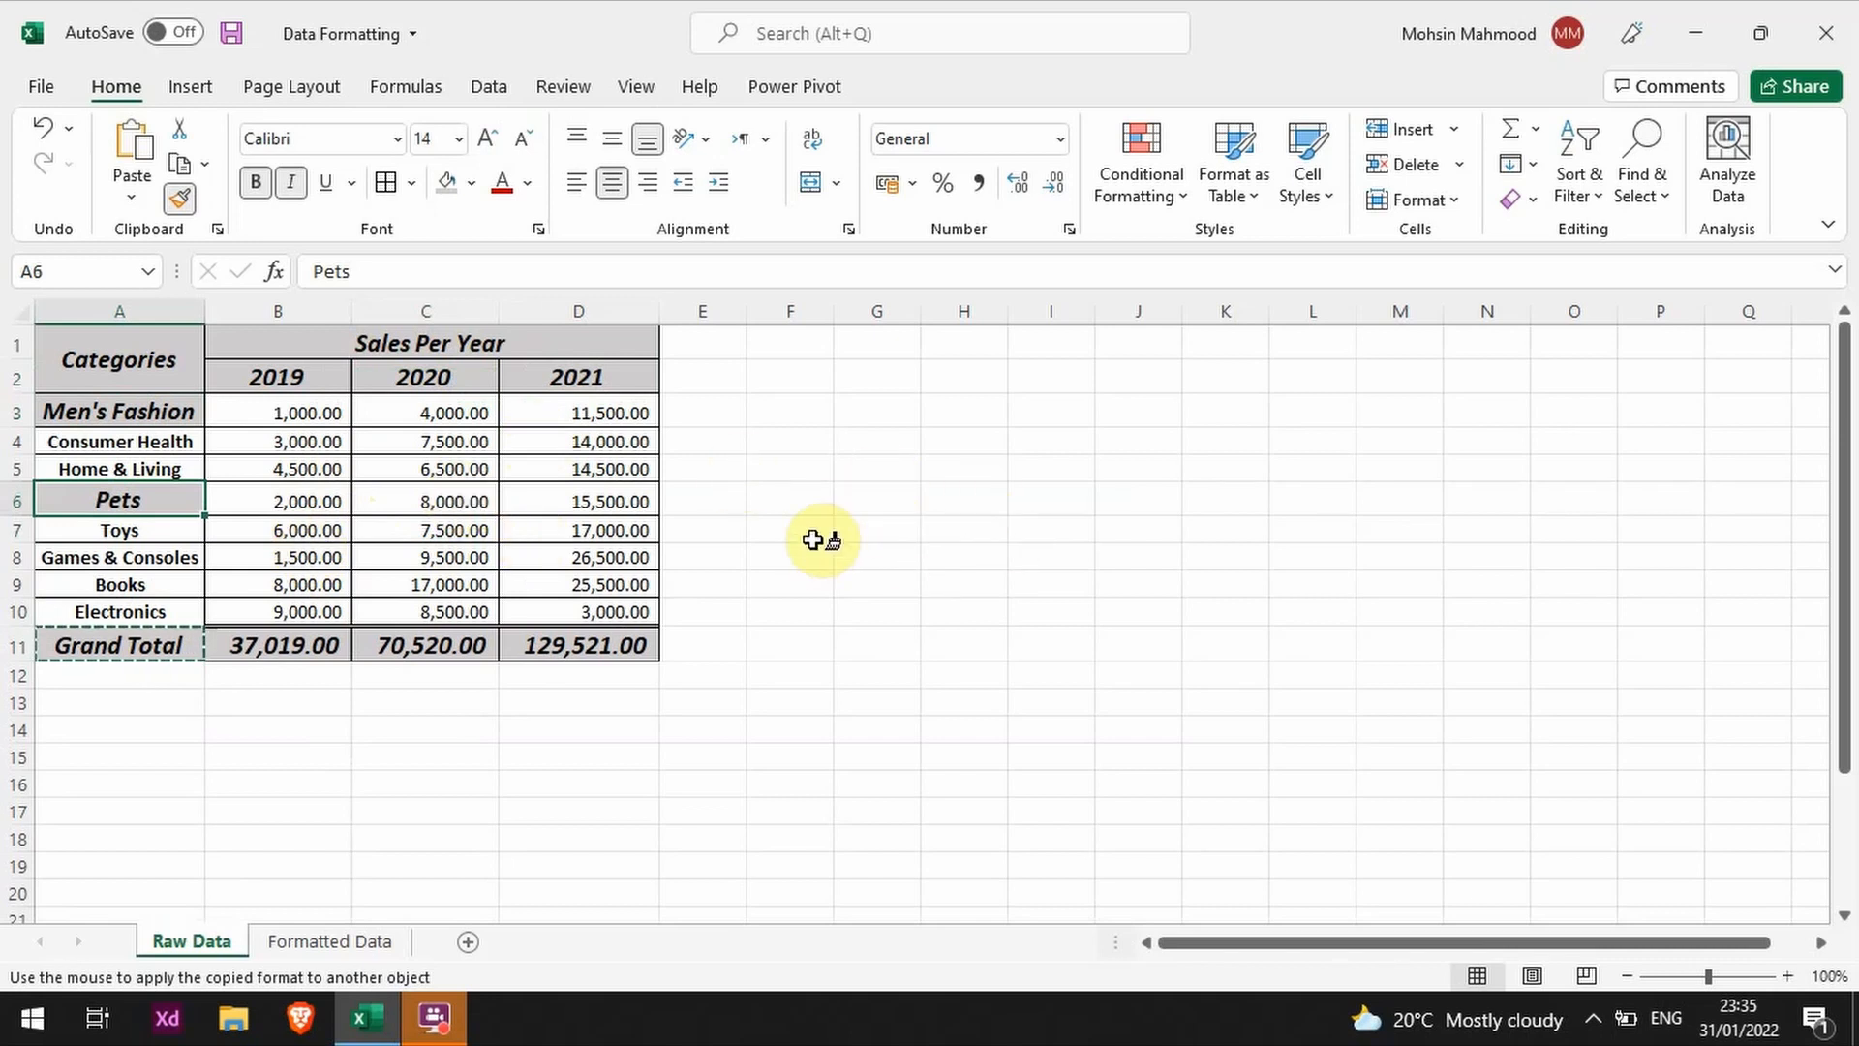
pyautogui.press('Escape')
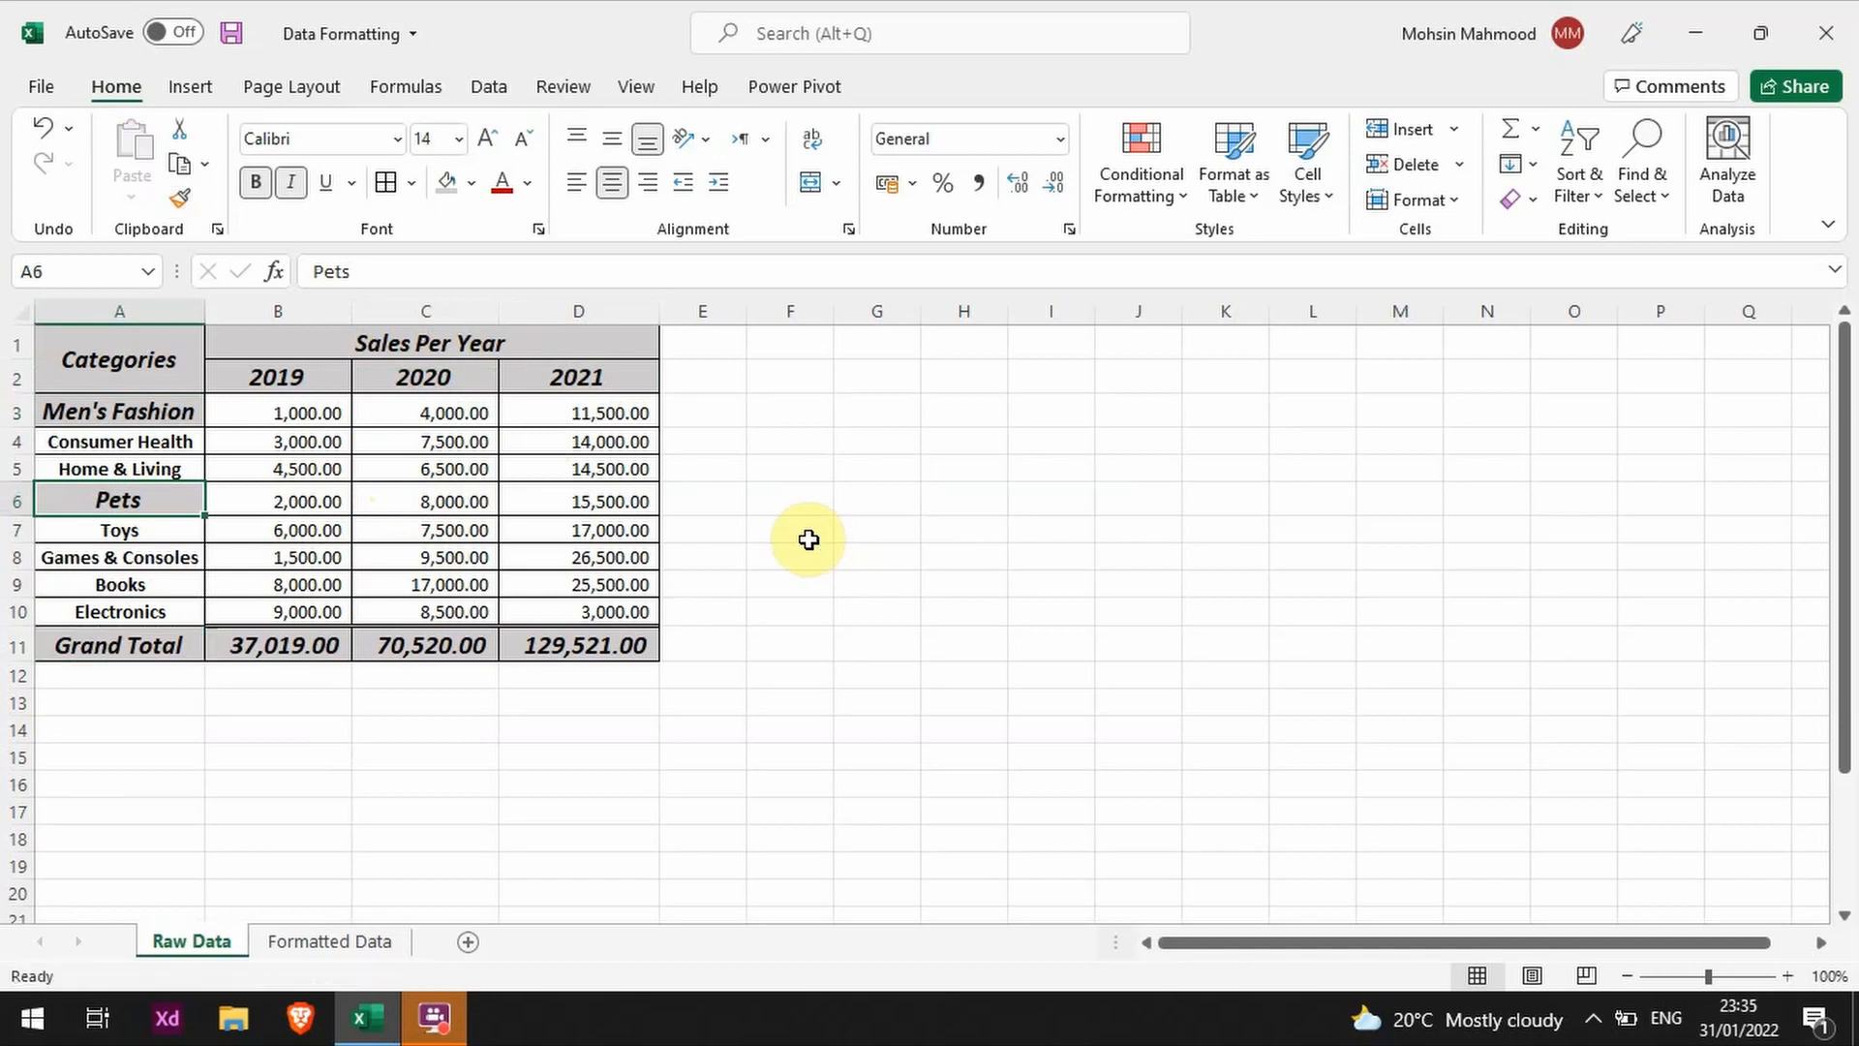
pyautogui.hotkey('ctrl', 'z')
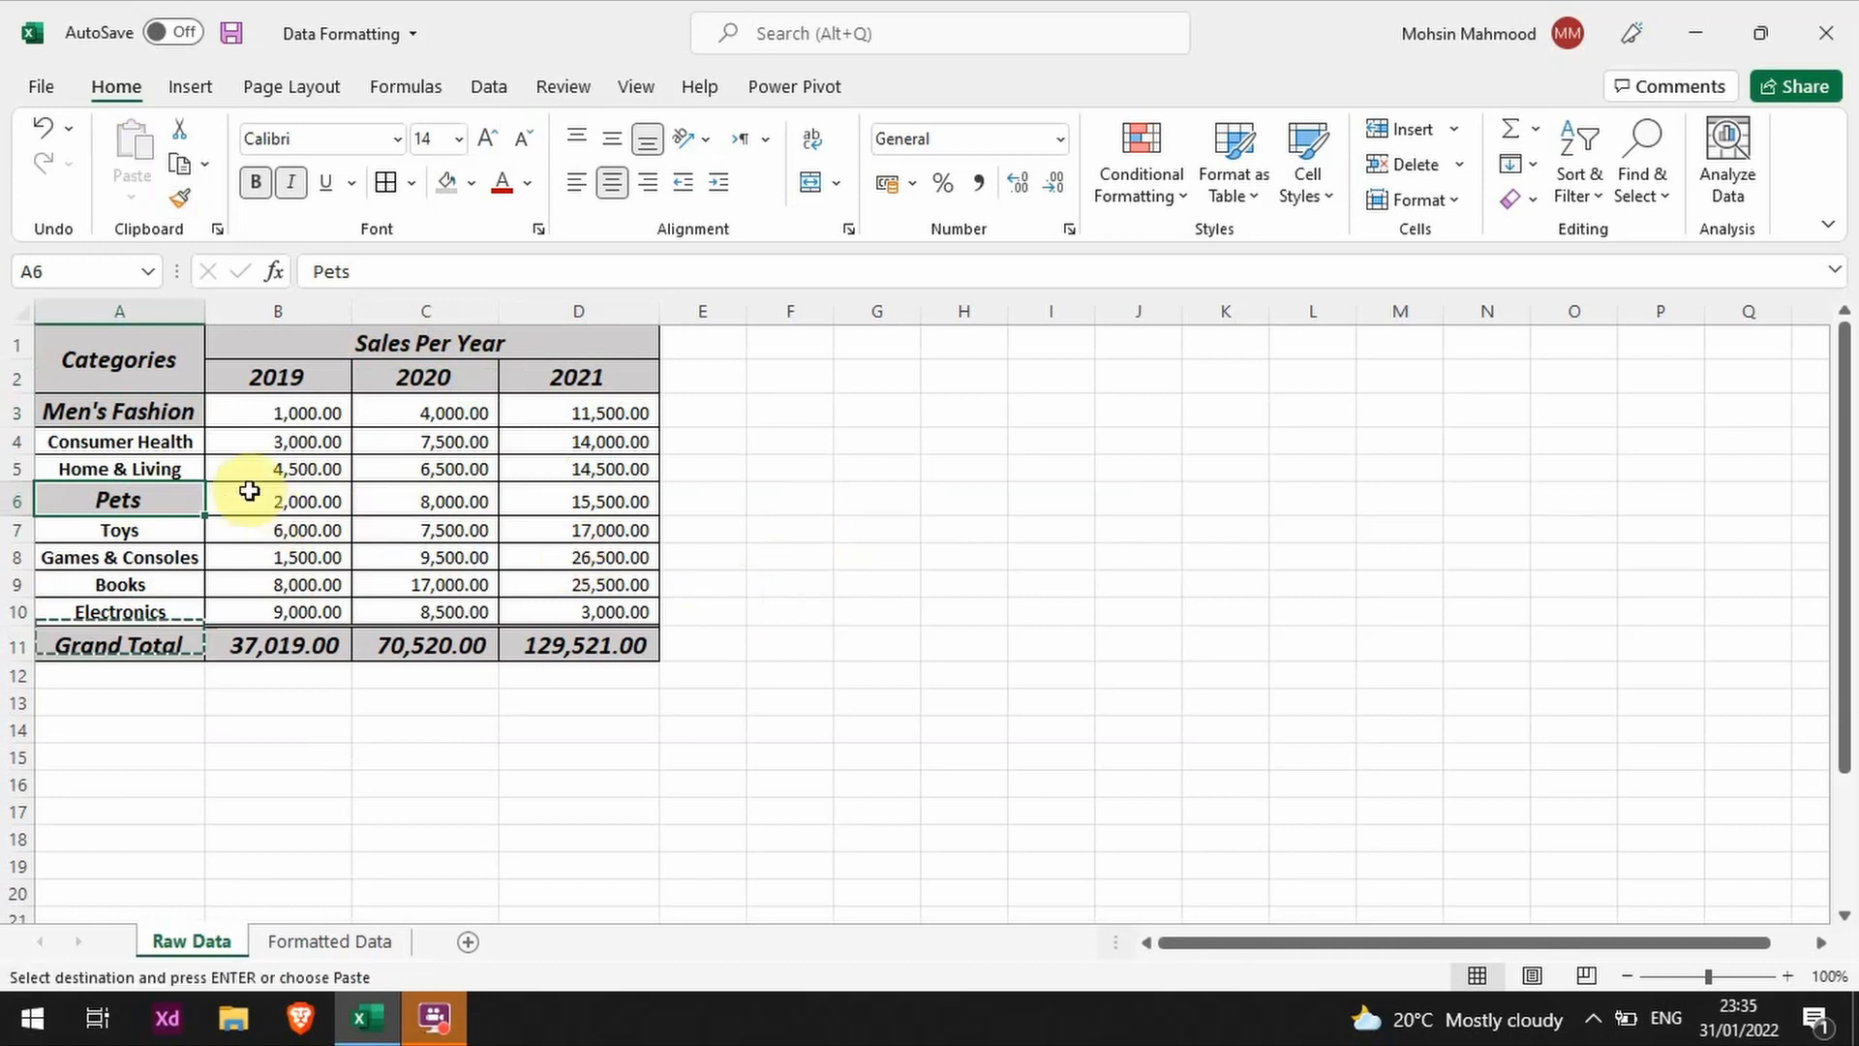
pyautogui.hotkey('ctrl', 'z')
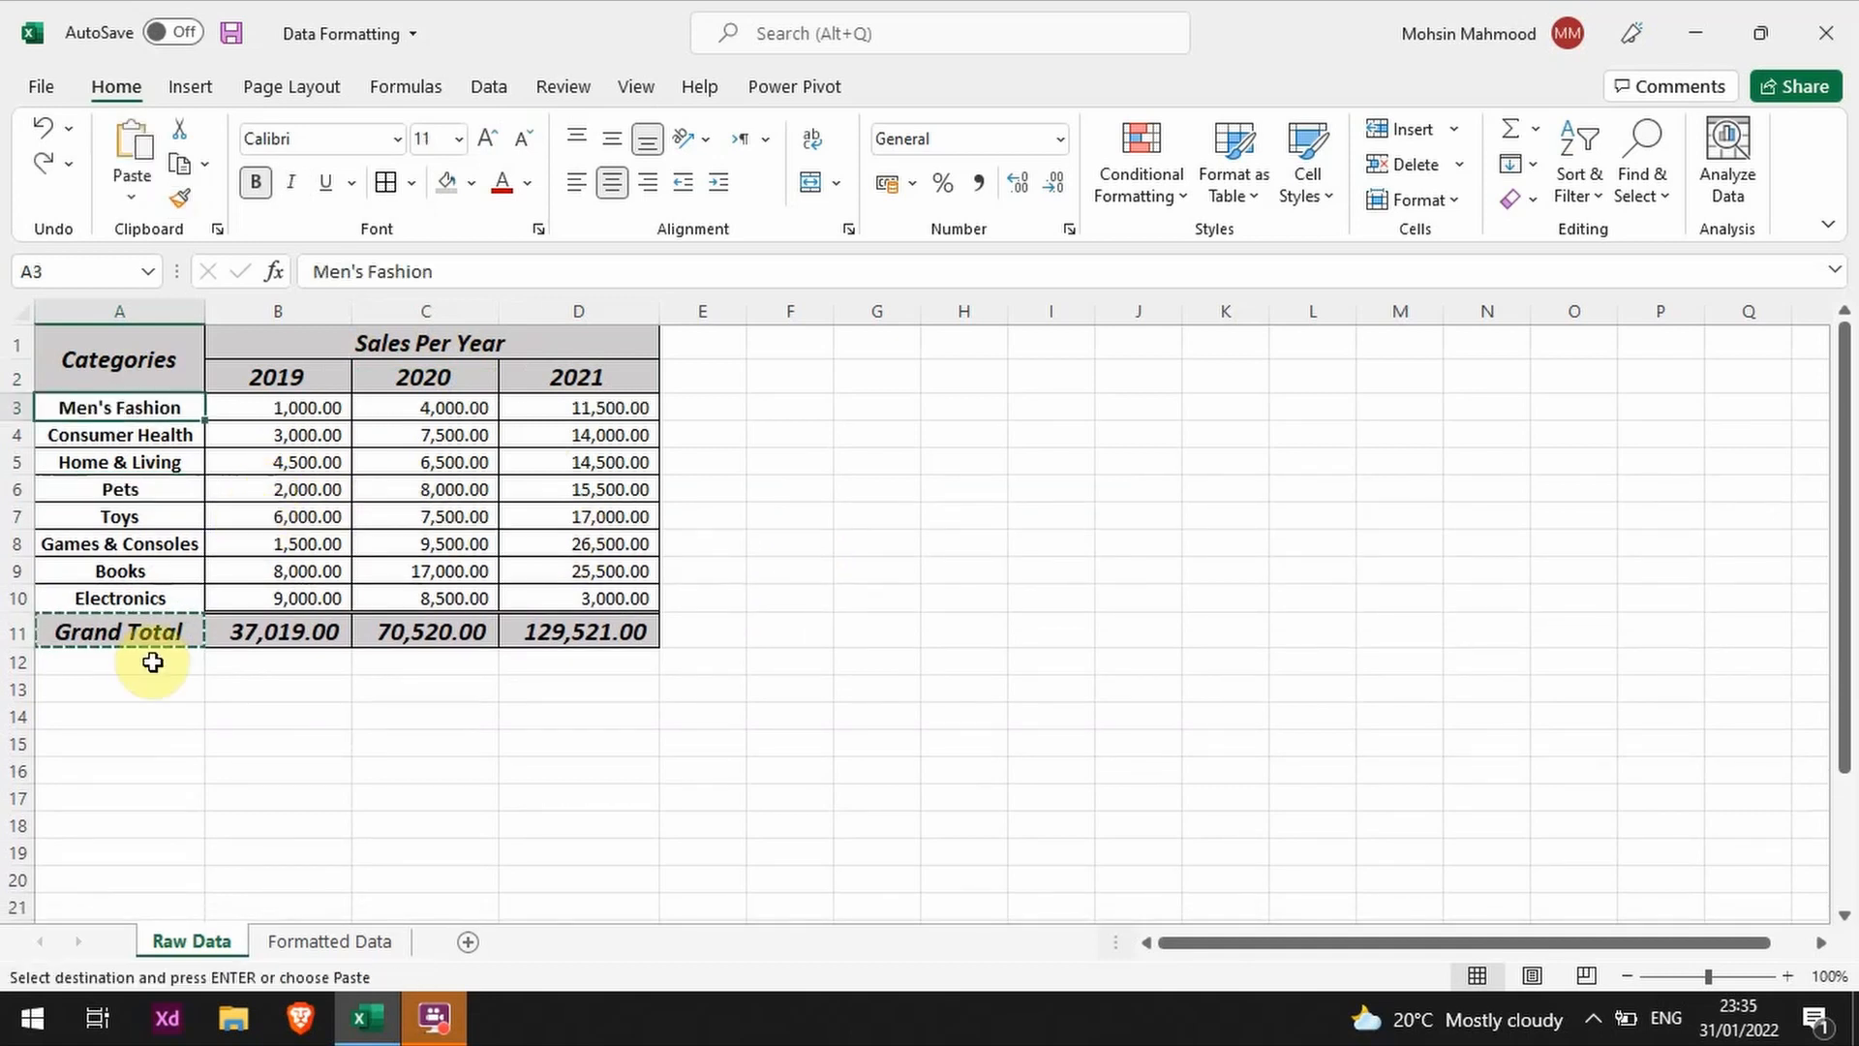
pyautogui.click(331, 451)
pyautogui.click(674, 436)
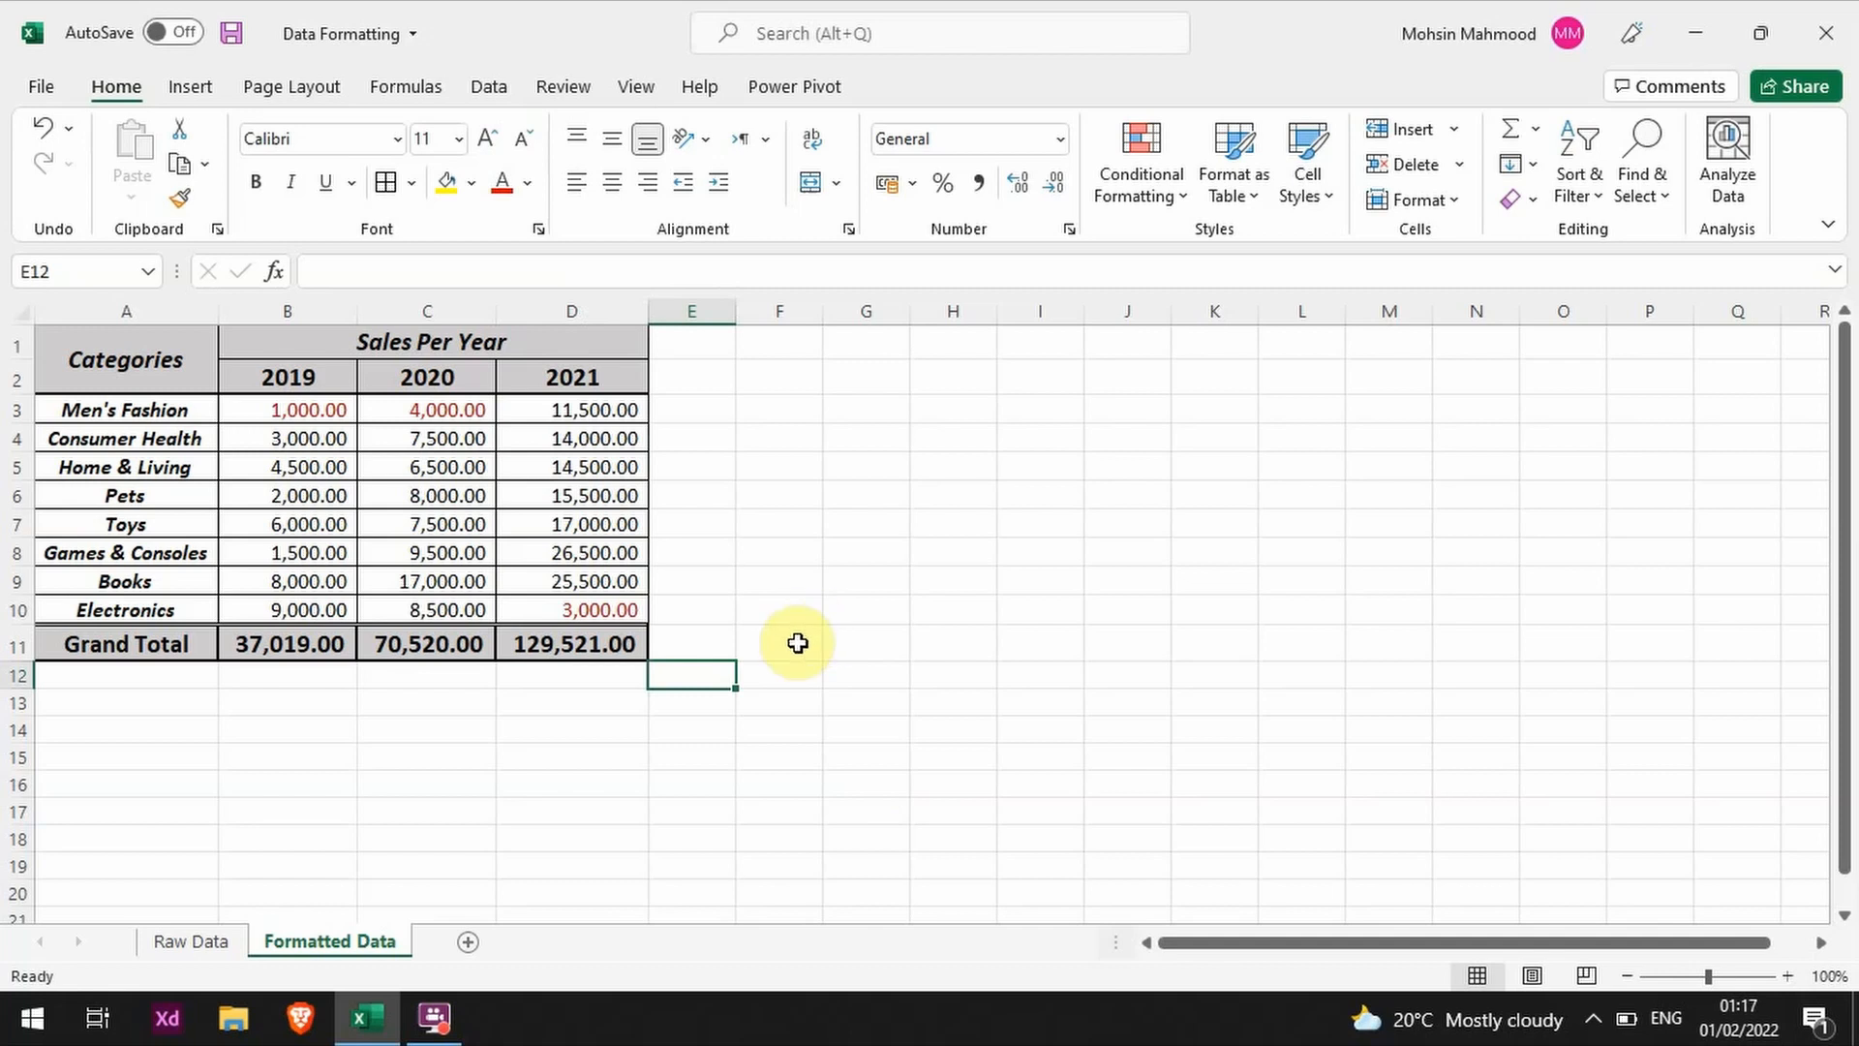
# Step: Enter the text SUM in cell F11 of the Formatted Data sheet, and delete it
pyautogui.click(797, 643)
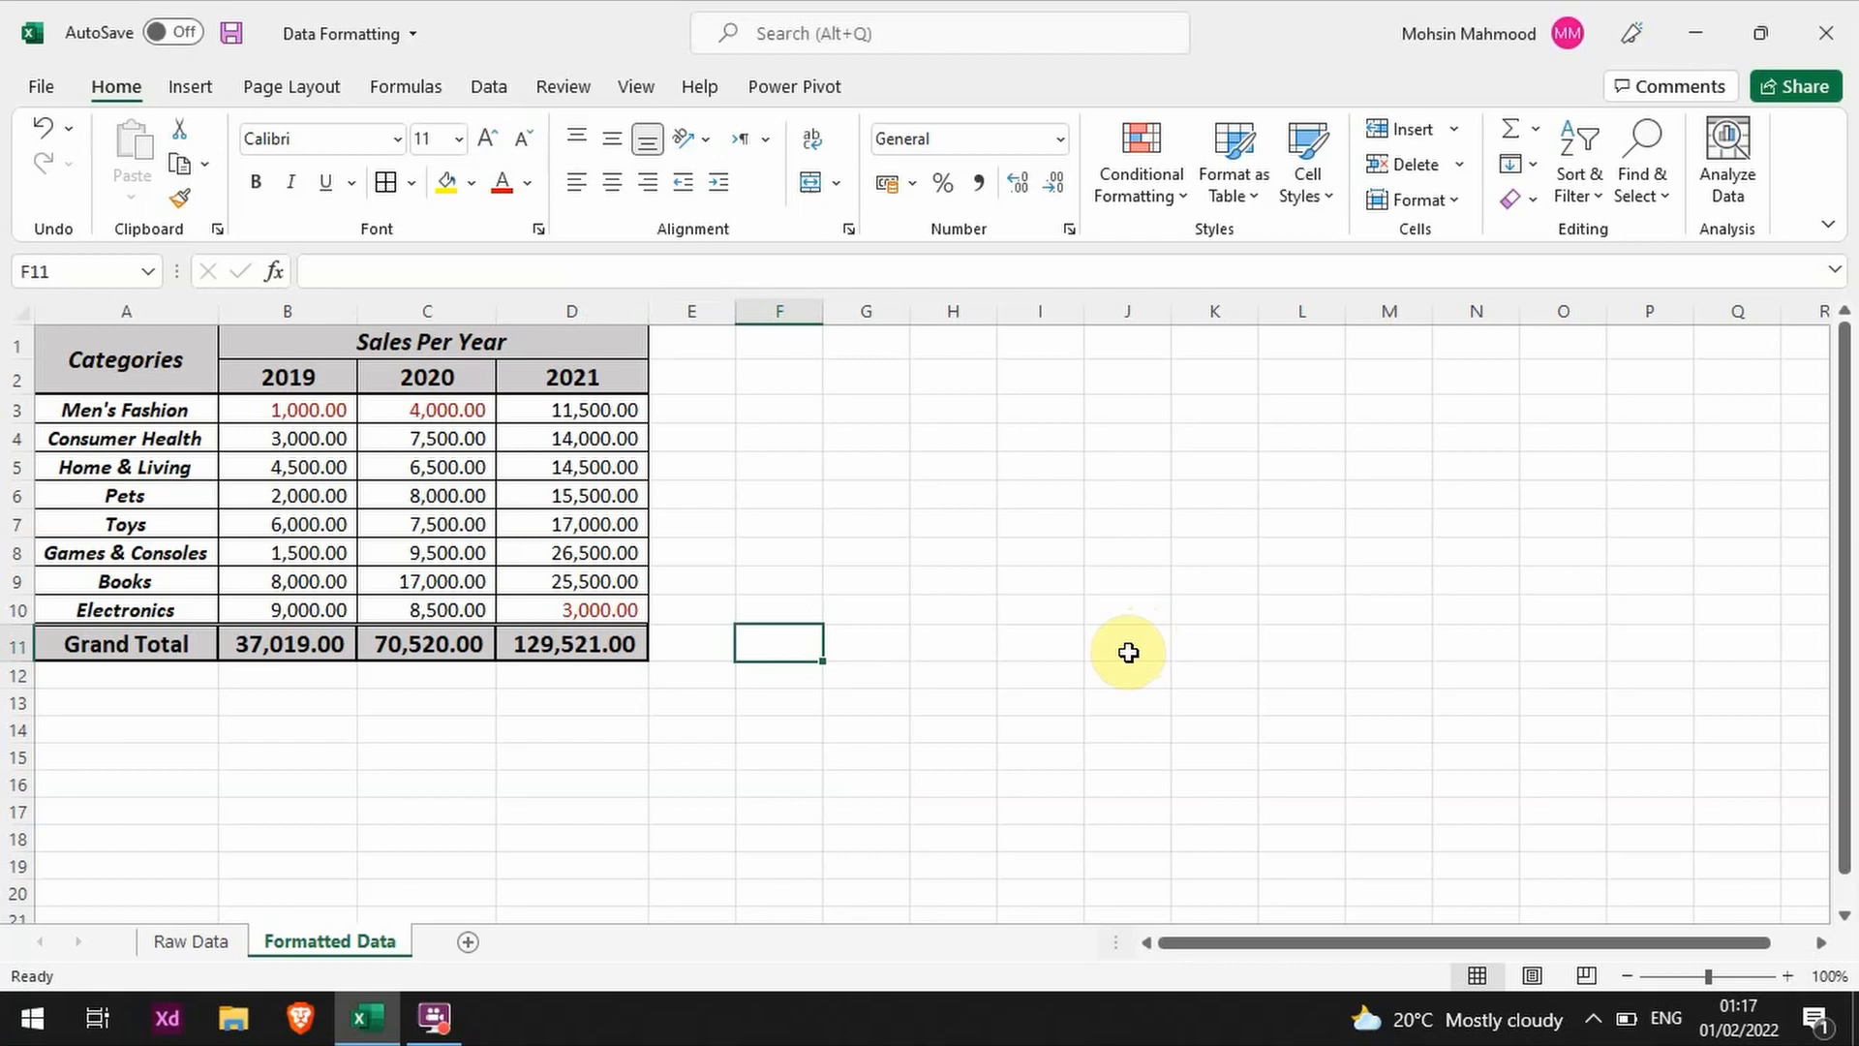
pyautogui.write('SUM')
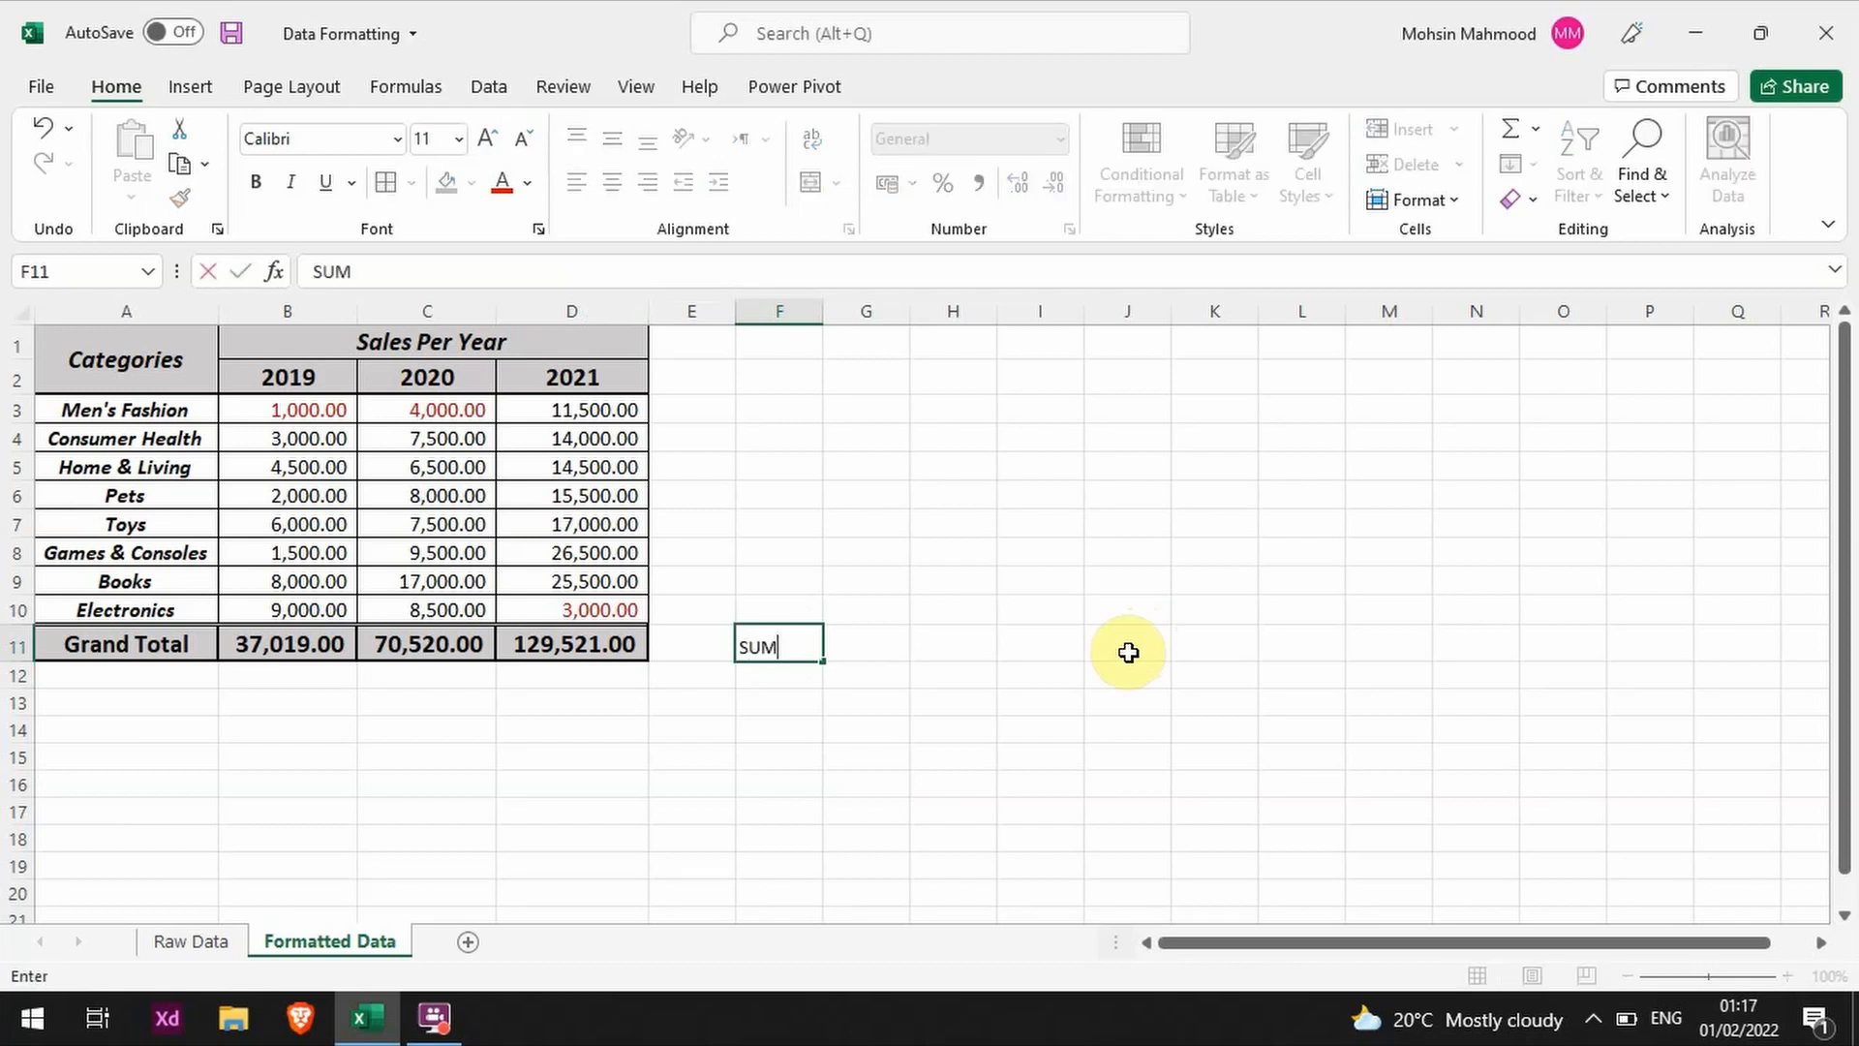
pyautogui.press('Return')
pyautogui.press('Up')
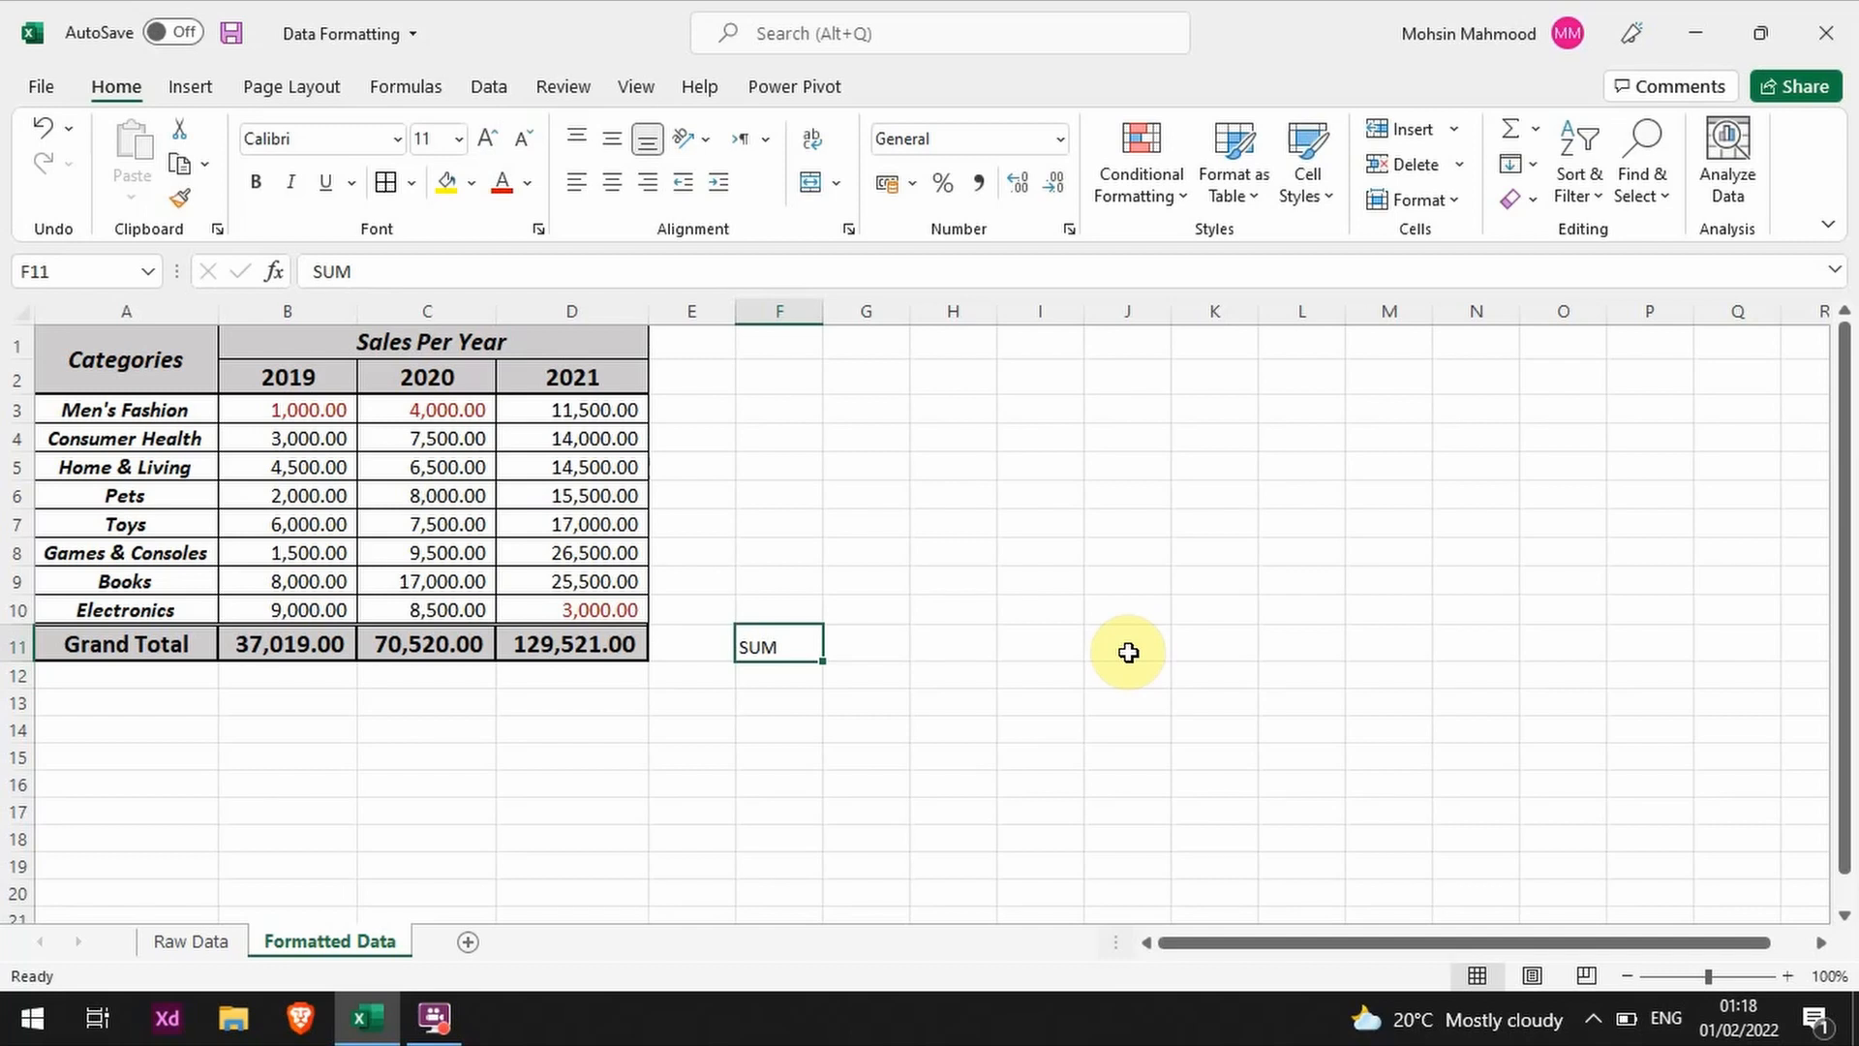
pyautogui.press('Delete')
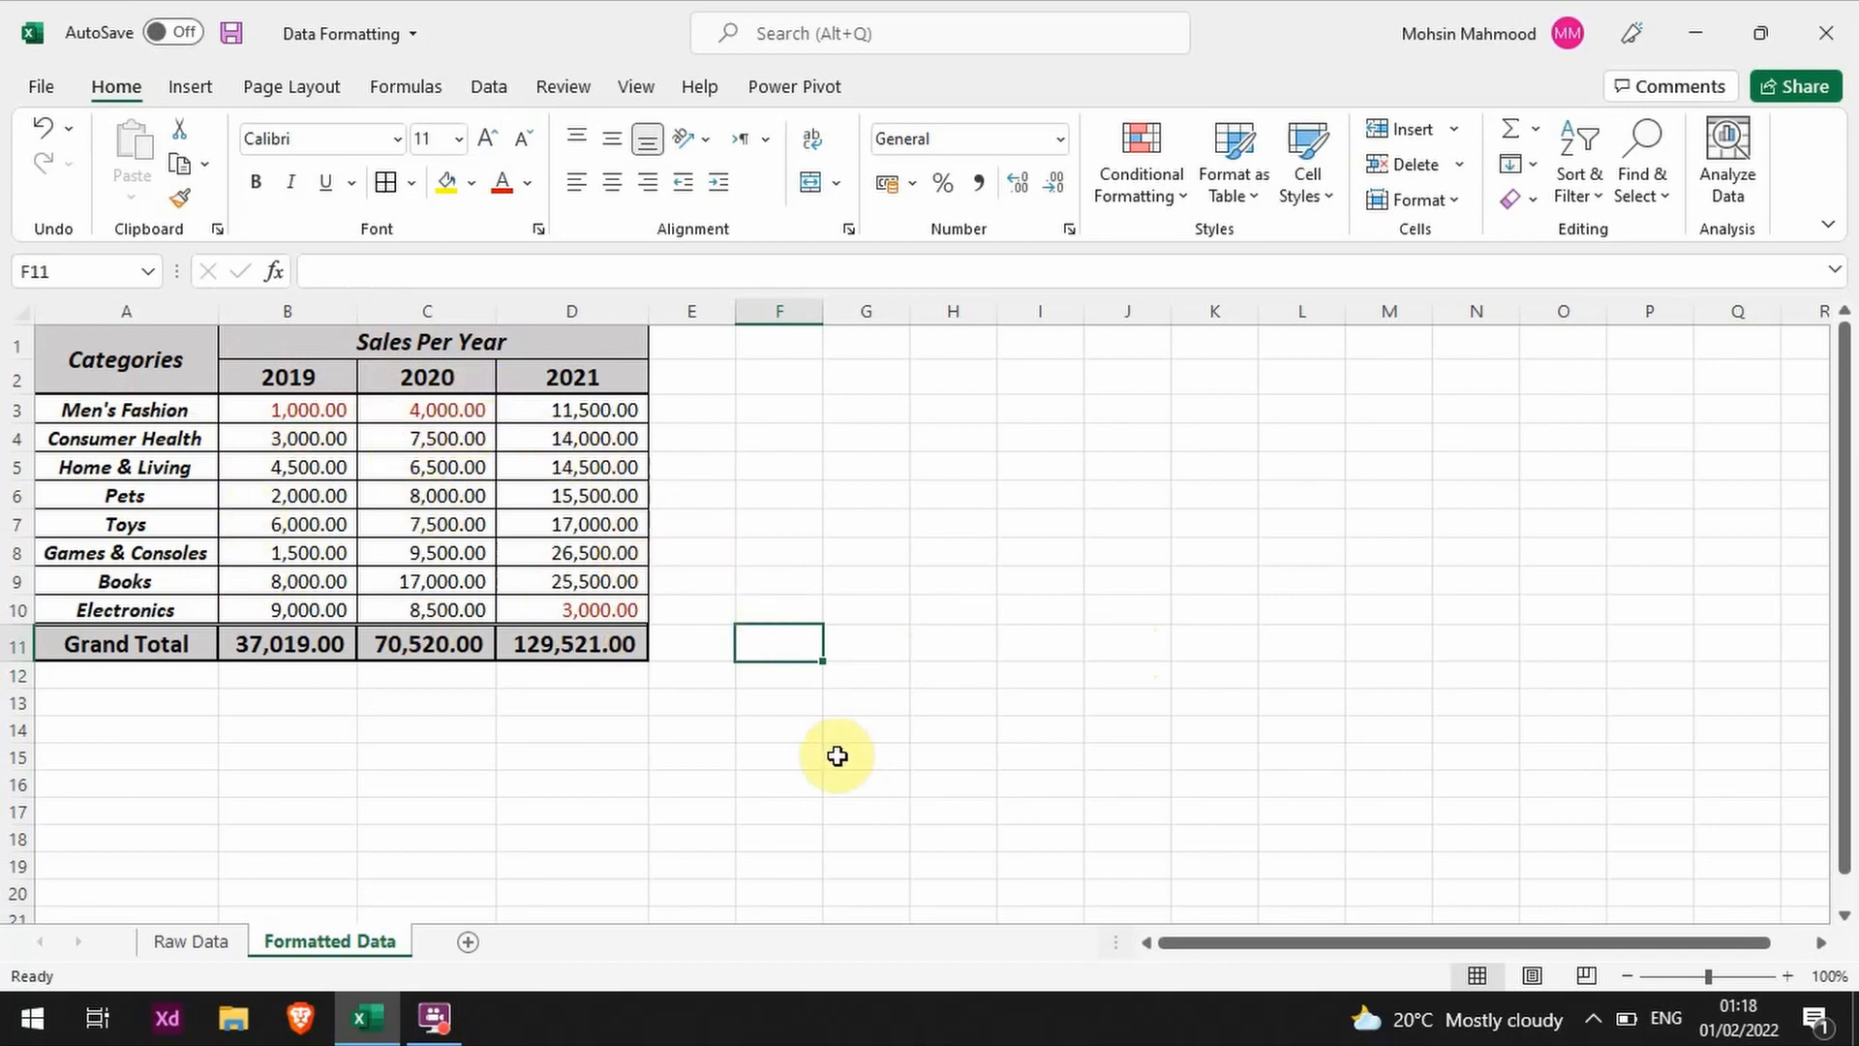
# Step: Try starting a SUM formula in the 2019 Grand Total cell B11 from the suggested functions, and cancel it
pyautogui.click(310, 644)
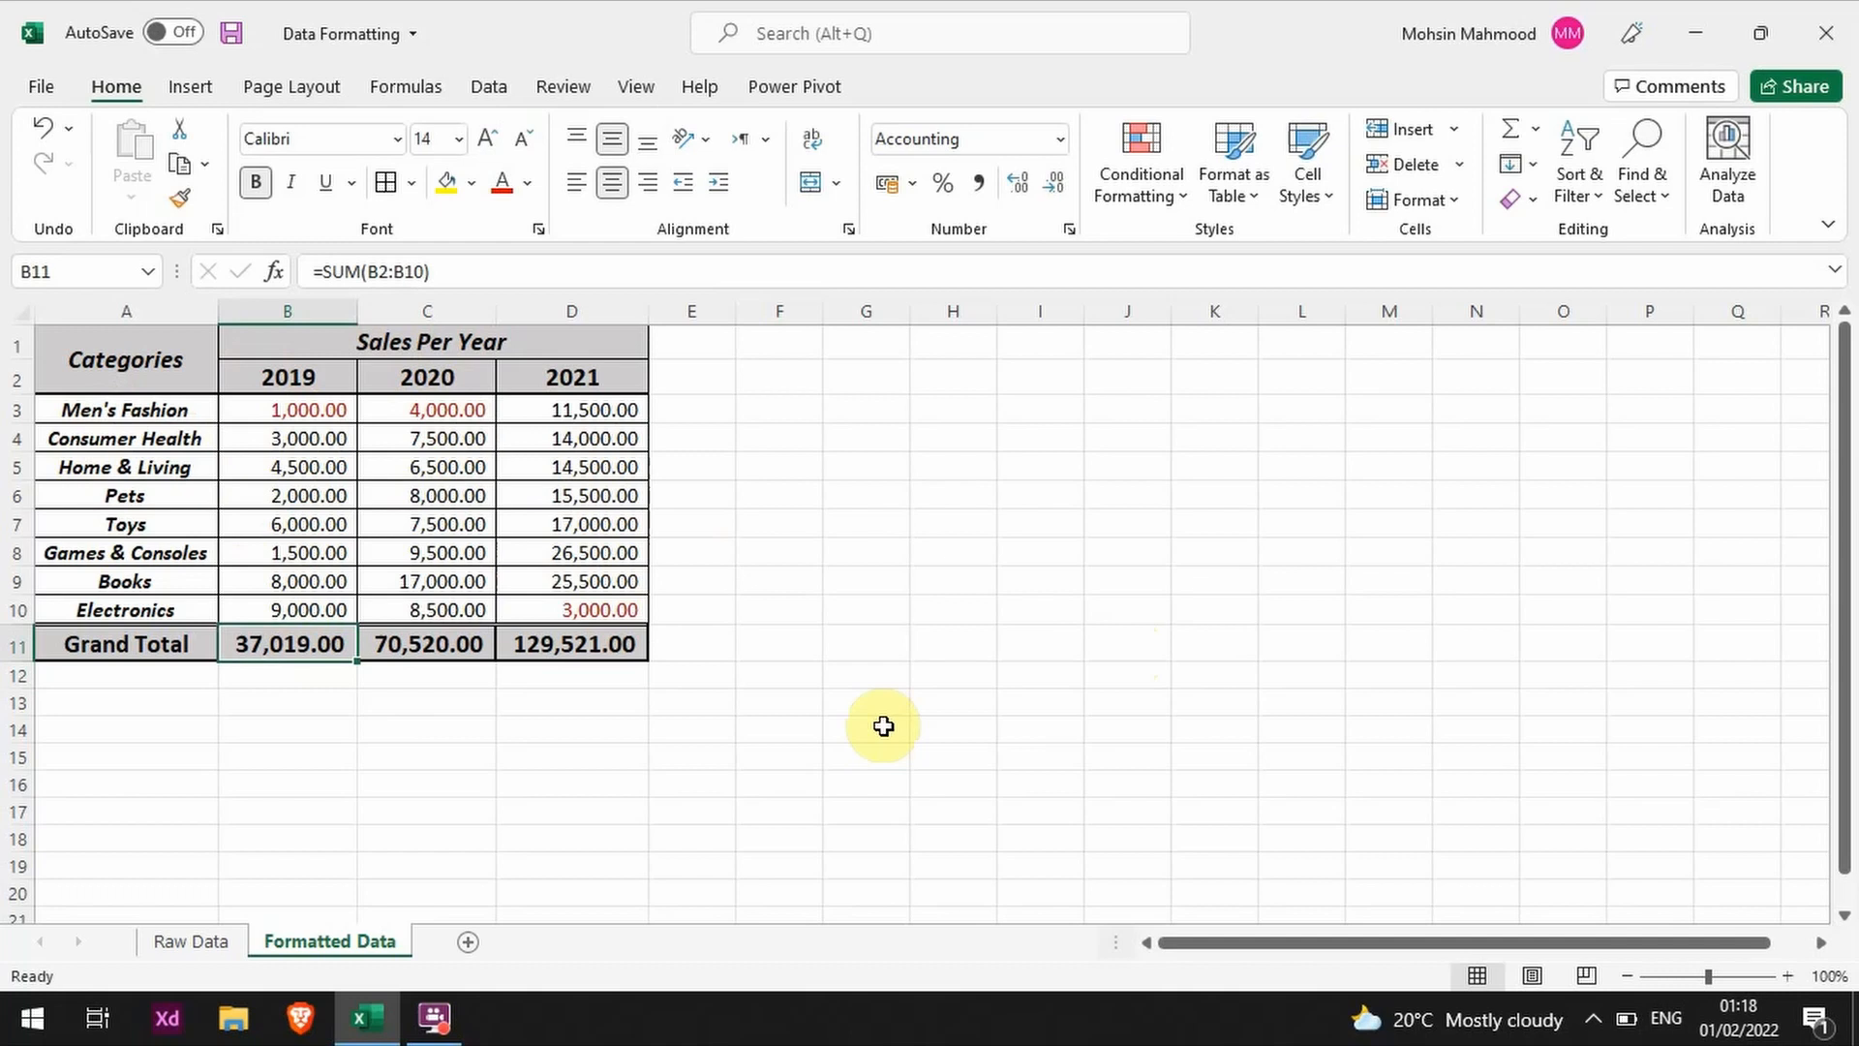
pyautogui.write('=')
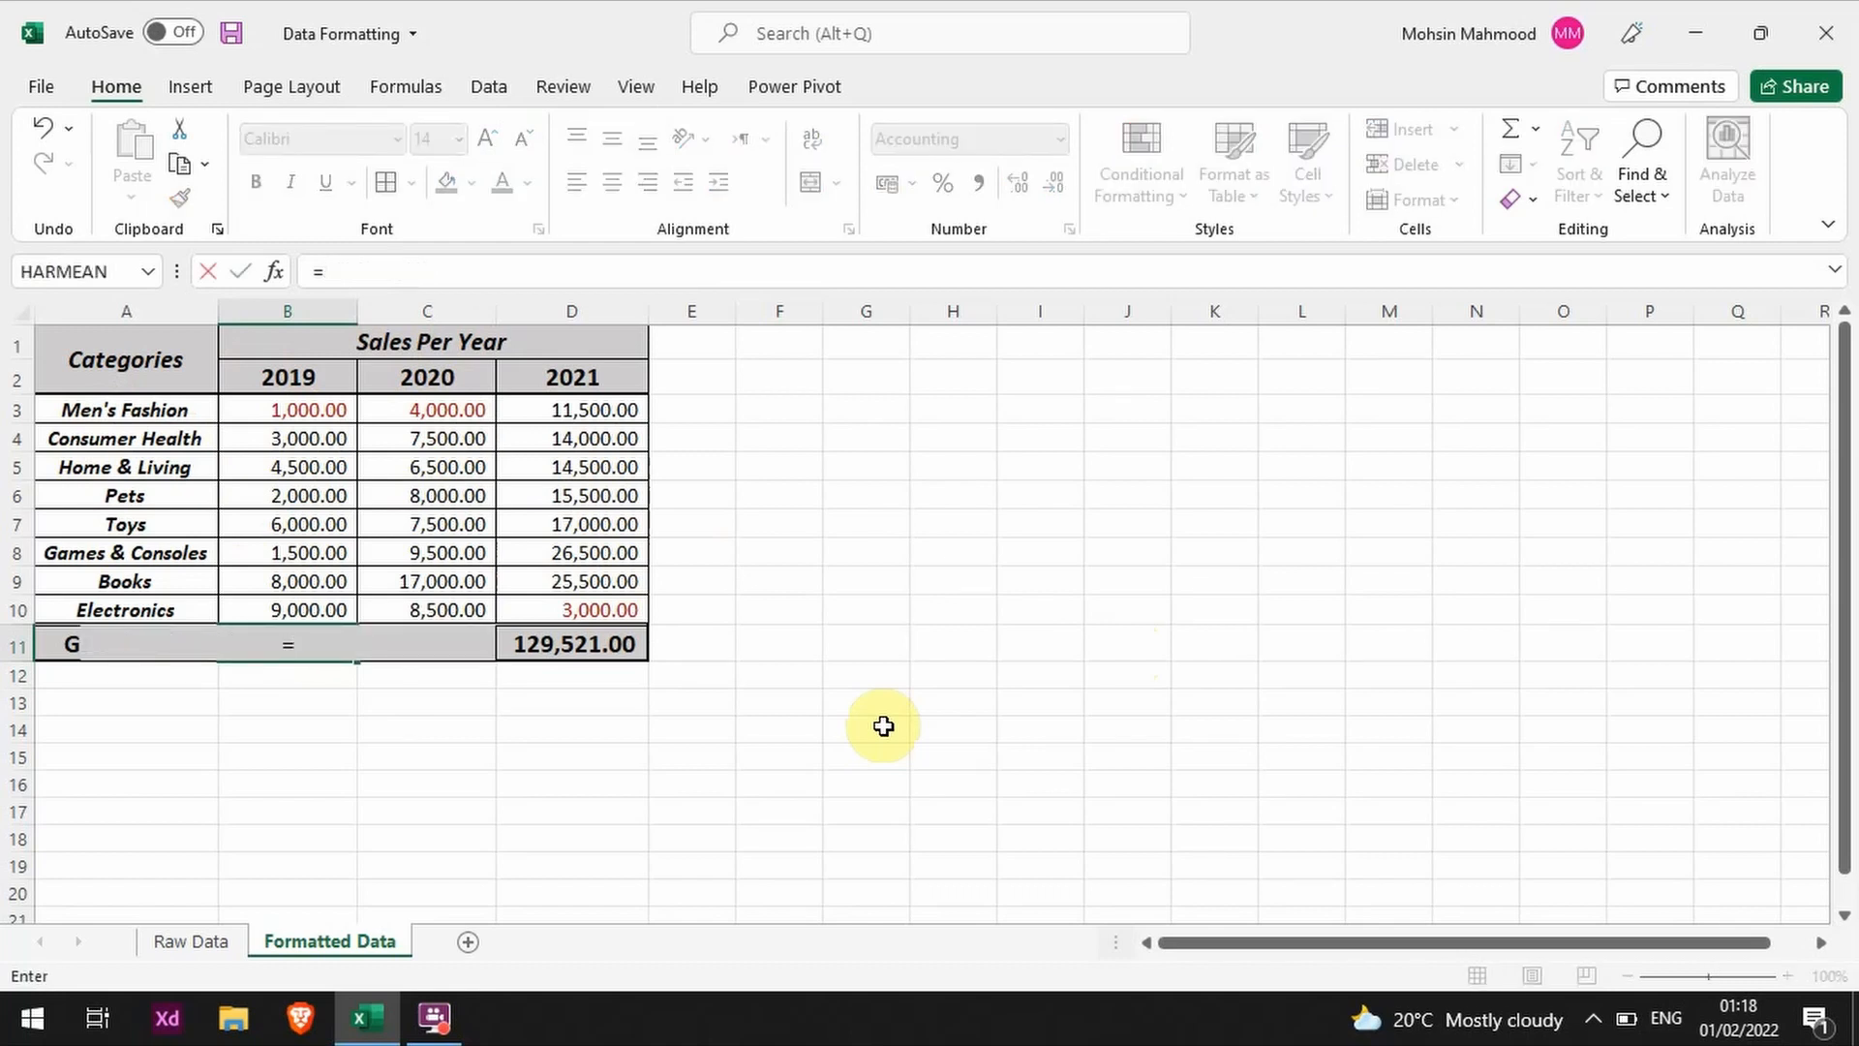
pyautogui.write('su')
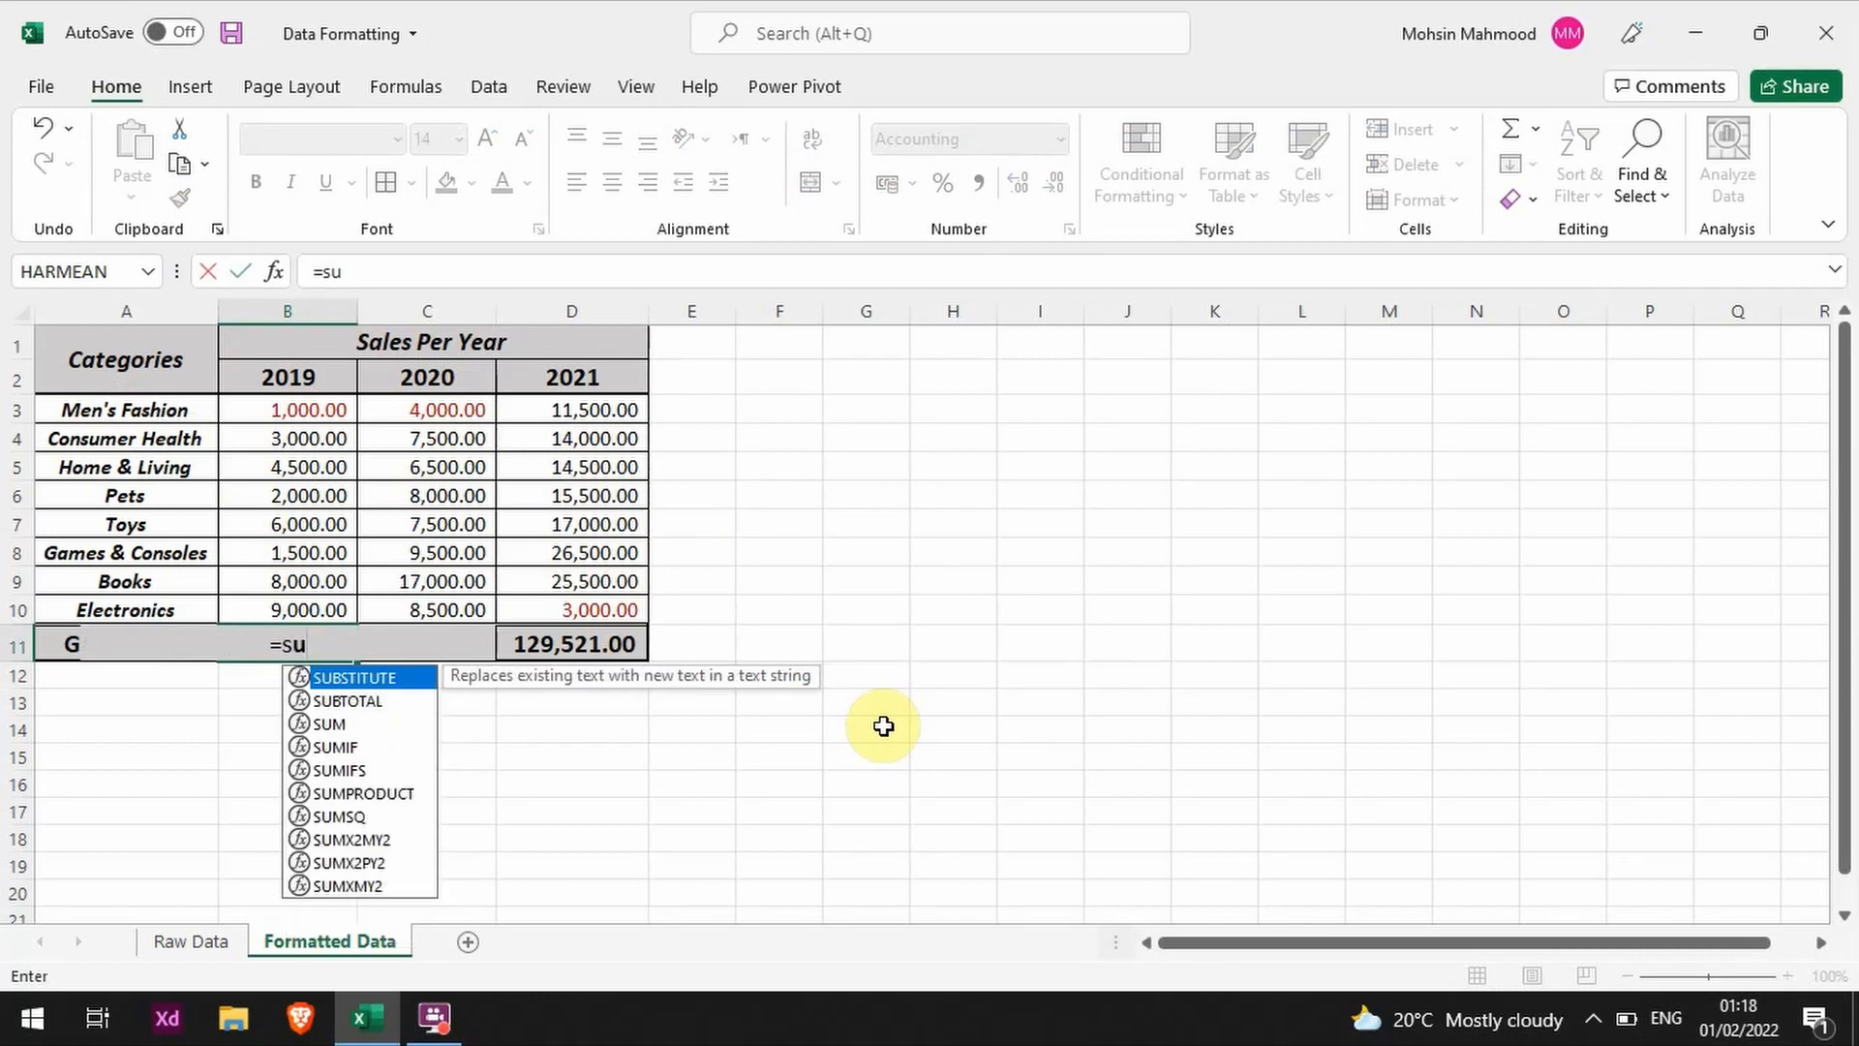
pyautogui.press('BackSpace')
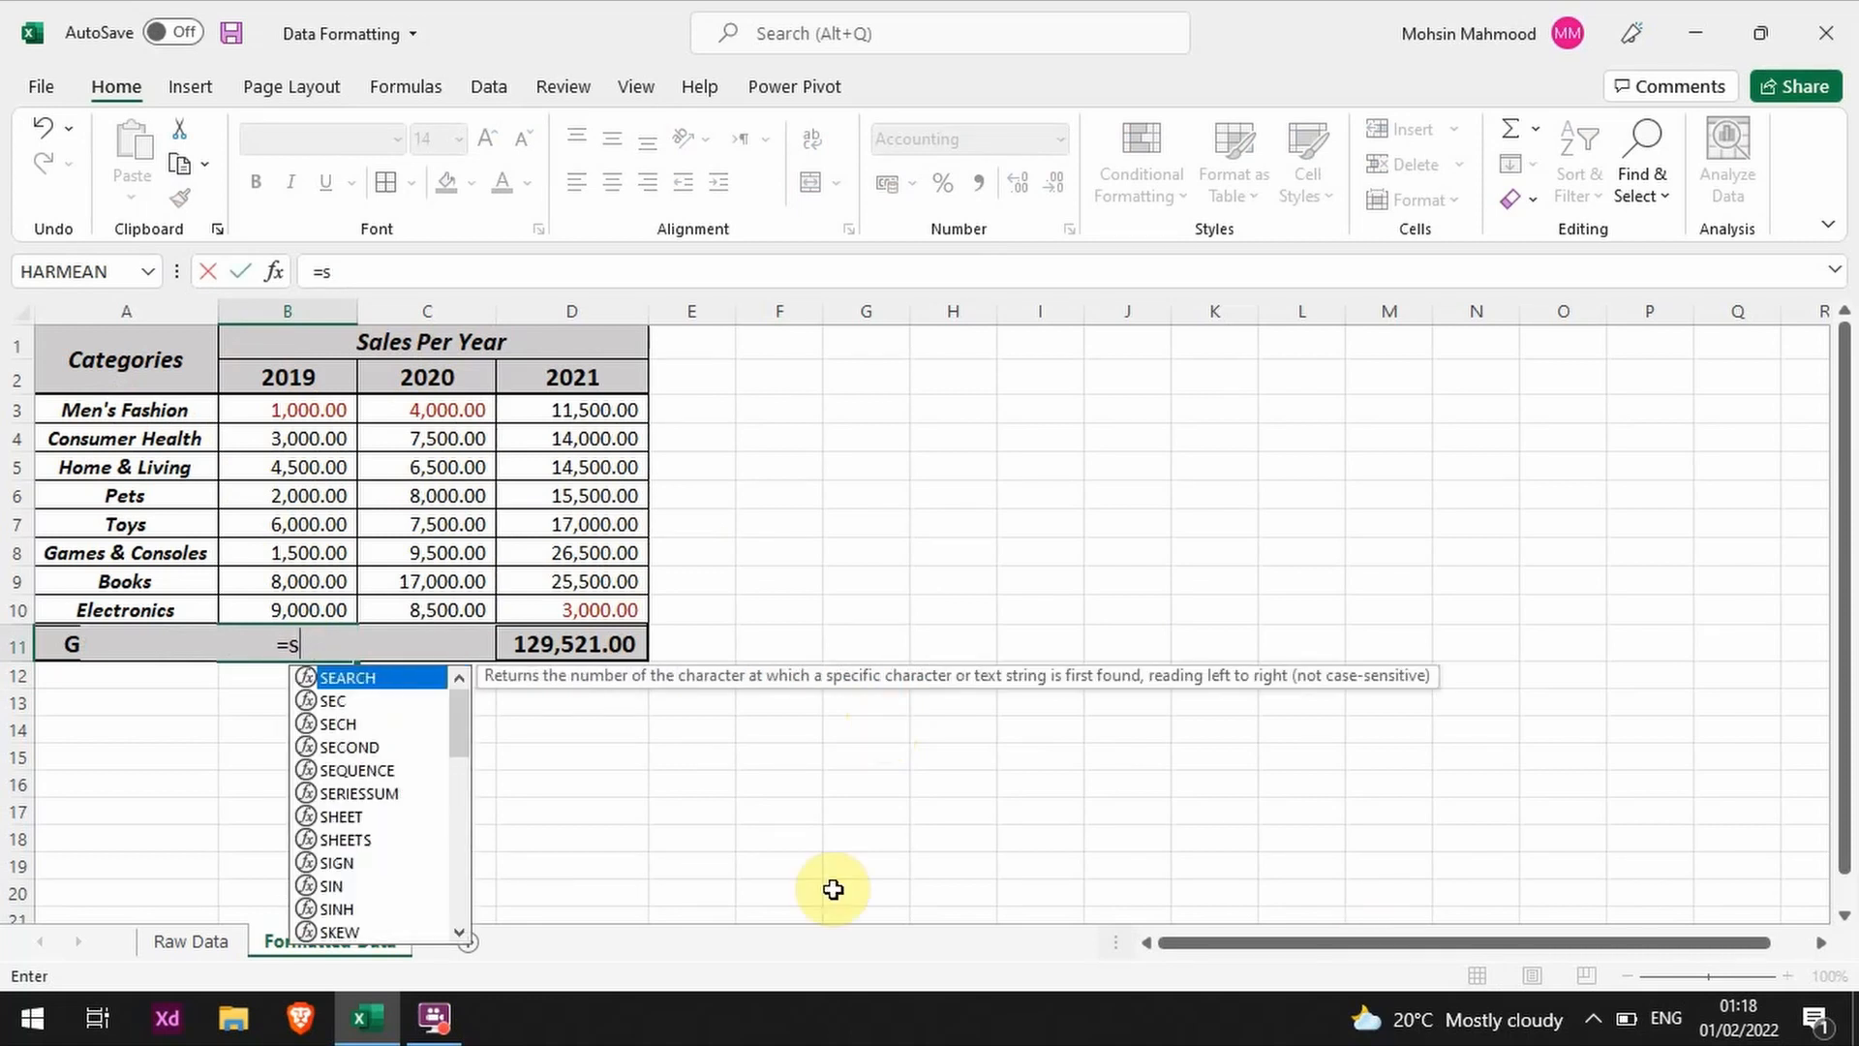
pyautogui.moveTo(453, 715); pyautogui.dragTo(466, 884)
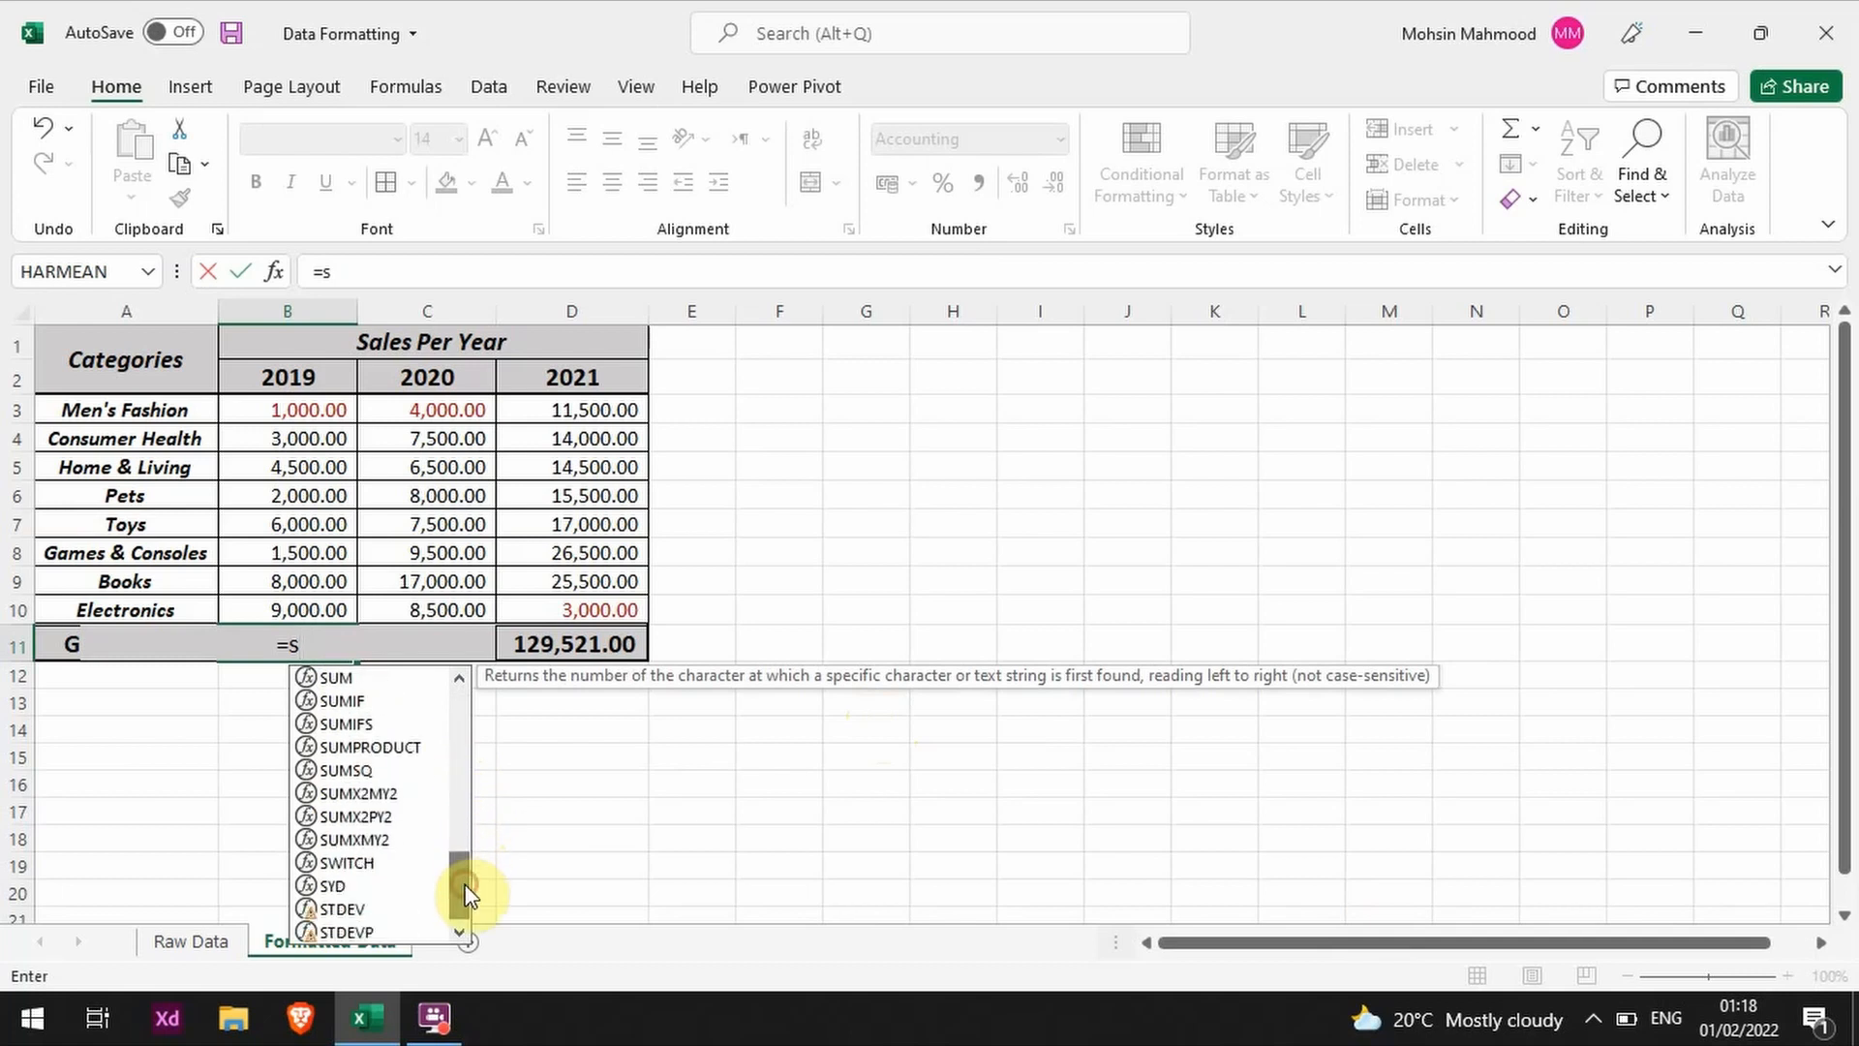
pyautogui.write('um')
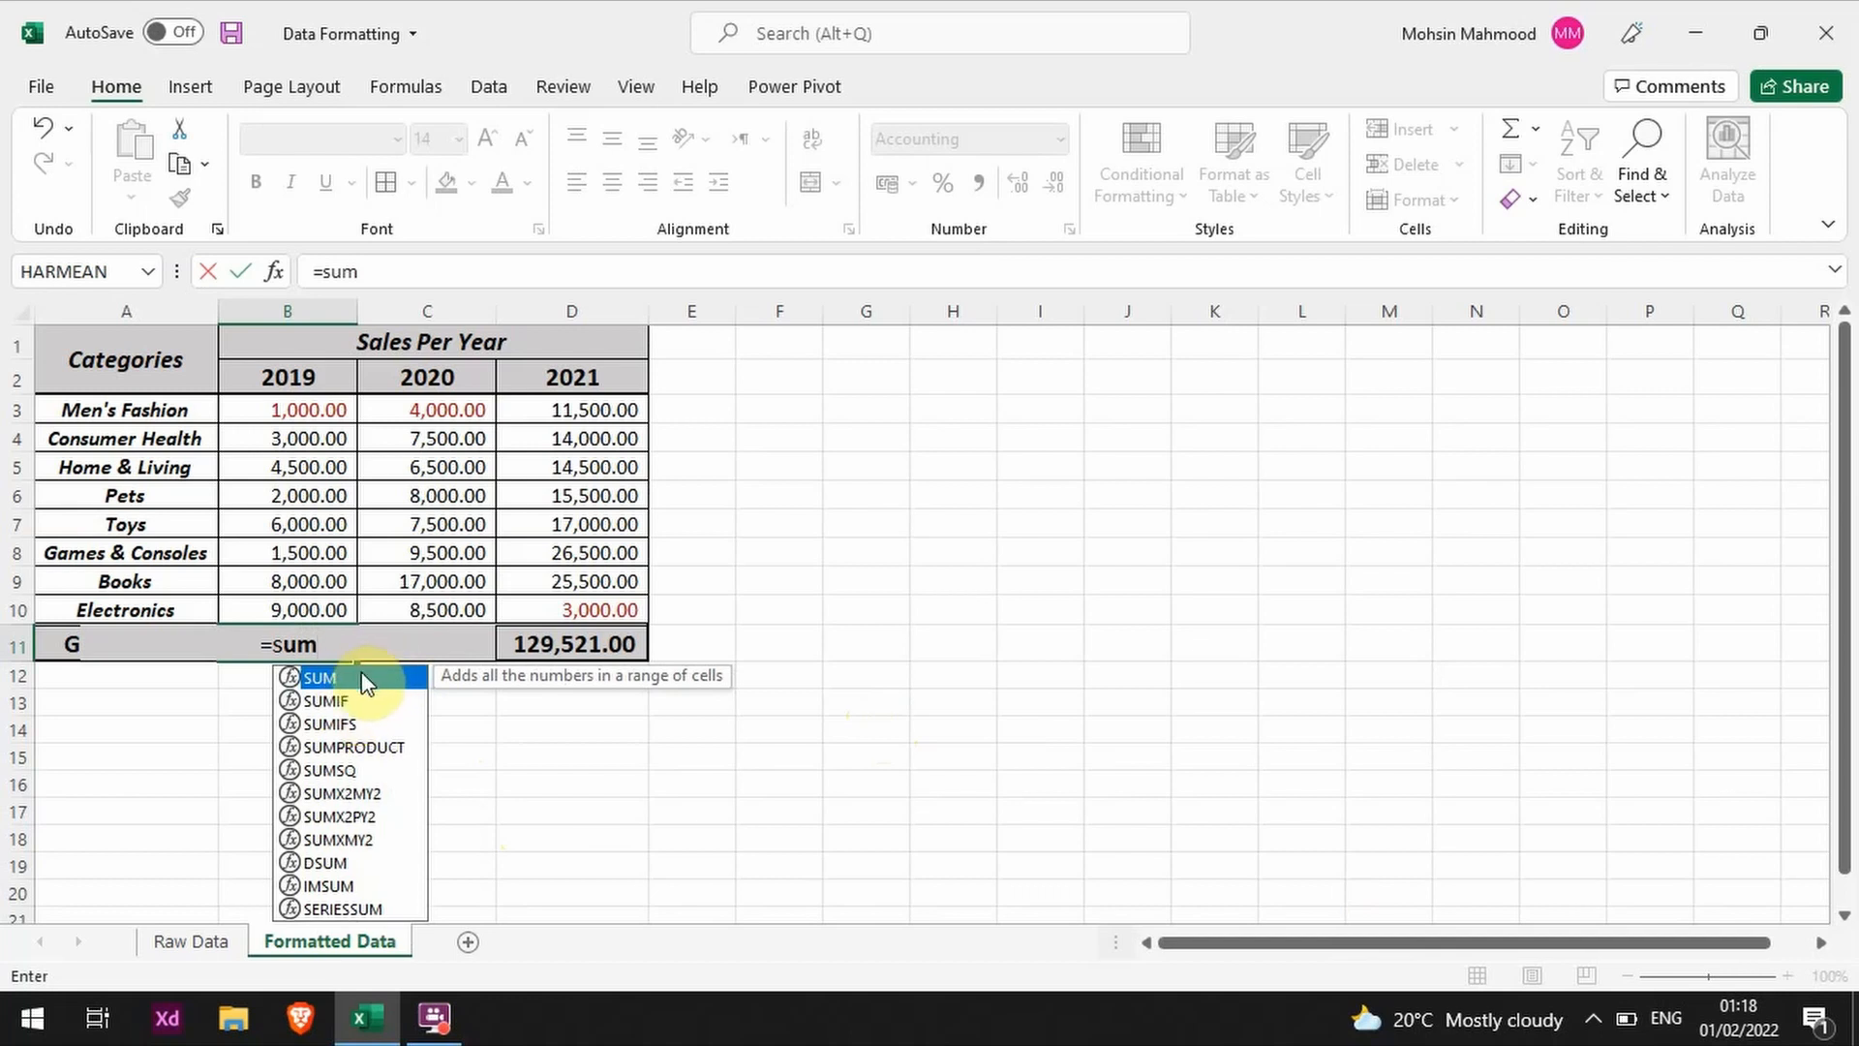
pyautogui.doubleClick(363, 676)
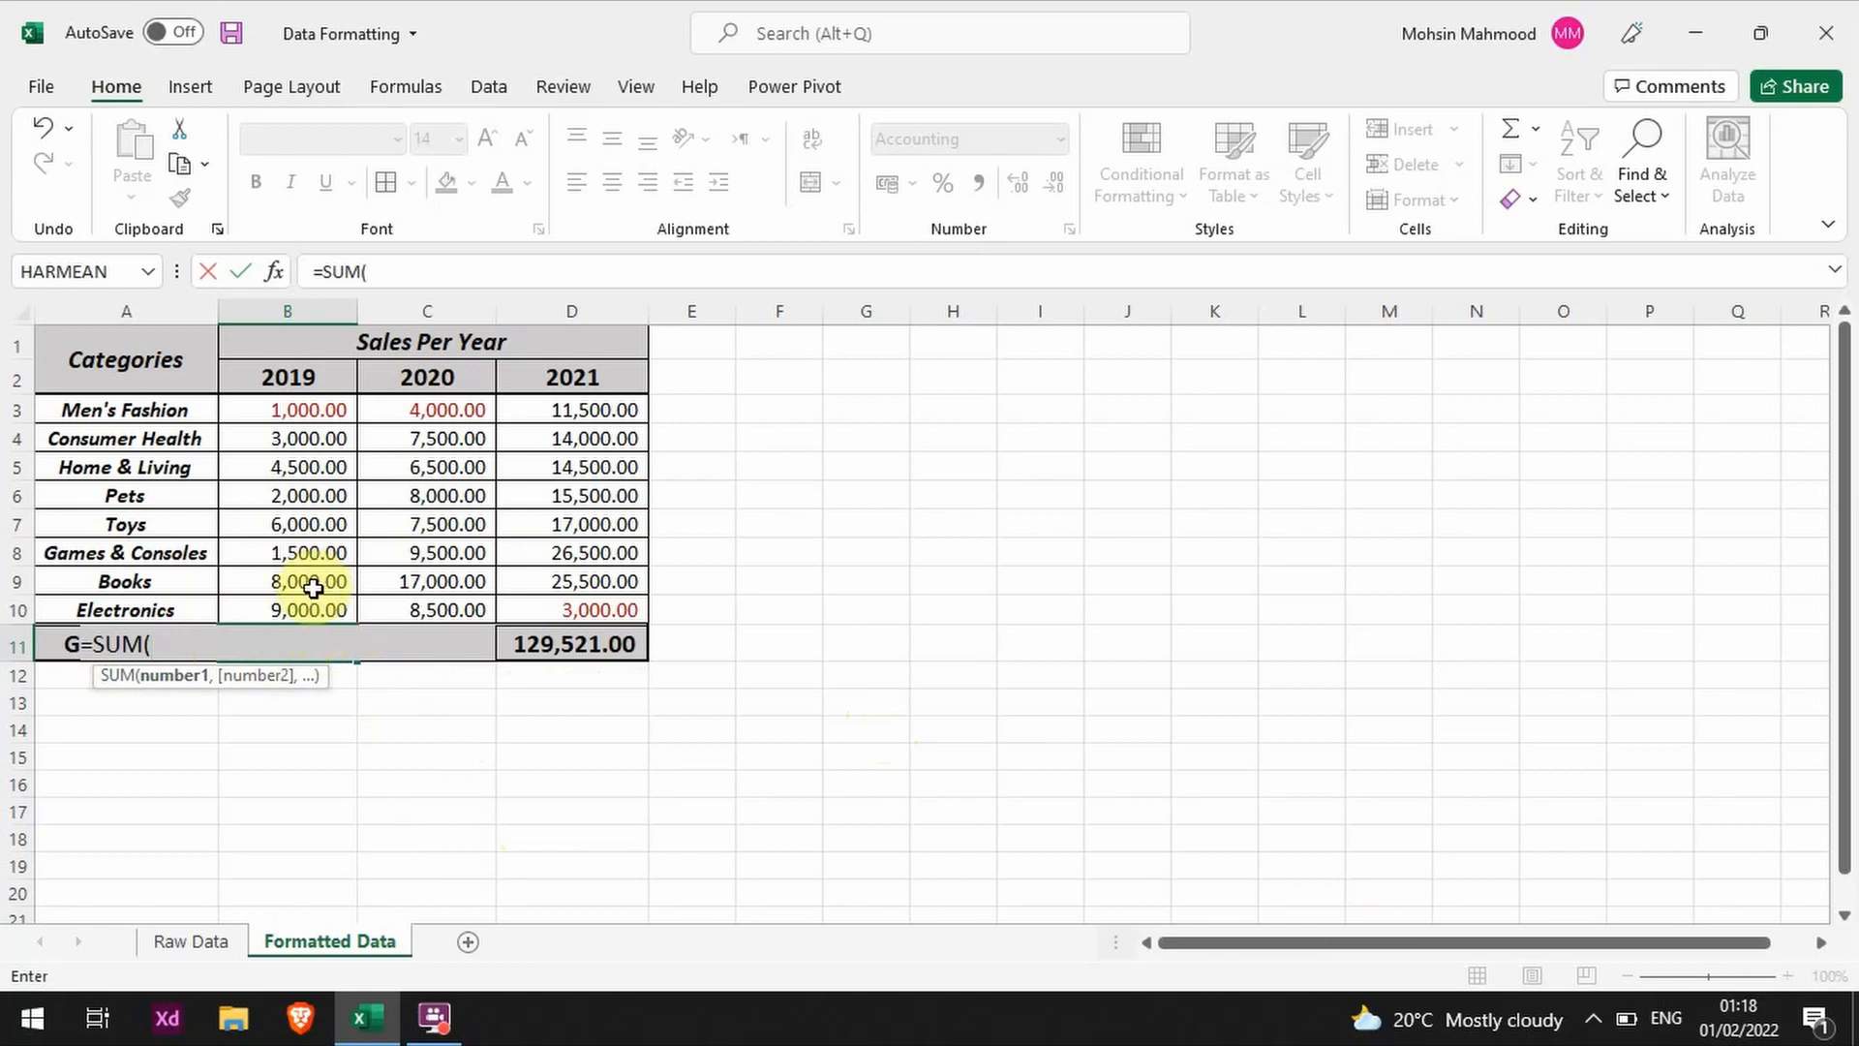
pyautogui.press('Escape')
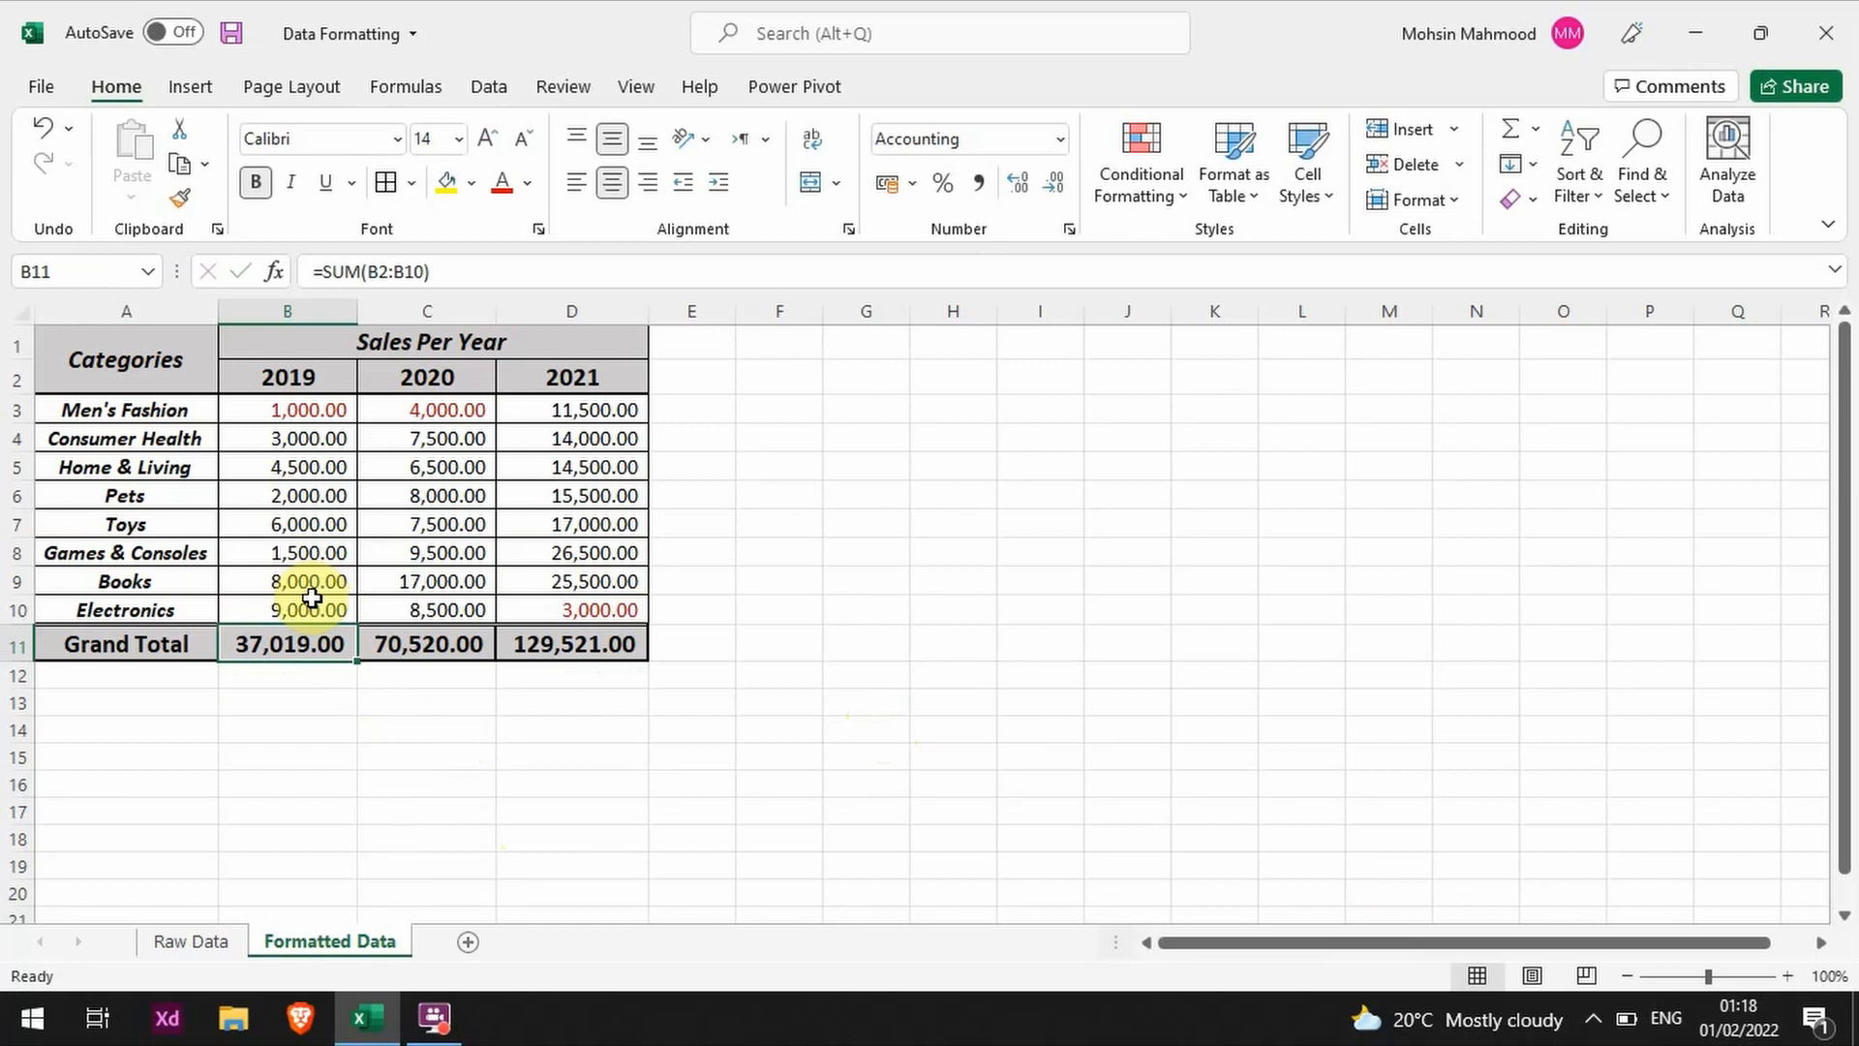
# Step: Start a SUM formula in B11 that adds the 2019 figures in B3, B4 and B5 individually with plus signs
pyautogui.write('=su')
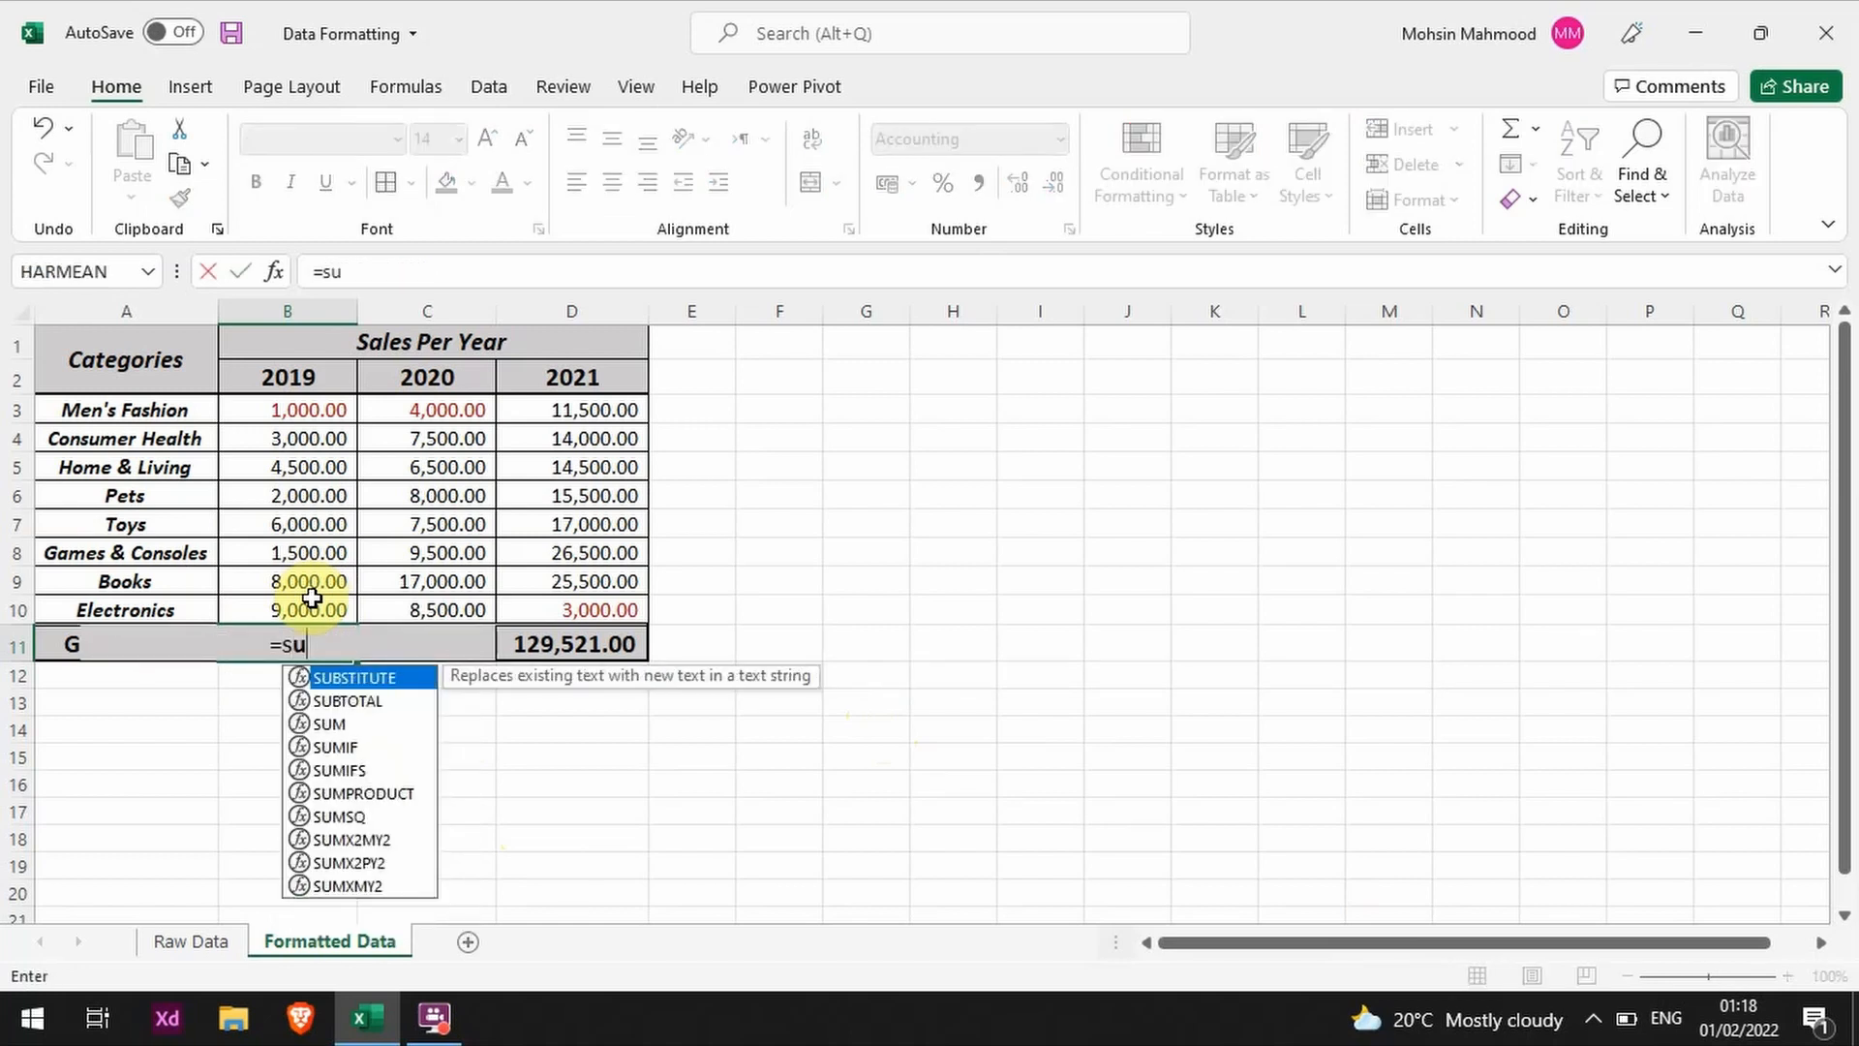
pyautogui.write('m')
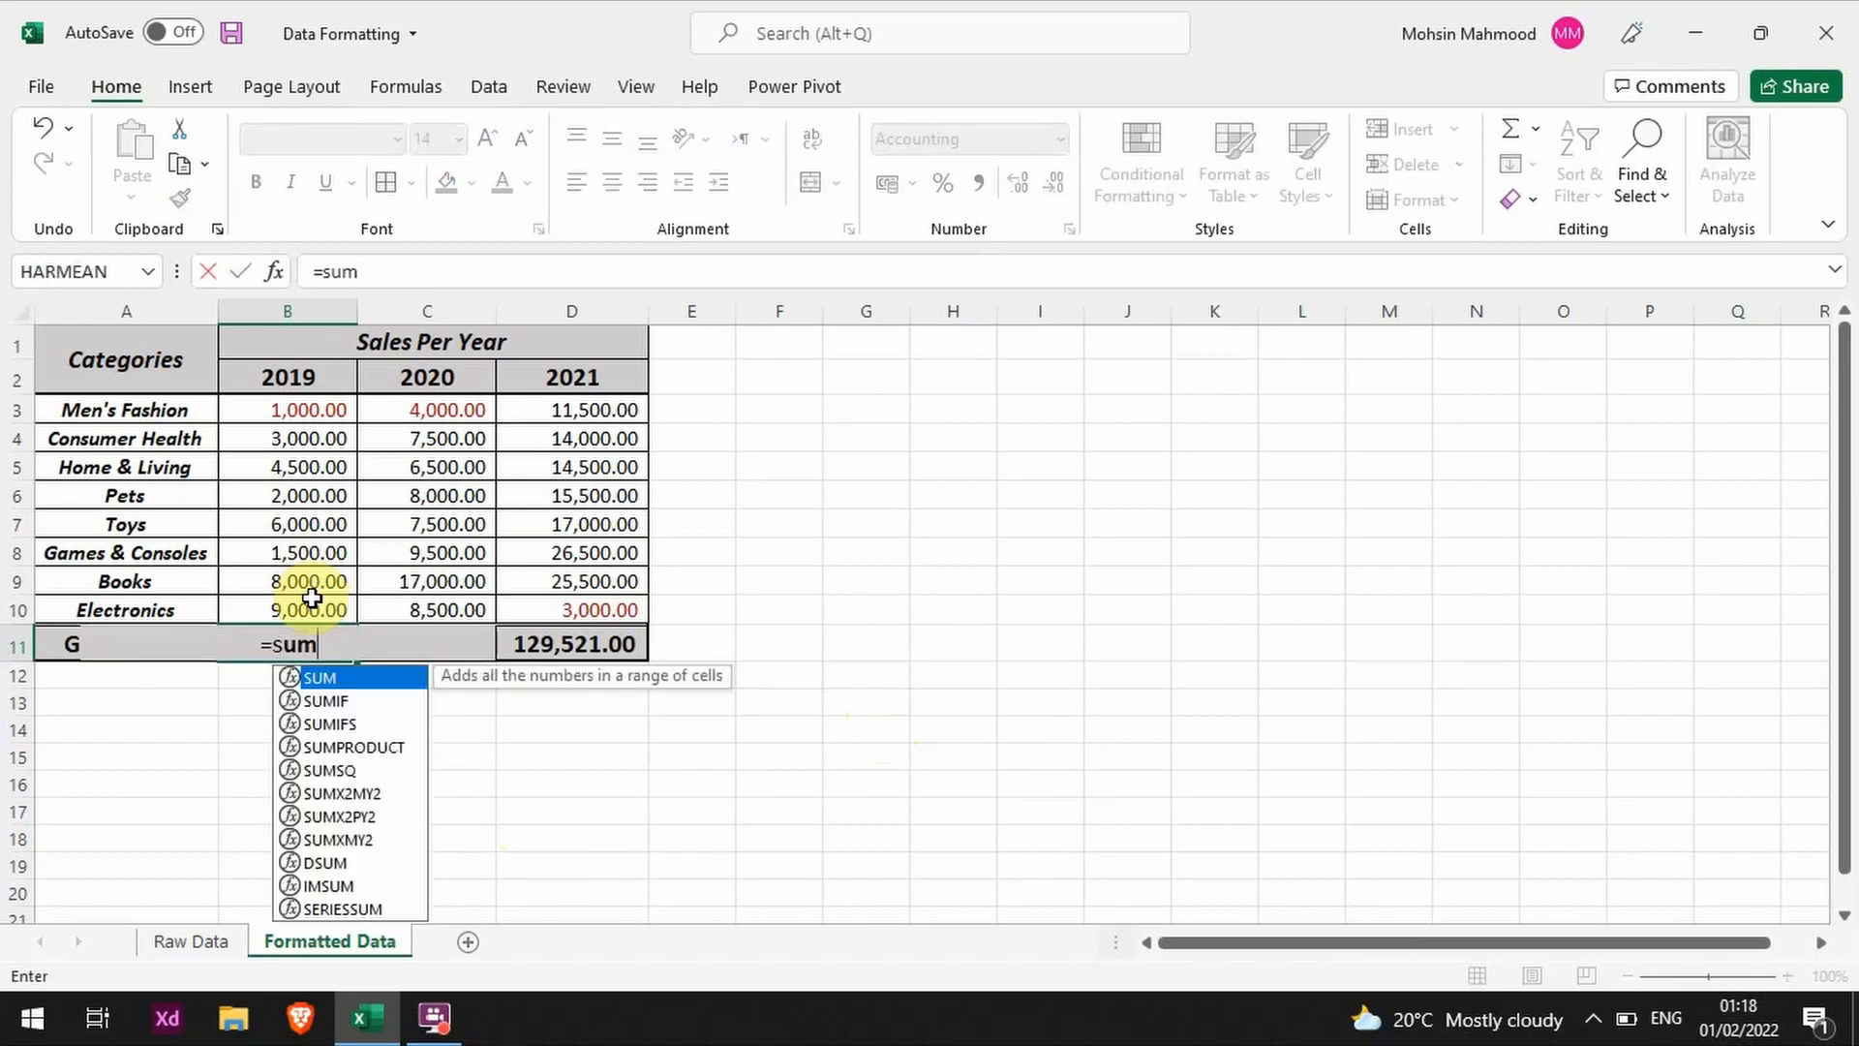
pyautogui.doubleClick(350, 677)
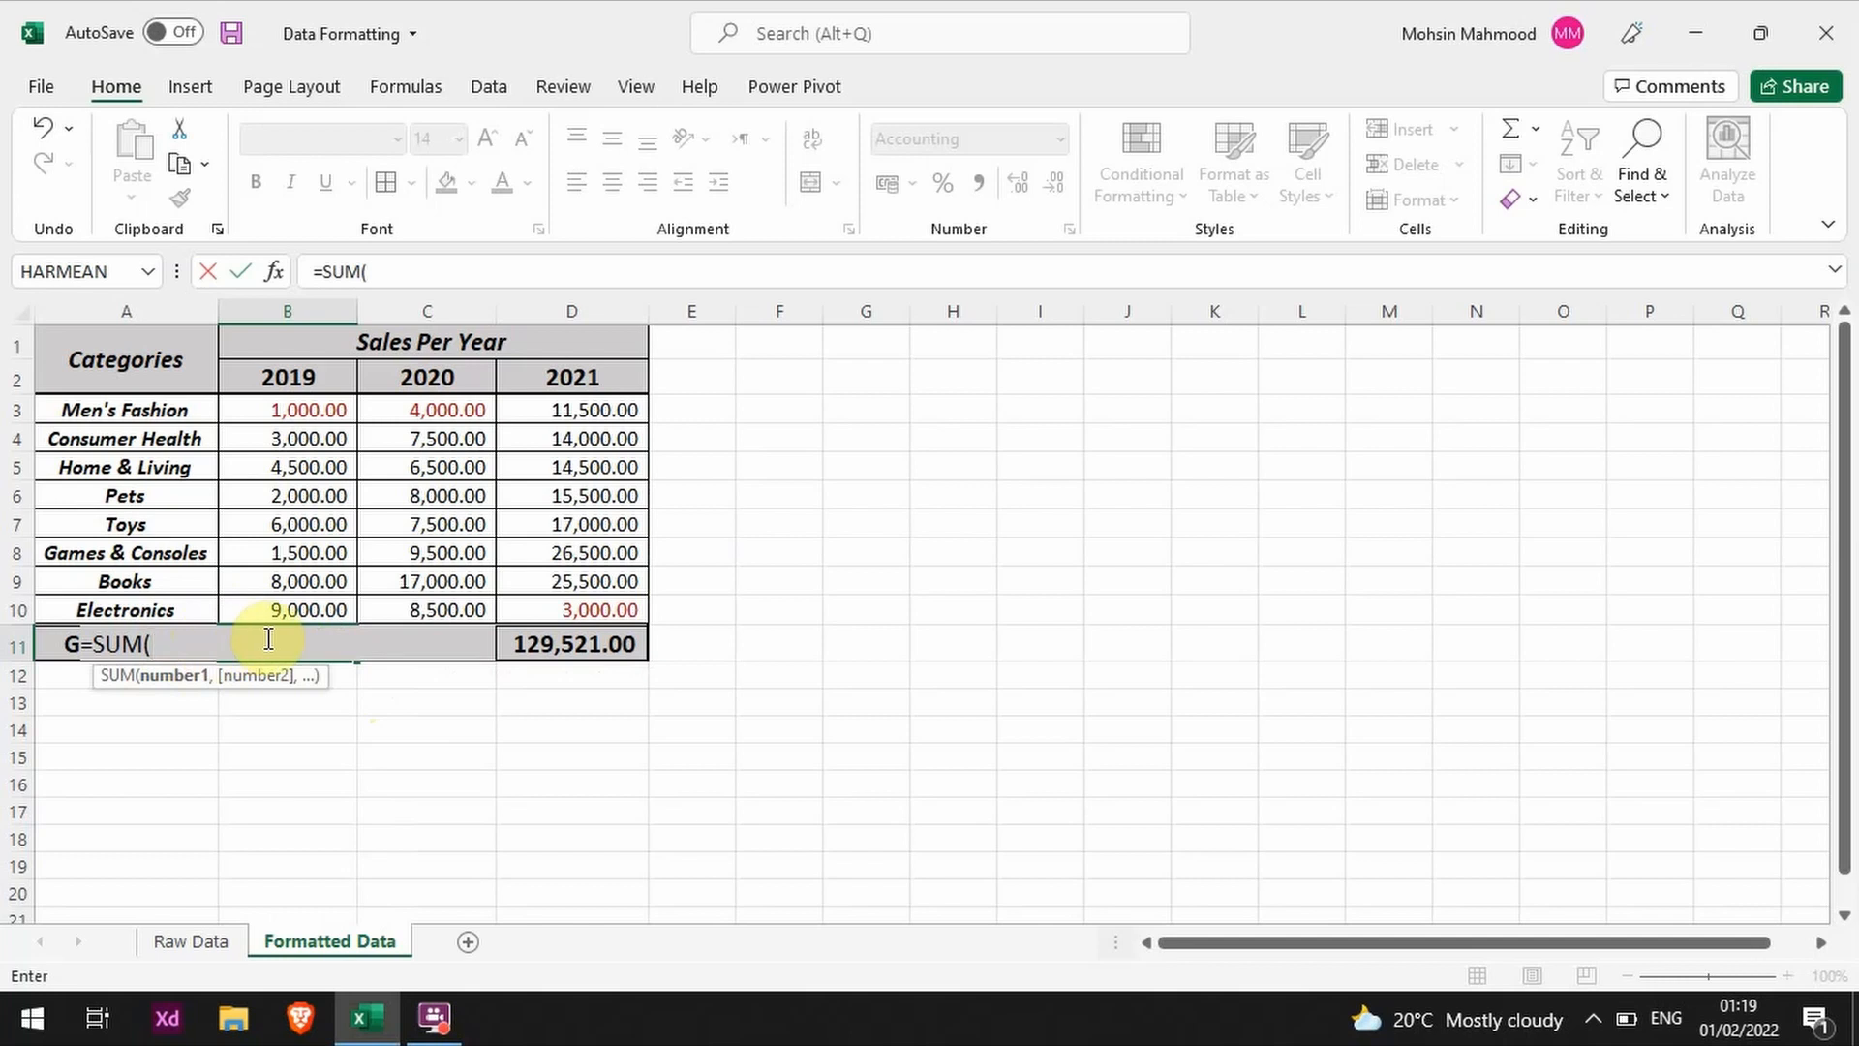
pyautogui.click(298, 414)
pyautogui.write('+')
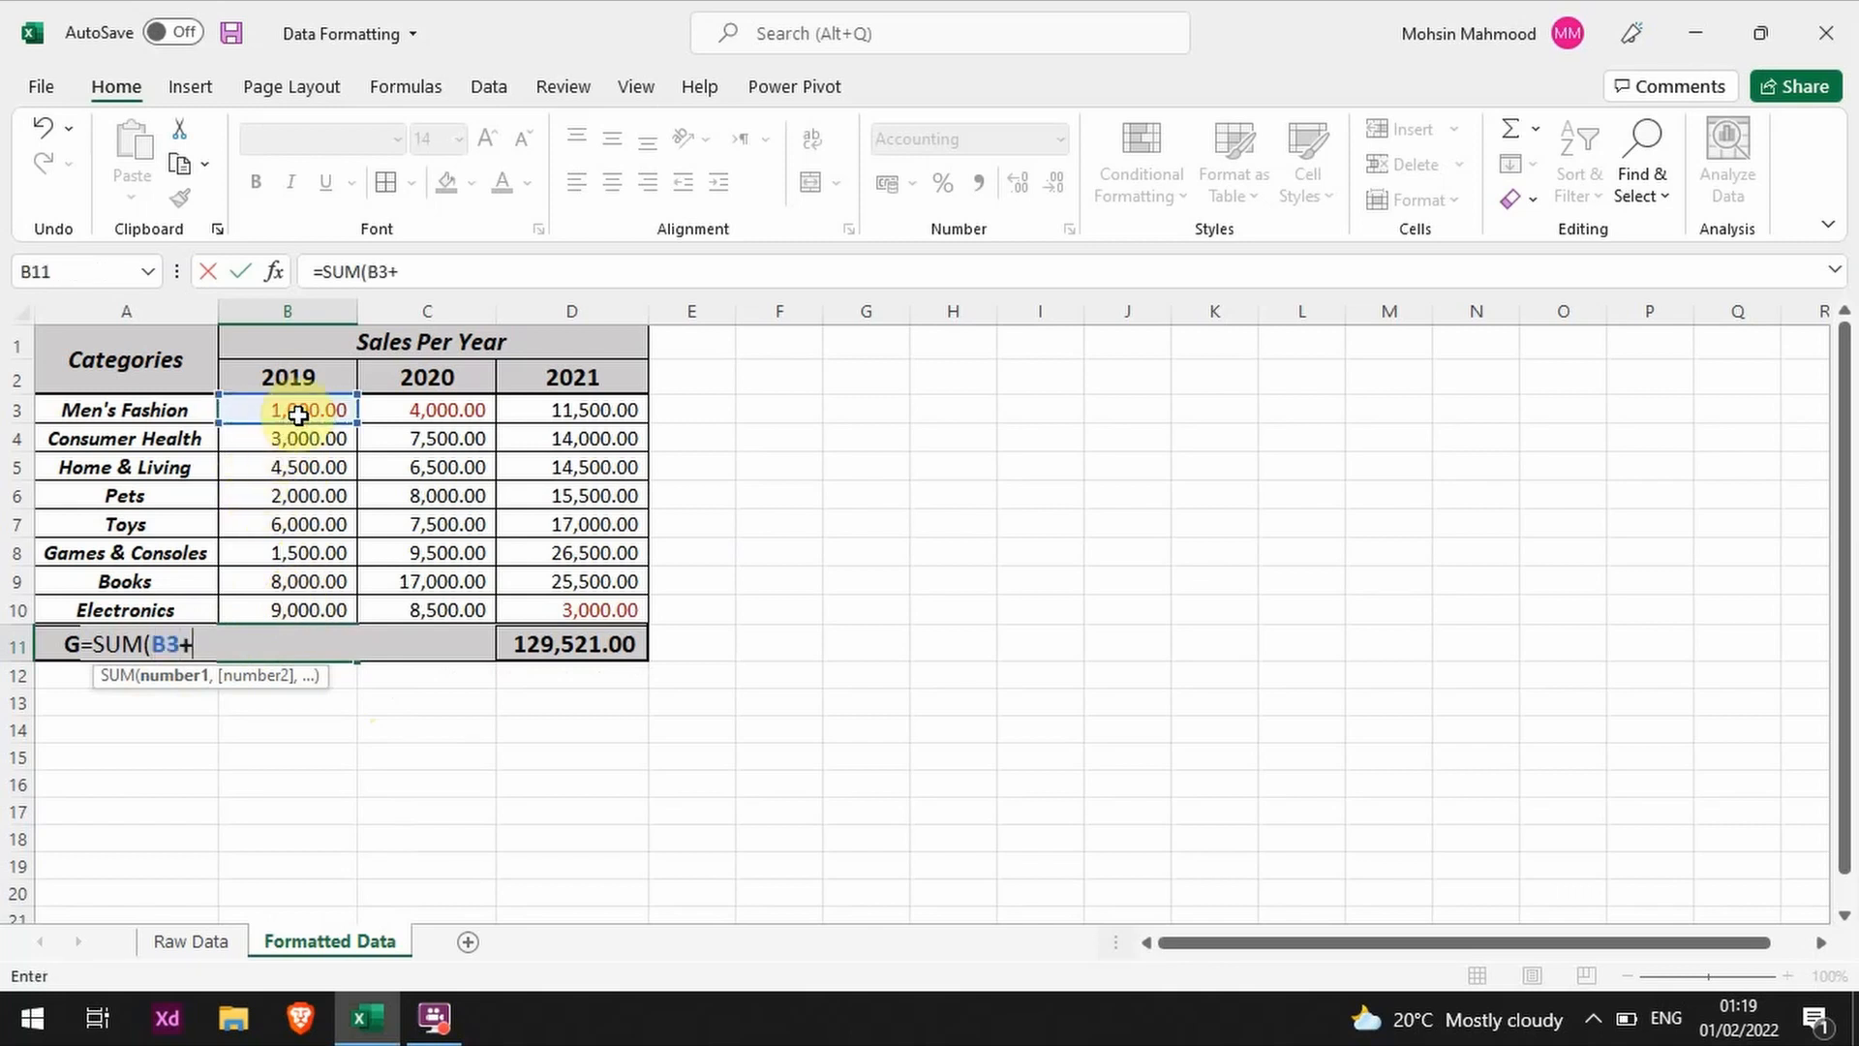
pyautogui.click(310, 435)
pyautogui.write('+')
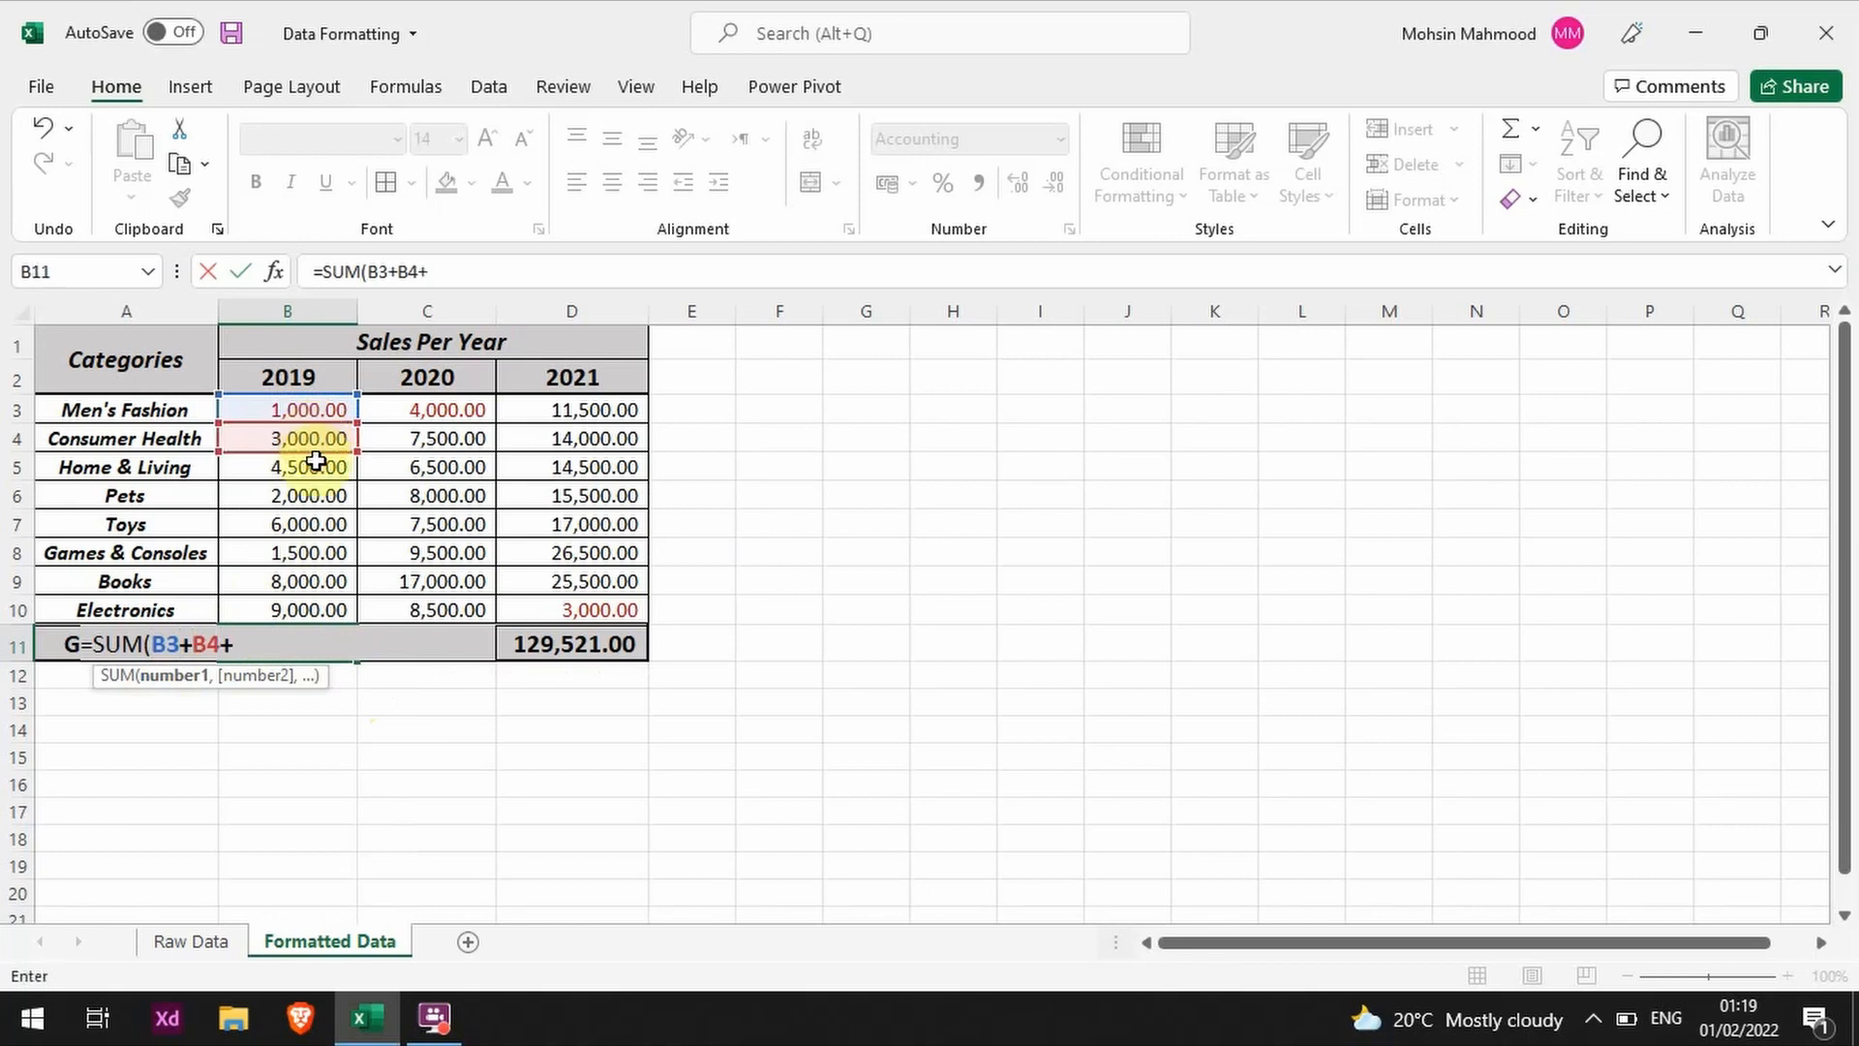
pyautogui.click(316, 463)
pyautogui.write('+')
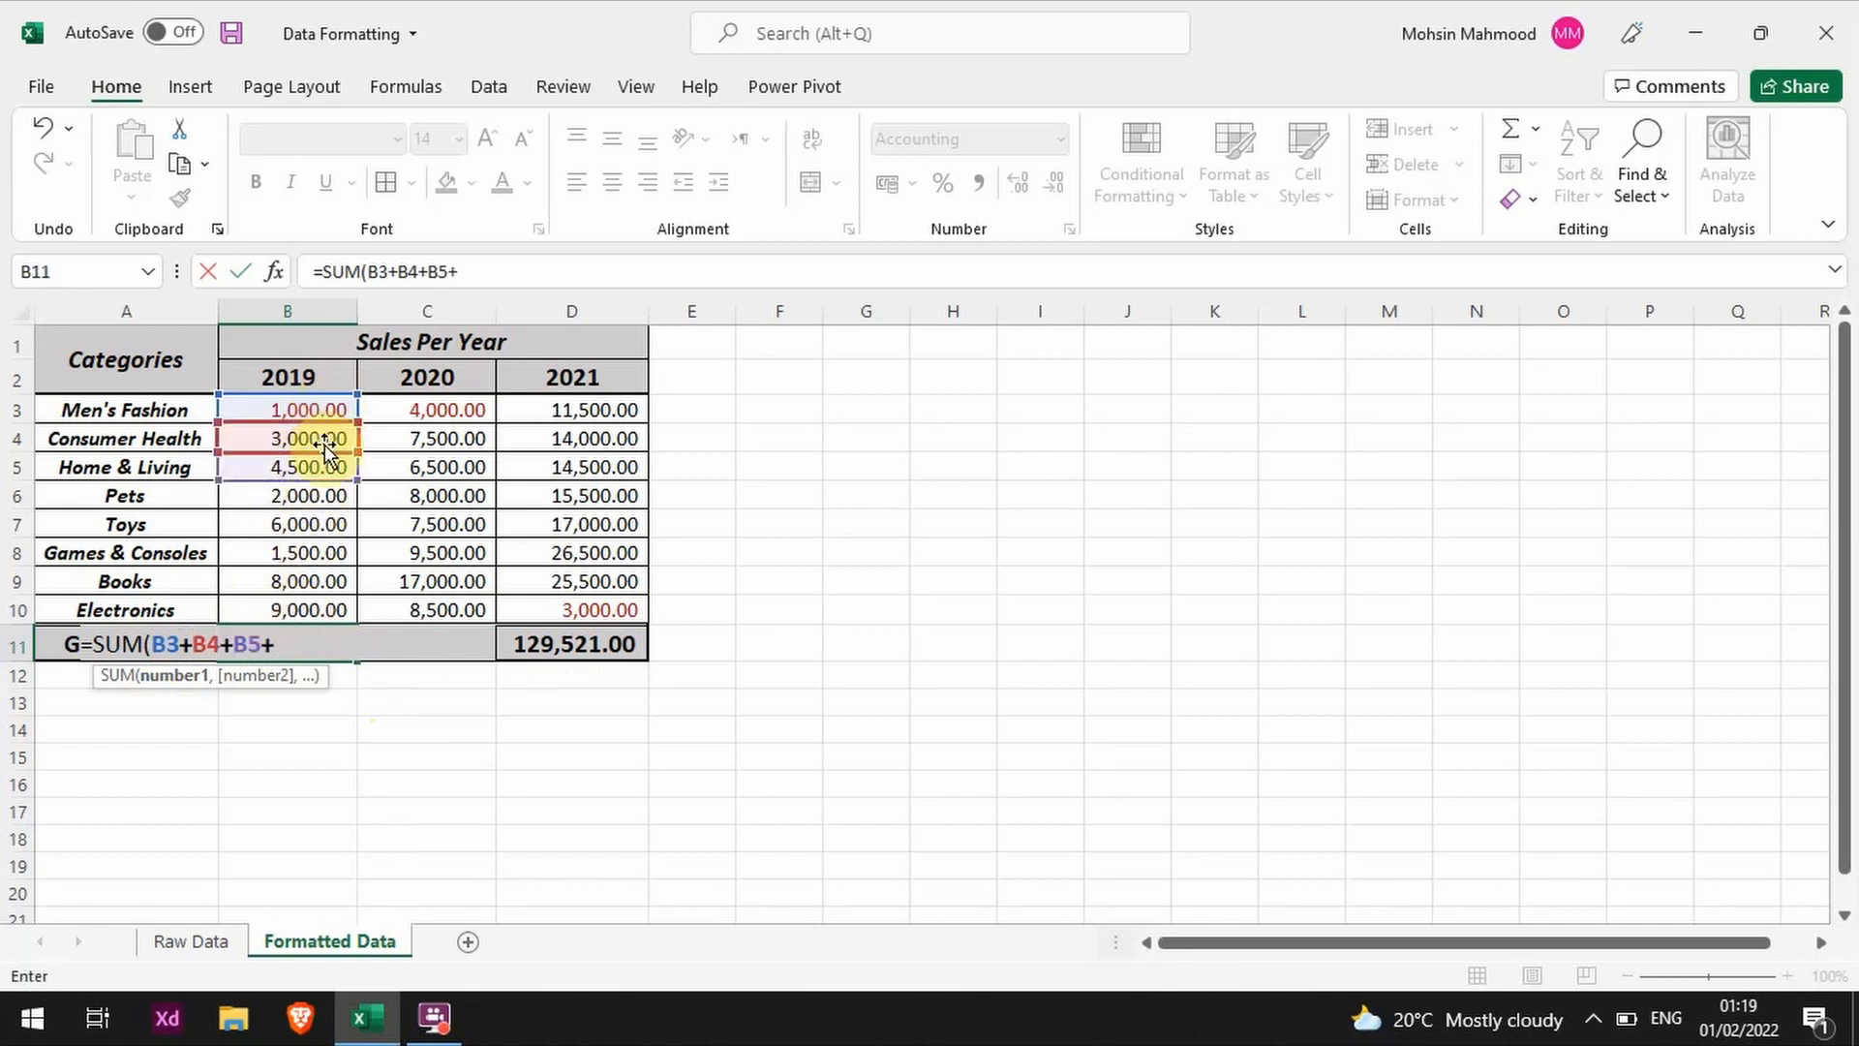
# Step: Try extending the B11 formula with B6 and further individual cell references joined by plus signs, and cancel the edit
pyautogui.press('Down')
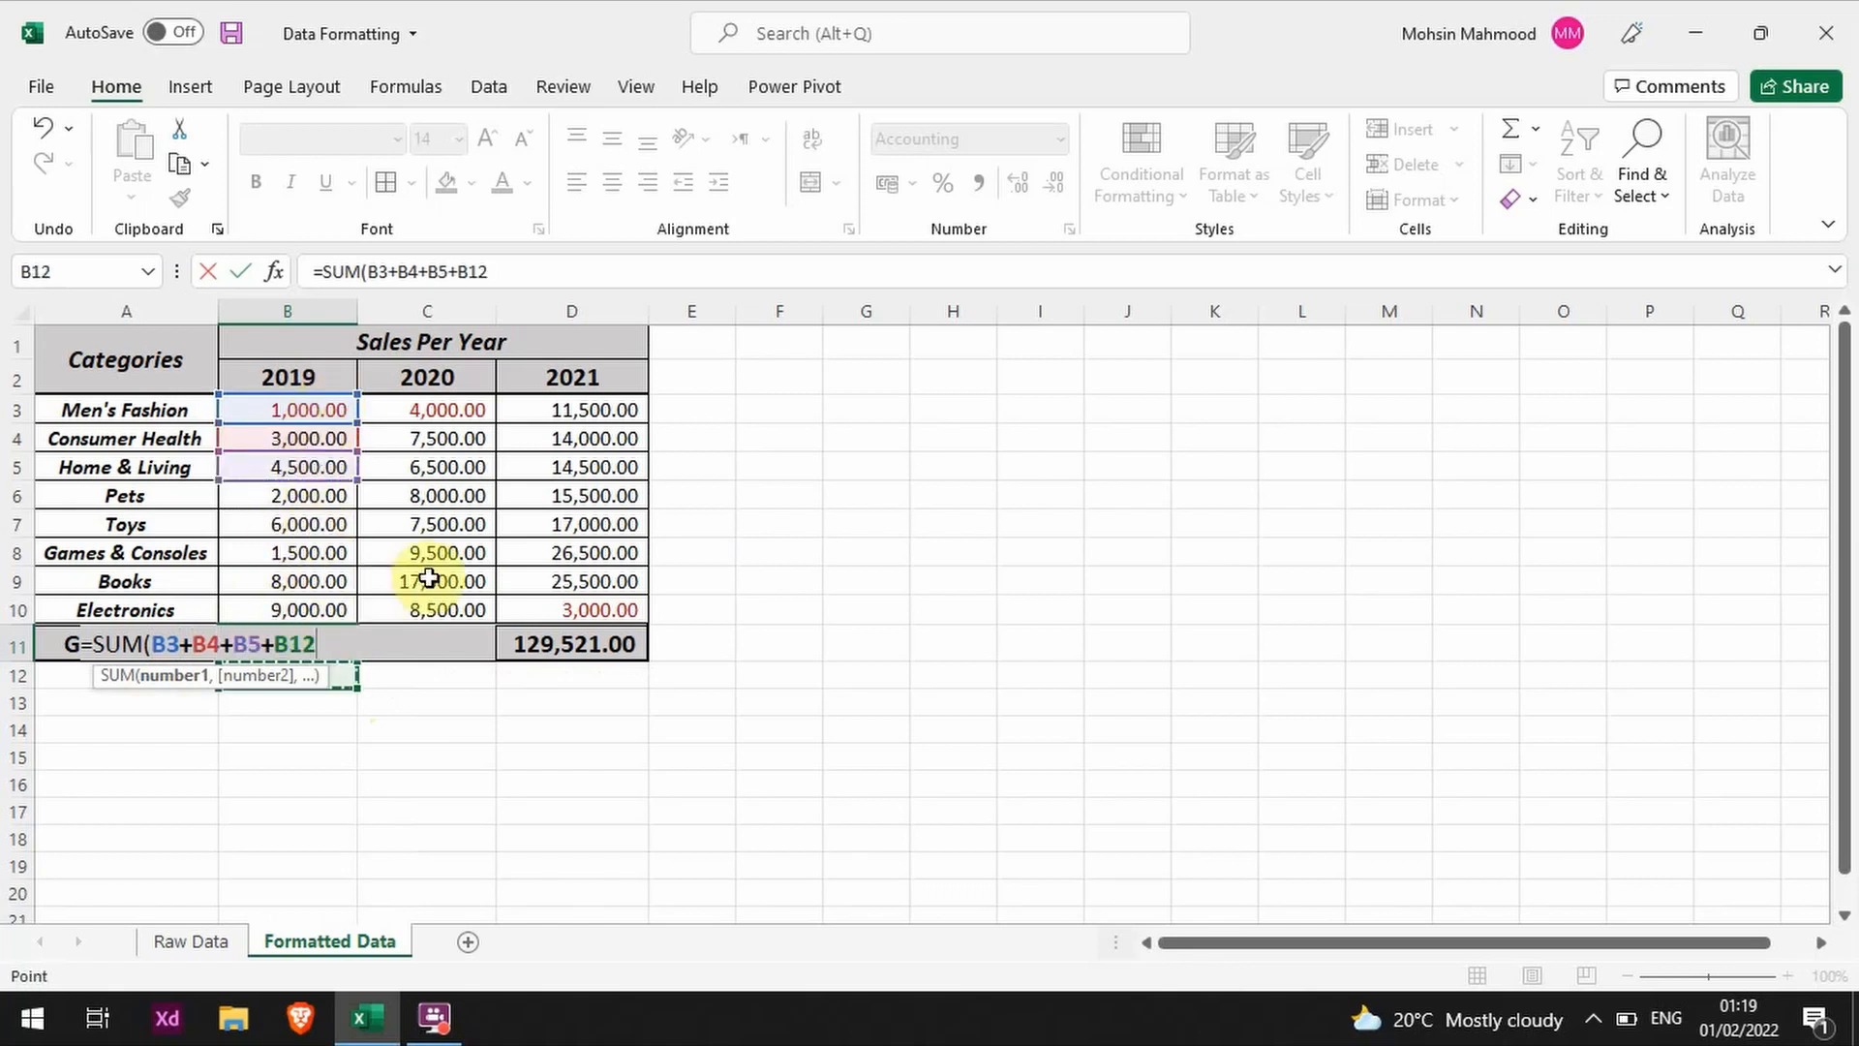
pyautogui.press('Up')
pyautogui.press('Up')
pyautogui.press('Up')
pyautogui.press('Up')
pyautogui.press('Up')
pyautogui.press('Up')
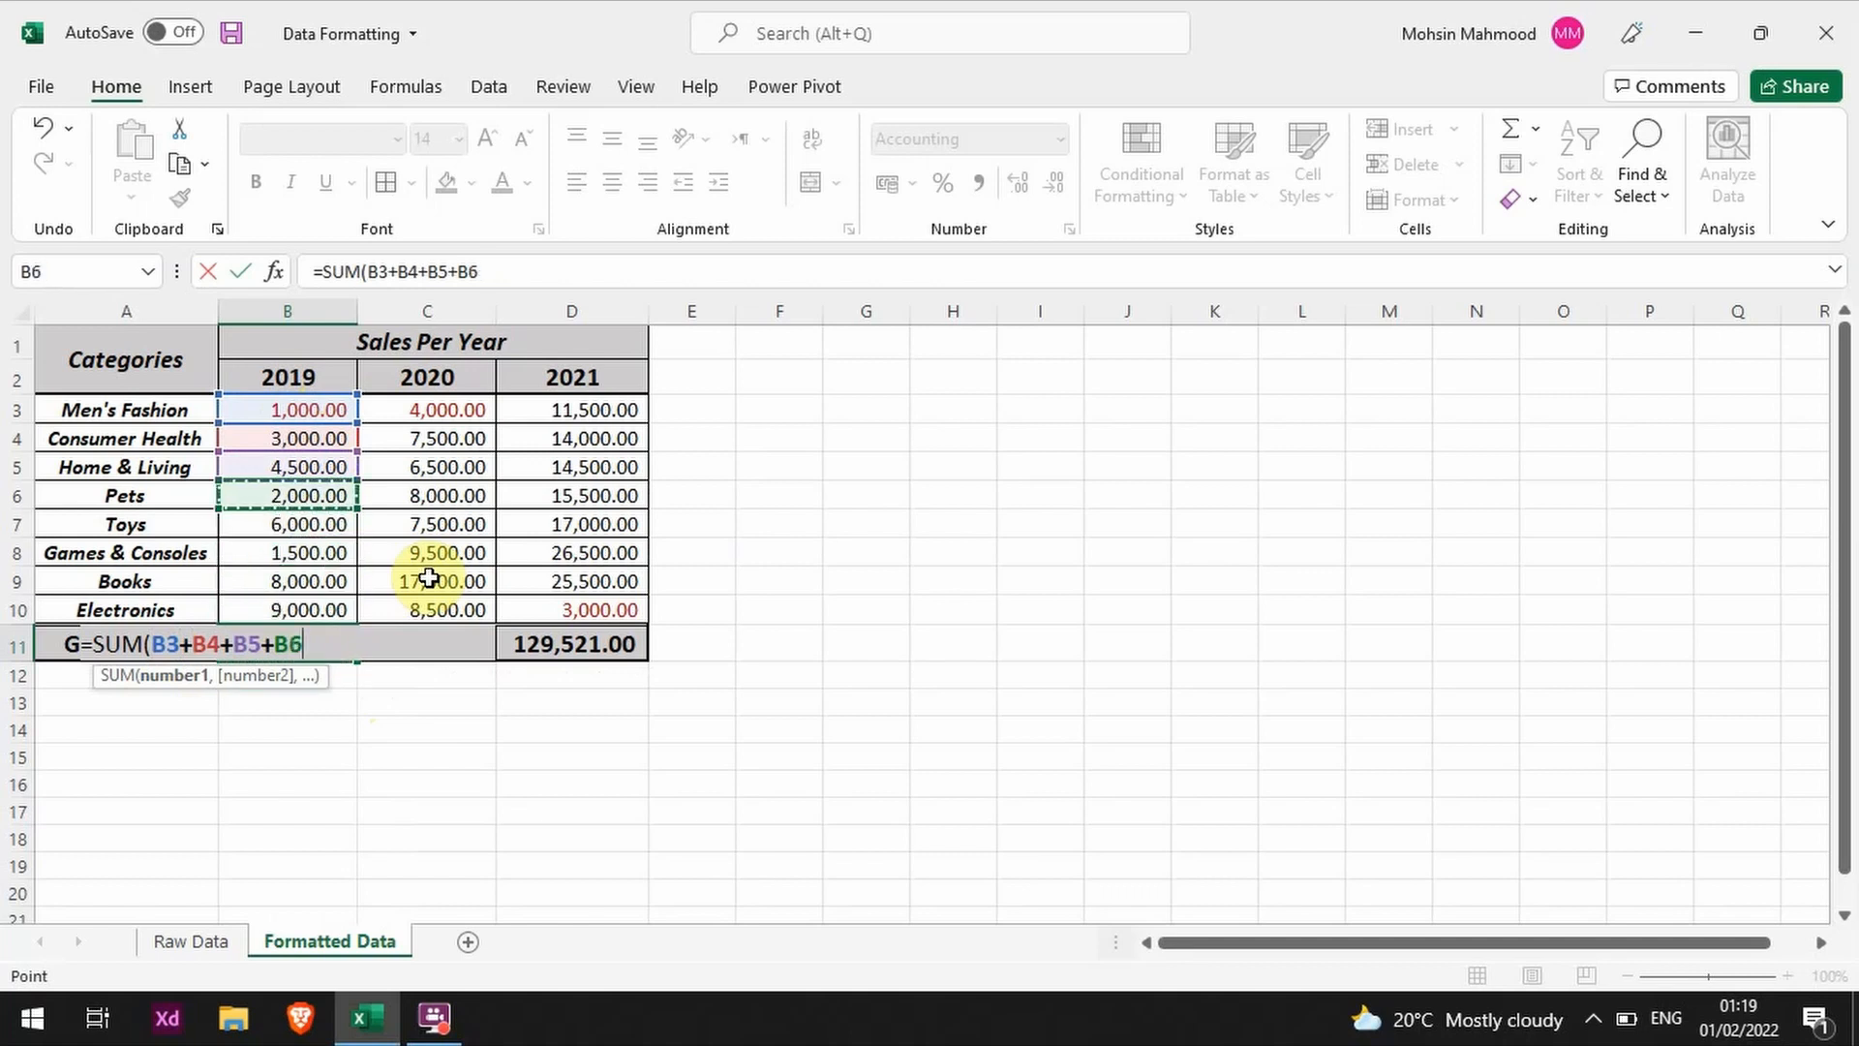
pyautogui.write('+')
pyautogui.press('Down')
pyautogui.write('+')
pyautogui.press('Up')
pyautogui.press('Up')
pyautogui.write('+')
pyautogui.press('Up')
pyautogui.write('+')
pyautogui.press('Up')
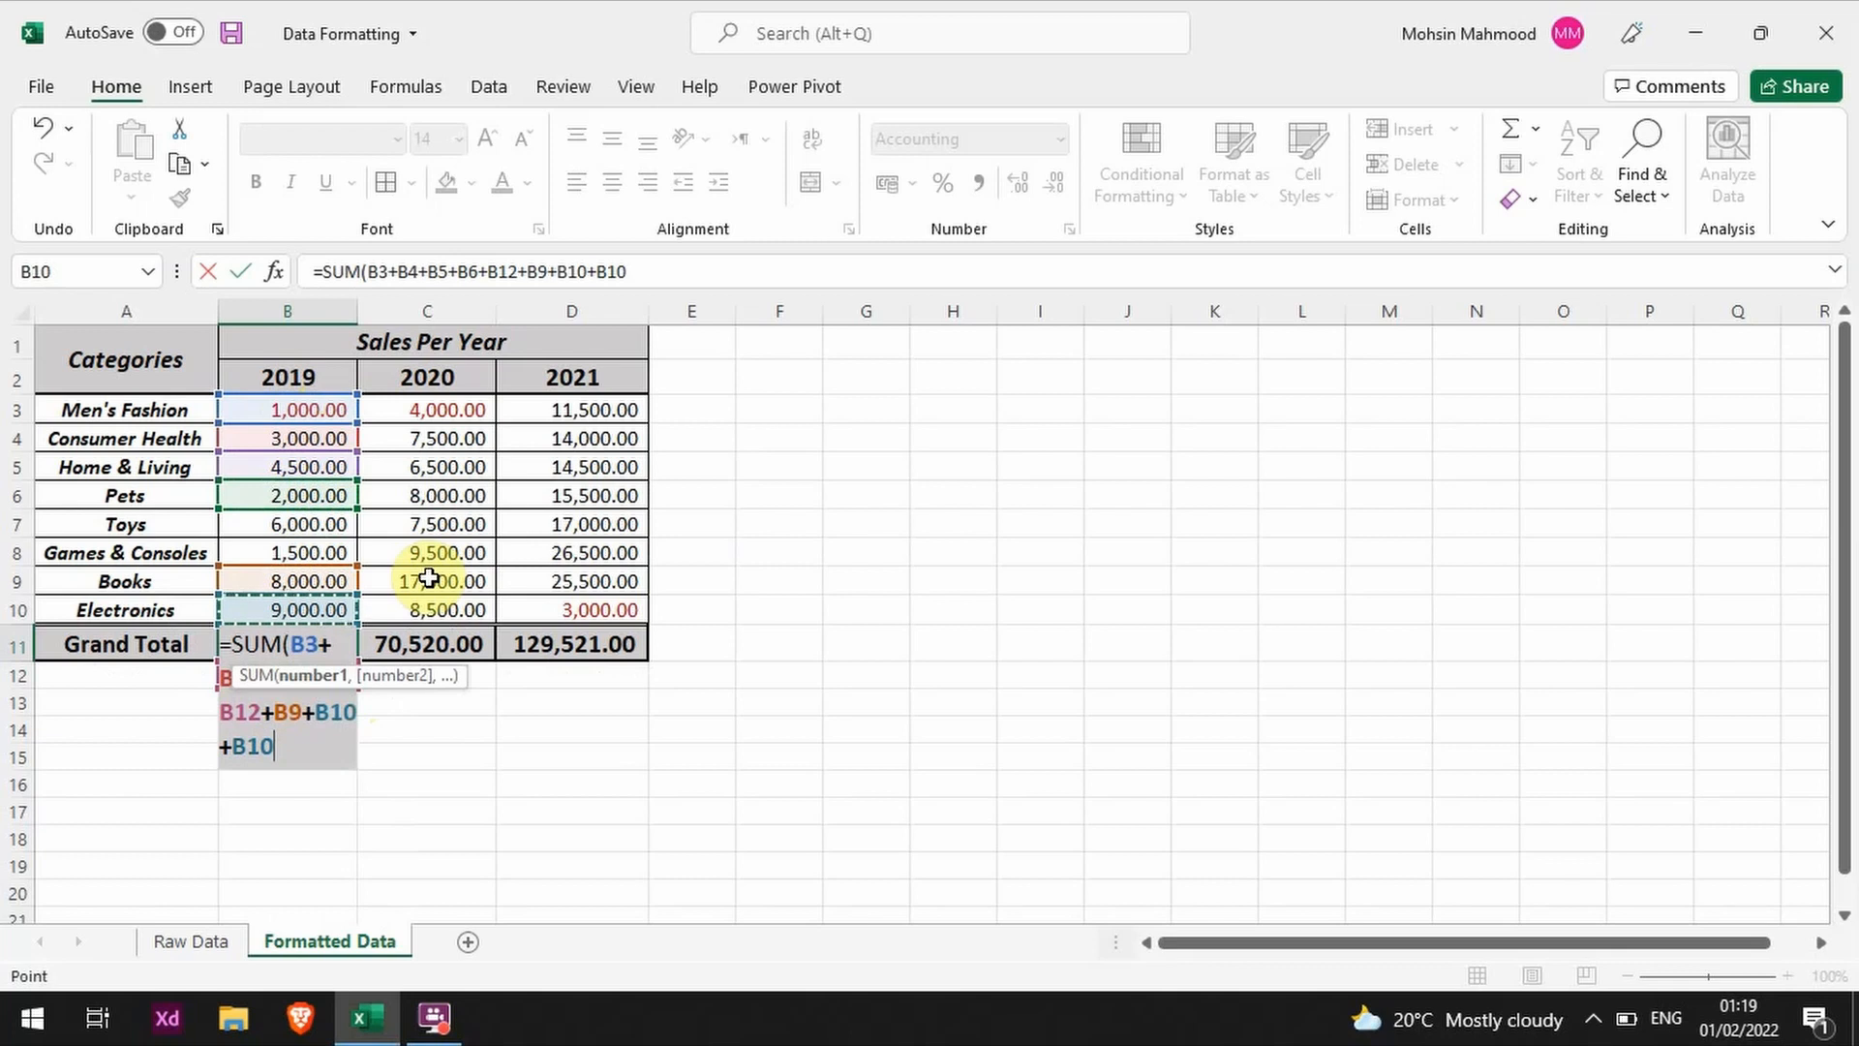
pyautogui.press('Escape')
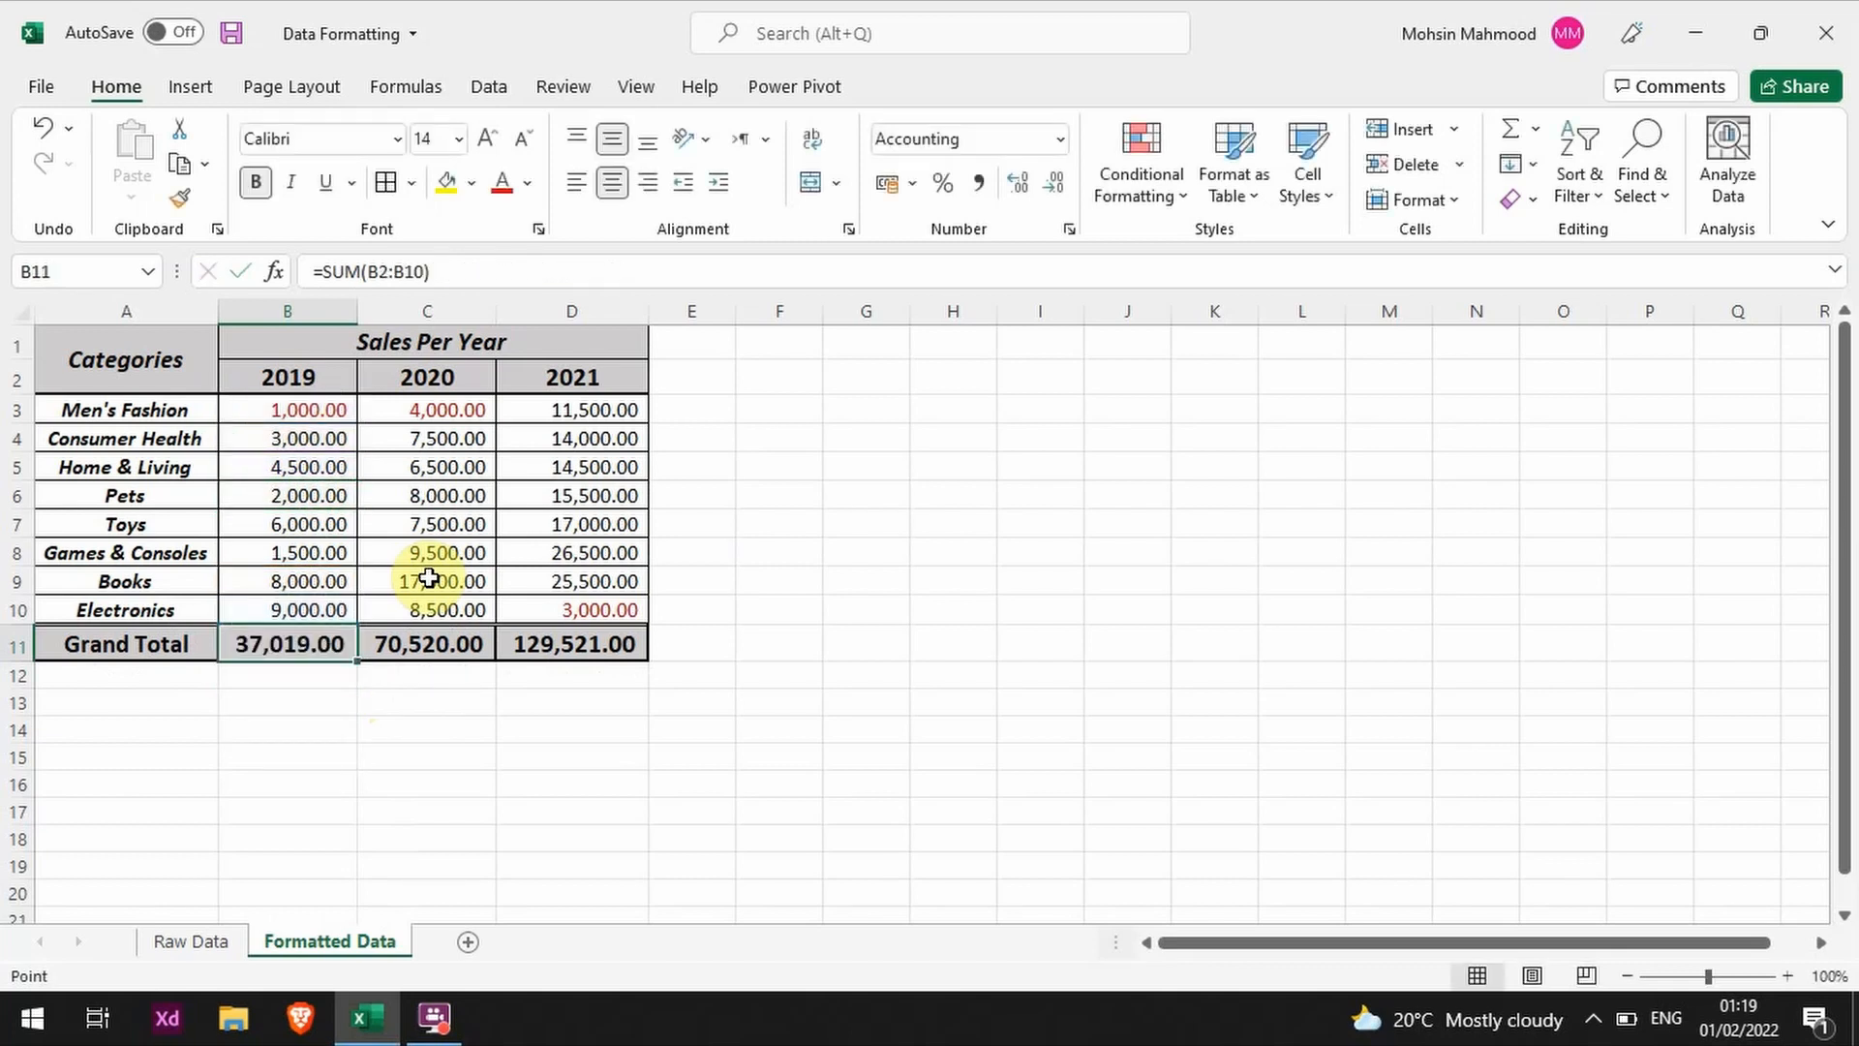
# Step: Replace the 2019 Grand Total formula in B11 with a SUM over the range B3:B10
pyautogui.write('=sum')
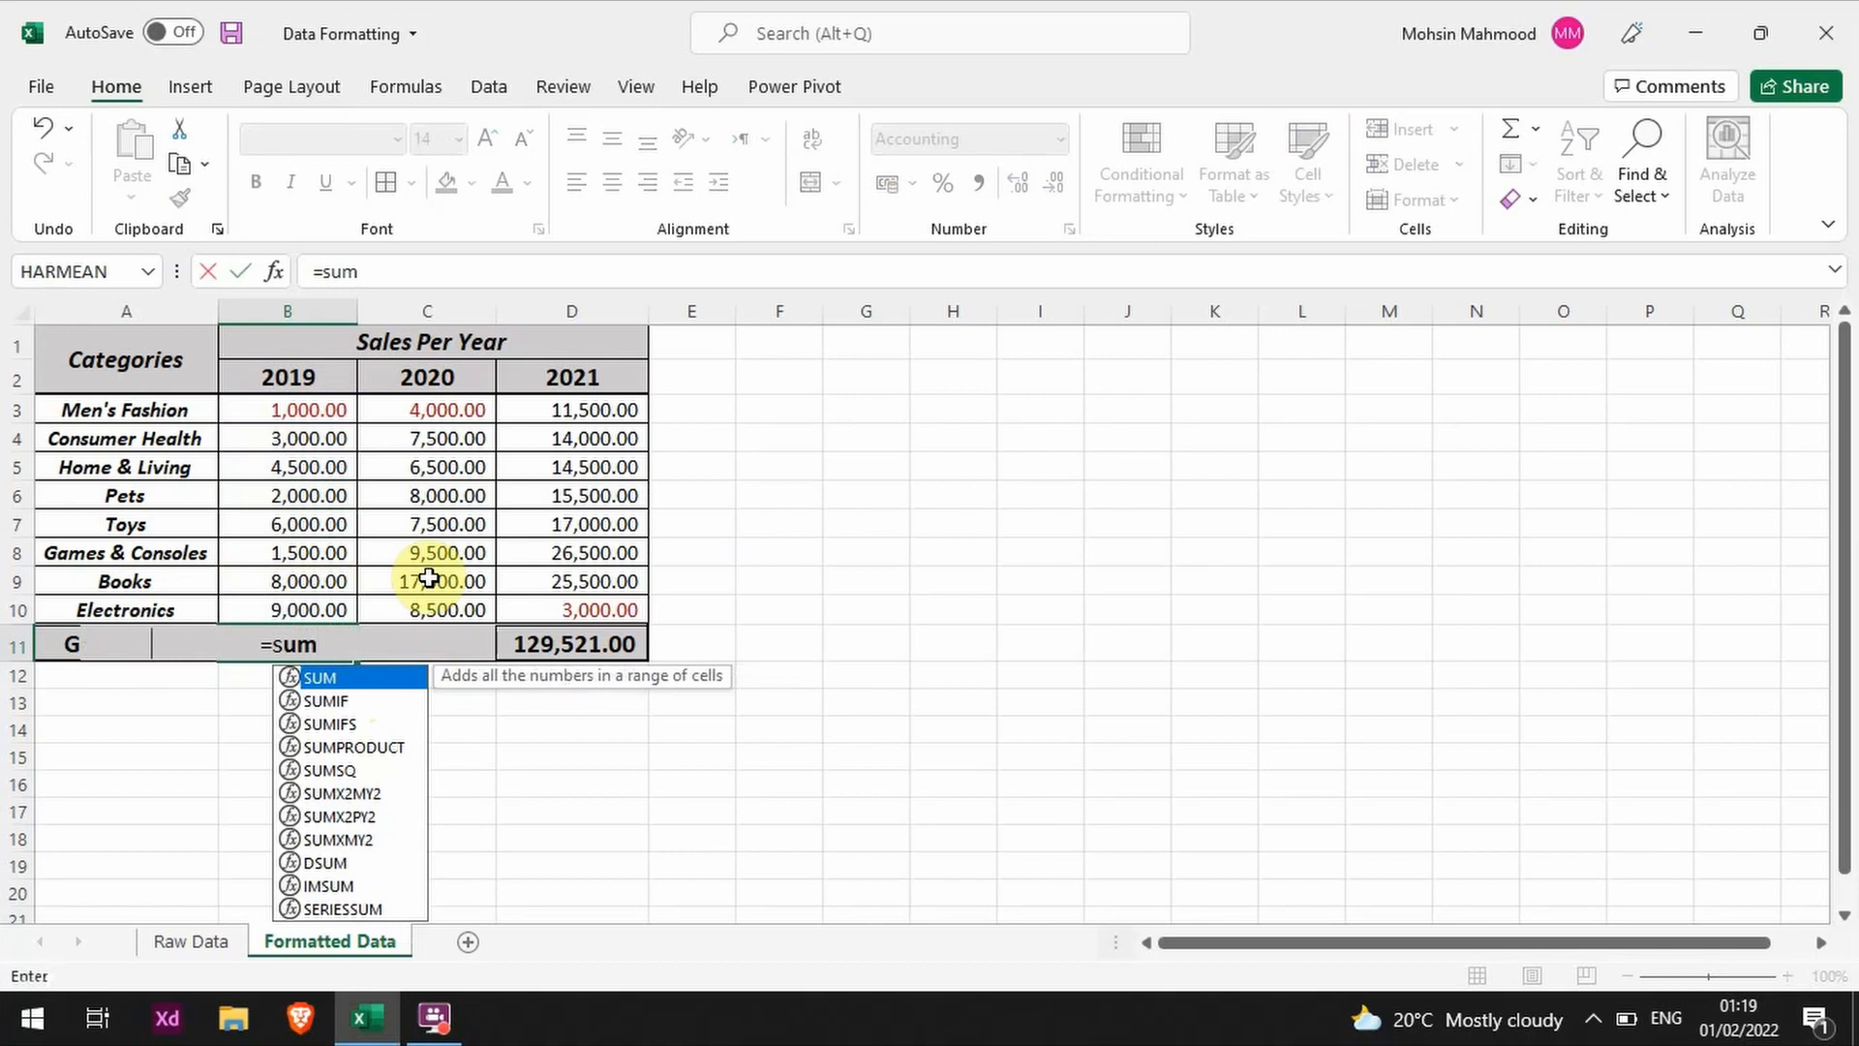
pyautogui.press('Tab')
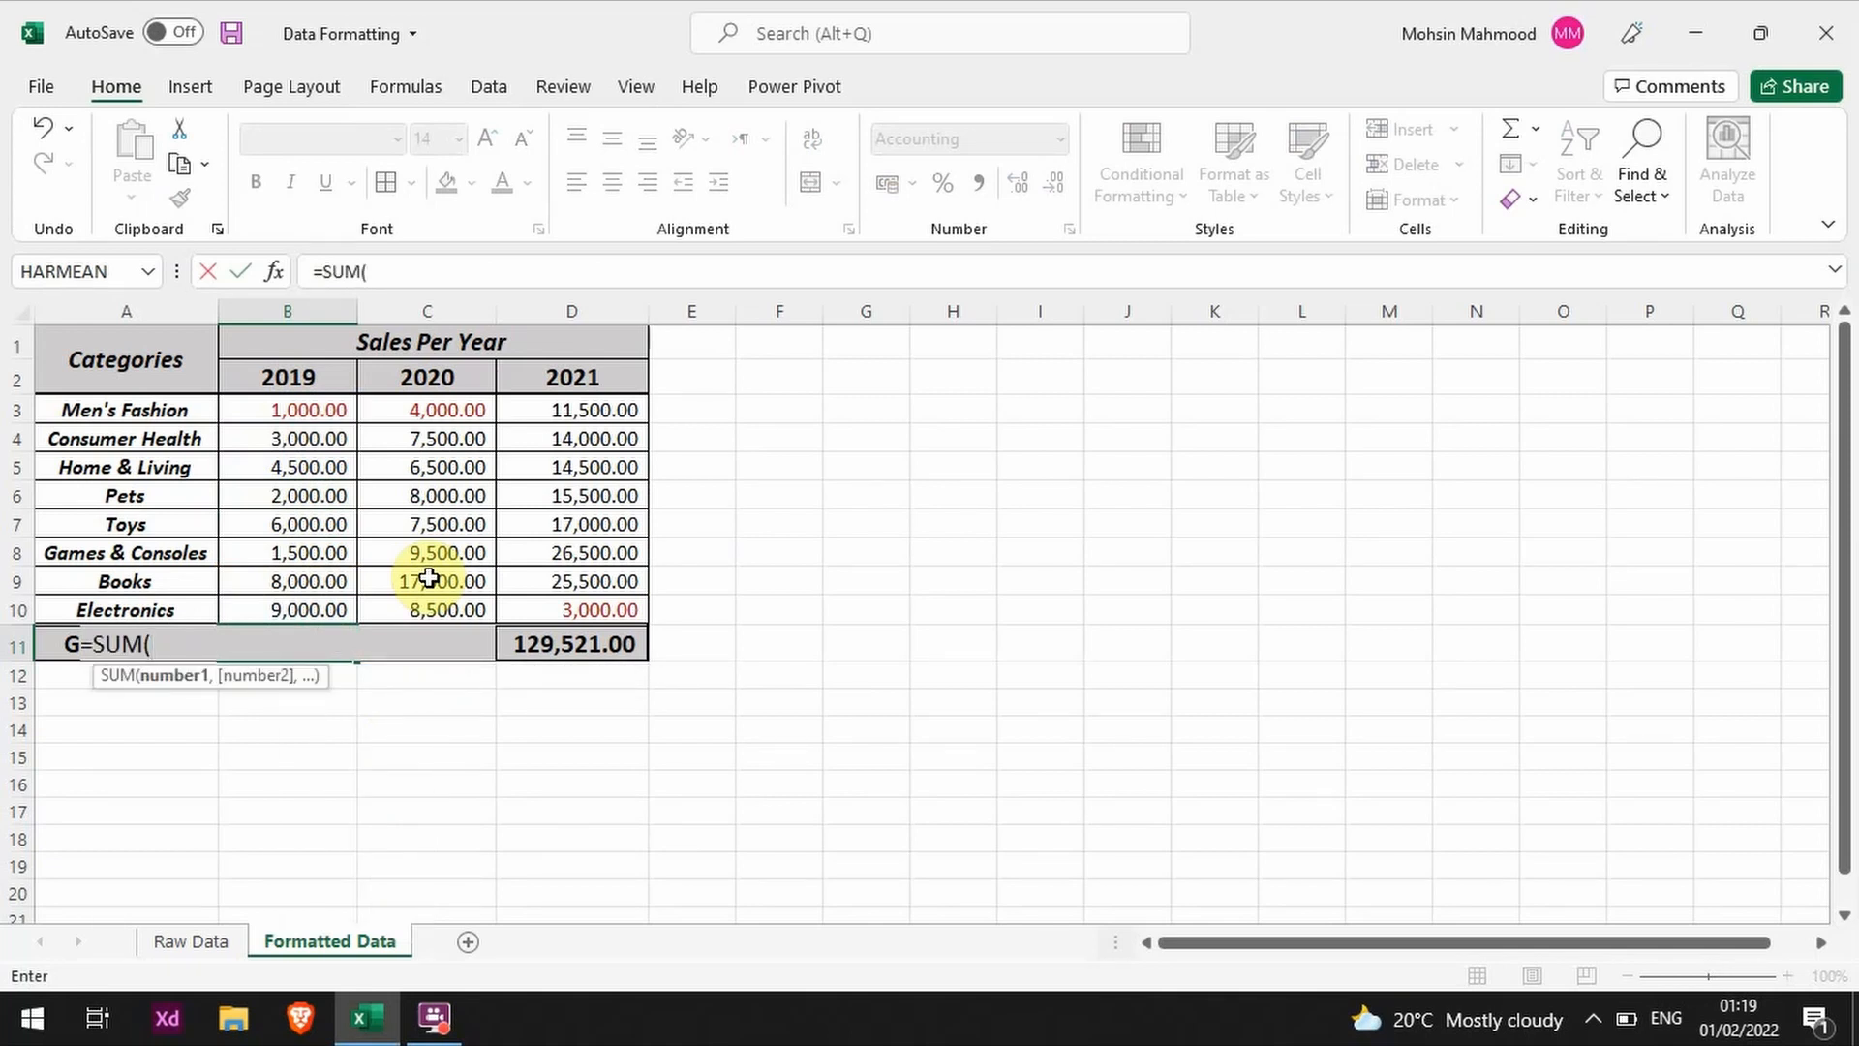
pyautogui.press('Up')
pyautogui.hotkey('shift', 'Up')
pyautogui.hotkey('shift', 'Up')
pyautogui.hotkey('shift', 'Up')
pyautogui.hotkey('shift', 'Up')
pyautogui.hotkey('shift', 'Up')
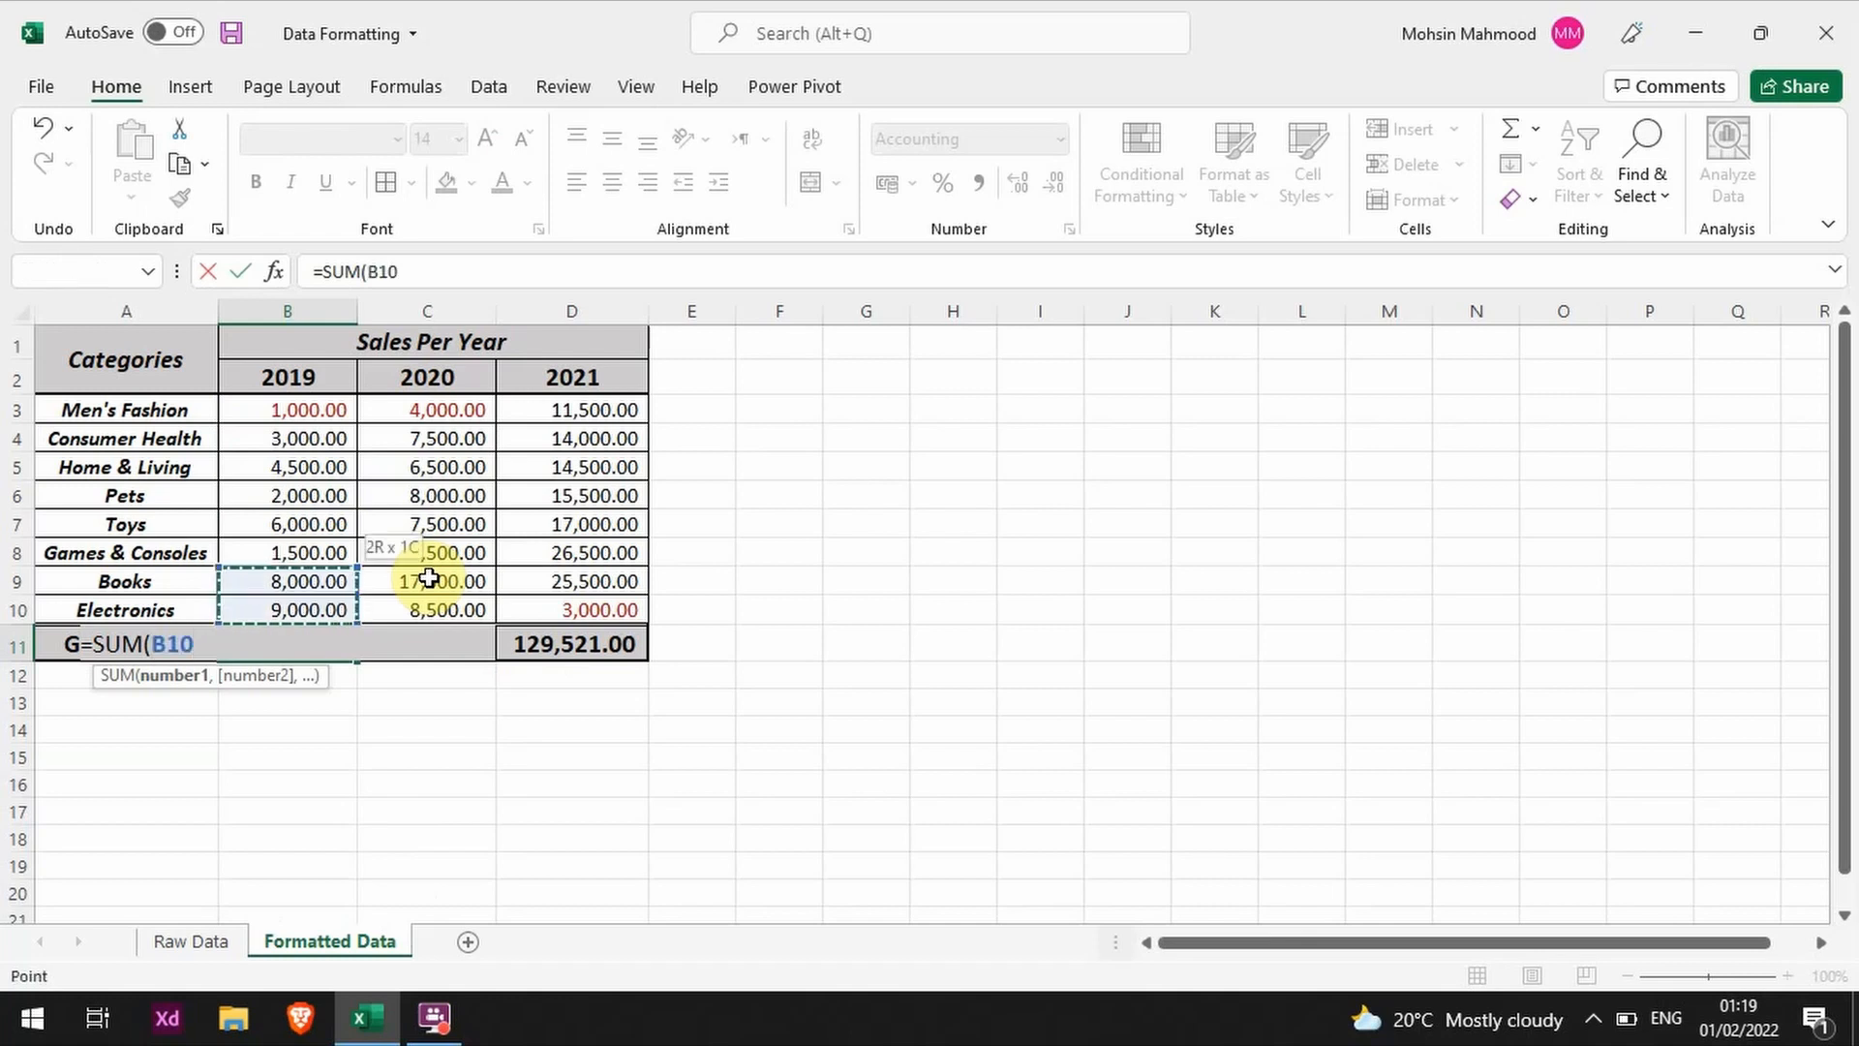
pyautogui.hotkey('shift', 'Up')
pyautogui.hotkey('shift', 'Up')
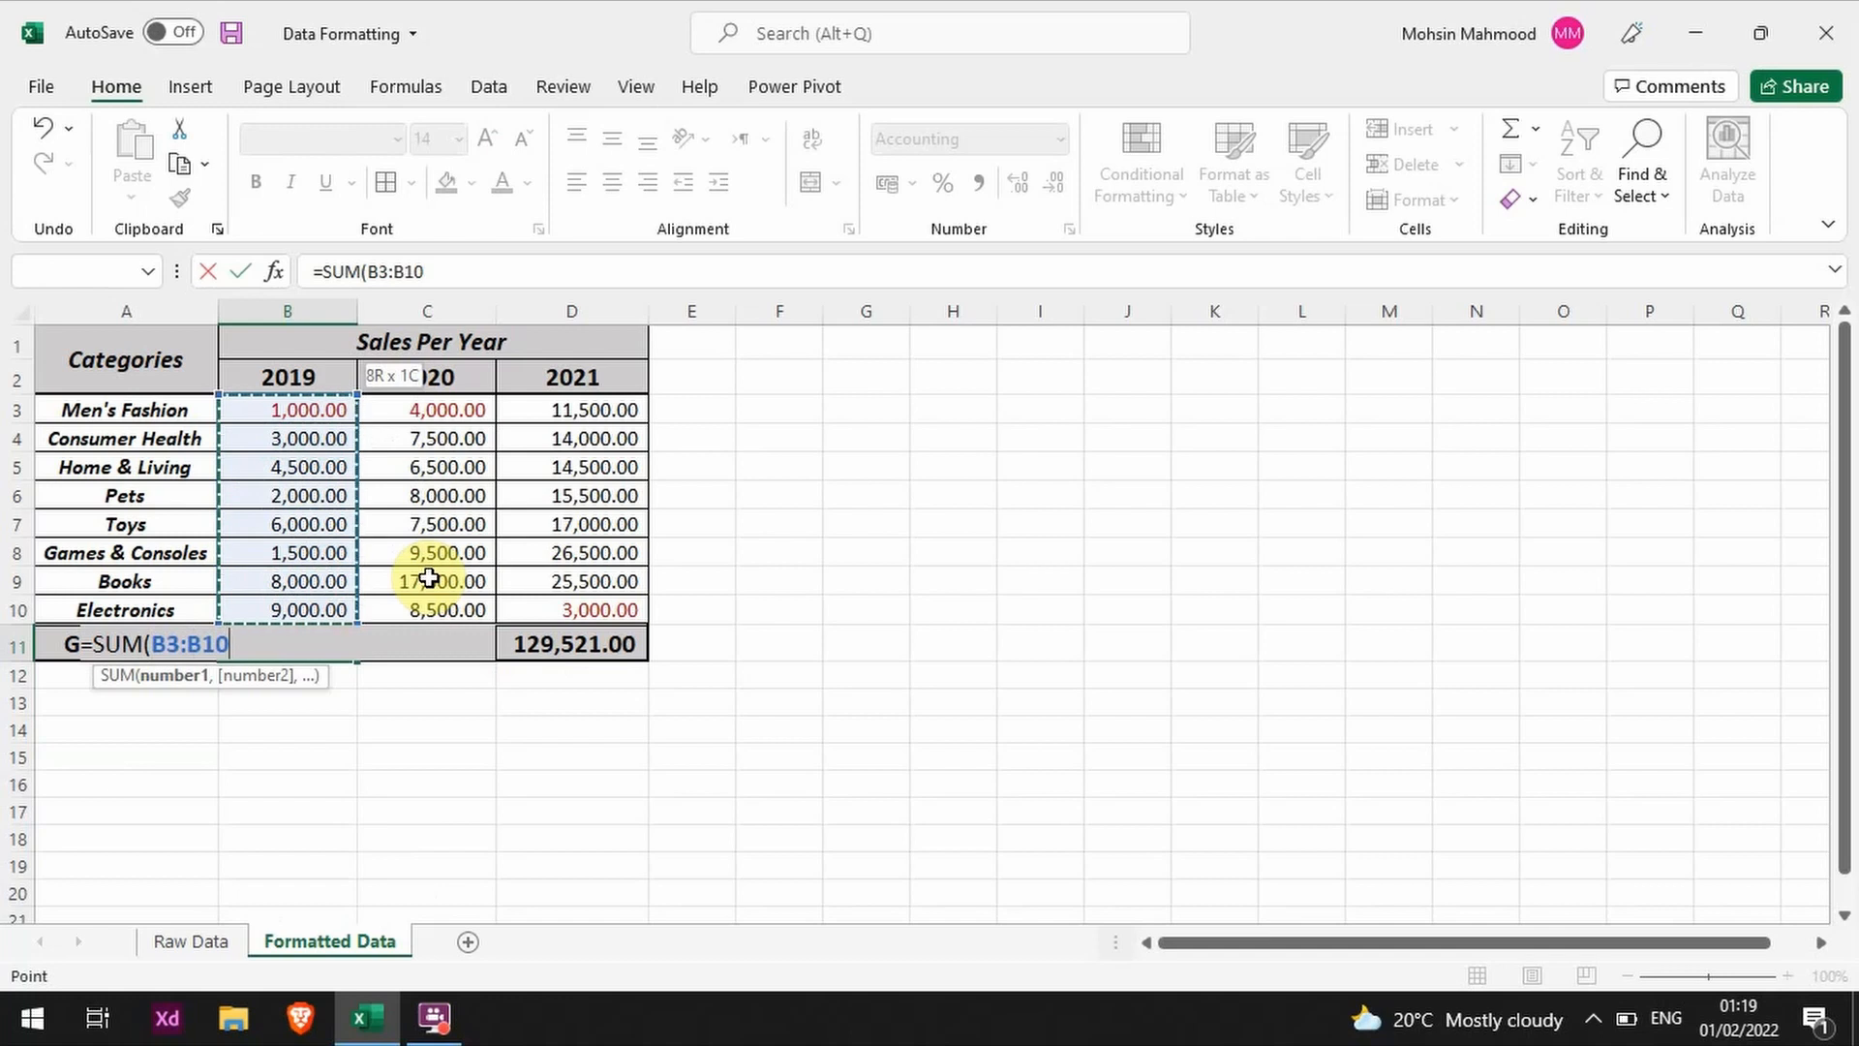
pyautogui.press('Return')
pyautogui.press('Up')
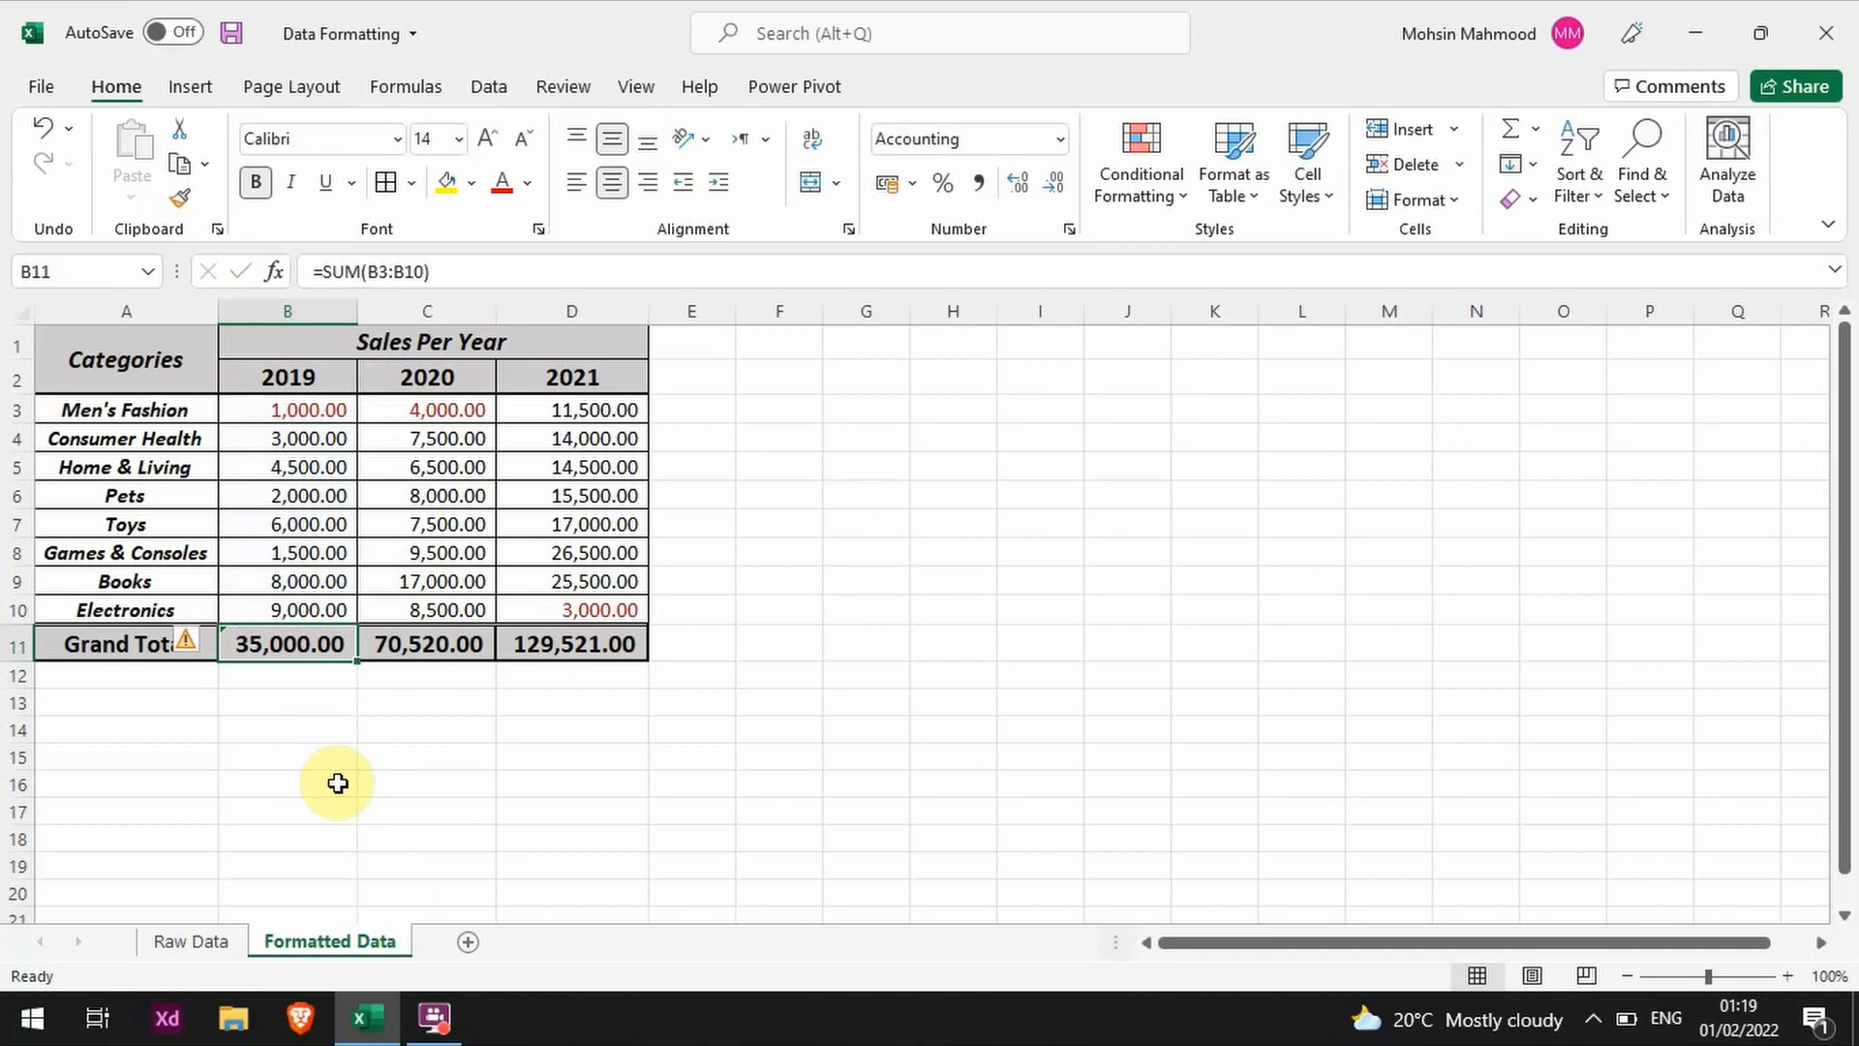
# Step: Inspect the Grand Total formulas in C11 and D11, and the cell range referenced by the SUM formula in B11
pyautogui.click(407, 644)
pyautogui.click(581, 641)
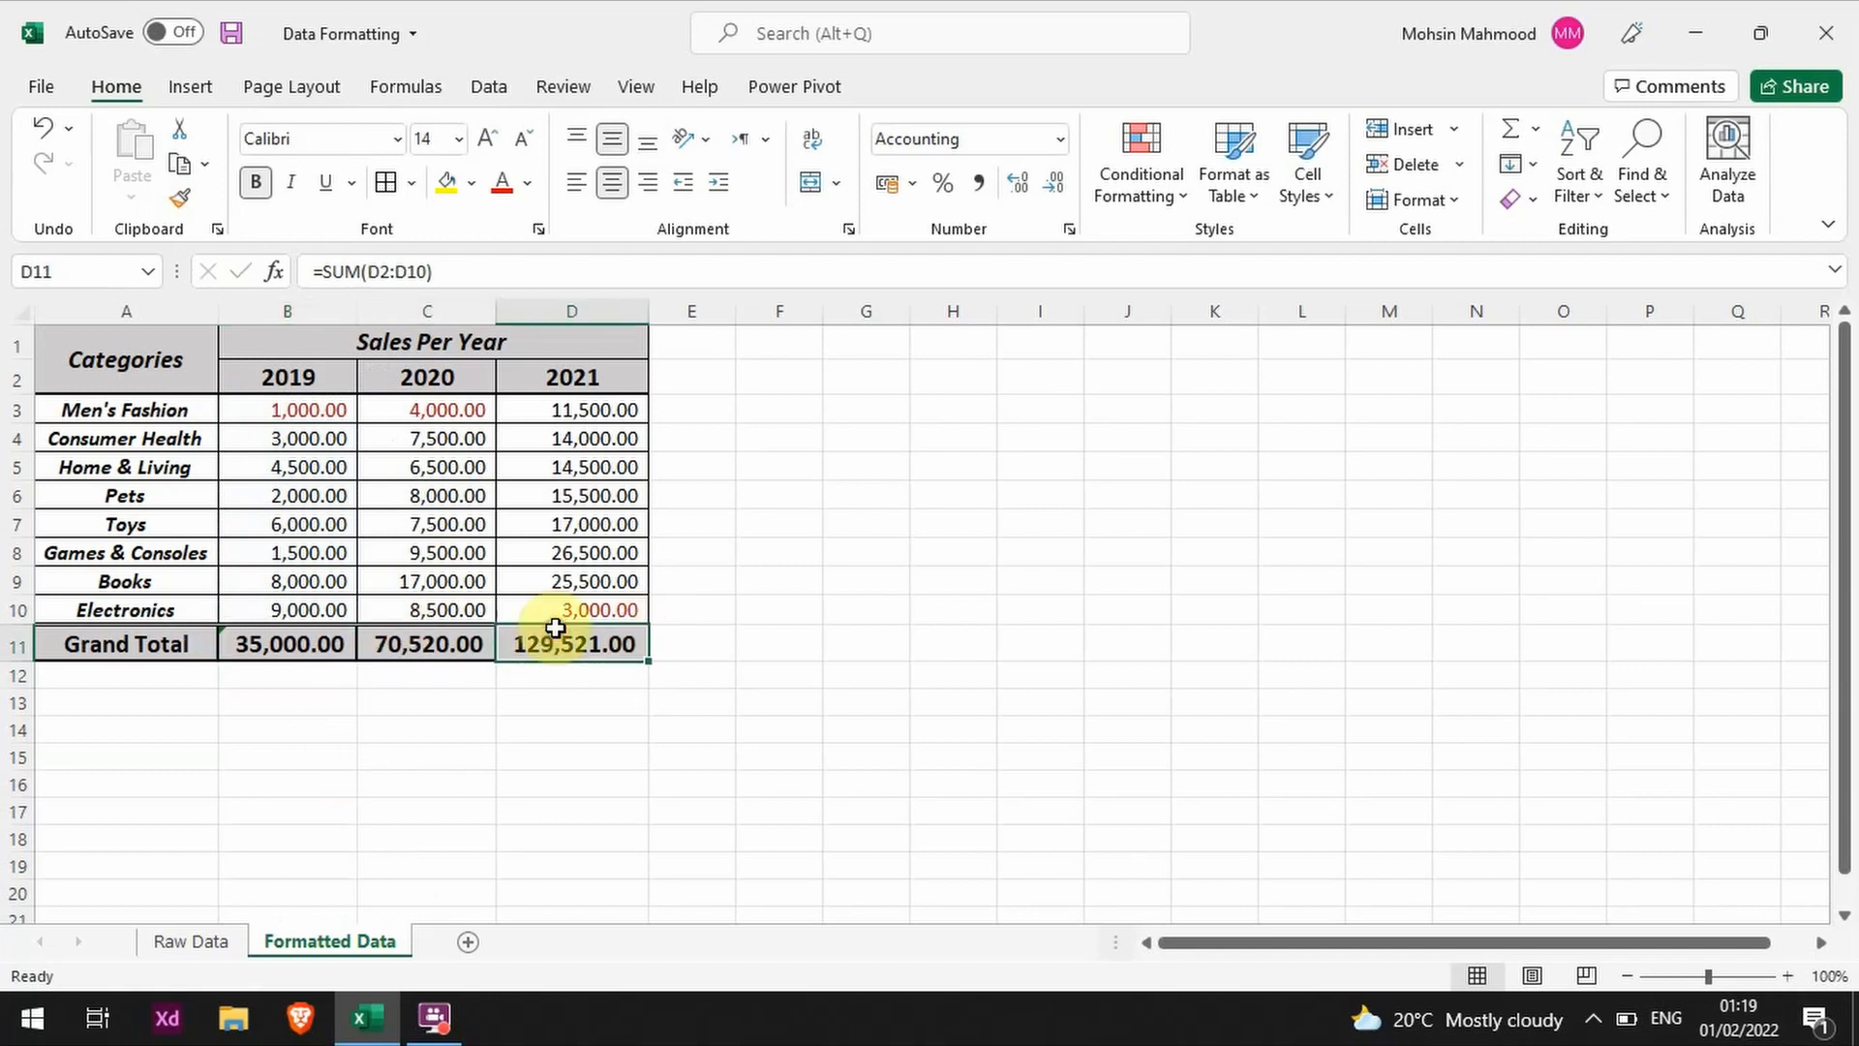
pyautogui.click(295, 647)
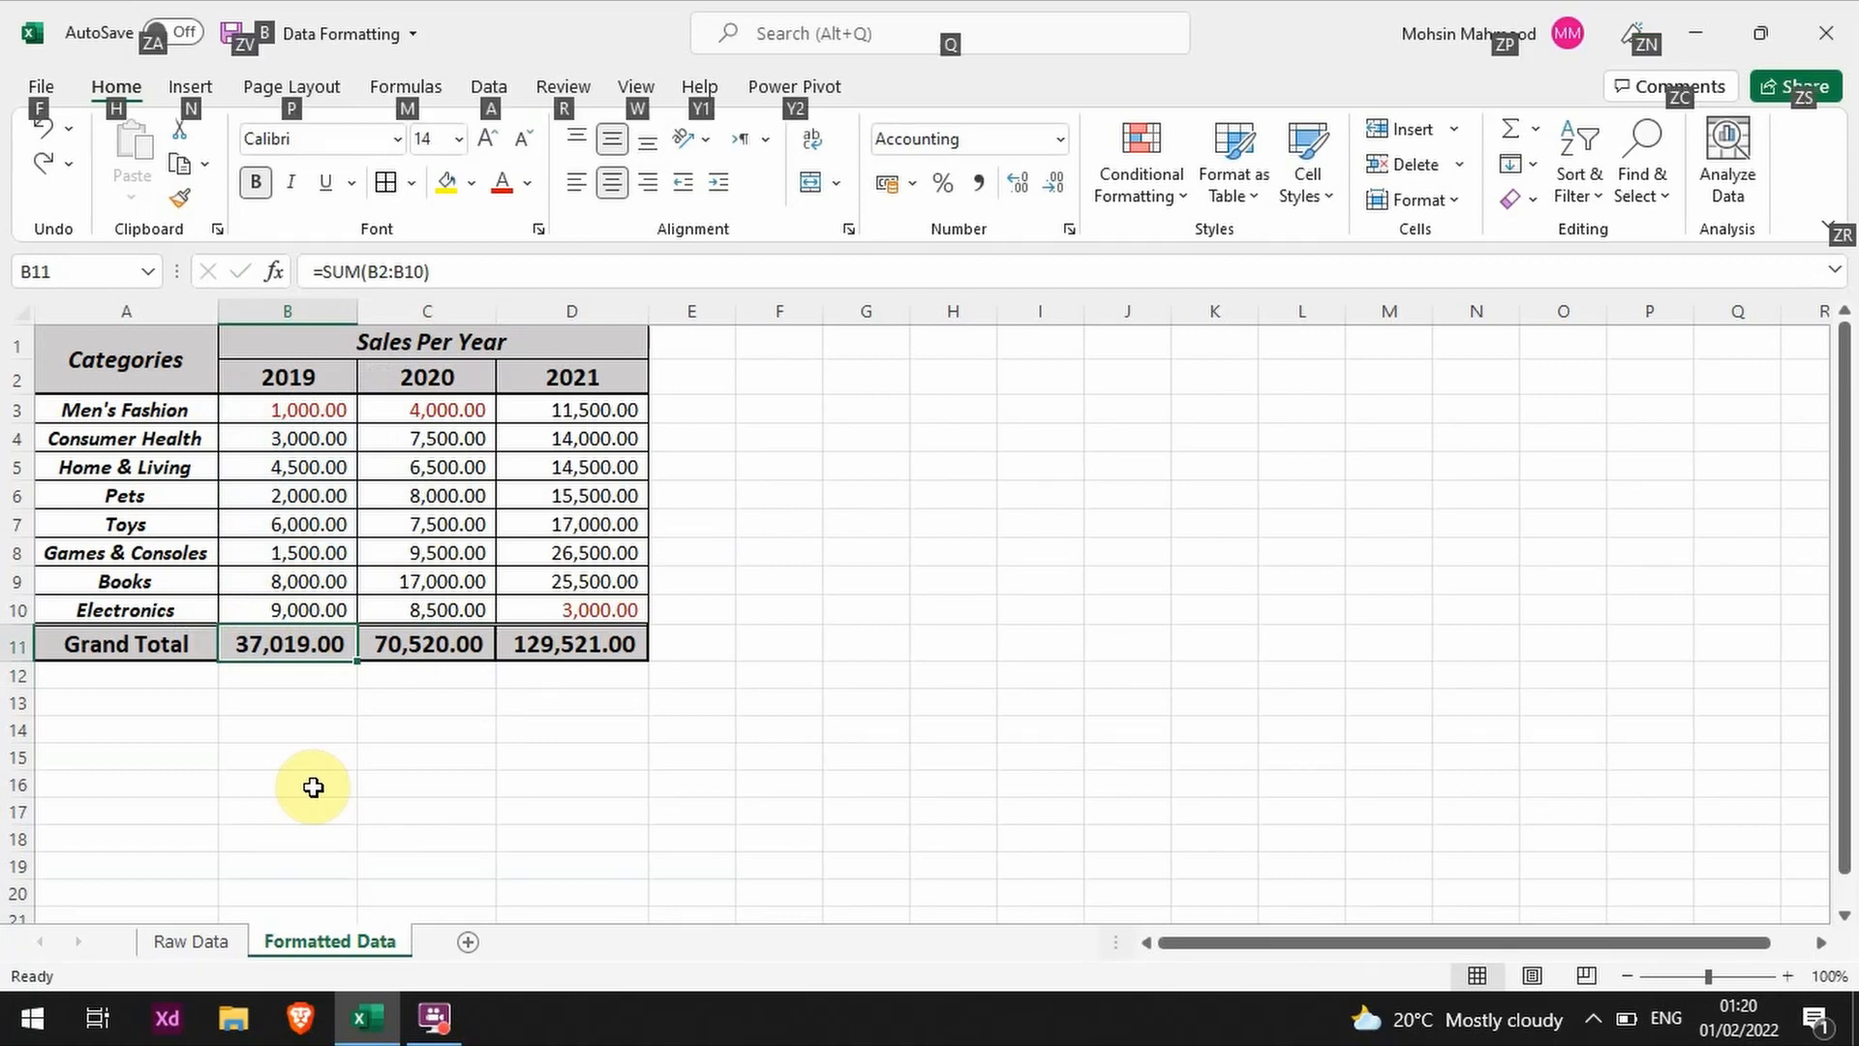
pyautogui.press('F2')
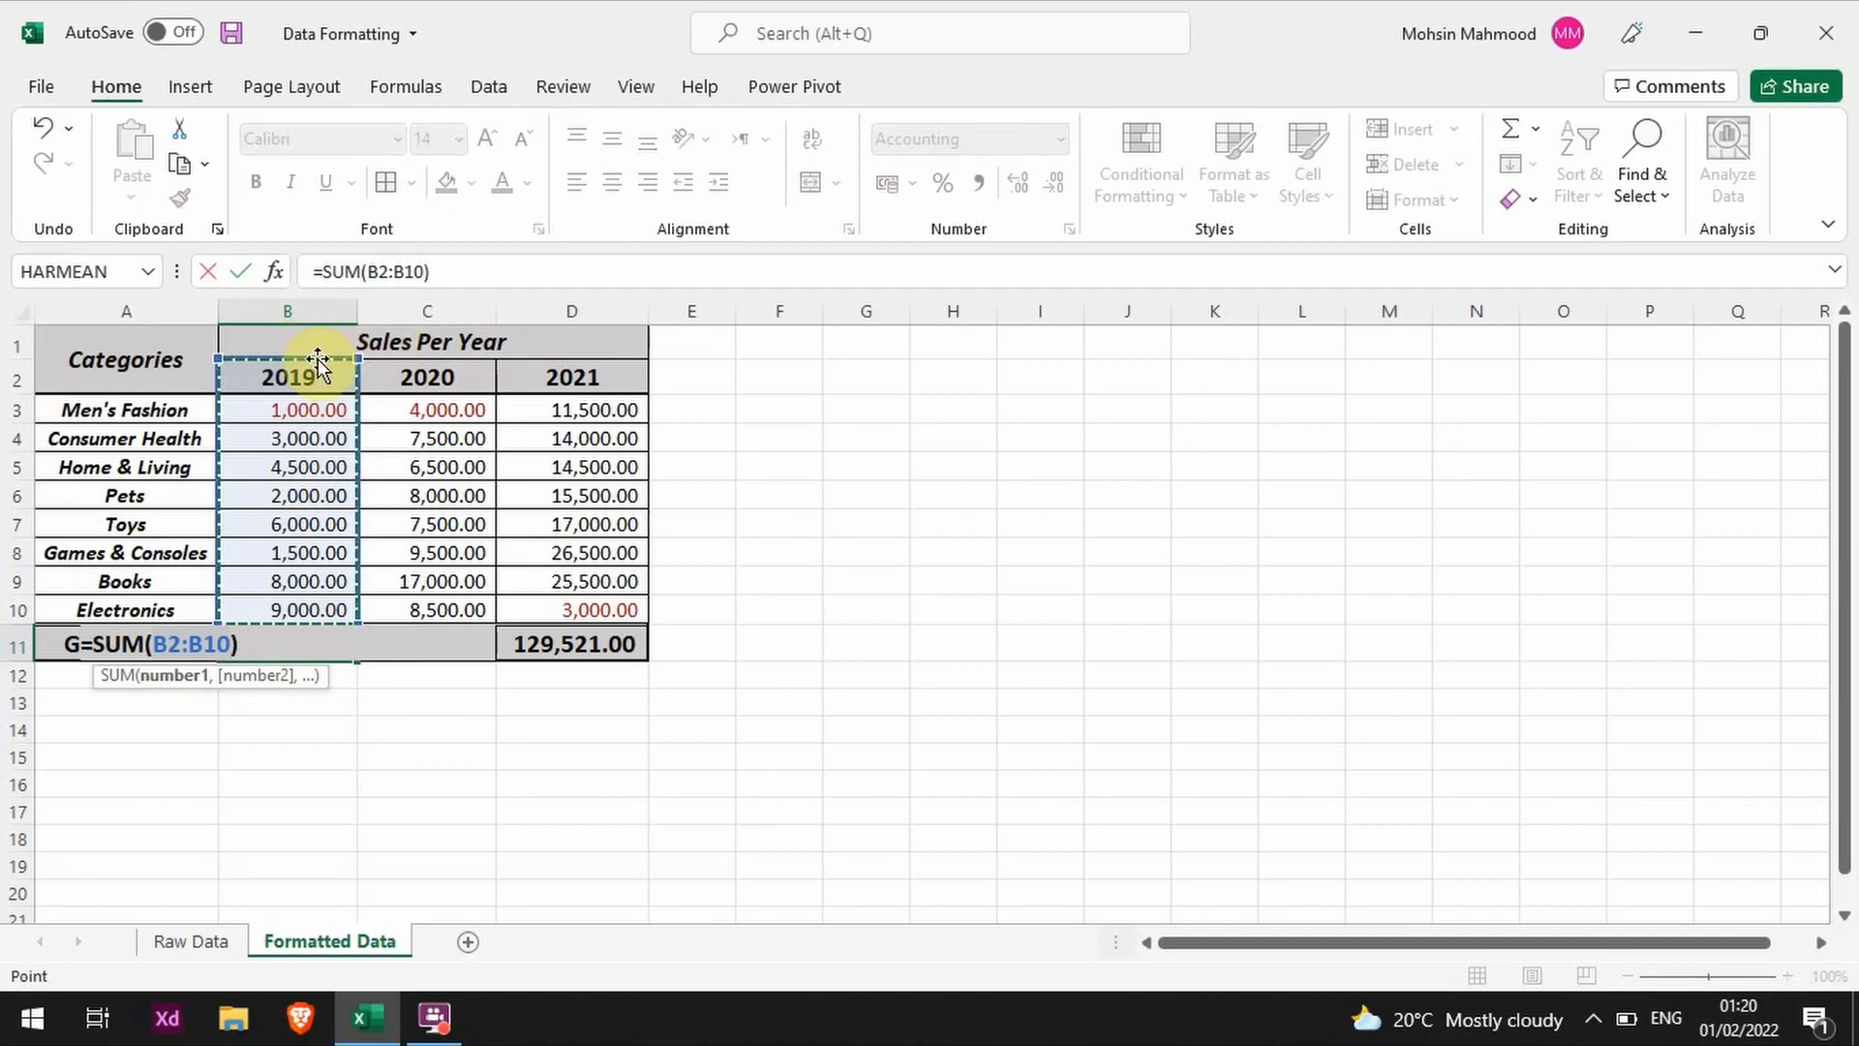
pyautogui.hotkey('ctrl', 'Return')
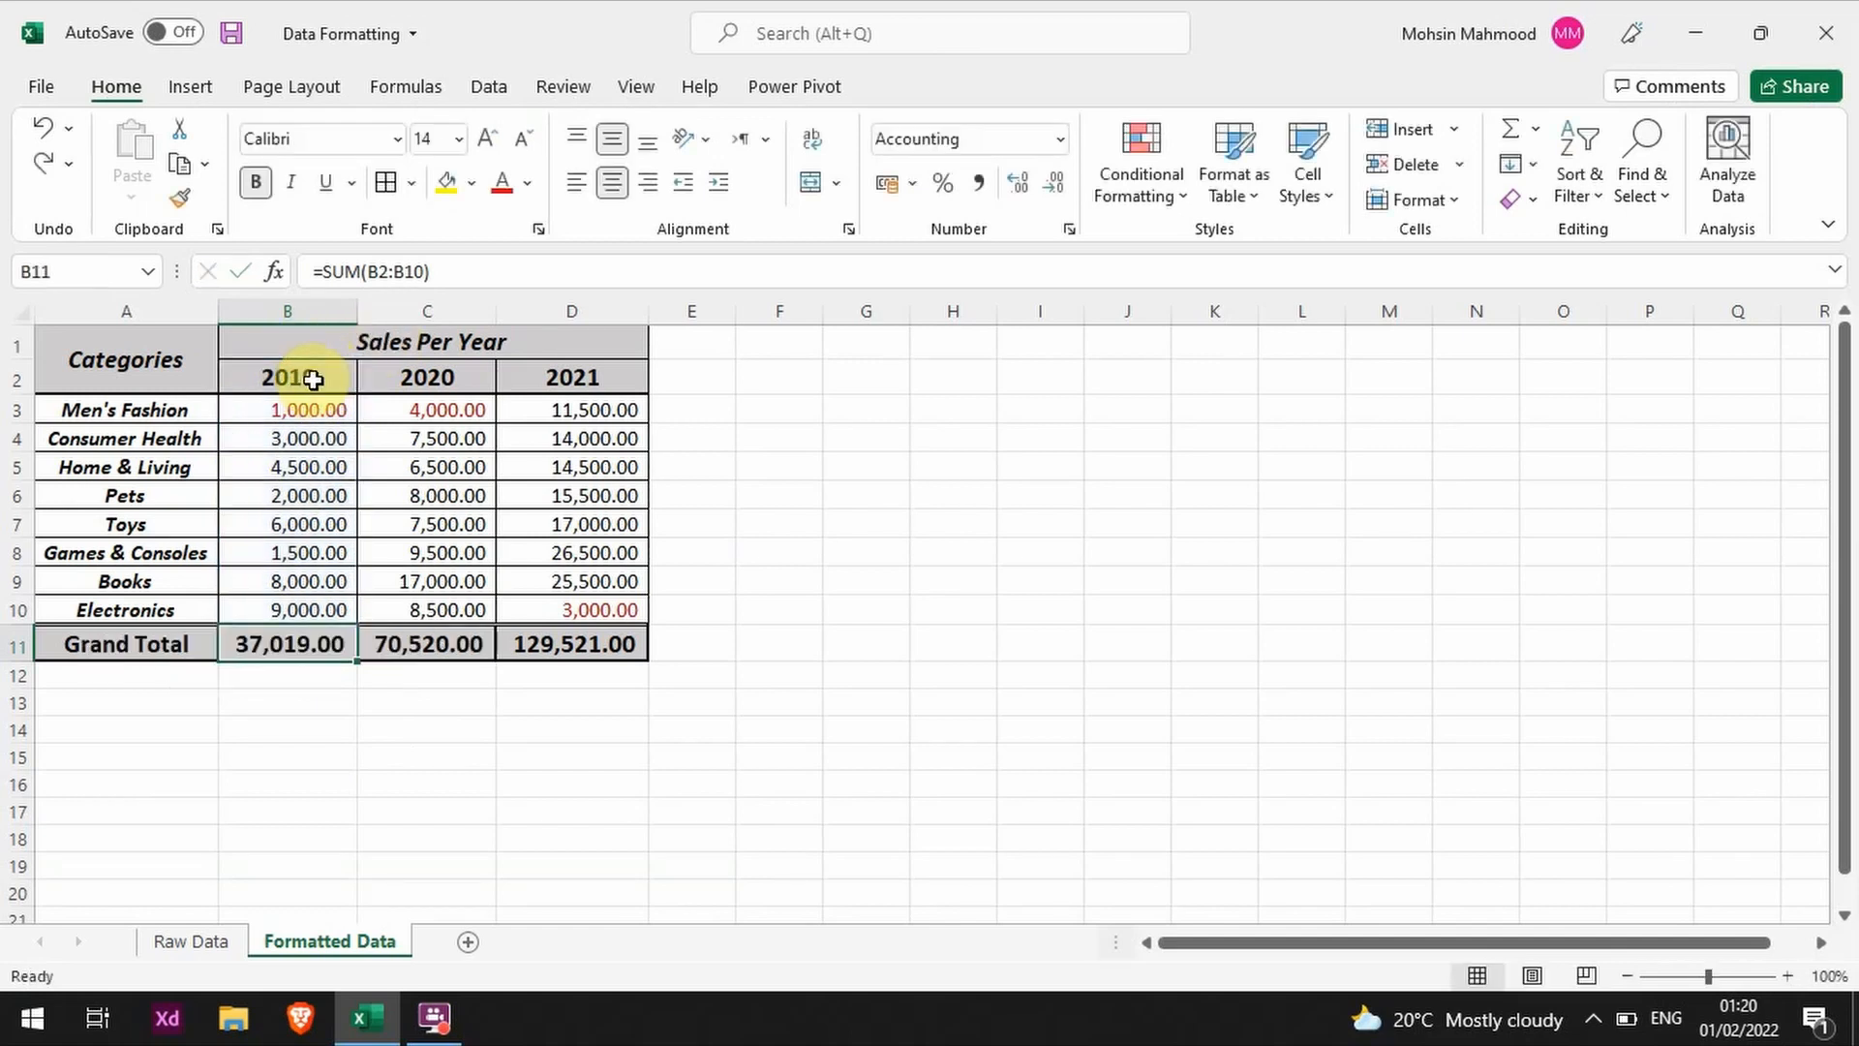
# Step: Try replacing the 2019 header in B2 with the text Year, and undo the change
pyautogui.click(311, 379)
pyautogui.write('Year')
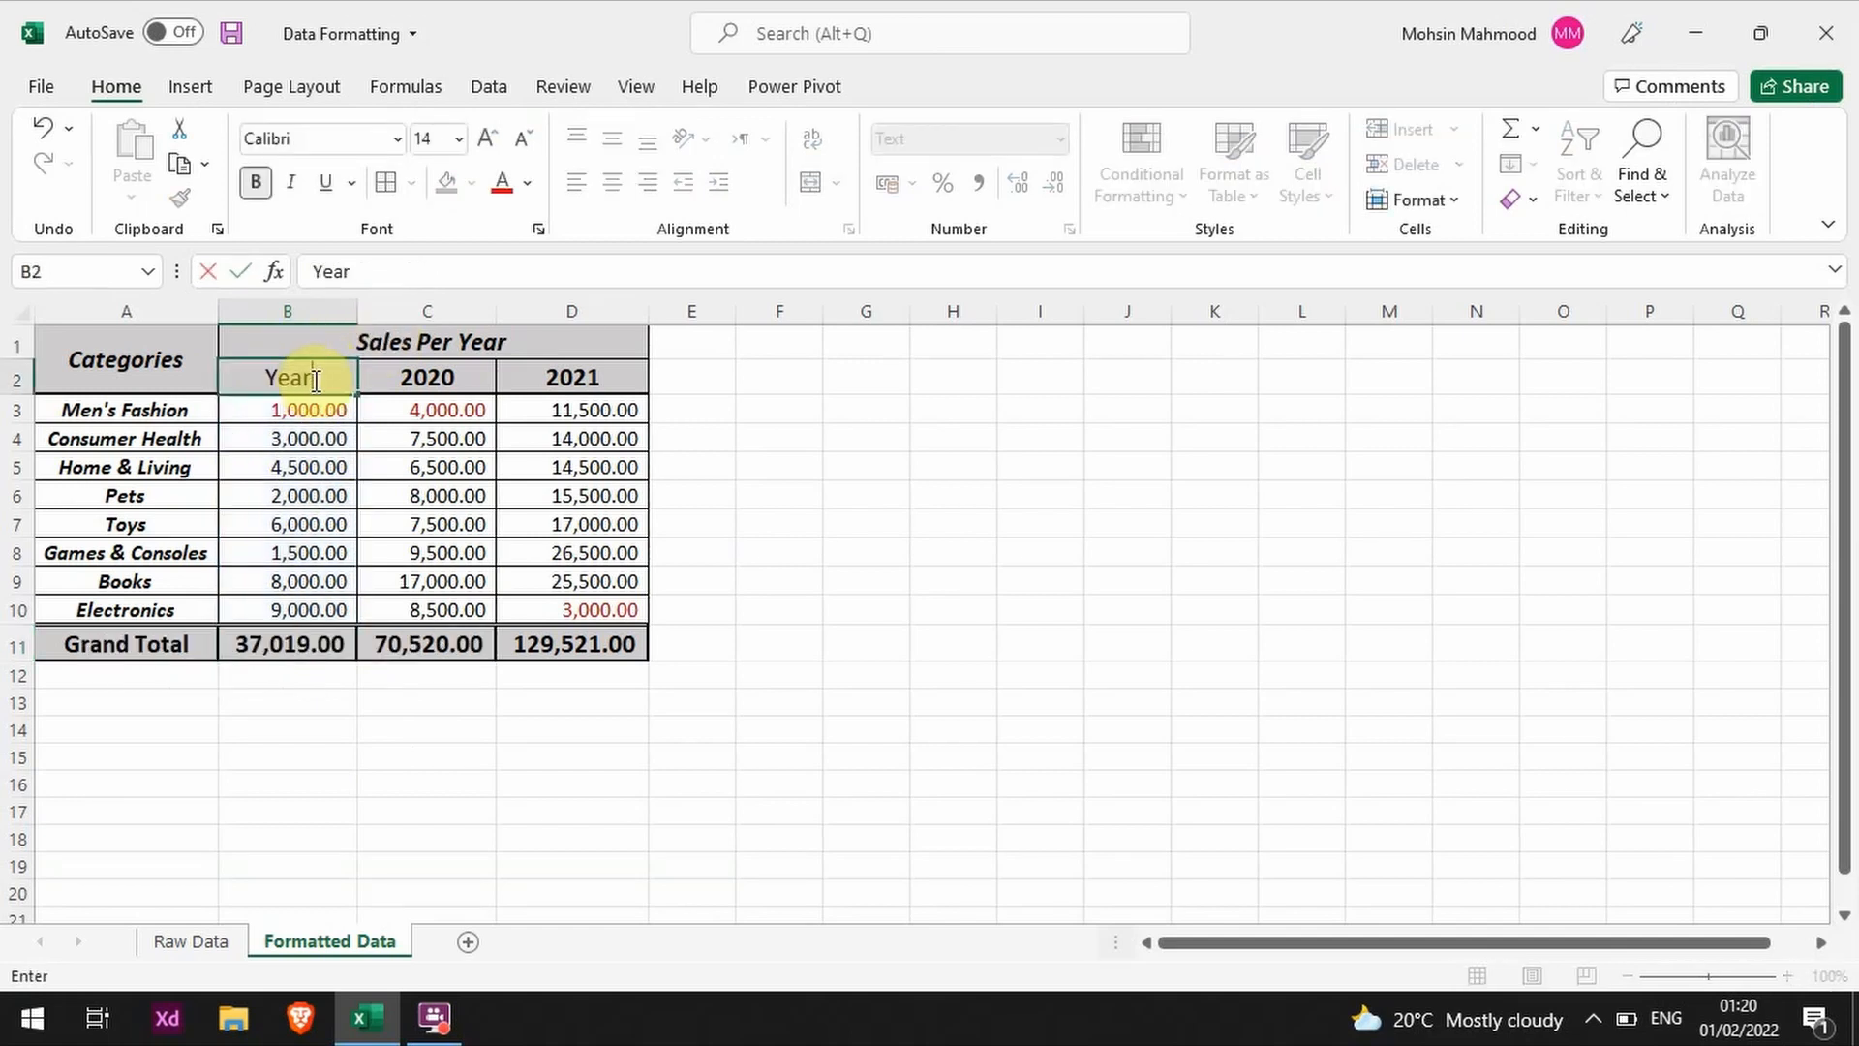
pyautogui.press('Return')
pyautogui.press('Return')
pyautogui.hotkey('ctrl', 'Down')
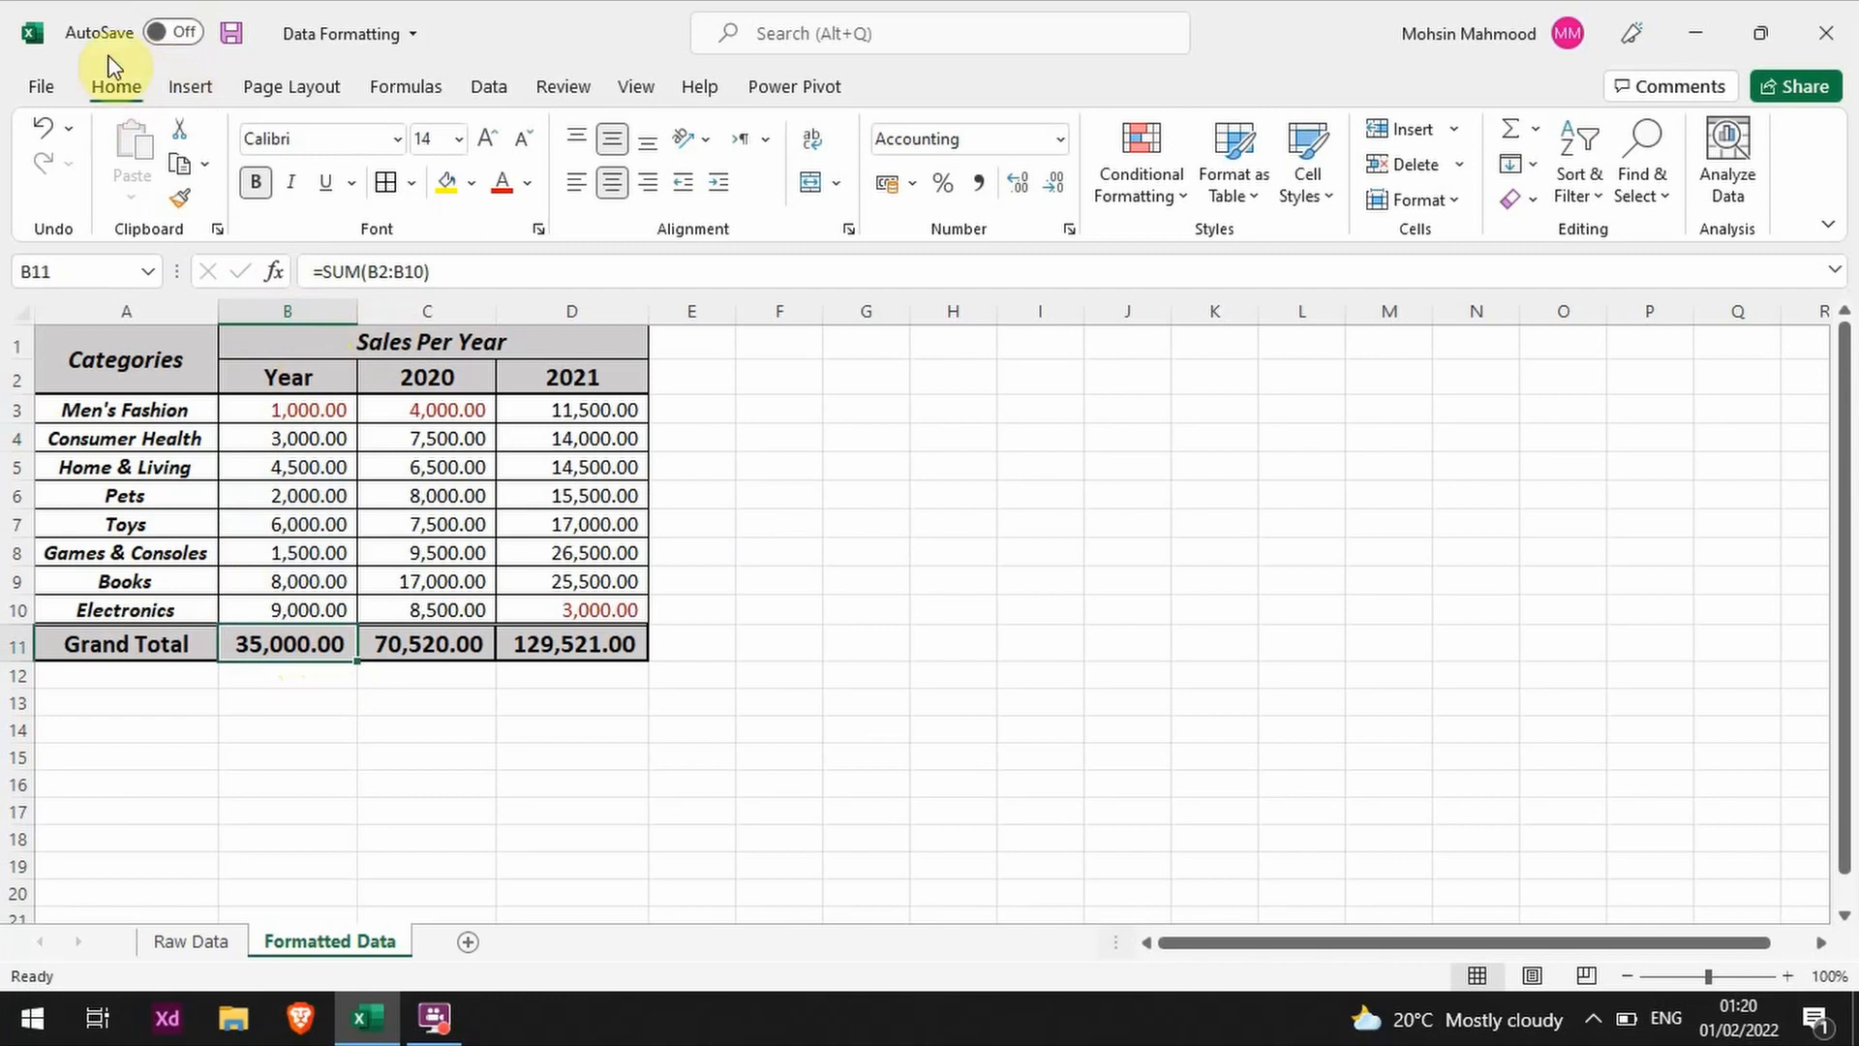
pyautogui.hotkey('ctrl', 'z')
# Step: Enter a SUM formula in B11 that totals only the 2019 sales figures in B3:B10, excluding the year header
pyautogui.click(282, 647)
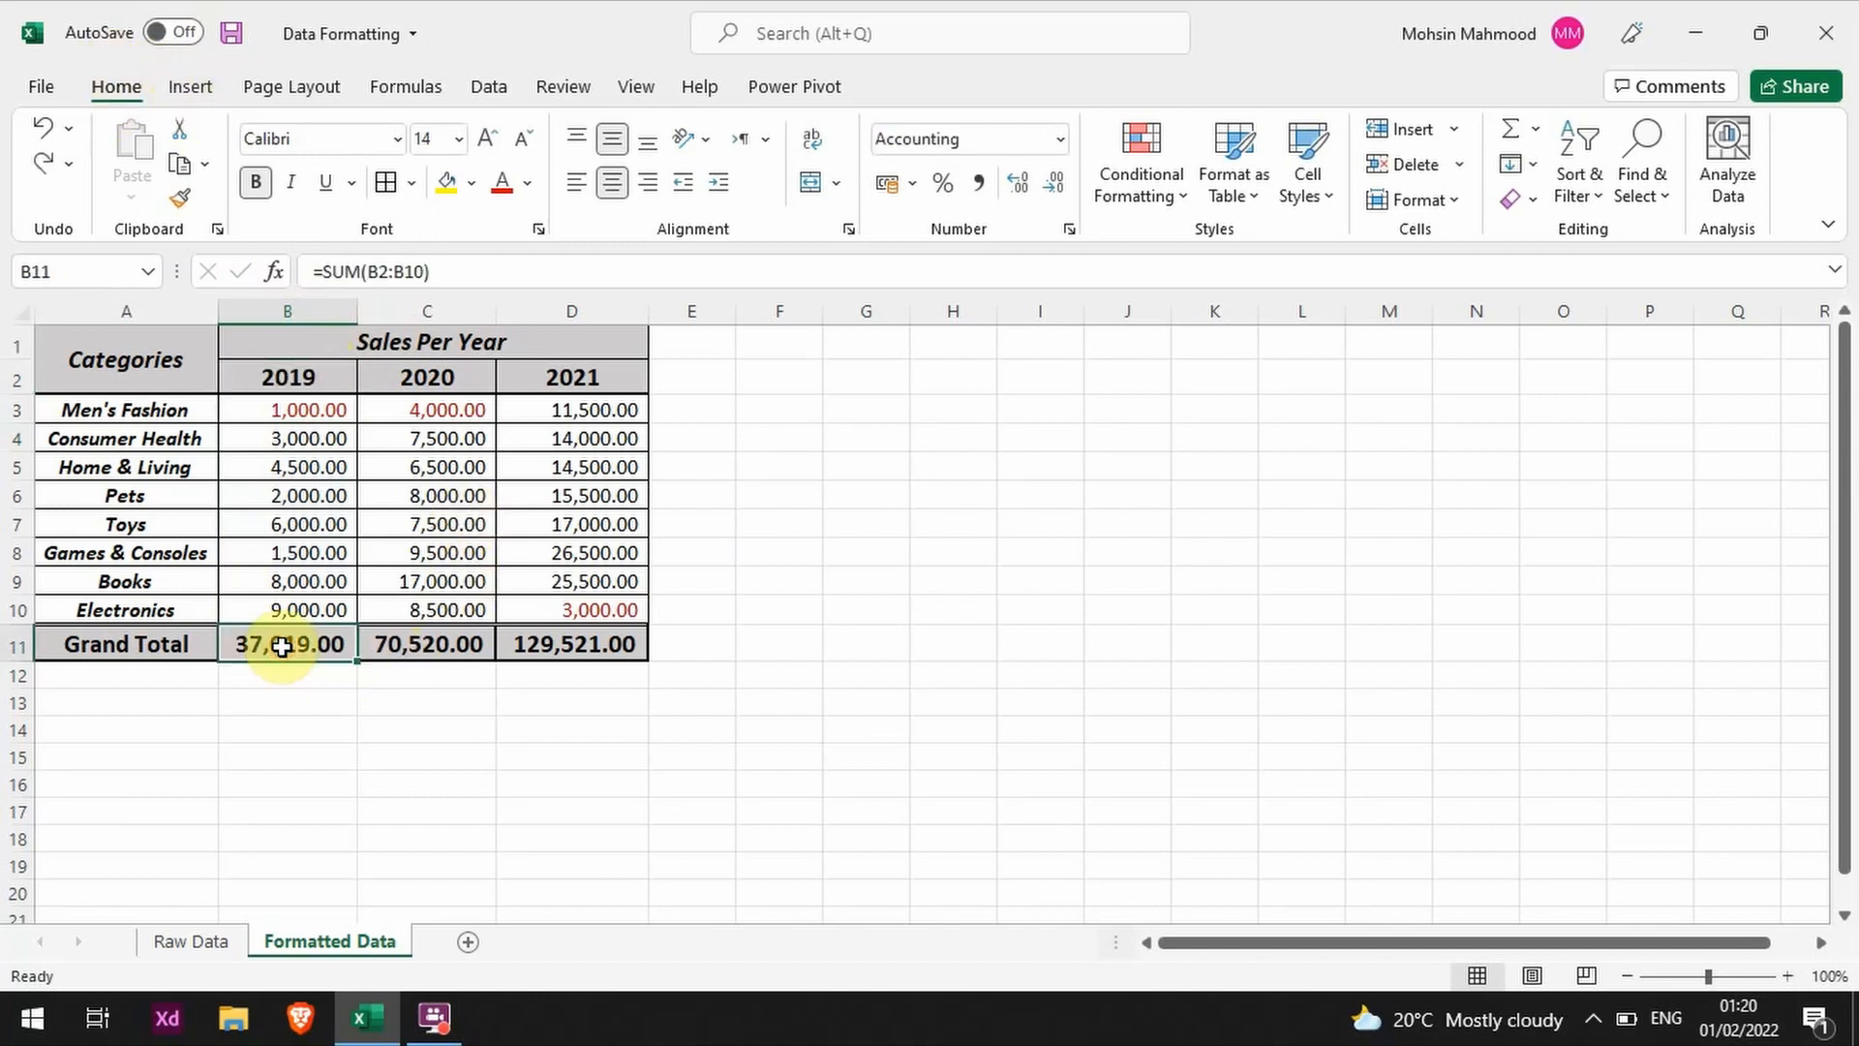
pyautogui.write('=SUM(')
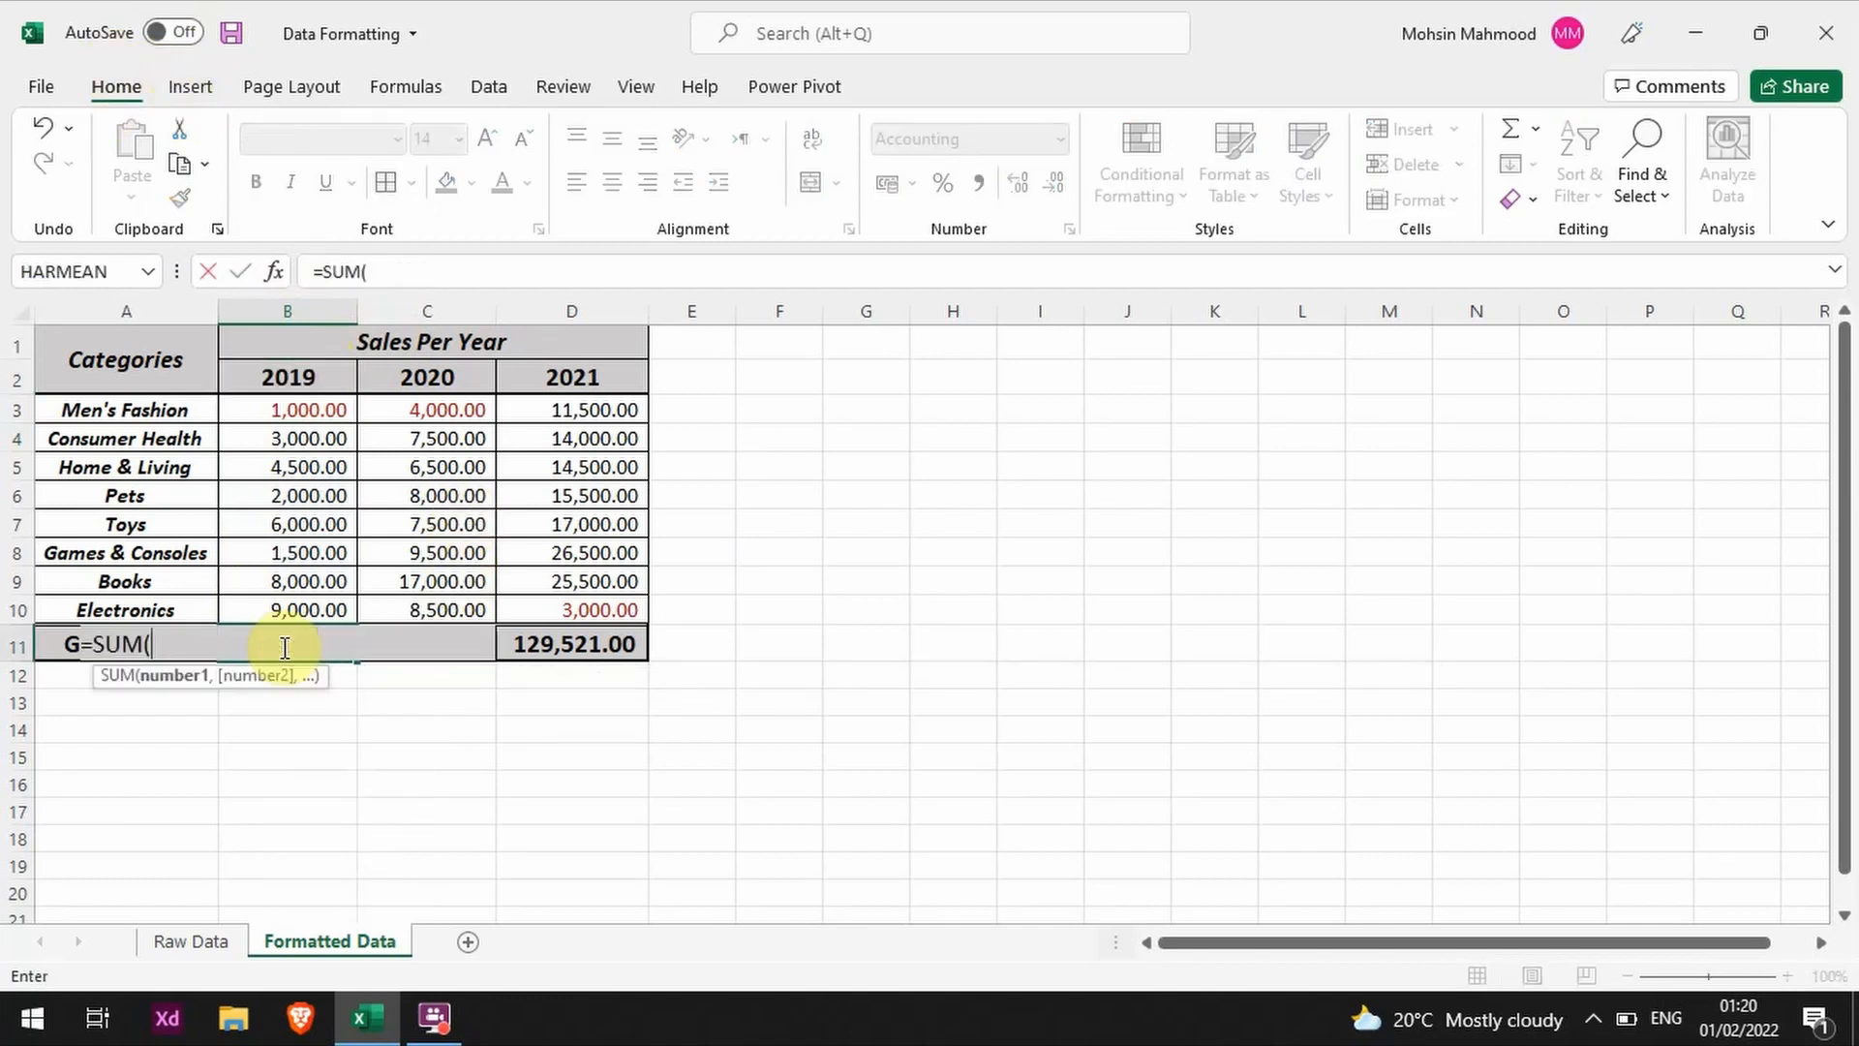
pyautogui.press('Up')
pyautogui.hotkey('shift', 'Up')
pyautogui.hotkey('shift', 'Up')
pyautogui.hotkey('shift', 'Up')
pyautogui.hotkey('shift', 'Up')
pyautogui.hotkey('shift', 'Up')
pyautogui.hotkey('shift', 'Up')
pyautogui.hotkey('shift', 'Up')
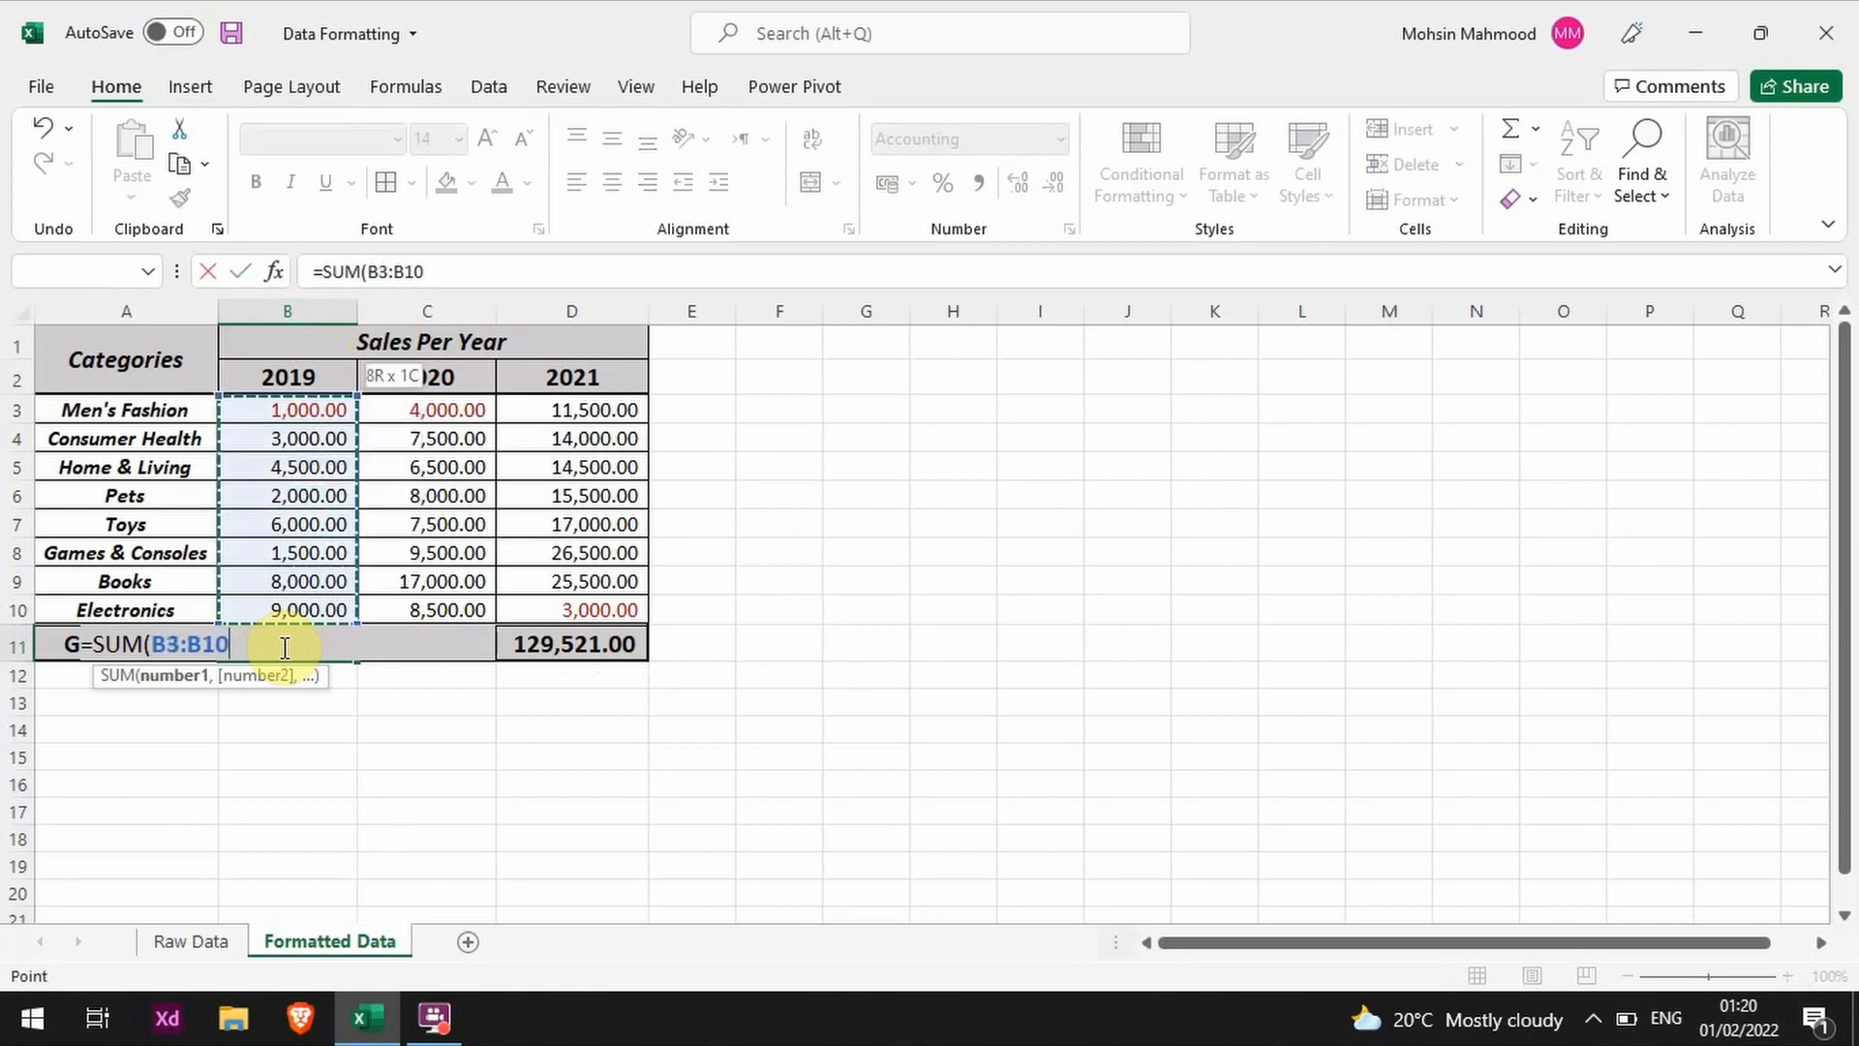
pyautogui.press('Return')
pyautogui.click(282, 647)
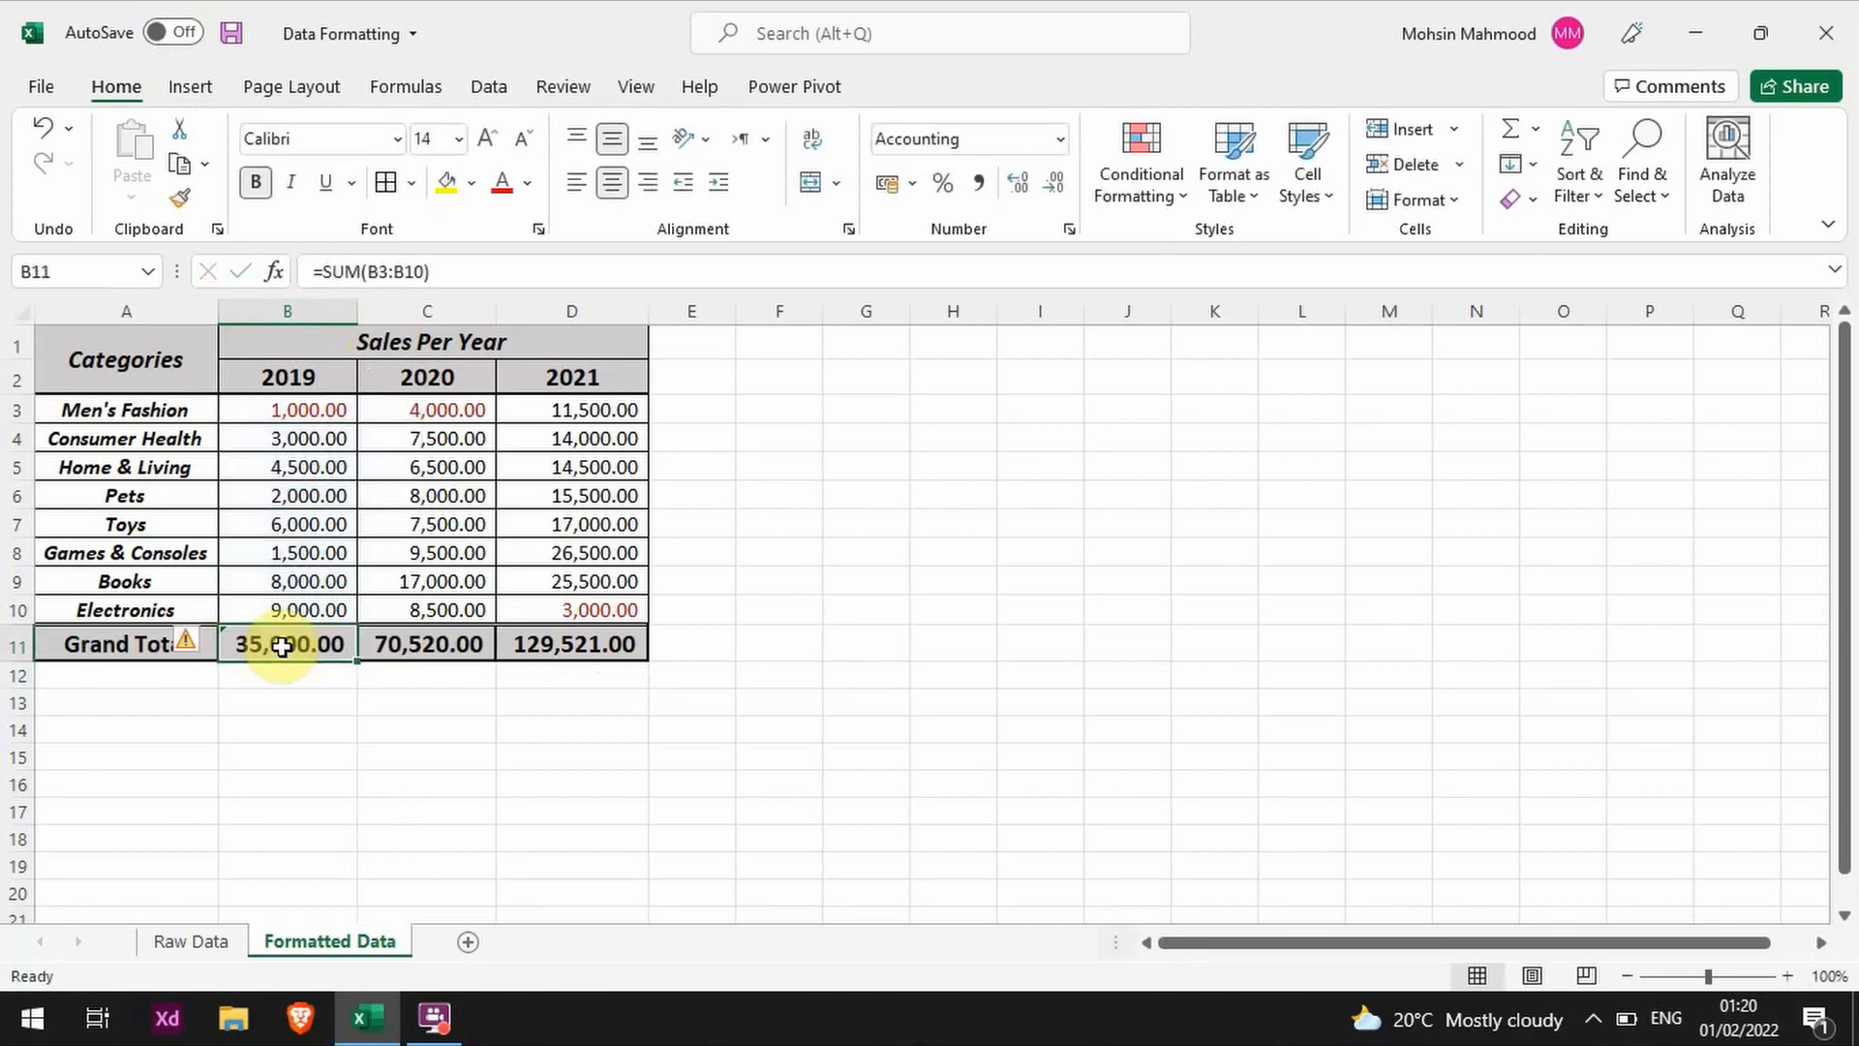
pyautogui.click(389, 645)
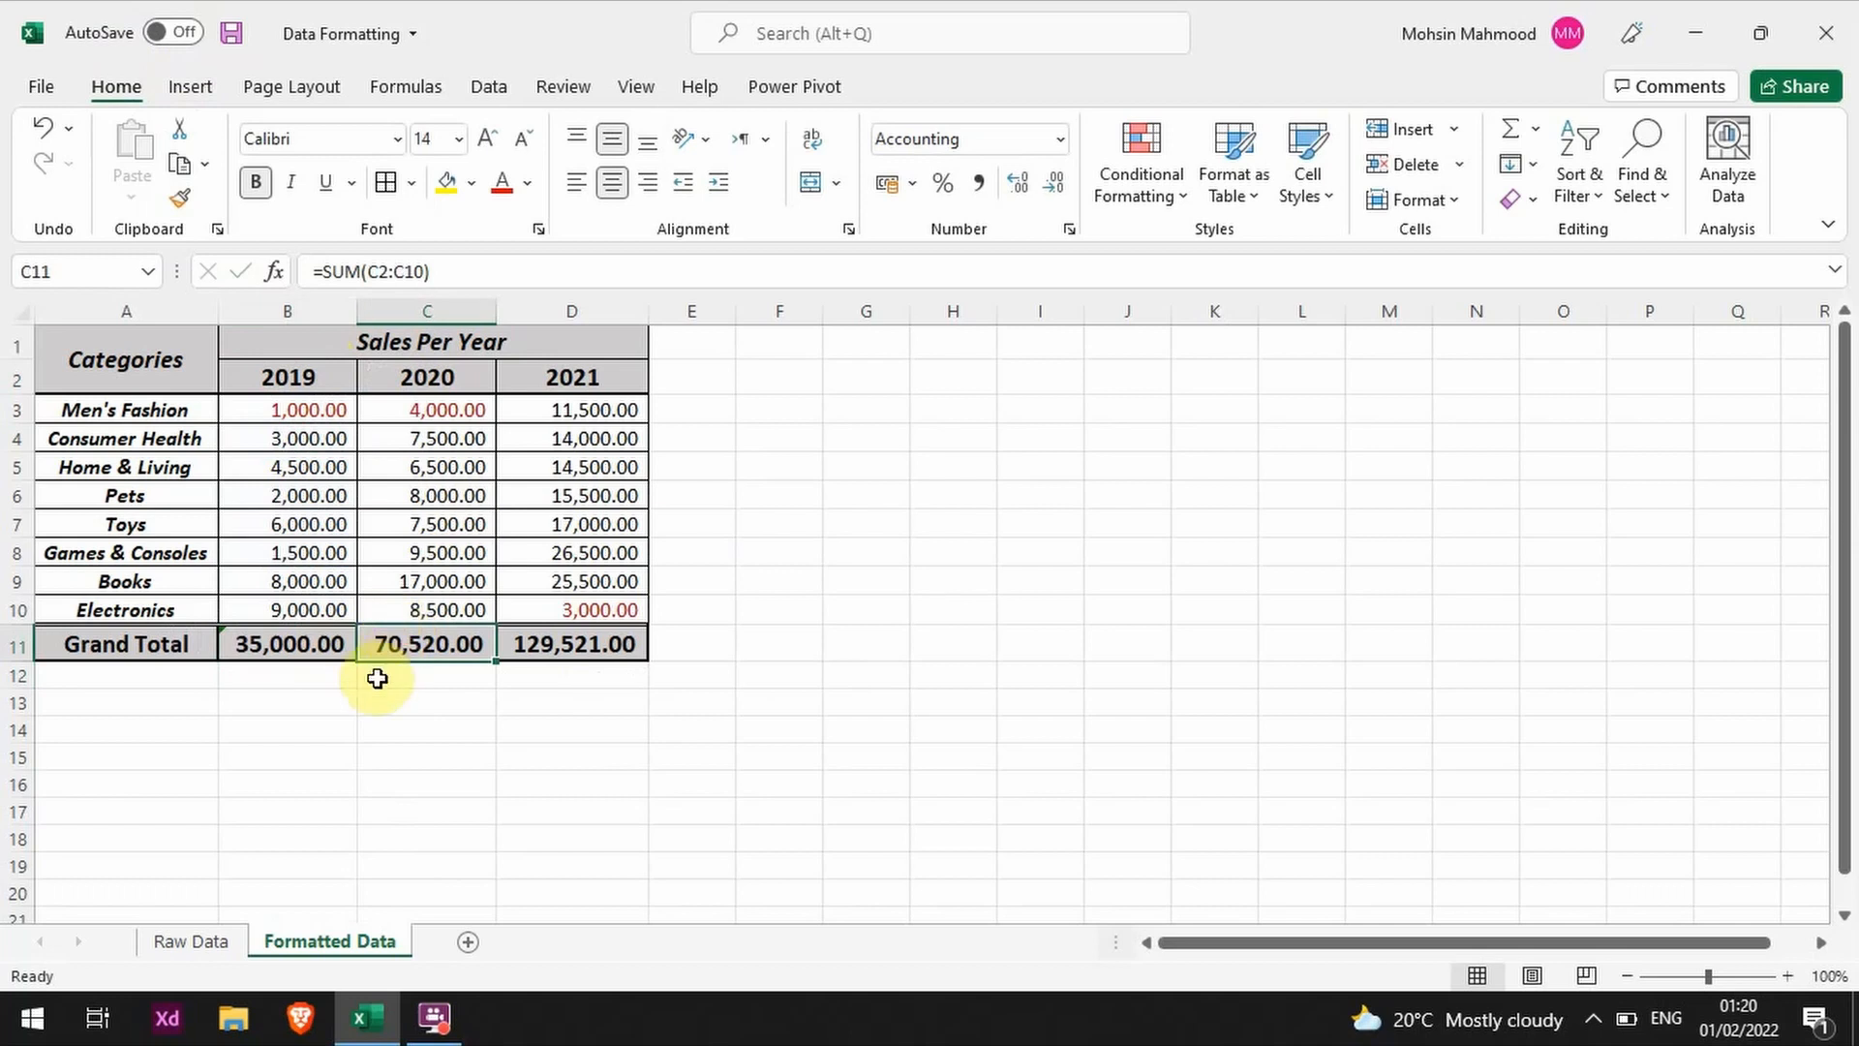
pyautogui.write('=SUM(')
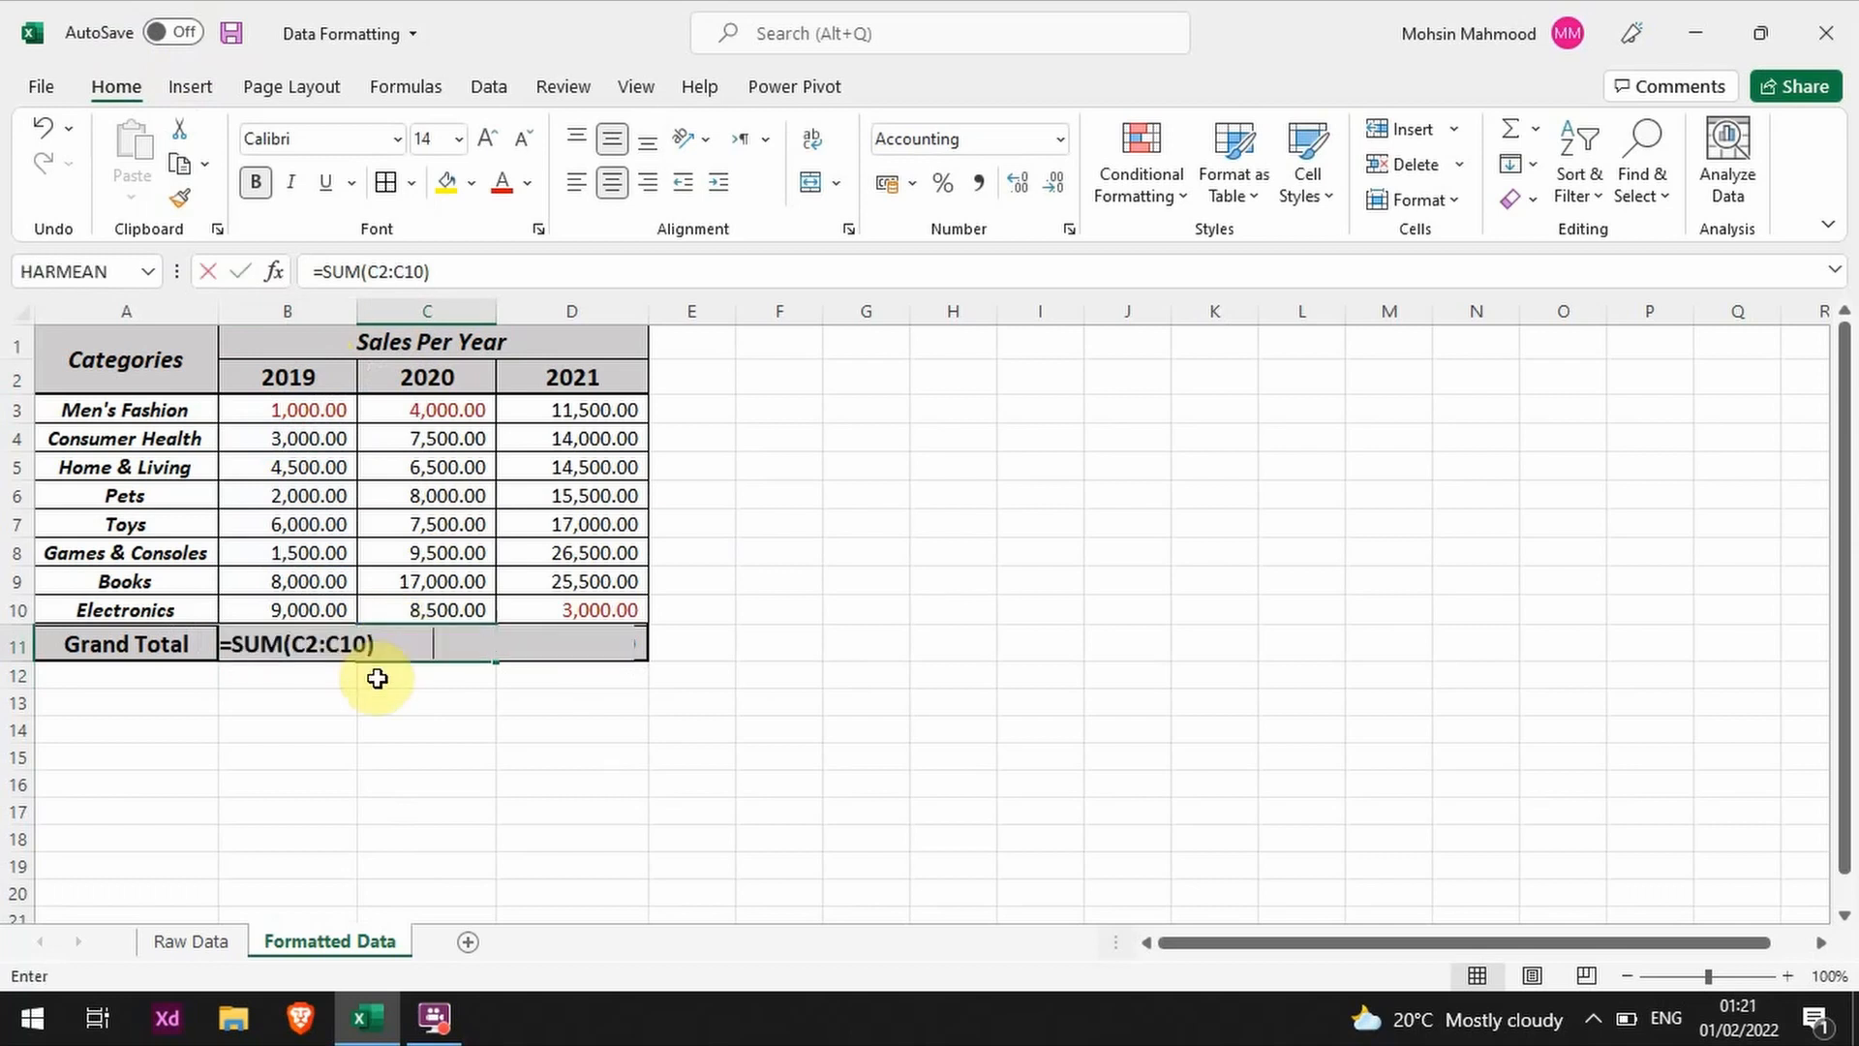
pyautogui.press('Up')
pyautogui.press('Up')
pyautogui.press('Up')
pyautogui.press('Up')
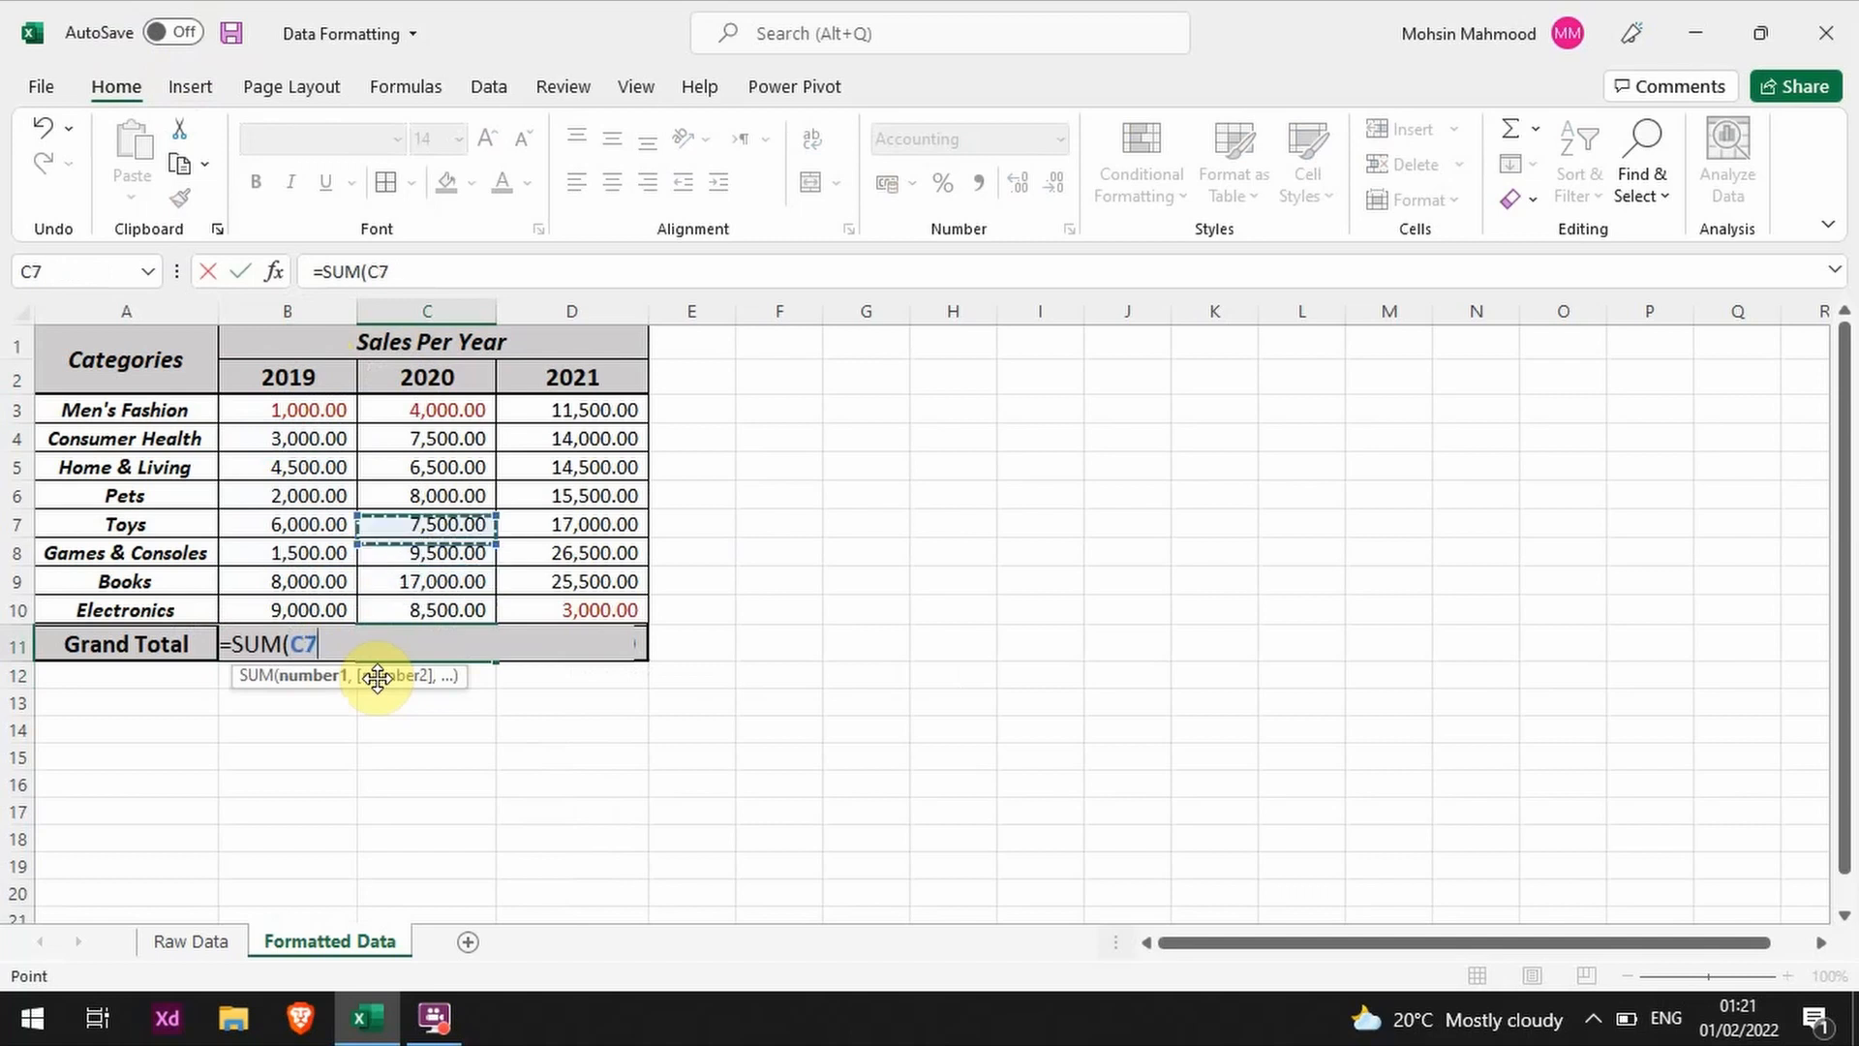
pyautogui.press('Escape')
# Step: Copy the SUM formula from B11 across to the 2020 and 2021 Grand Total cells C11 and D11
pyautogui.press('Left')
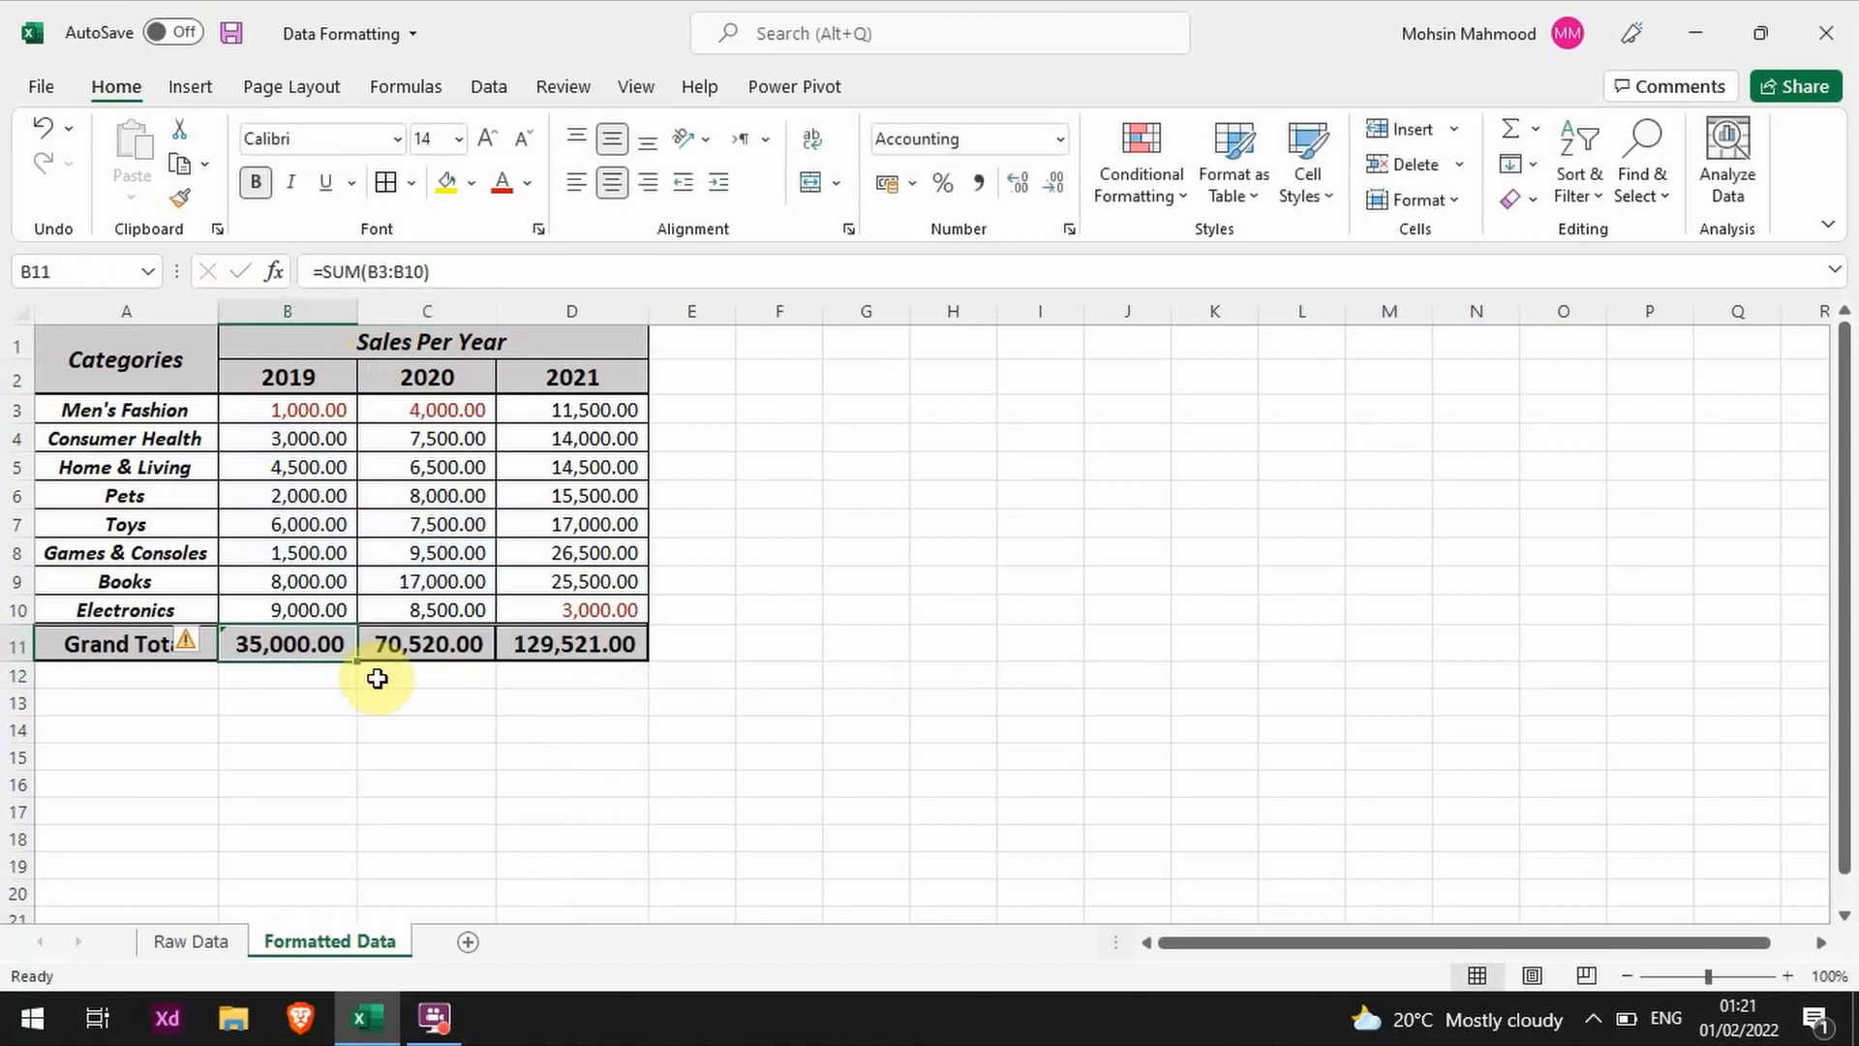
pyautogui.hotkey('ctrl', 'c')
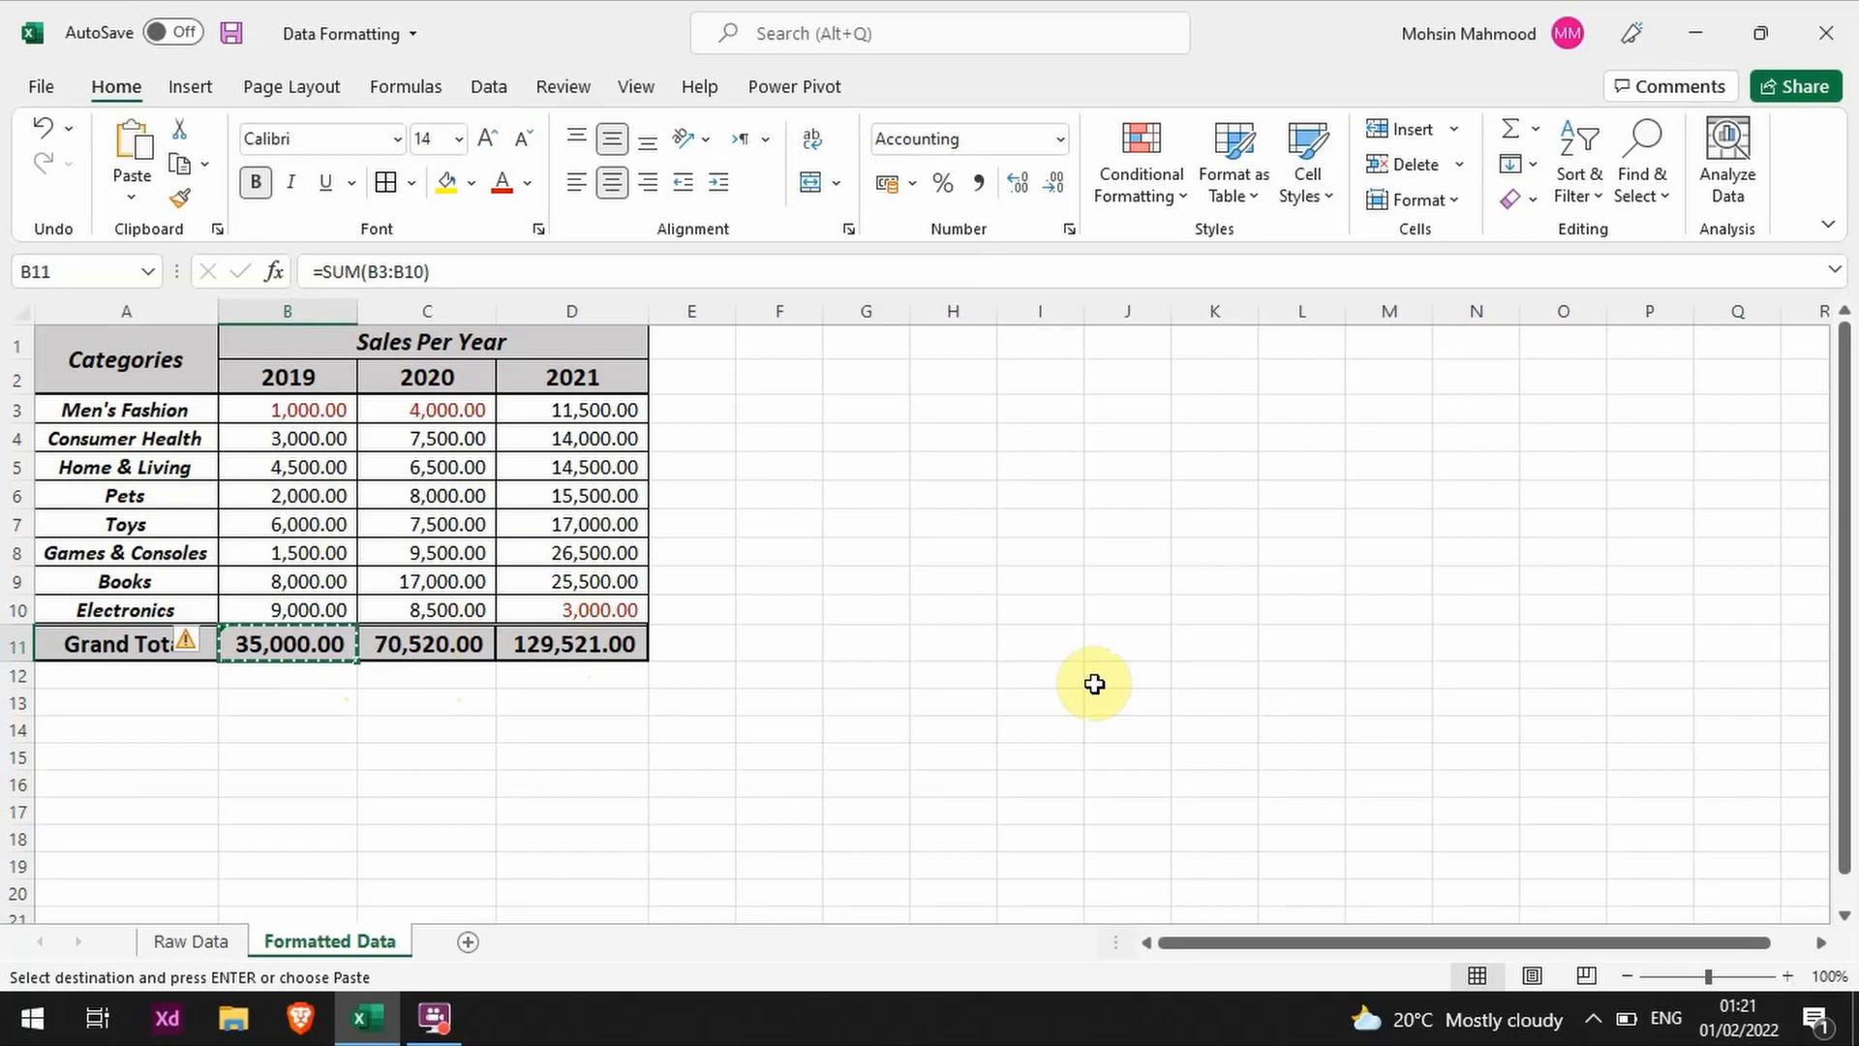
pyautogui.press('Right')
pyautogui.press('Return')
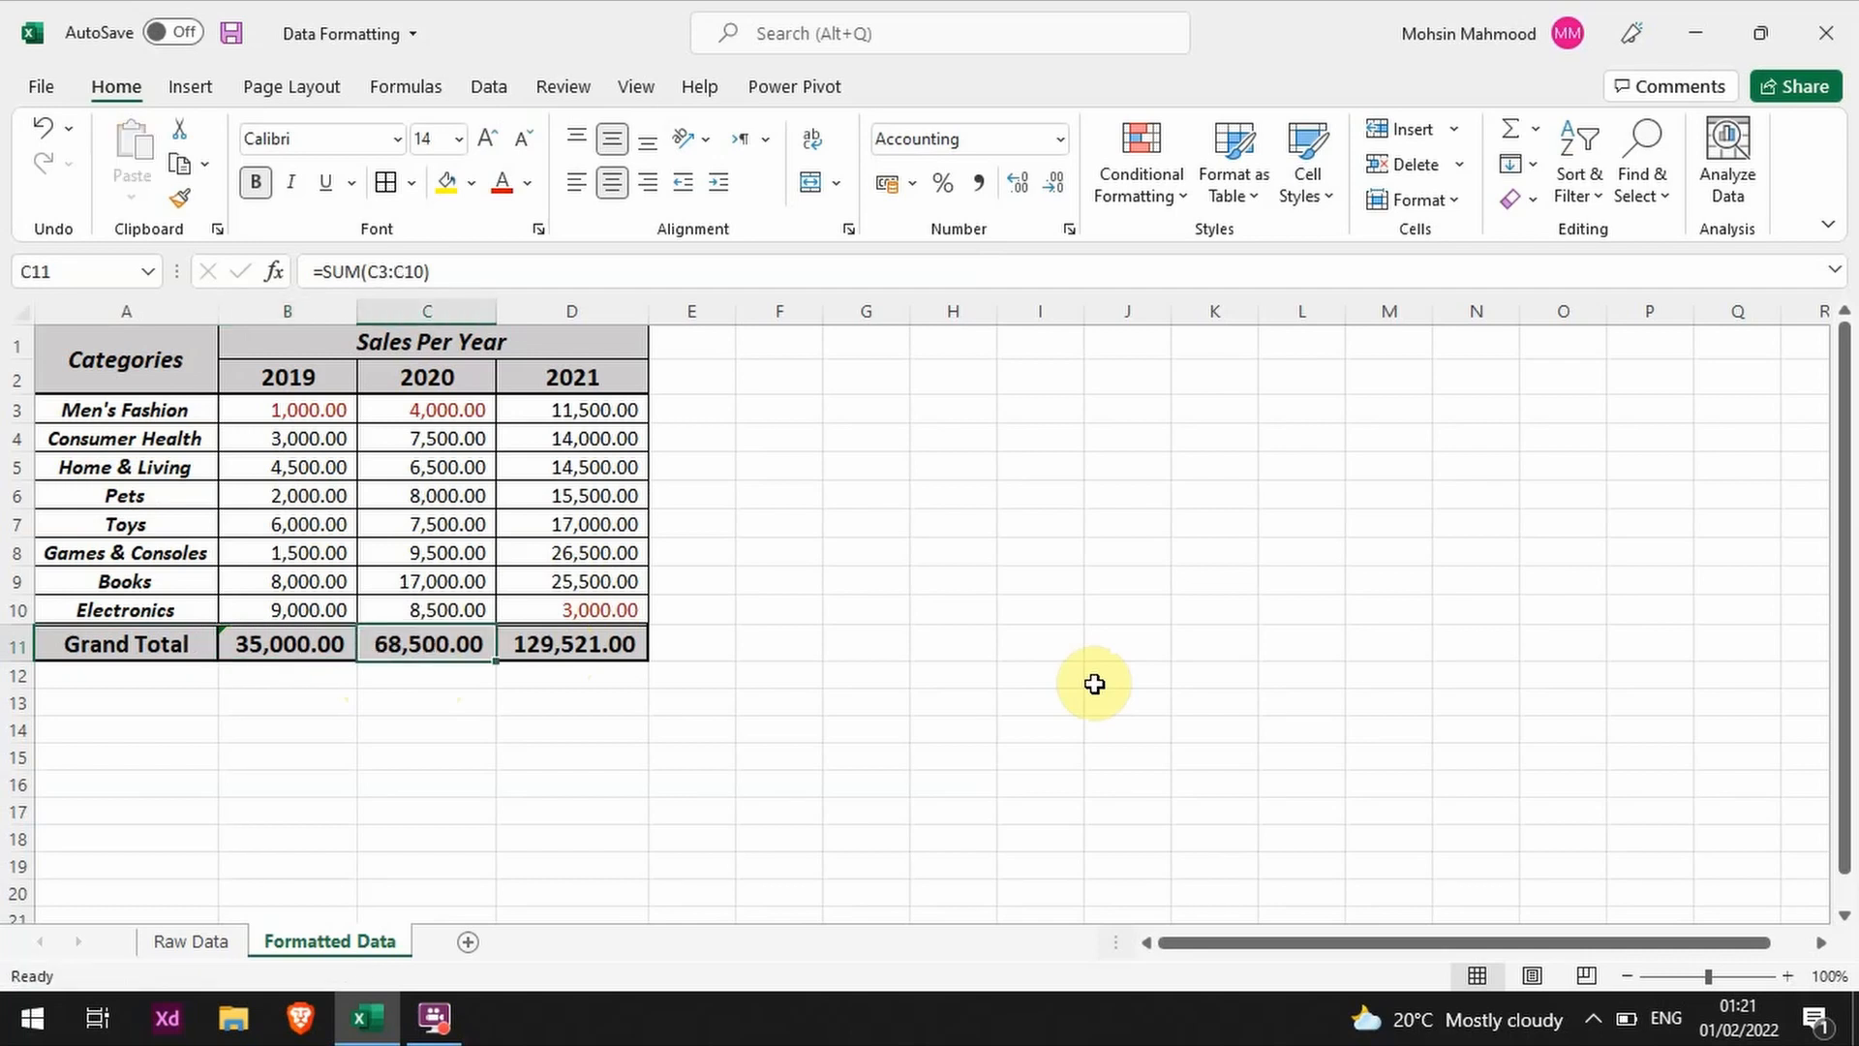
pyautogui.hotkey('ctrl', 'c')
pyautogui.press('Right')
pyautogui.press('Return')
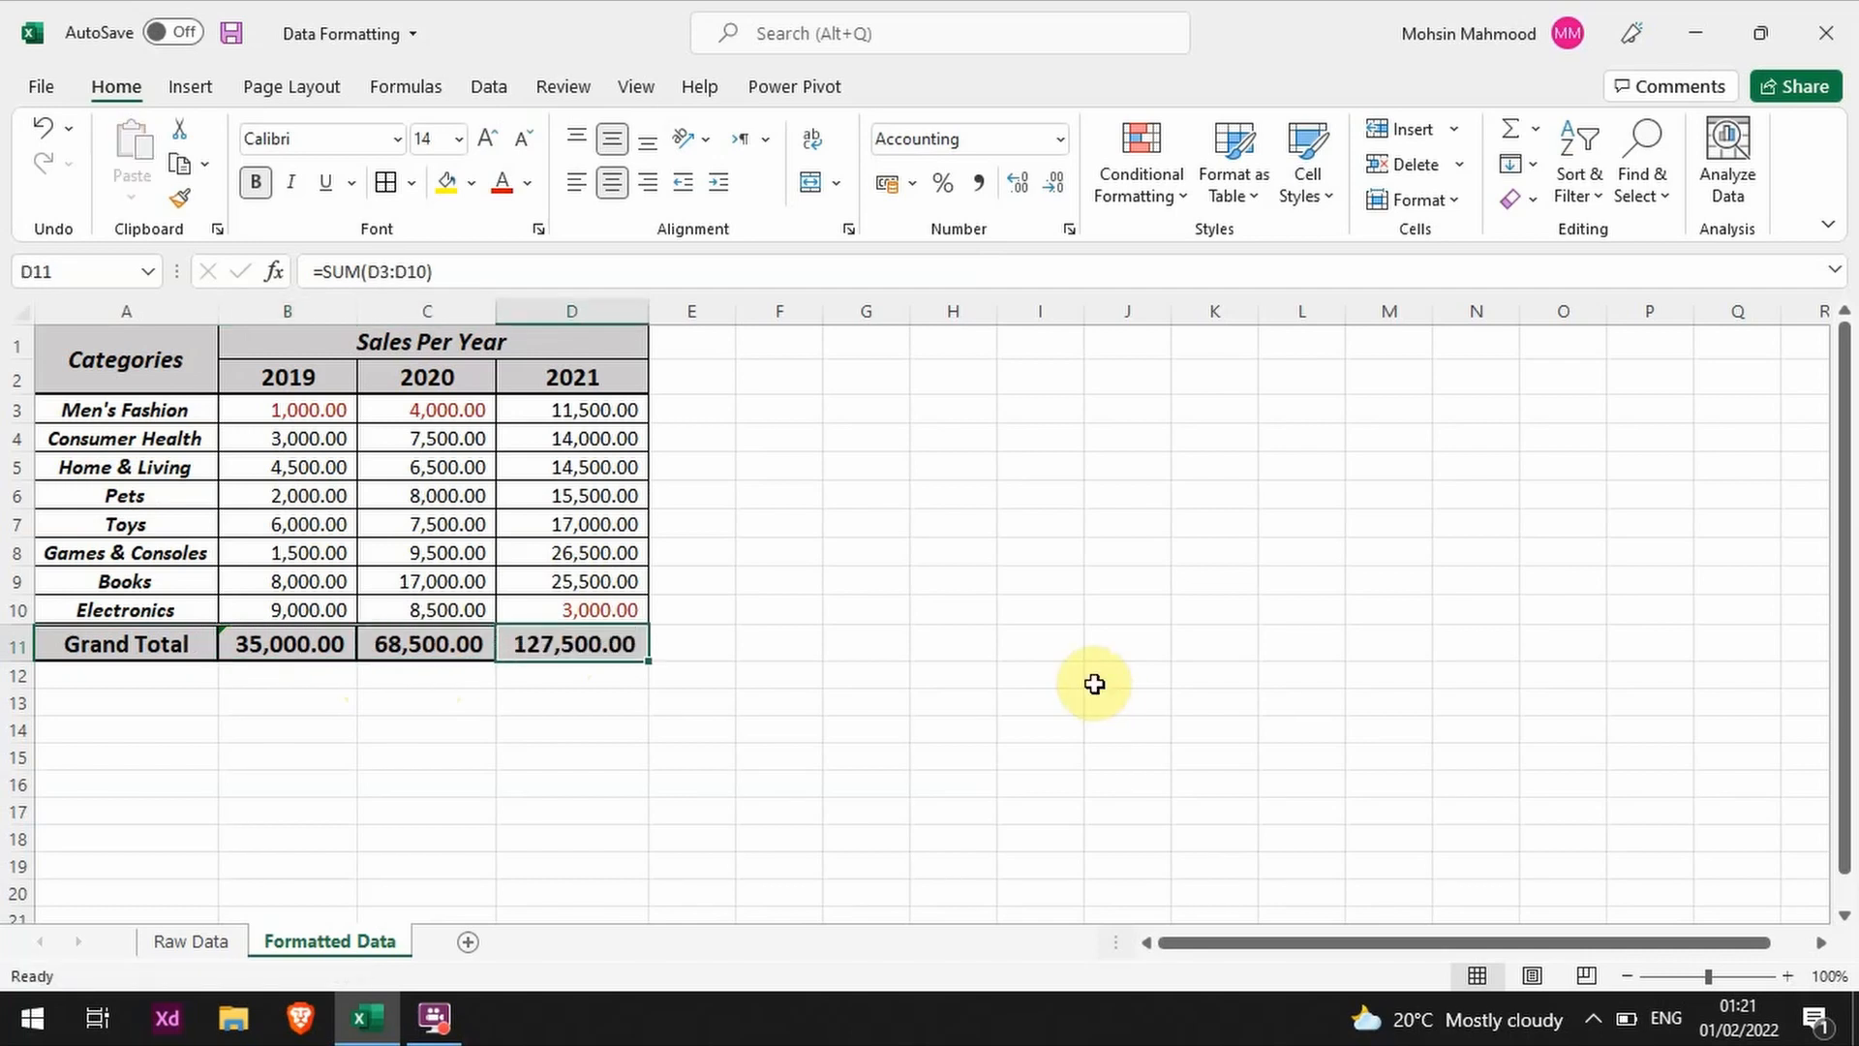
# Step: Review the SUM formulas in the Grand Total cells B11, C11 and D11, and the formula in the 2020 Toys cell C7
pyautogui.click(429, 644)
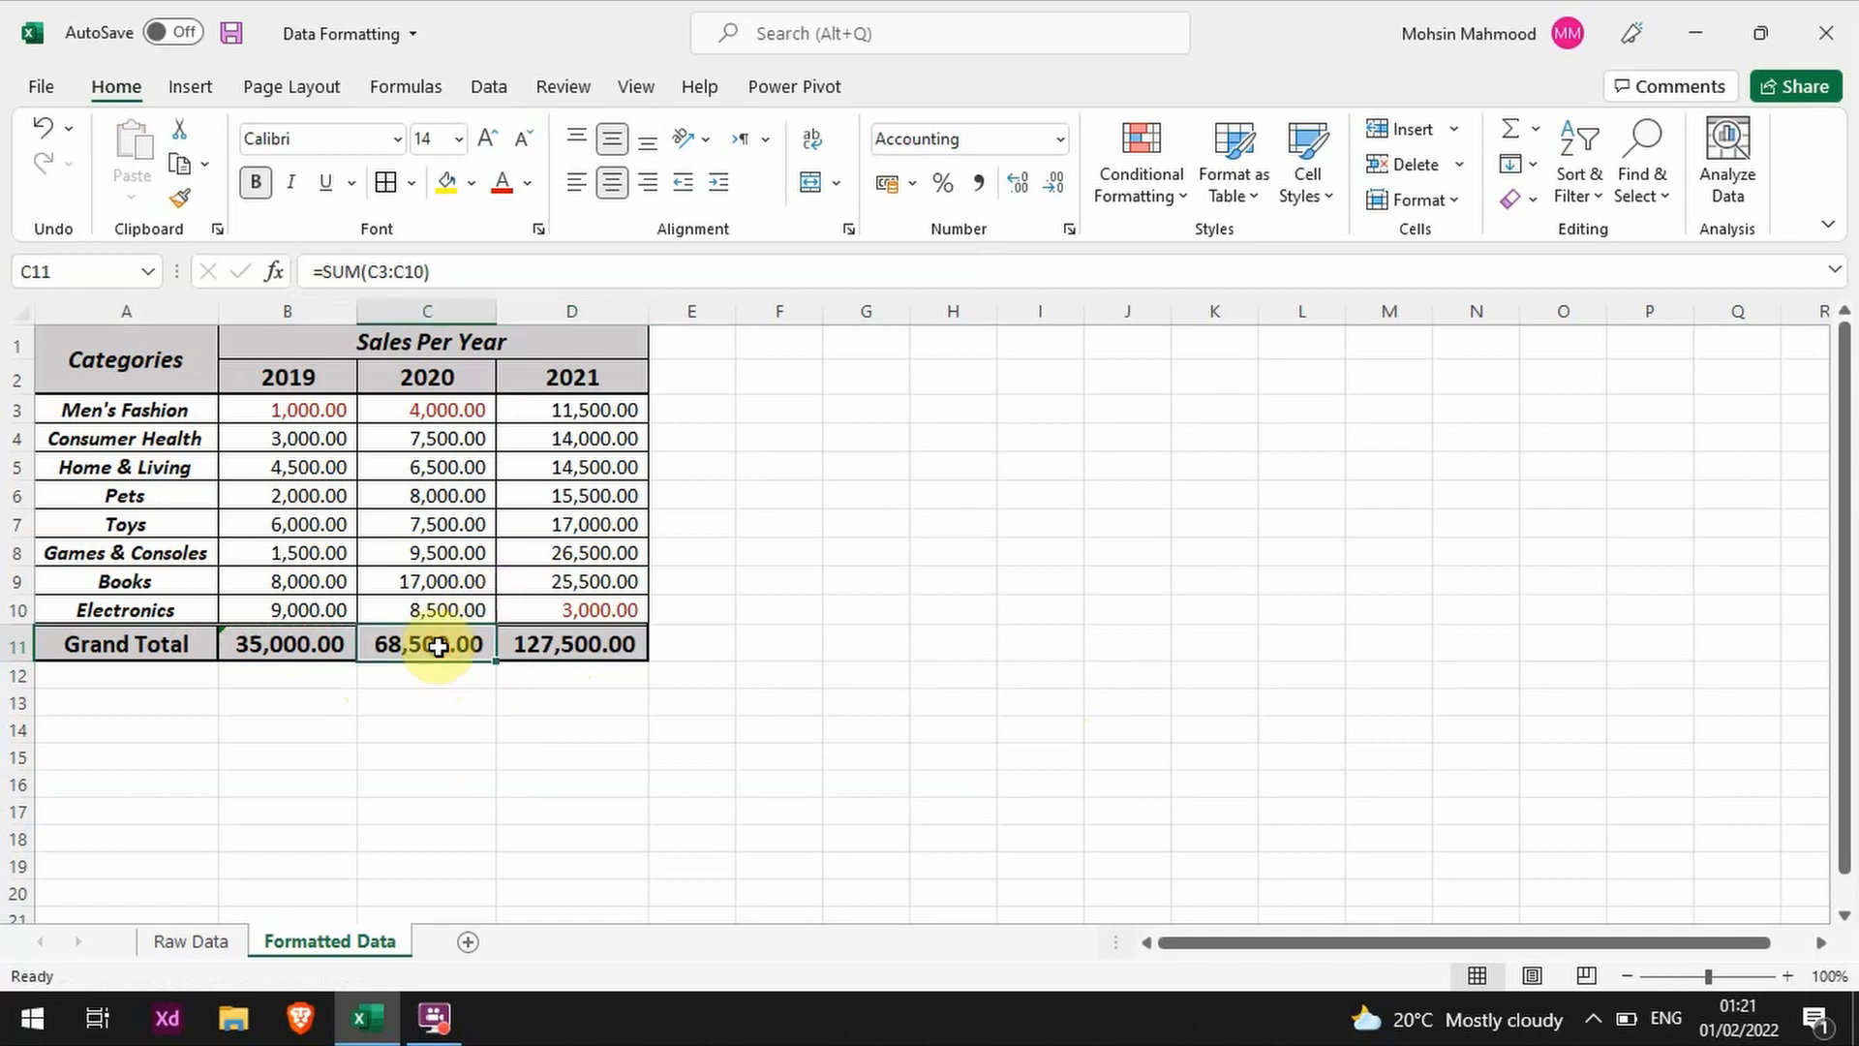
pyautogui.click(315, 652)
pyautogui.click(427, 642)
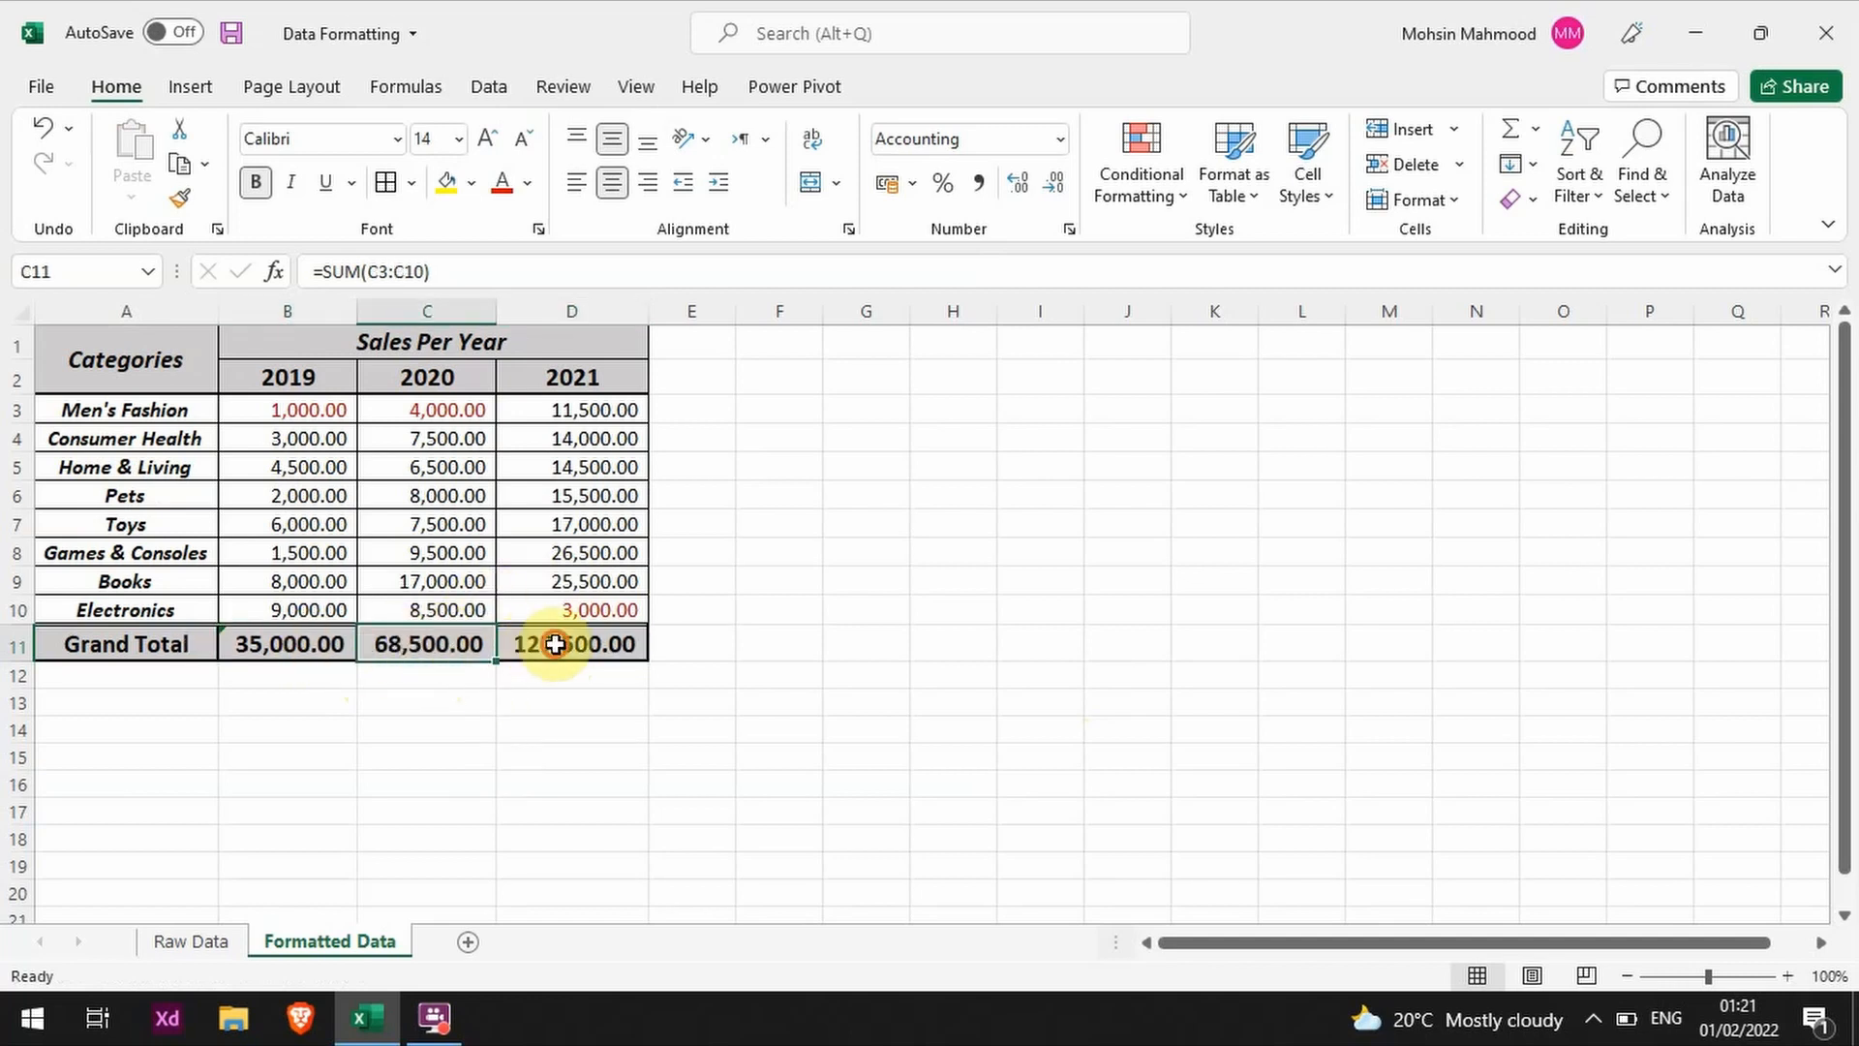
pyautogui.click(560, 642)
pyautogui.click(299, 644)
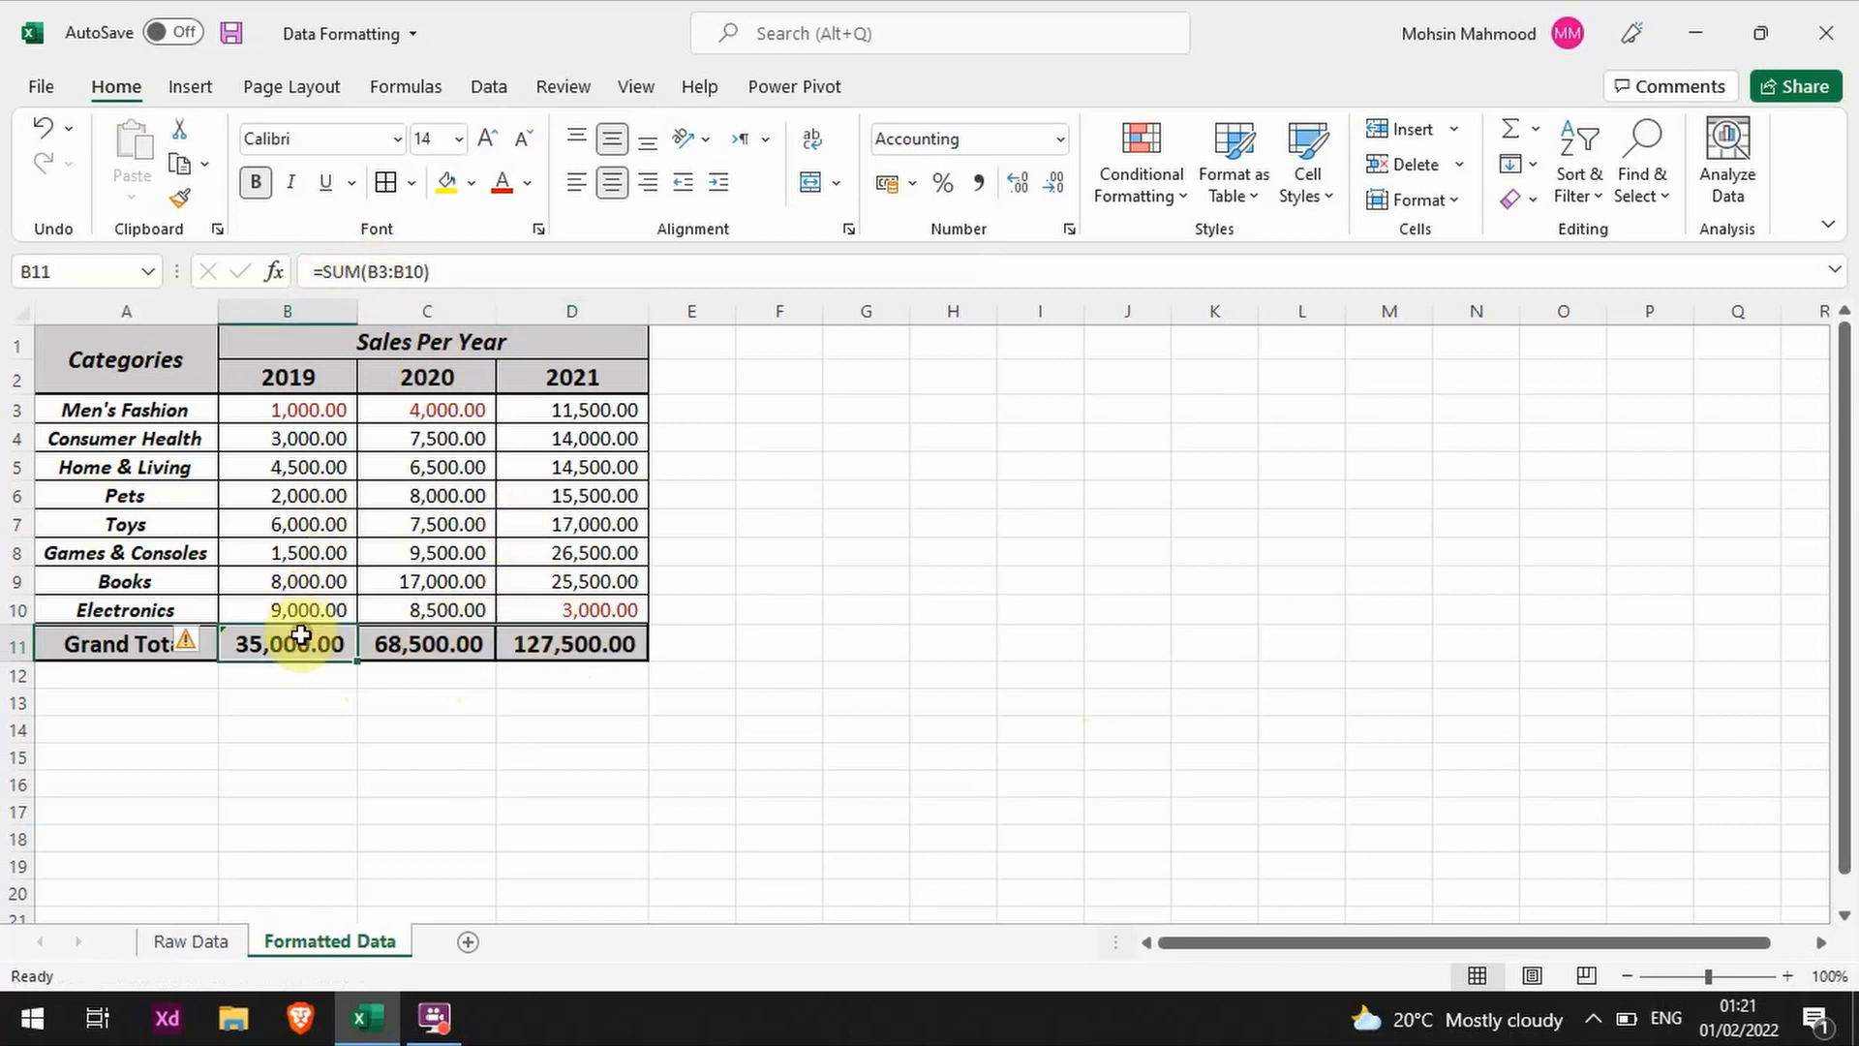
pyautogui.click(461, 632)
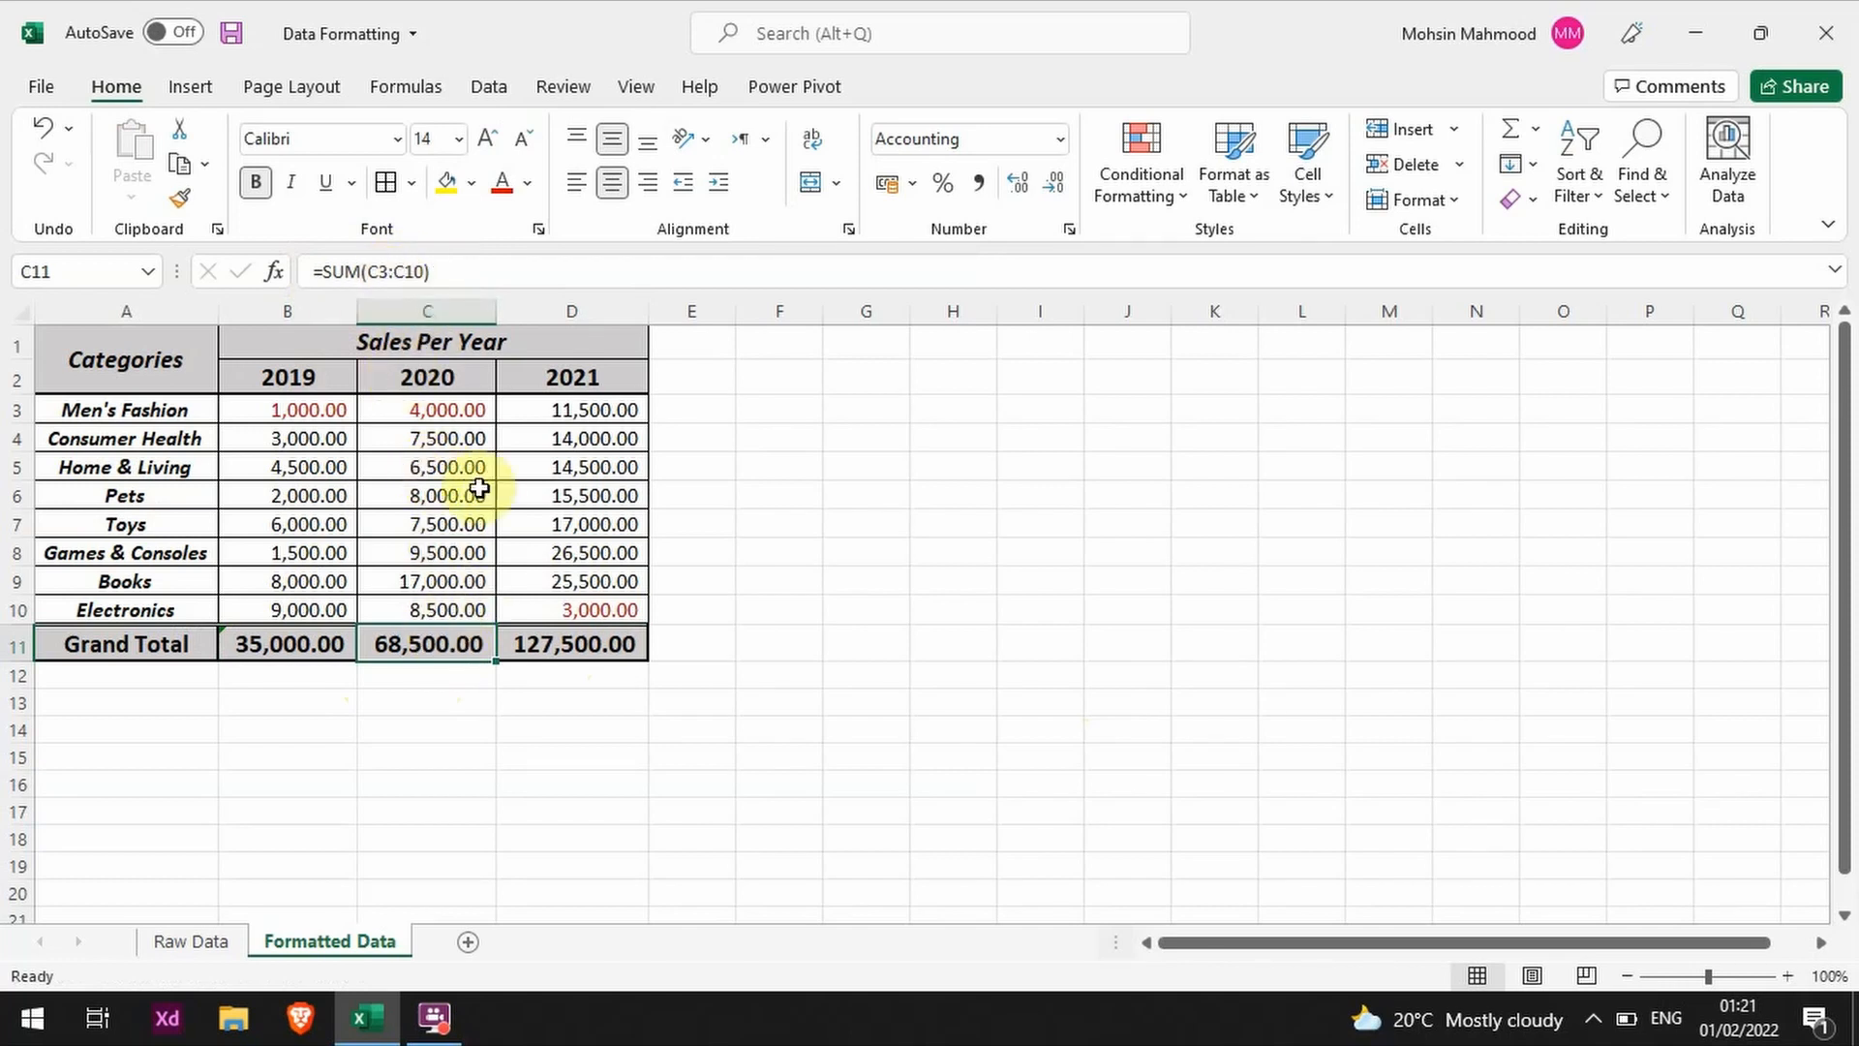
pyautogui.click(447, 530)
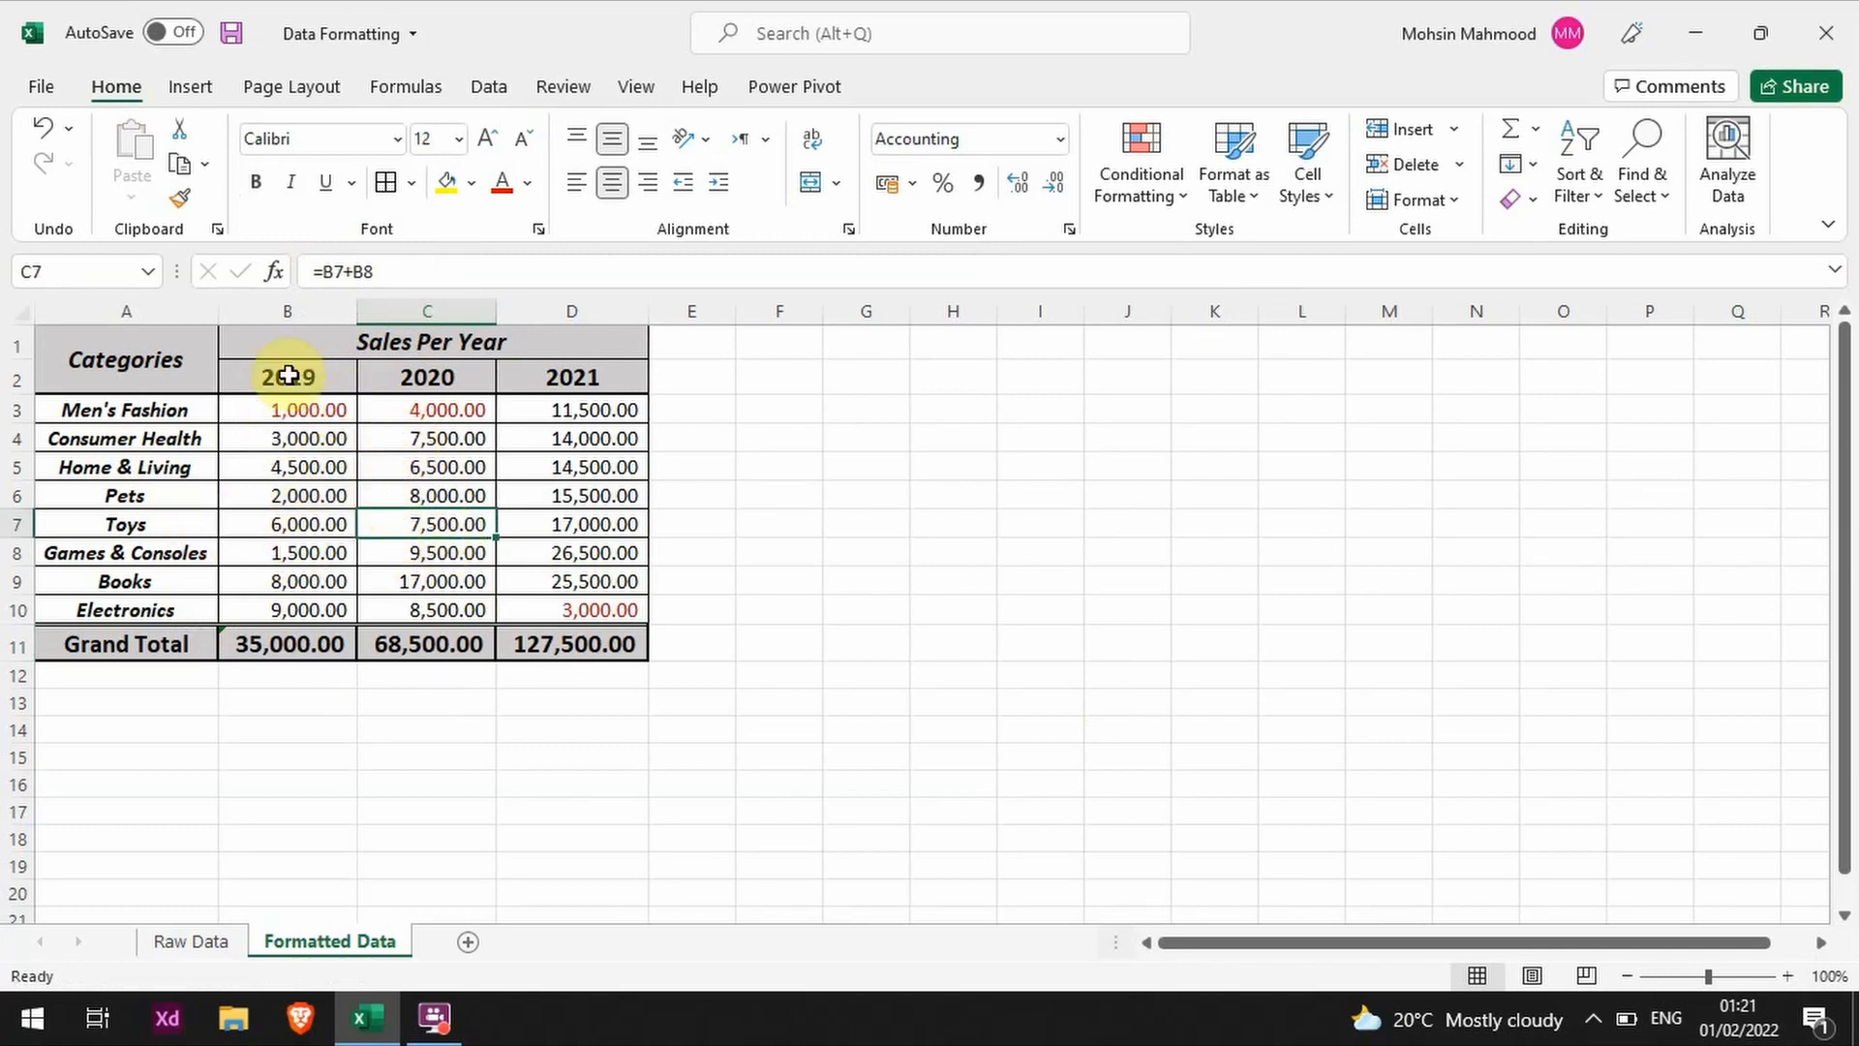
pyautogui.click(352, 336)
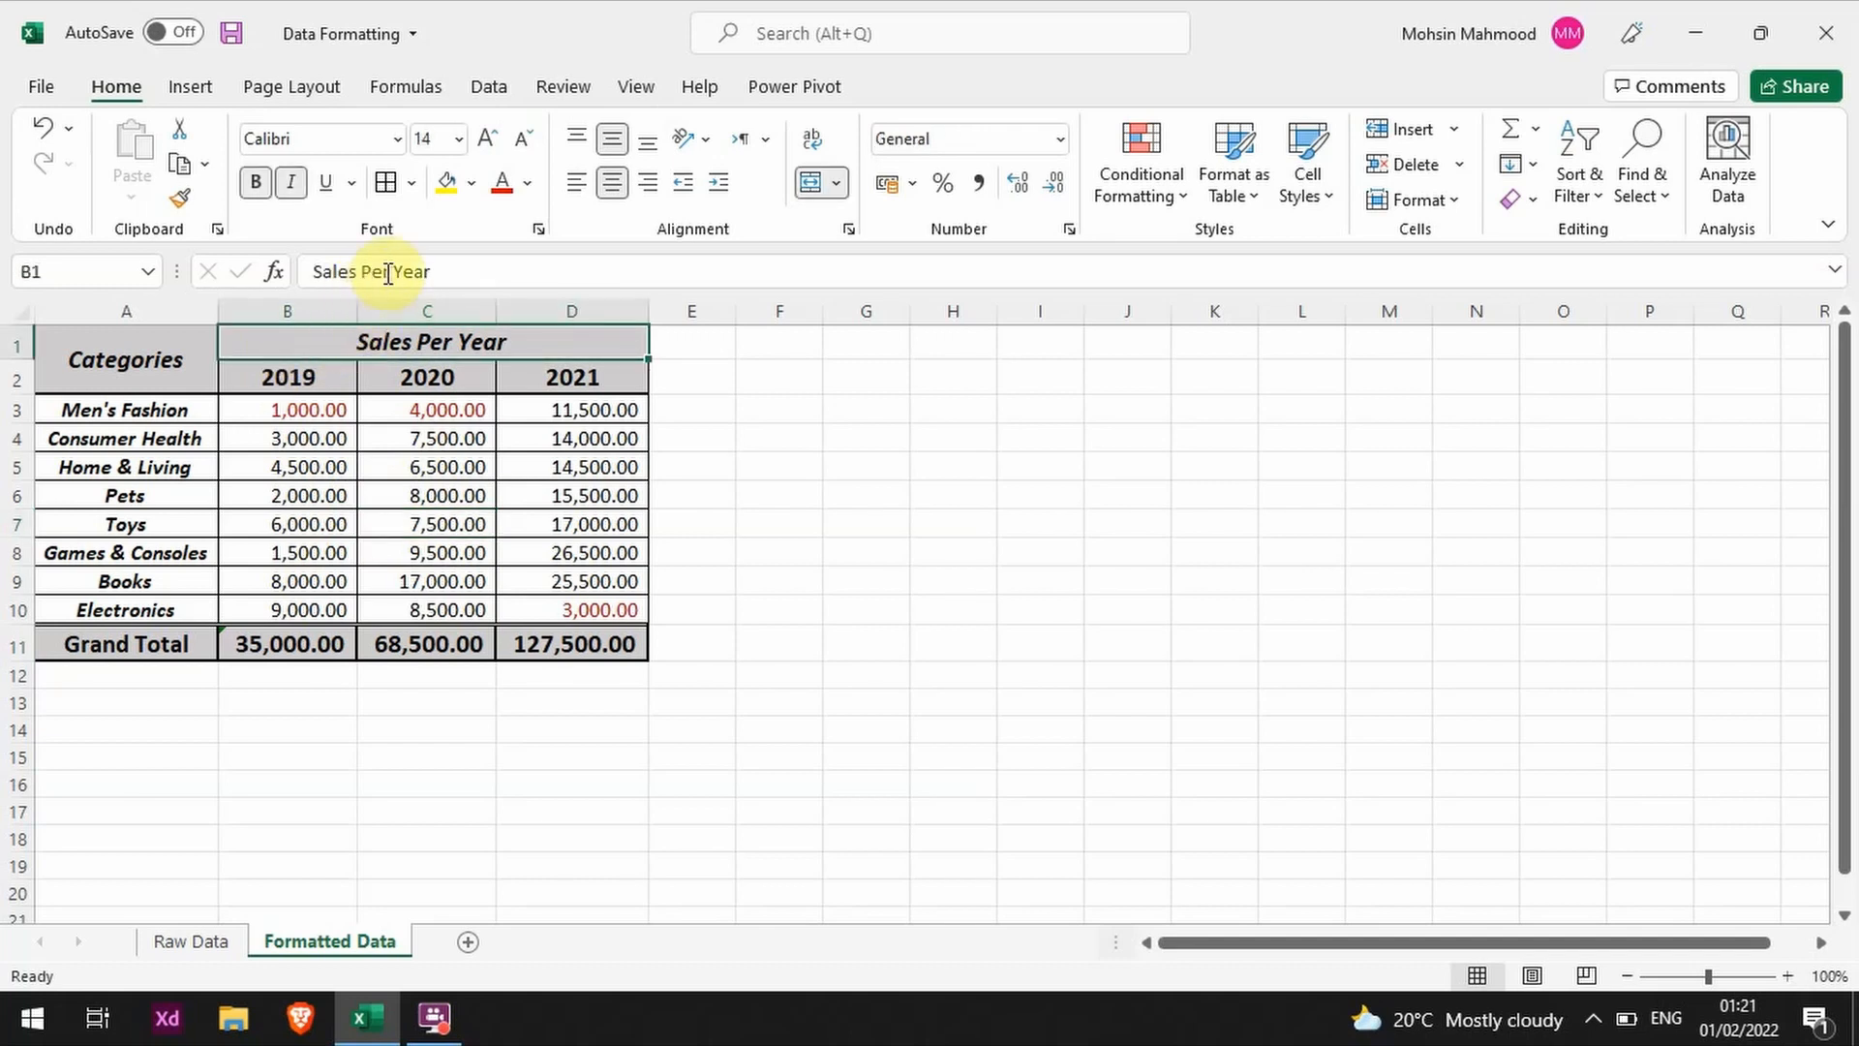
pyautogui.click(310, 438)
pyautogui.click(461, 641)
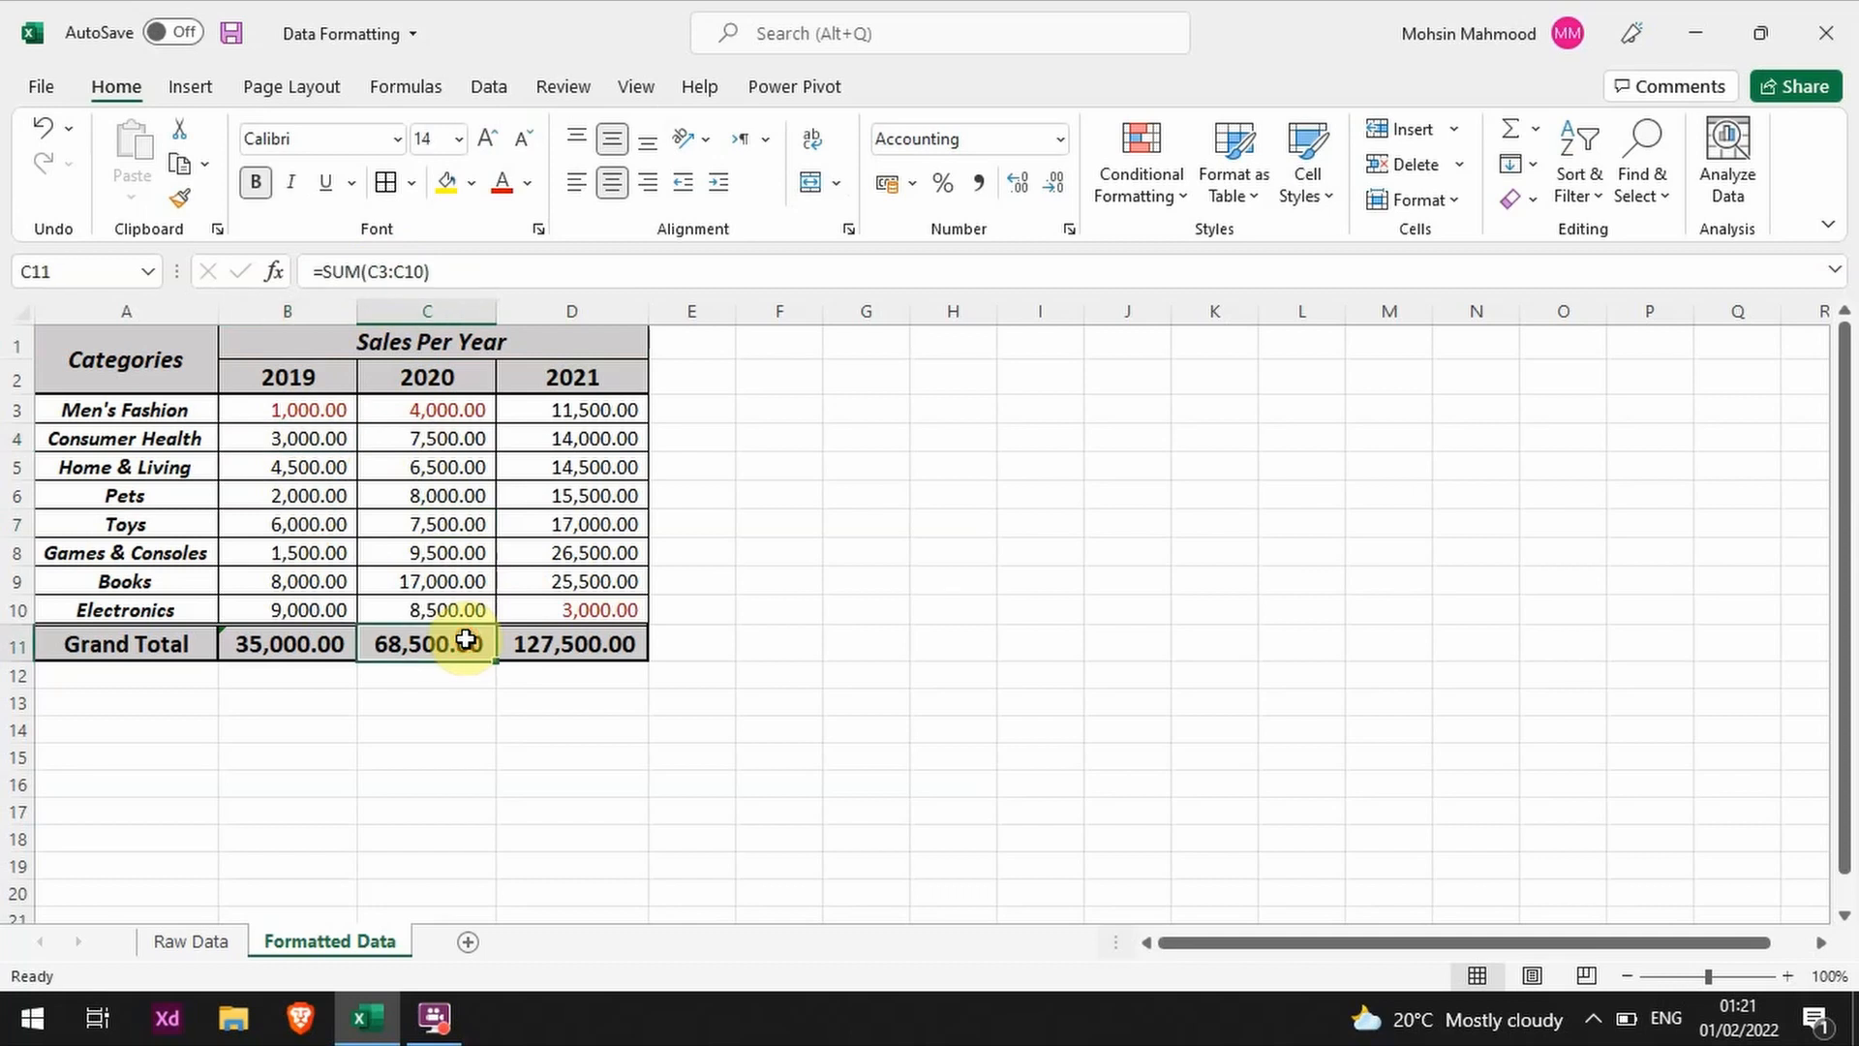
pyautogui.click(749, 609)
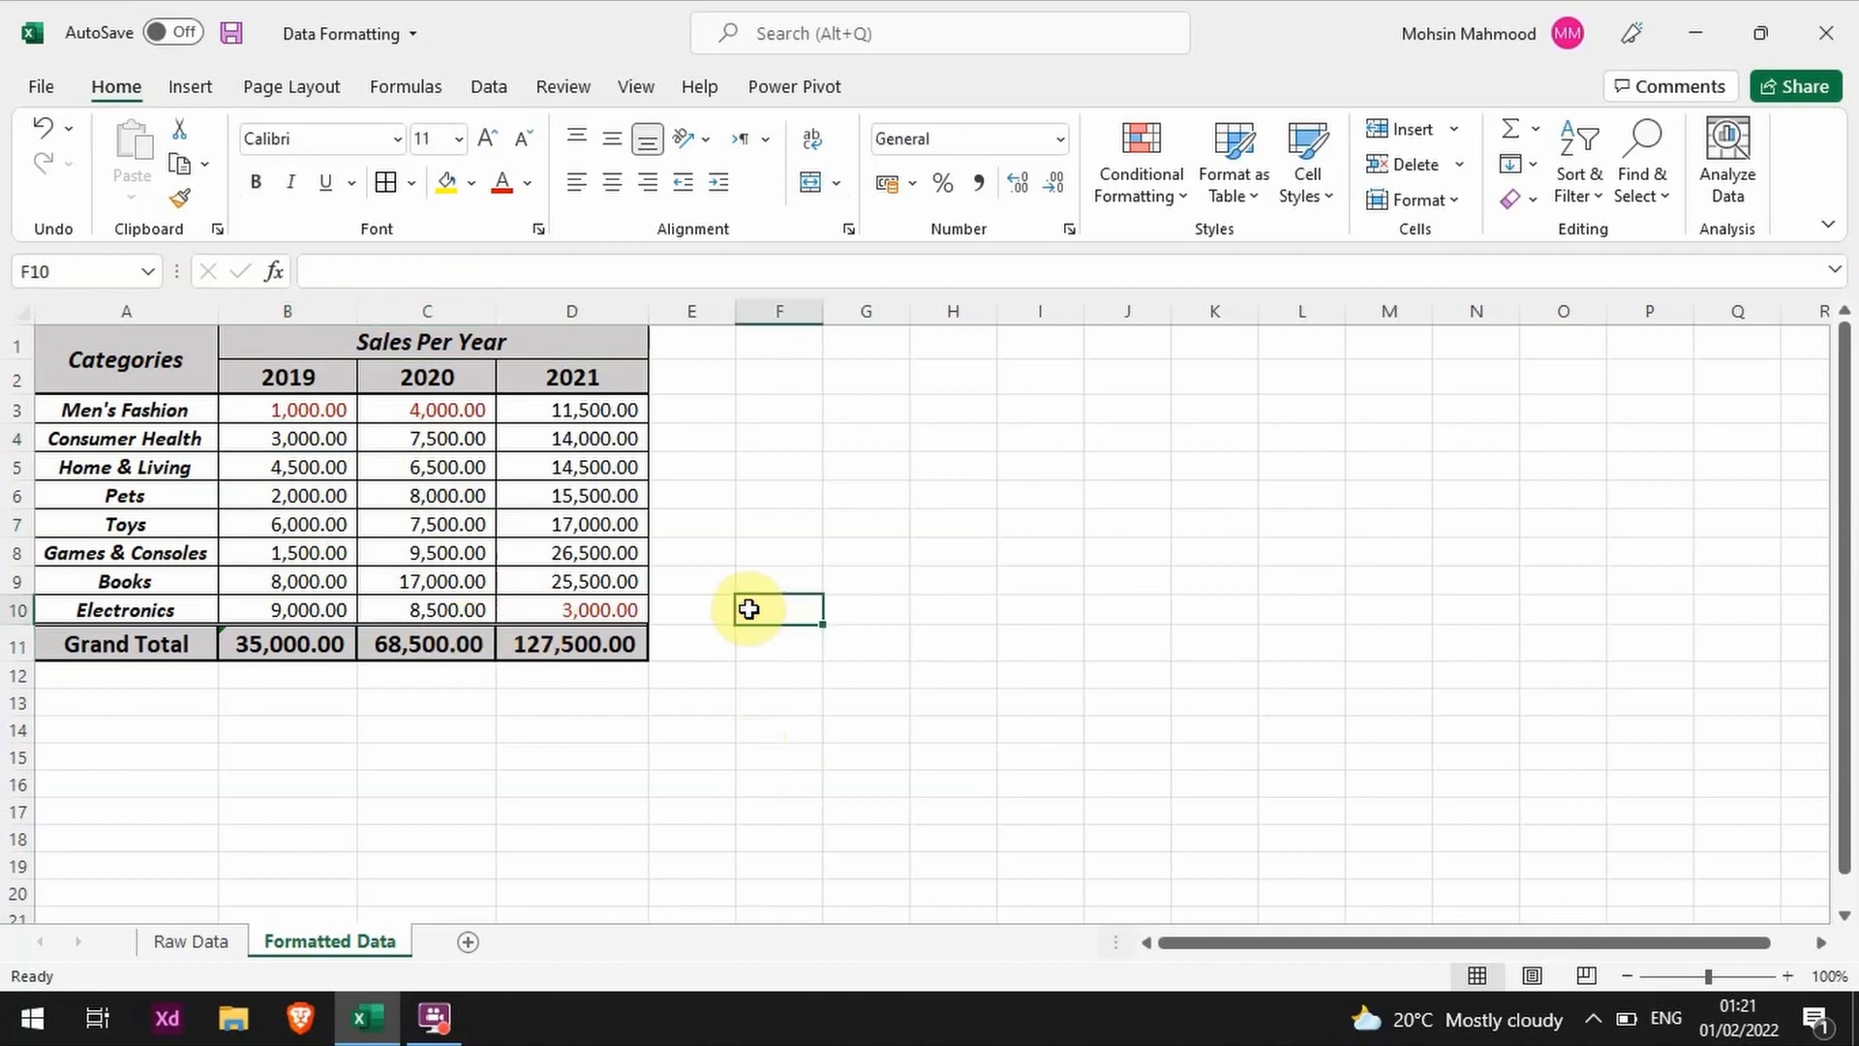